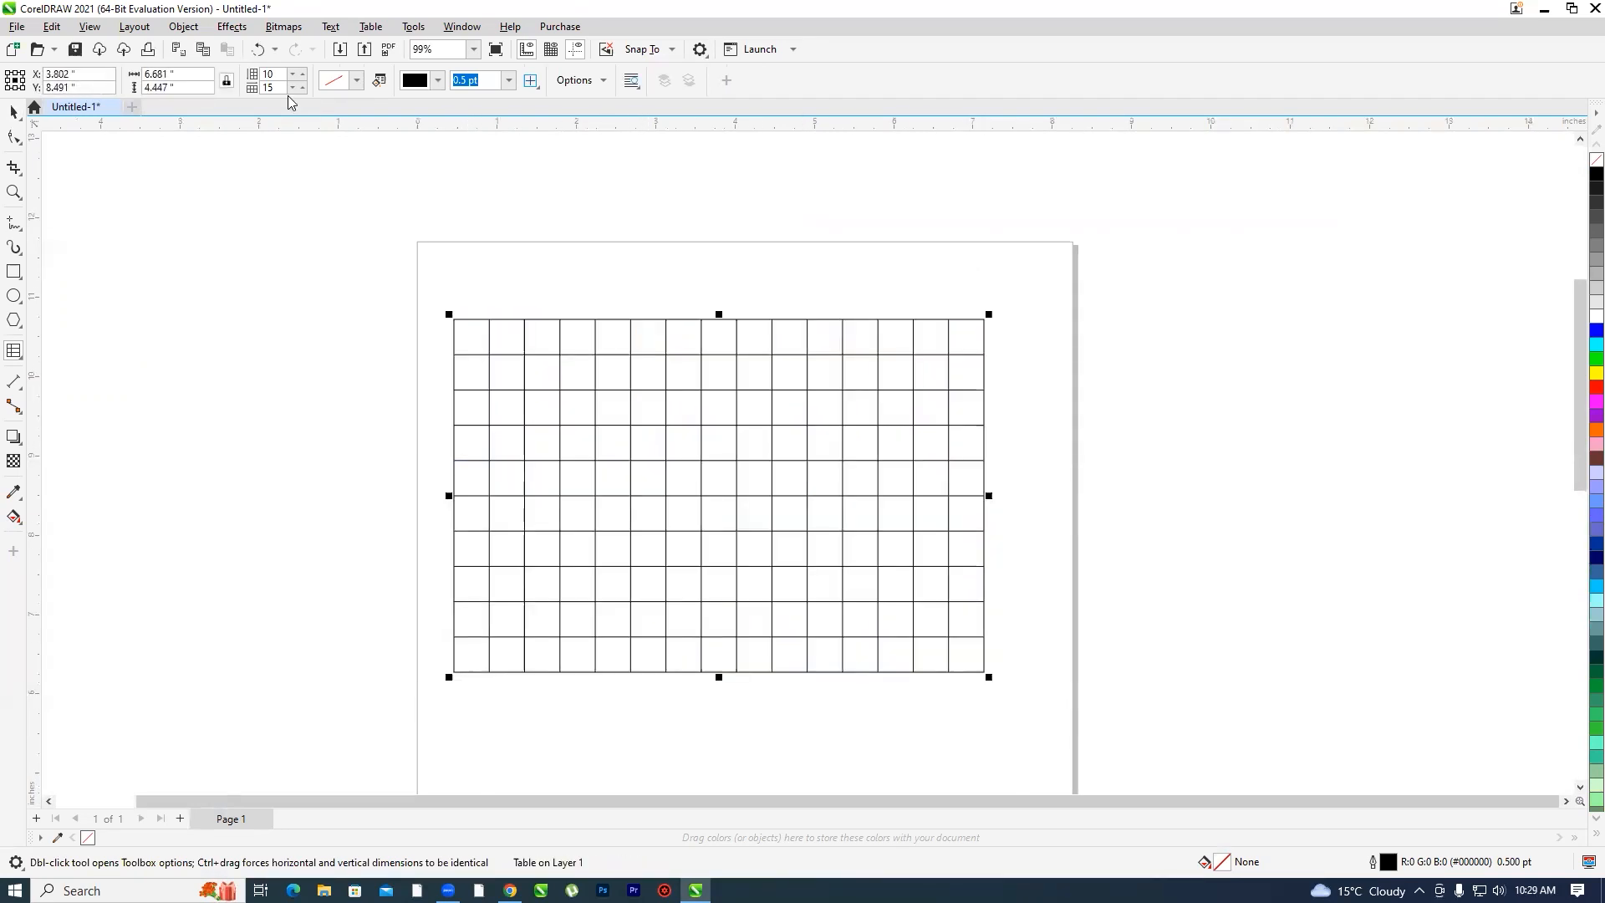
- Increase the table's row count to 15
click(302, 73)
click(302, 73)
click(302, 74)
click(302, 73)
click(302, 74)
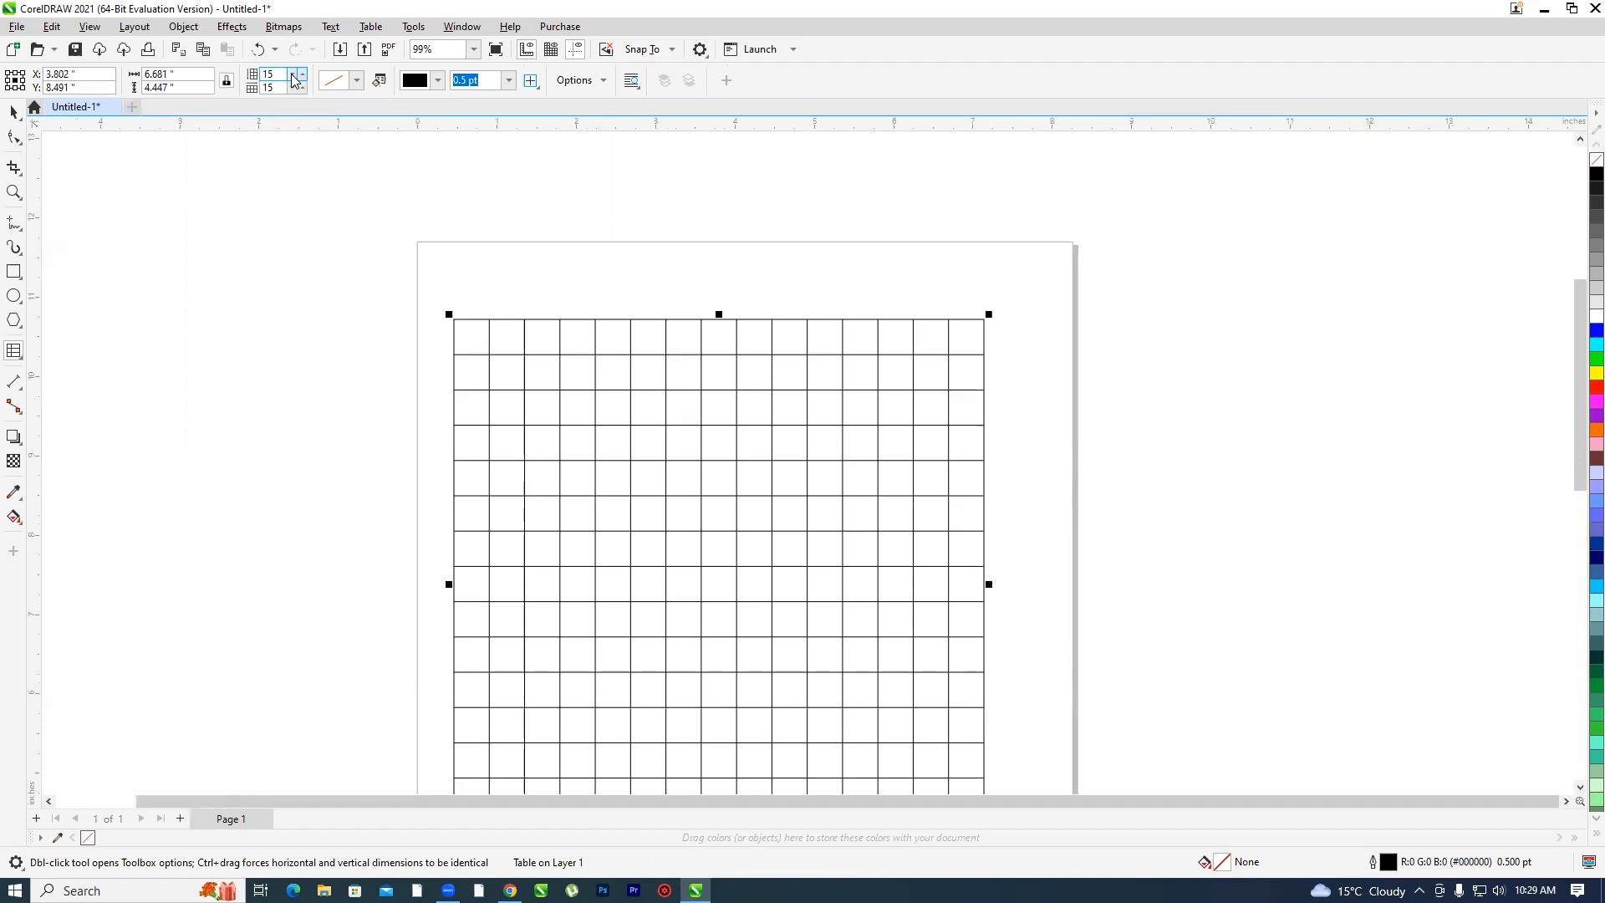
- Reduce the table's row count to 7
click(295, 79)
click(295, 80)
click(294, 79)
click(295, 80)
click(294, 79)
click(295, 79)
click(295, 80)
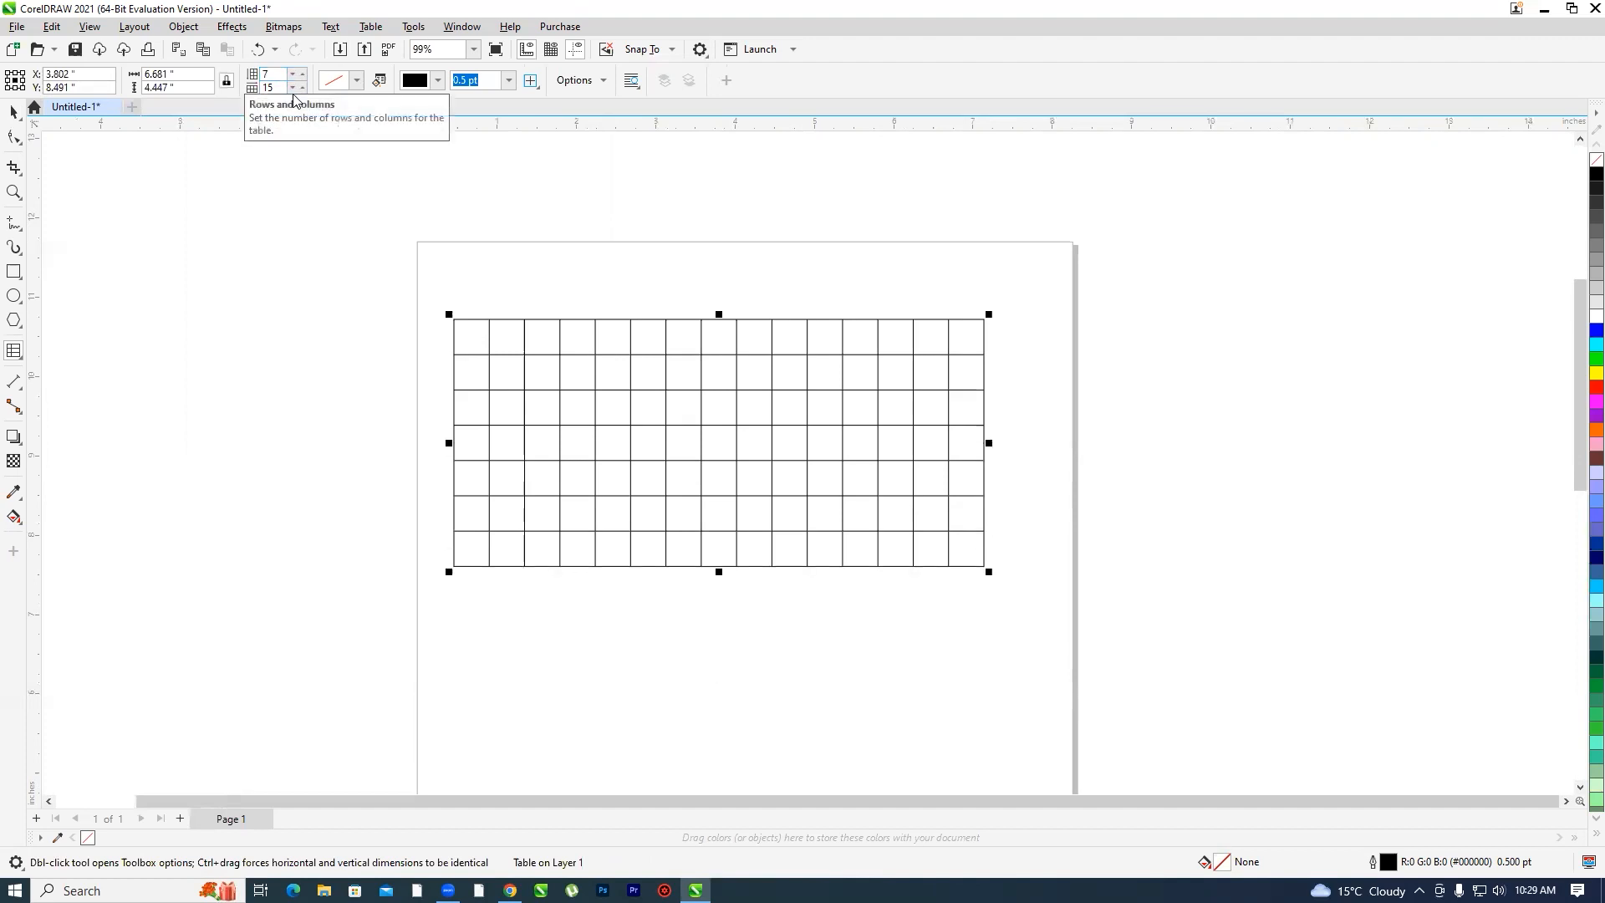
- Try larger column counts for the table and bring its column count down to 9
click(302, 88)
click(302, 88)
click(302, 88)
click(302, 88)
click(302, 88)
click(302, 88)
click(292, 86)
click(292, 87)
click(291, 87)
click(291, 87)
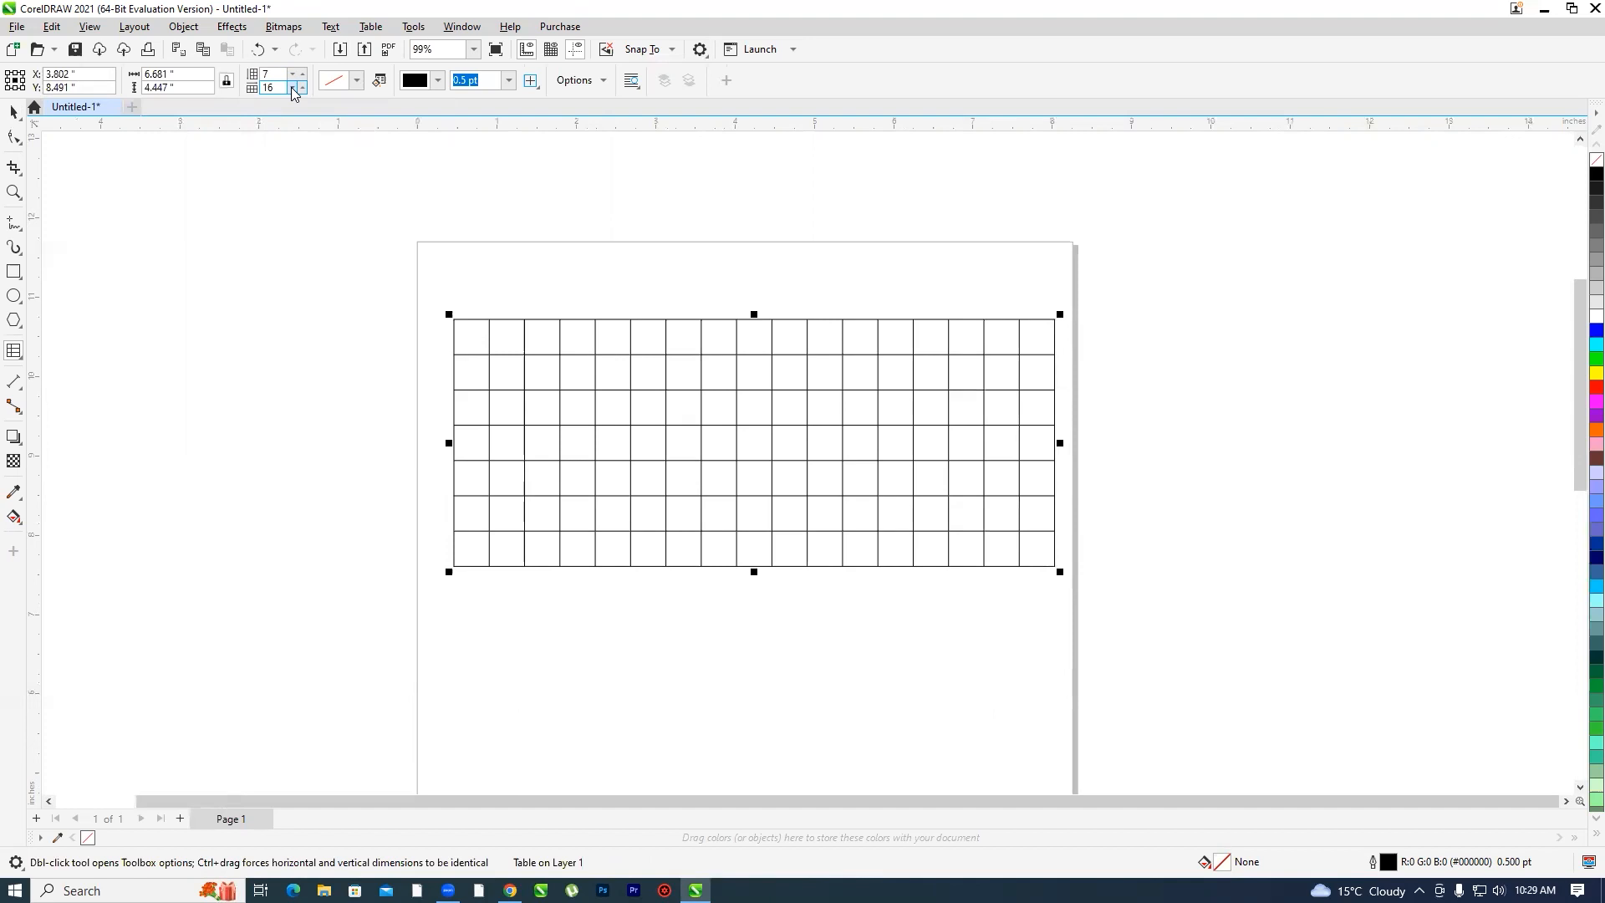
click(292, 86)
click(292, 87)
click(292, 87)
click(292, 87)
click(292, 87)
click(292, 87)
click(291, 87)
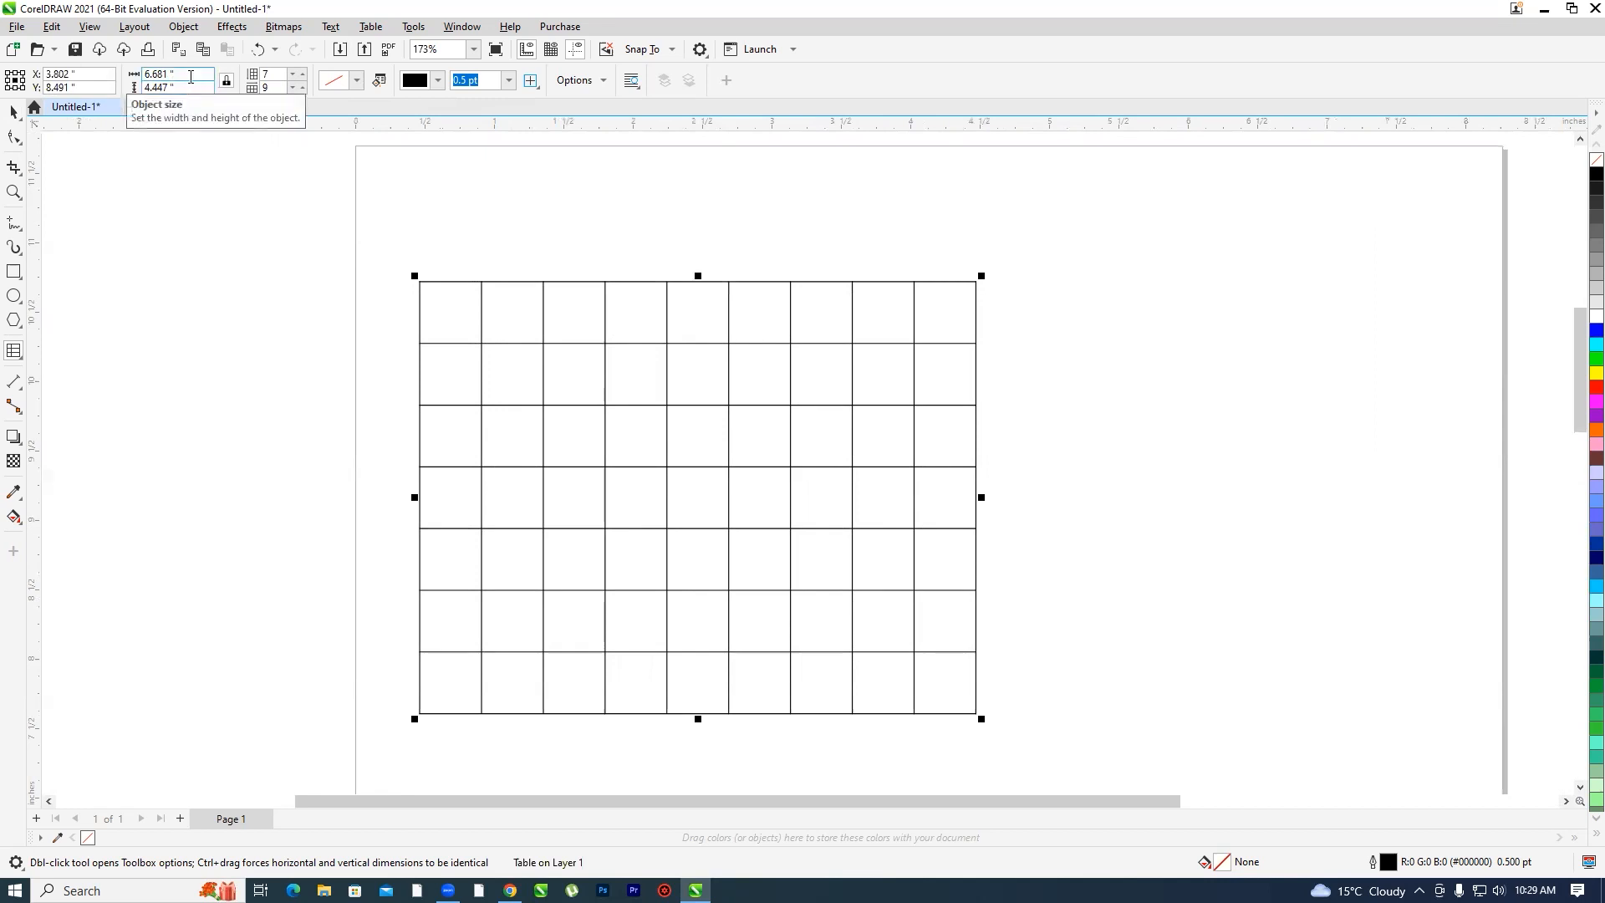
- Set the table to 7 columns and 6 rows
scroll(702, 408, down, 3)
scroll(754, 419, up, 2)
scroll(581, 345, down, 4)
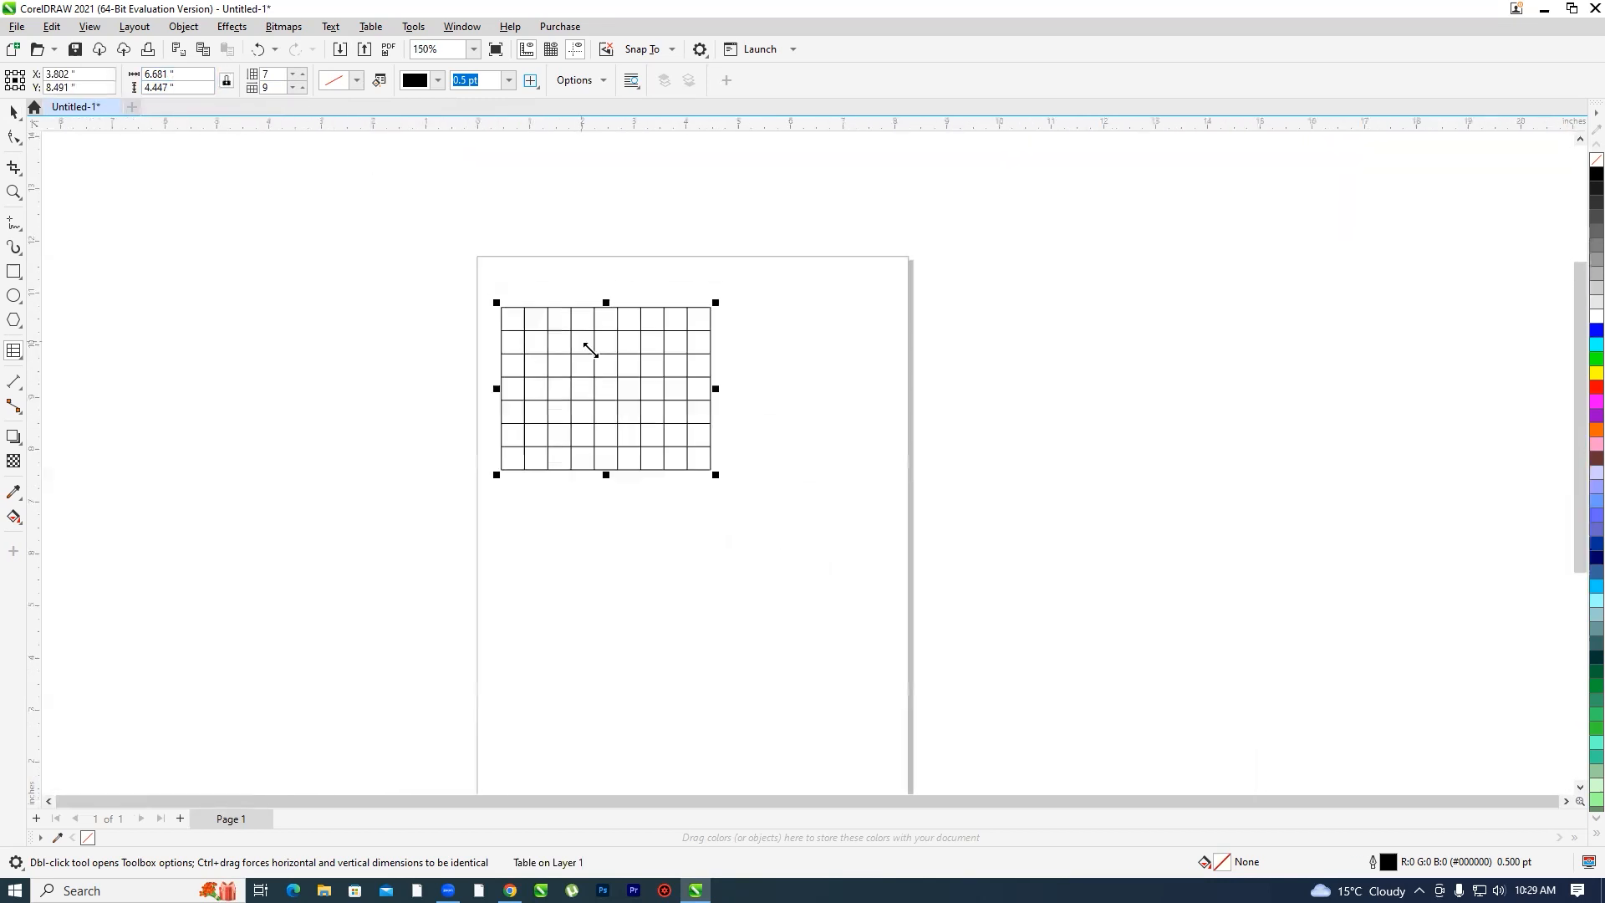
scroll(623, 333, up, 2)
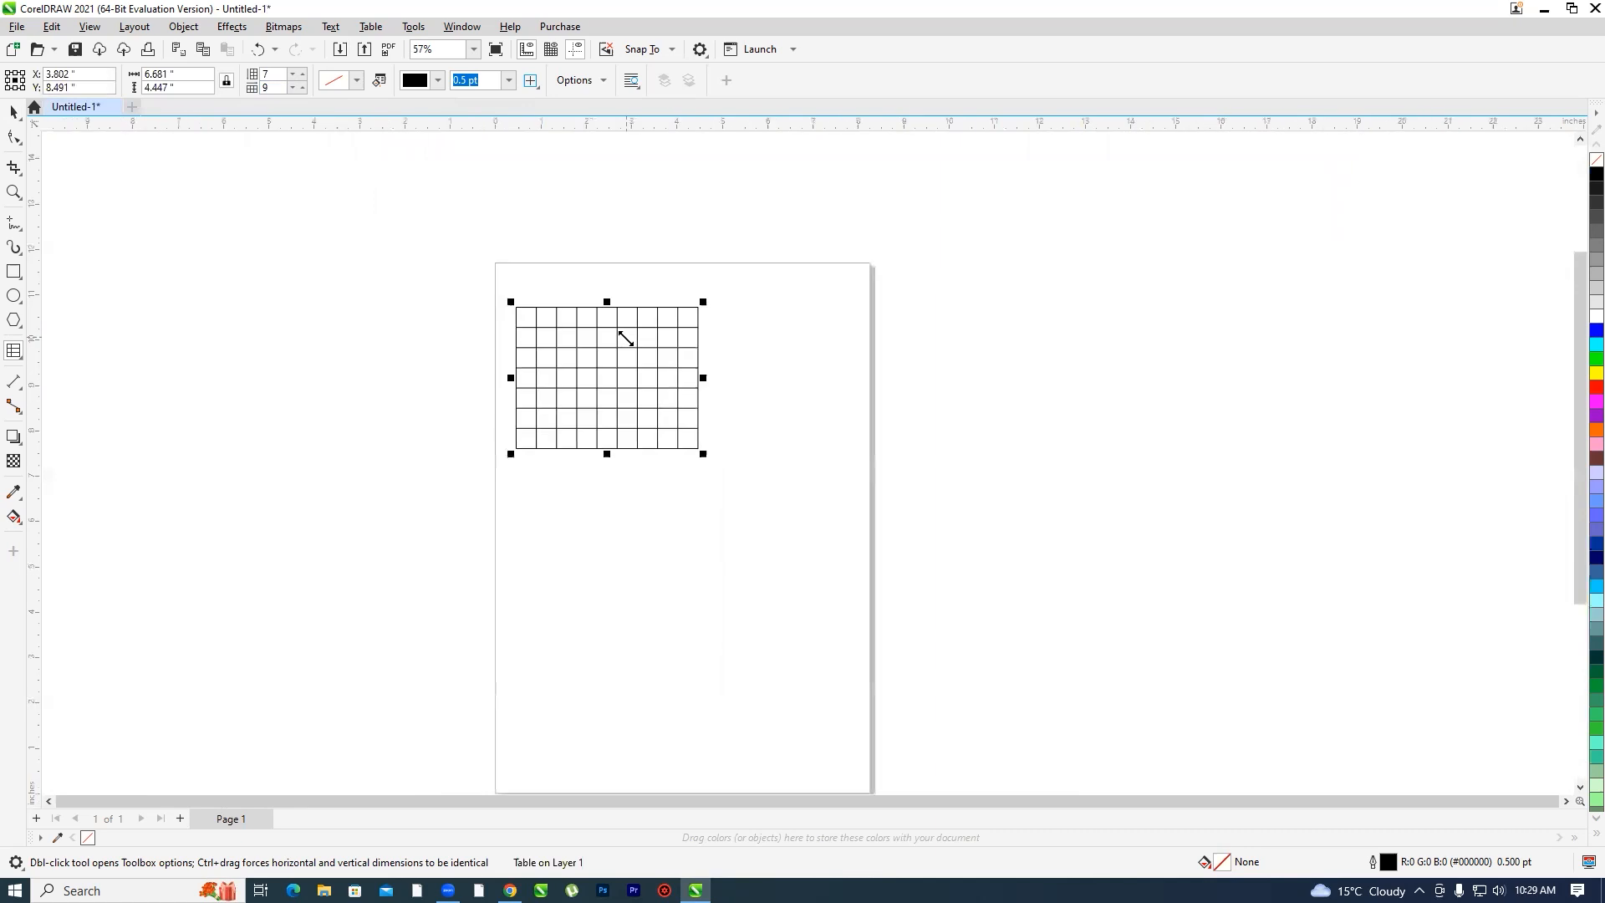
scroll(594, 323, up, 3)
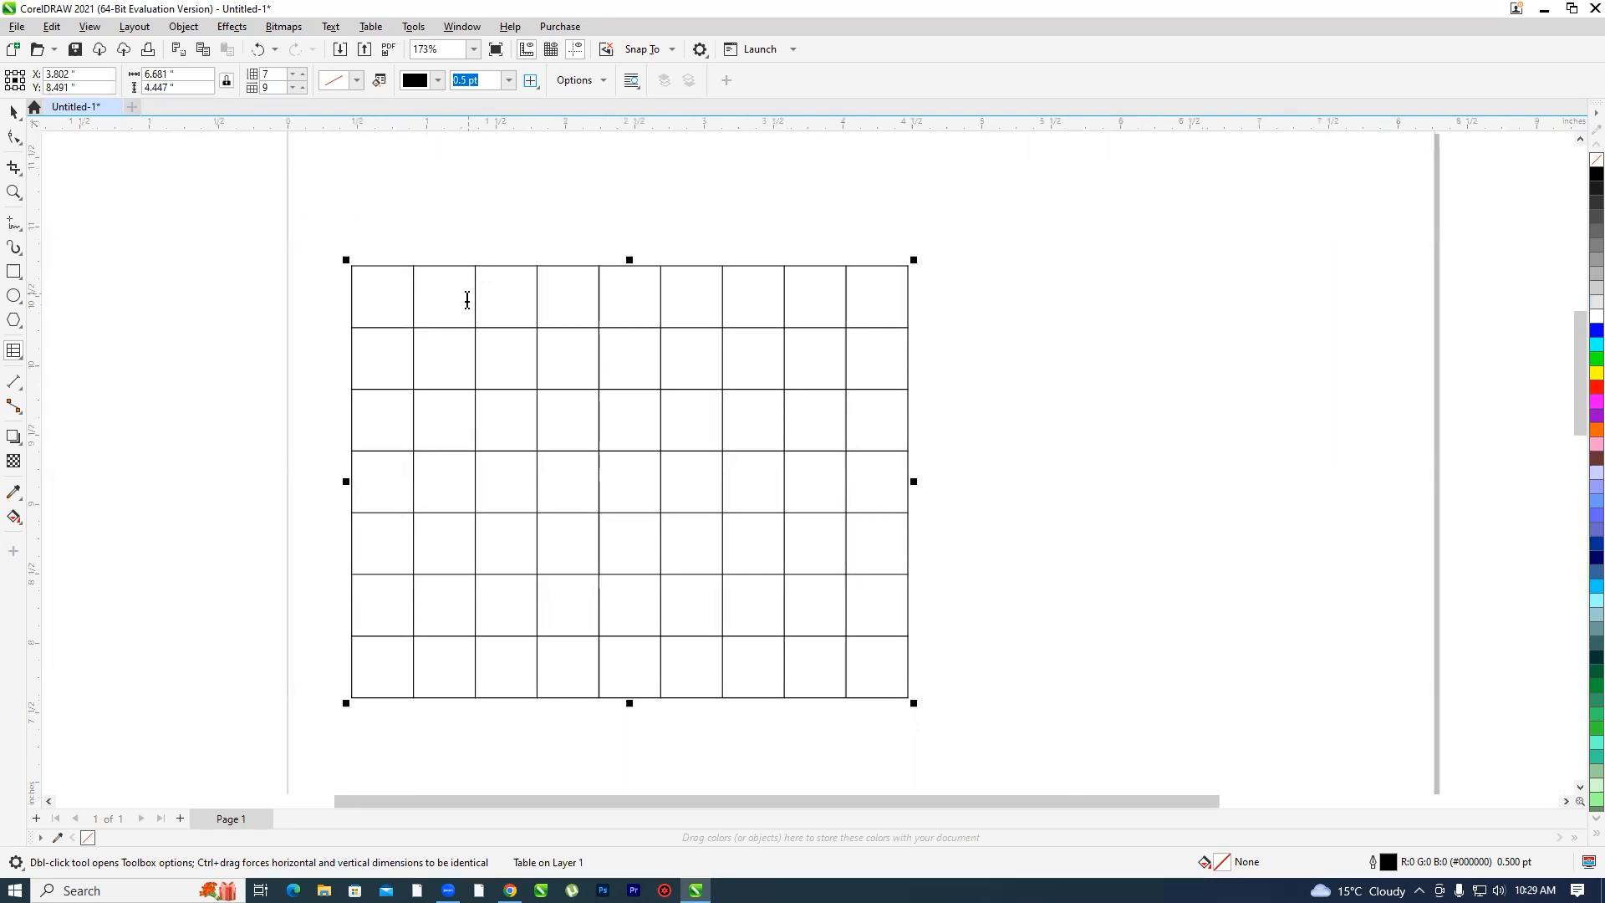
click(293, 89)
click(292, 89)
click(292, 89)
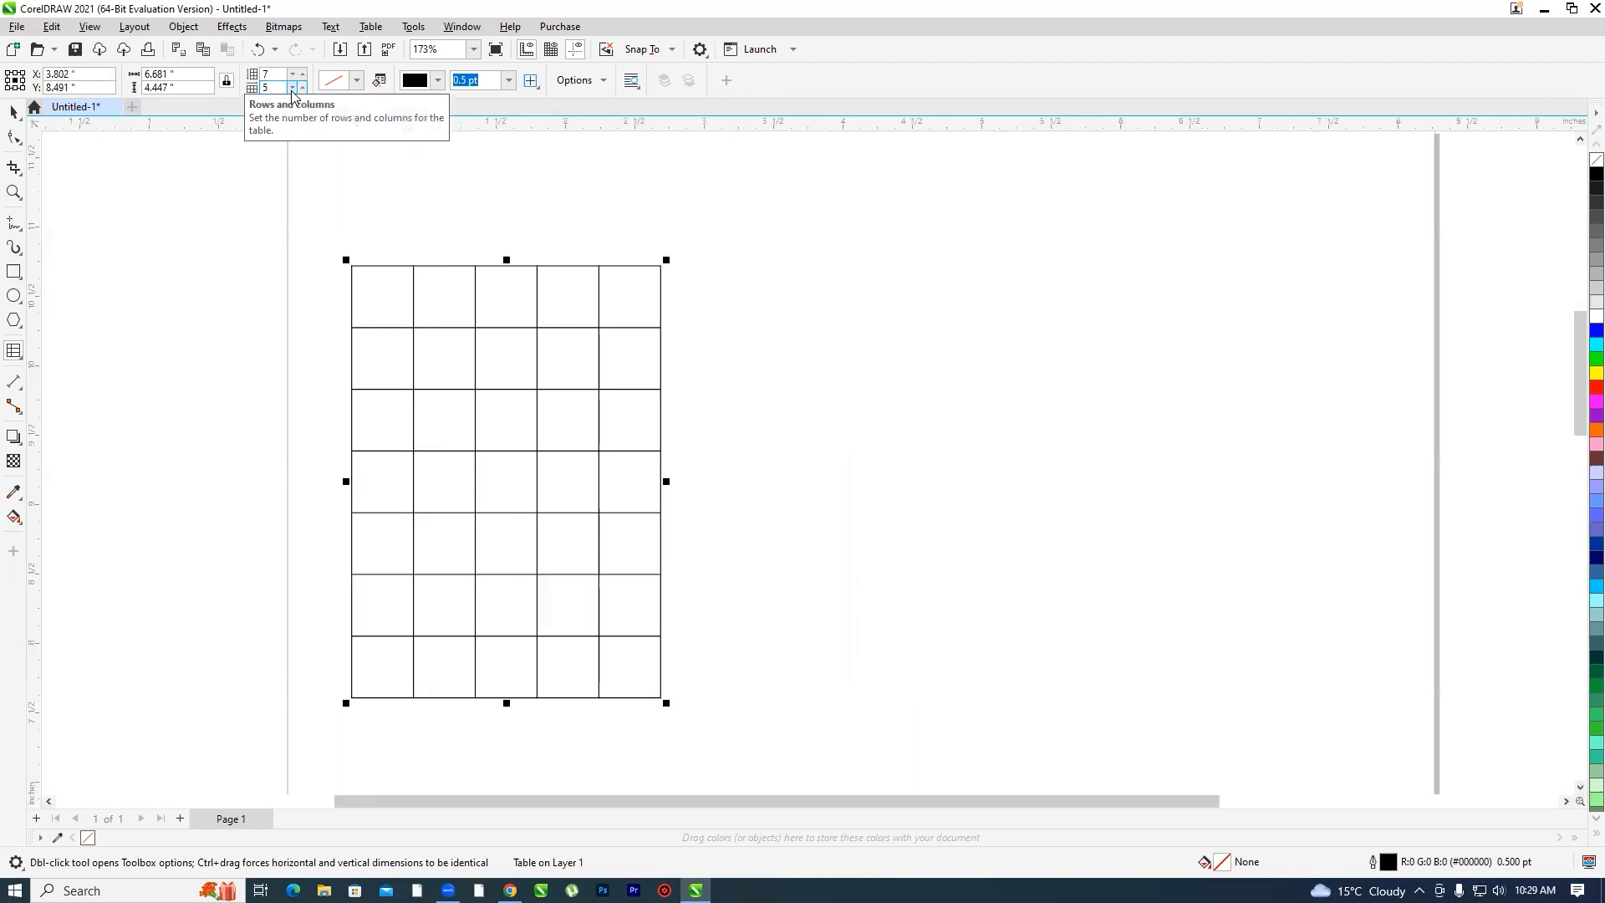
click(303, 88)
click(302, 87)
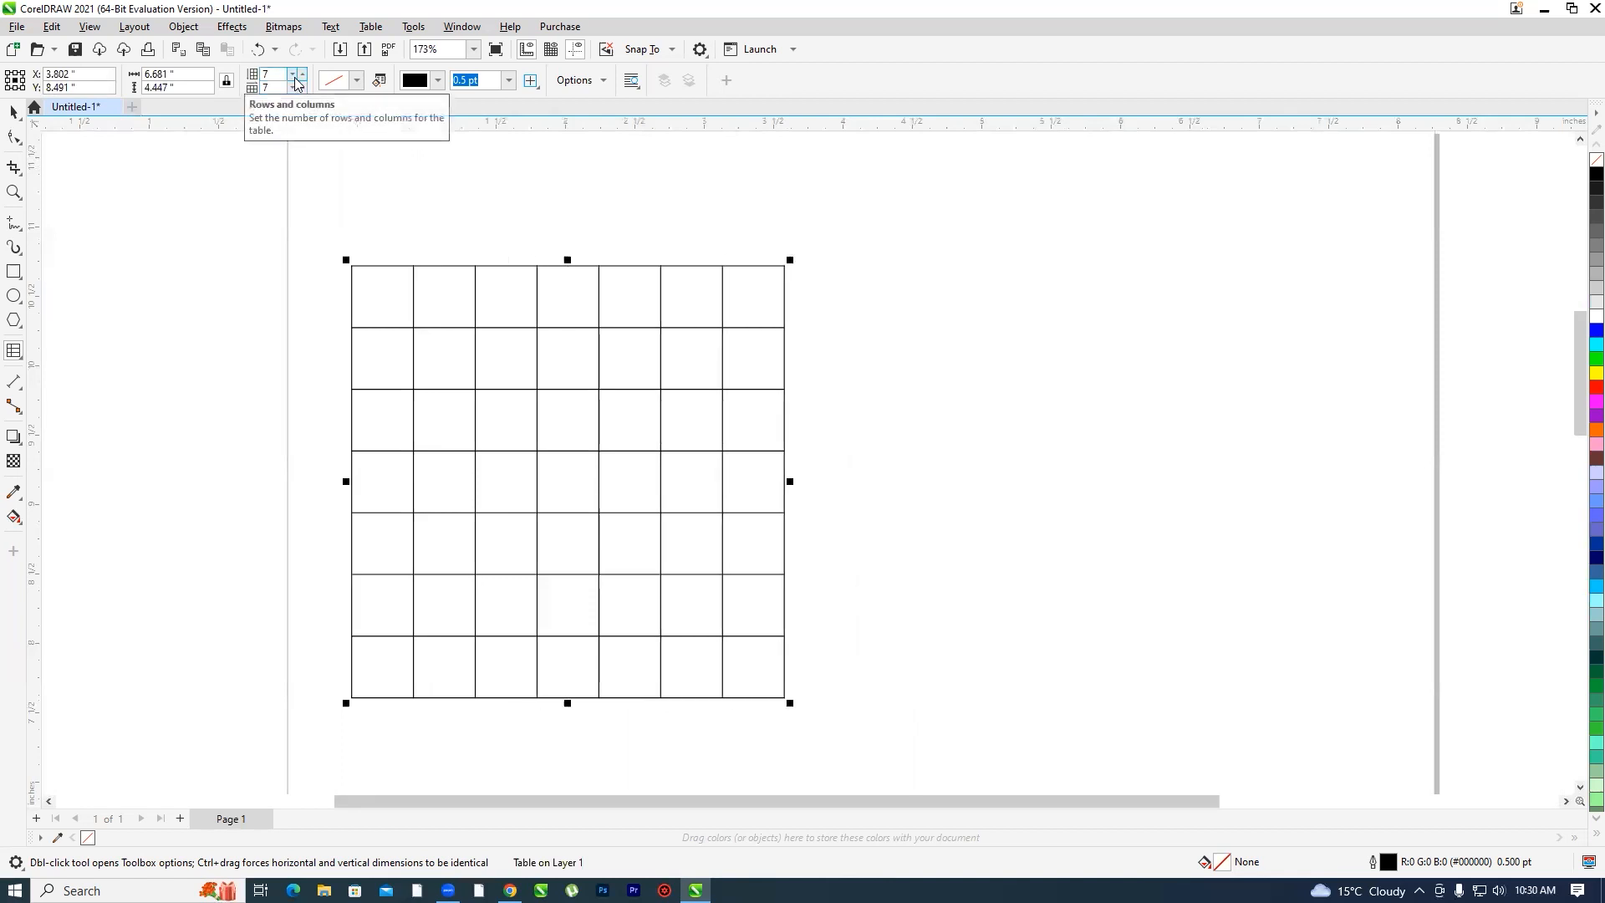
click(296, 79)
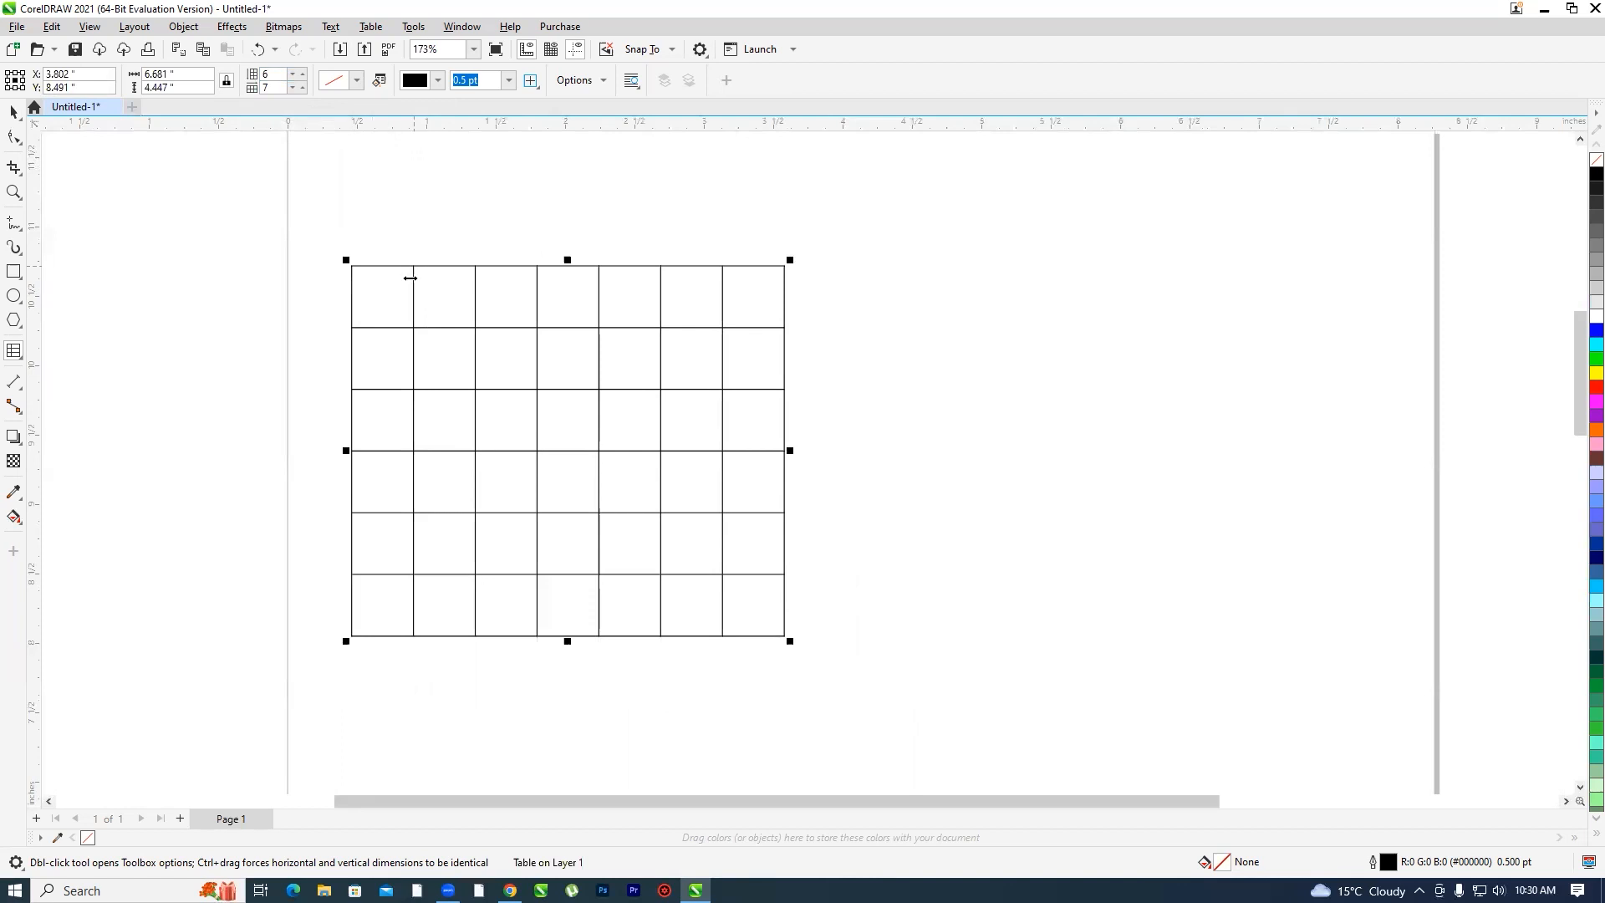
- Set the table's width to 7 inches and its height to 6 inches
double_click(186, 80)
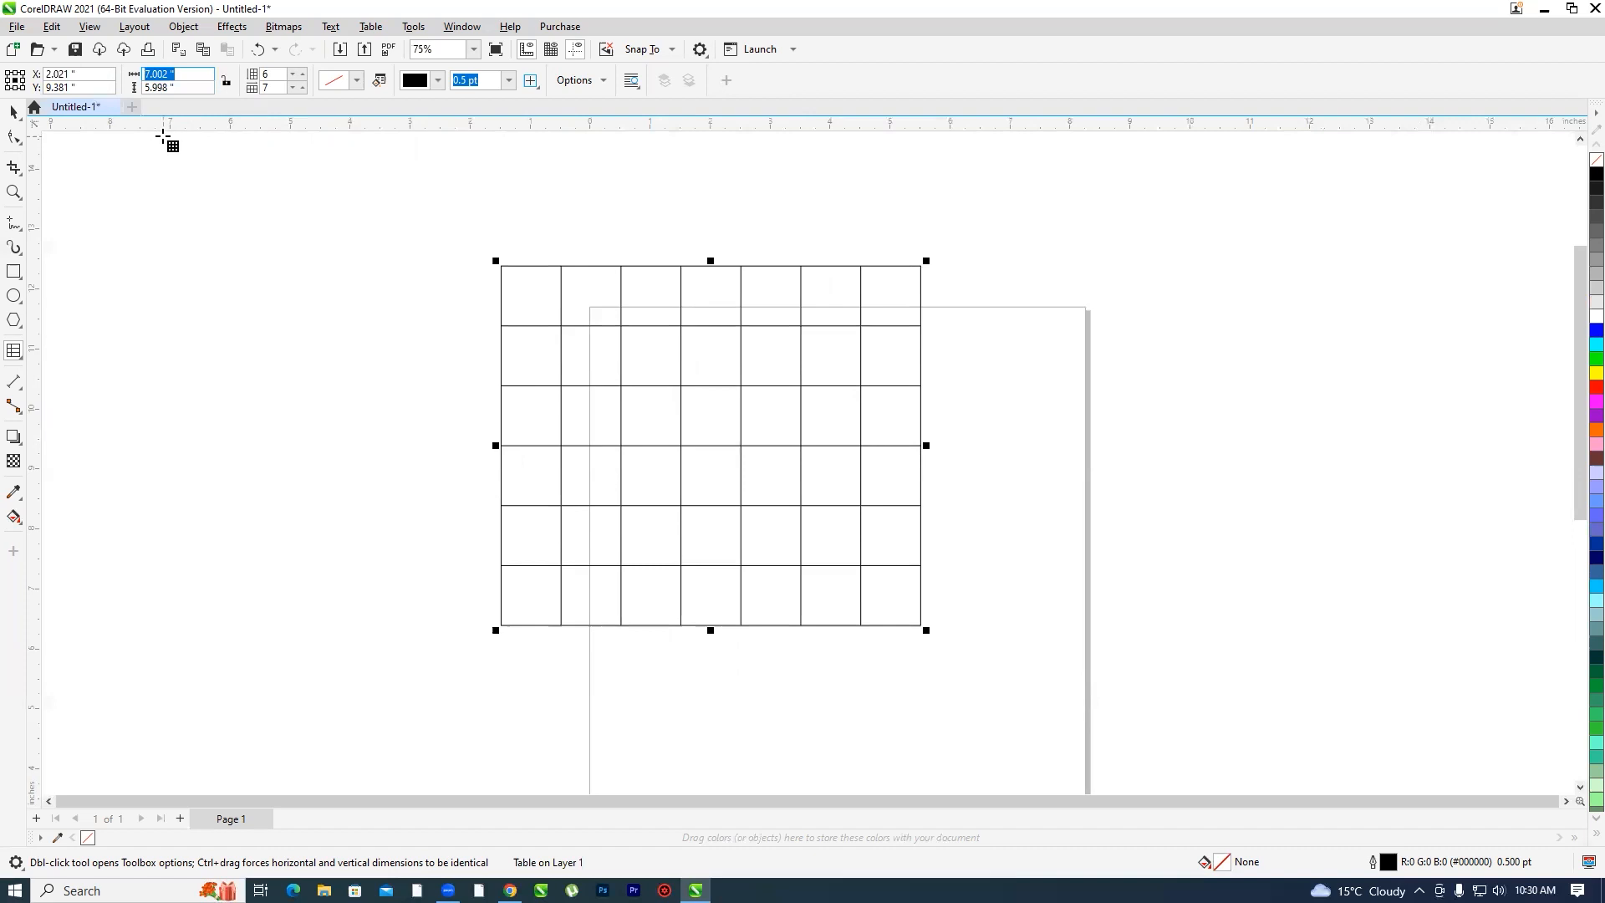
text(7)
double_click(184, 90)
text(6)
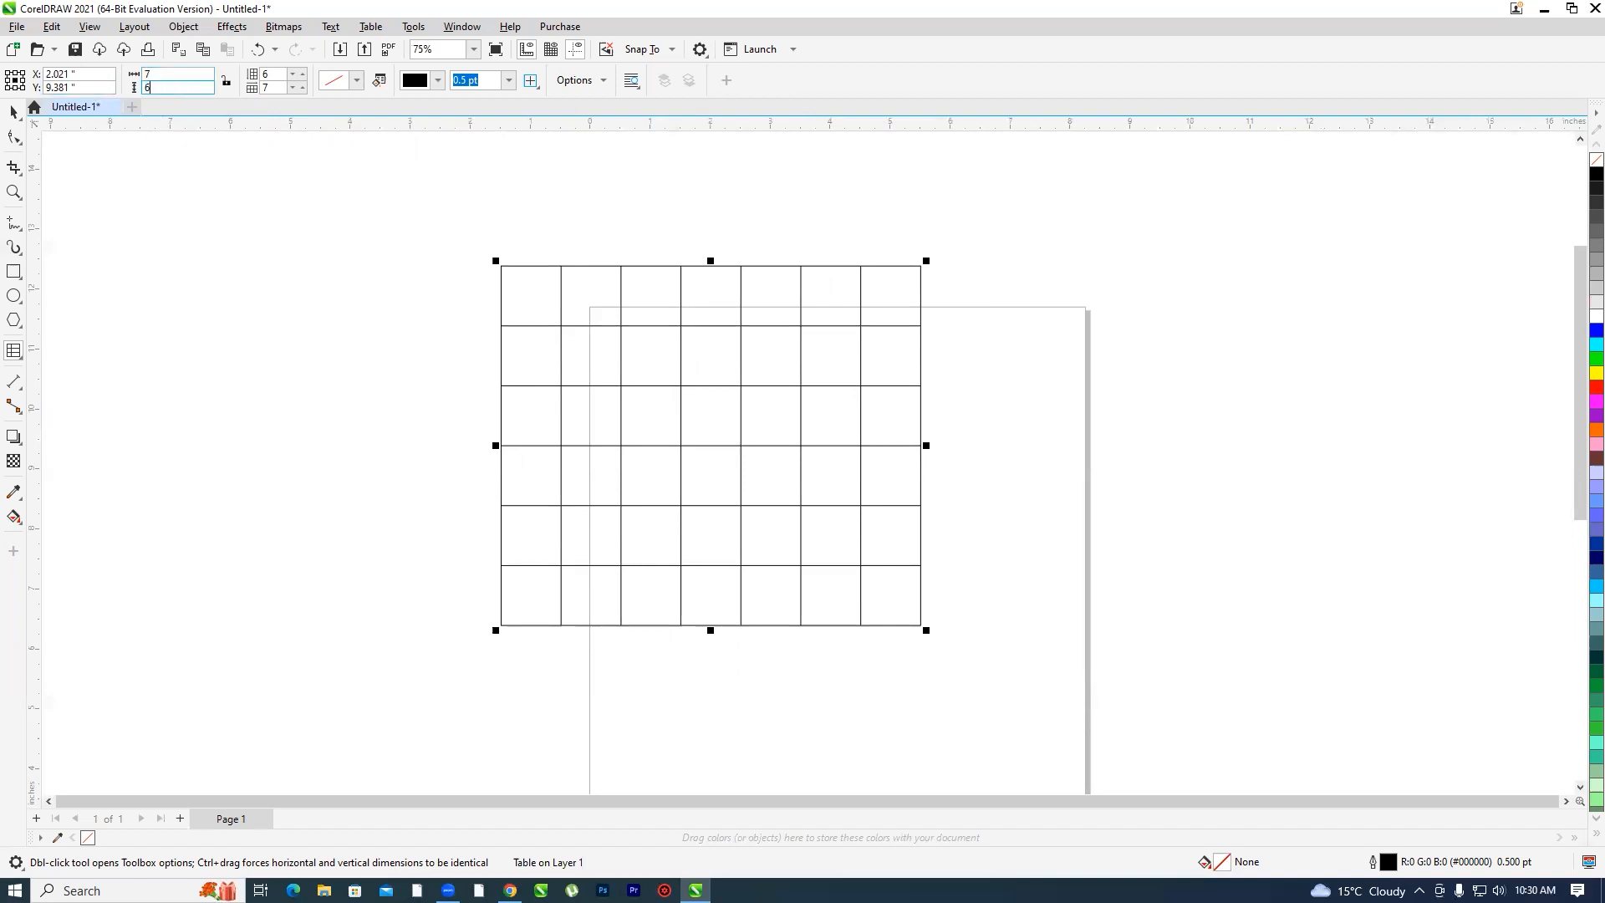
key(Return)
- Move the table fully onto the page so it sits within the upper half between the side margins
scroll(649, 427, down, 1)
scroll(678, 429, up, 1)
click(13, 111)
drag(678, 472, 774, 551)
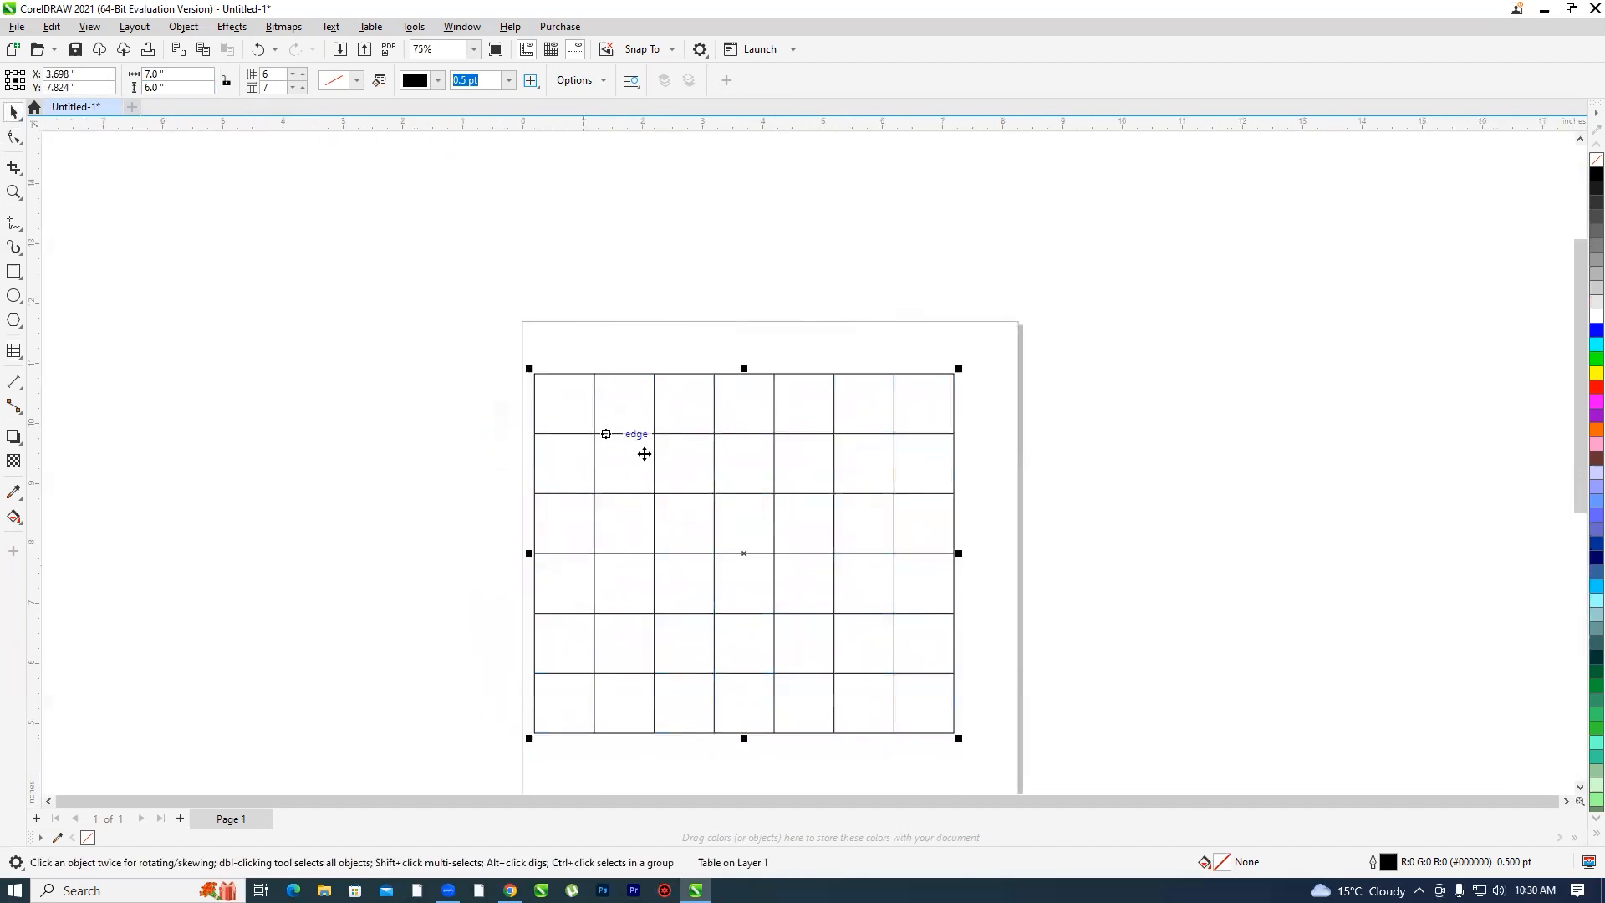
scroll(633, 390, up, 1)
scroll(611, 385, down, 2)
scroll(698, 518, up, 1)
drag(687, 463, 710, 474)
scroll(543, 358, up, 2)
scroll(480, 344, down, 4)
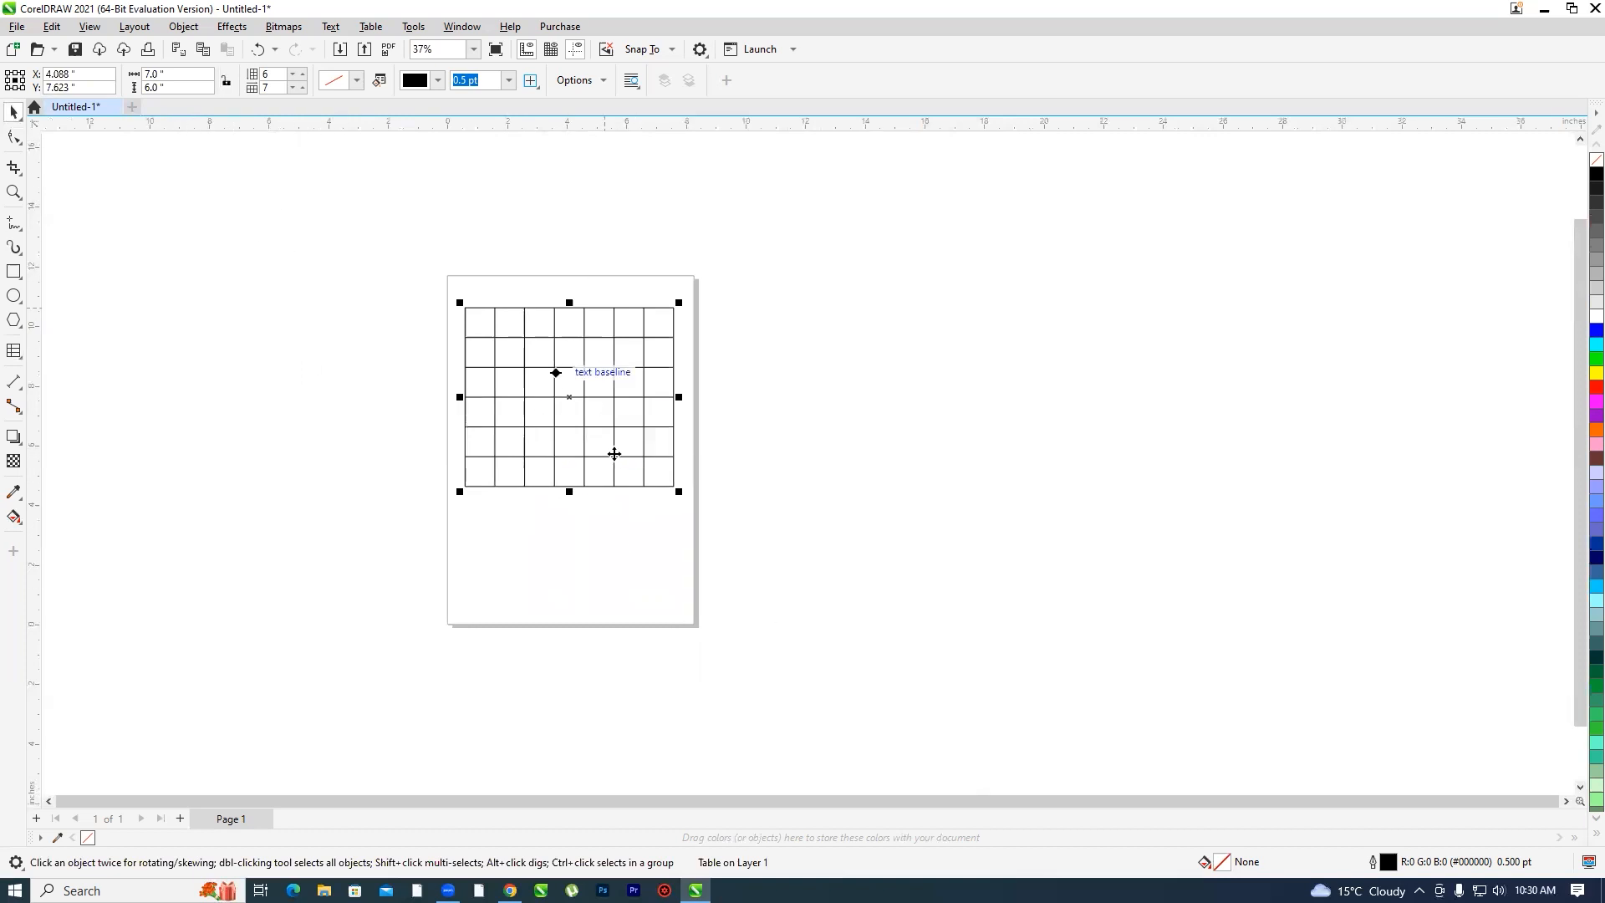
- Move the table down to the lower half of the page
scroll(585, 458, up, 3)
drag(583, 432, 589, 623)
scroll(667, 500, down, 2)
scroll(667, 500, up, 3)
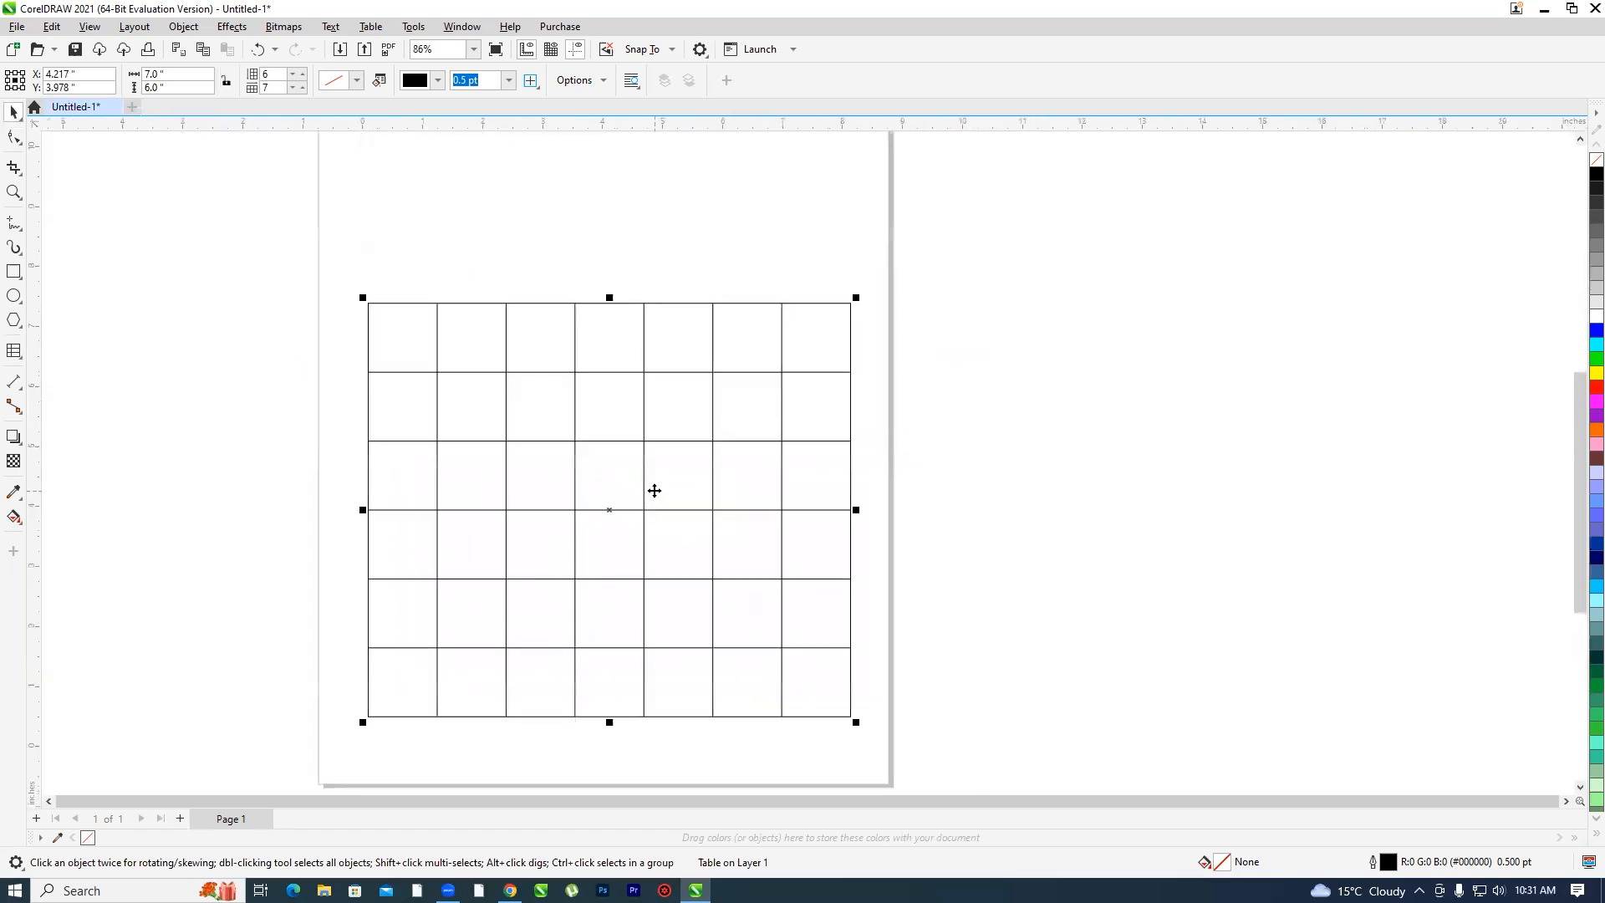
scroll(666, 476, down, 2)
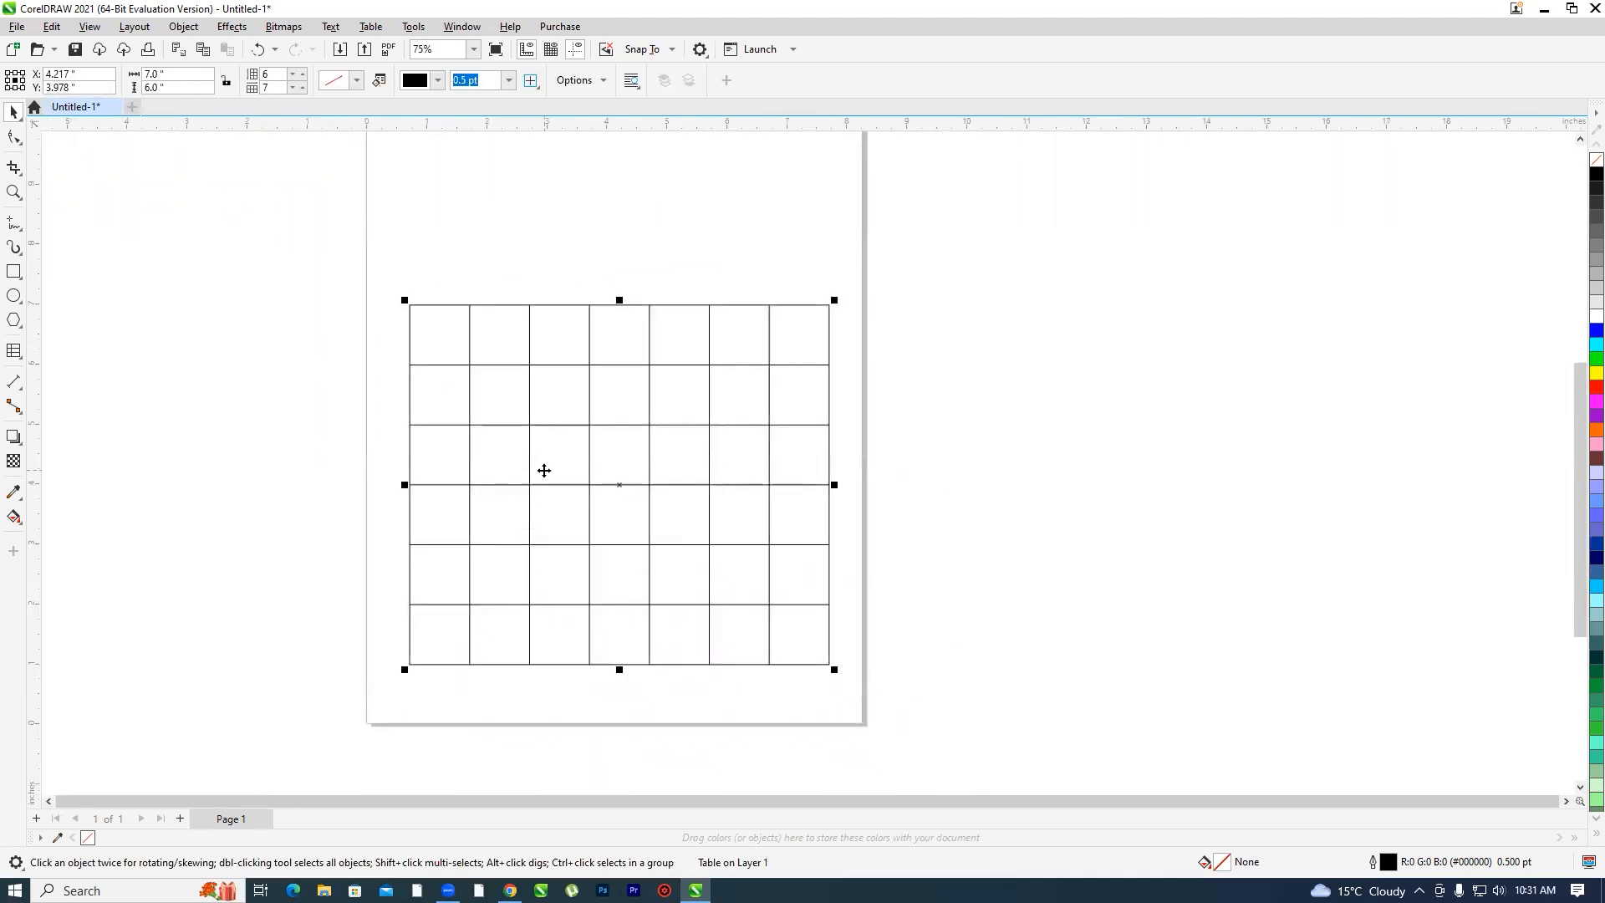
- Draw a graph paper grid of 4 columns and 3 rows, about 5.13 inches square, beside the page and shift it slightly
click(16, 352)
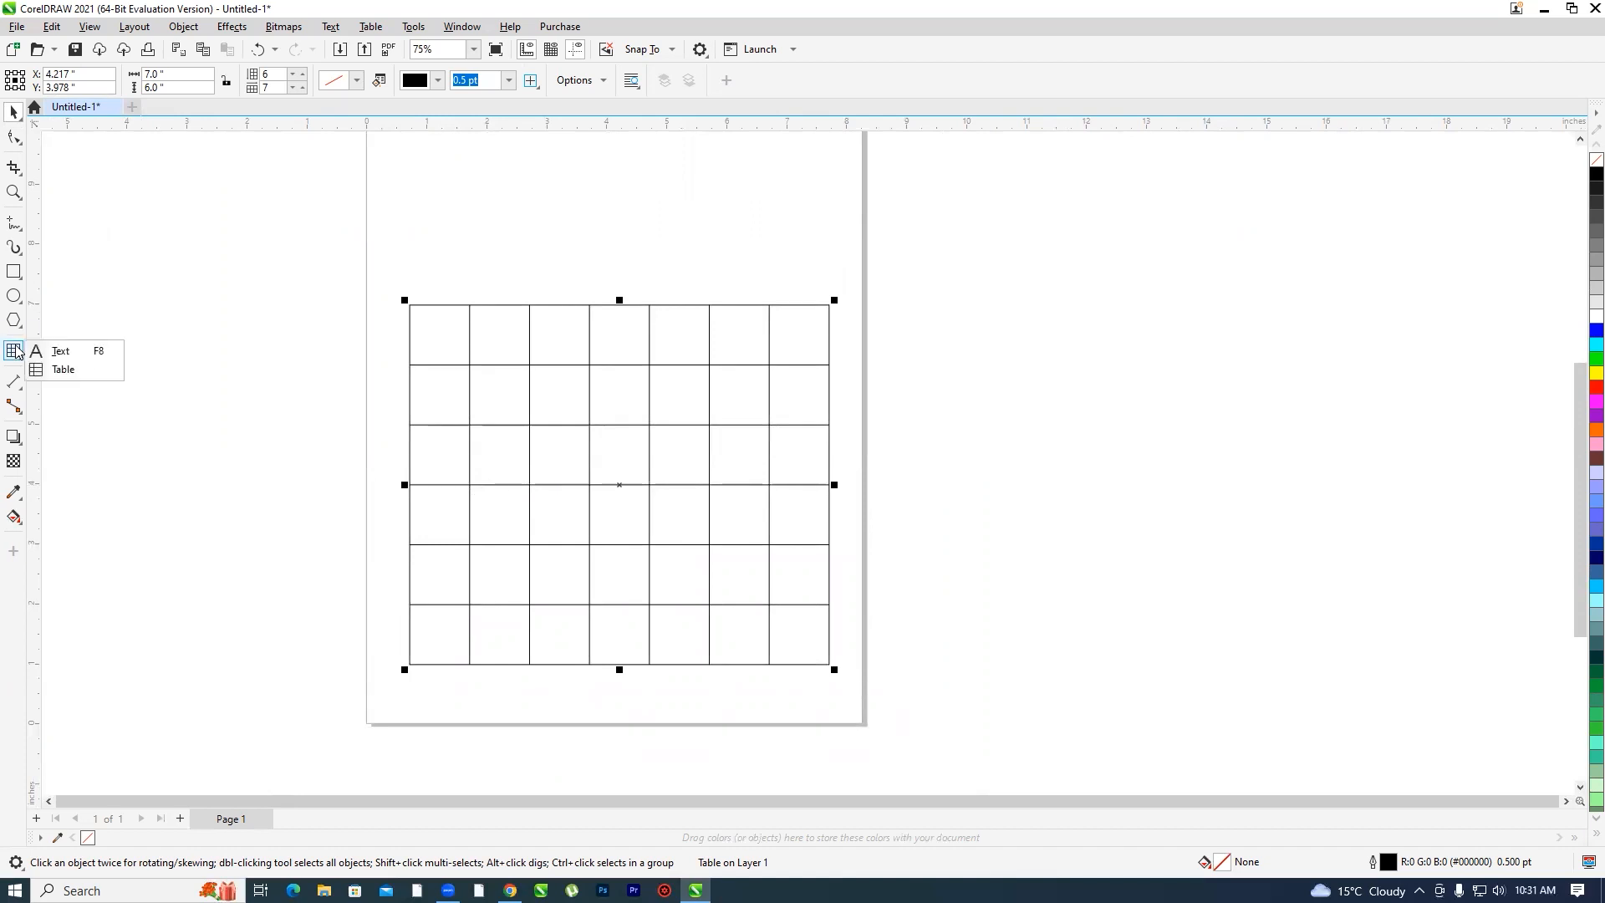
click(15, 322)
click(80, 418)
drag(962, 246, 1273, 483)
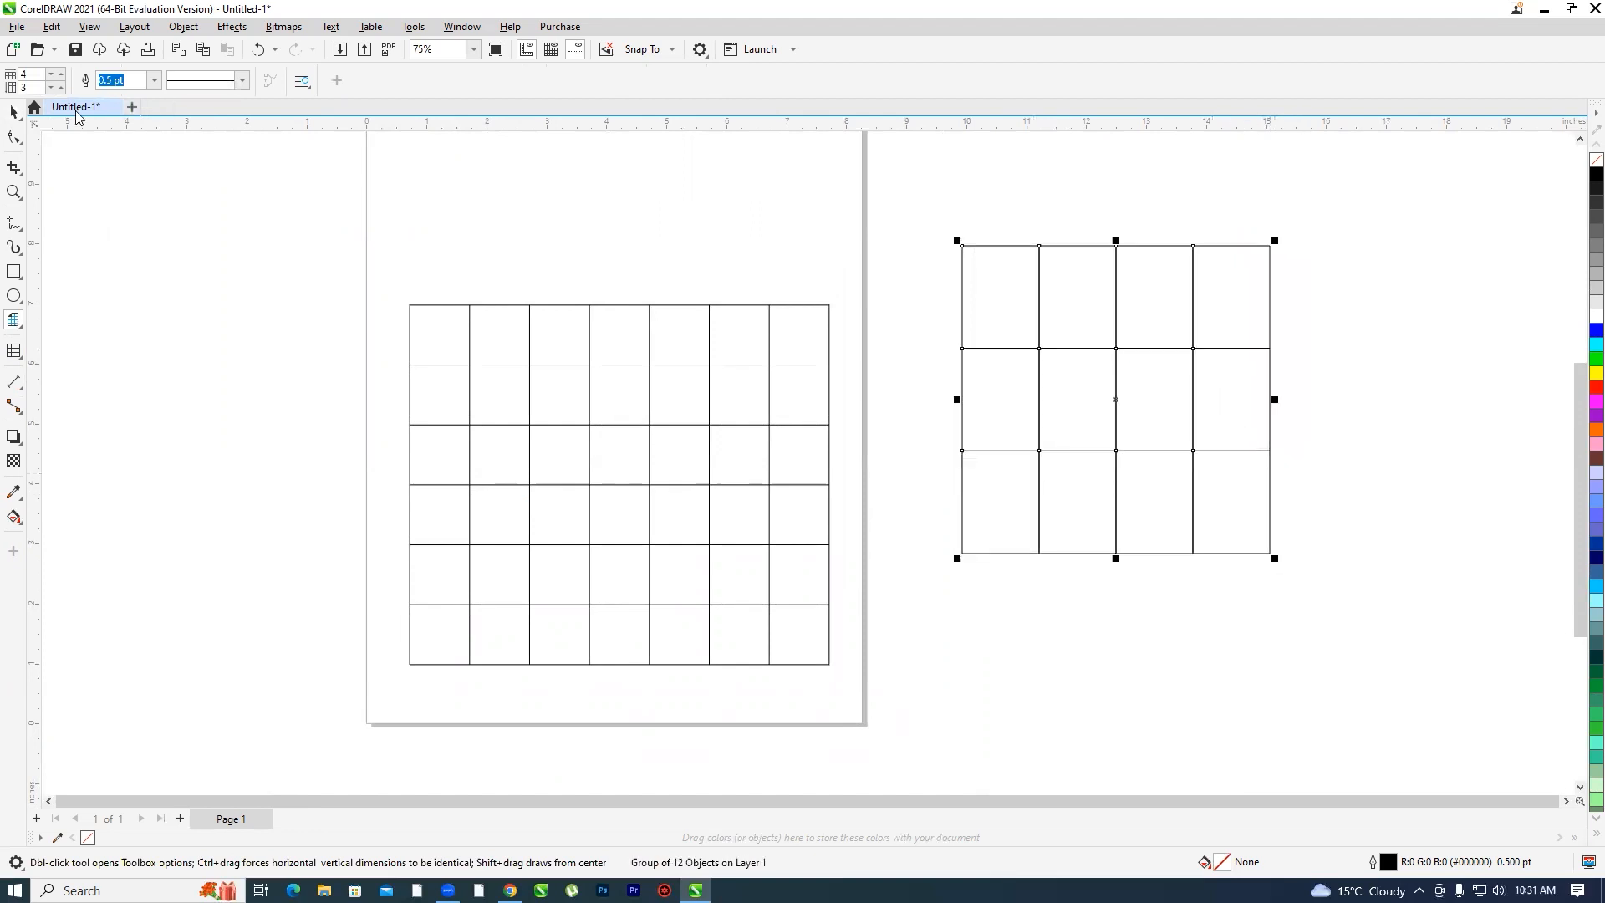
click(13, 113)
drag(961, 268, 1125, 356)
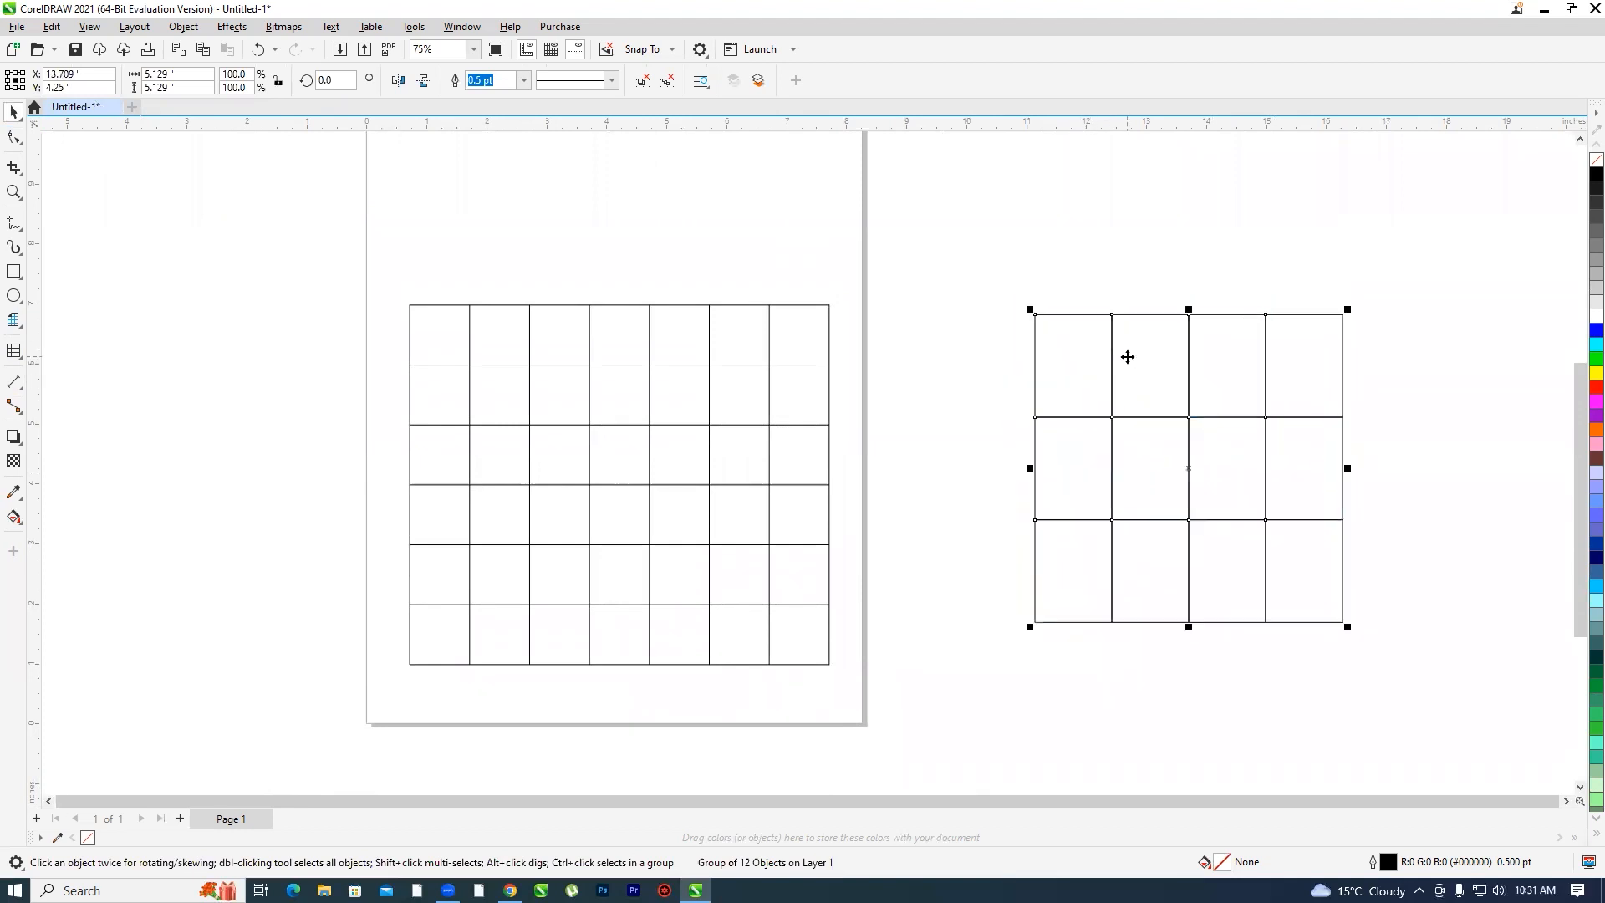
- Move the graph paper grid around beside the page and delete it
drag(982, 380, 1282, 528)
mouse_move(1160, 515)
mouse_down()
mouse_move(1185, 407)
mouse_move(1162, 487)
mouse_up()
mouse_move(1142, 506)
mouse_down()
mouse_move(1179, 454)
mouse_move(1134, 495)
mouse_up()
click(1066, 448)
drag(1113, 430, 1126, 398)
drag(1146, 500, 1164, 448)
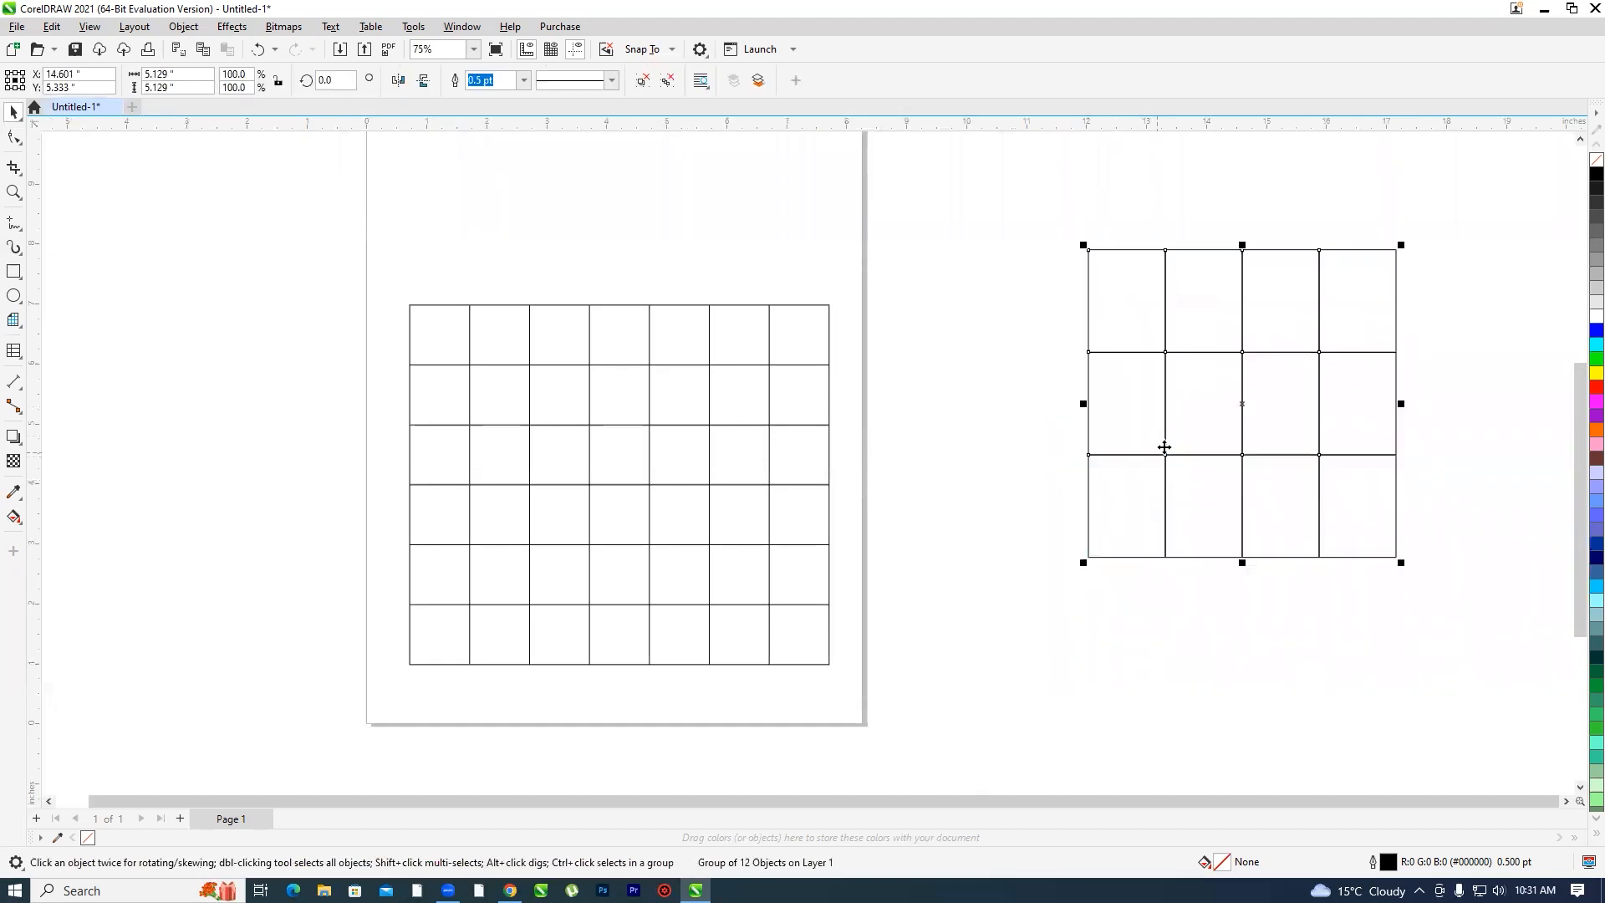
key(Delete)
- Enter MON in the first cell of the table's top row and advance to the next cell
click(618, 482)
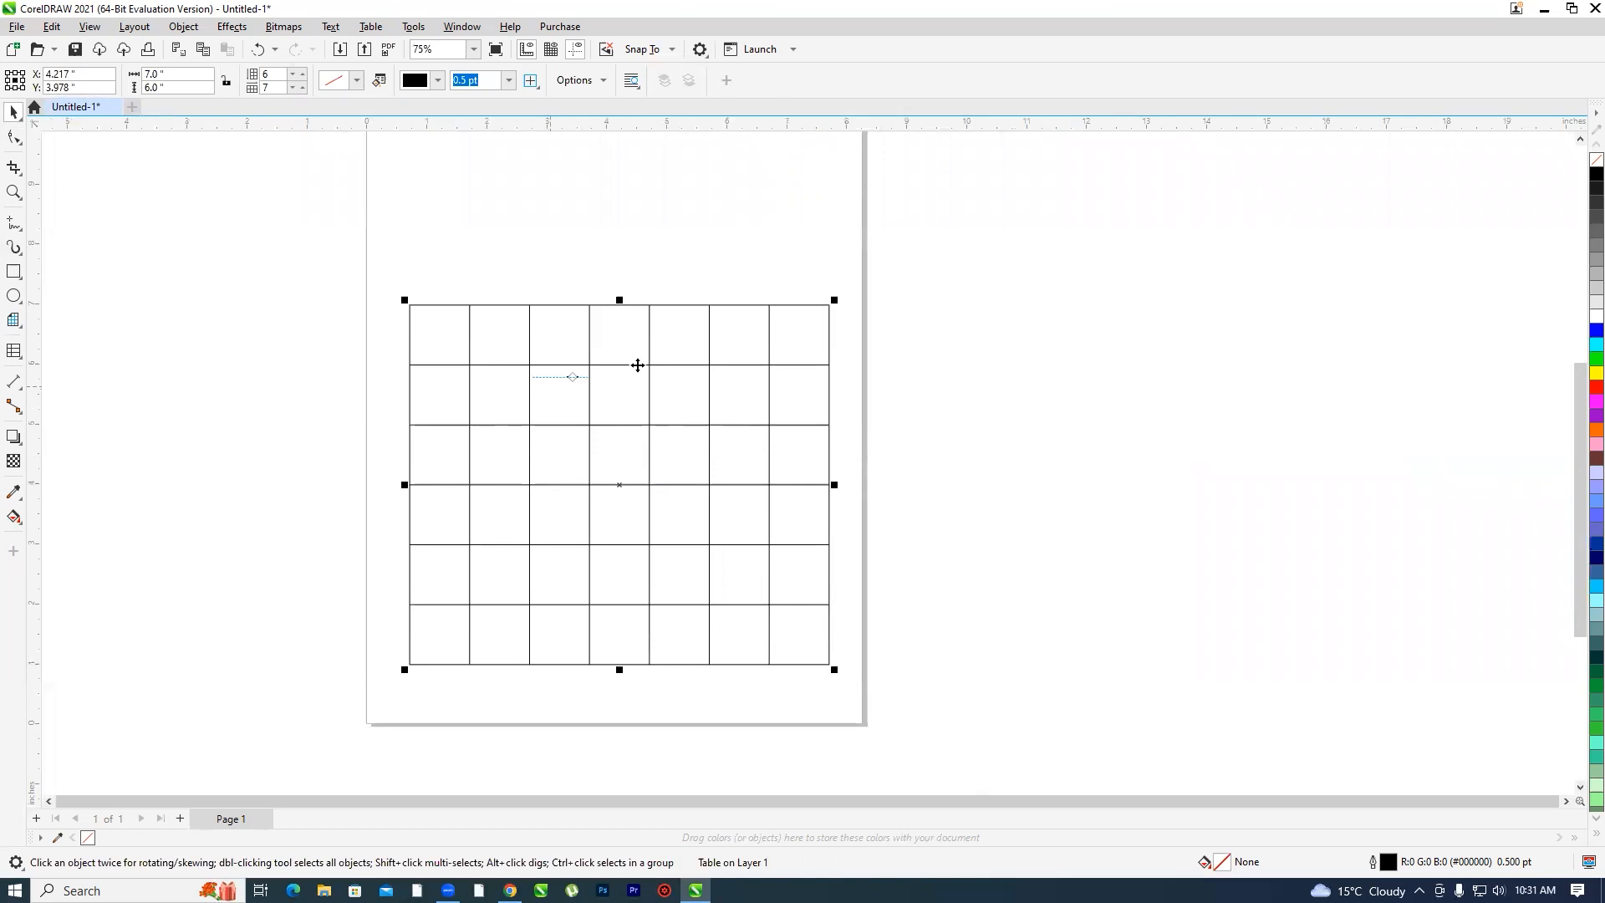
scroll(735, 384, down, 1)
scroll(633, 347, up, 2)
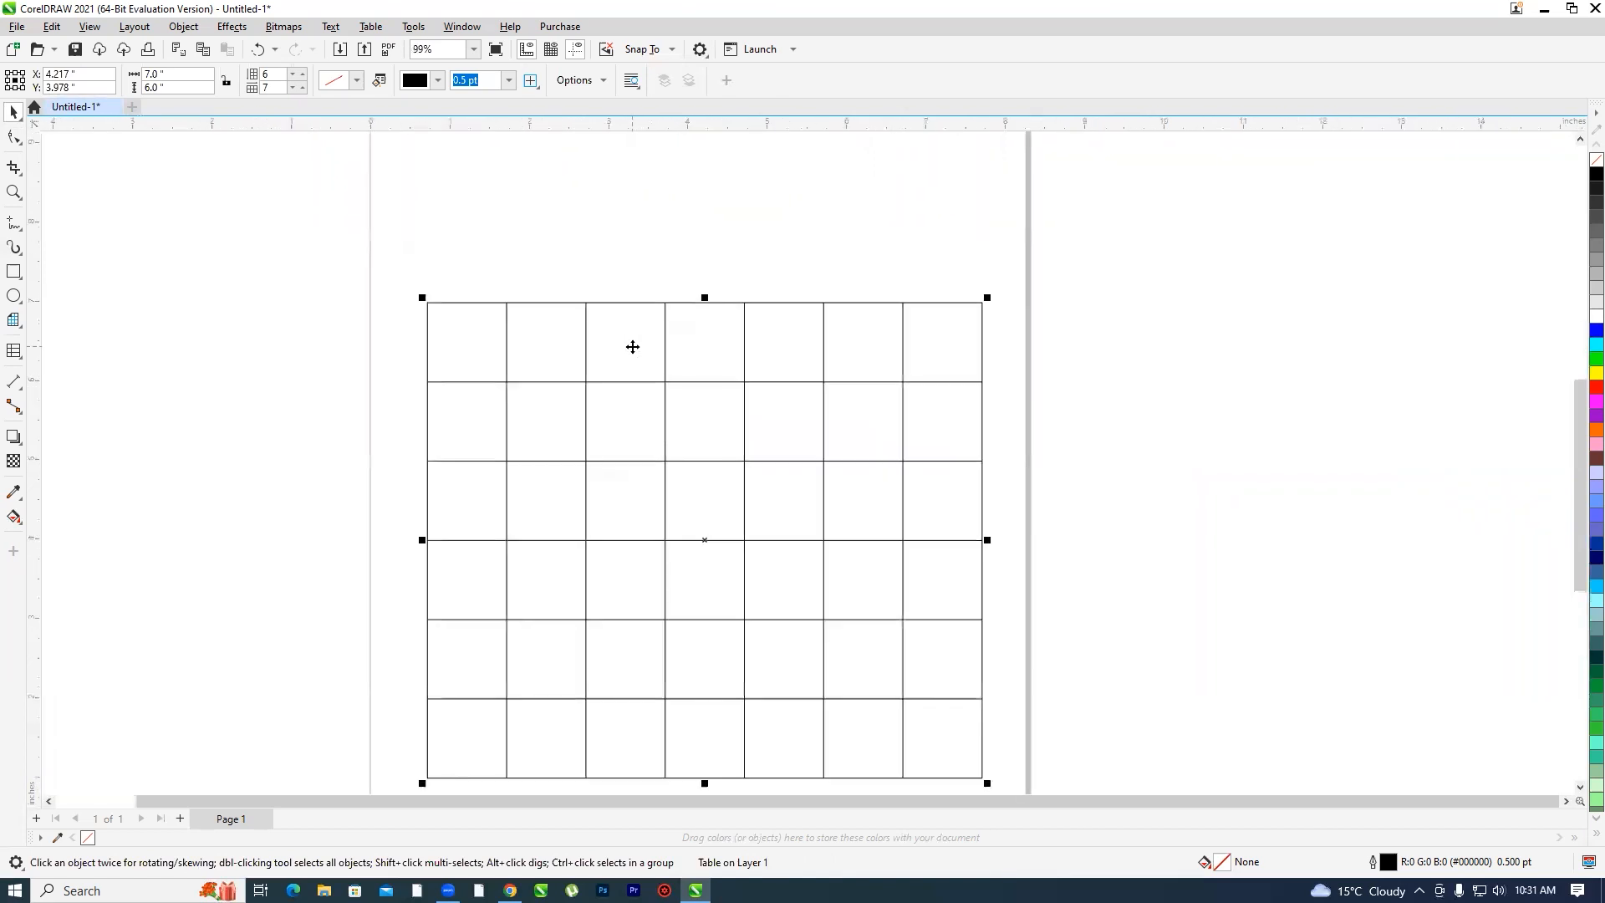
scroll(599, 311, down, 2)
scroll(624, 379, up, 1)
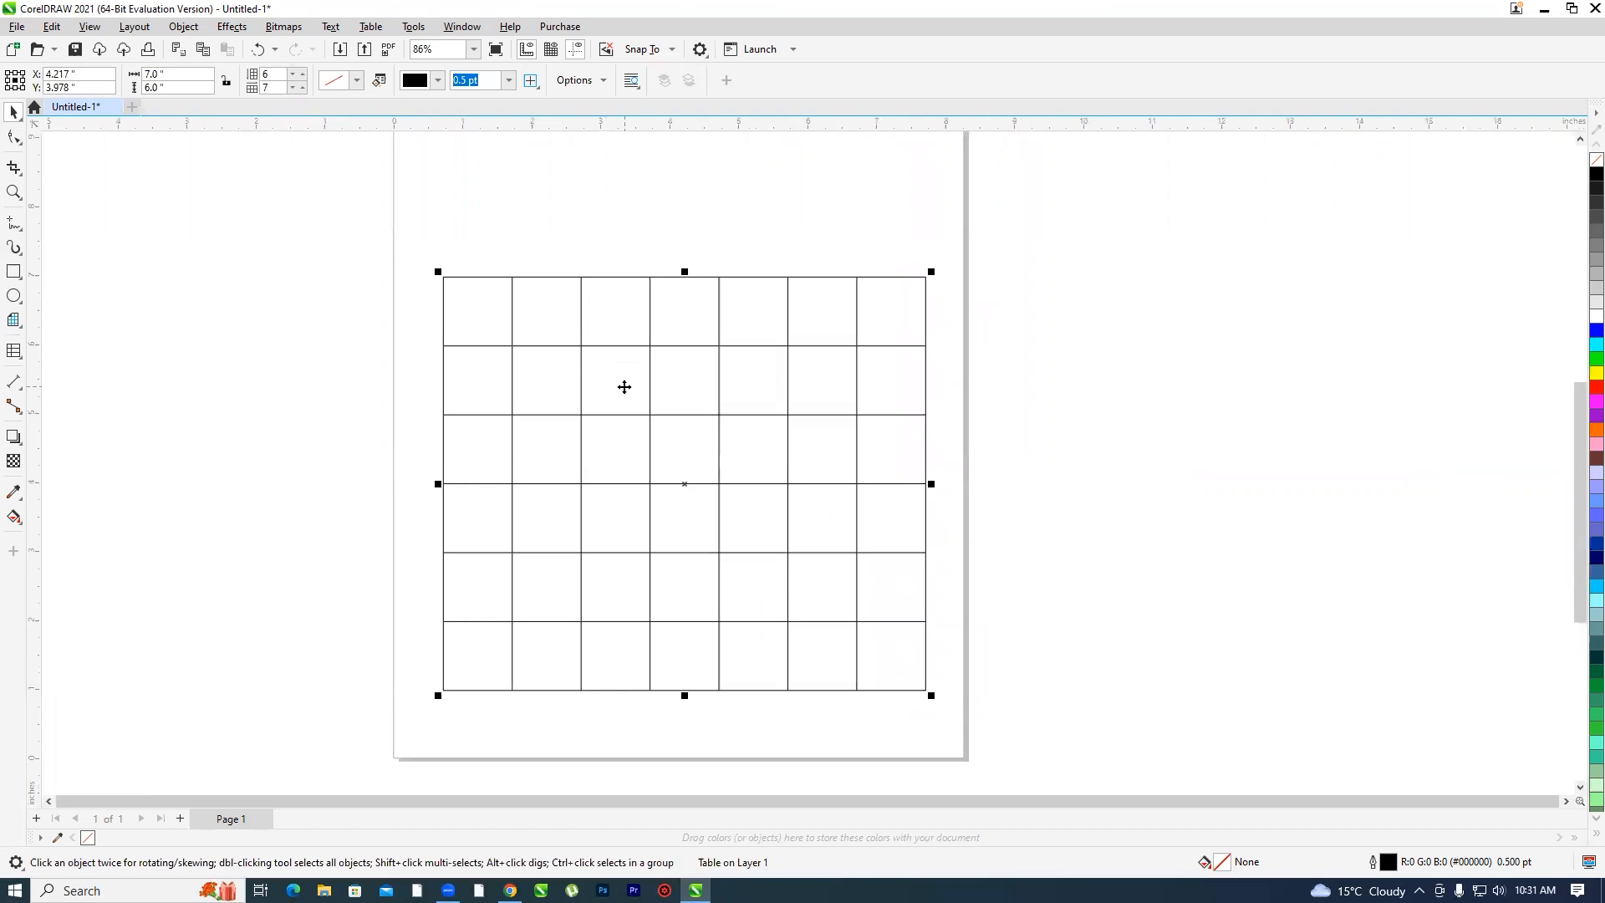
click(14, 352)
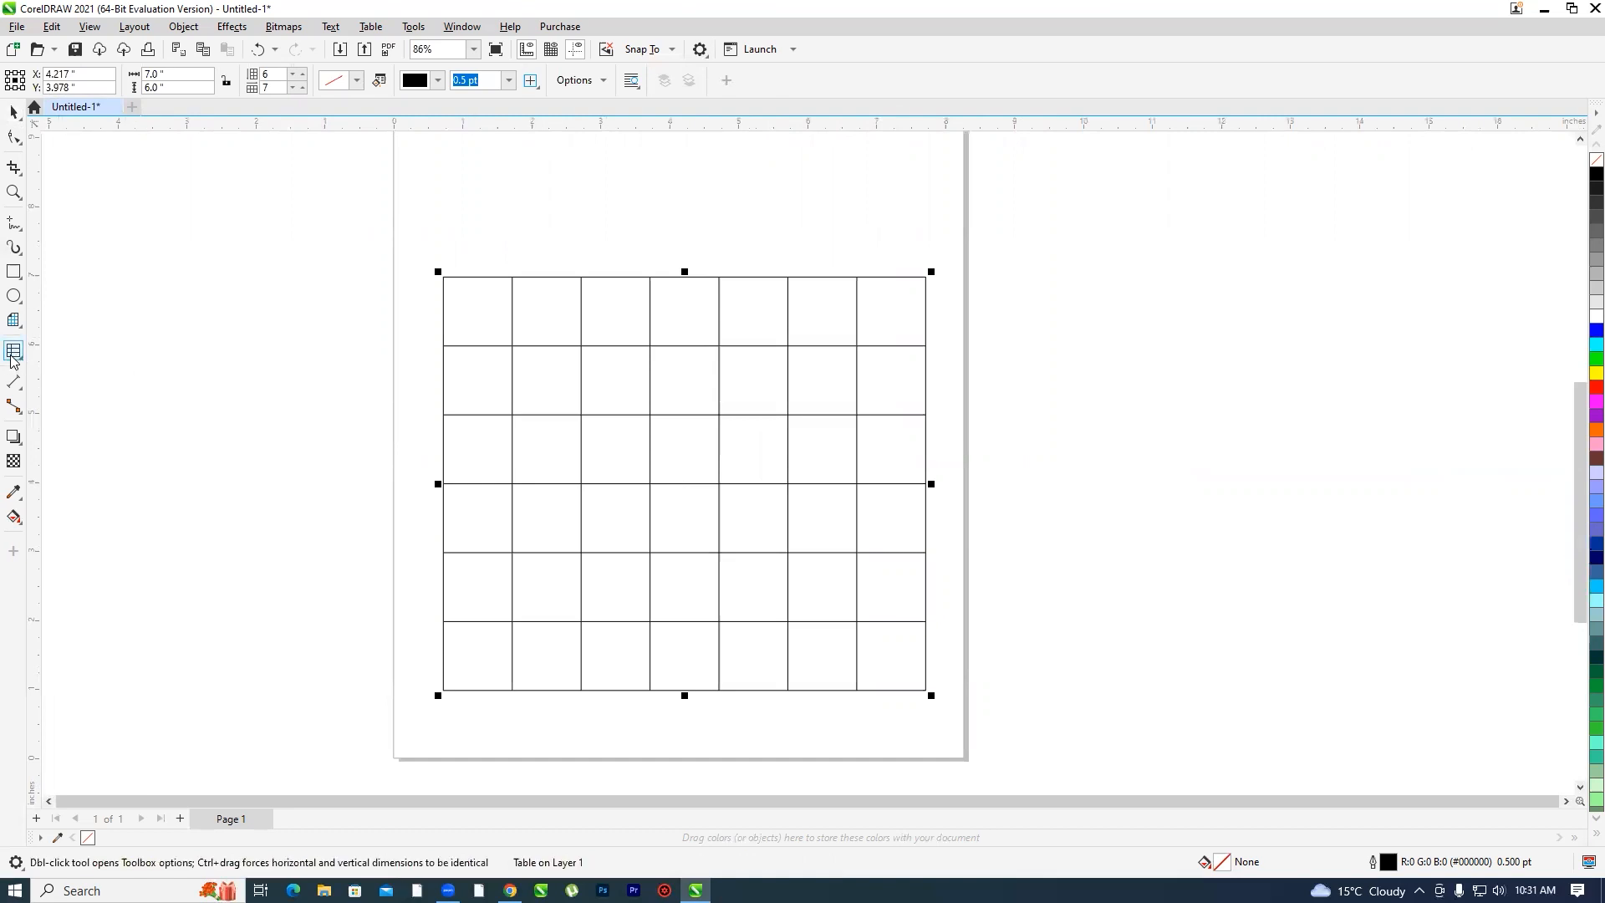
click(479, 315)
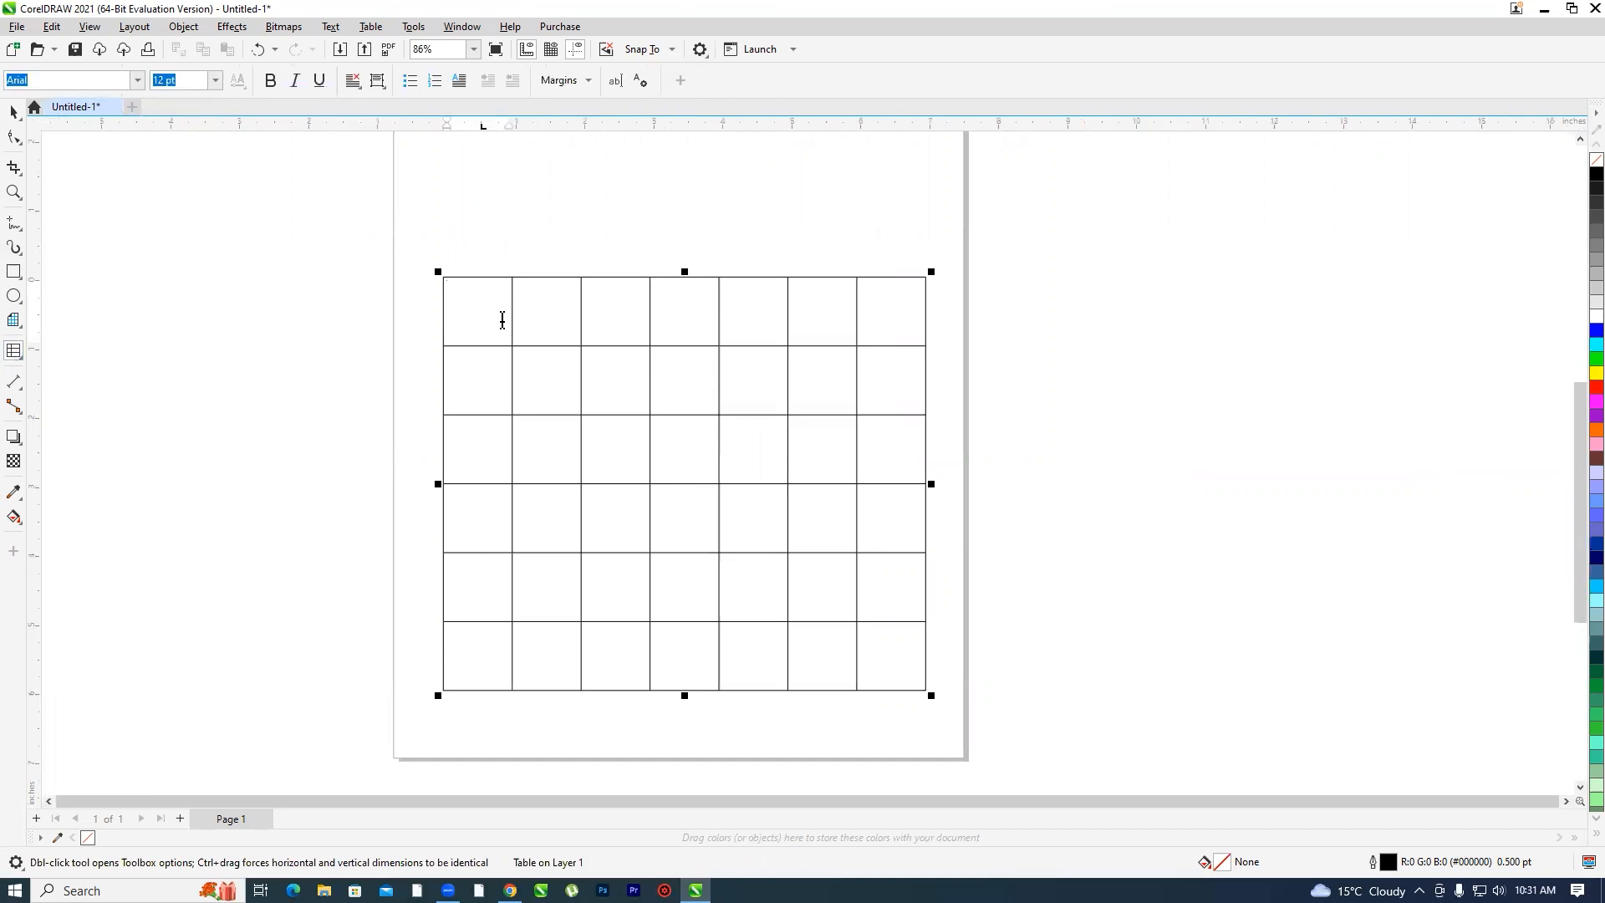
scroll(500, 311, up, 2)
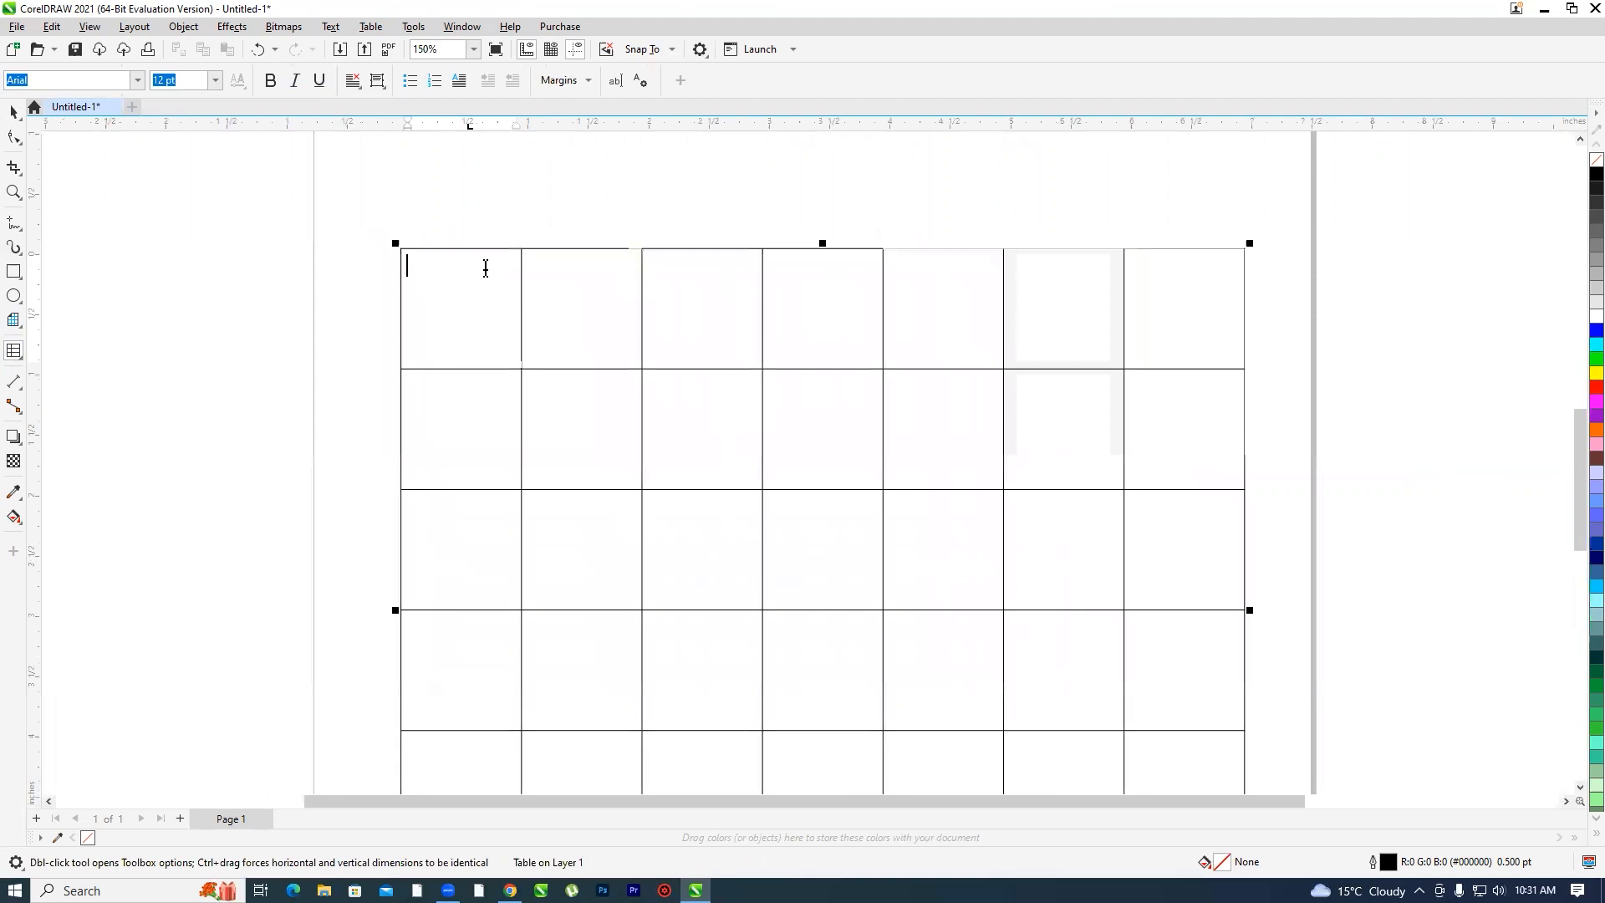
text(MON)
scroll(442, 294, down, 1)
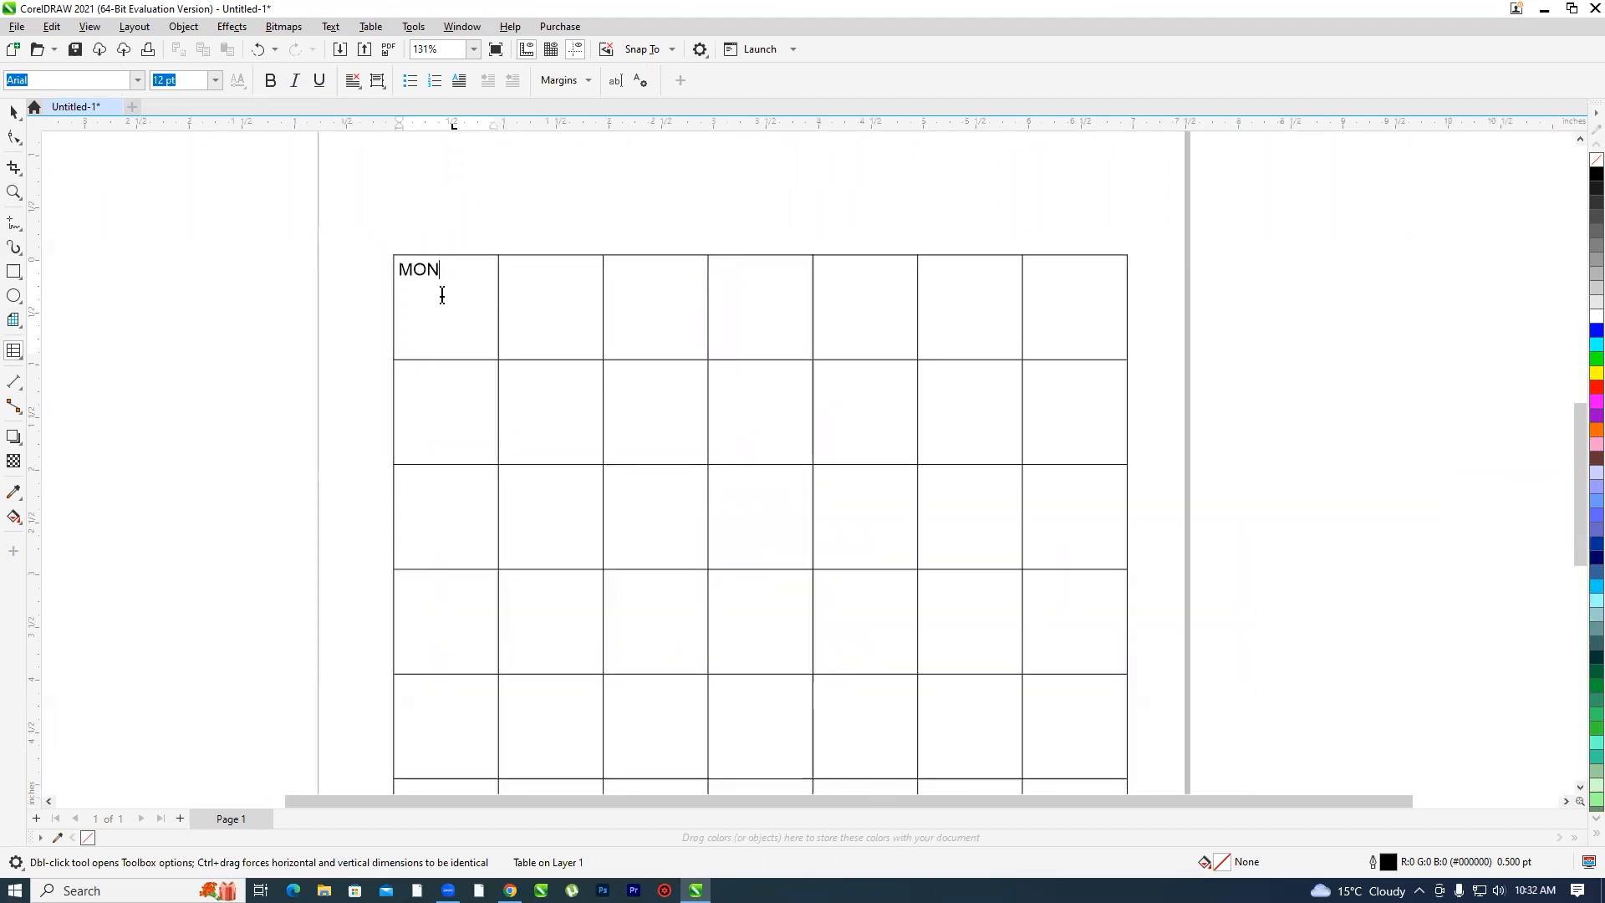
key(Tab)
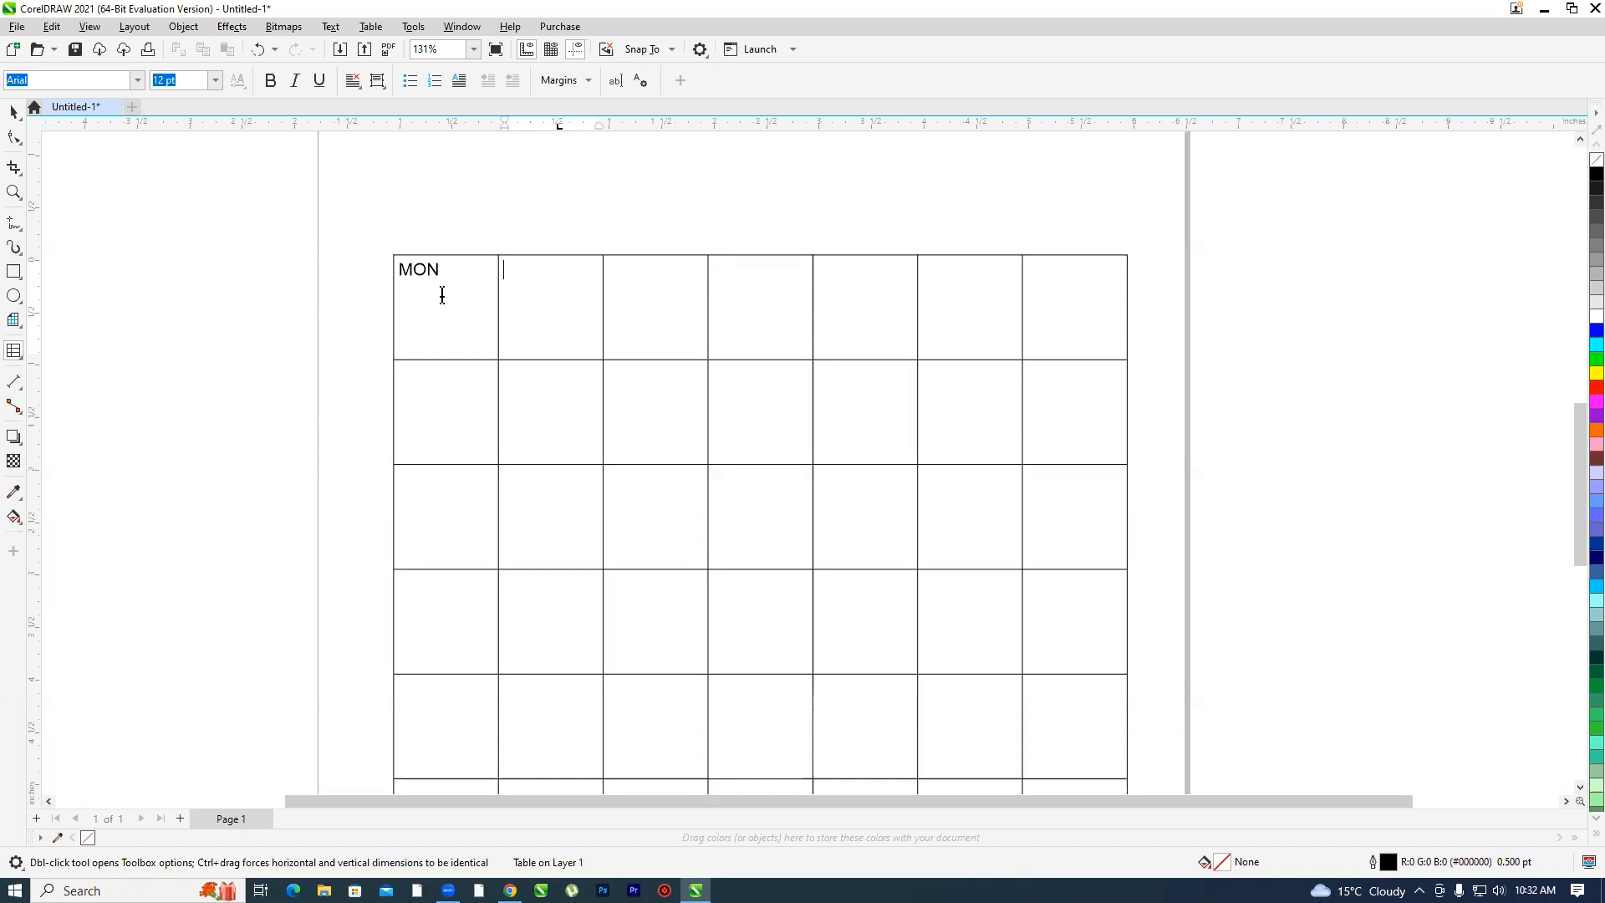
- Enter TUE, WED and THU in the second, third and fourth cells of the top row
text(TUE)
key(Tab)
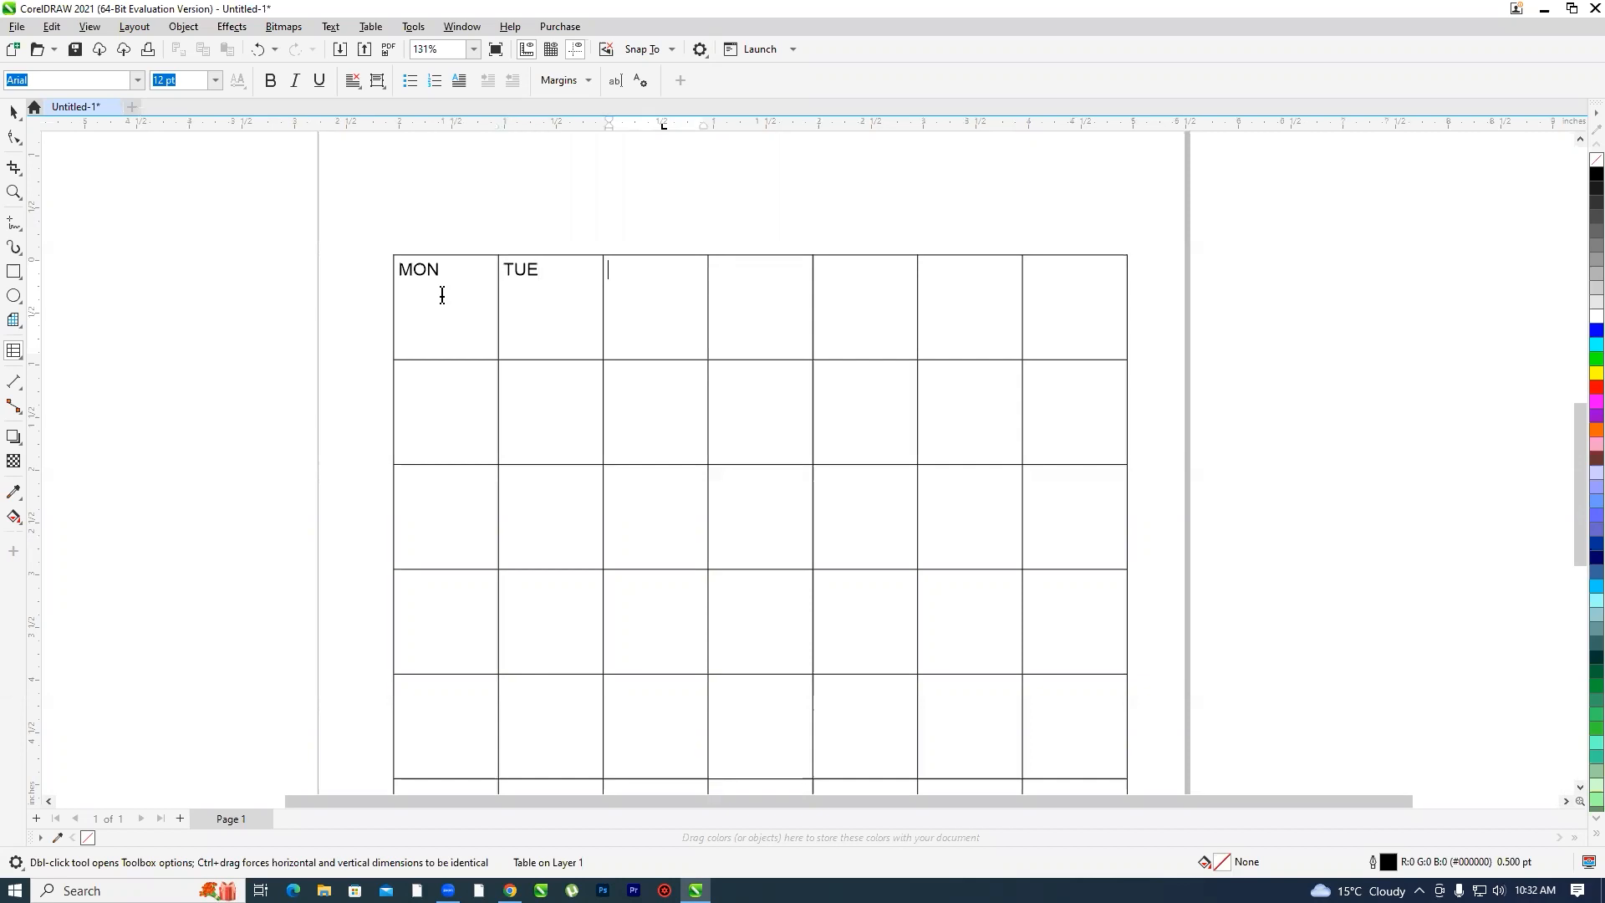
text(WED)
key(Tab)
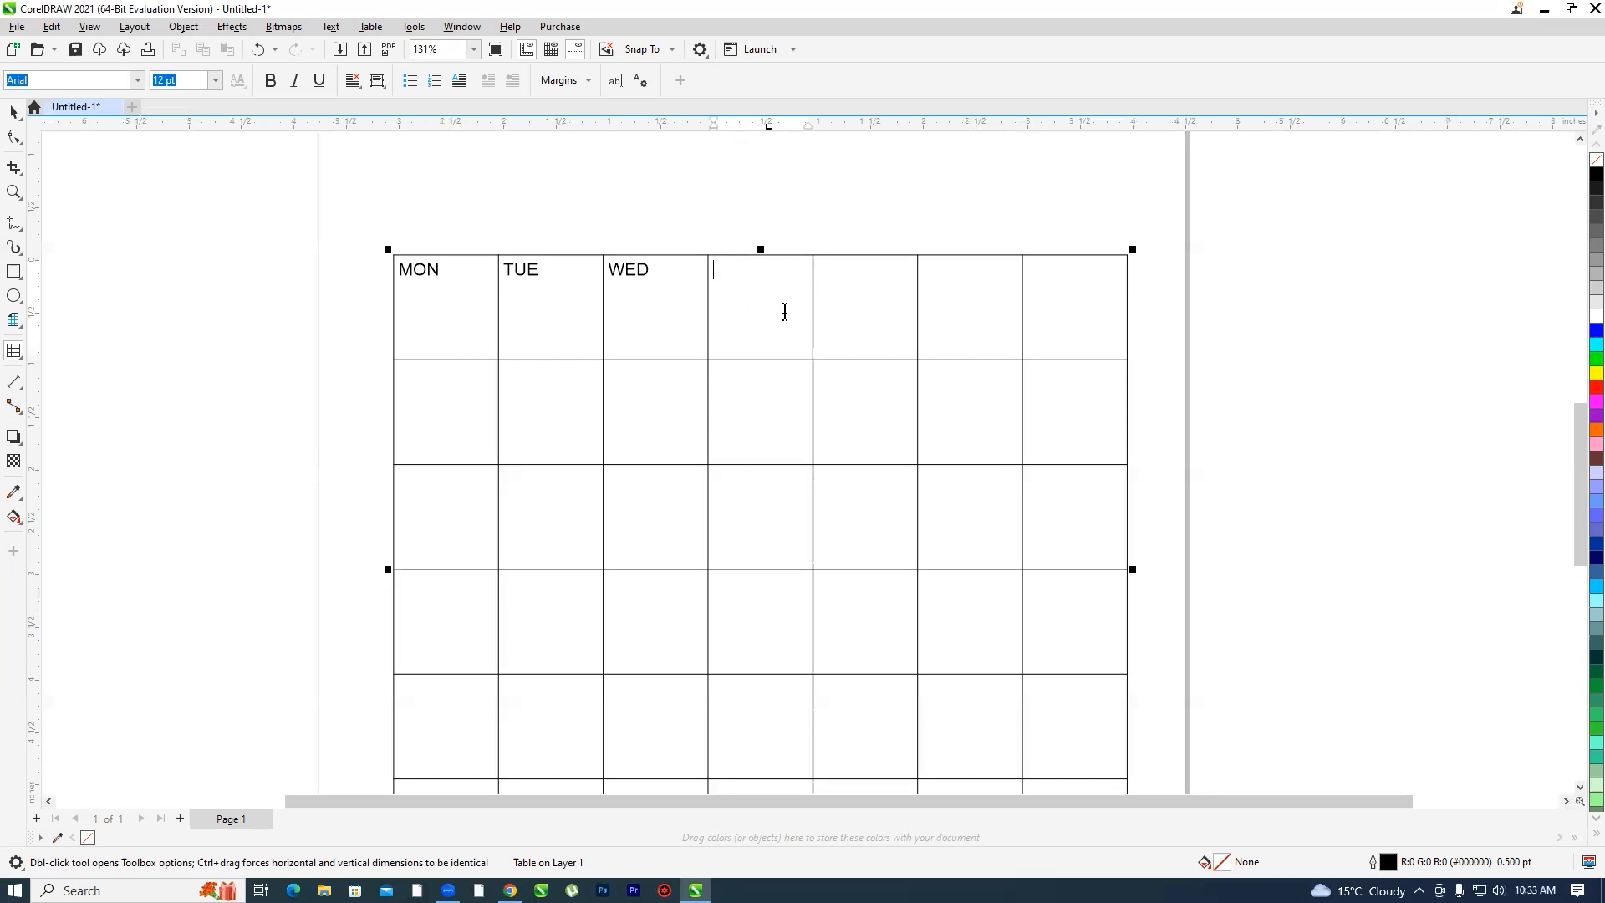
text(THU)
key(Tab)
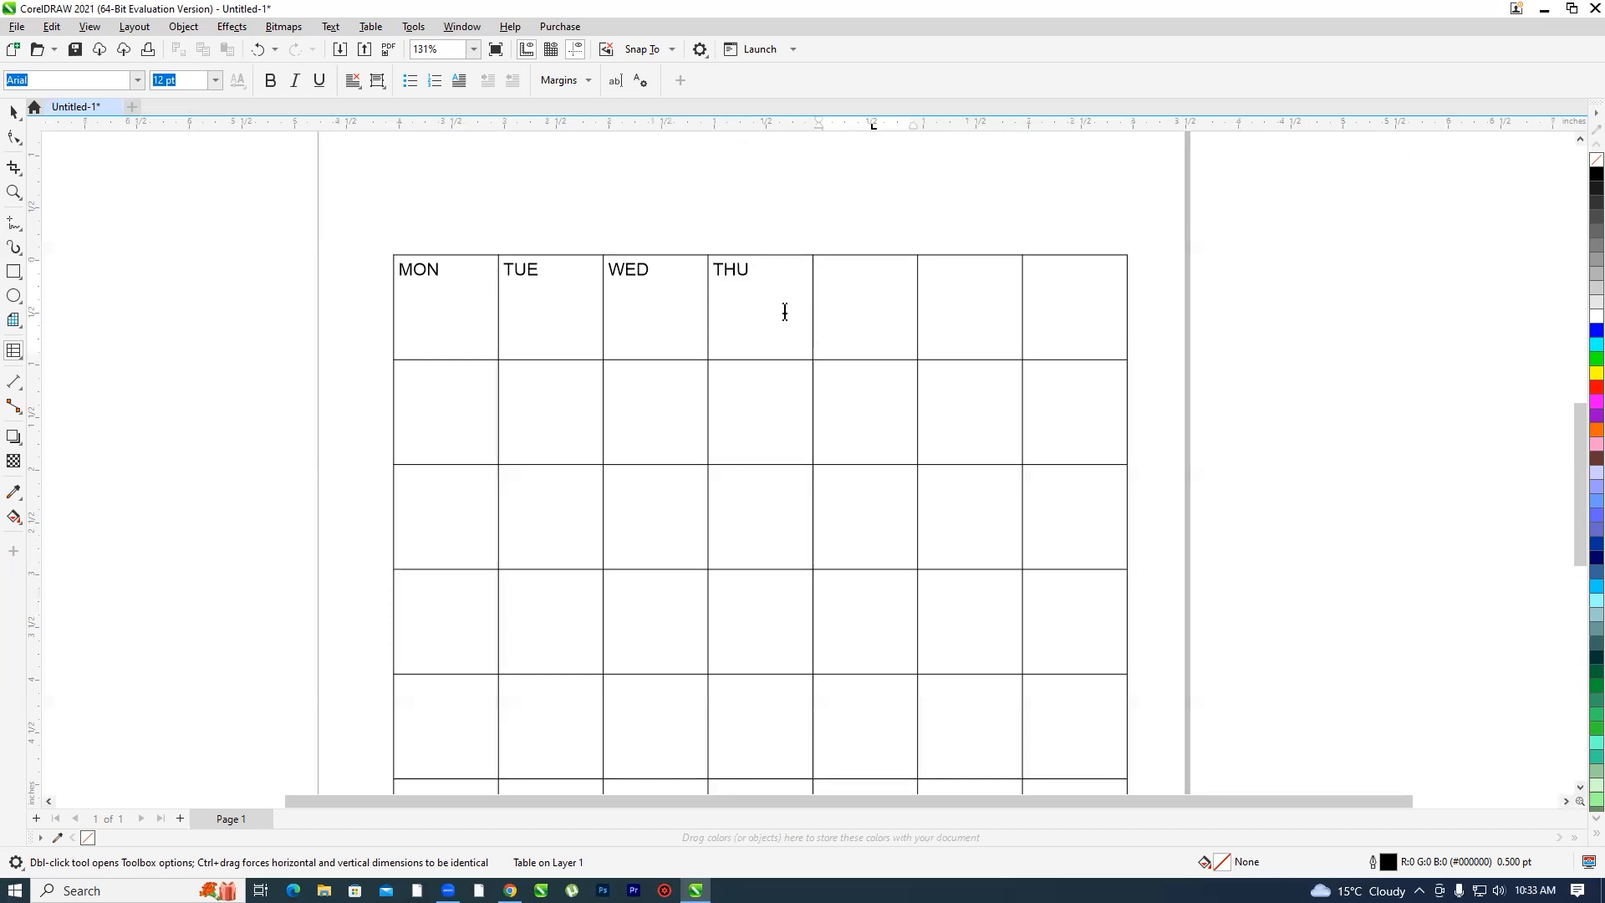
- Enter FRI, SAT and SUN in the last three cells of the top row and place the cursor in the second row's first cell
text(FRI)
key(Tab)
text(SAT)
key(Tab)
text(SUN)
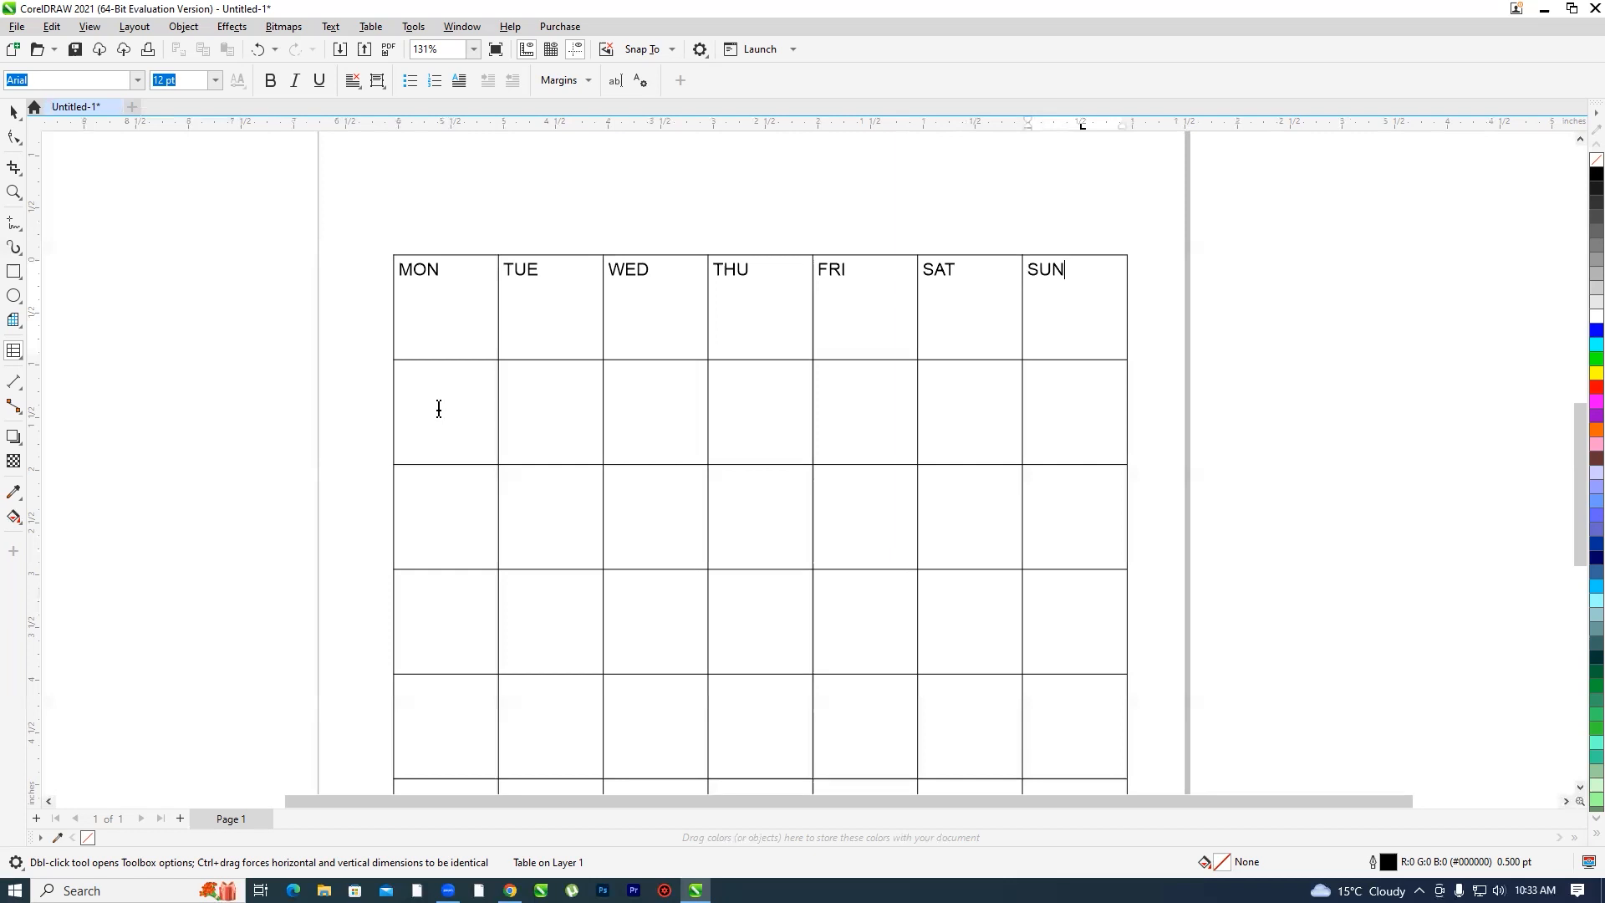
click(1070, 283)
key(Tab)
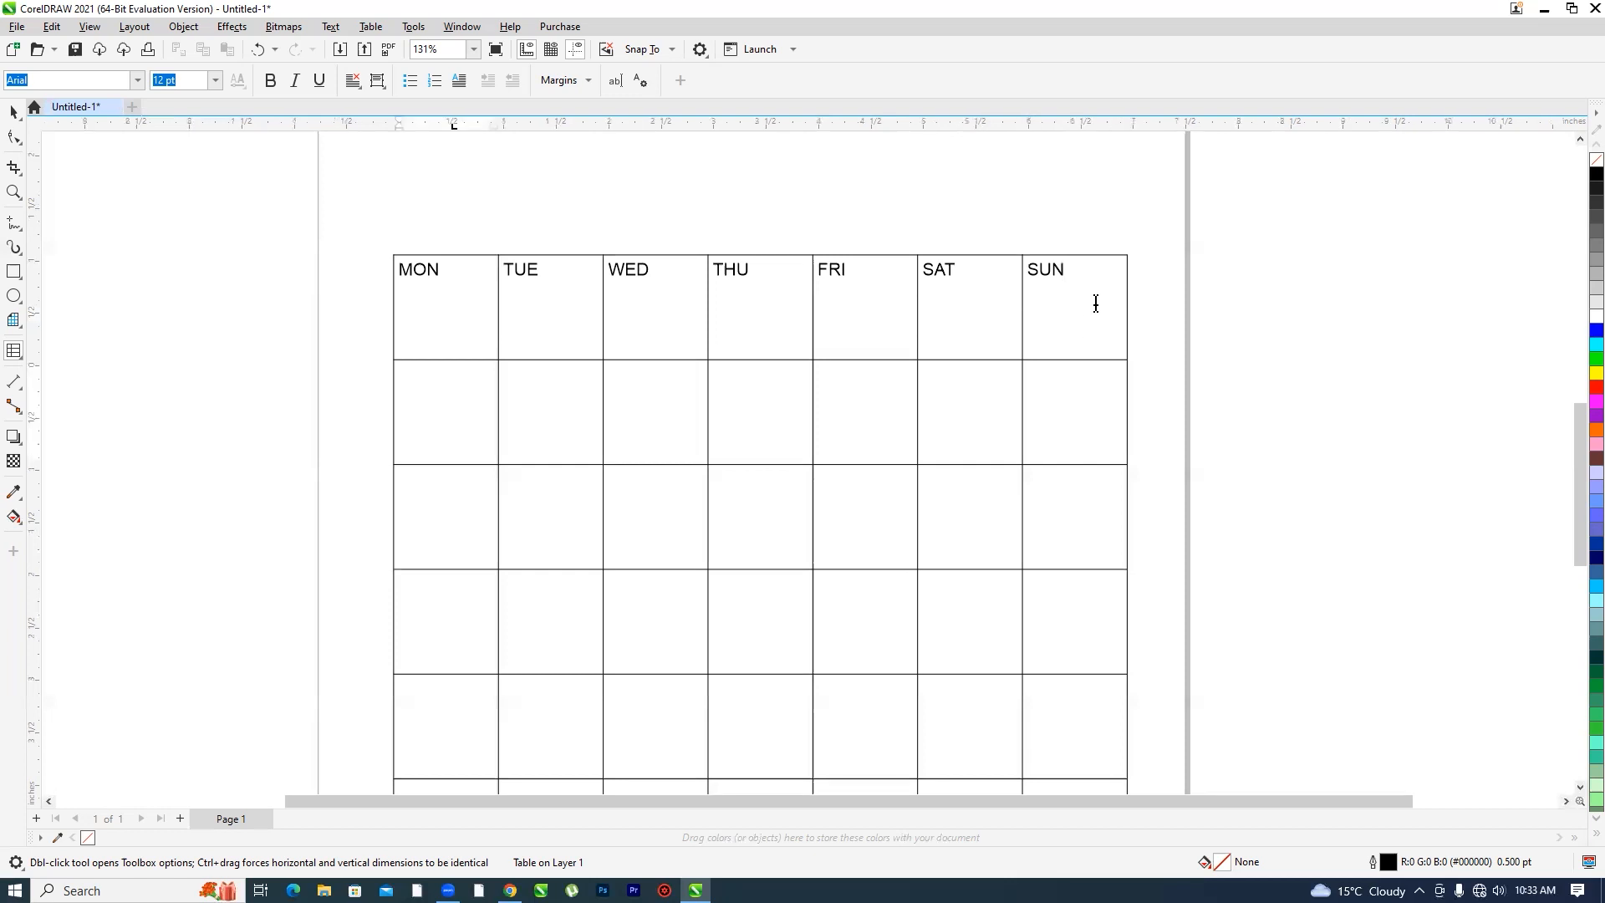
scroll(519, 316, down, 1)
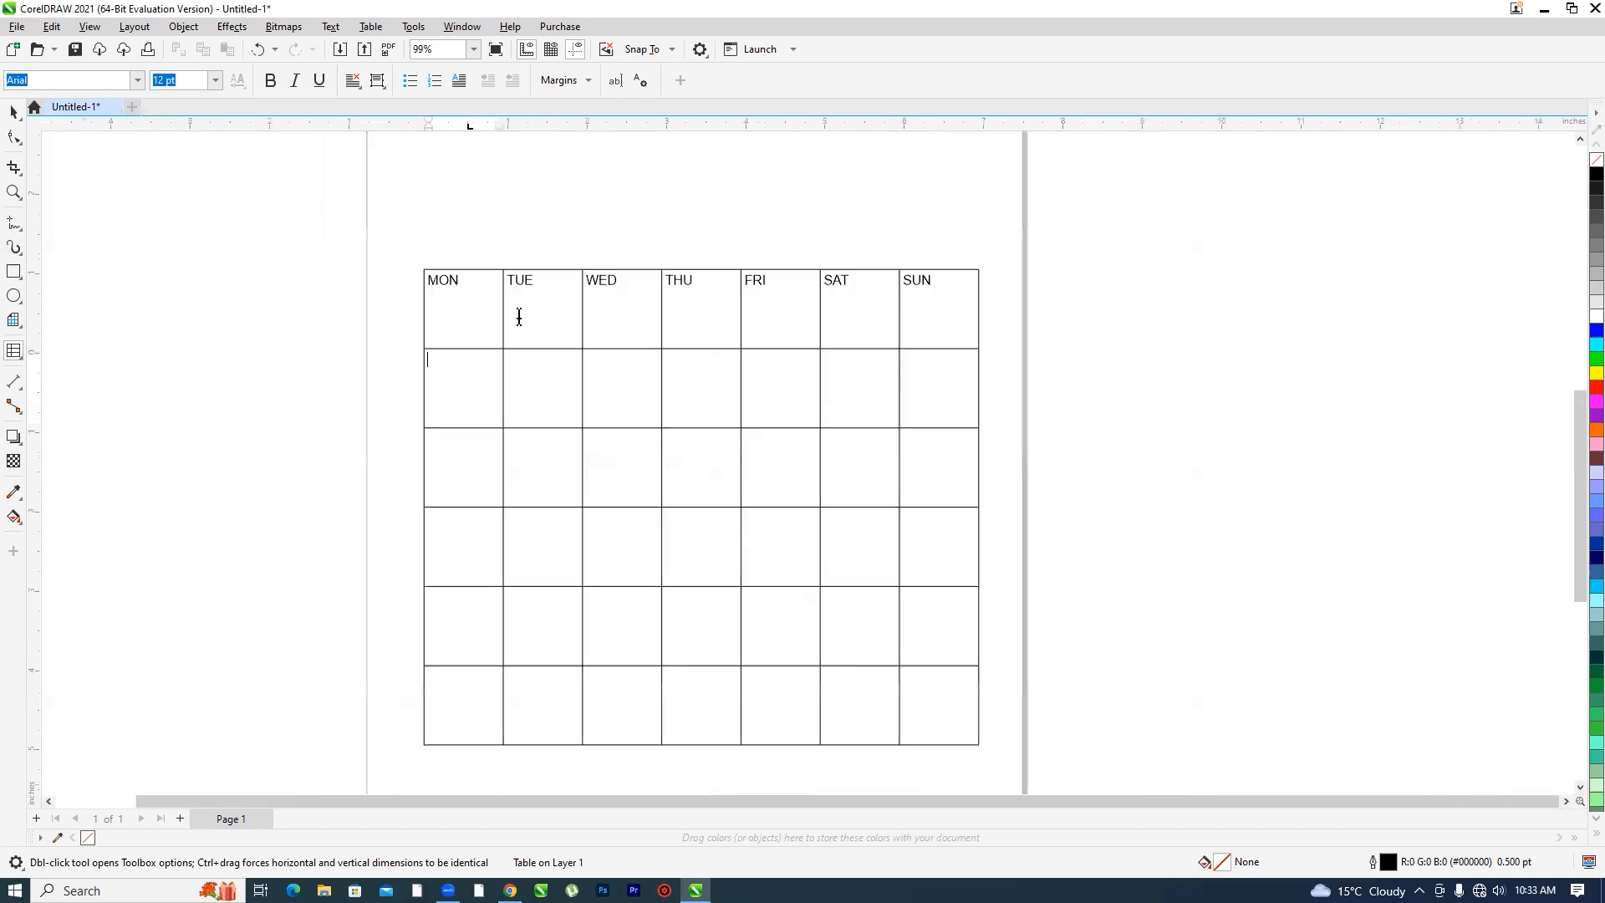
scroll(519, 412, down, 1)
scroll(519, 434, up, 1)
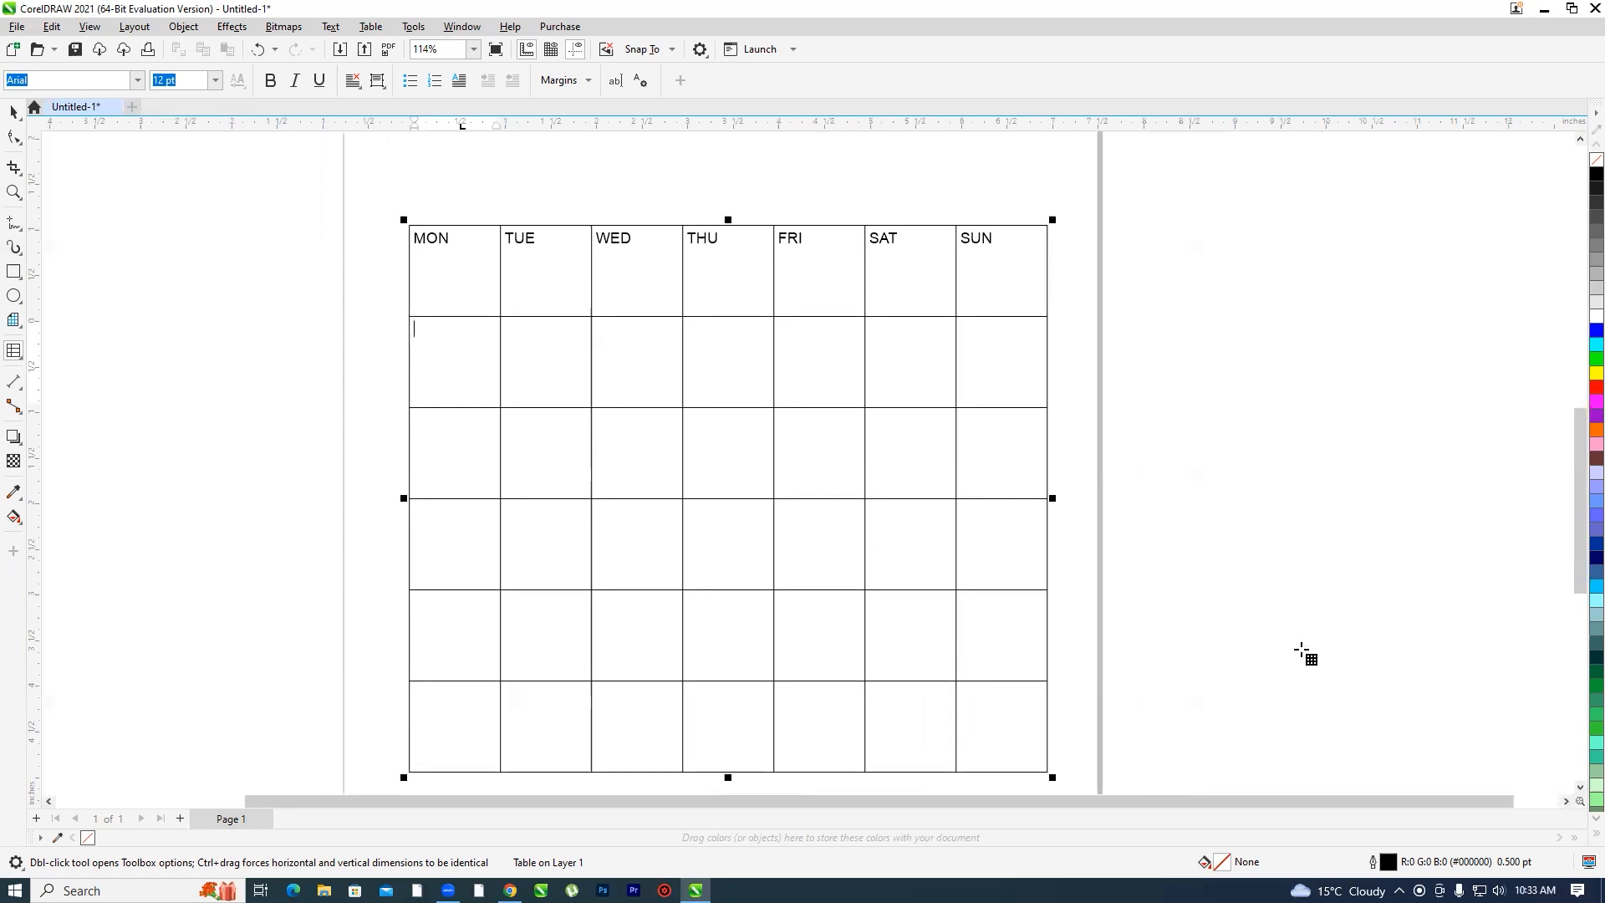
- Check January 2023 in the system calendar and enter 1 in the second row's cell under SUN
click(1535, 889)
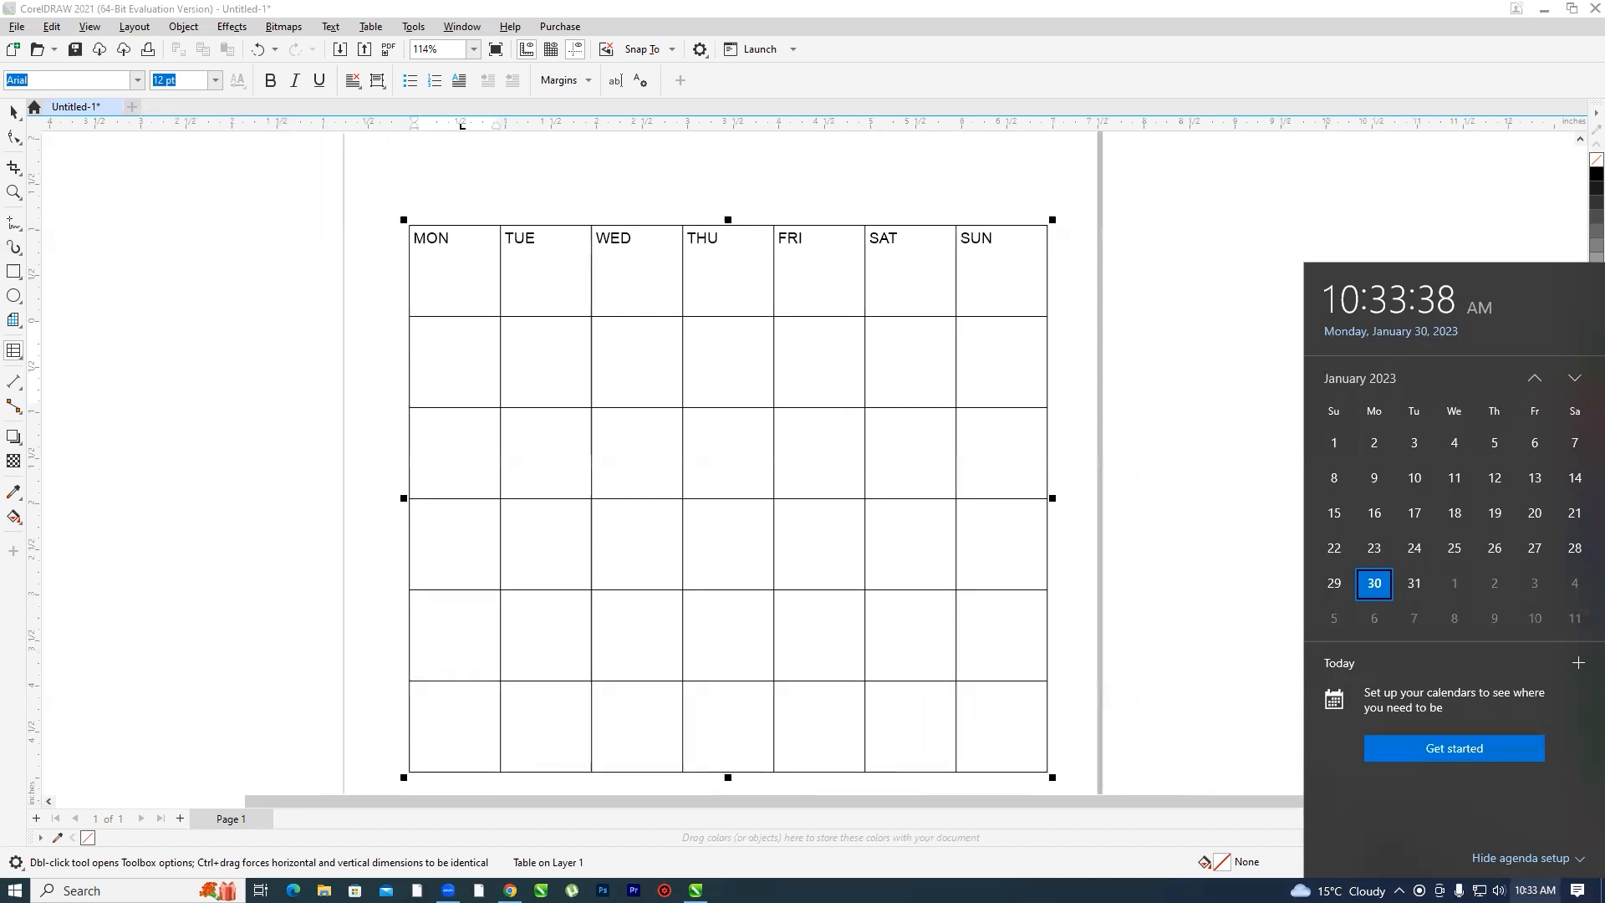
click(602, 394)
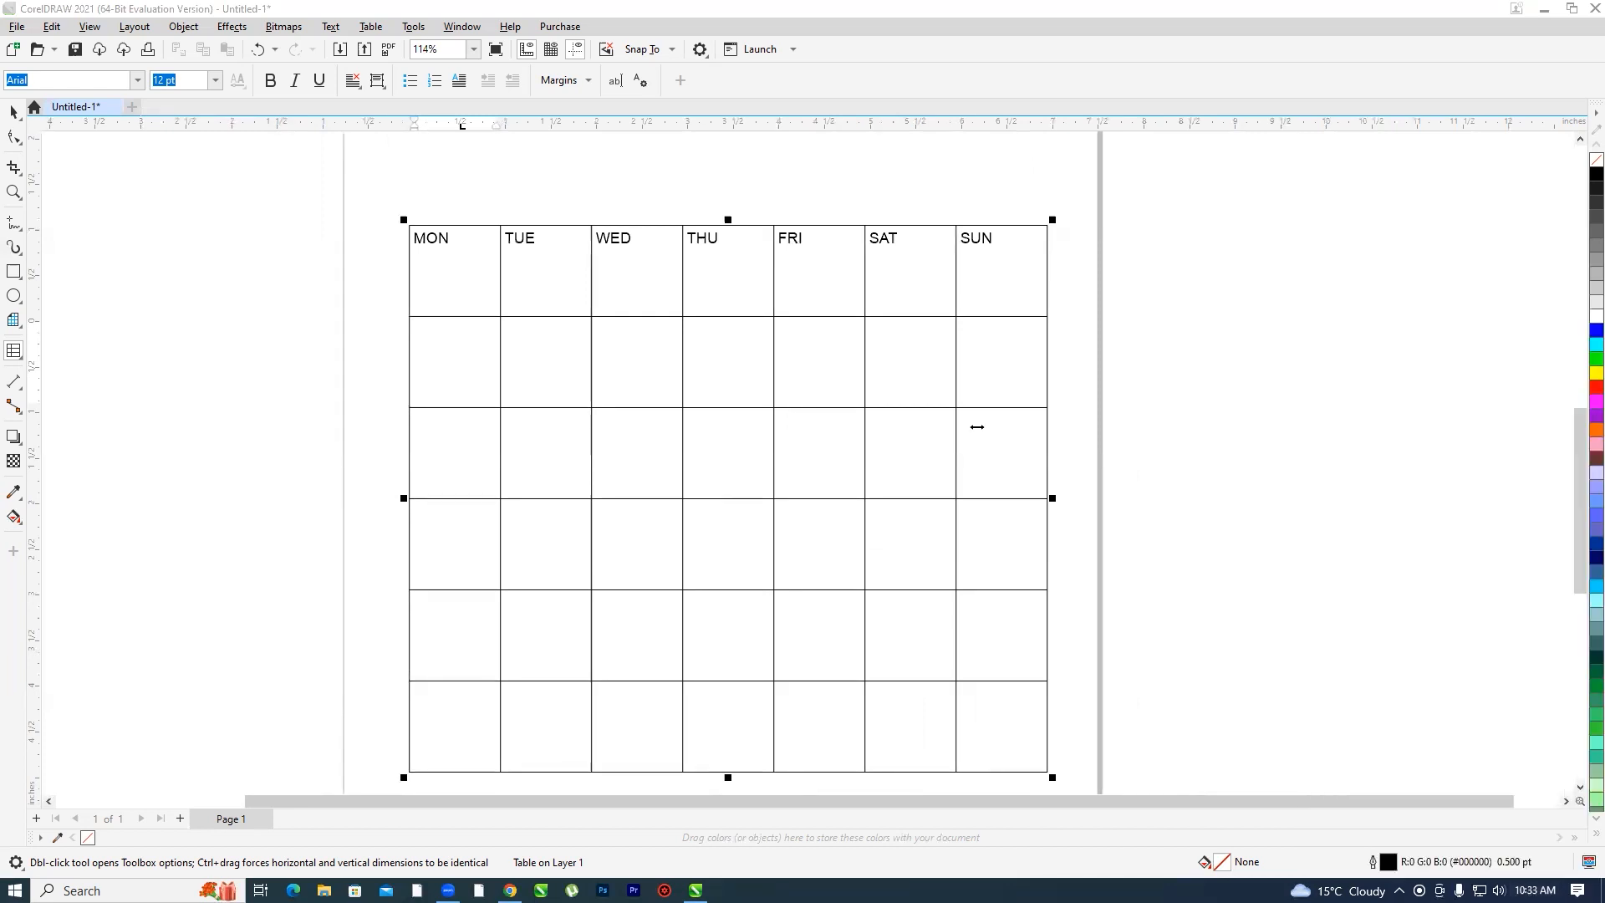
click(993, 348)
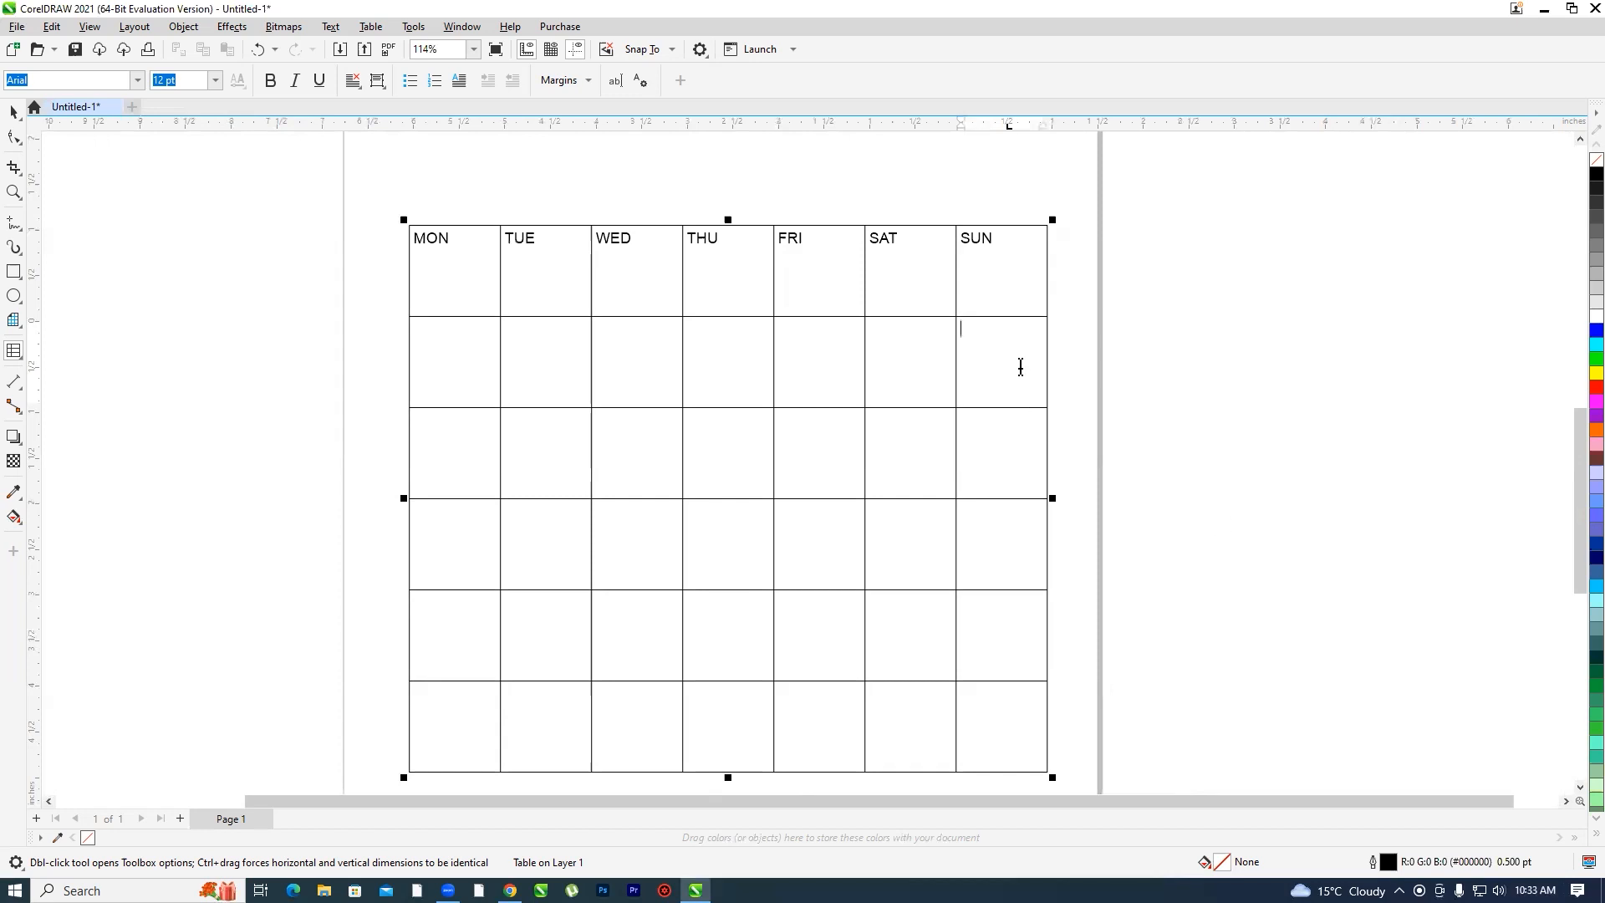
text(1)
key(Tab)
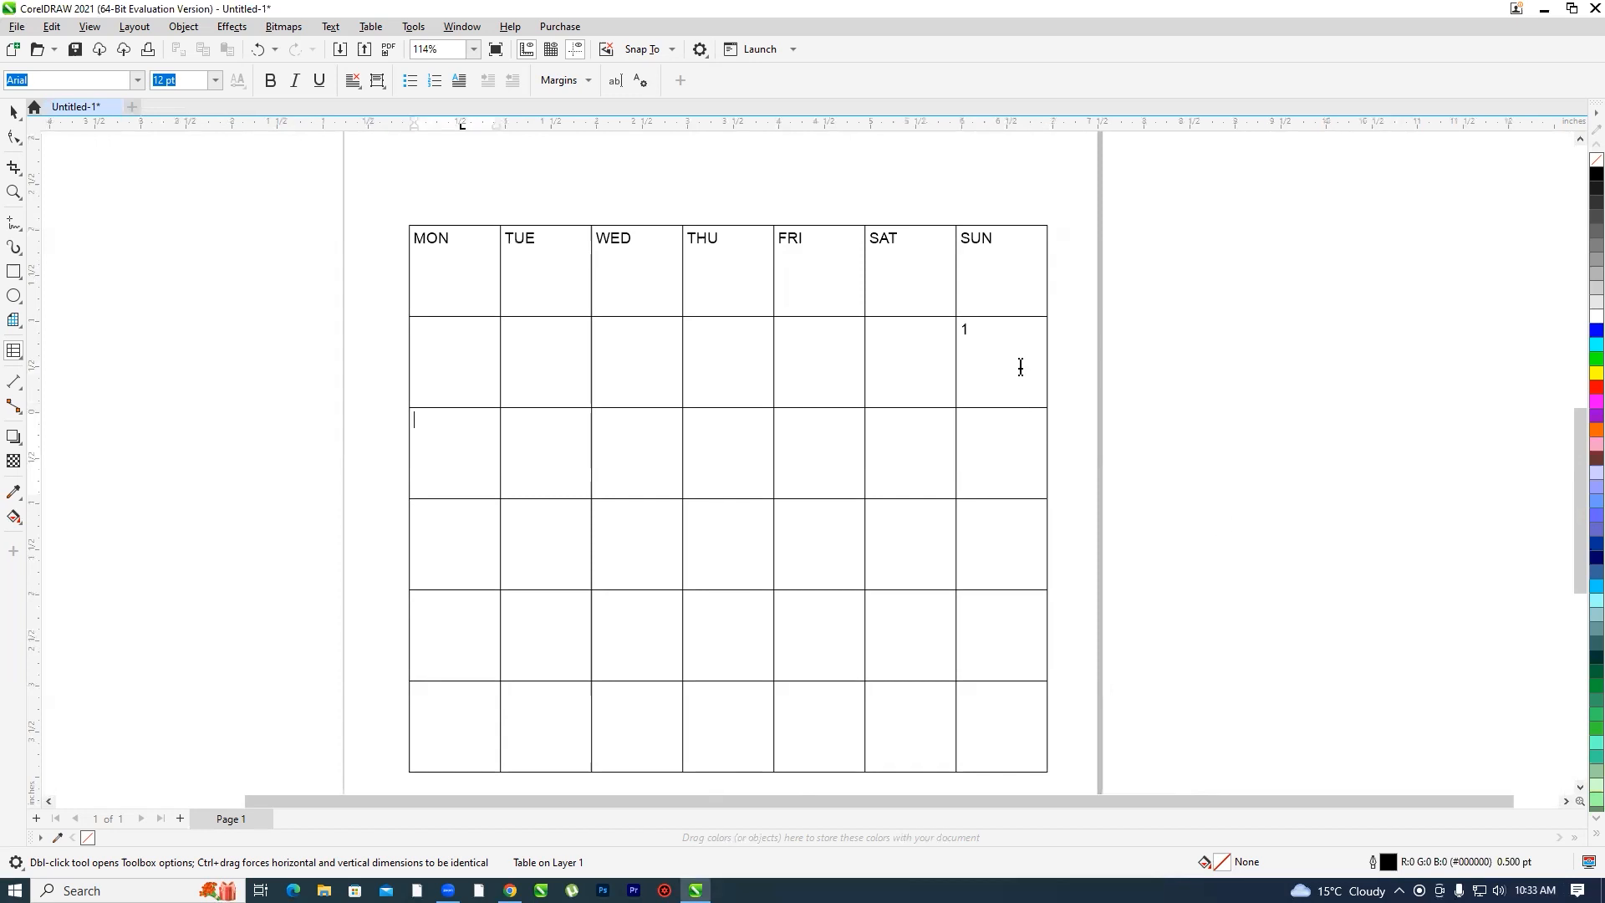
- Fill the following table cells row by row with the dates 2 through 28, starting under MON in the third row
text(2	3	4	5	6	7	8)
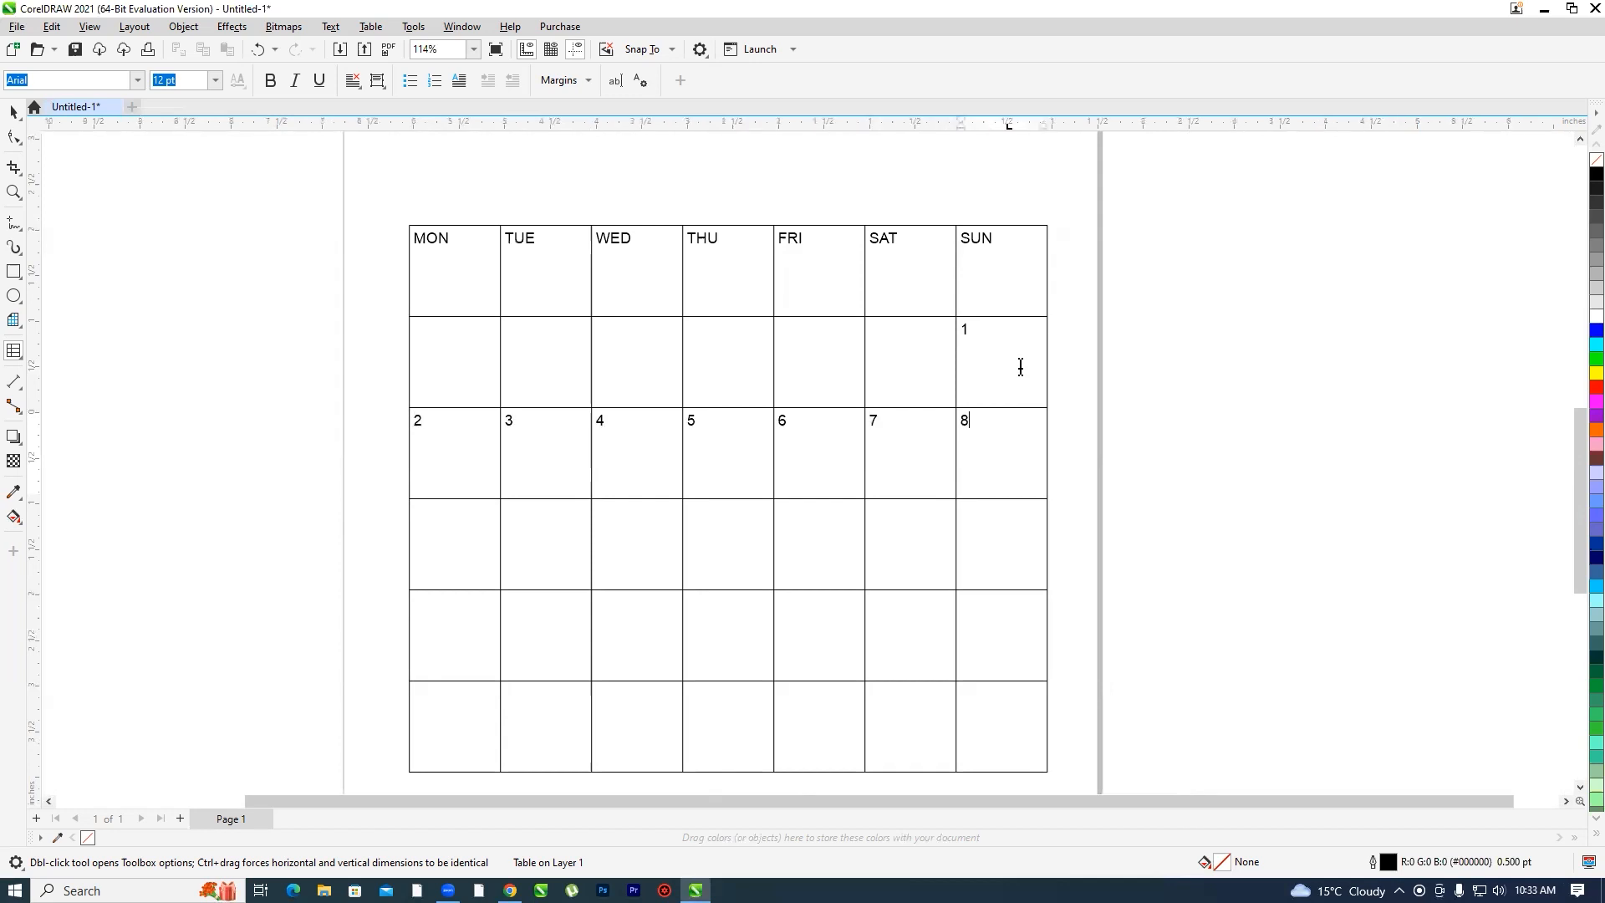
text(	9	10	11	12	13	14	15	16	17	18	19*	)
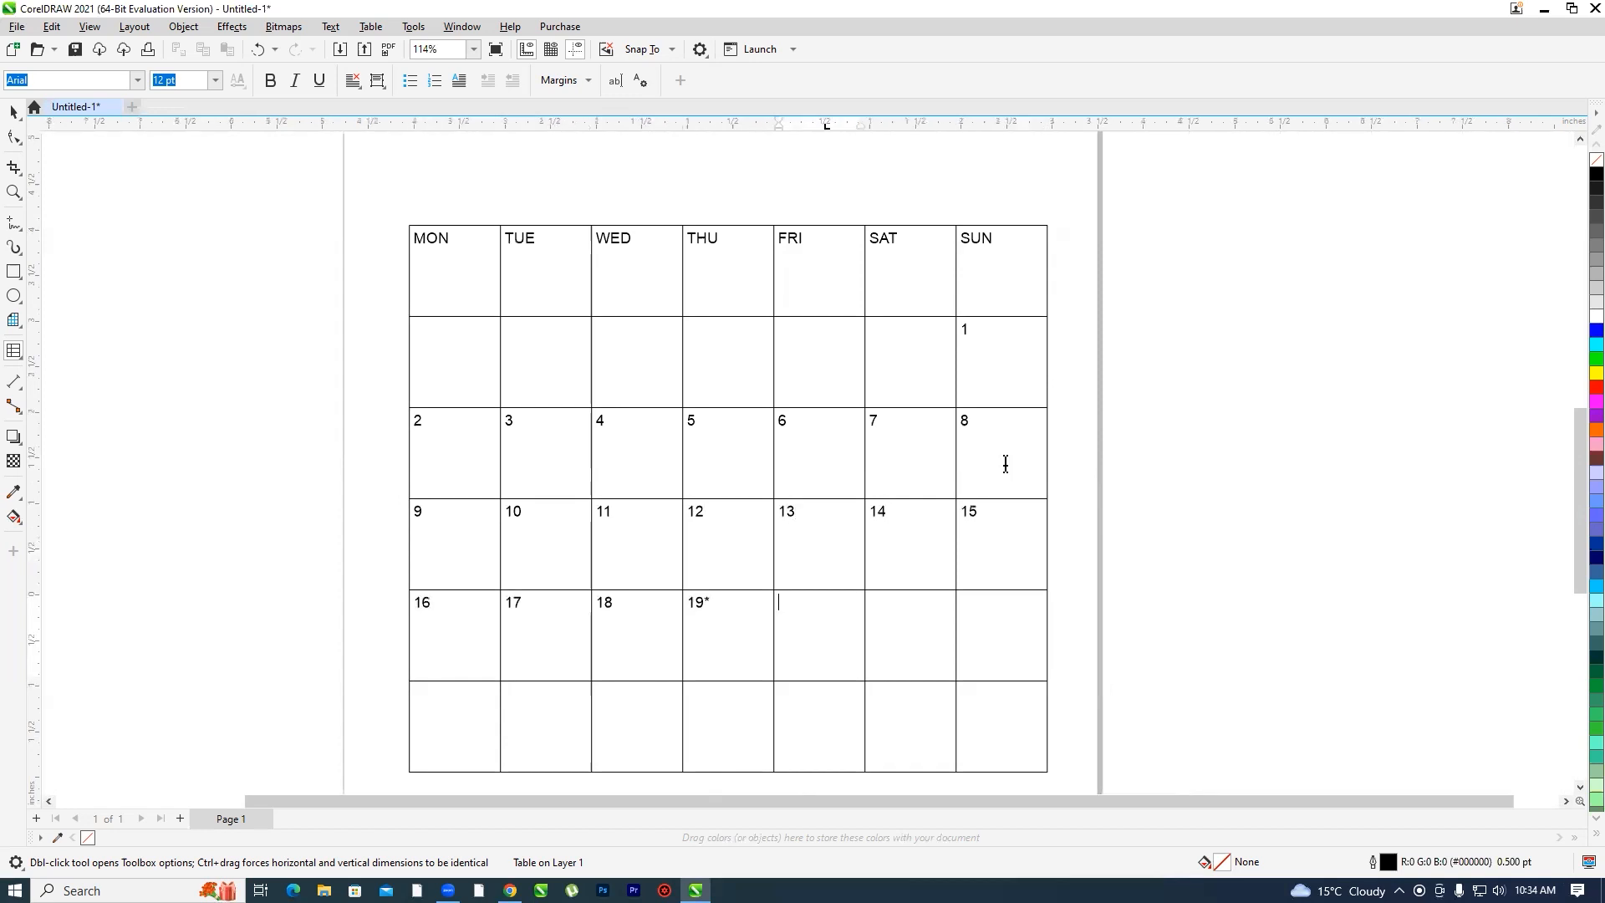
text(20	21	2)
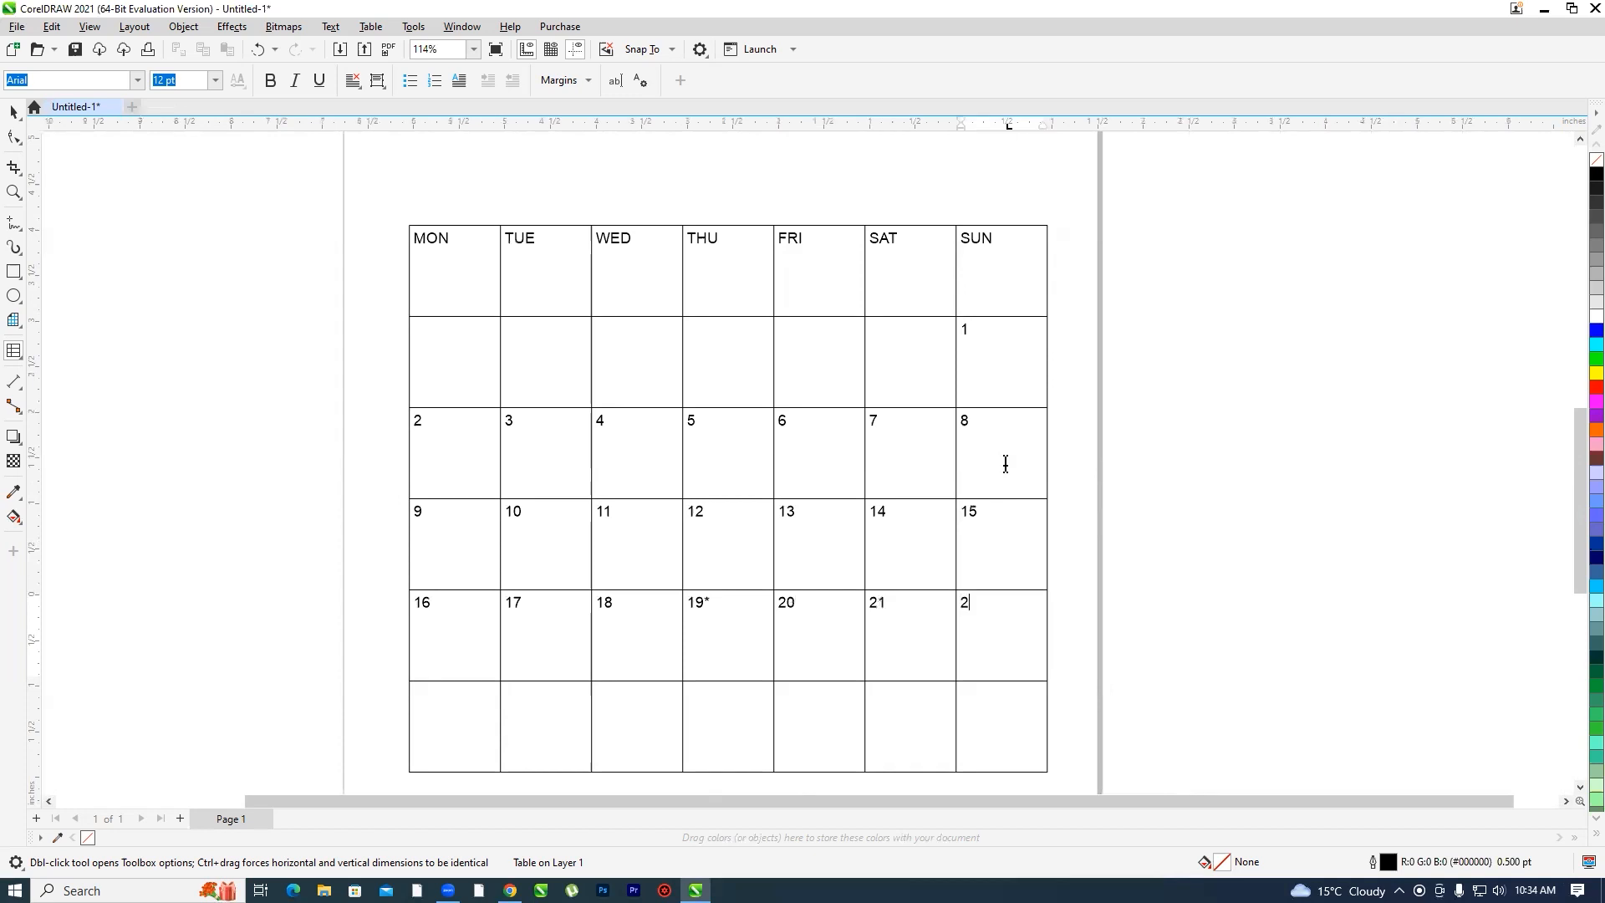
text(2	23	24	25	269	27	28)
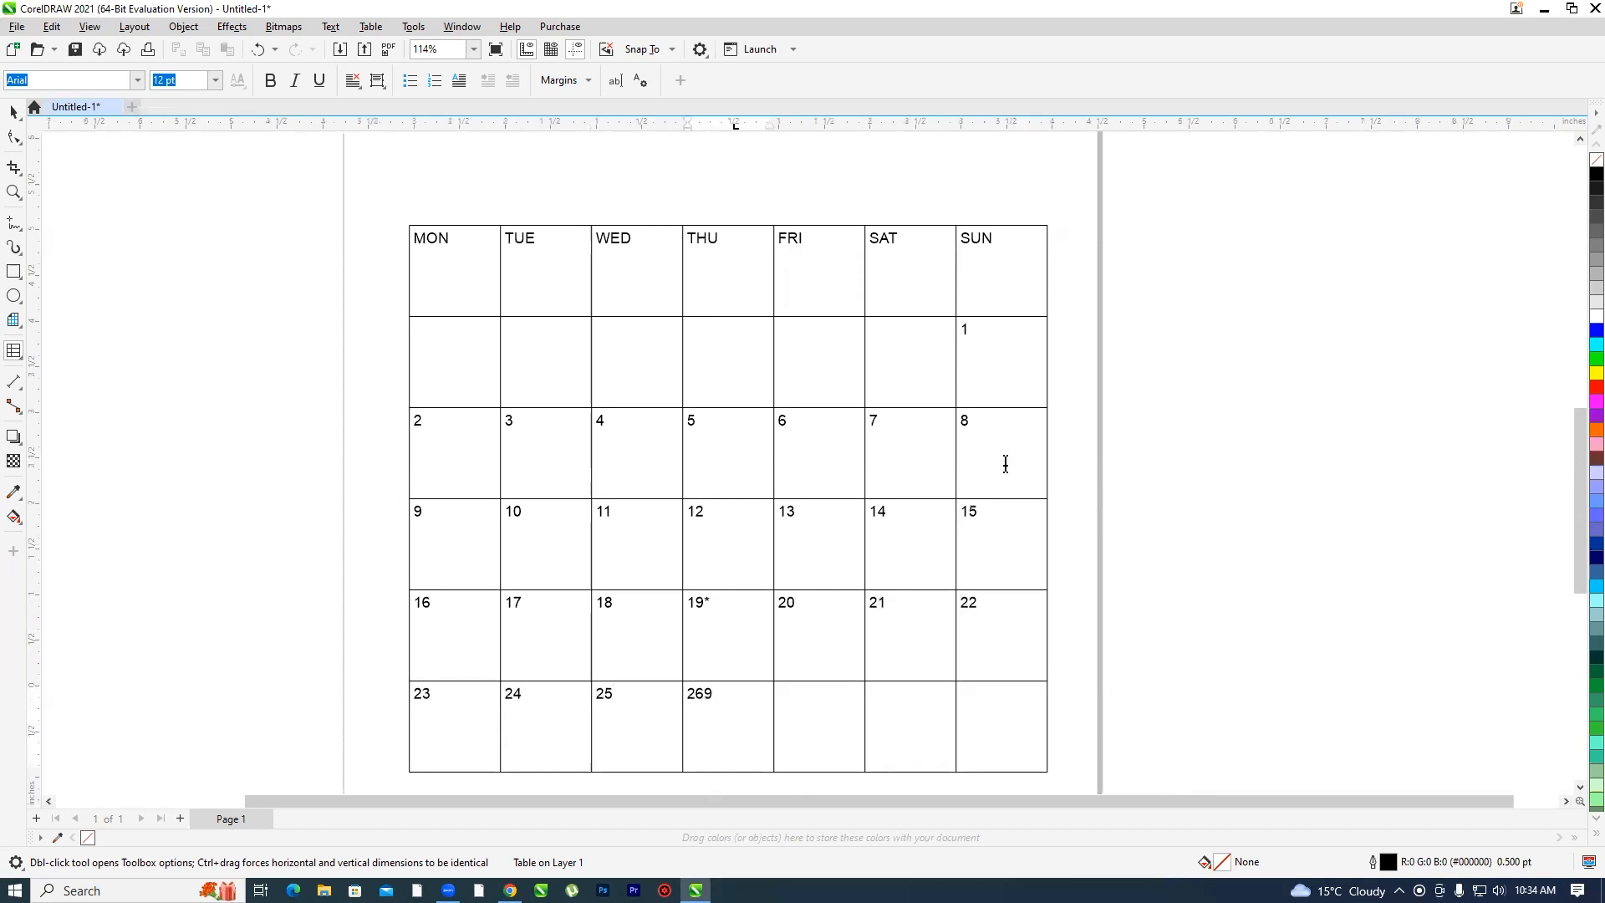
key(Escape)
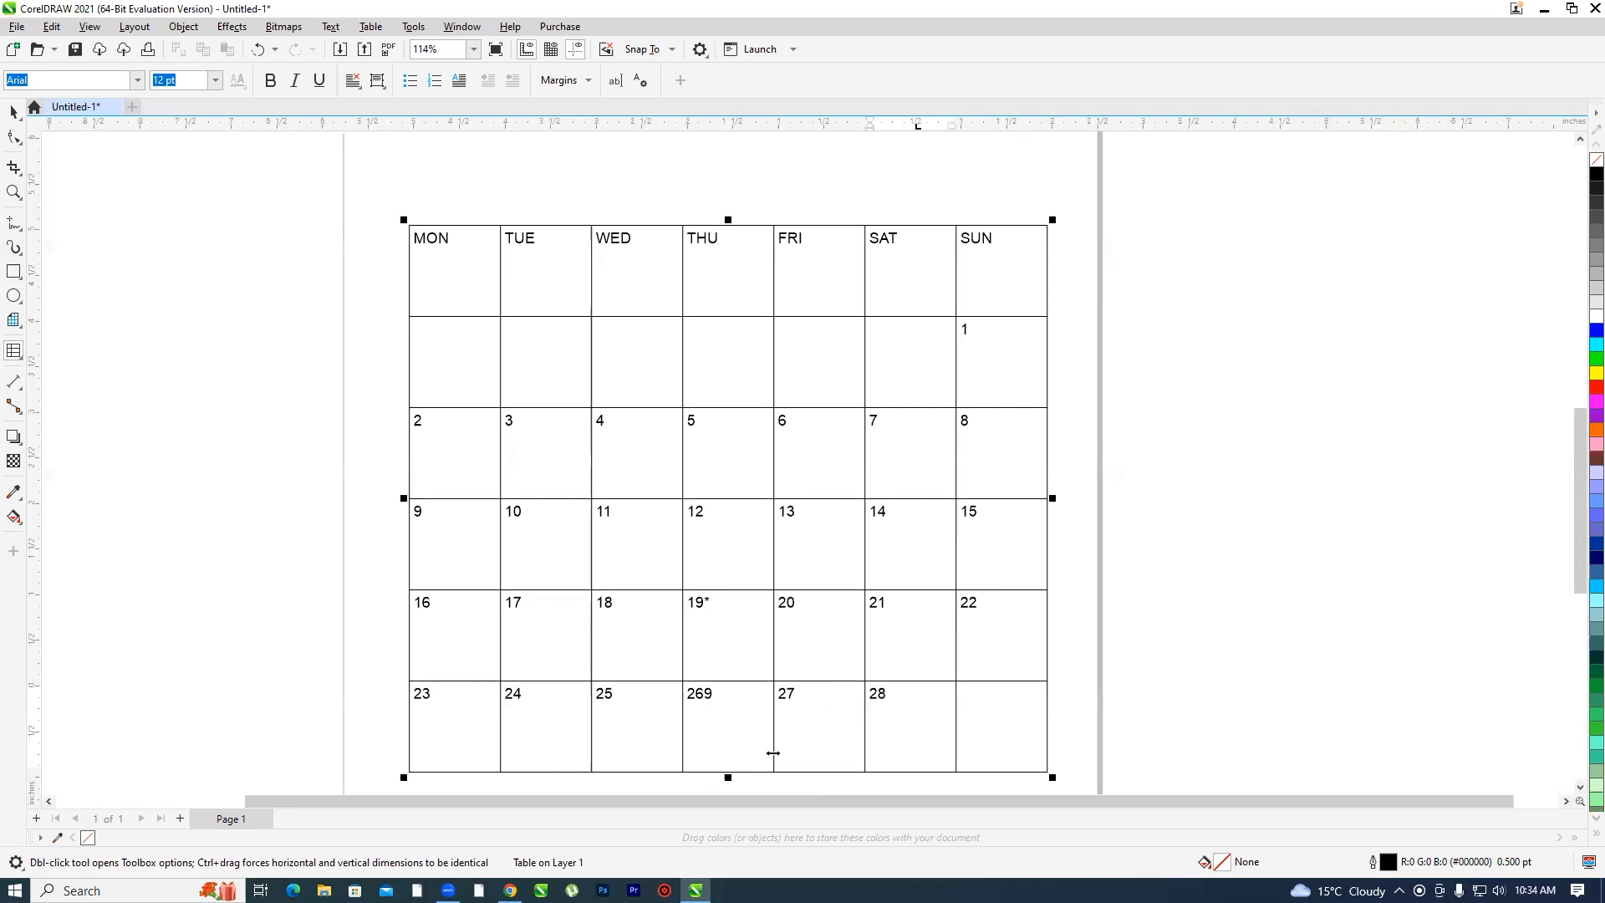
- Step the text cursor backwards cell by cell from the bottom row through the filled date cells
click(847, 766)
key(shift+Tab)
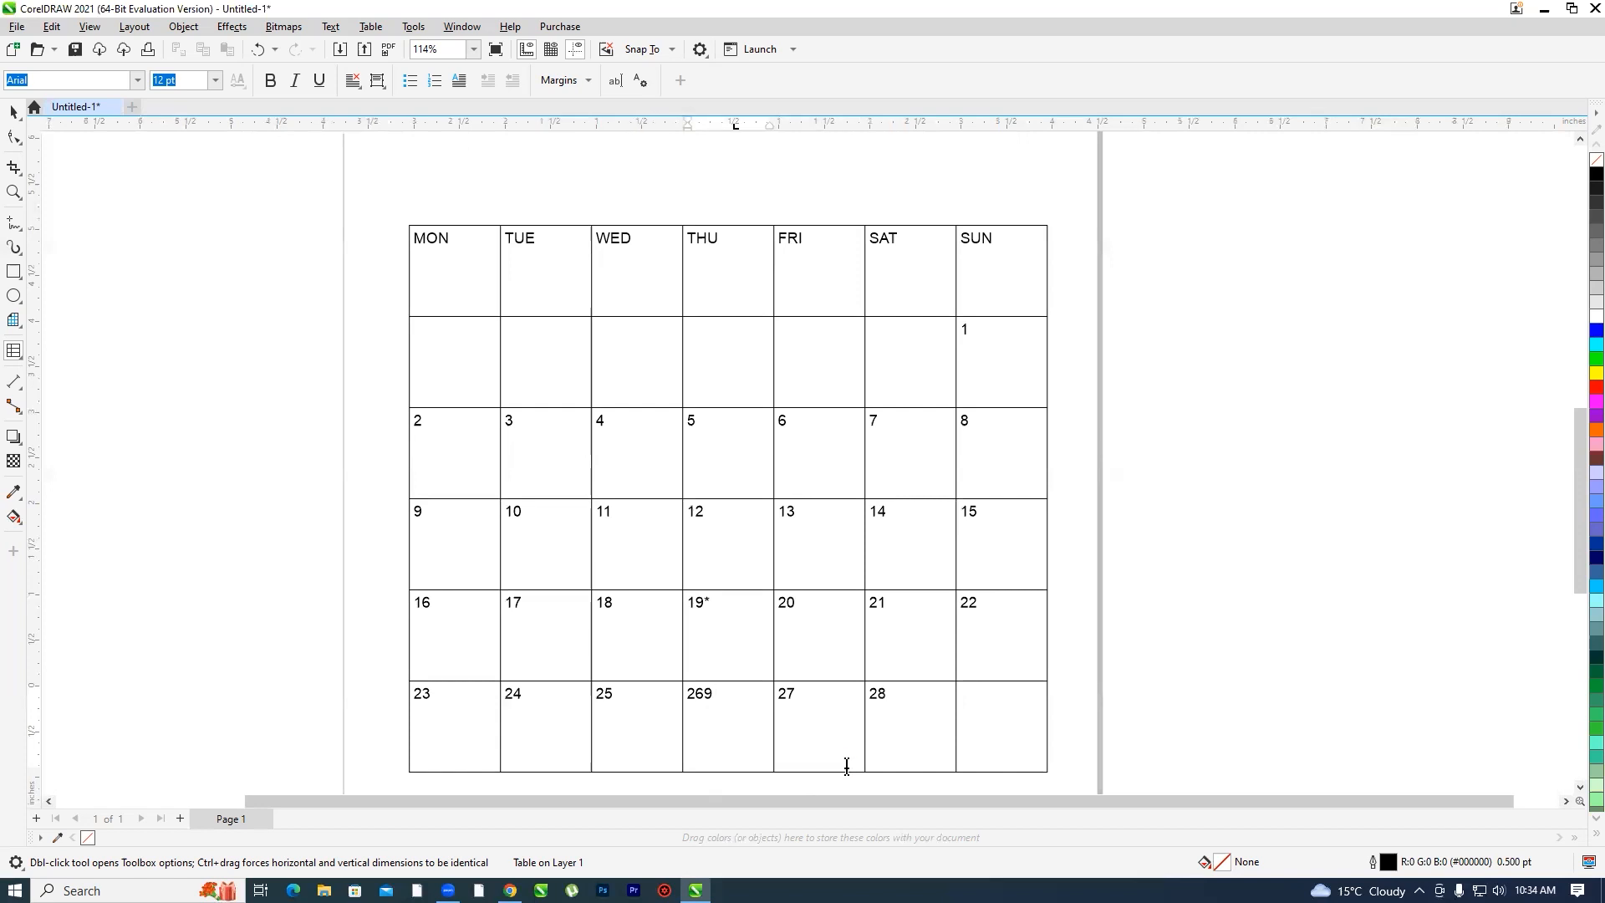
key(shift+Tab)
key(shift+Tab)
key(shift+Tab)
key(shift+Tab)
key(shift+Tab)
key(shift+Tab)
key(shift+Tab)
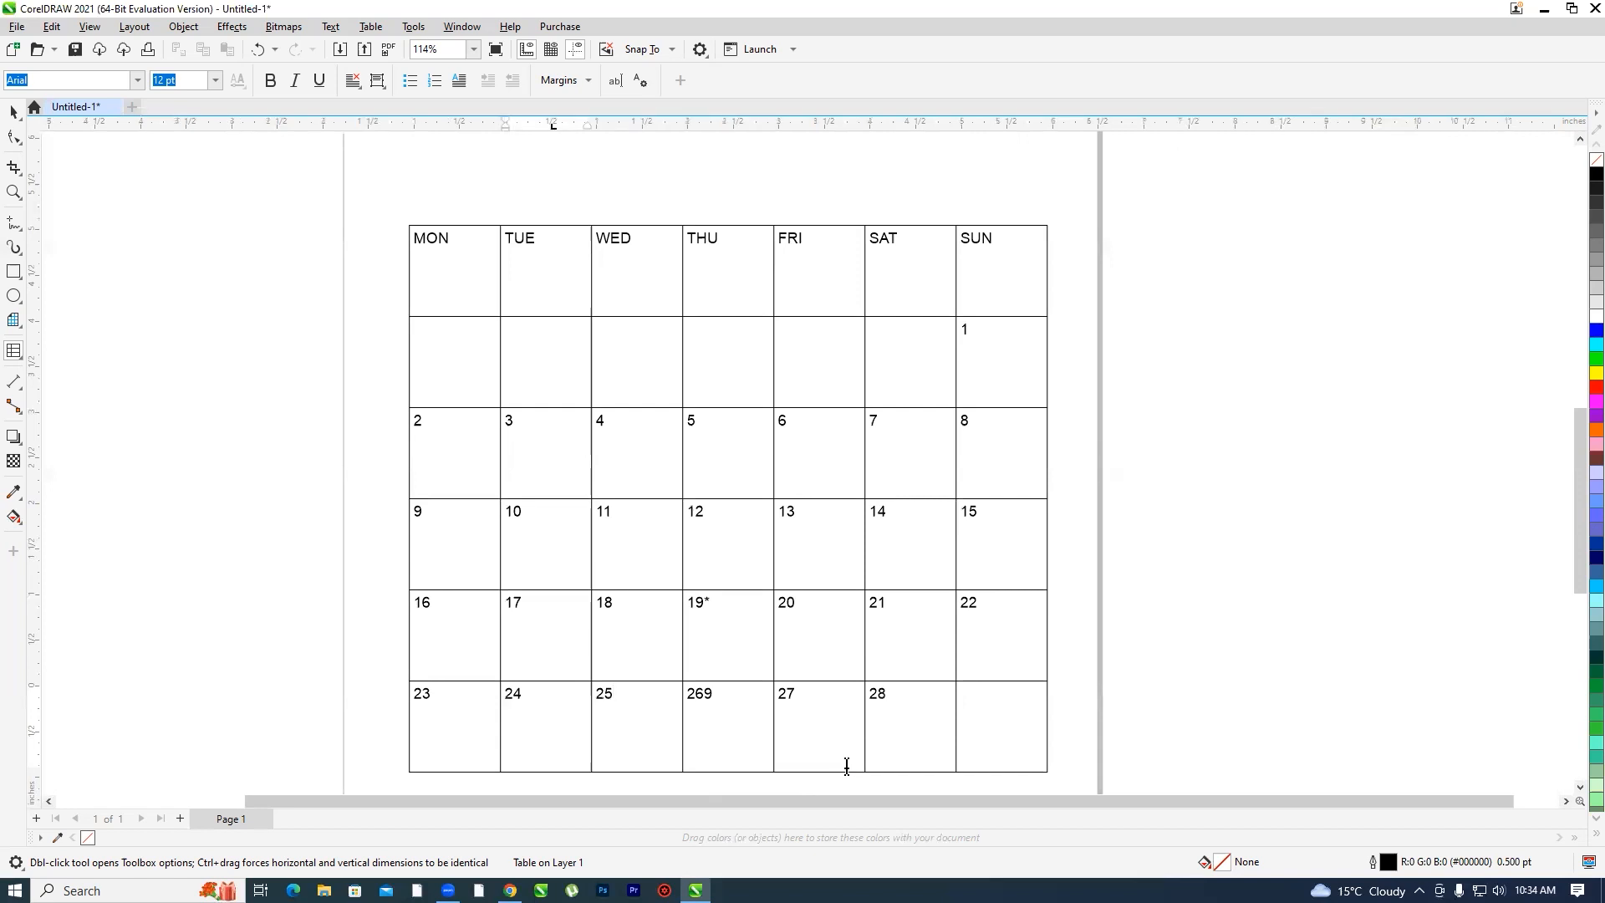
key(shift+Tab)
key(shift+Tab)
key(shift+Tab)
key(shift+Tab)
key(shift+Tab)
key(shift+Tab)
key(shift+Tab)
key(shift+Tab)
key(shift+Tab)
key(shift+Tab)
key(shift+Tab)
key(shift+Tab)
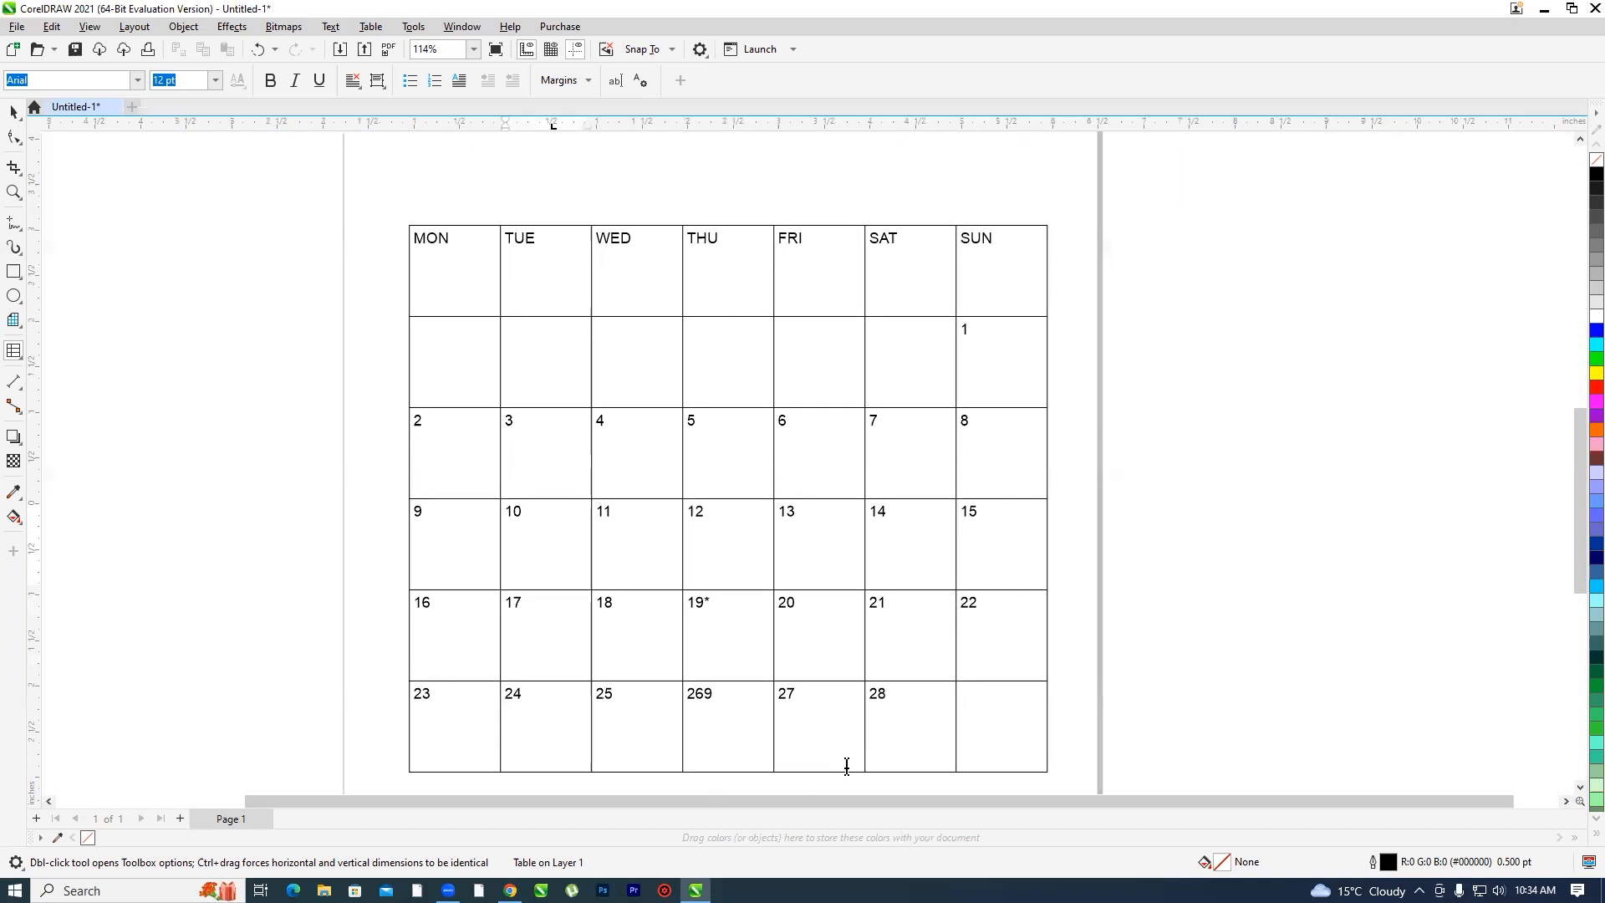
- Remove the stray asterisk after 19 and the extra 9 after 26 in the THU column
click(718, 609)
key(BackSpace)
click(736, 701)
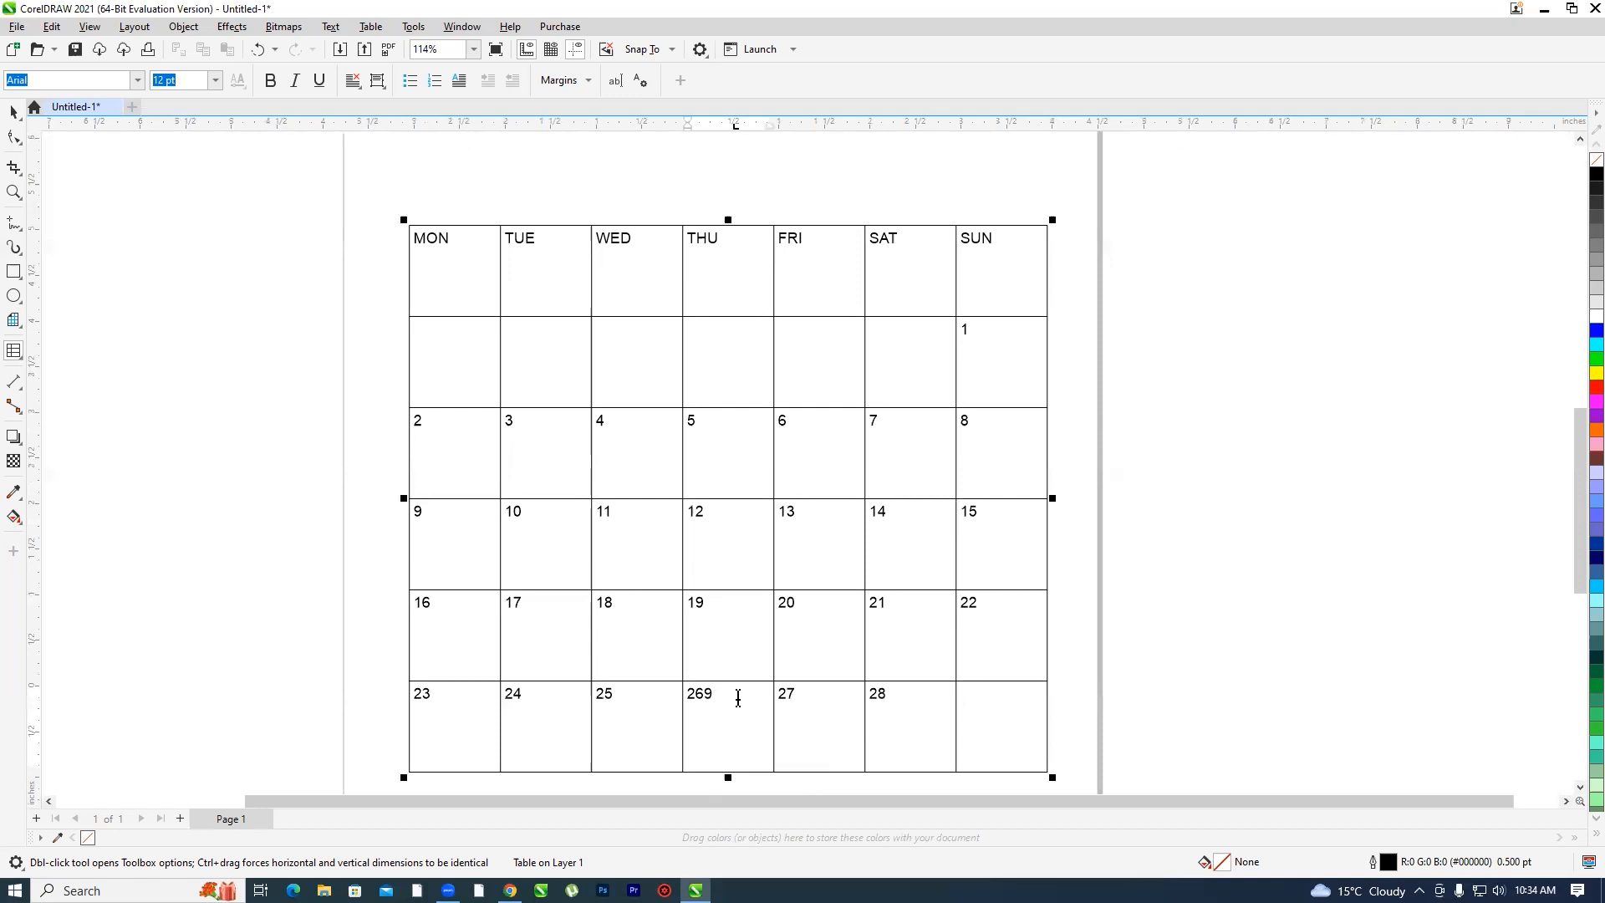
key(BackSpace)
- Enter 29 in the bottom row's last cell, under SUN, and leave text editing
click(903, 719)
click(964, 724)
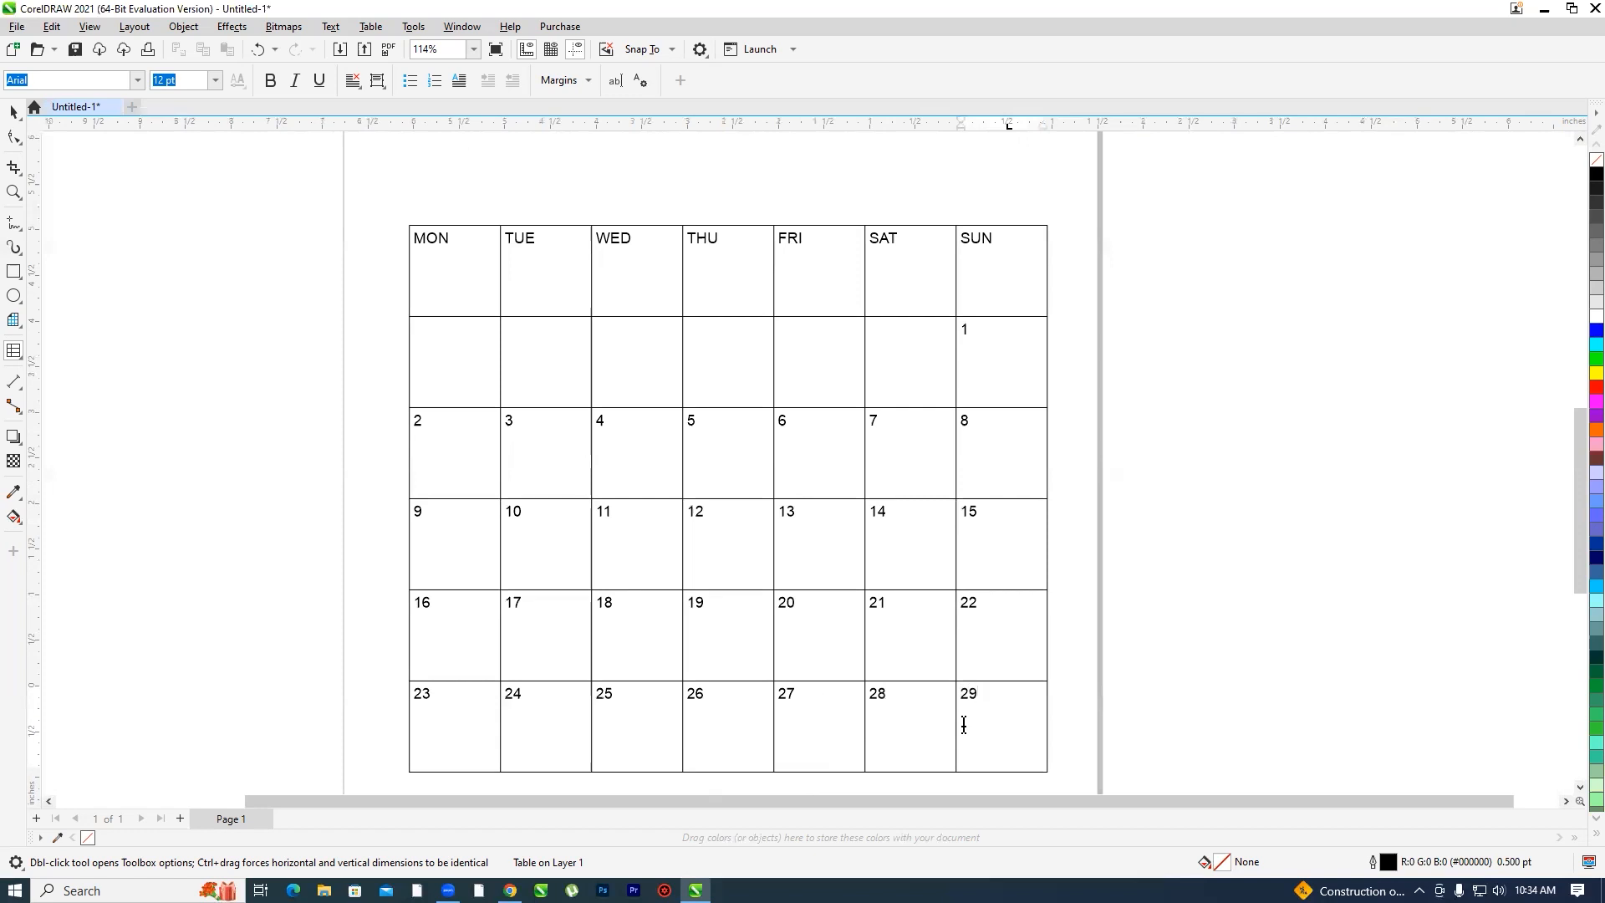
key(Escape)
- Enter 30 and 31 in the second row's cells under MON and TUE
click(466, 361)
text(30)
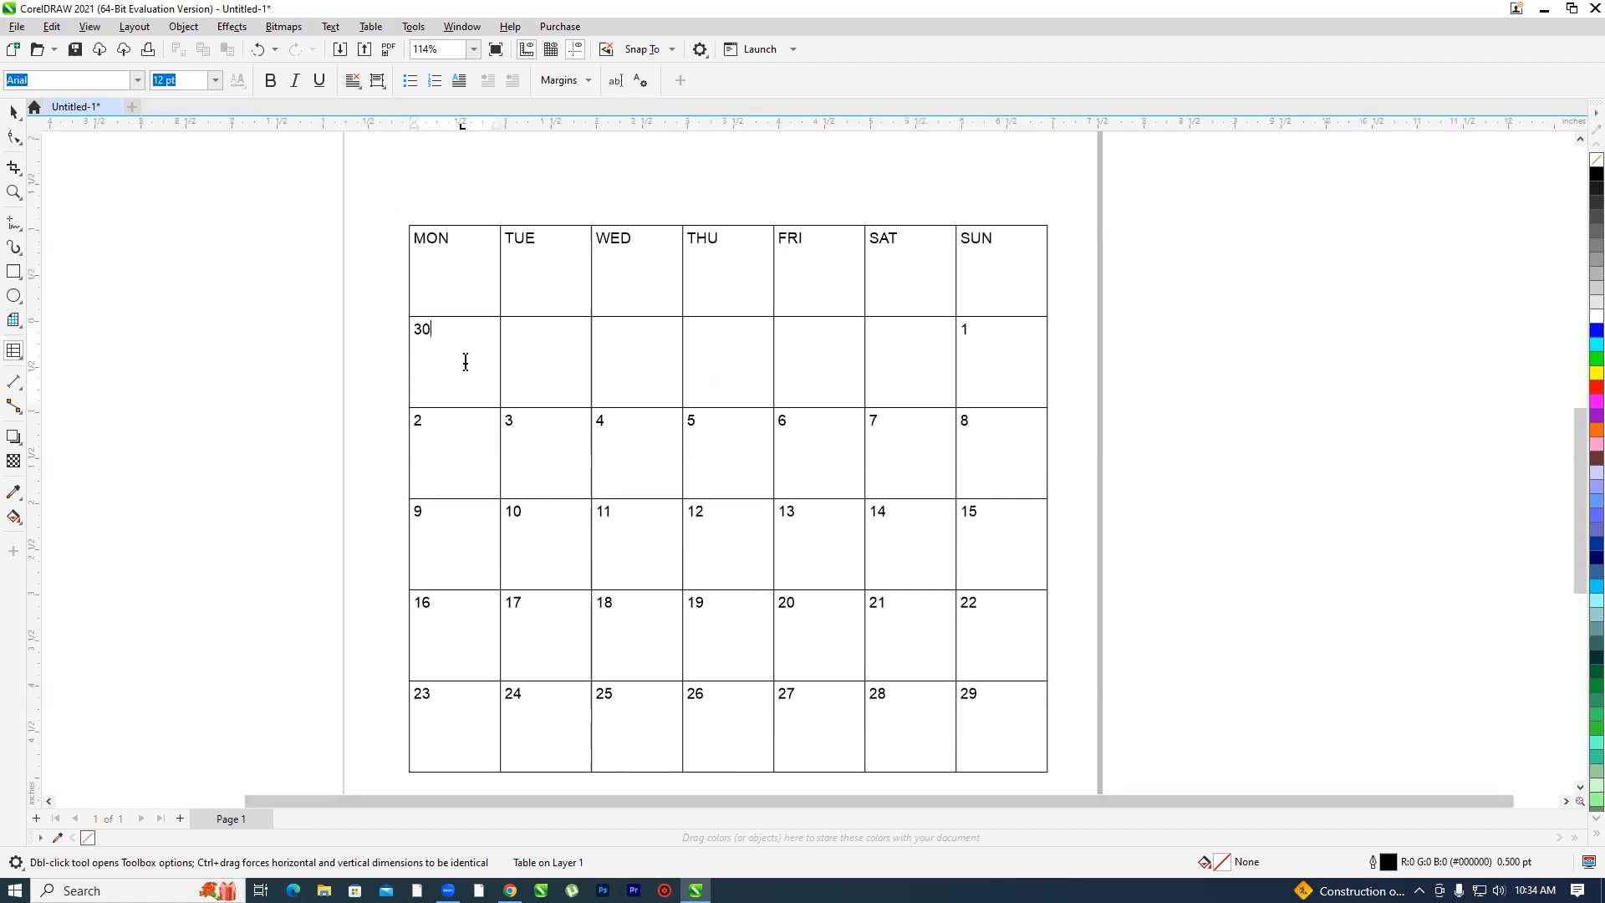
key(Tab)
text(31)
- Select all cells of the table at once and return the text cursor to the second row's FRI cell
scroll(580, 359, down, 2)
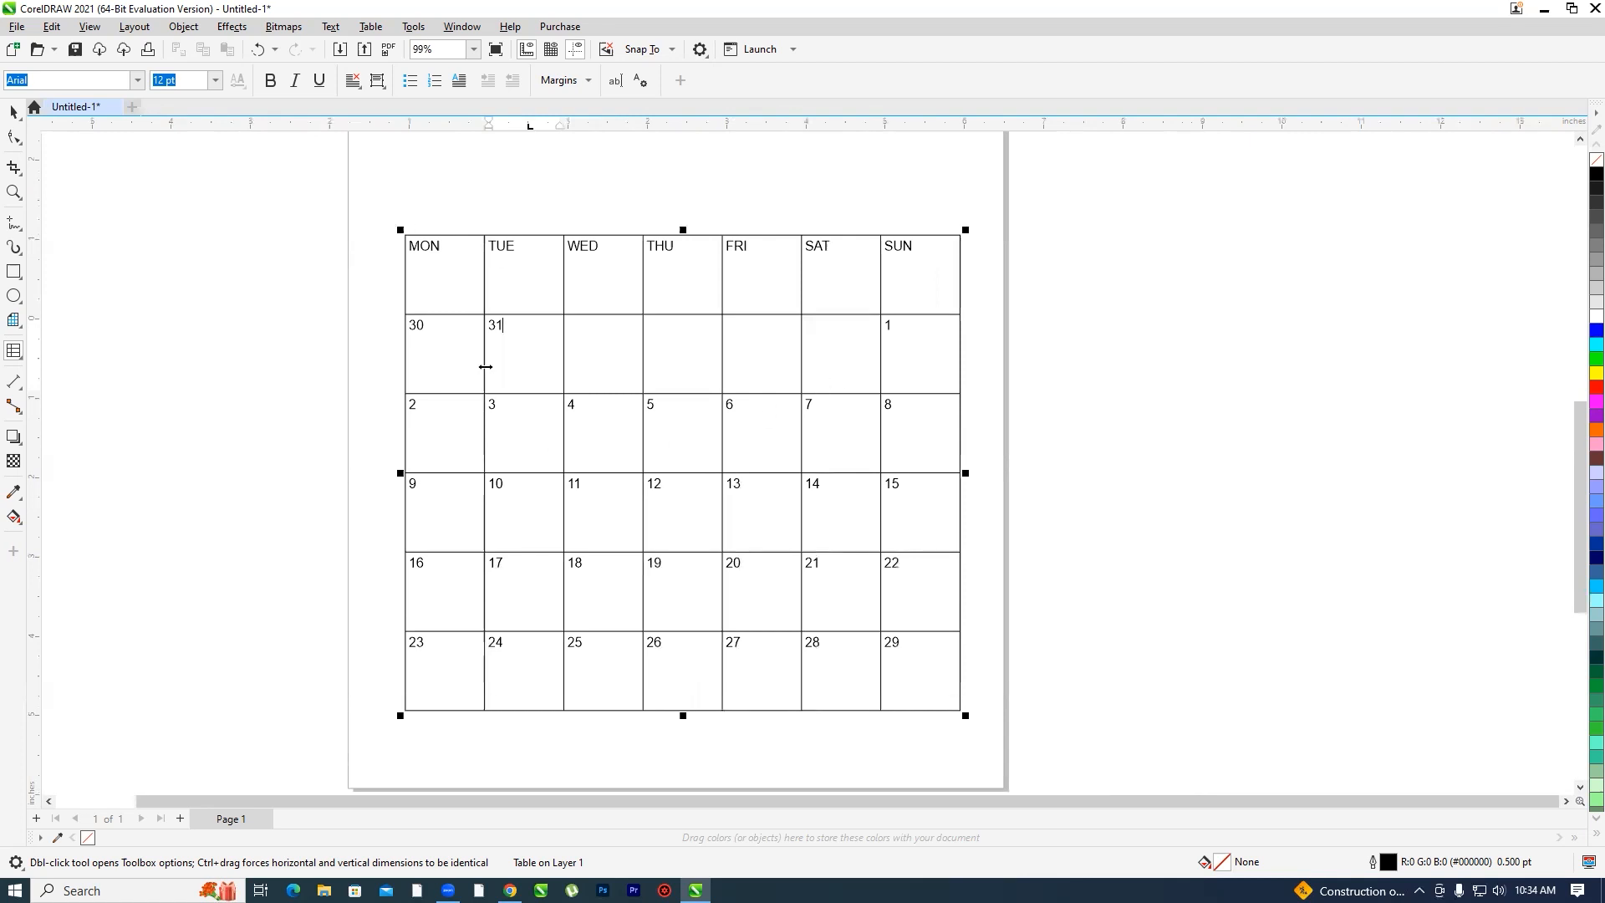
click(400, 231)
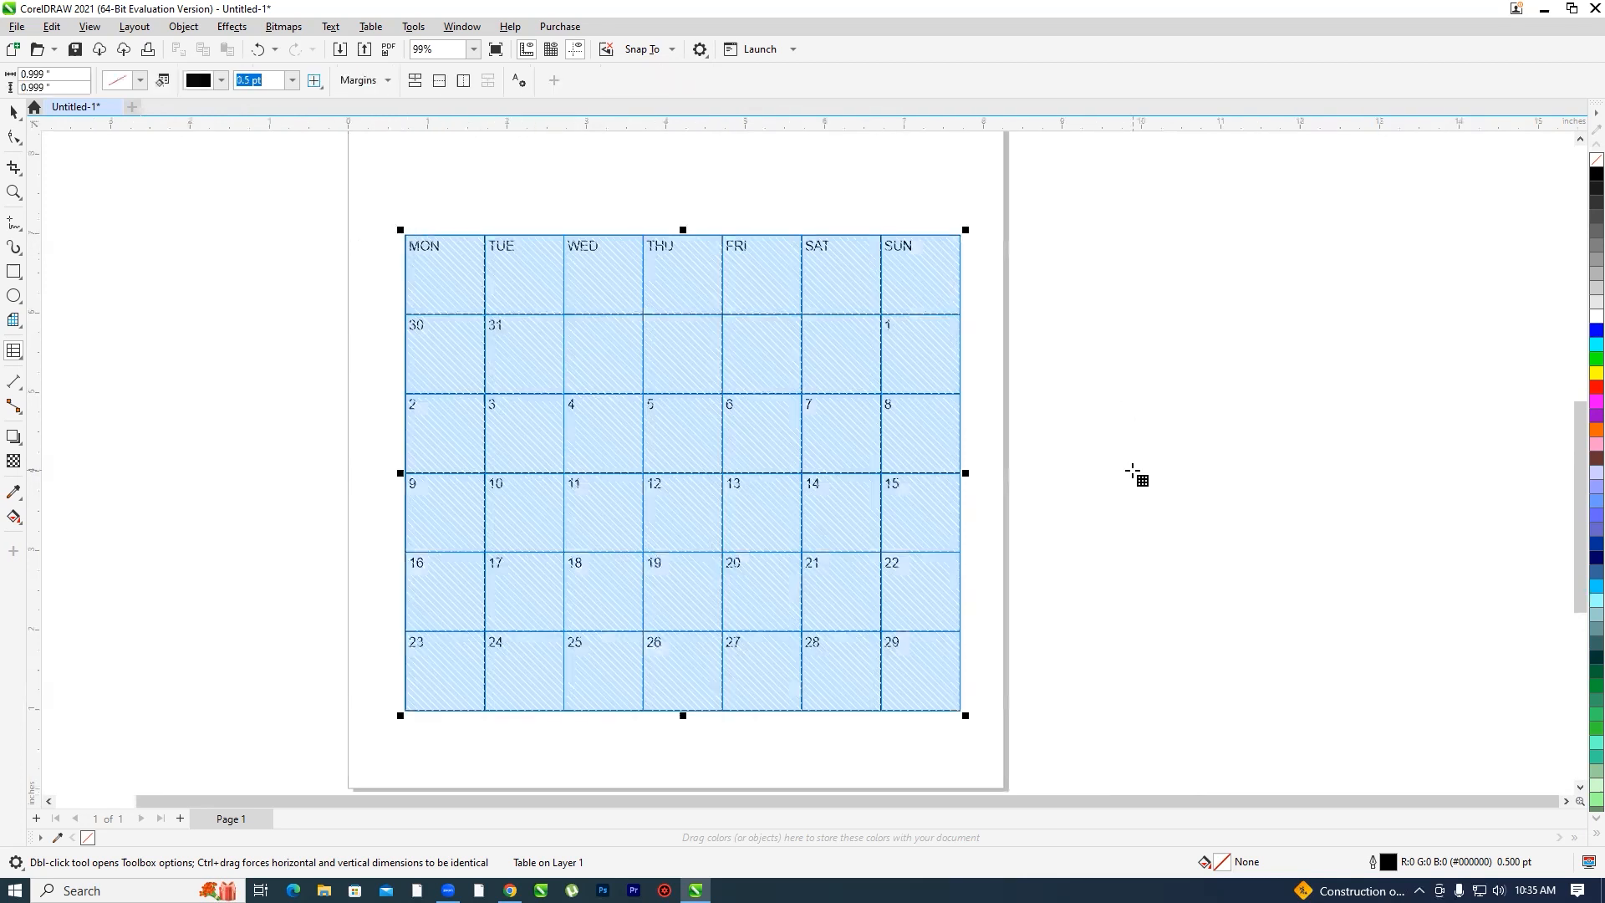
scroll(593, 343, up, 3)
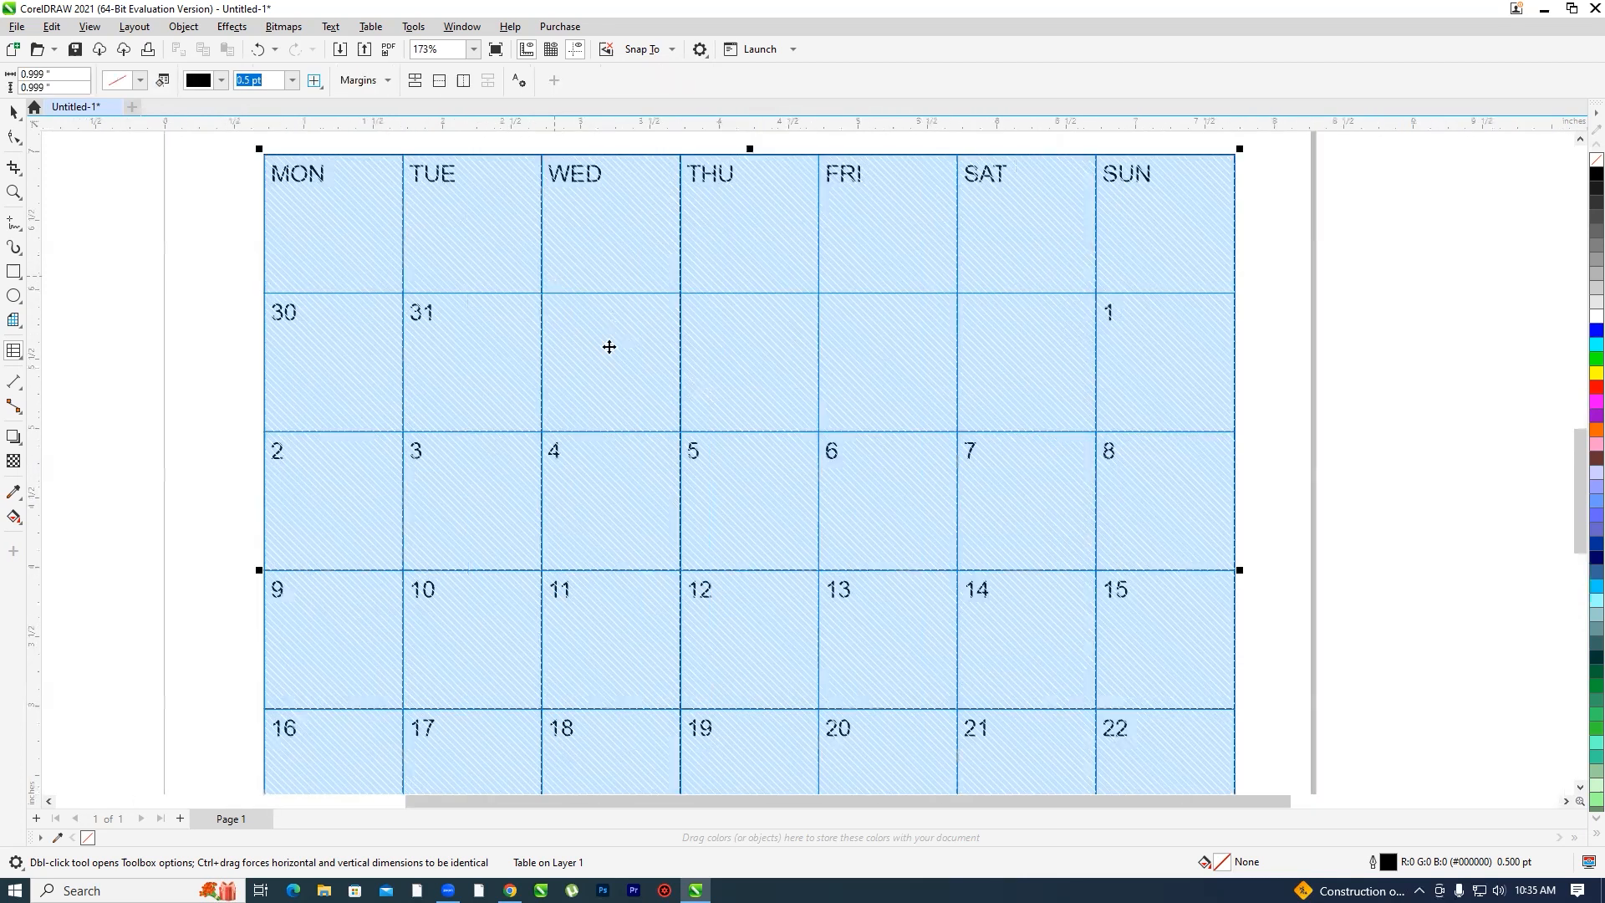
scroll(647, 402, up, 1)
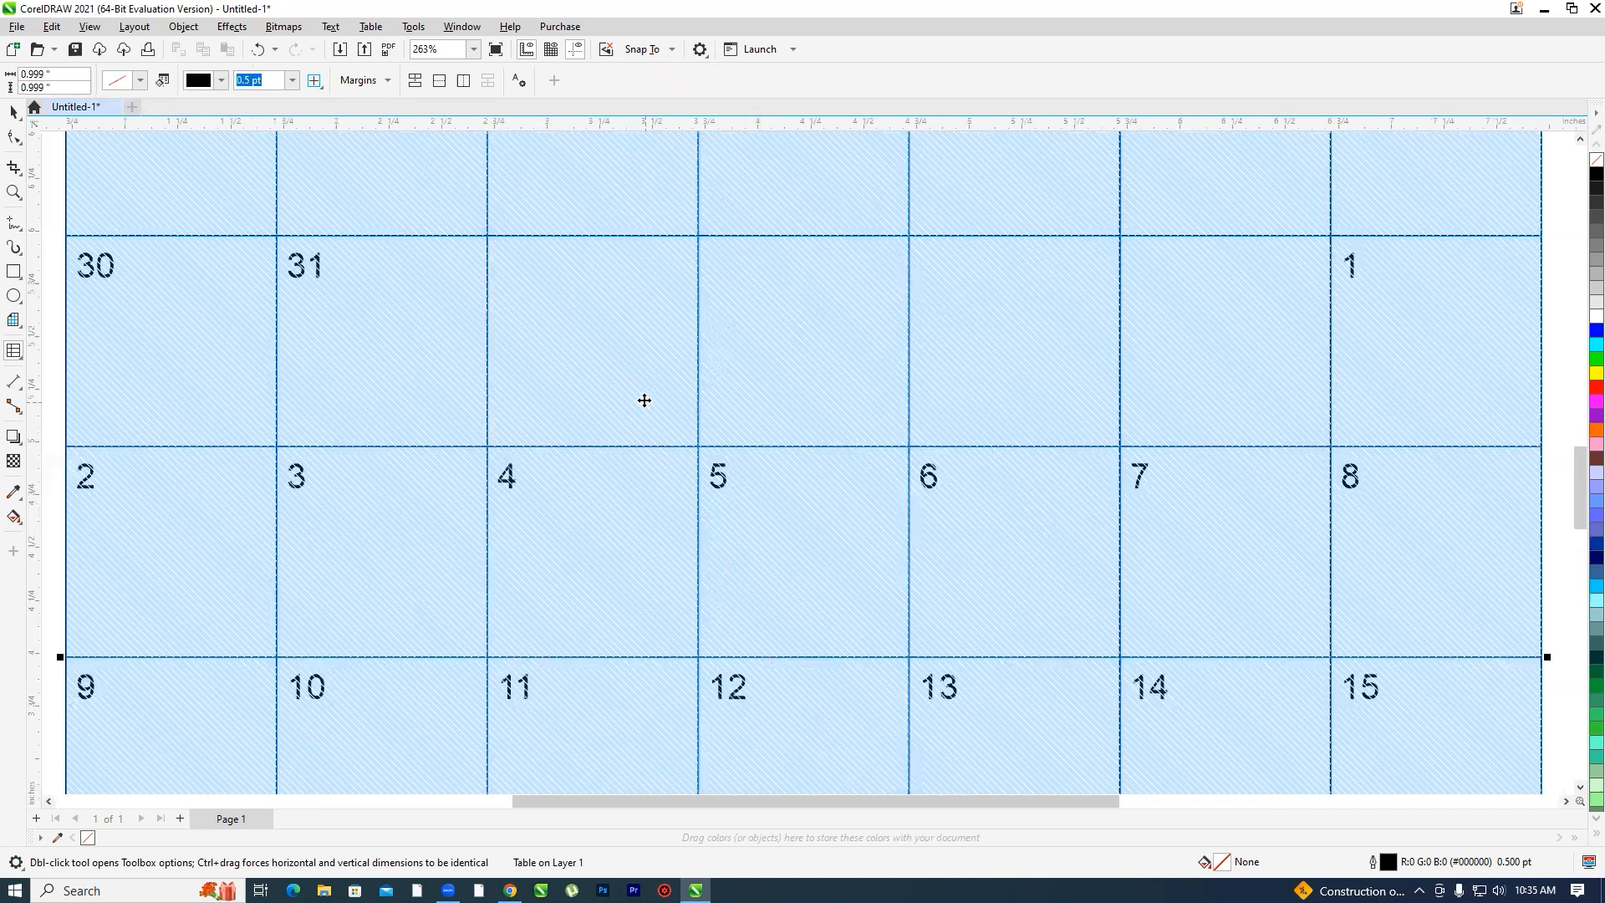
scroll(858, 370, down, 3)
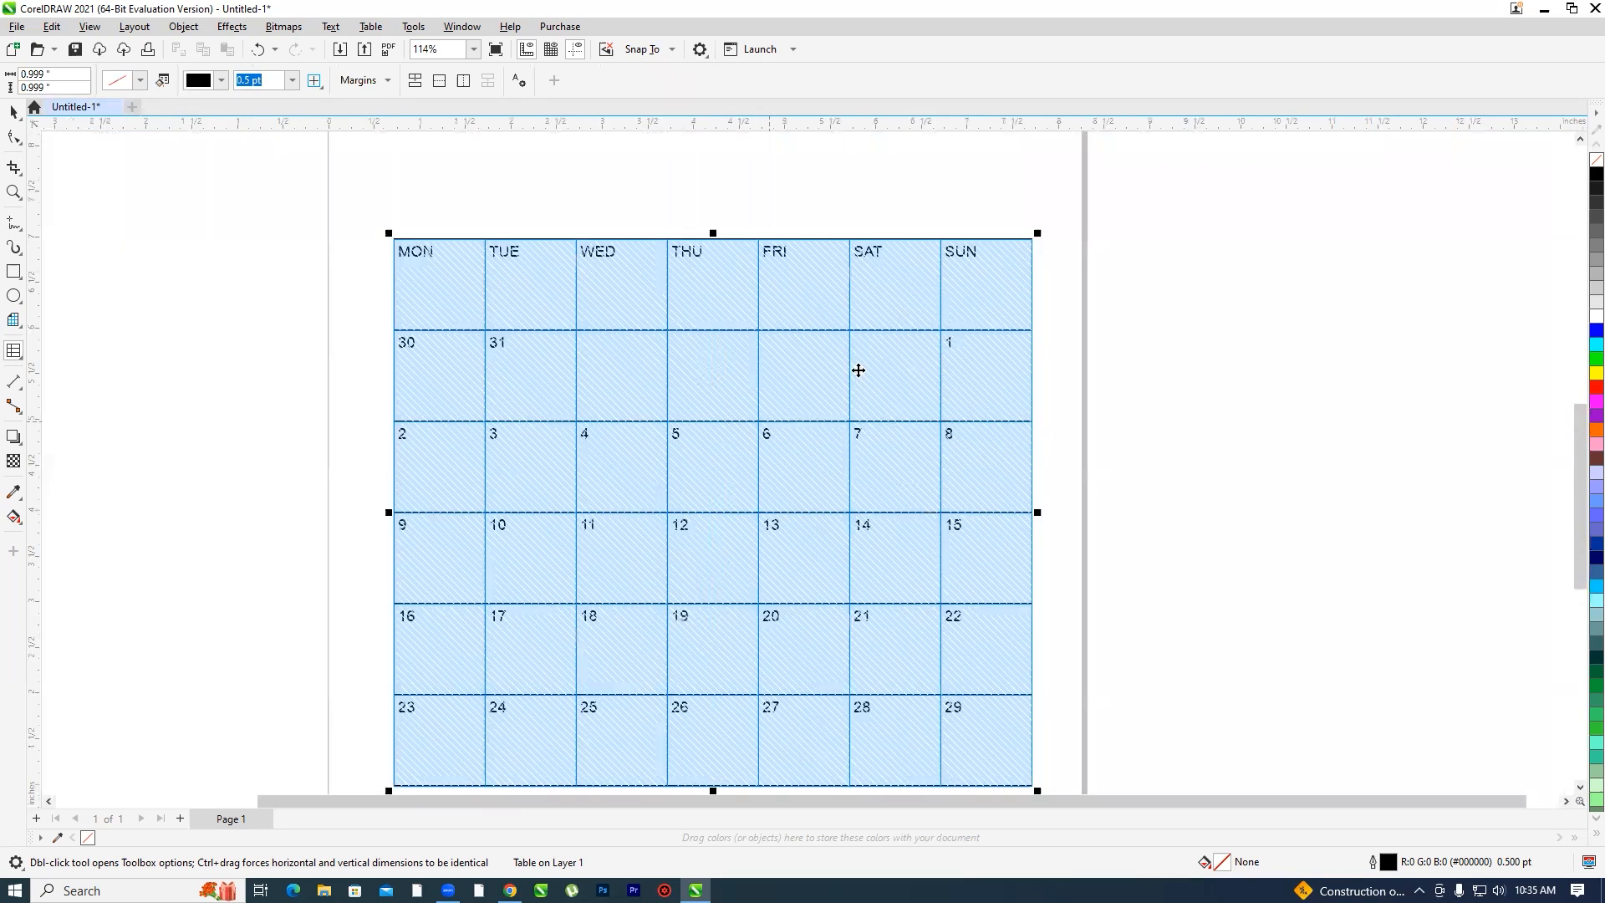
click(827, 378)
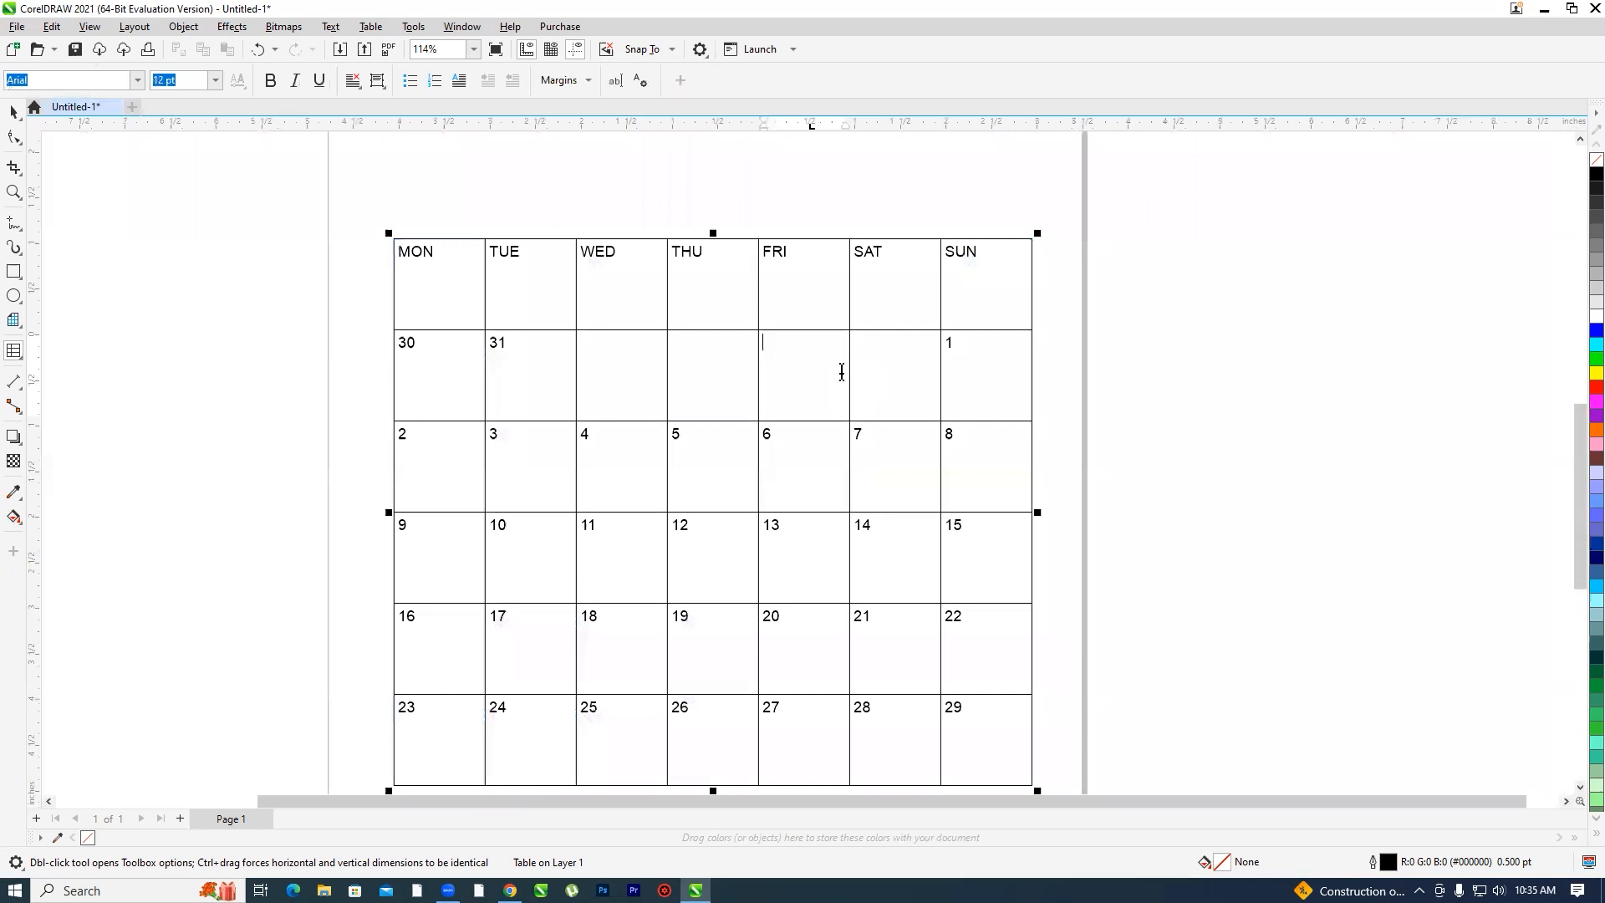
- Select the block of cells from the second row's THU cell to the cell containing 22
scroll(598, 423, up, 2)
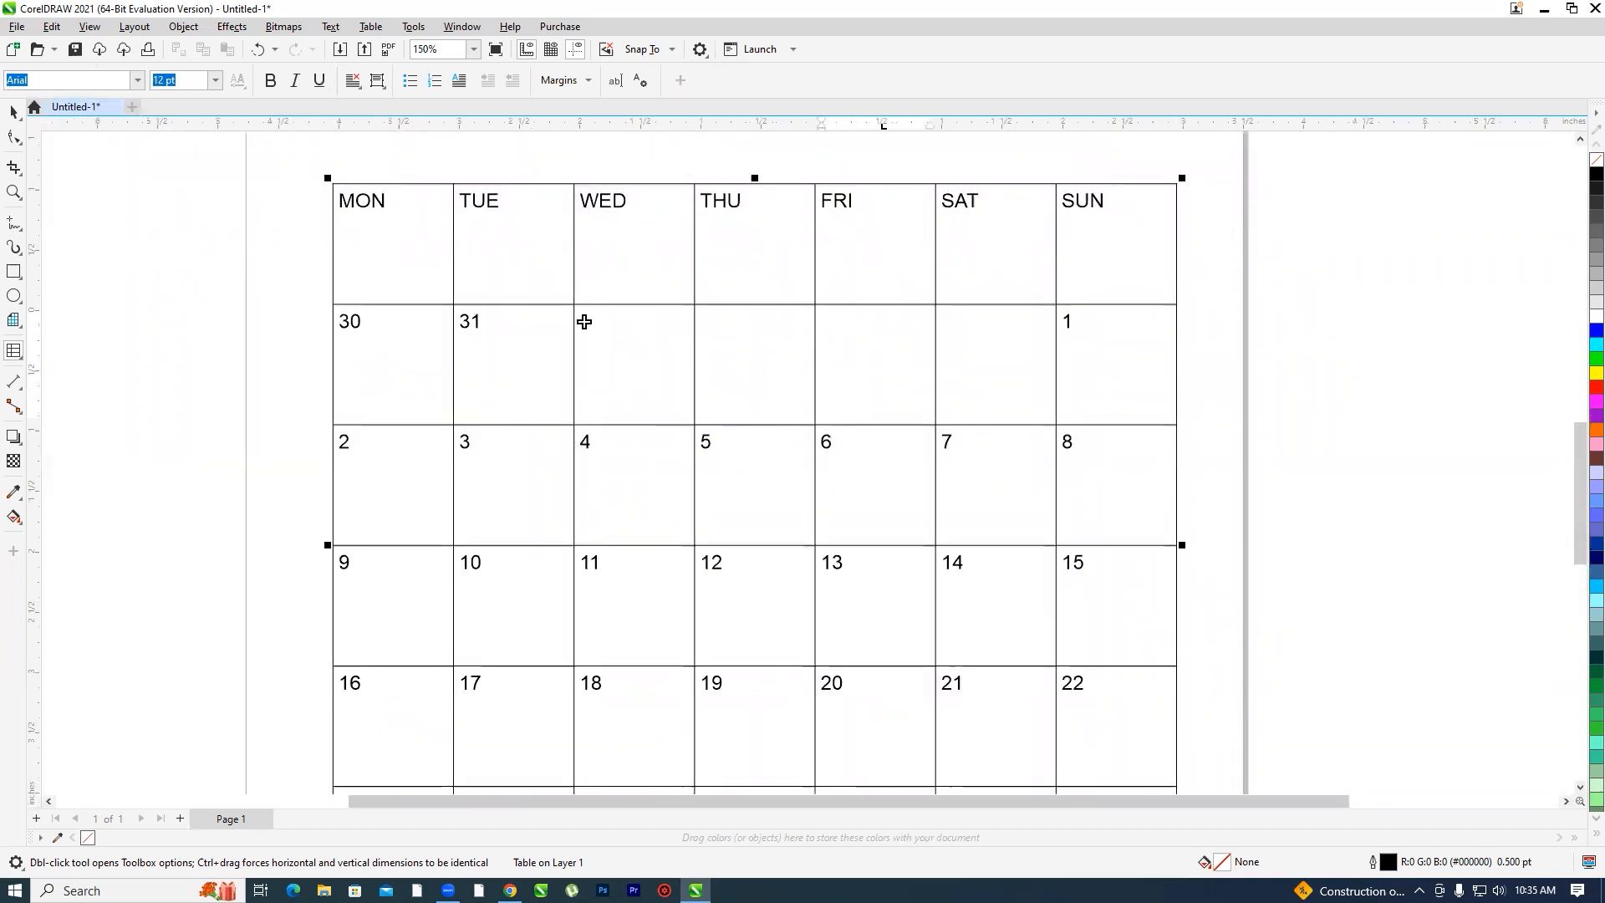
click(585, 322)
click(715, 337)
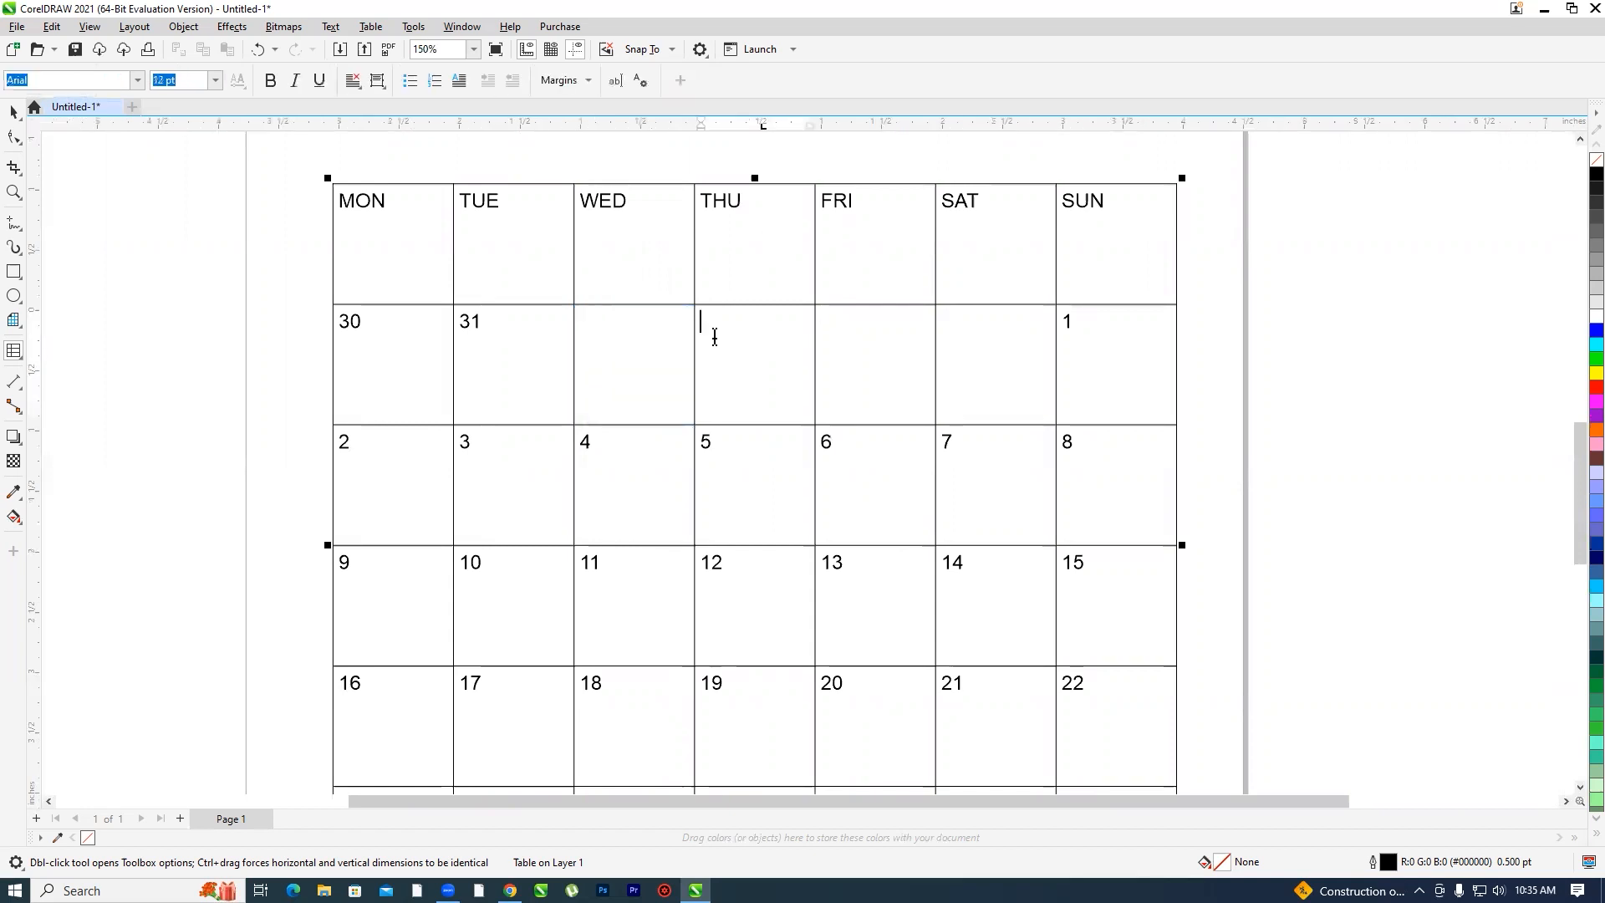
click(811, 413)
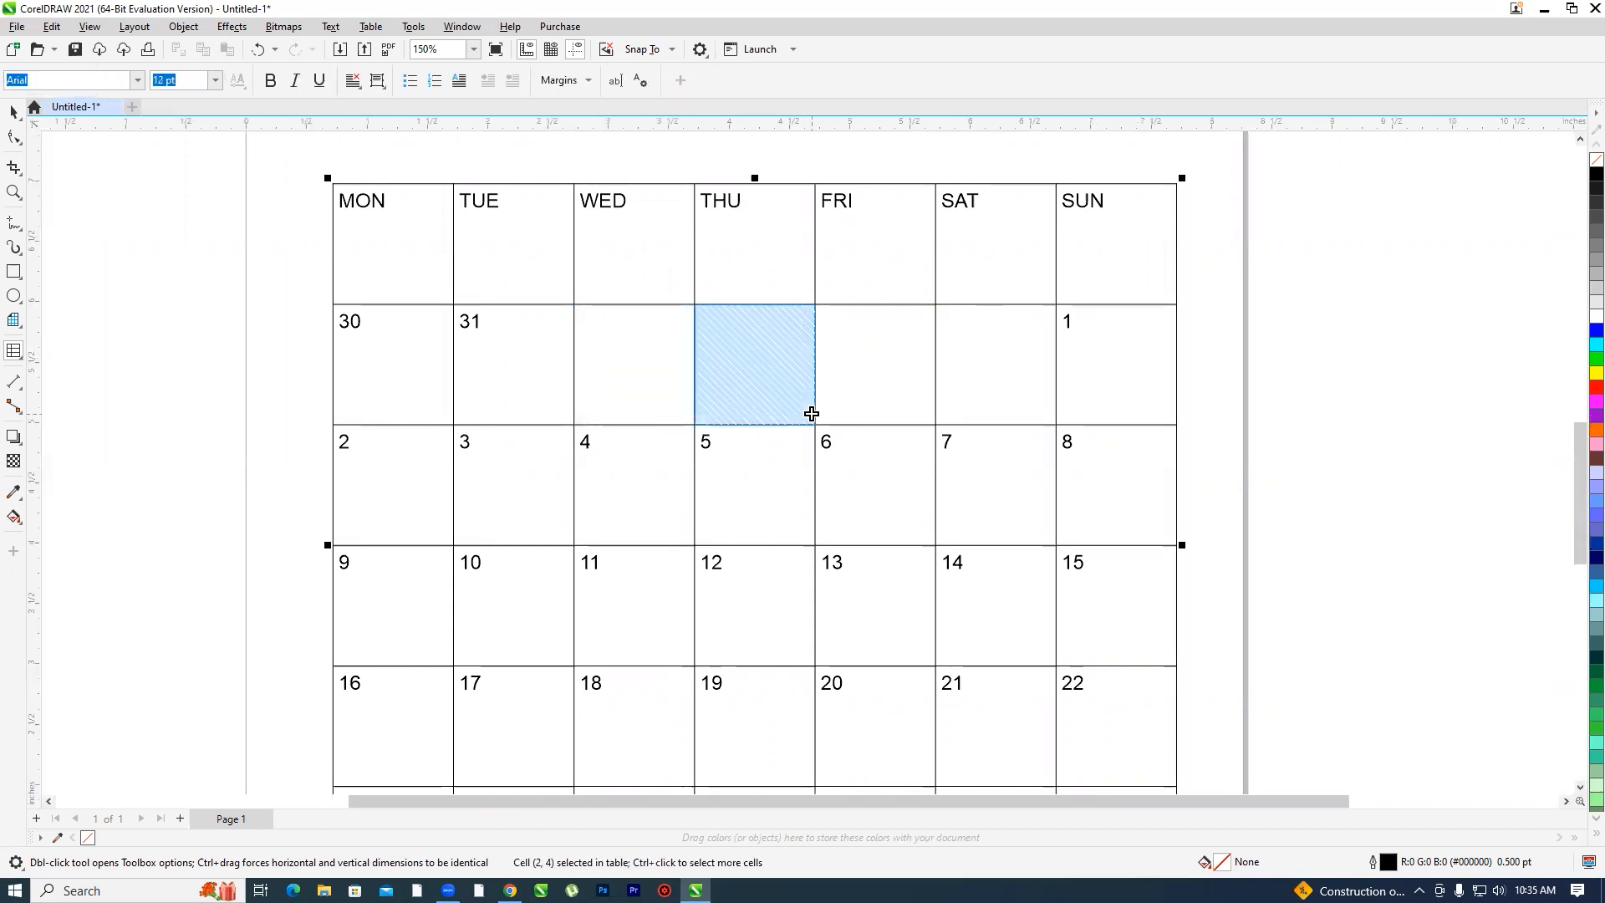
drag(811, 413, 1095, 735)
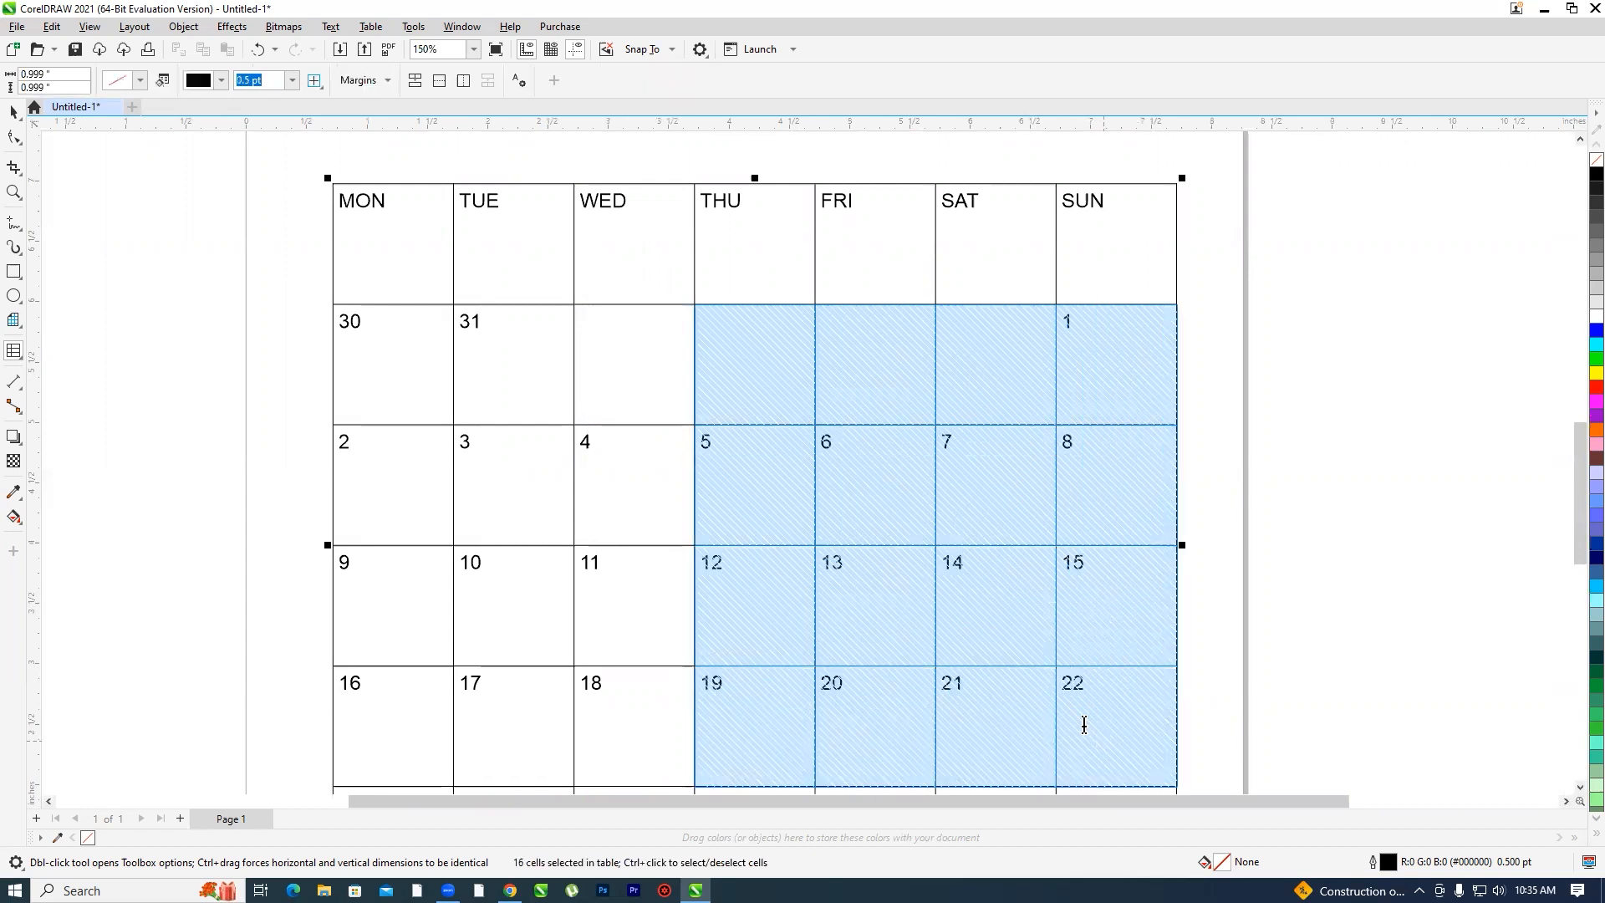
- Replace the cell block selection with the whole second row and switch it to the whole WED column
click(633, 358)
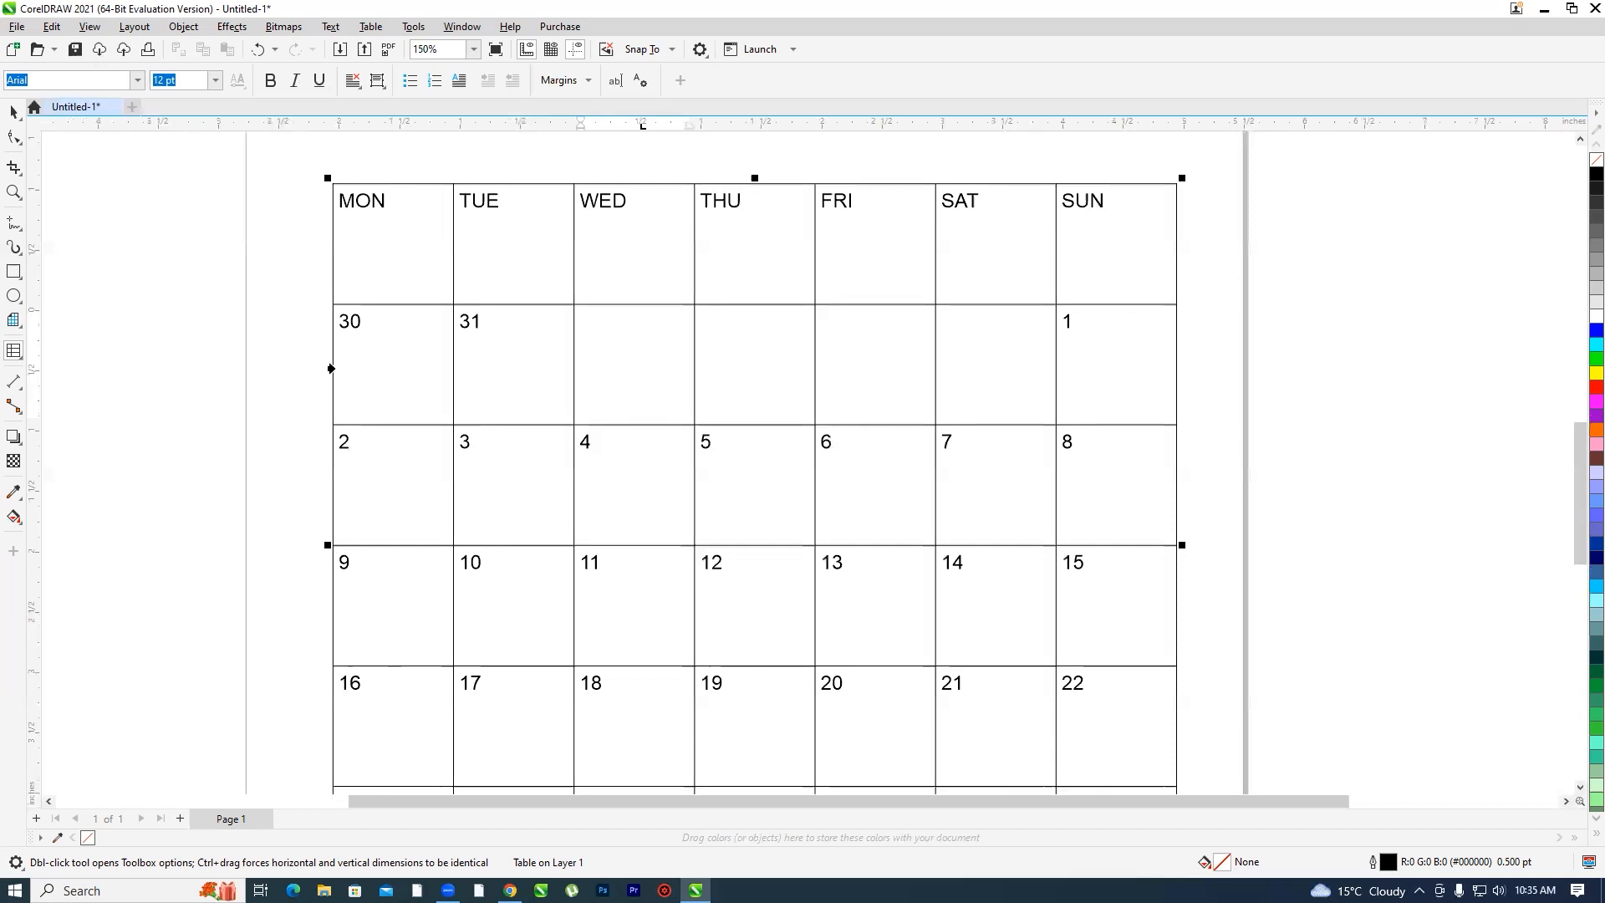
click(331, 369)
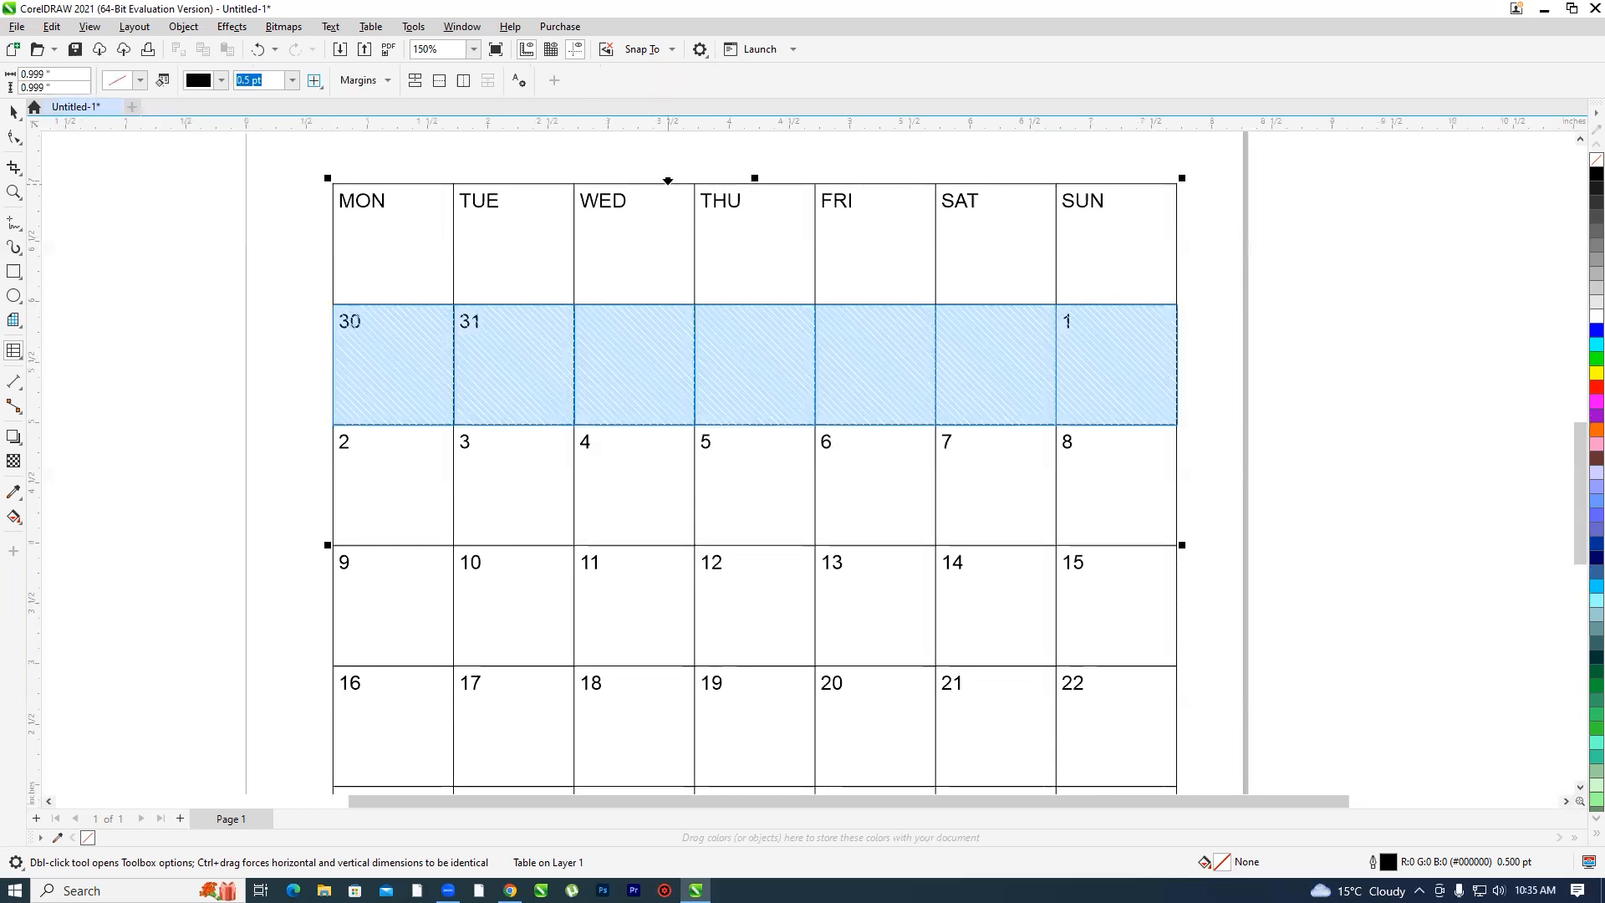
click(668, 180)
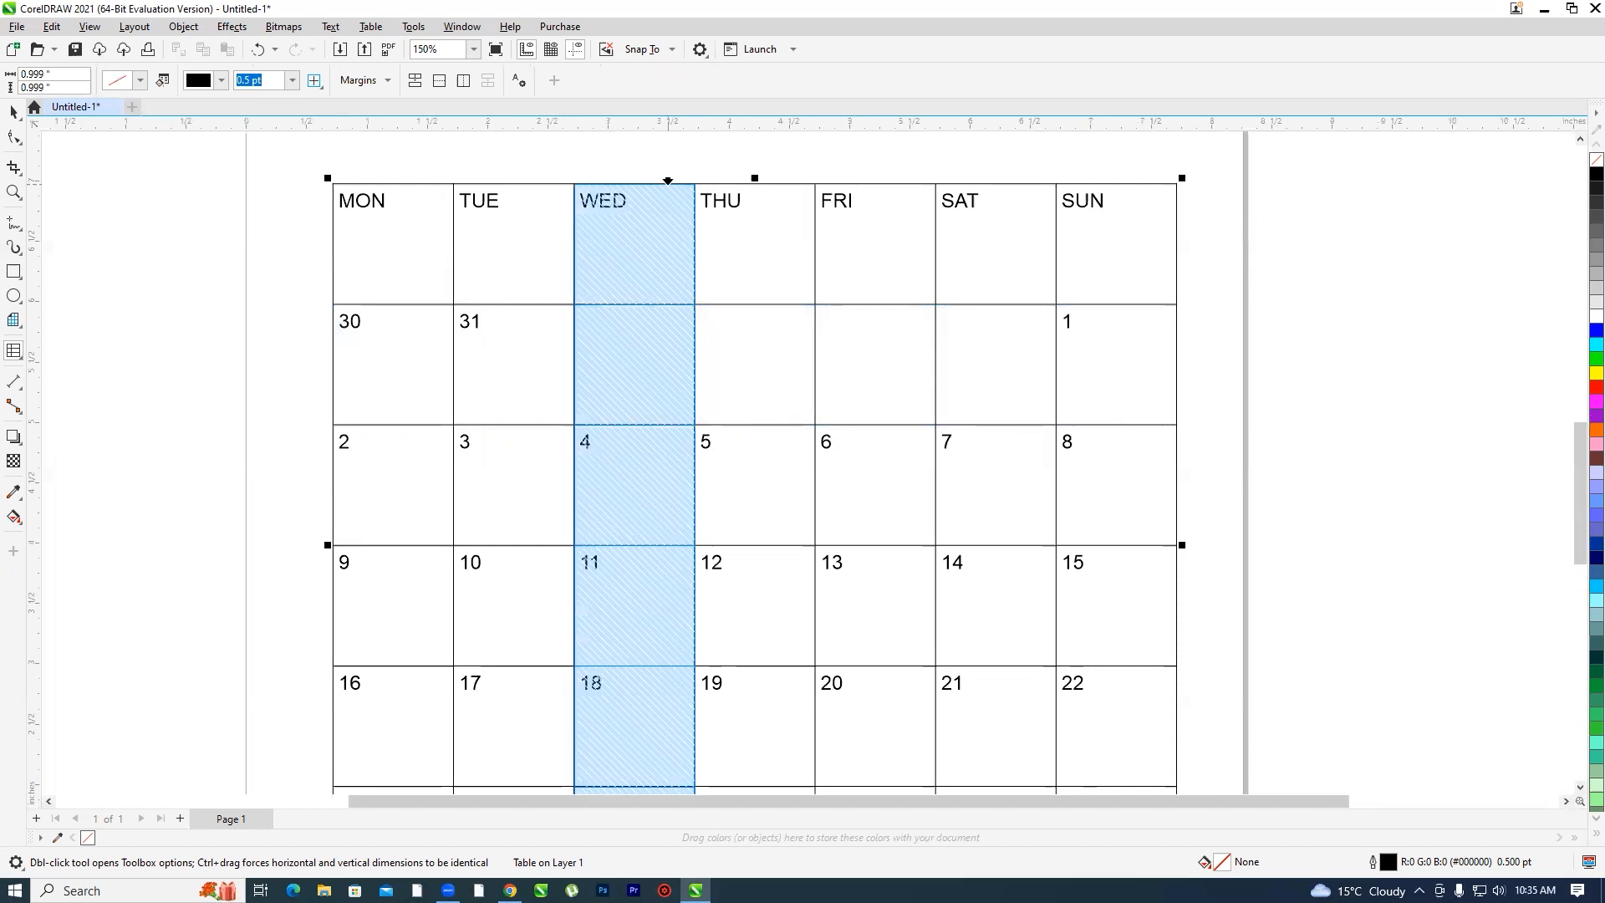
- Select the whole table's cells and set their text size to 24 pt in the character properties
click(328, 181)
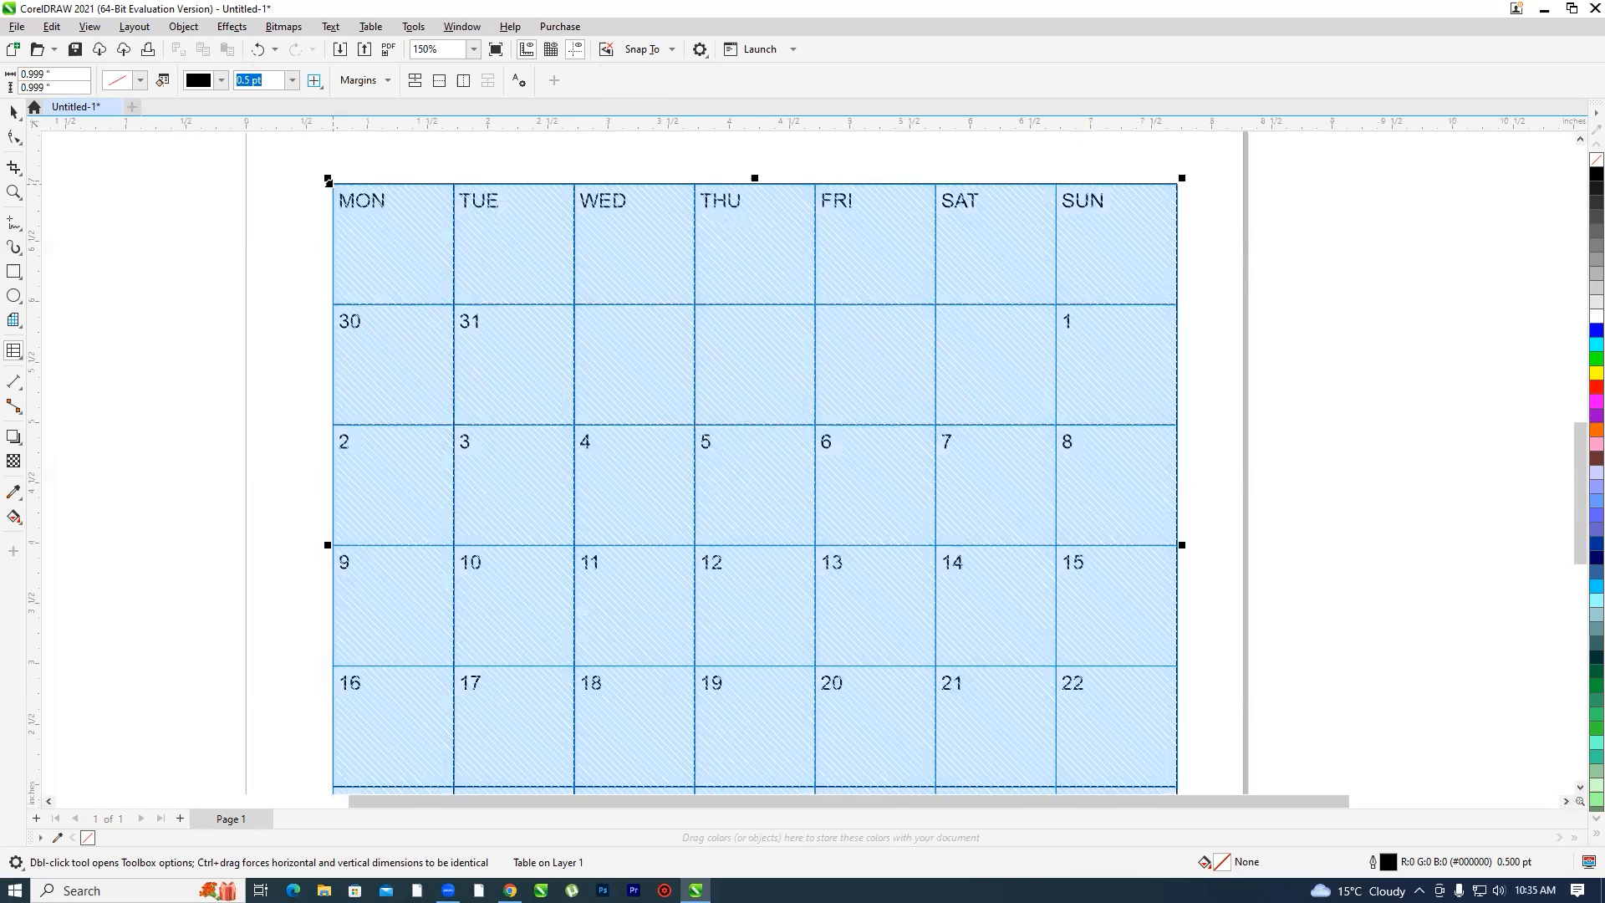
scroll(443, 269, down, 2)
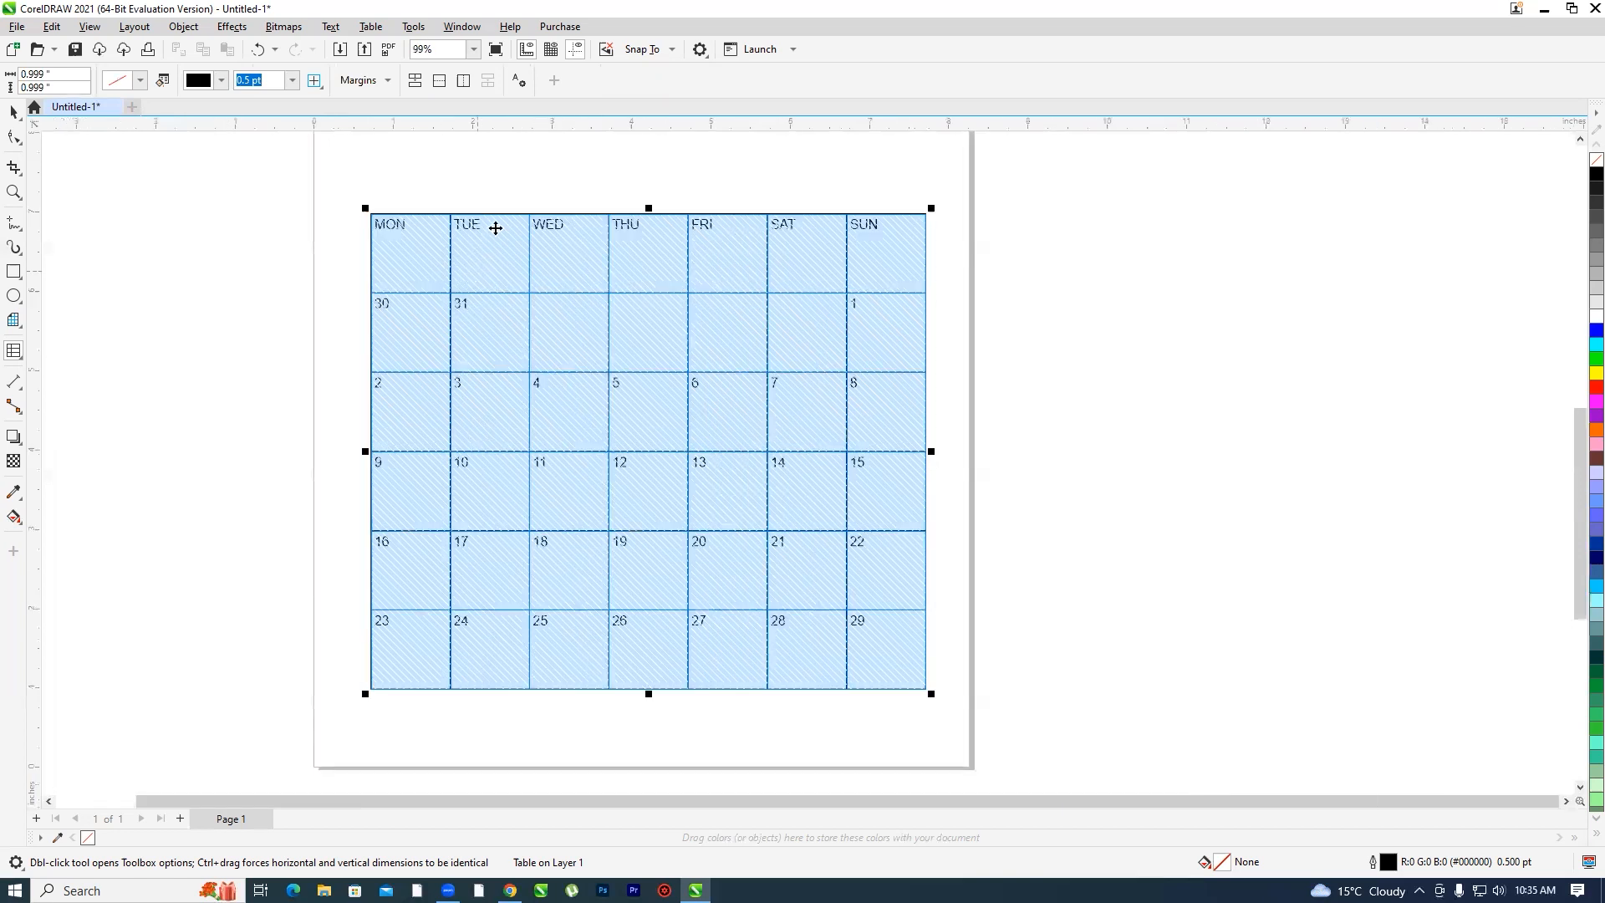
scroll(496, 226, up, 1)
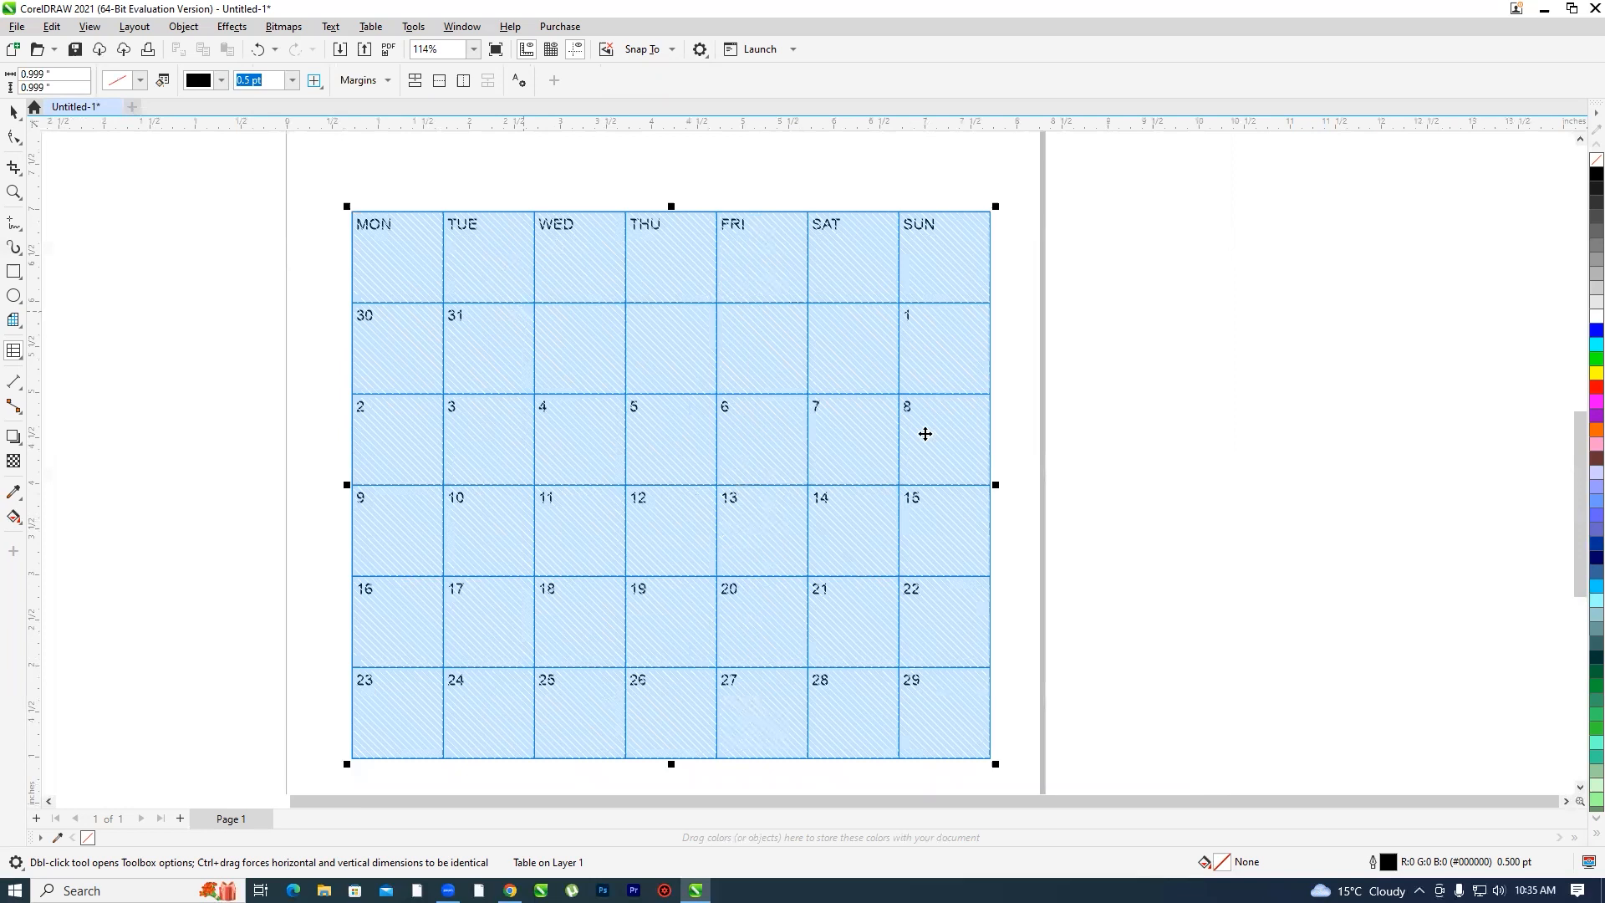
click(329, 27)
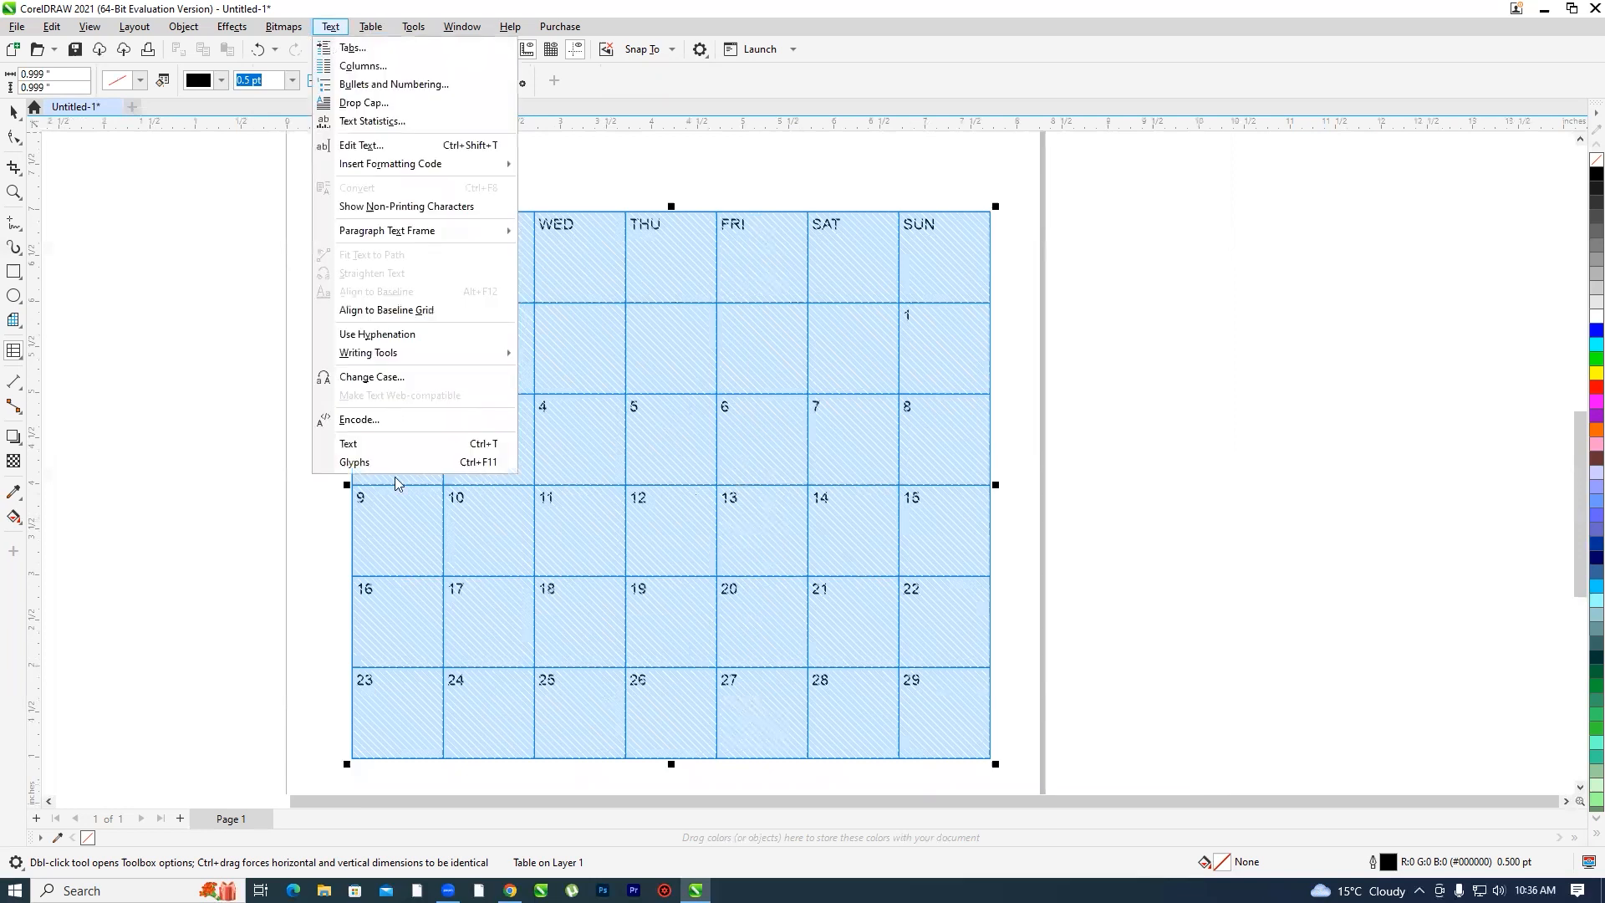
click(438, 456)
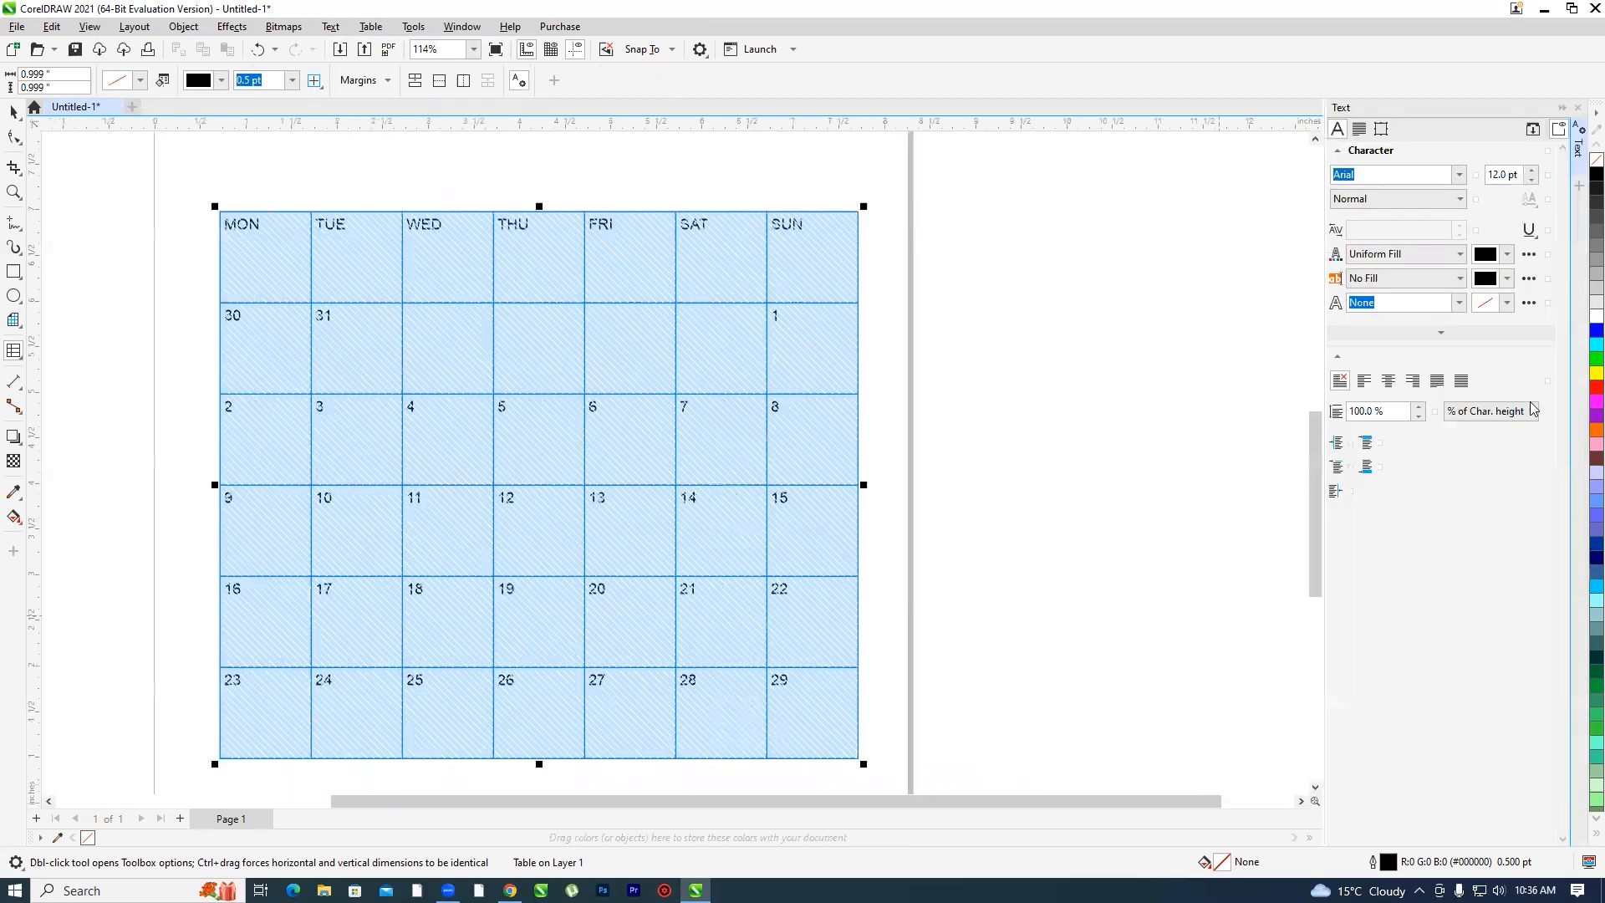
click(1514, 174)
text(24)
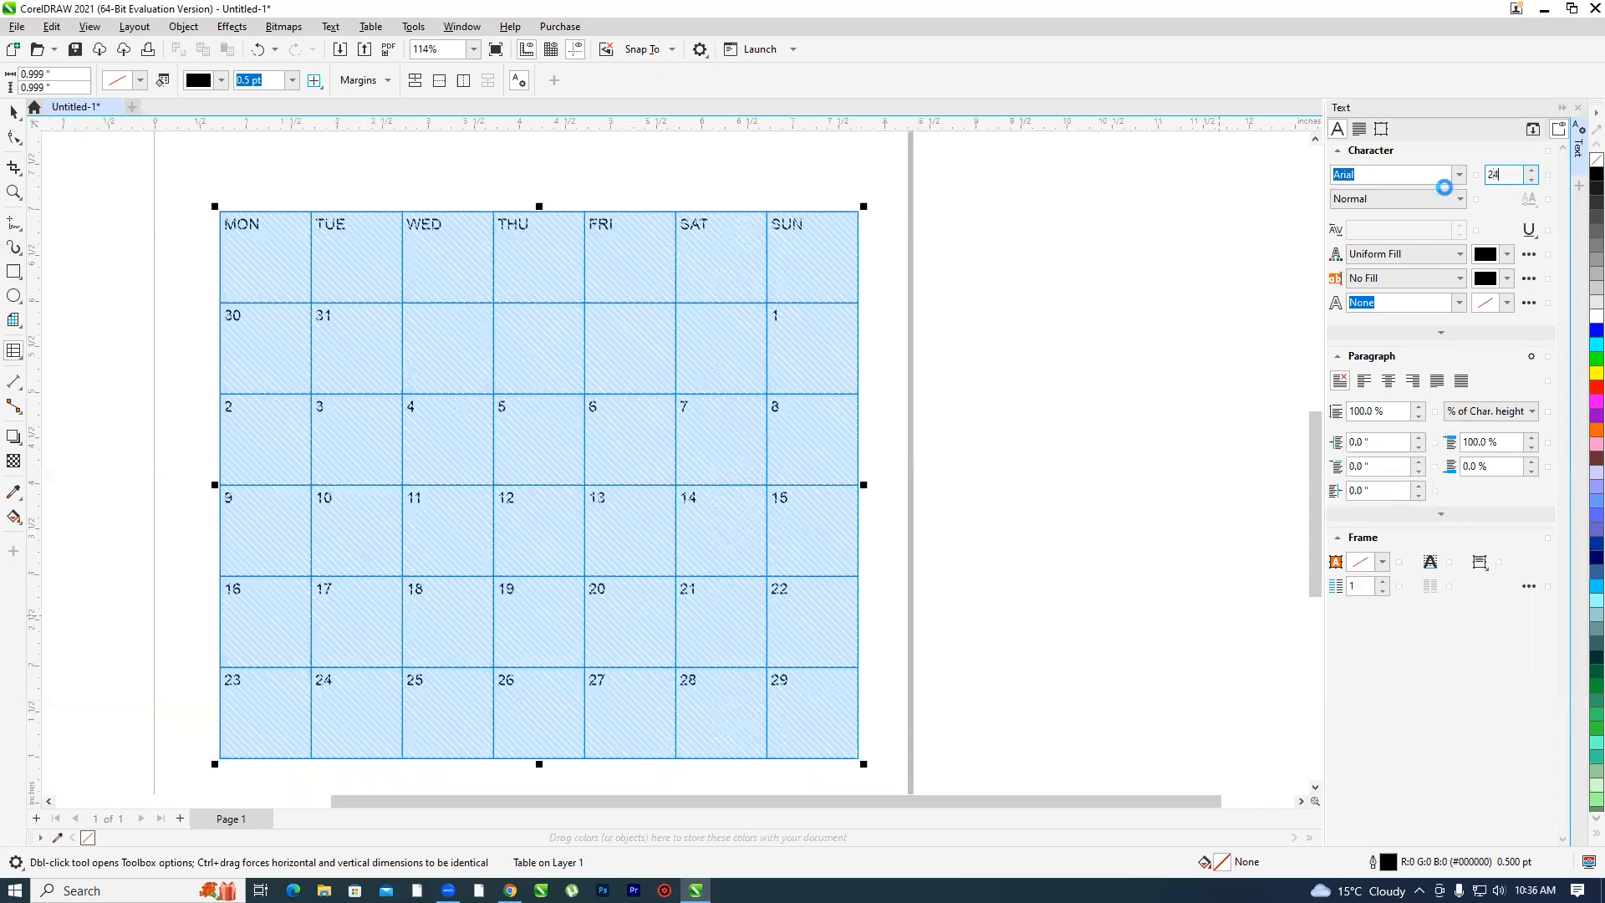
key(Return)
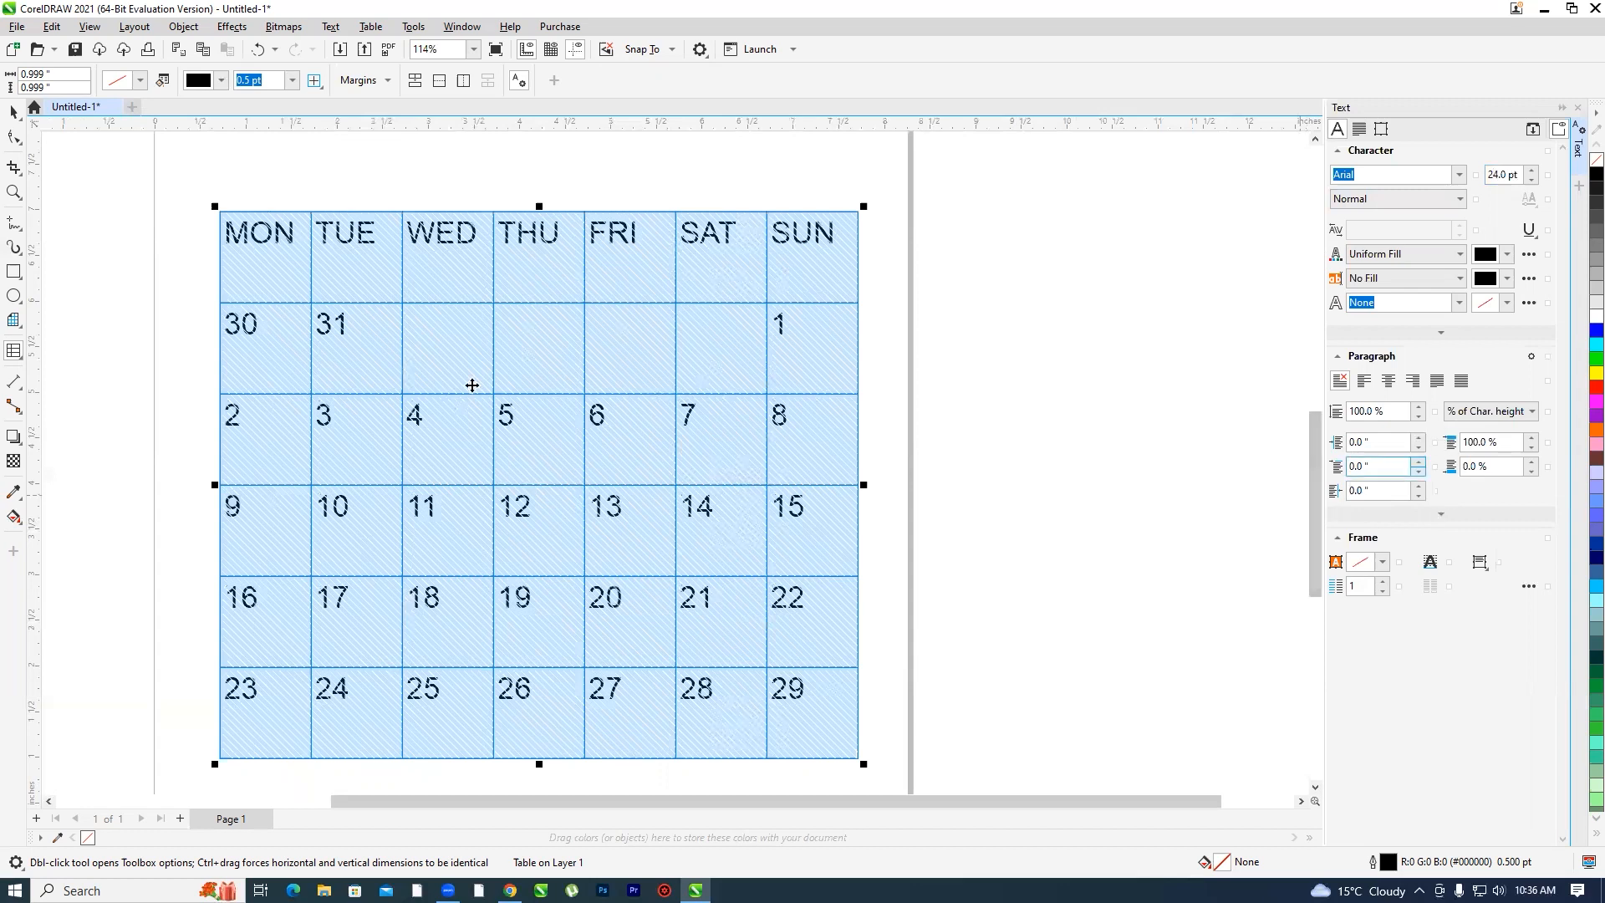
- Align the text of all selected cells horizontally to the center, trying right alignment for comparison
scroll(727, 209, up, 3)
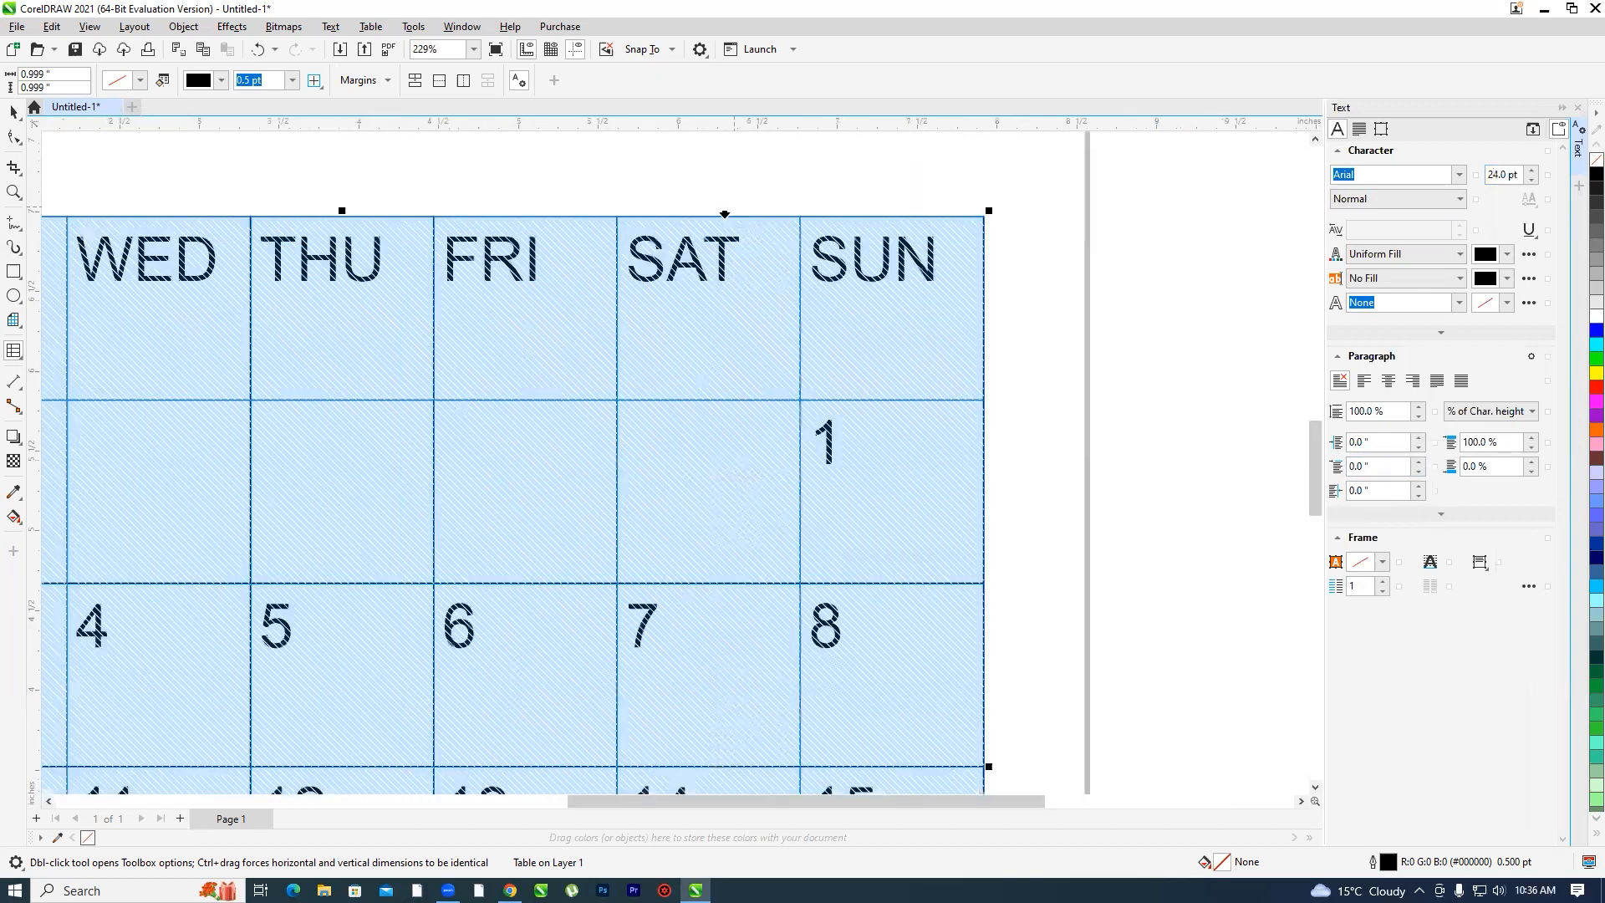
scroll(724, 214, up, 4)
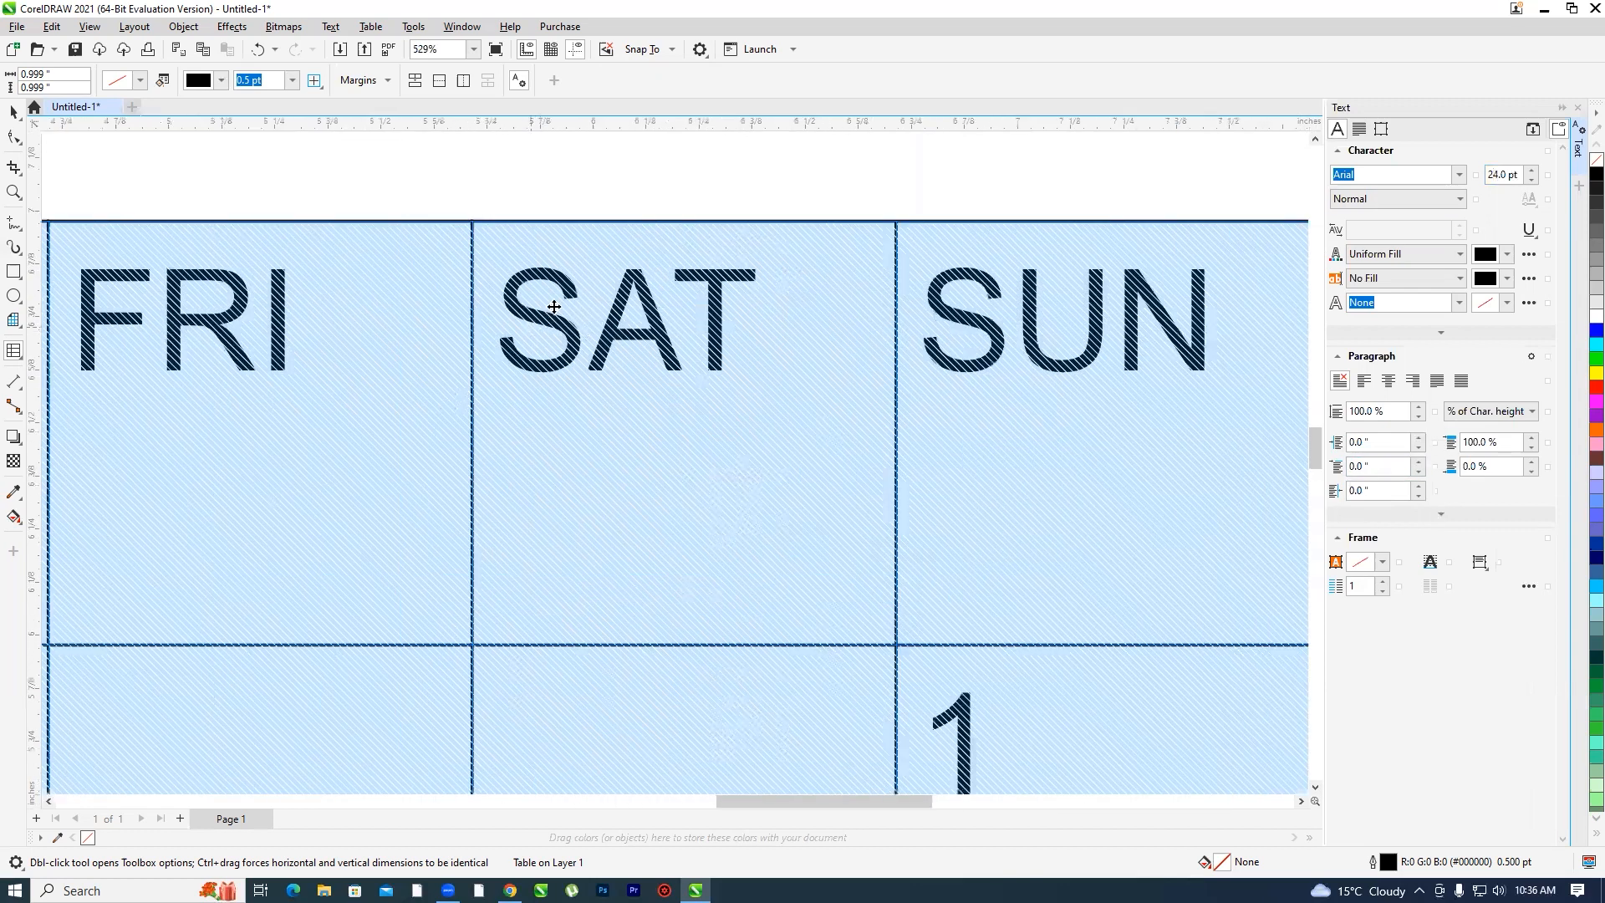
scroll(702, 326, up, 1)
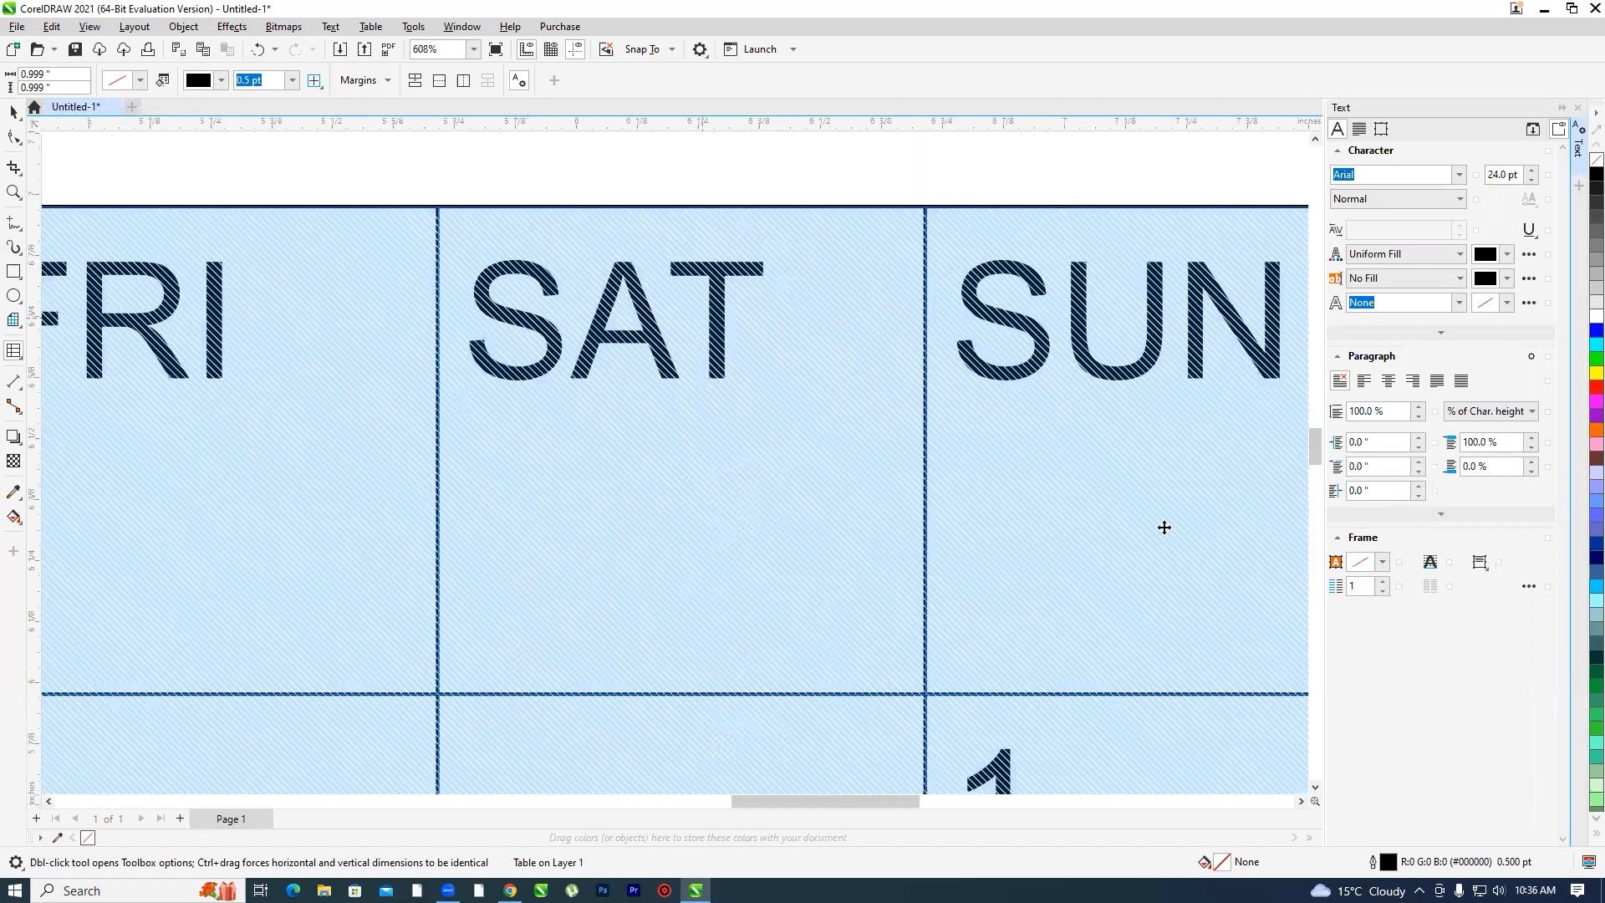
click(1388, 382)
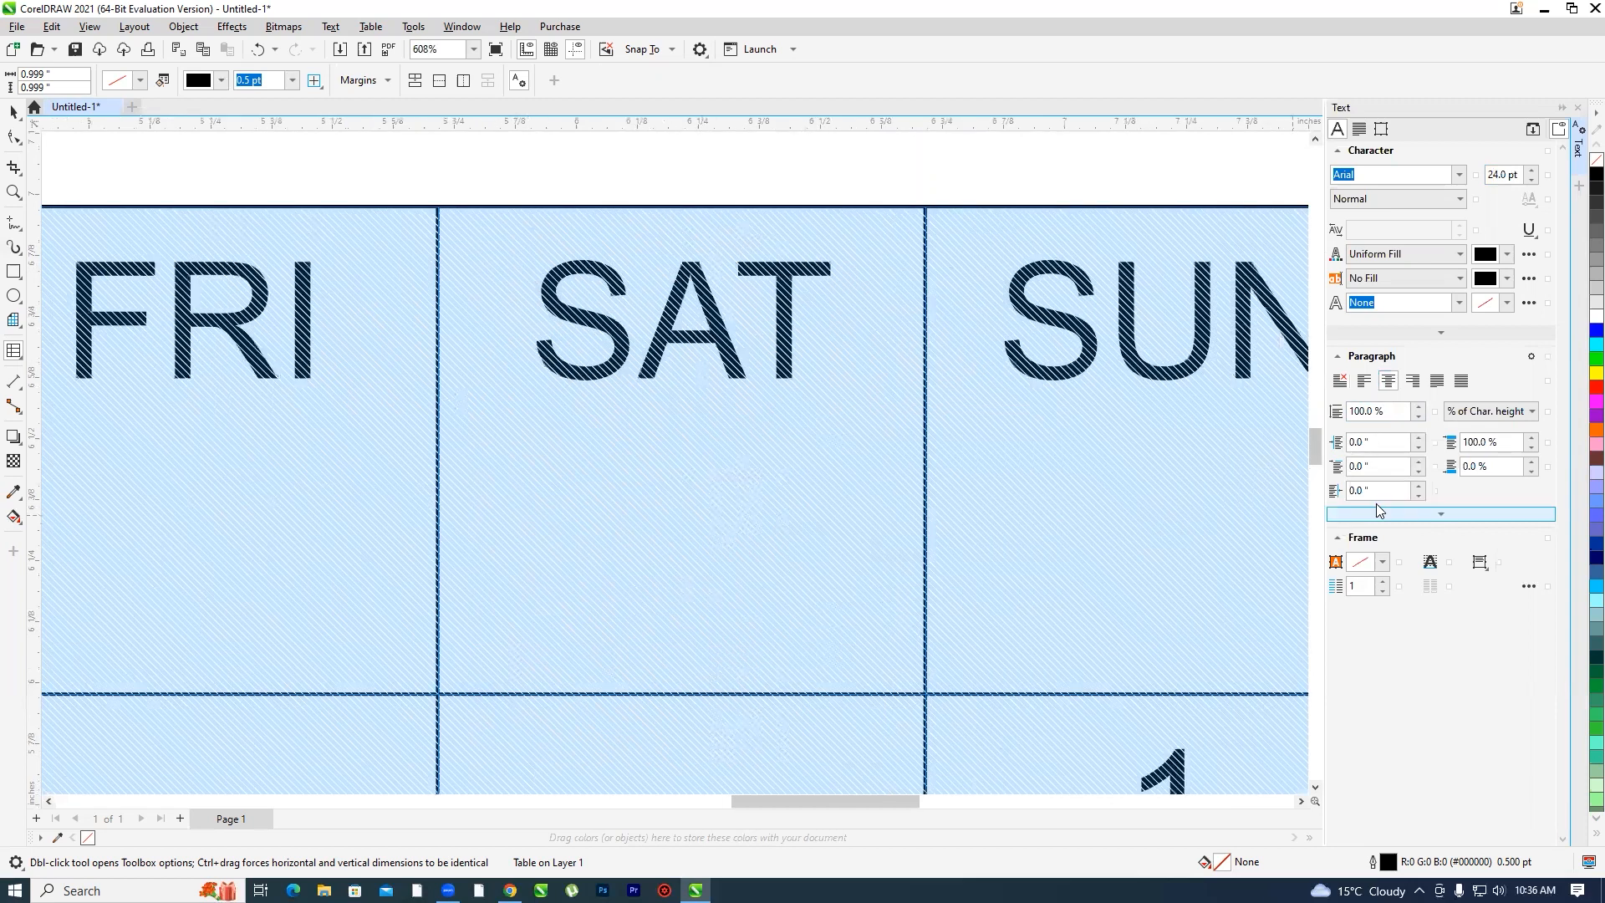
click(1413, 383)
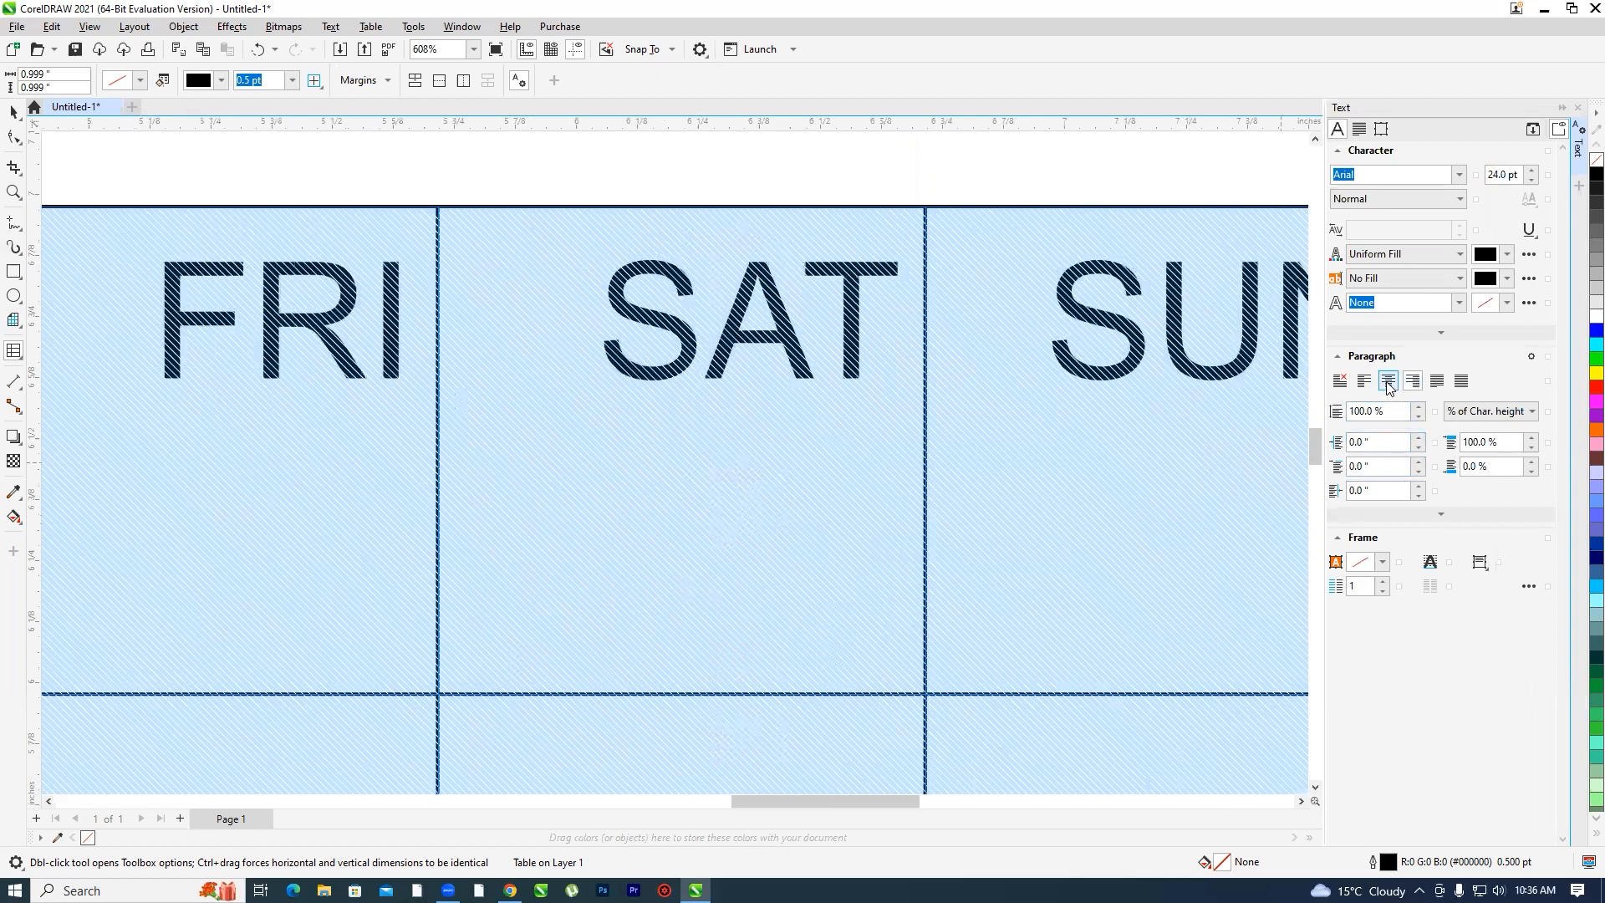
- Set the selected cells' text to Center Vertical Alignment and end the table cell editing
click(1483, 565)
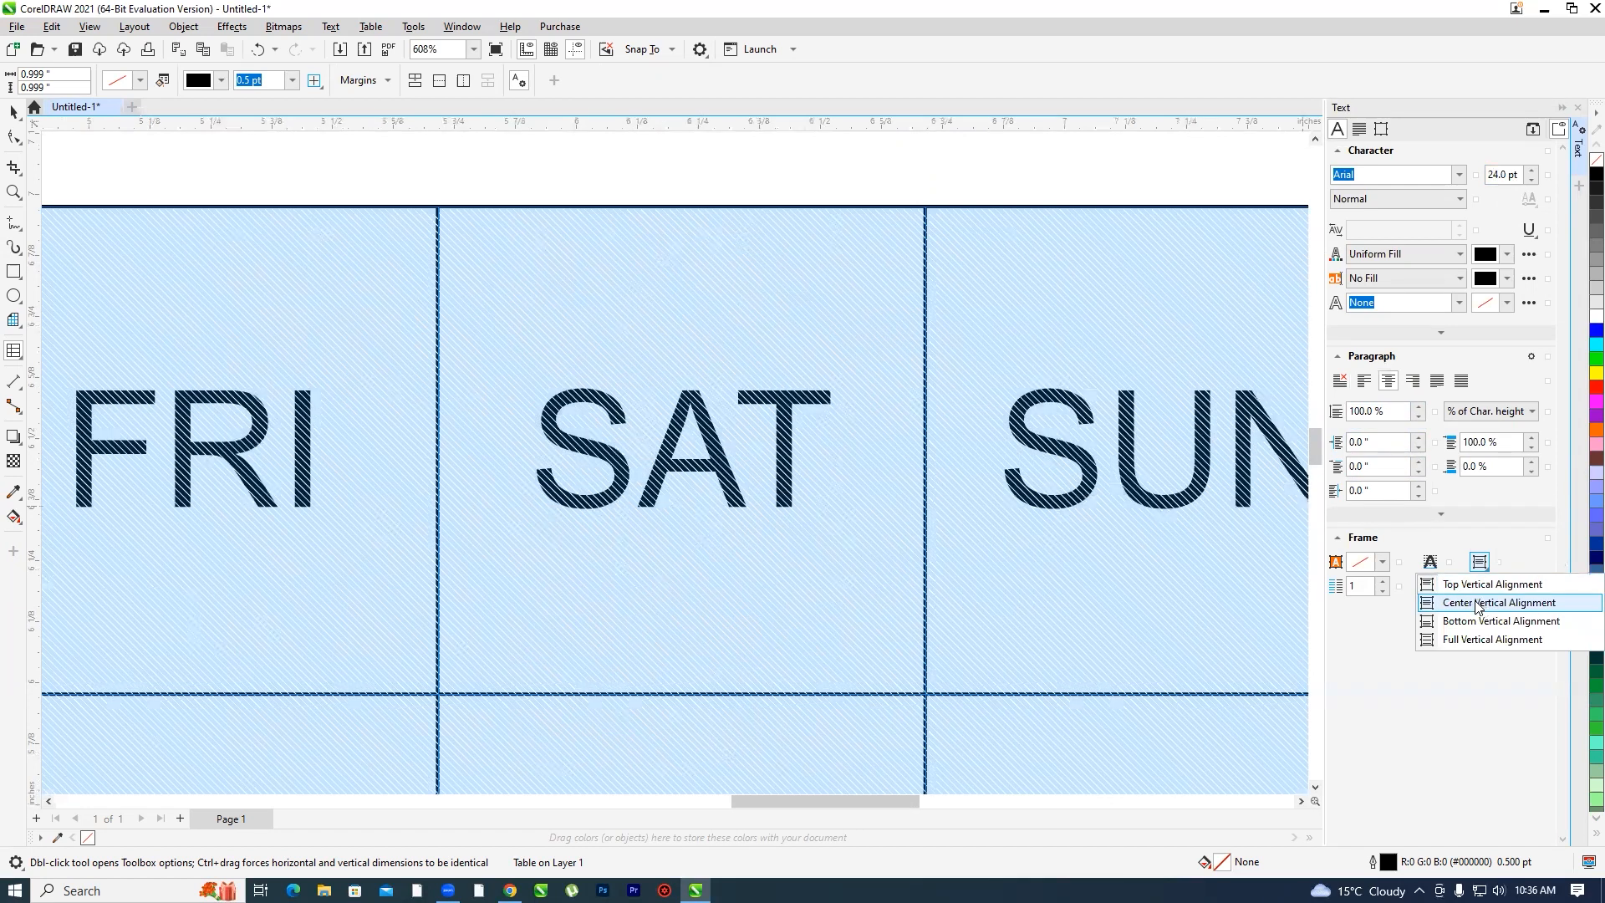
click(1465, 601)
scroll(737, 396, down, 5)
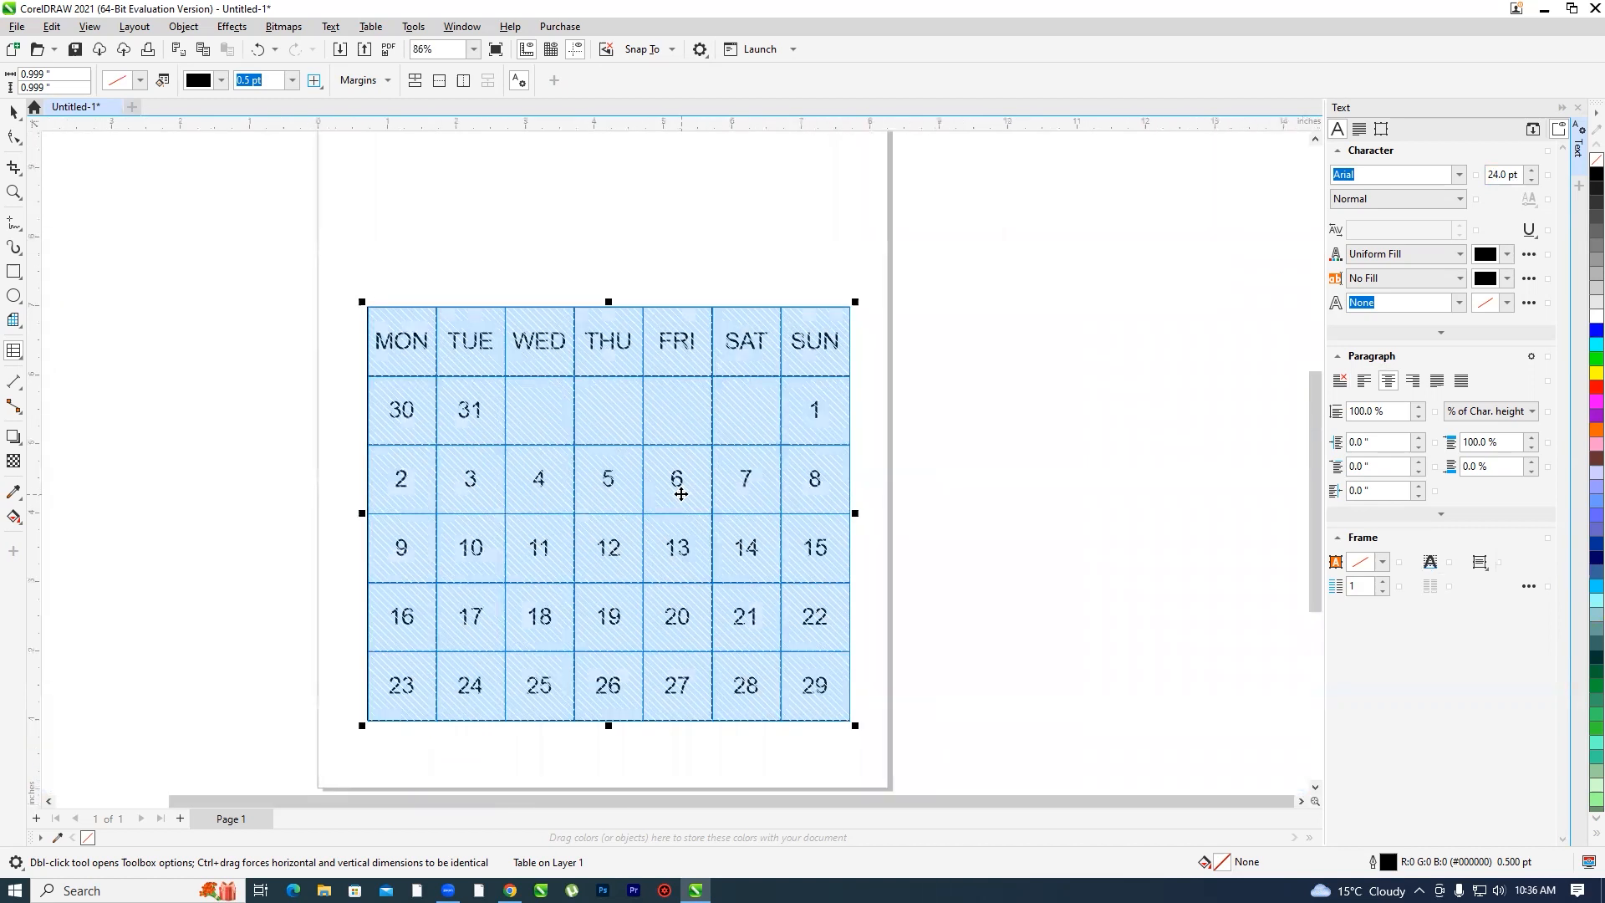
scroll(679, 489, up, 1)
click(602, 499)
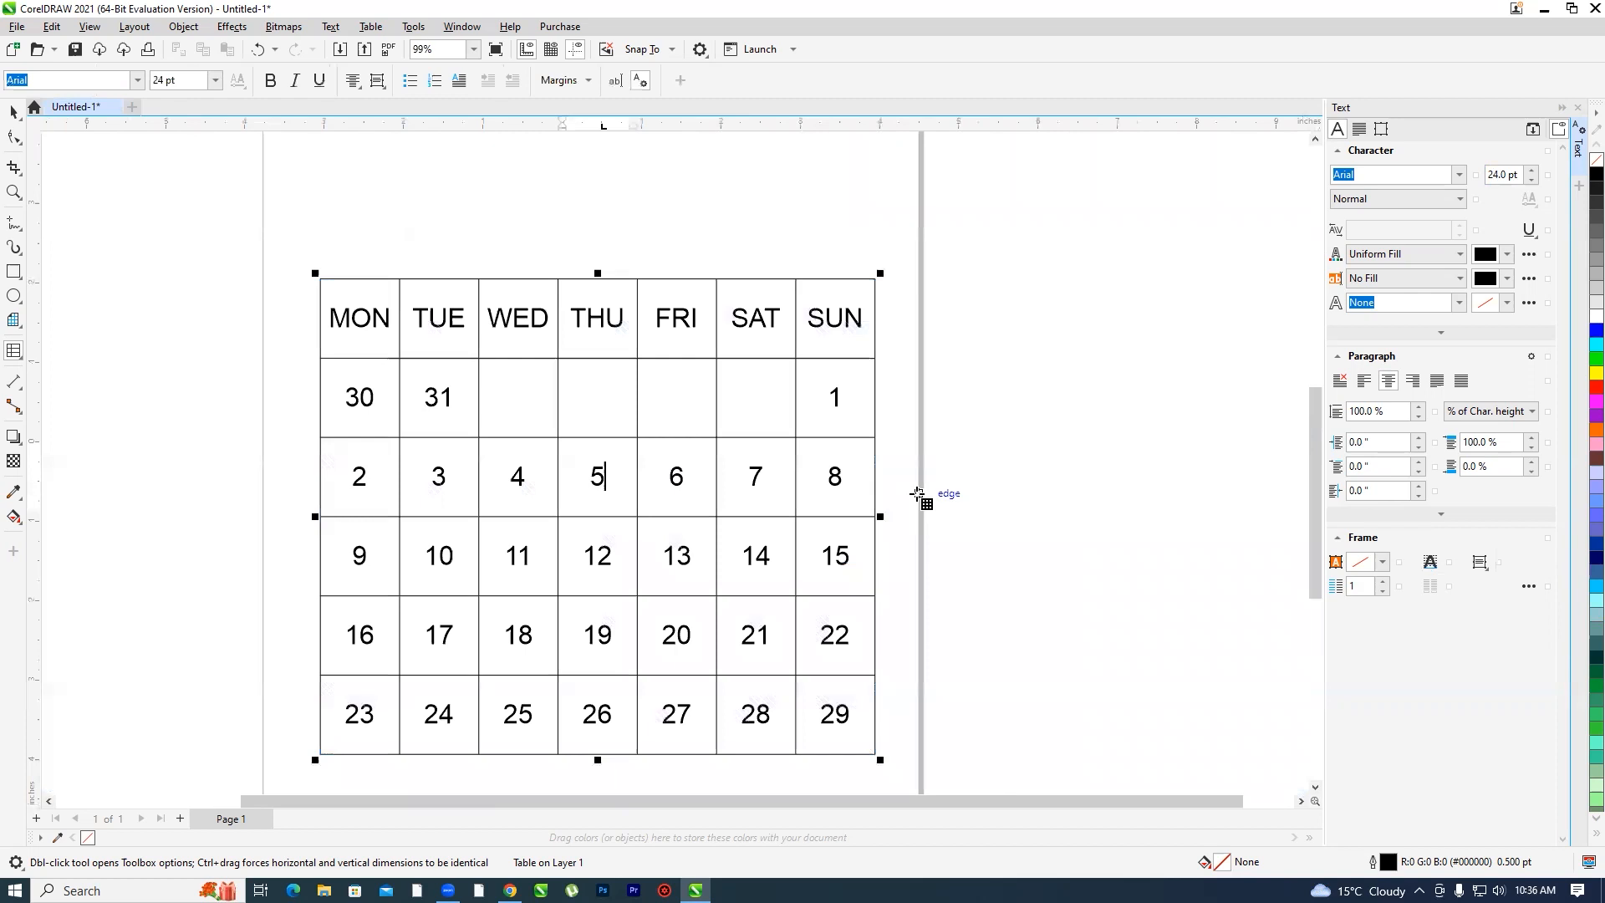
key(Escape)
scroll(644, 385, down, 1)
scroll(645, 384, up, 1)
scroll(644, 385, down, 1)
scroll(634, 365, up, 2)
scroll(633, 362, down, 2)
scroll(642, 462, up, 1)
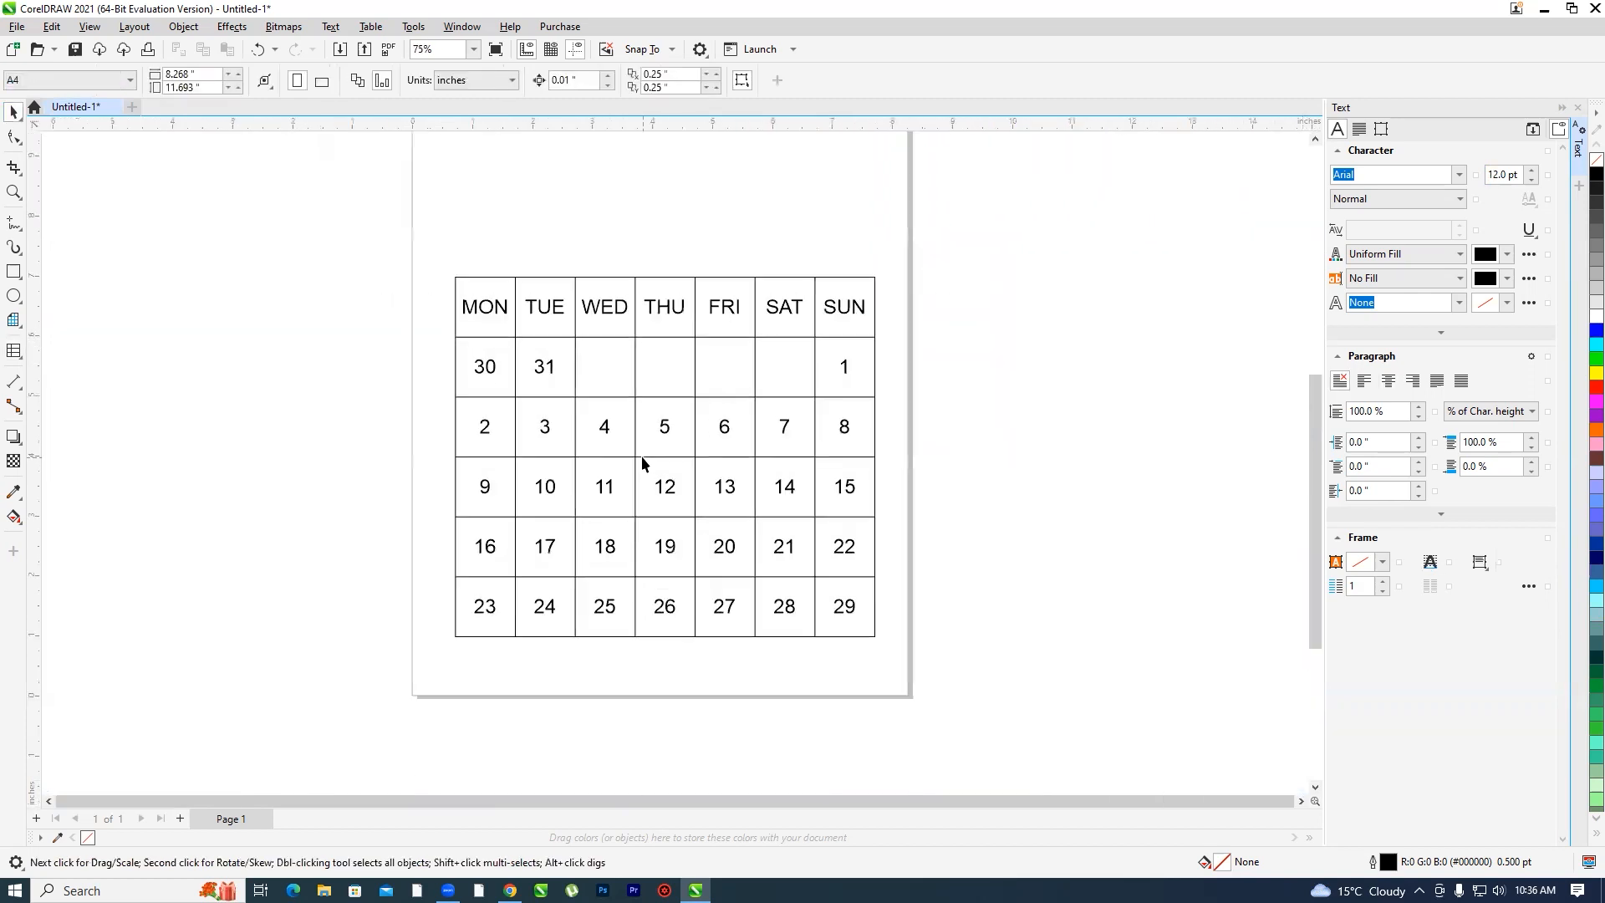
scroll(641, 462, up, 1)
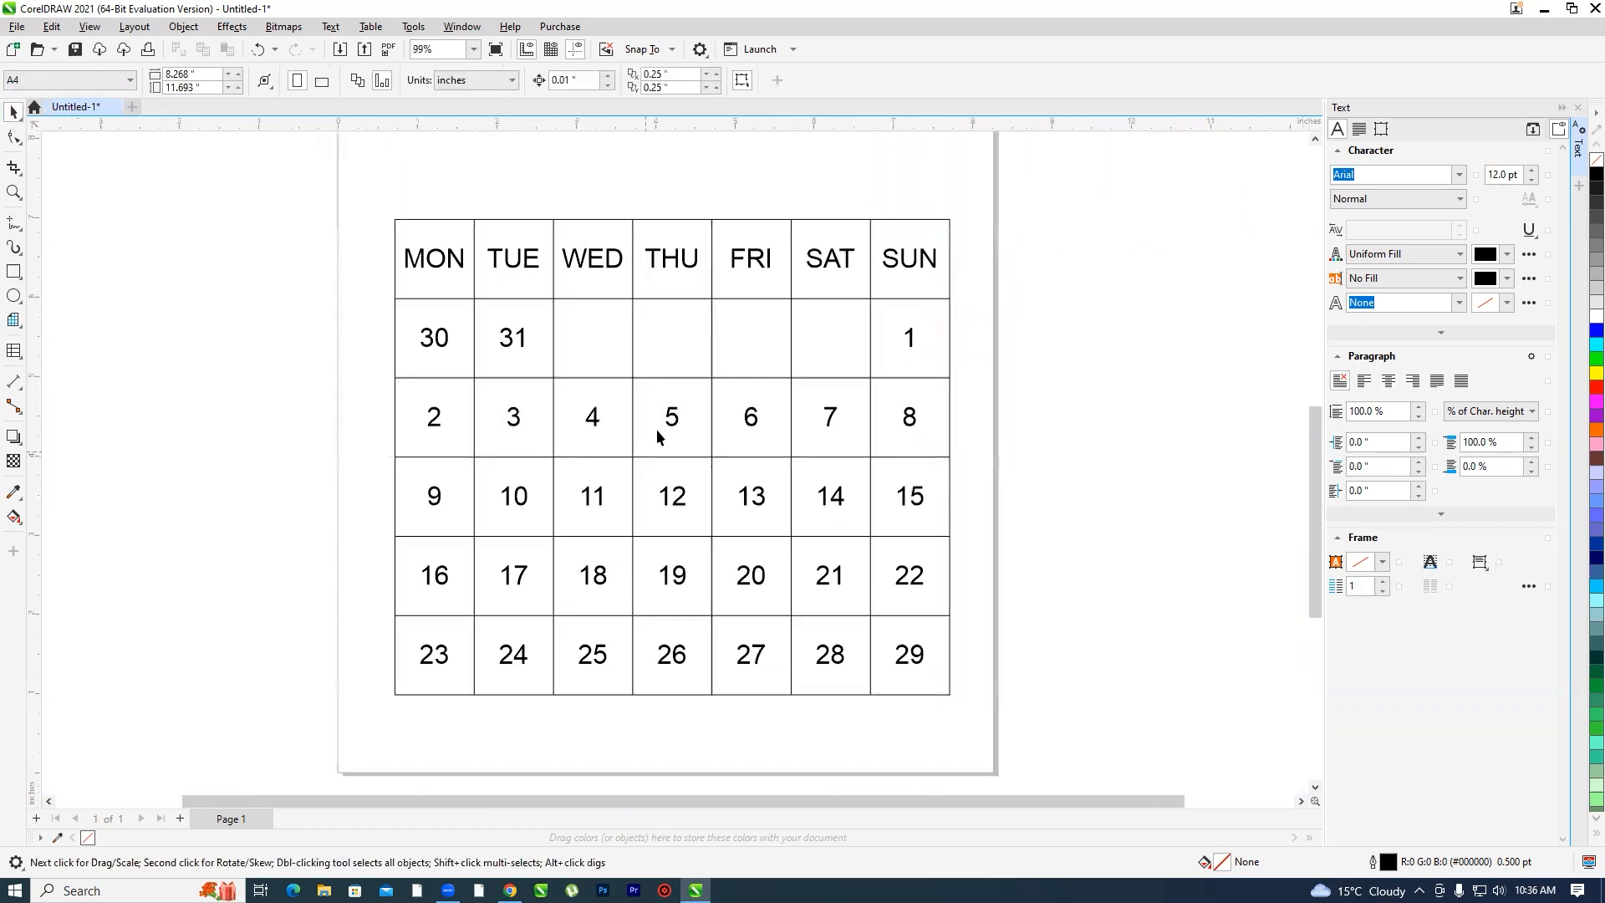
- Fill the whole table's background with light blue (C37 M3 Y14 K0), trying pink and green shades first
click(612, 438)
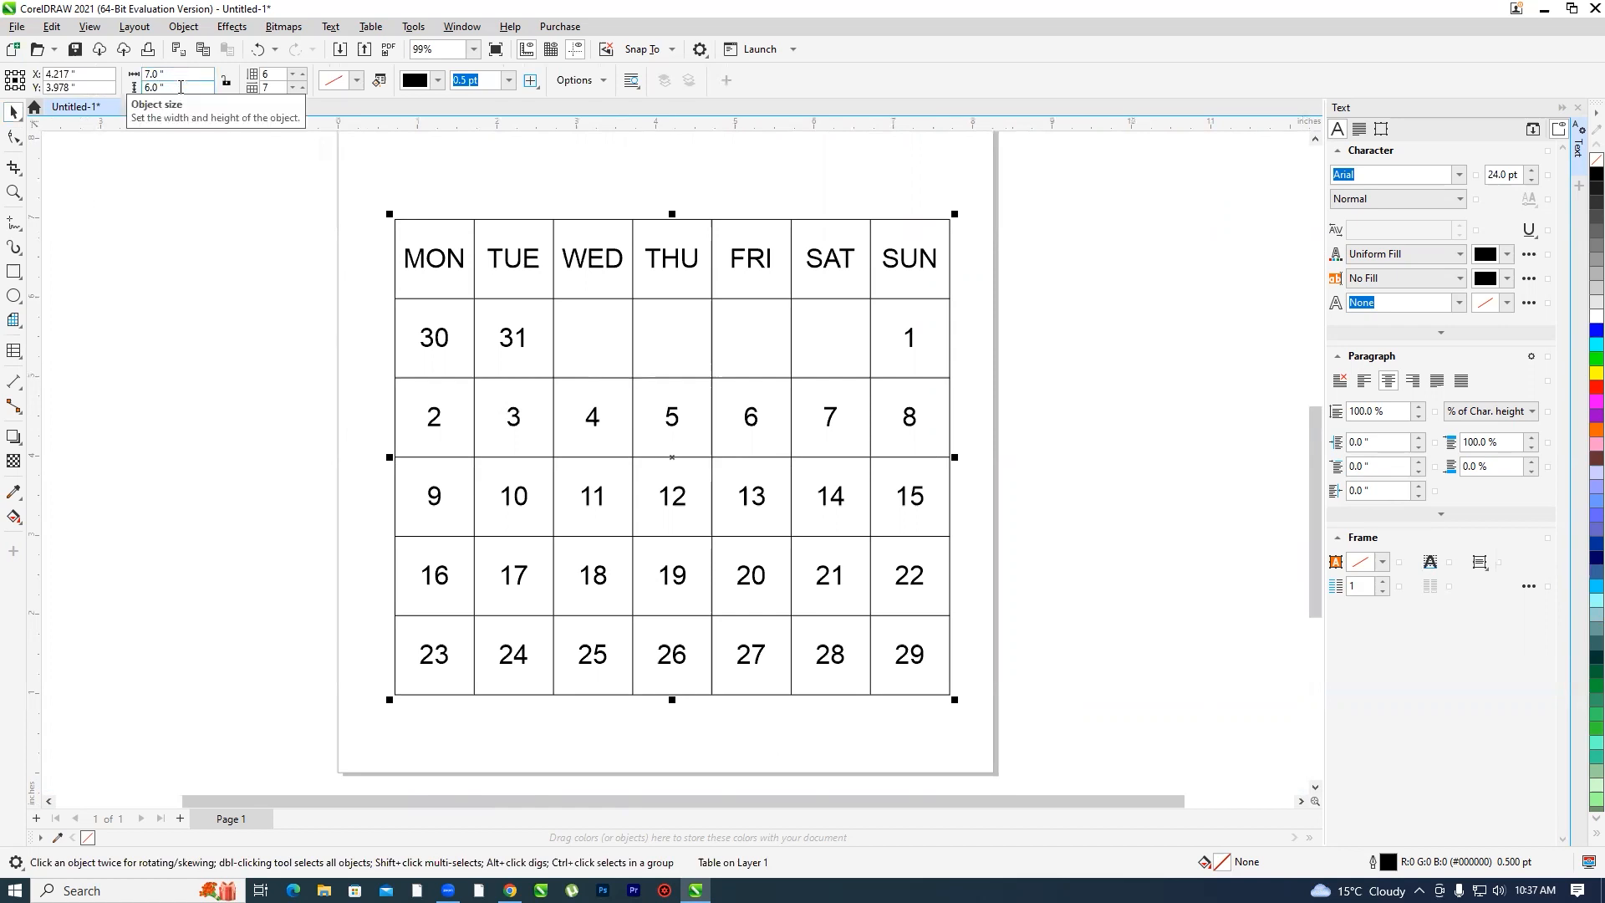
click(357, 80)
click(358, 173)
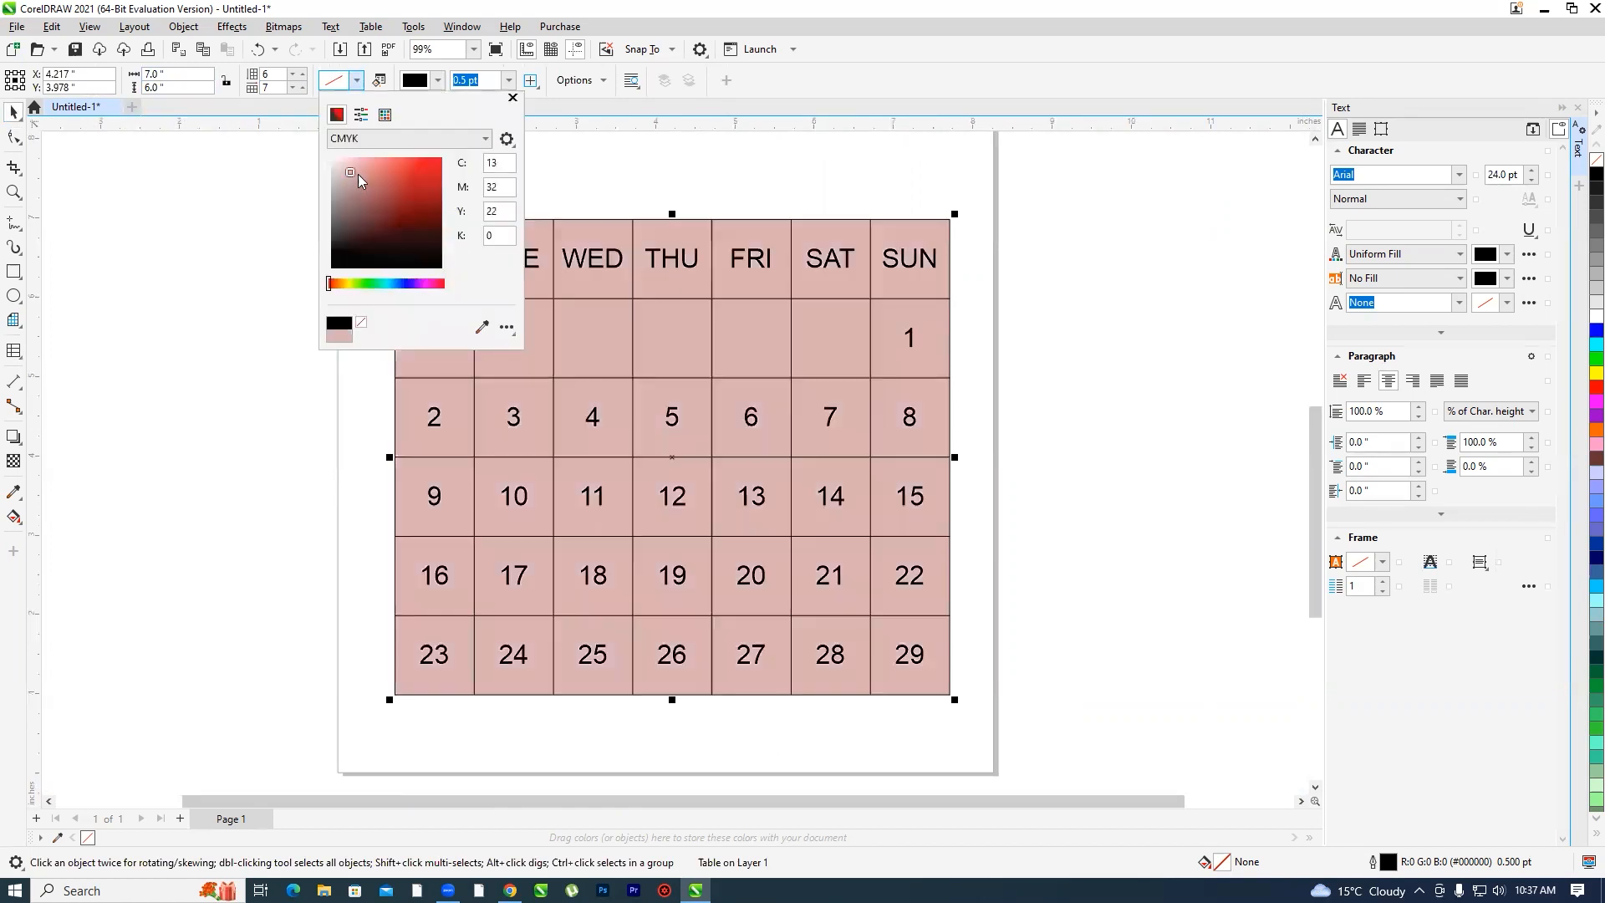
click(363, 283)
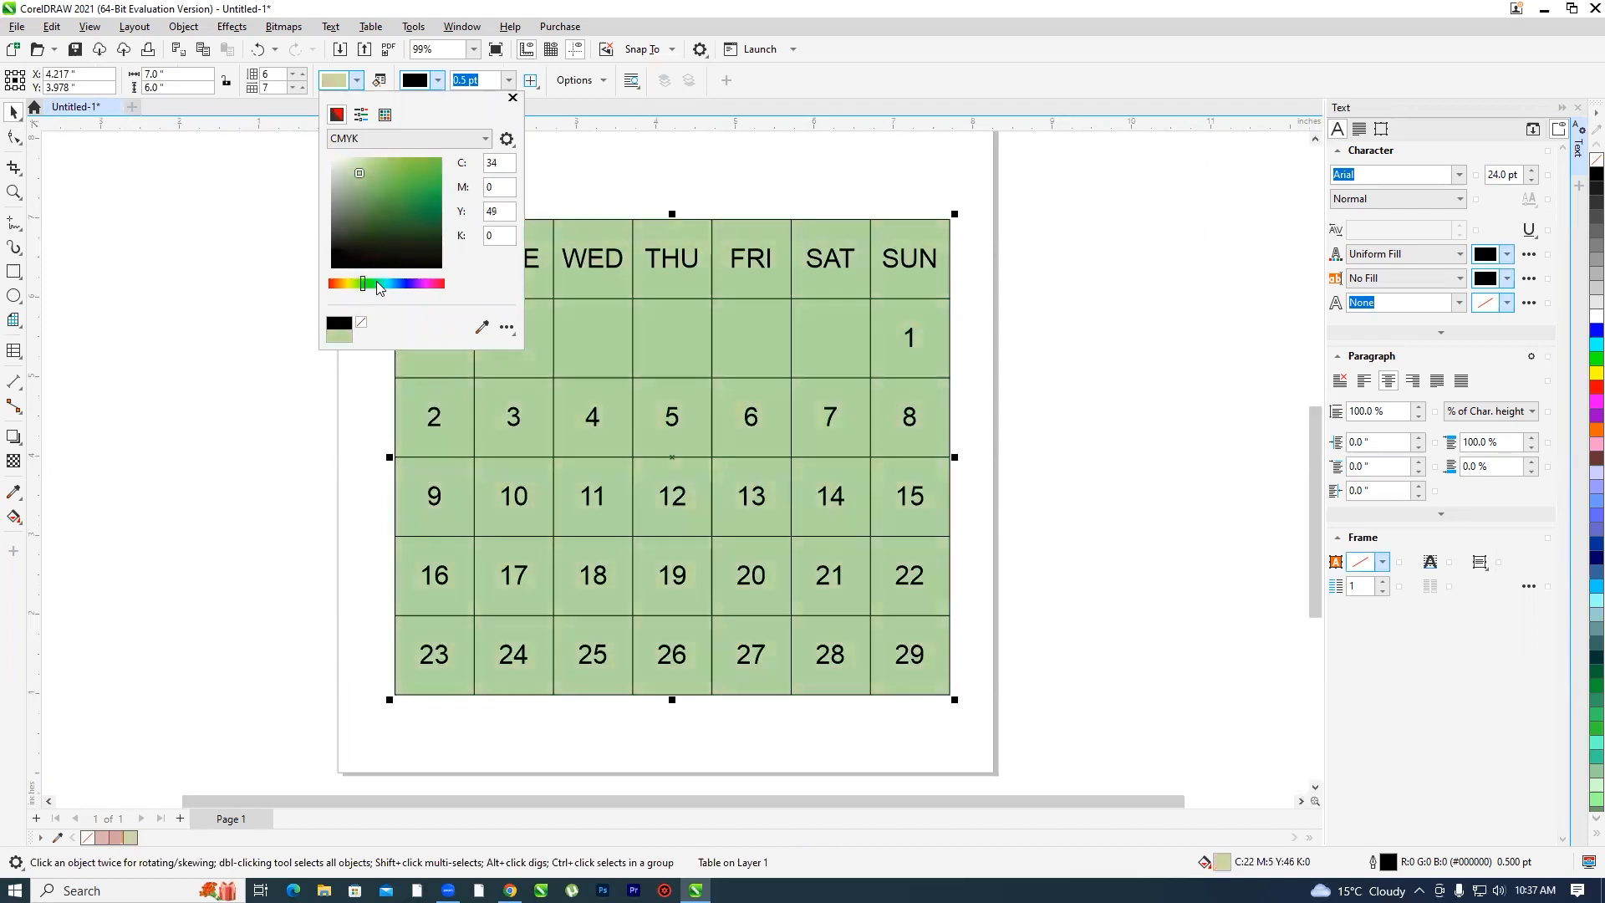
click(383, 282)
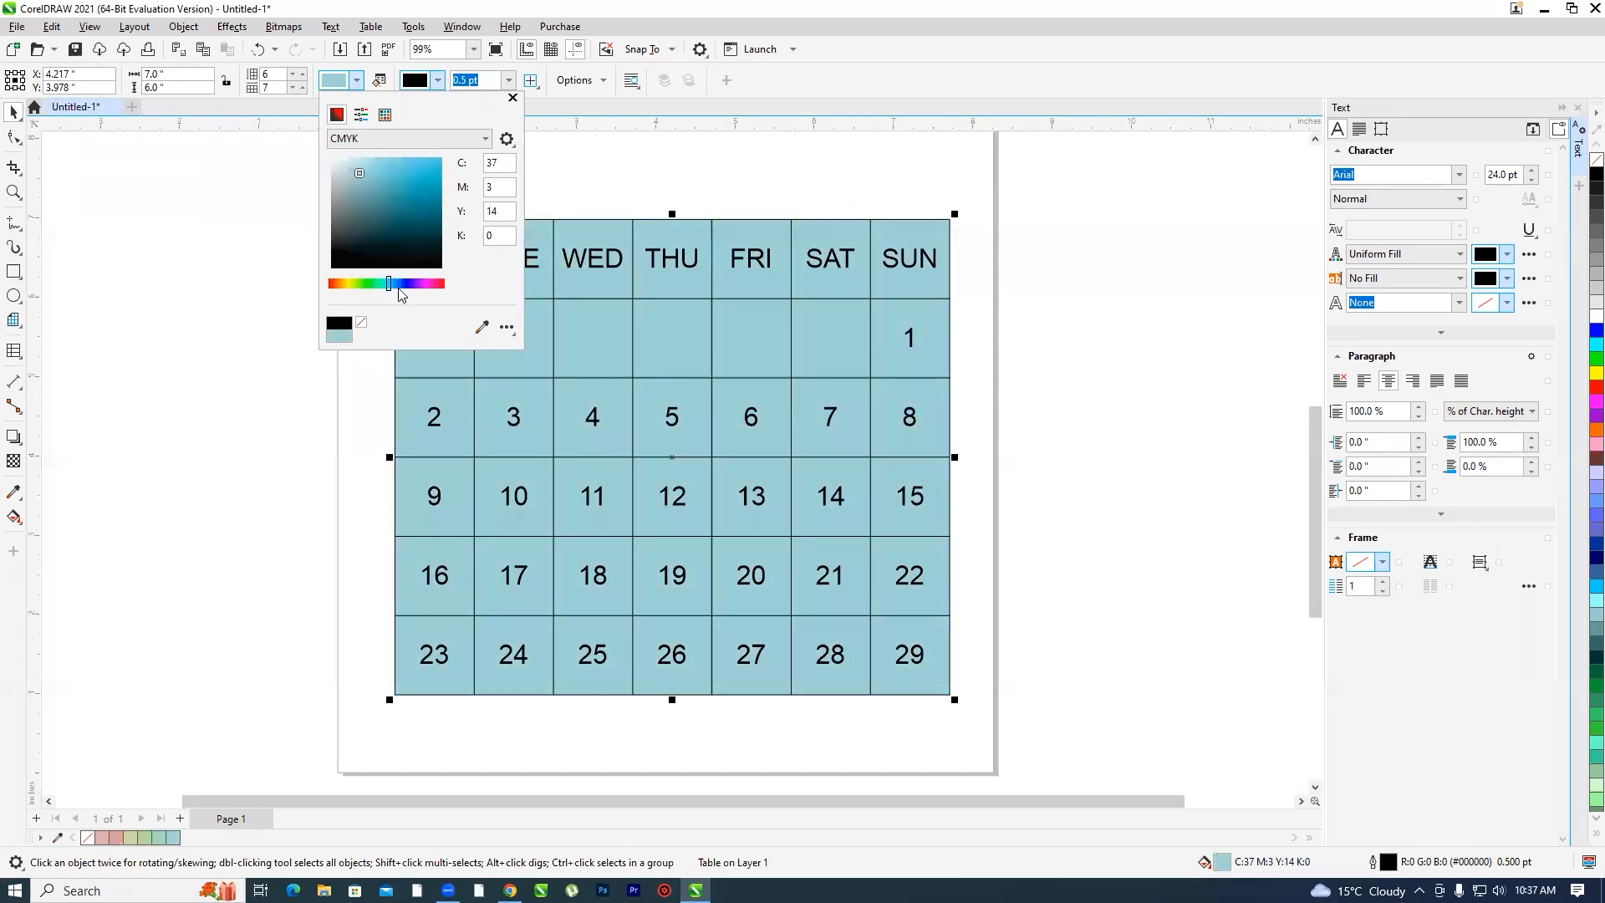
click(755, 100)
- Color the table's outside border red (C0 M100 Y100 K0), previewing a blue shade in between
click(439, 80)
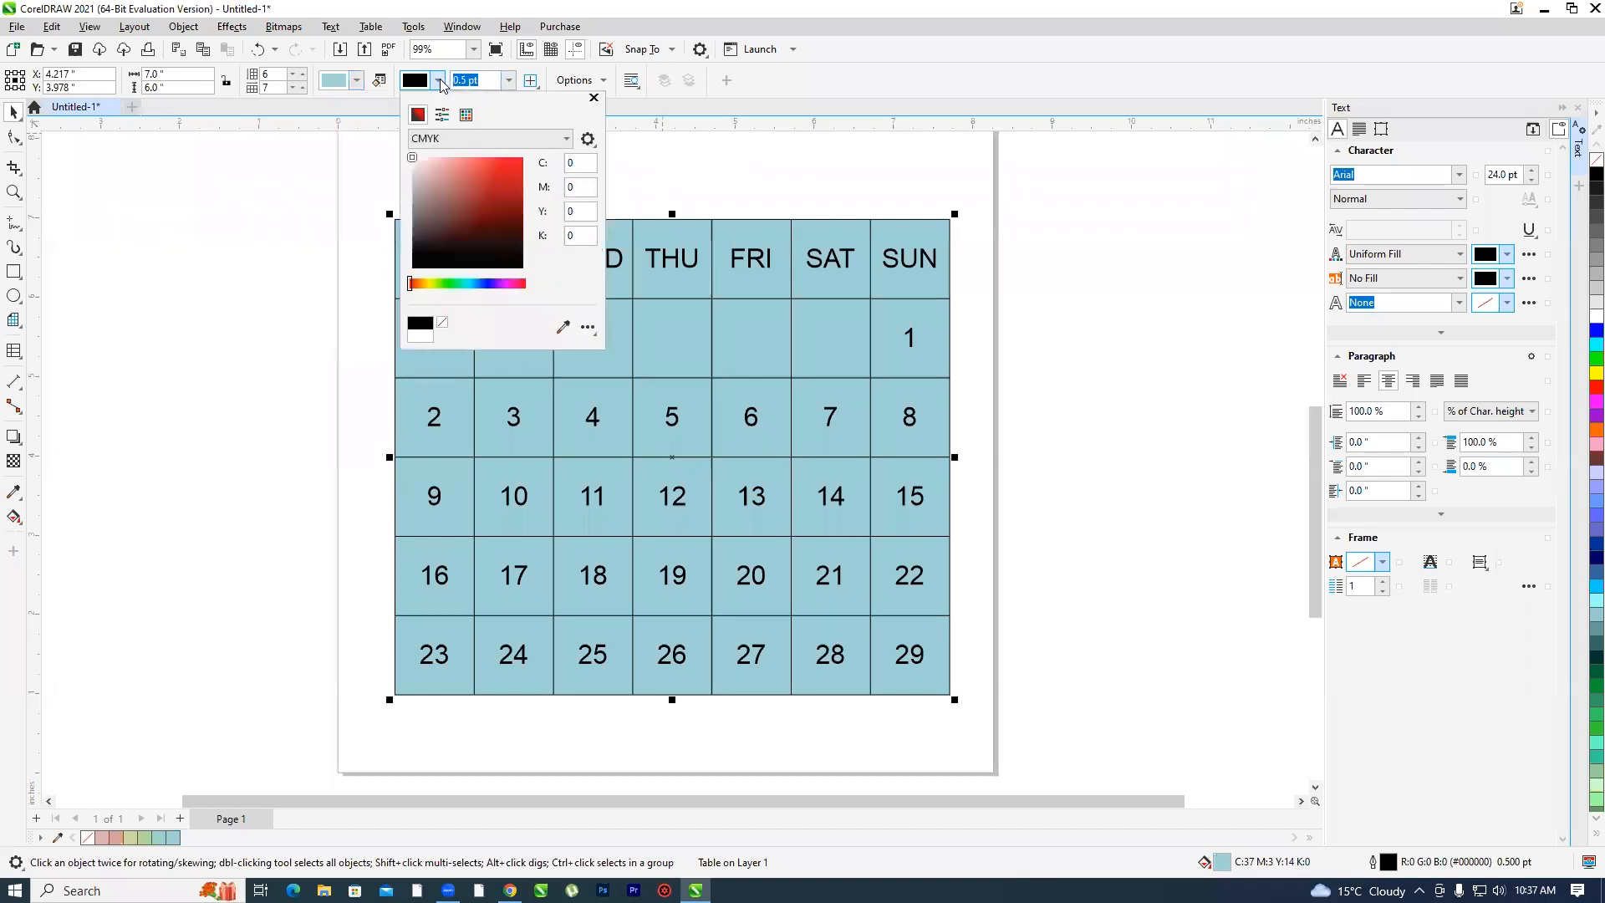
click(517, 166)
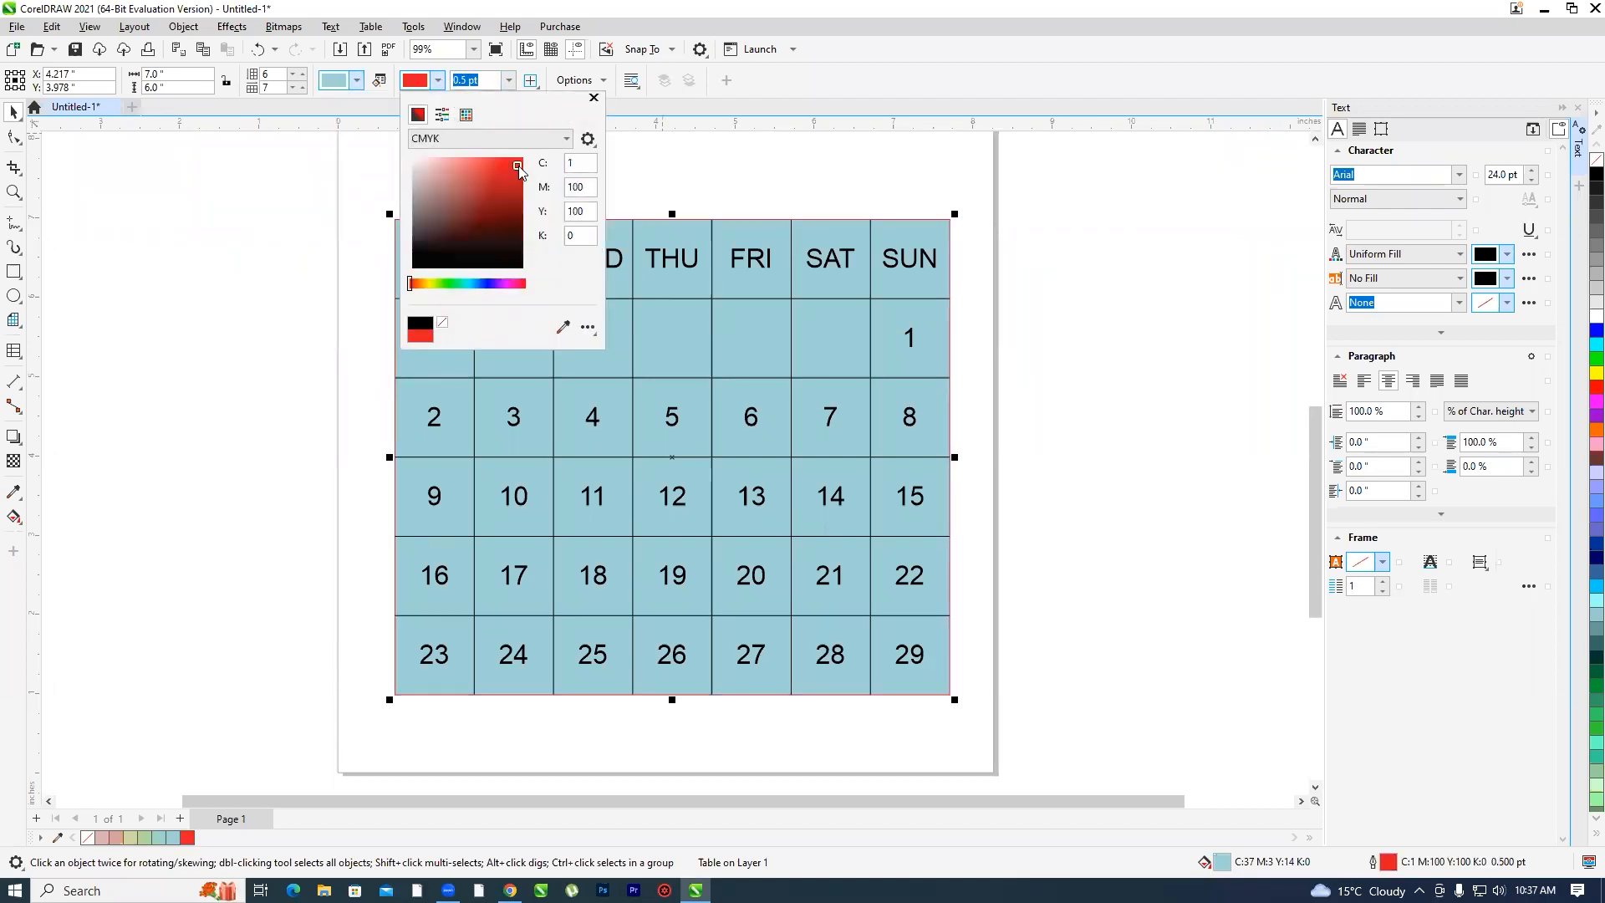
click(492, 285)
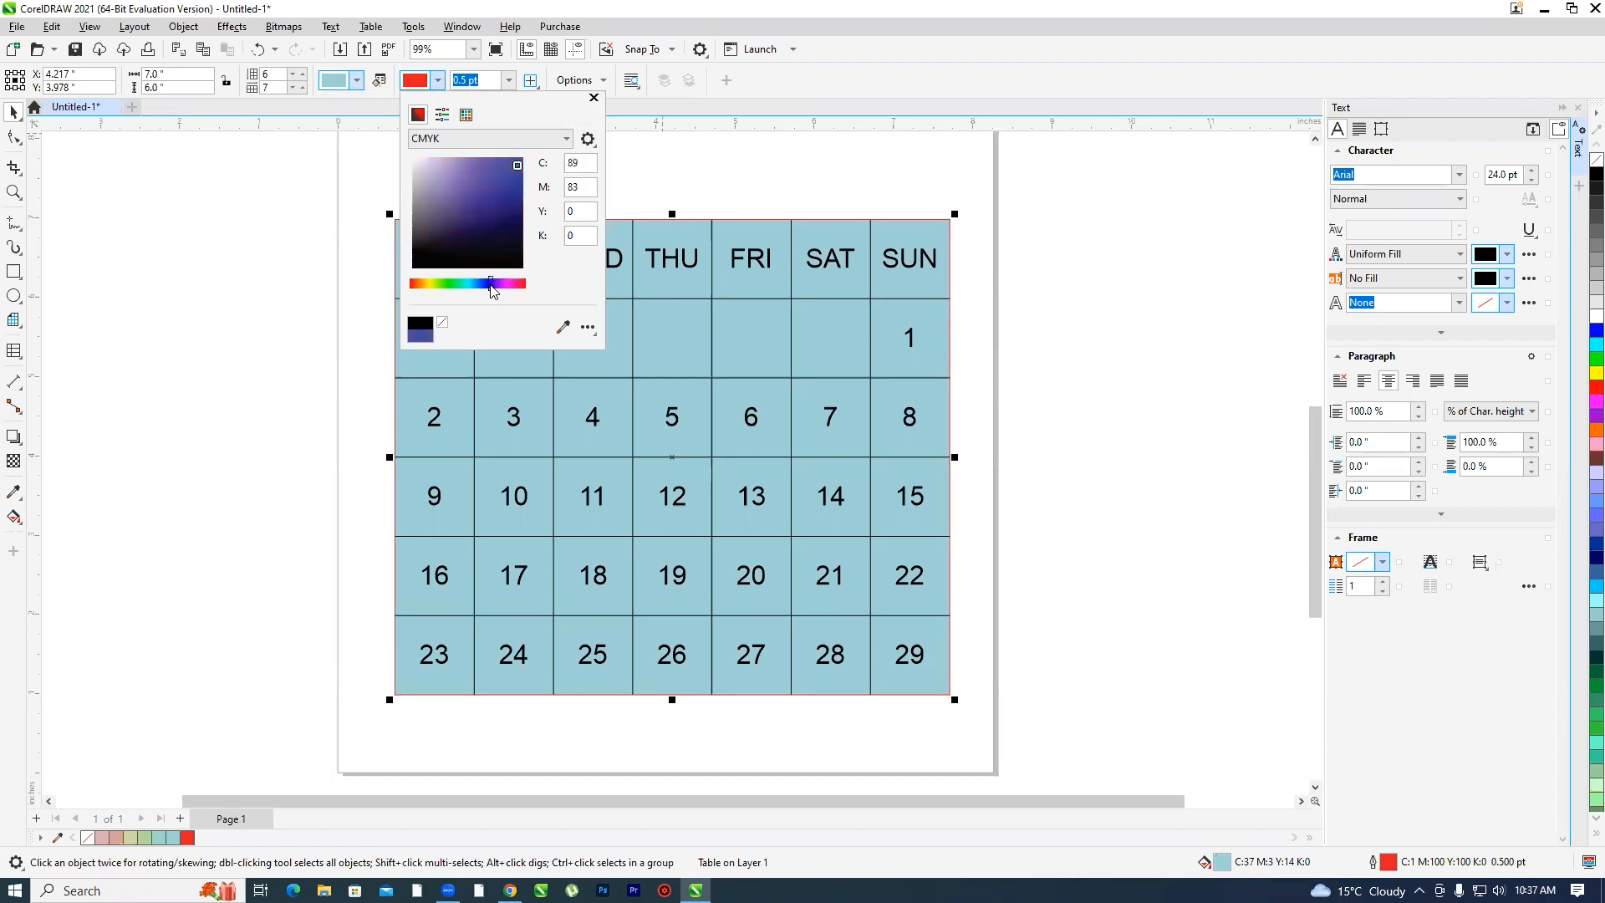
click(411, 284)
click(522, 163)
click(523, 157)
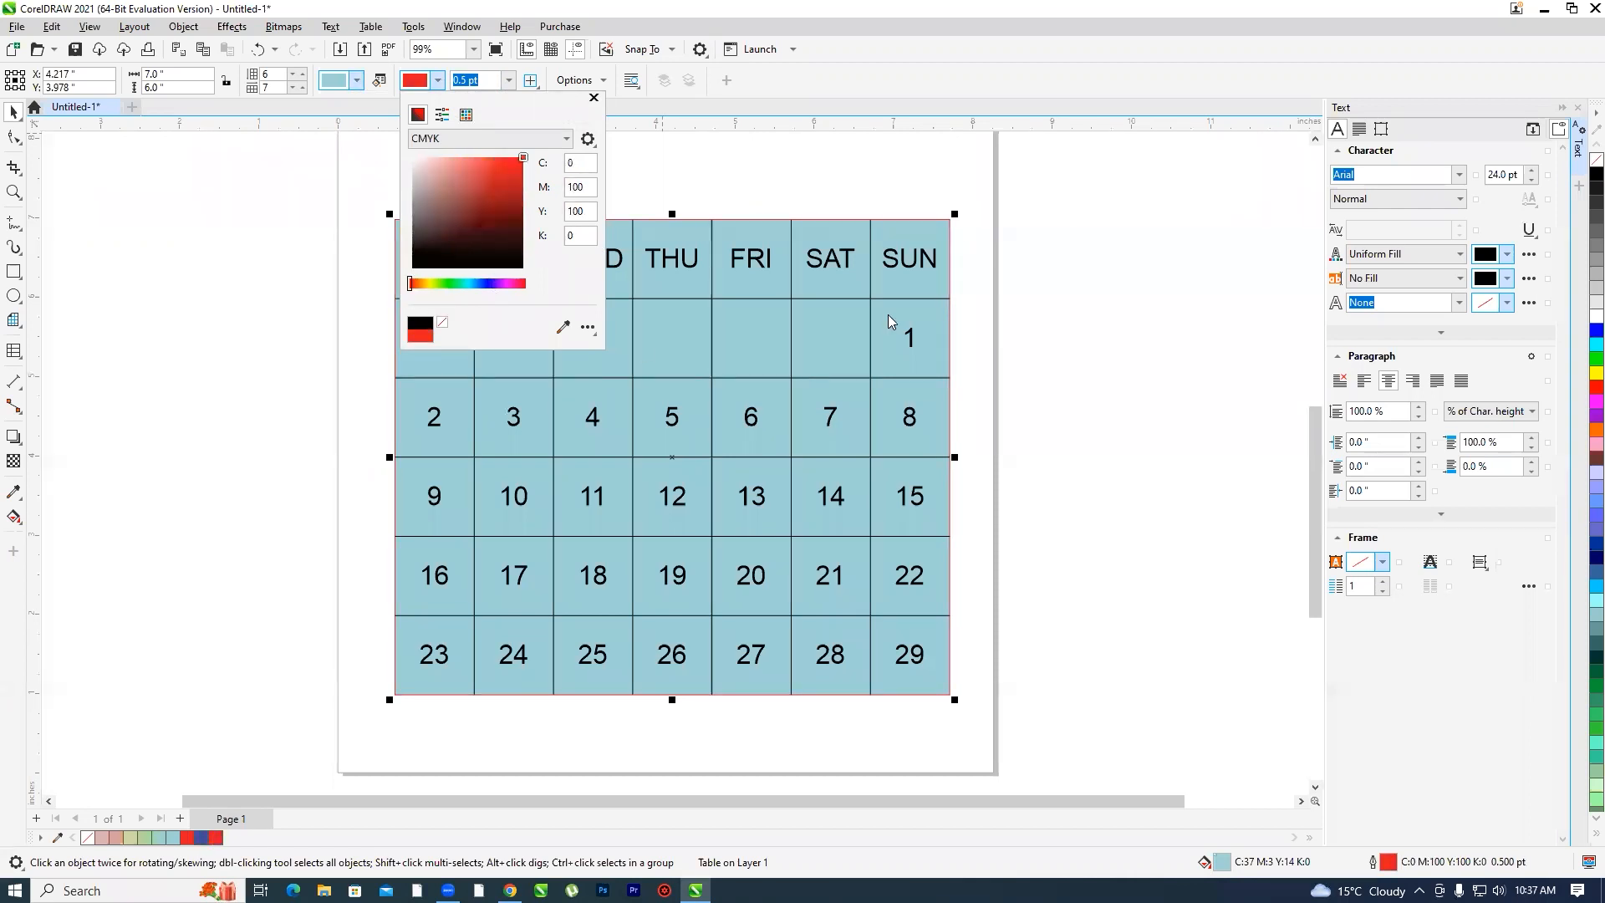
click(840, 65)
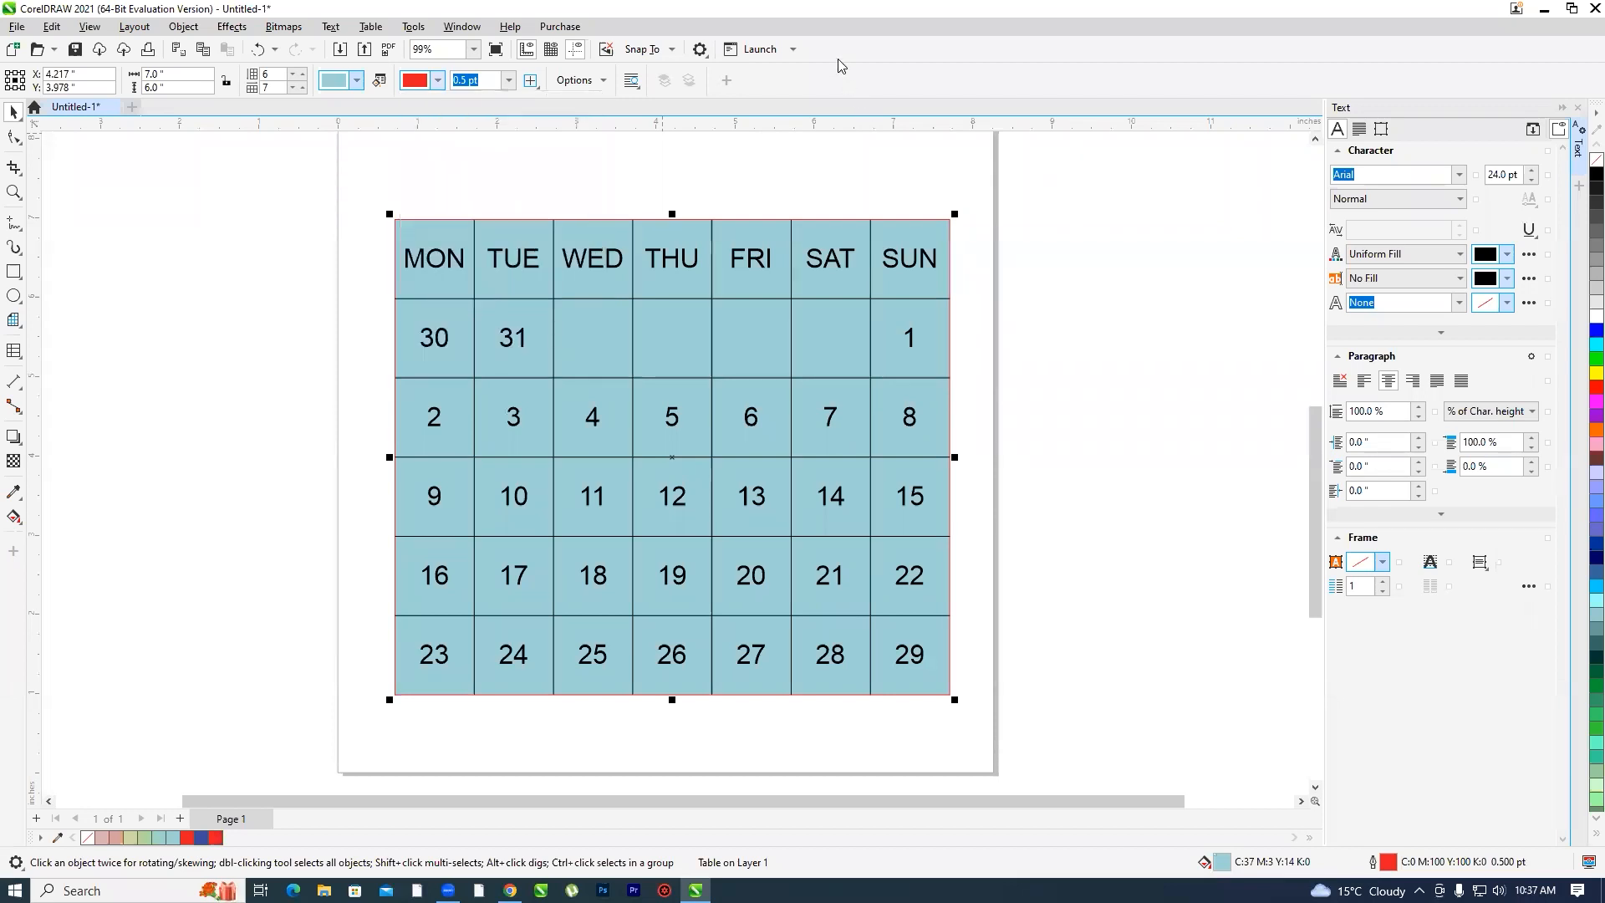
- Set the width of the table's outside border to 2 pt
scroll(392, 200, up, 5)
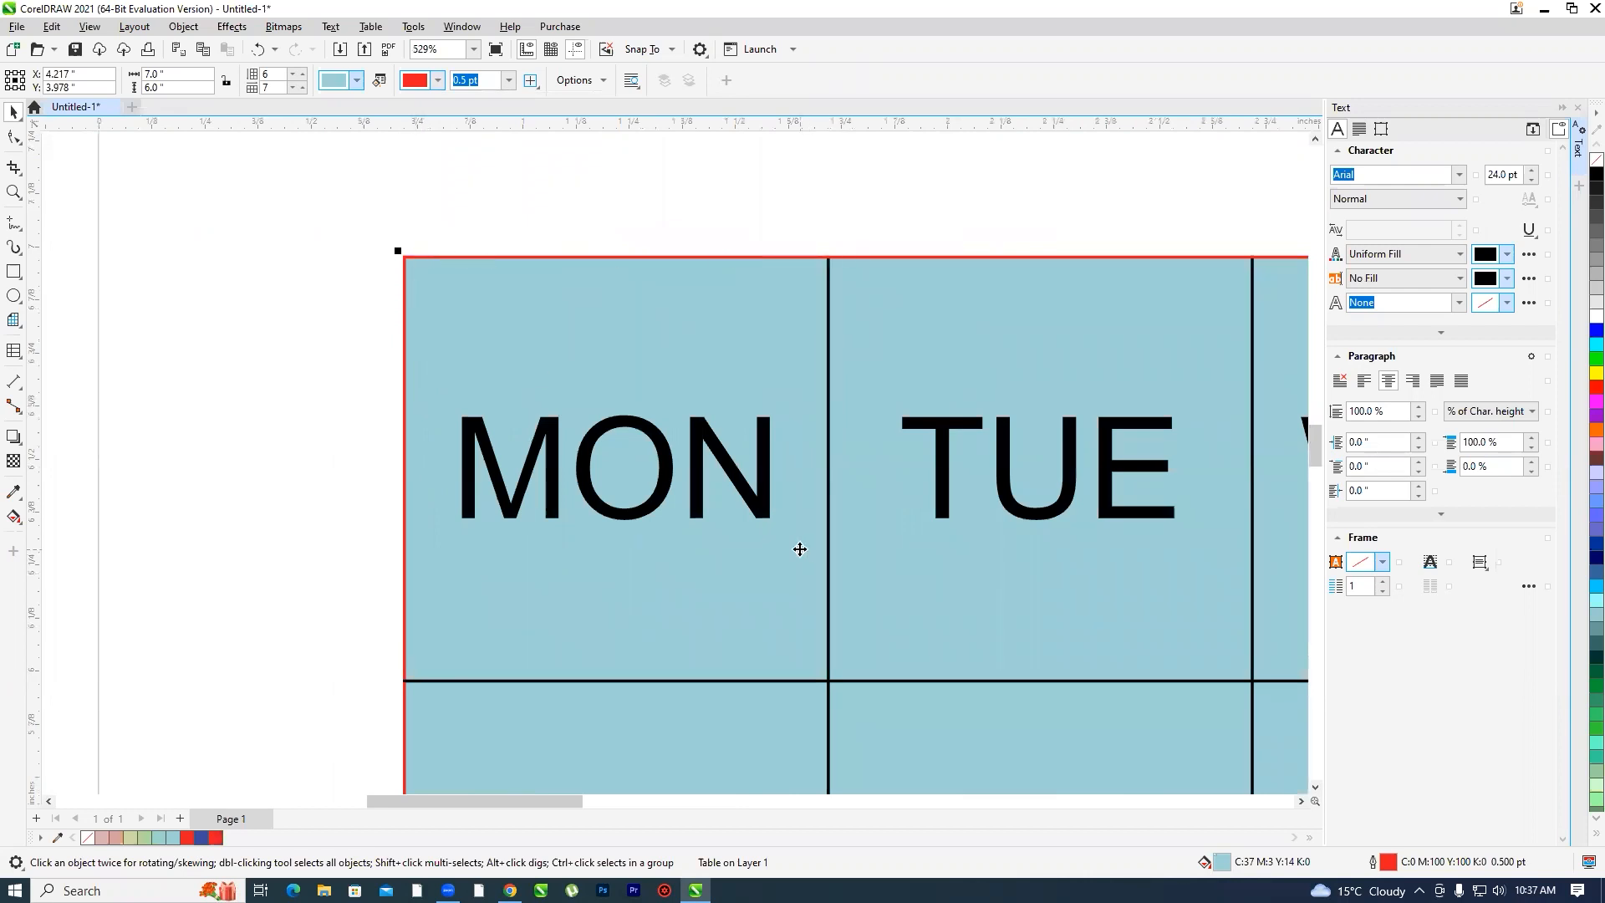
click(490, 81)
drag(488, 81, 402, 99)
text(2)
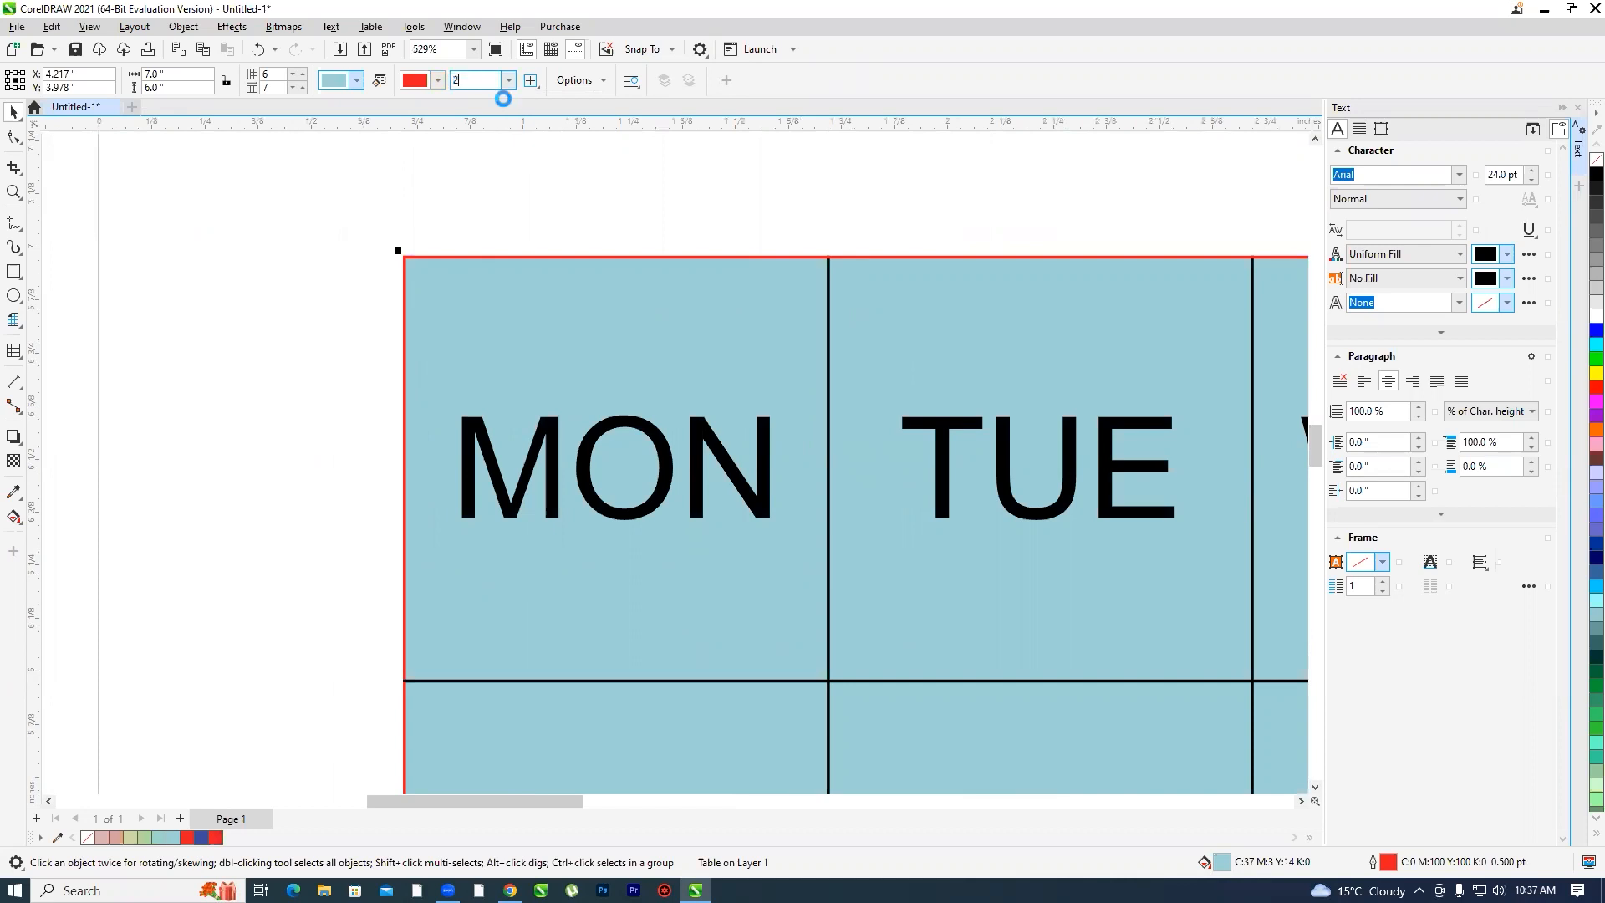
key(Return)
scroll(535, 432, down, 6)
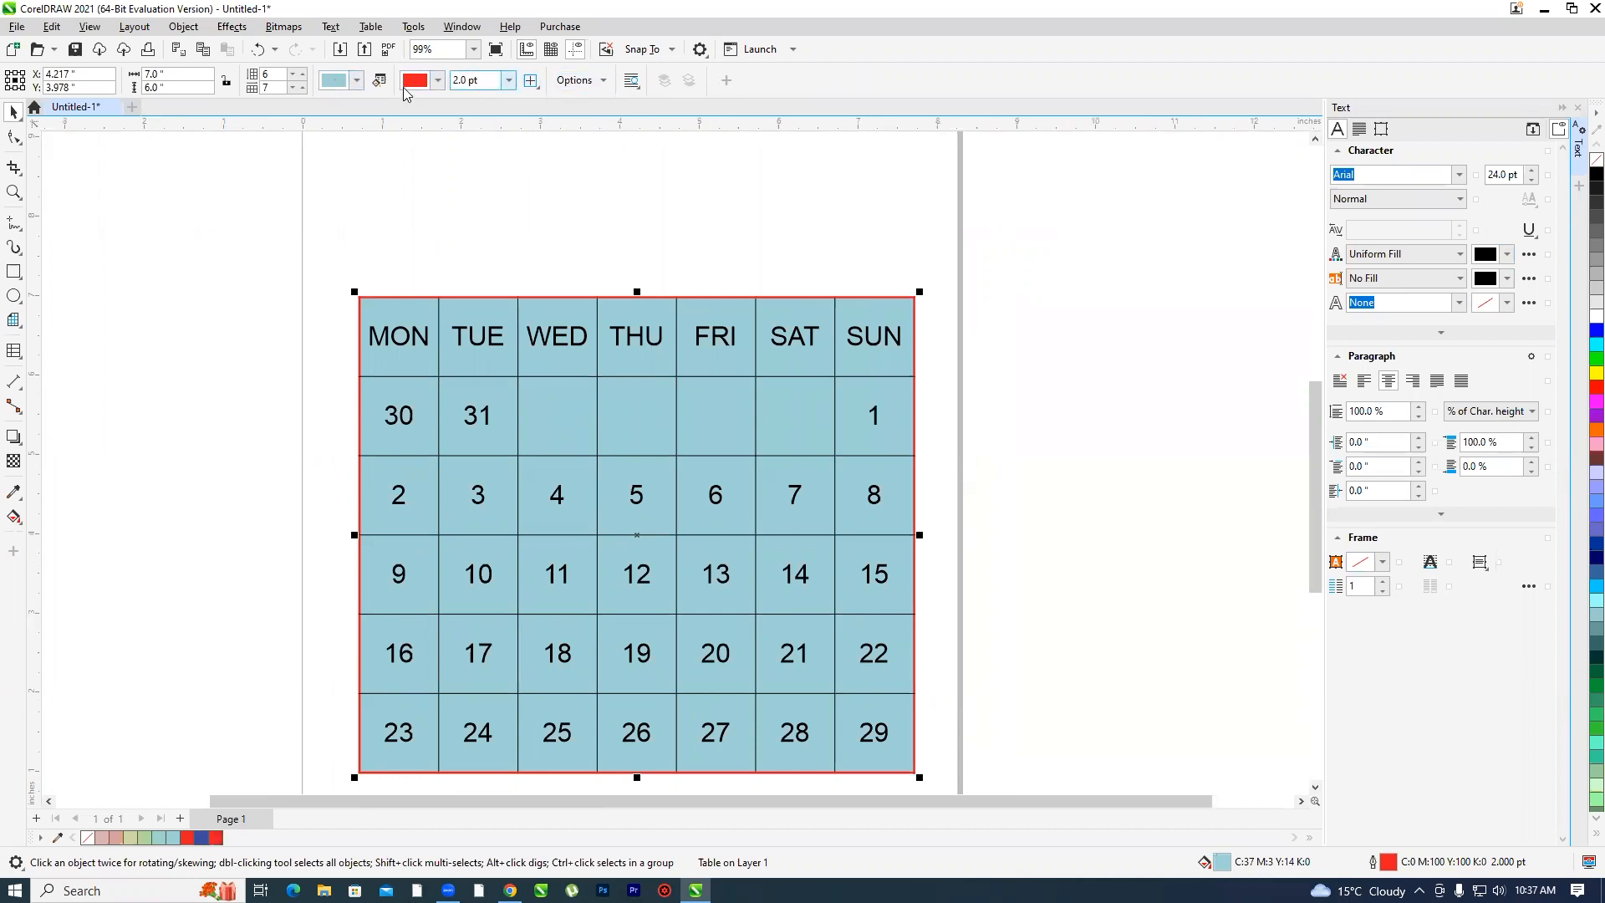
- Switch the border selection to All and set the width of all table borders to 3 pt
click(531, 83)
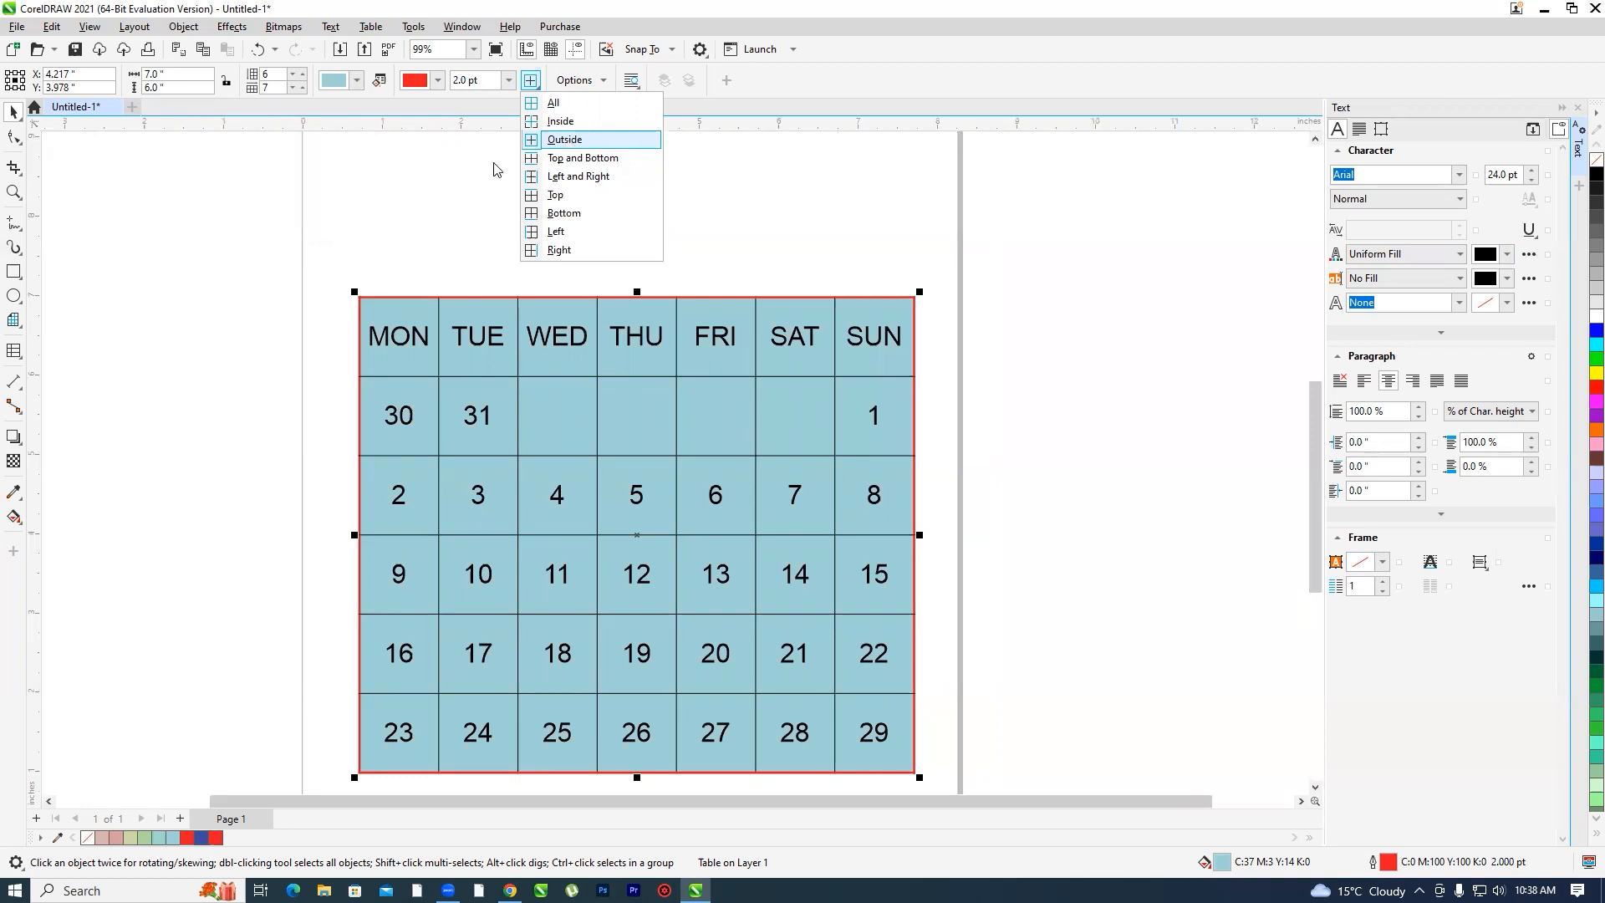
click(564, 107)
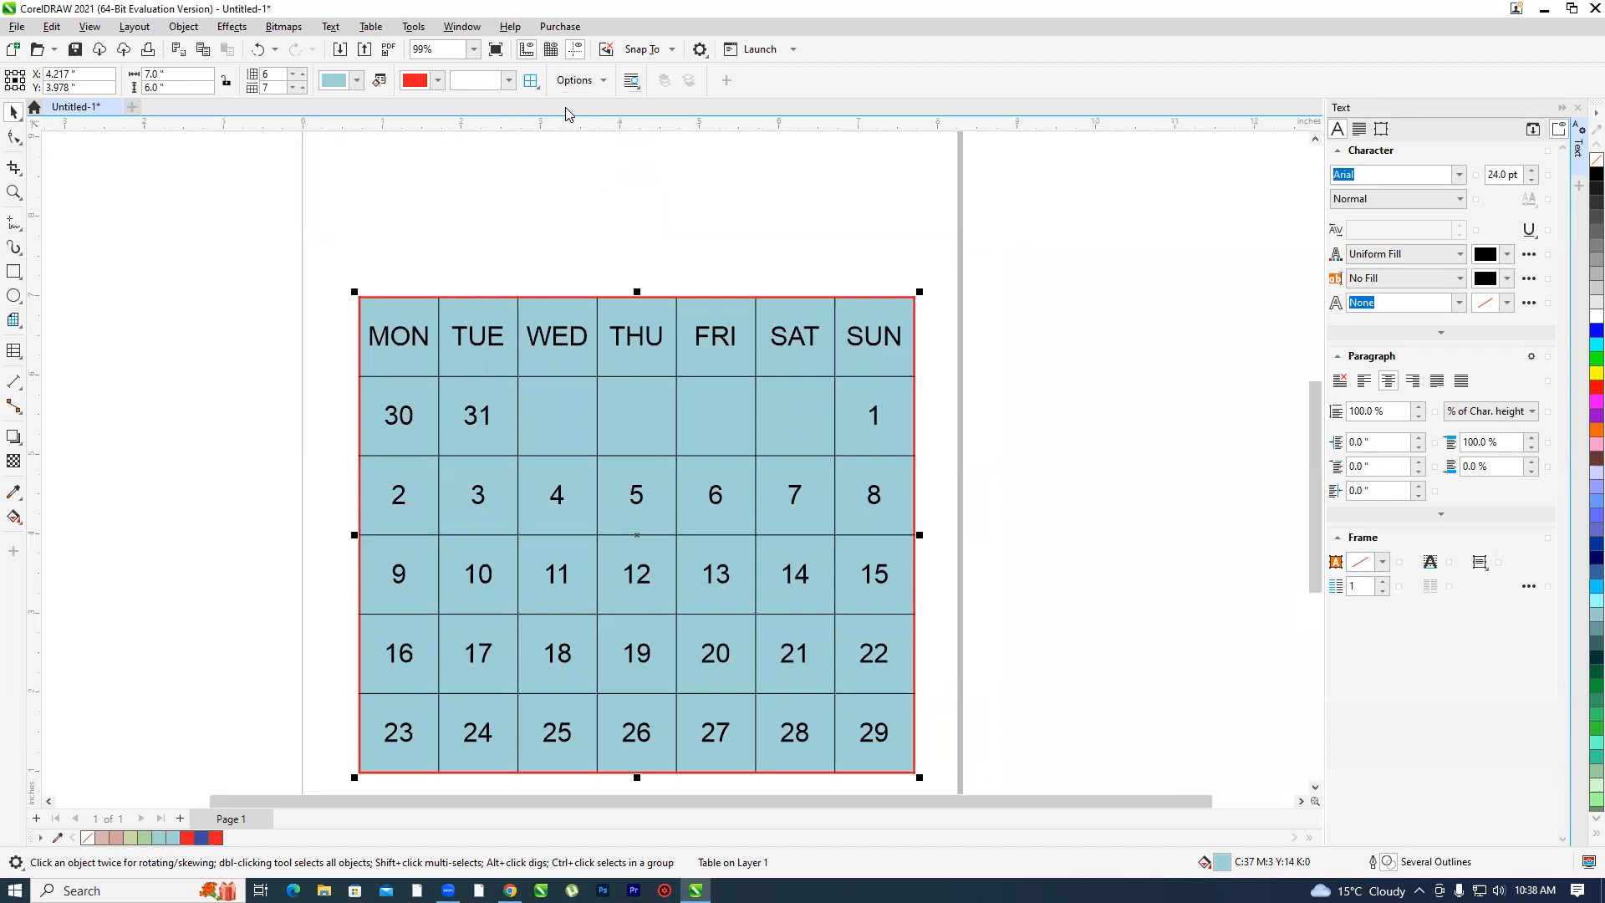
click(506, 82)
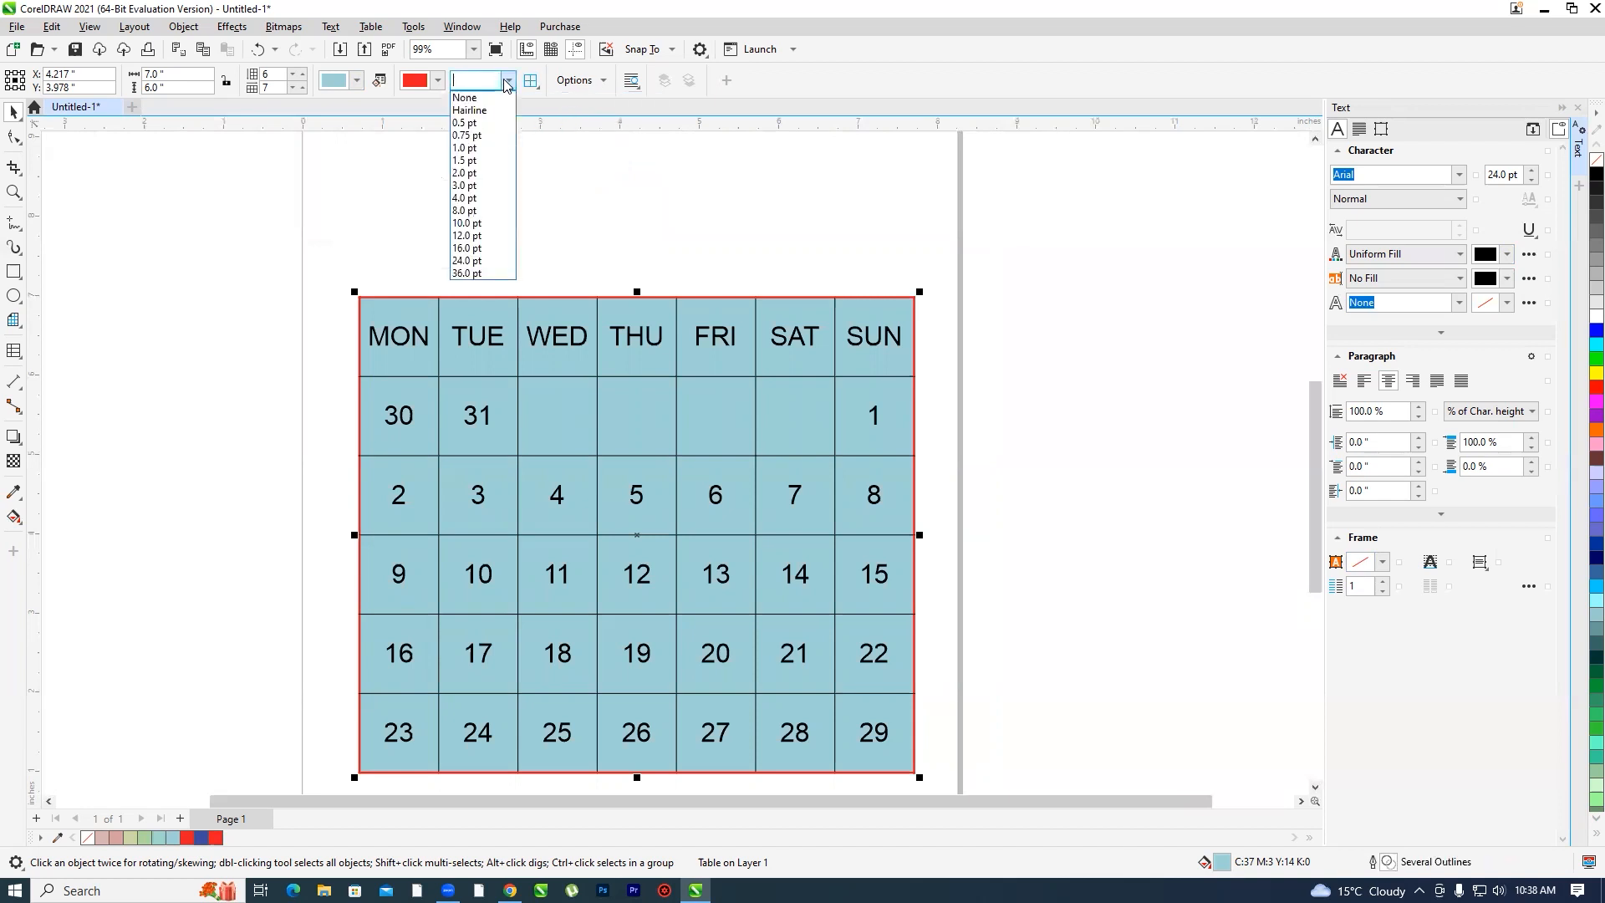
click(465, 185)
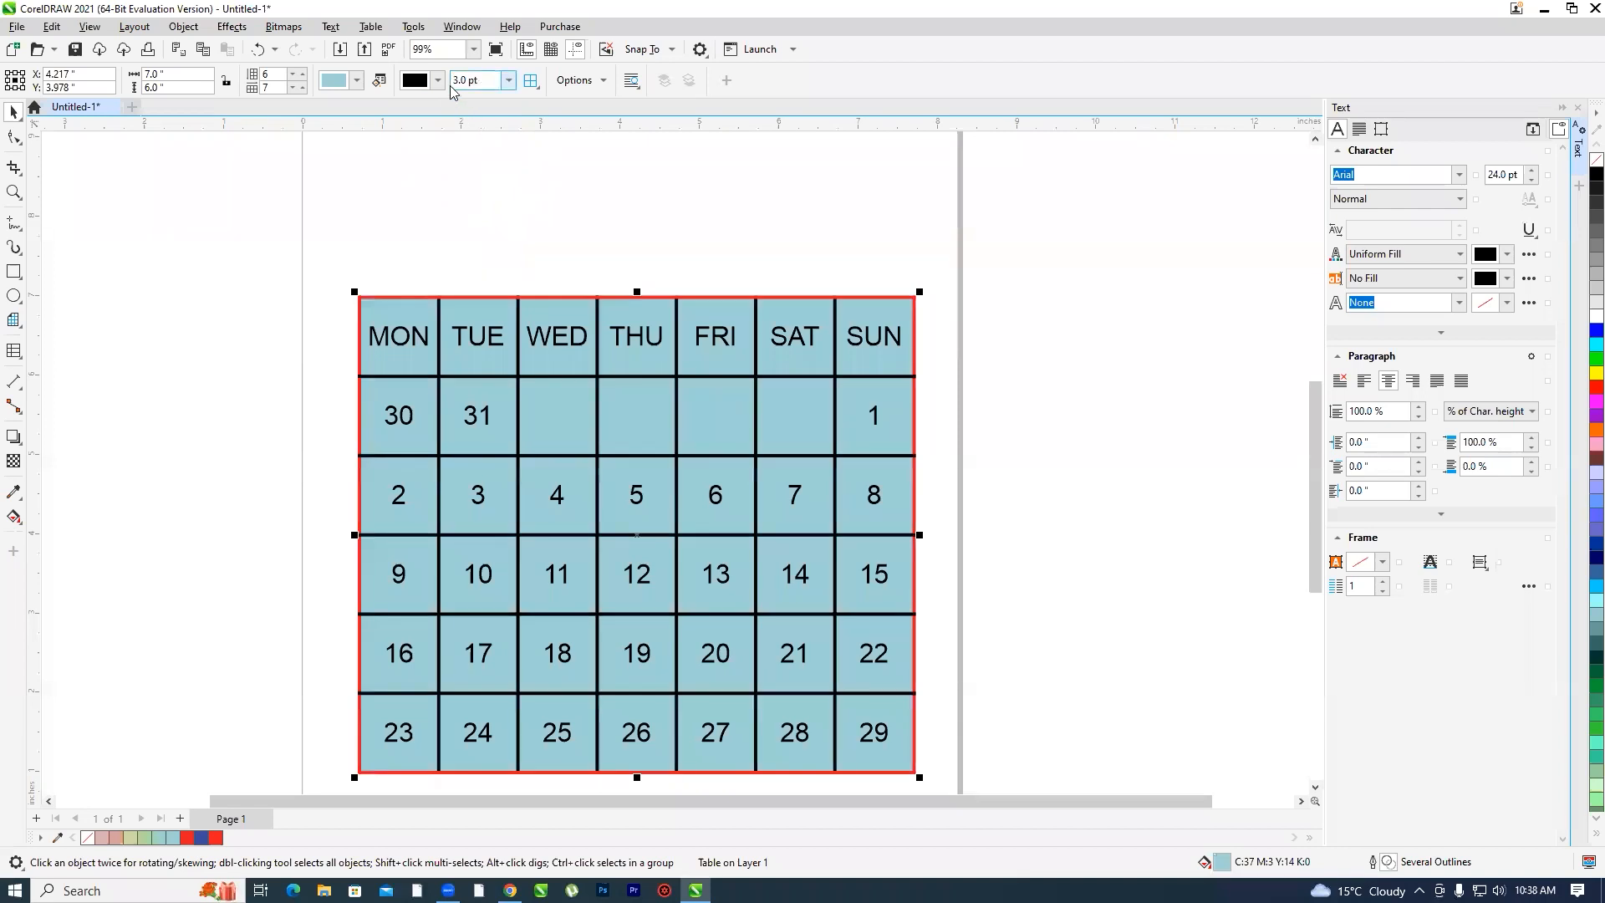
- Color all table borders red (C0 M100 Y100 K0), trying white and black in between
click(438, 81)
click(504, 176)
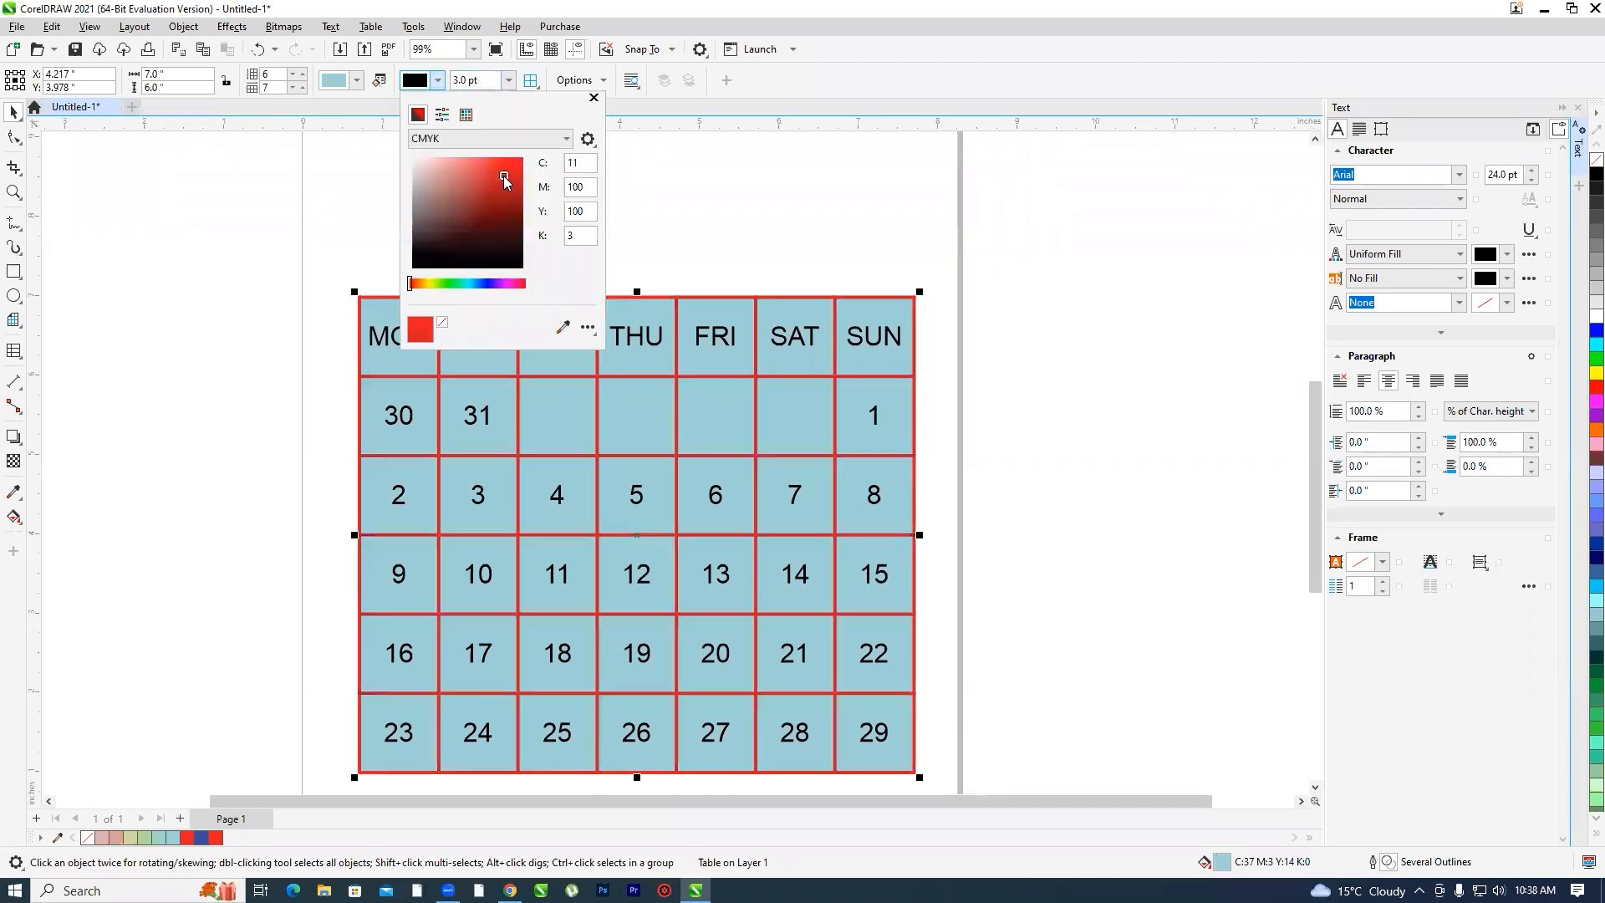
mouse_move(504, 177)
mouse_down()
mouse_move(479, 212)
mouse_move(380, 146)
mouse_up()
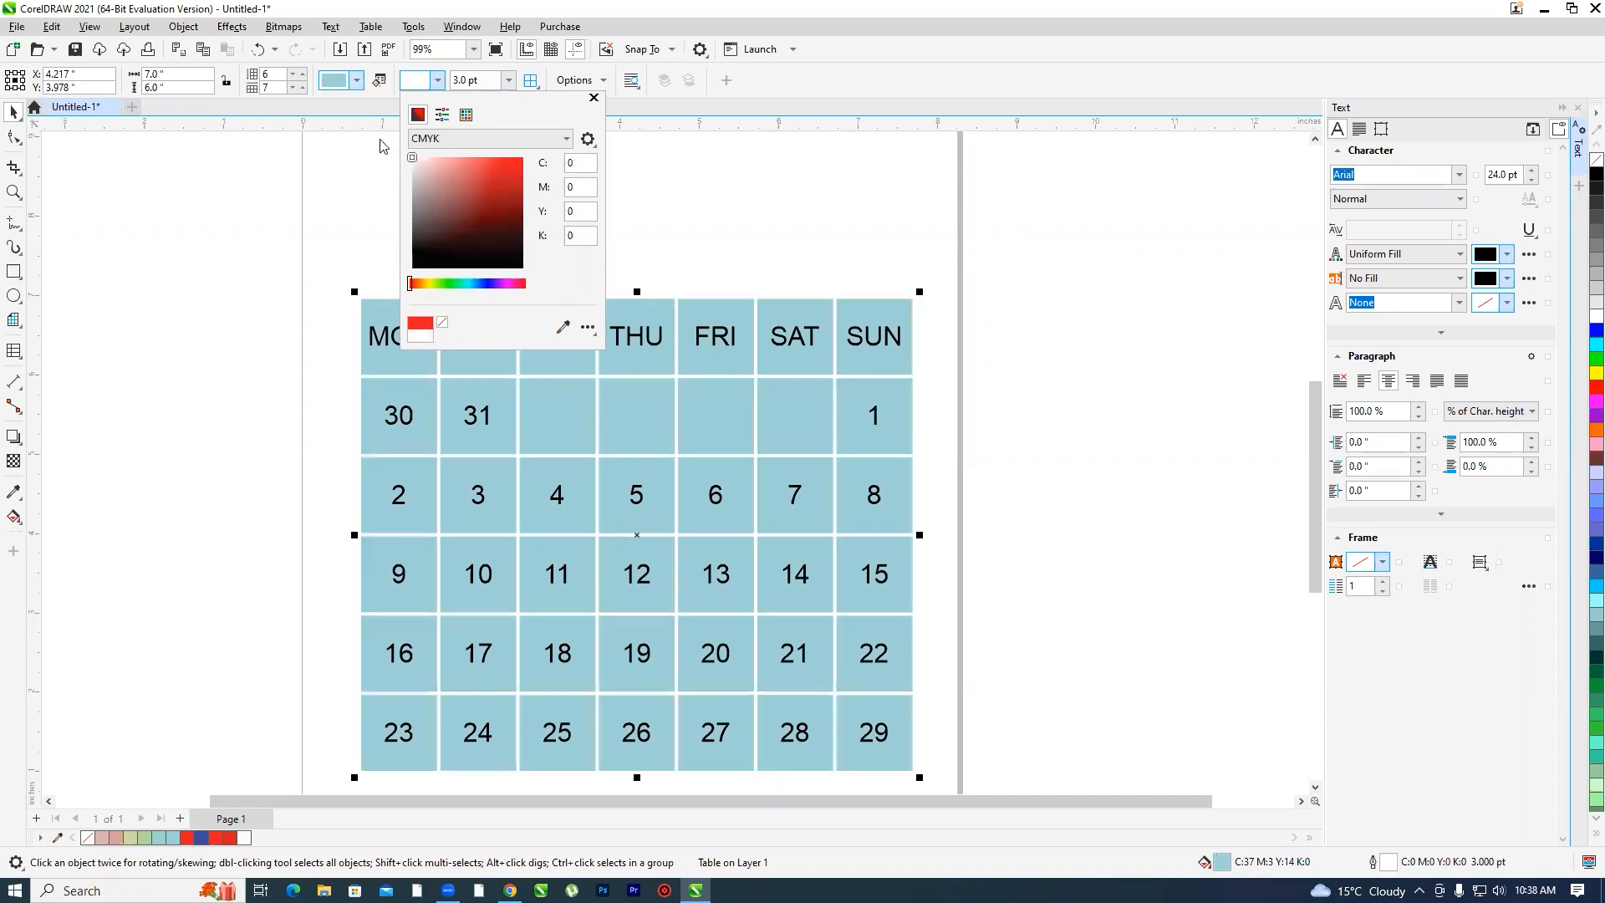
drag(428, 255, 415, 285)
drag(429, 190, 348, 112)
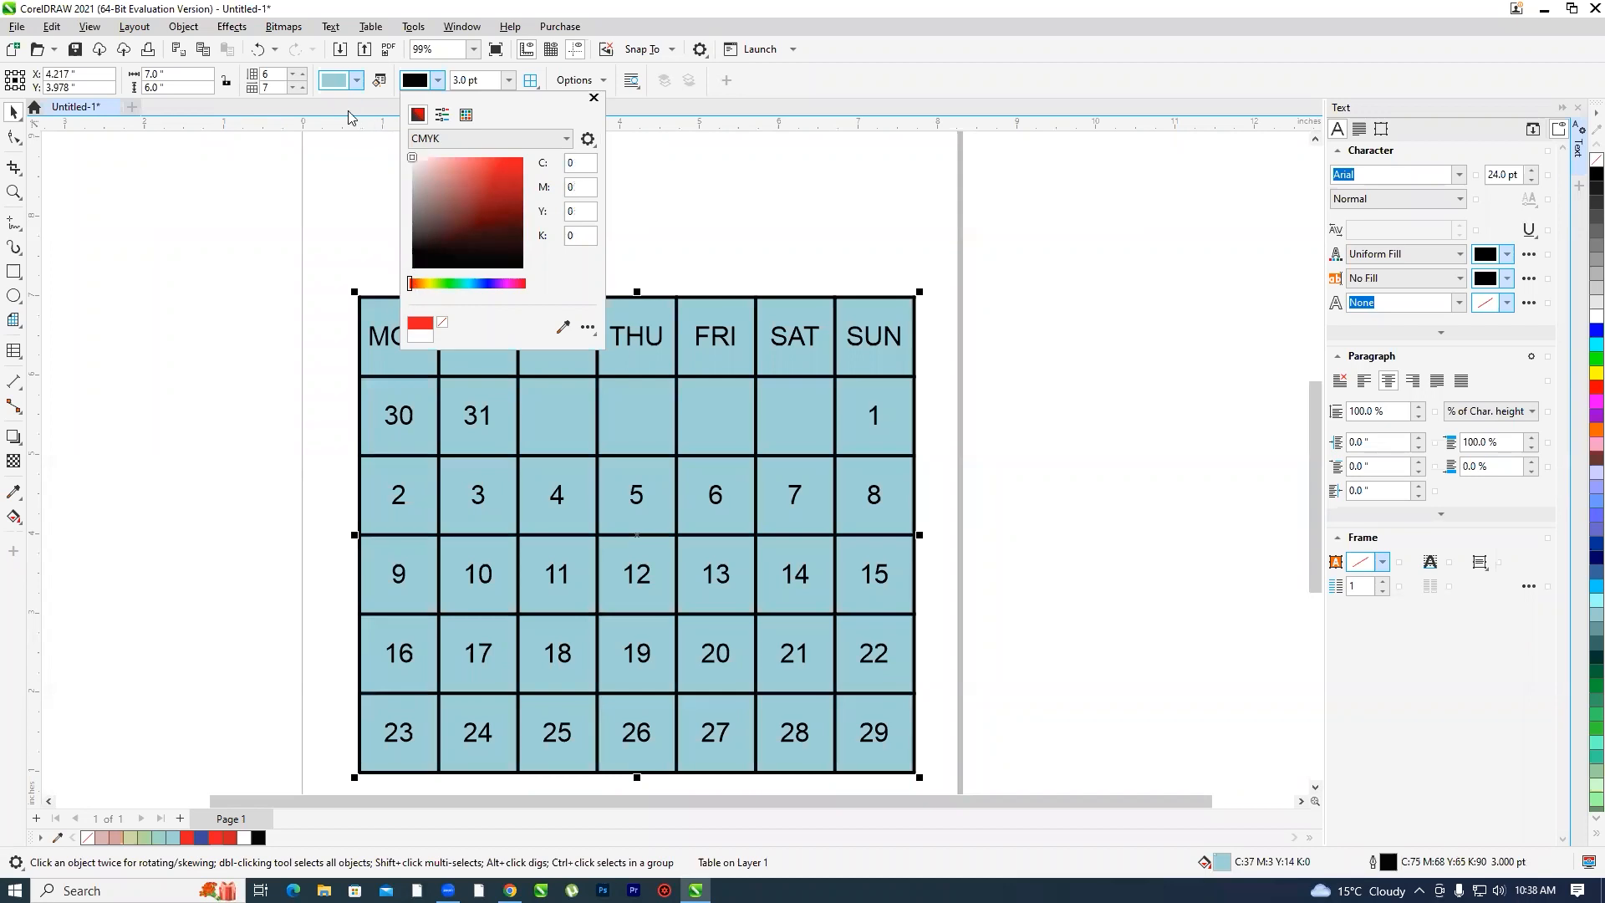
click(523, 157)
click(826, 80)
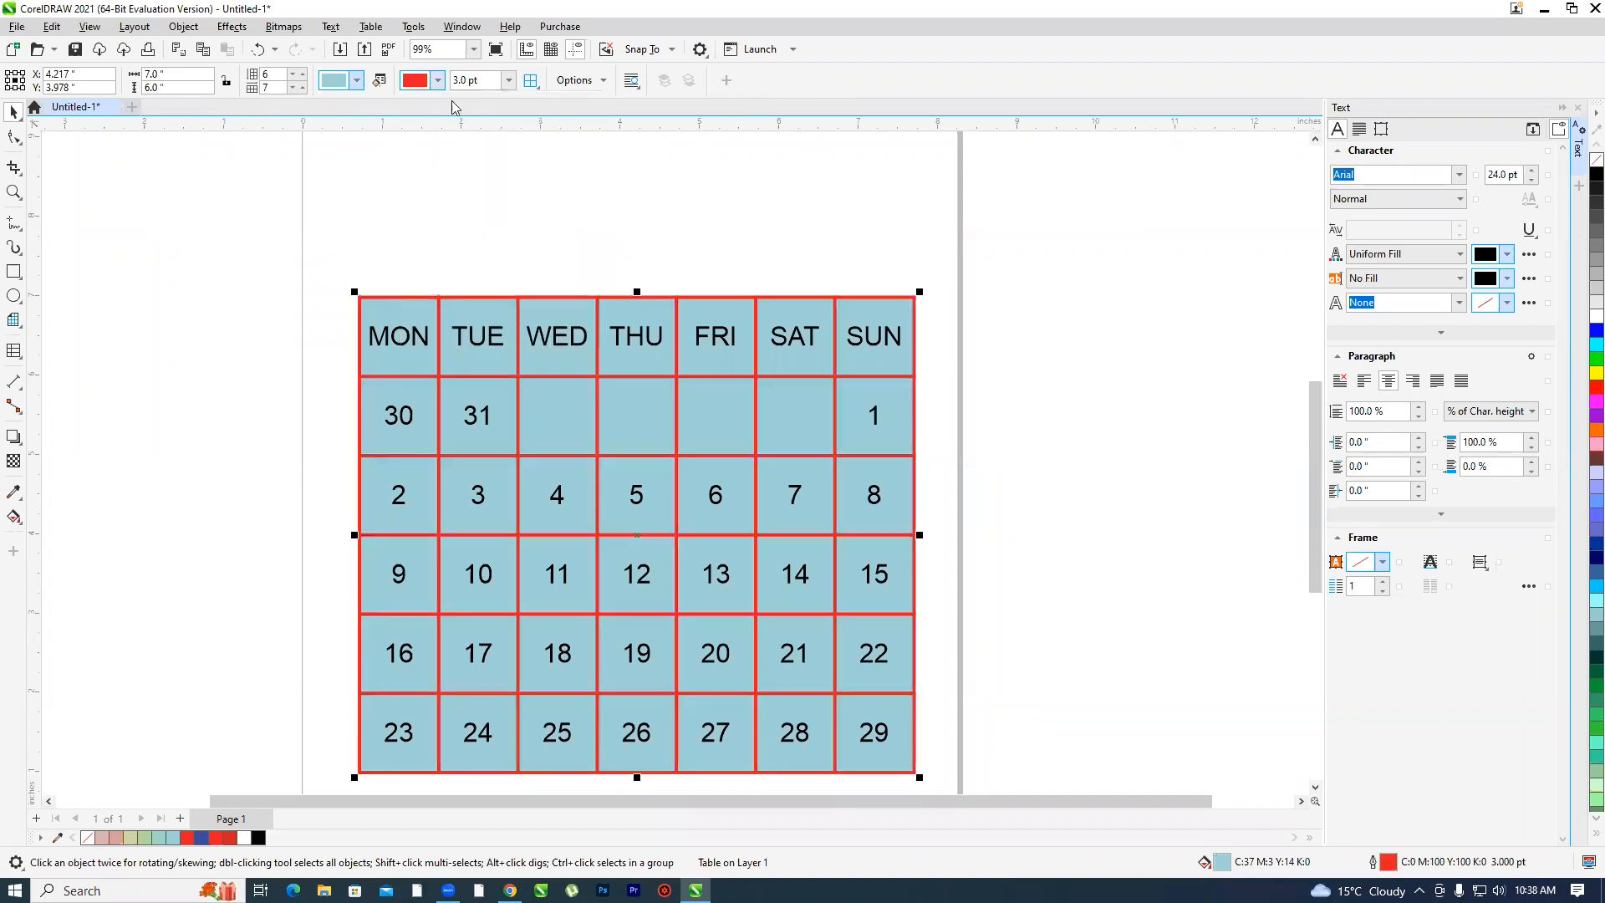
- Review the table's border selection choices and the table options for automatic cell resizing and separated cell borders
click(534, 85)
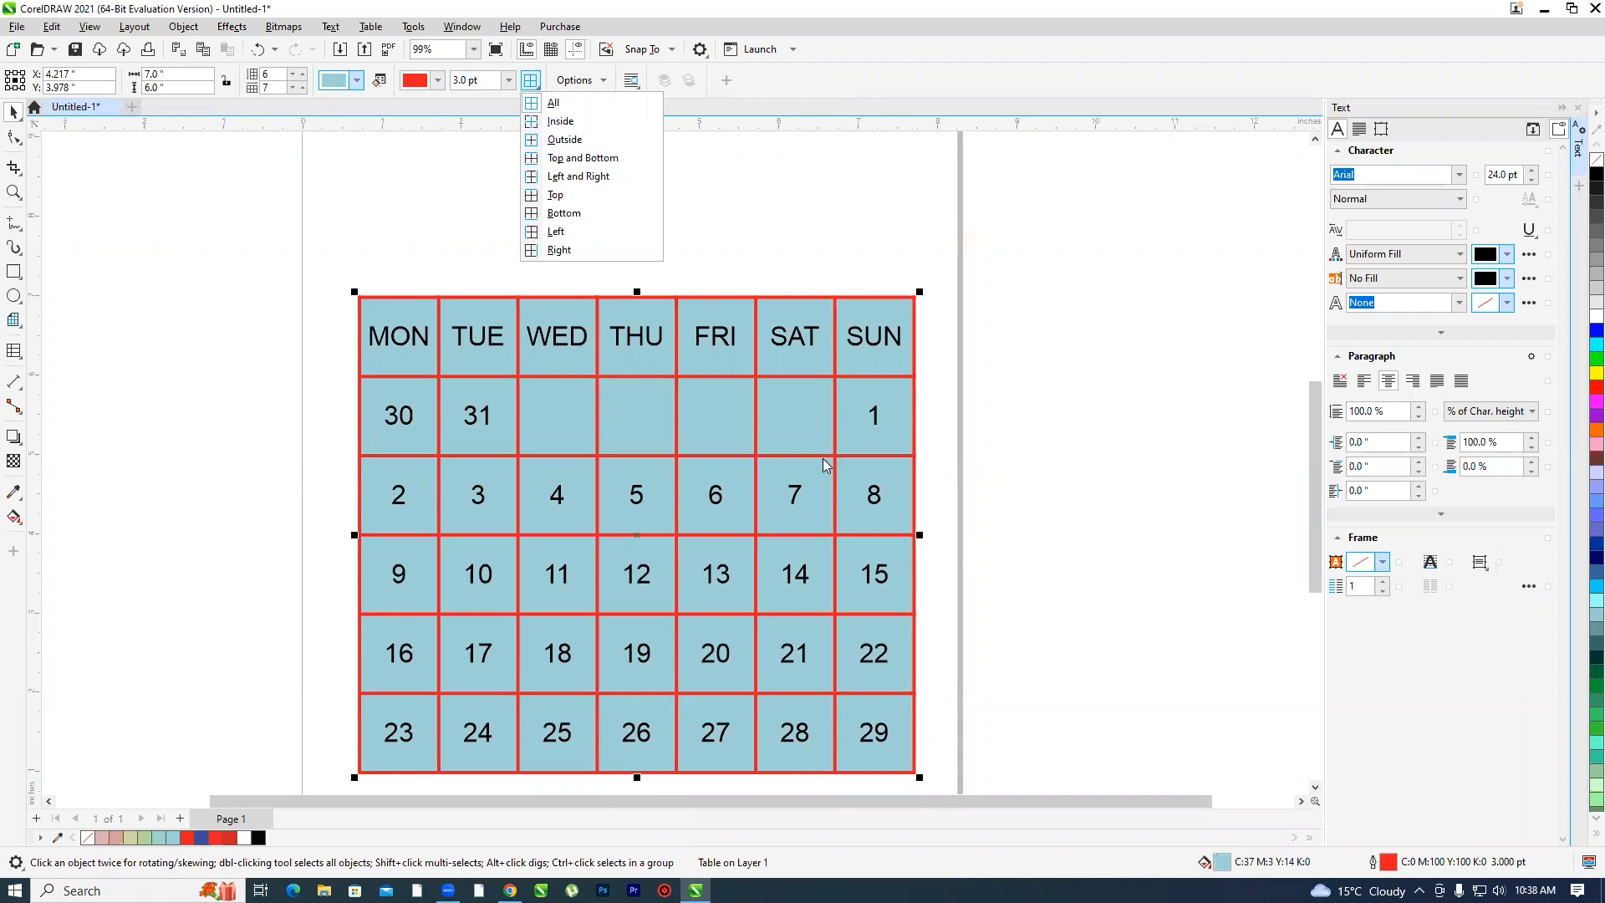
click(842, 93)
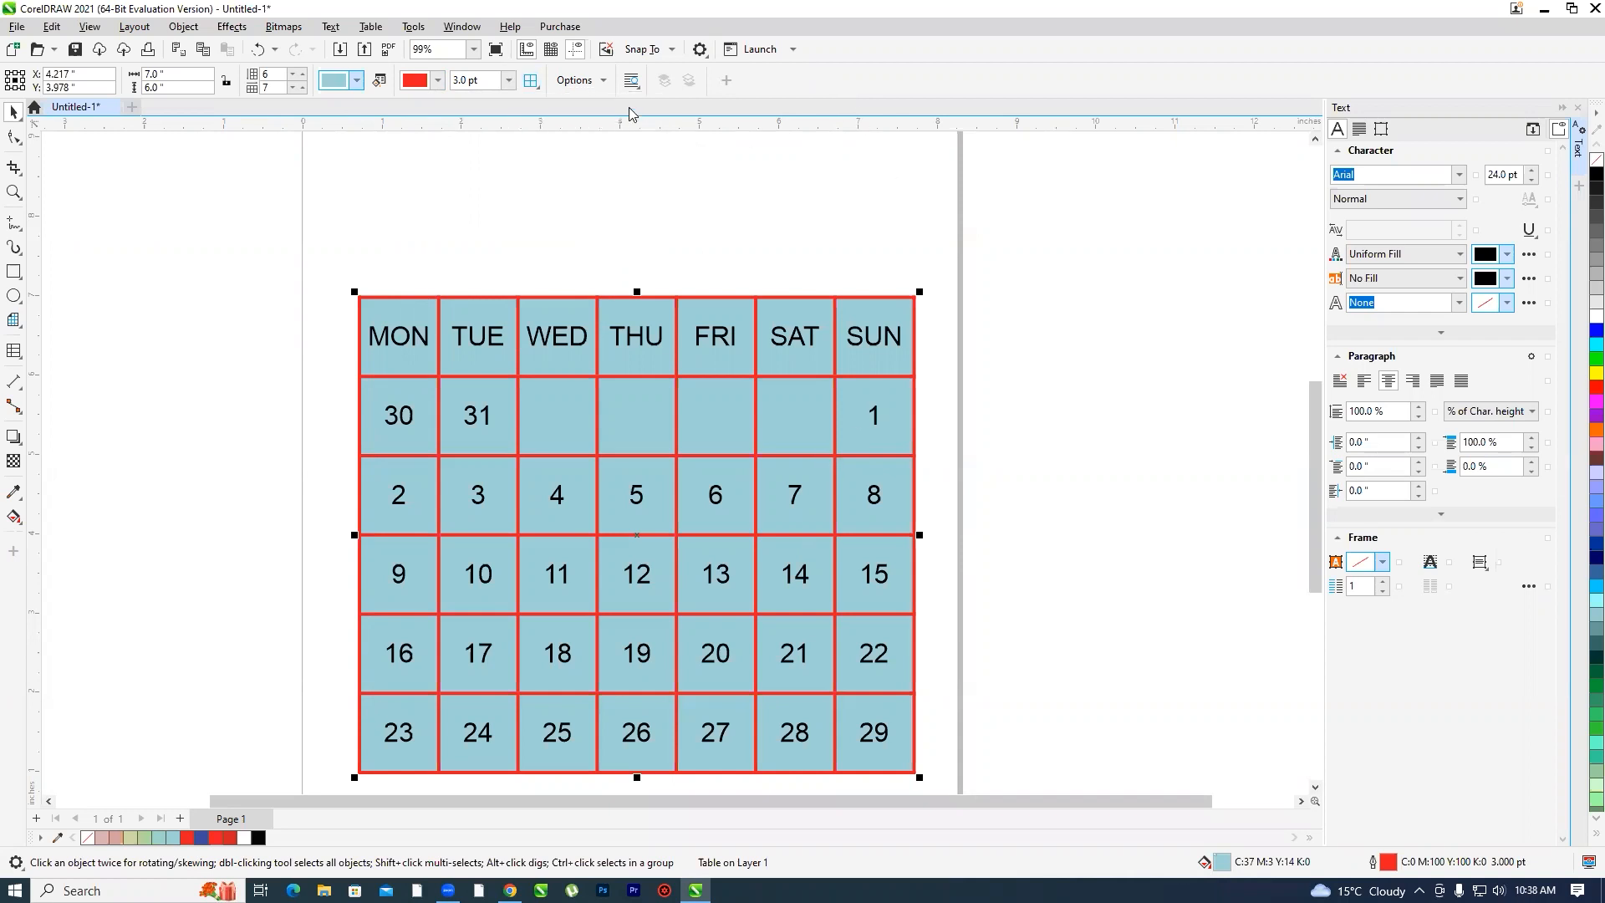
click(603, 92)
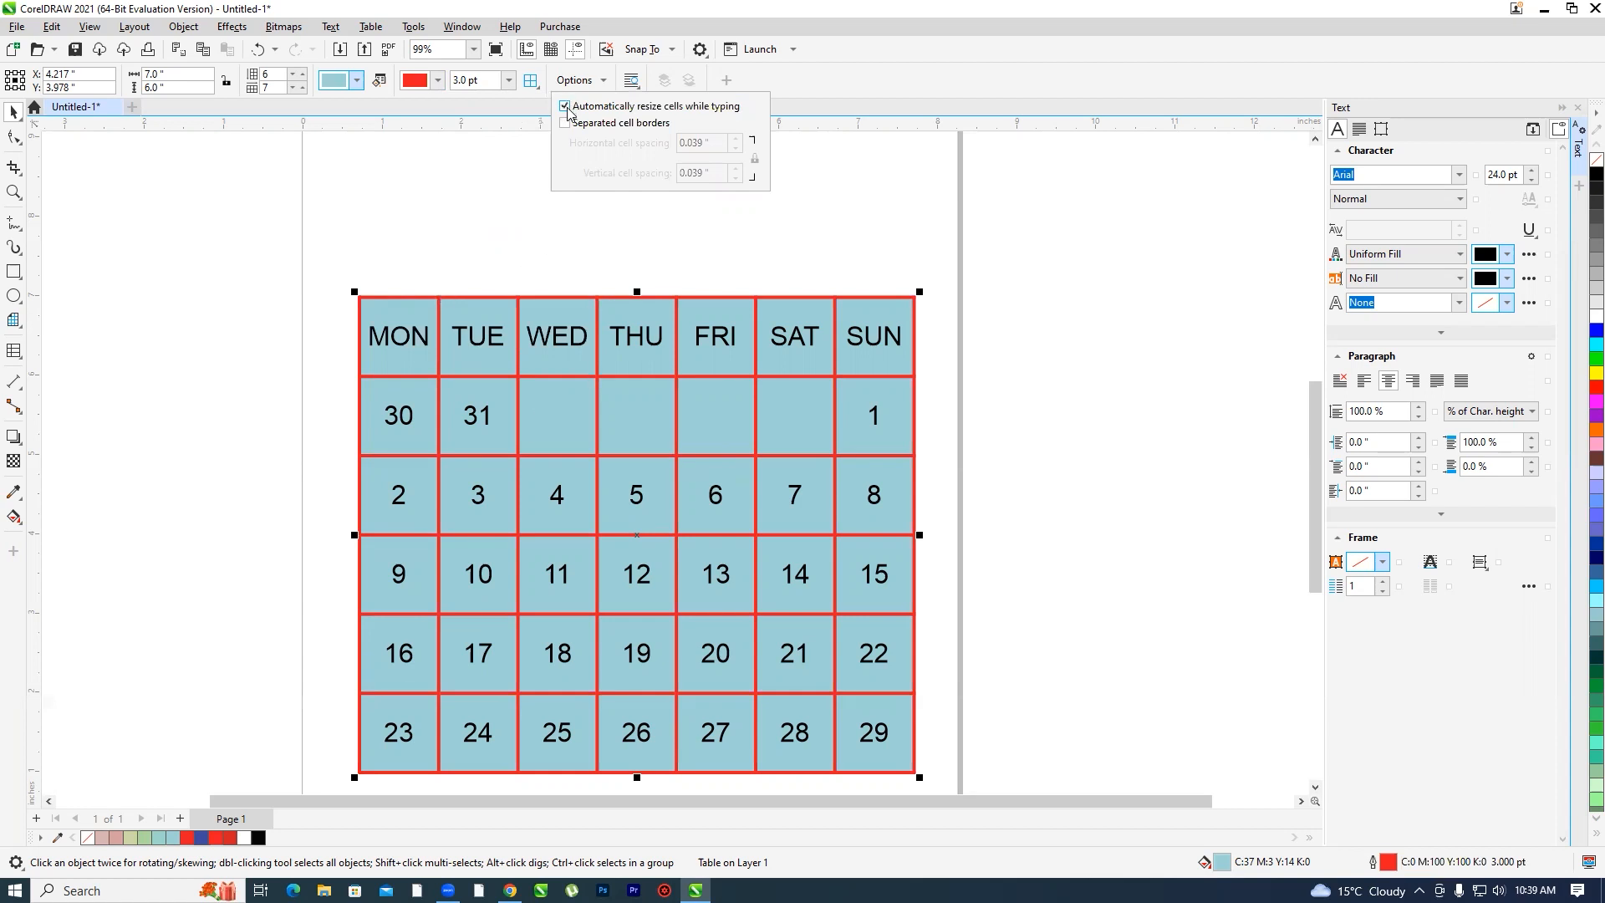
click(569, 341)
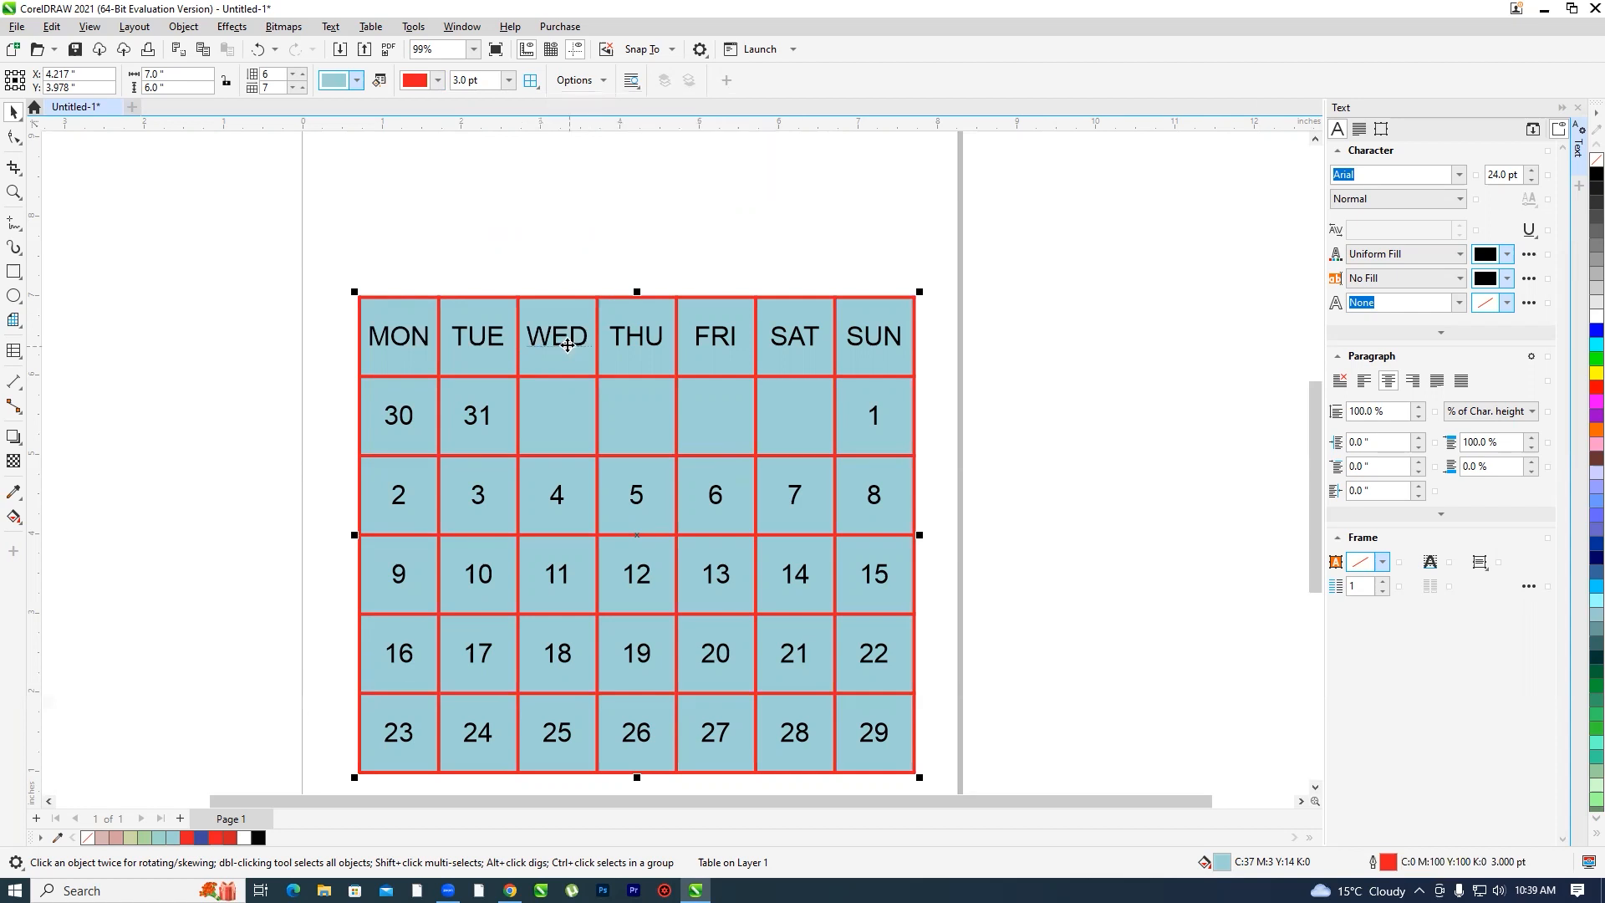
- Add the long filler text "GJHGJHGJHGJHGJHGJHGJGJG" after WED in the header cell with automatic cell resizing on
click(14, 352)
click(557, 343)
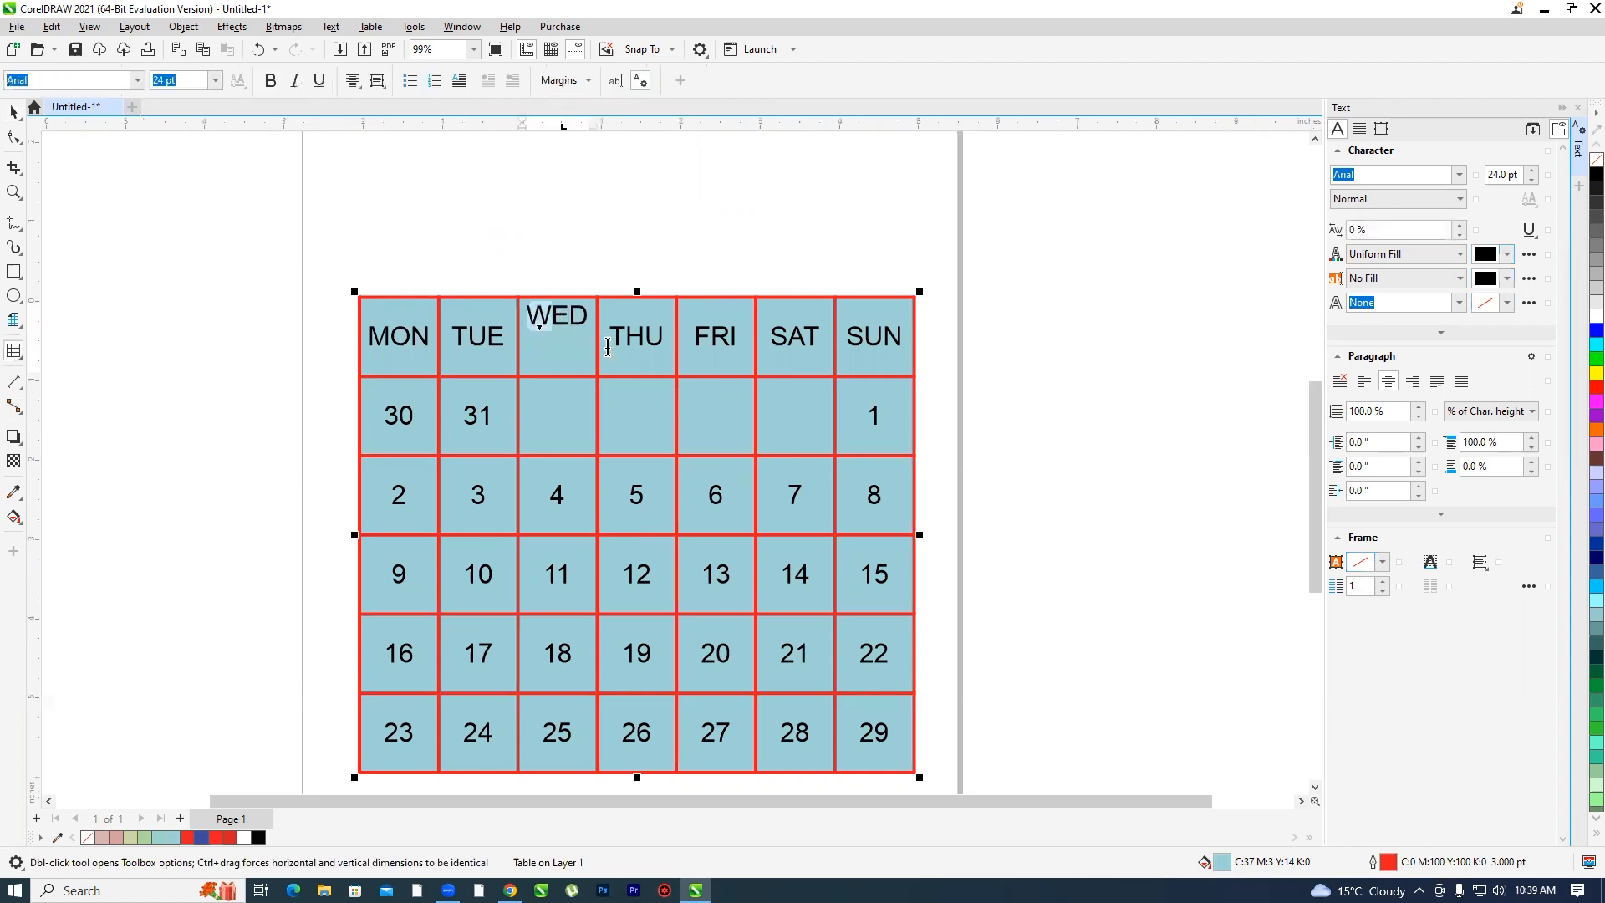
click(586, 315)
text(GJHGJHGJHGJHGJHGJHGJGJG)
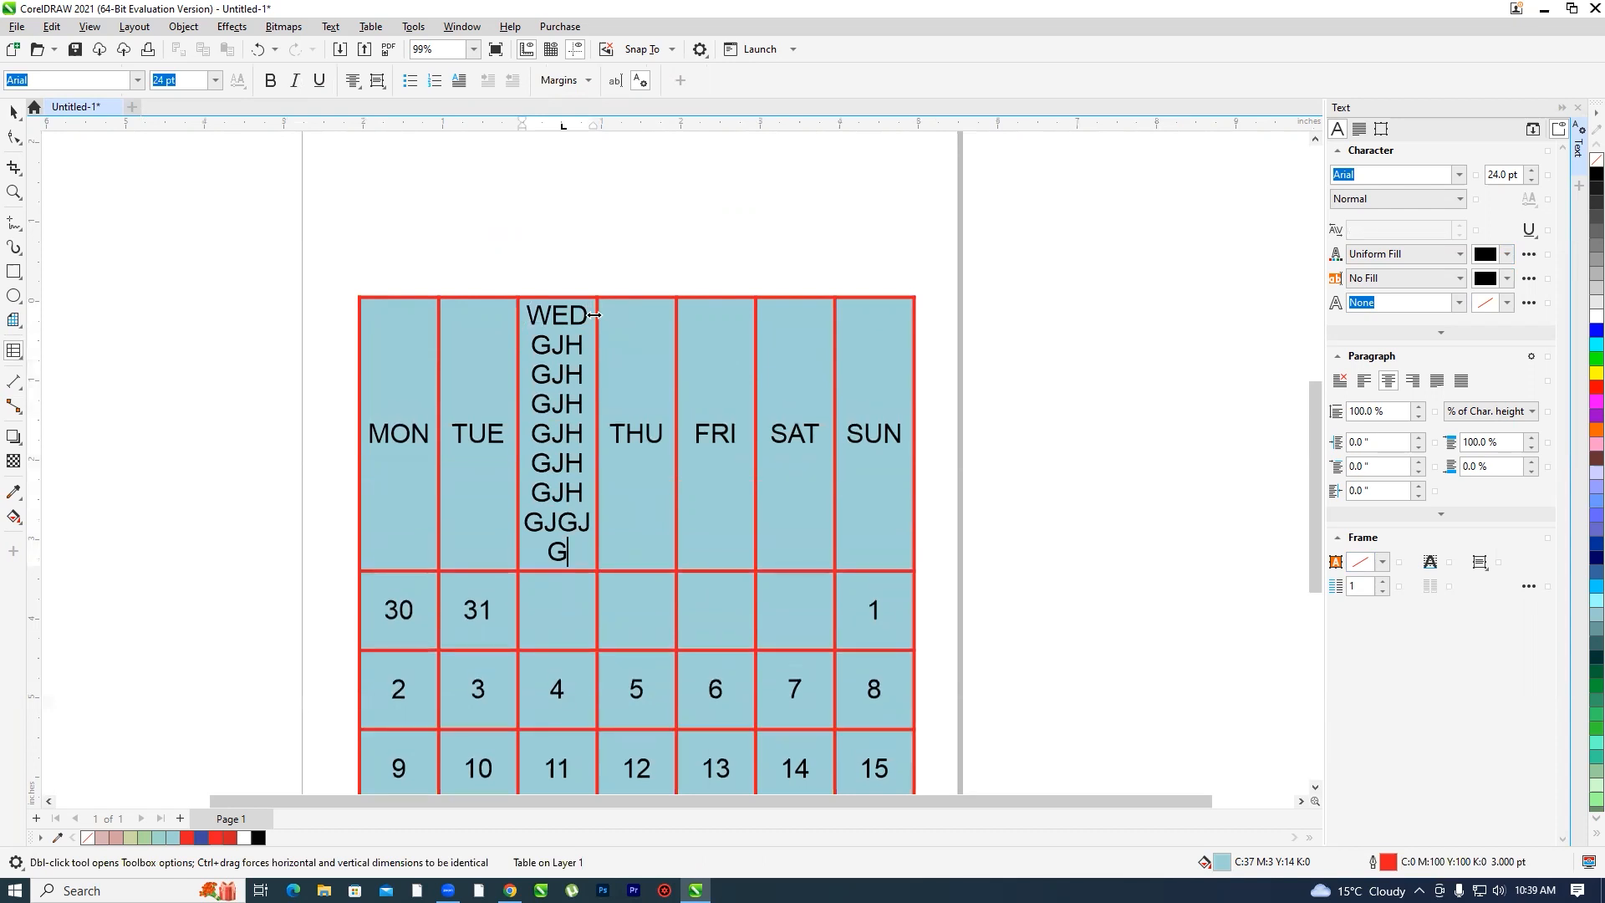
- Undo the filler text and the red border color, and turn off automatic cell resizing while typing
key(ctrl+z)
key(ctrl+z)
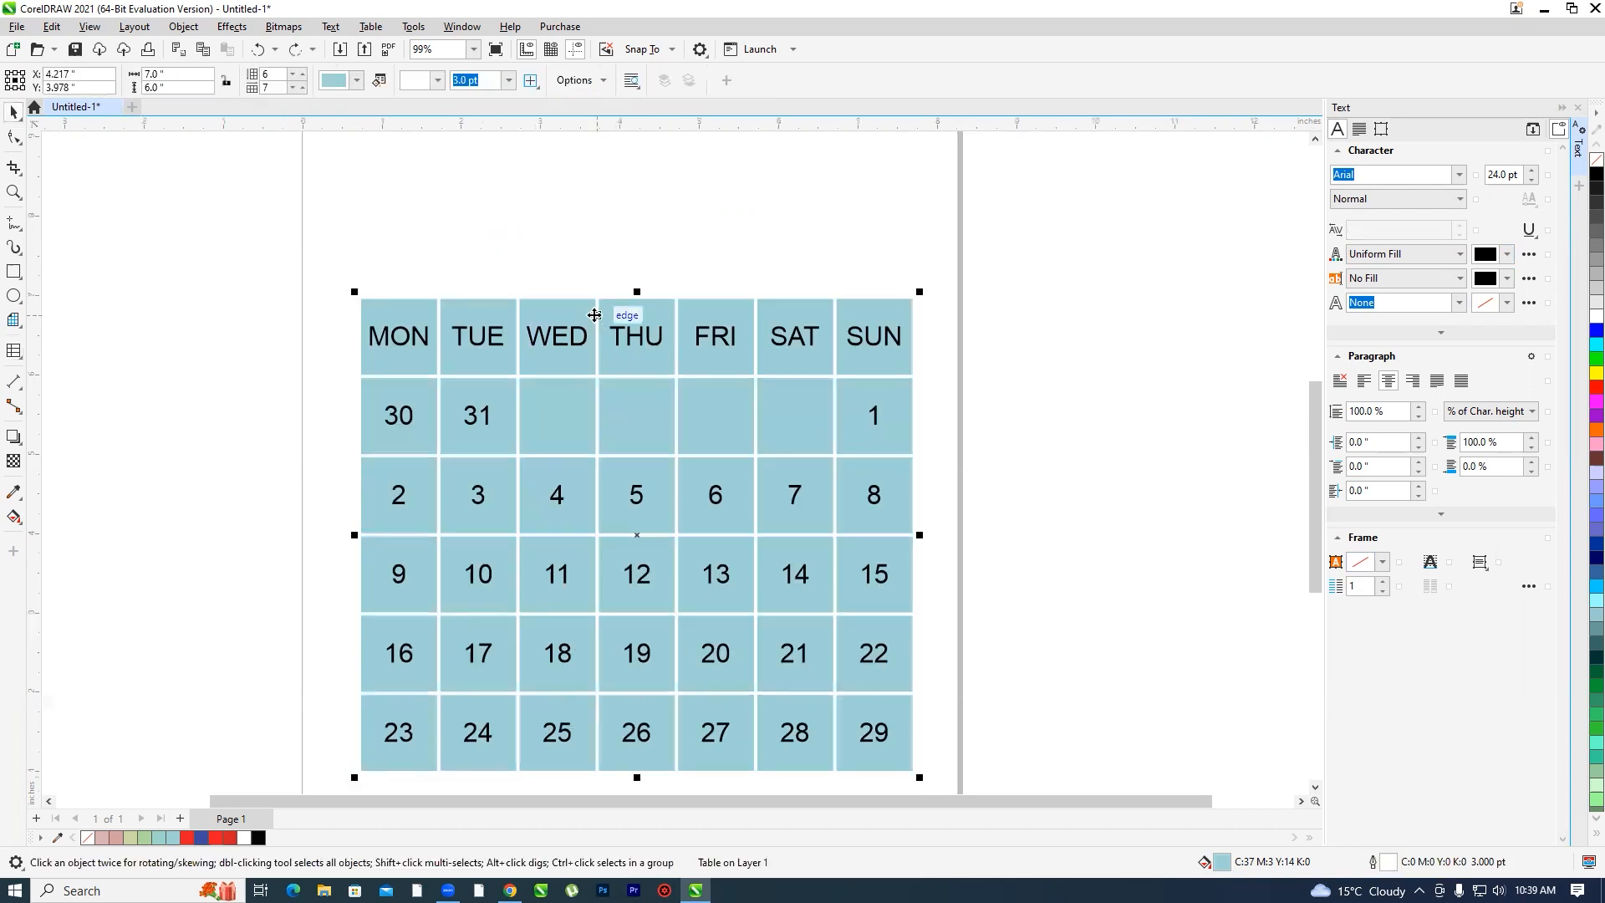
click(585, 81)
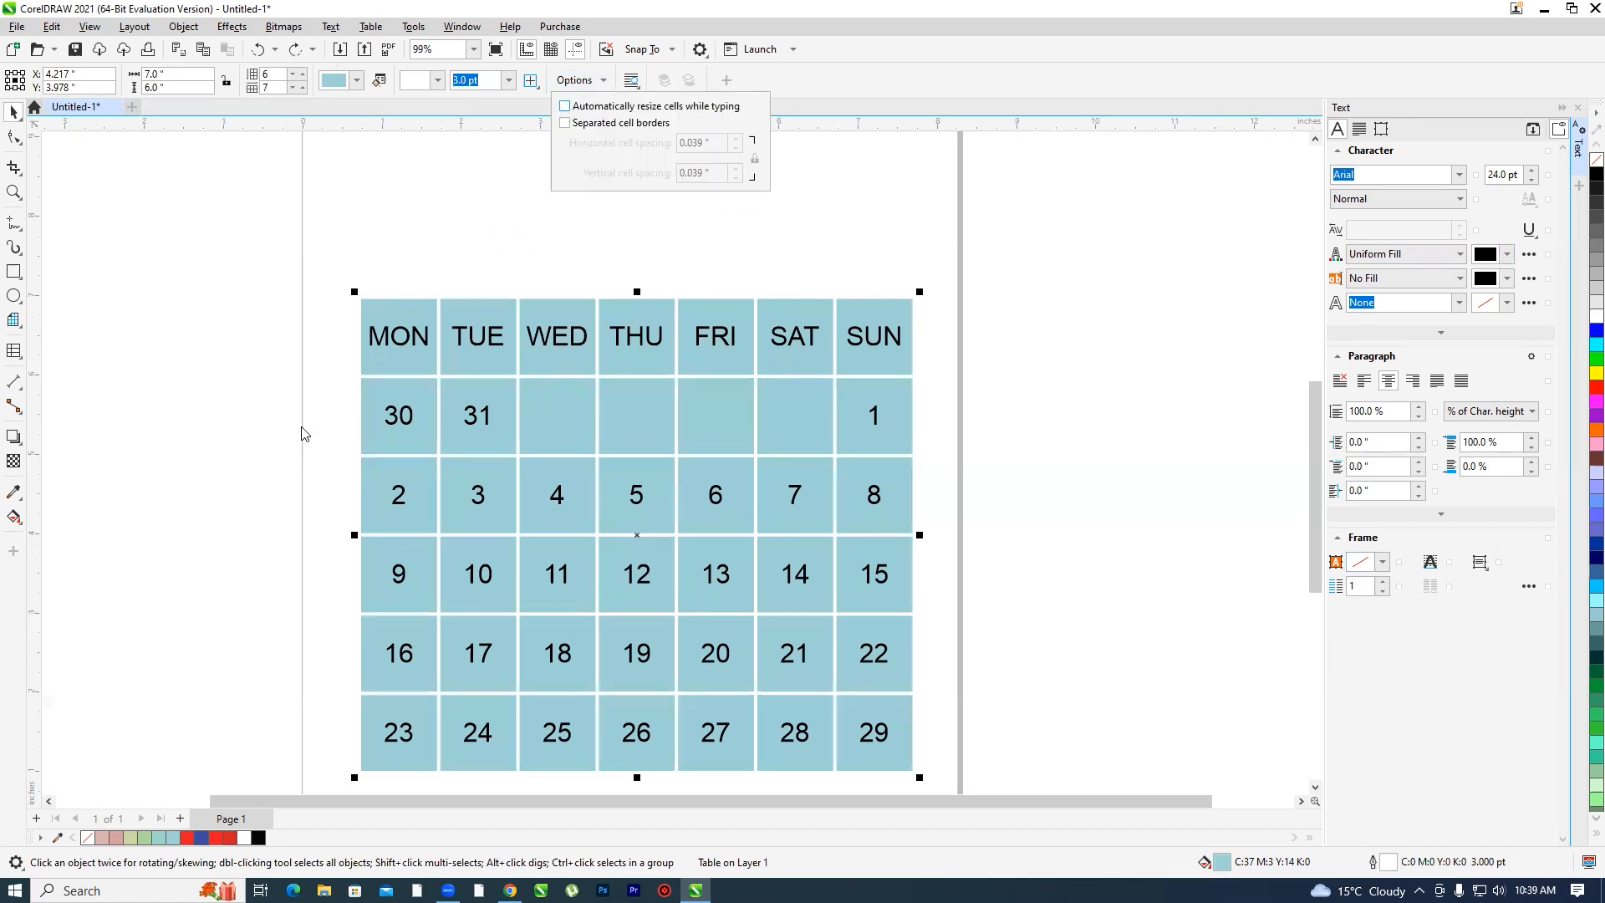
click(539, 383)
- Add the filler text "JHGJ" to the WED header cell and examine how it fits the cell's text frame
click(13, 355)
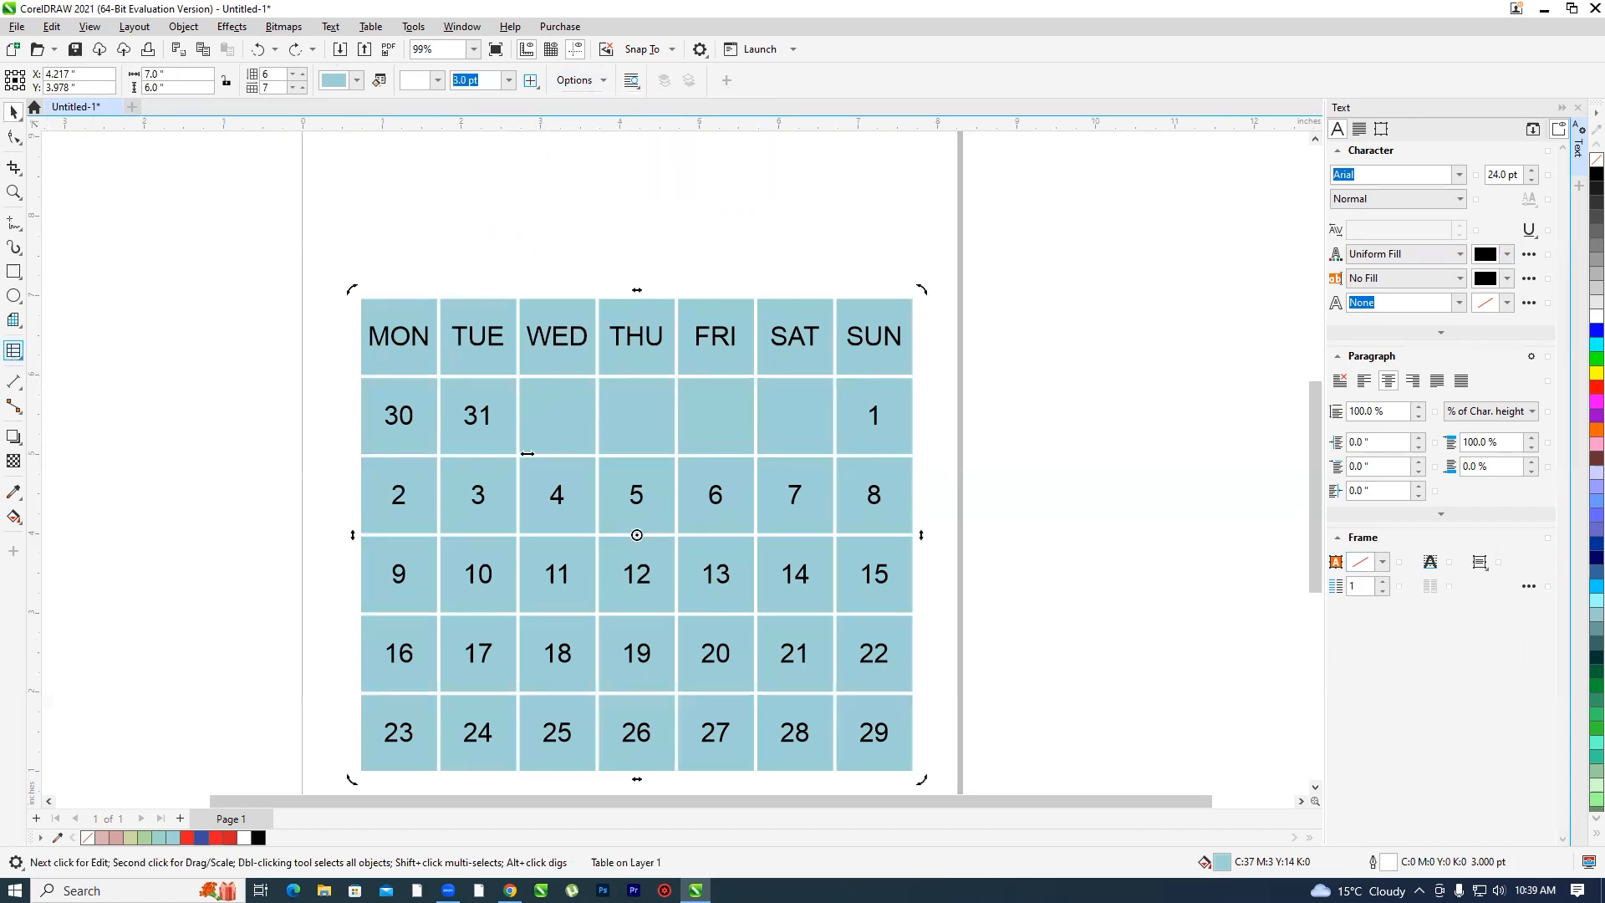
click(574, 341)
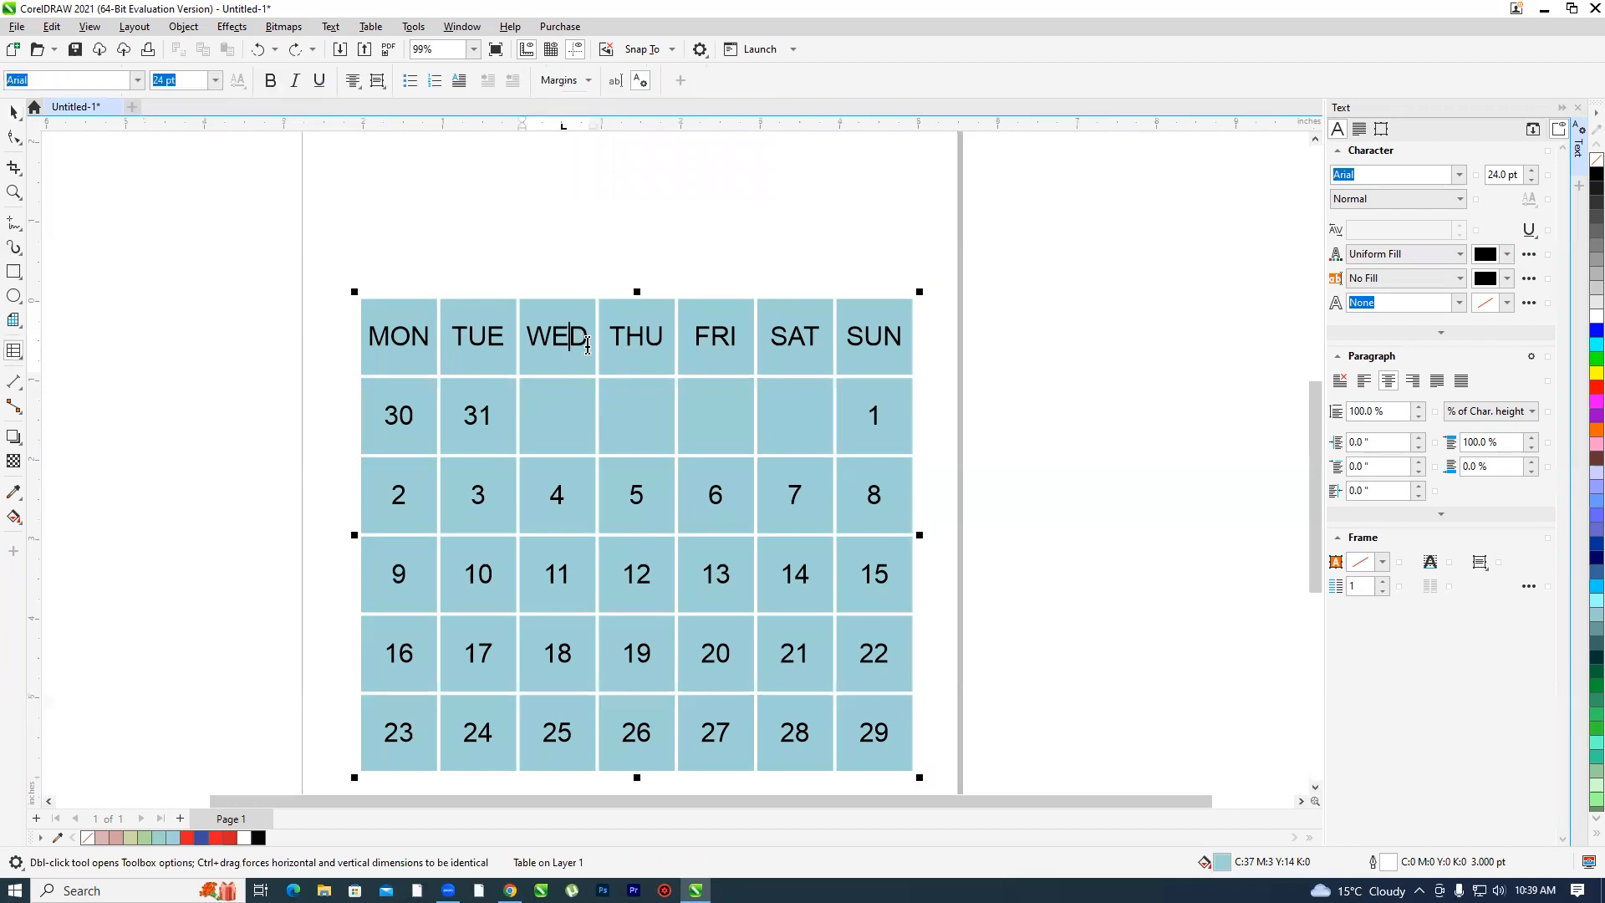
text(JHGJ)
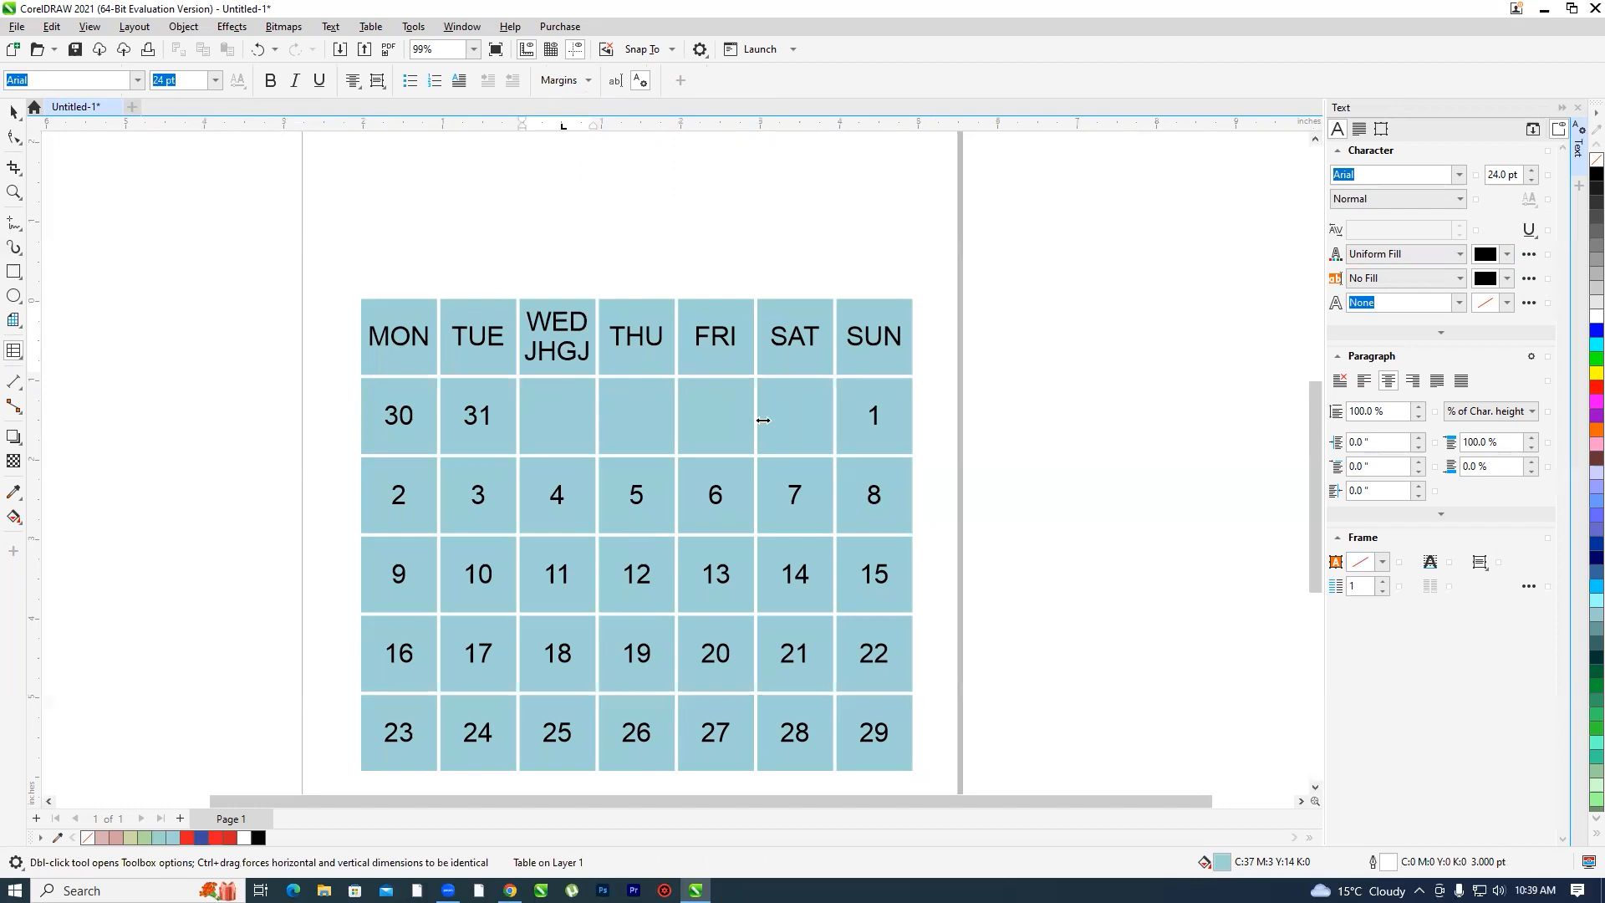
click(573, 358)
click(12, 111)
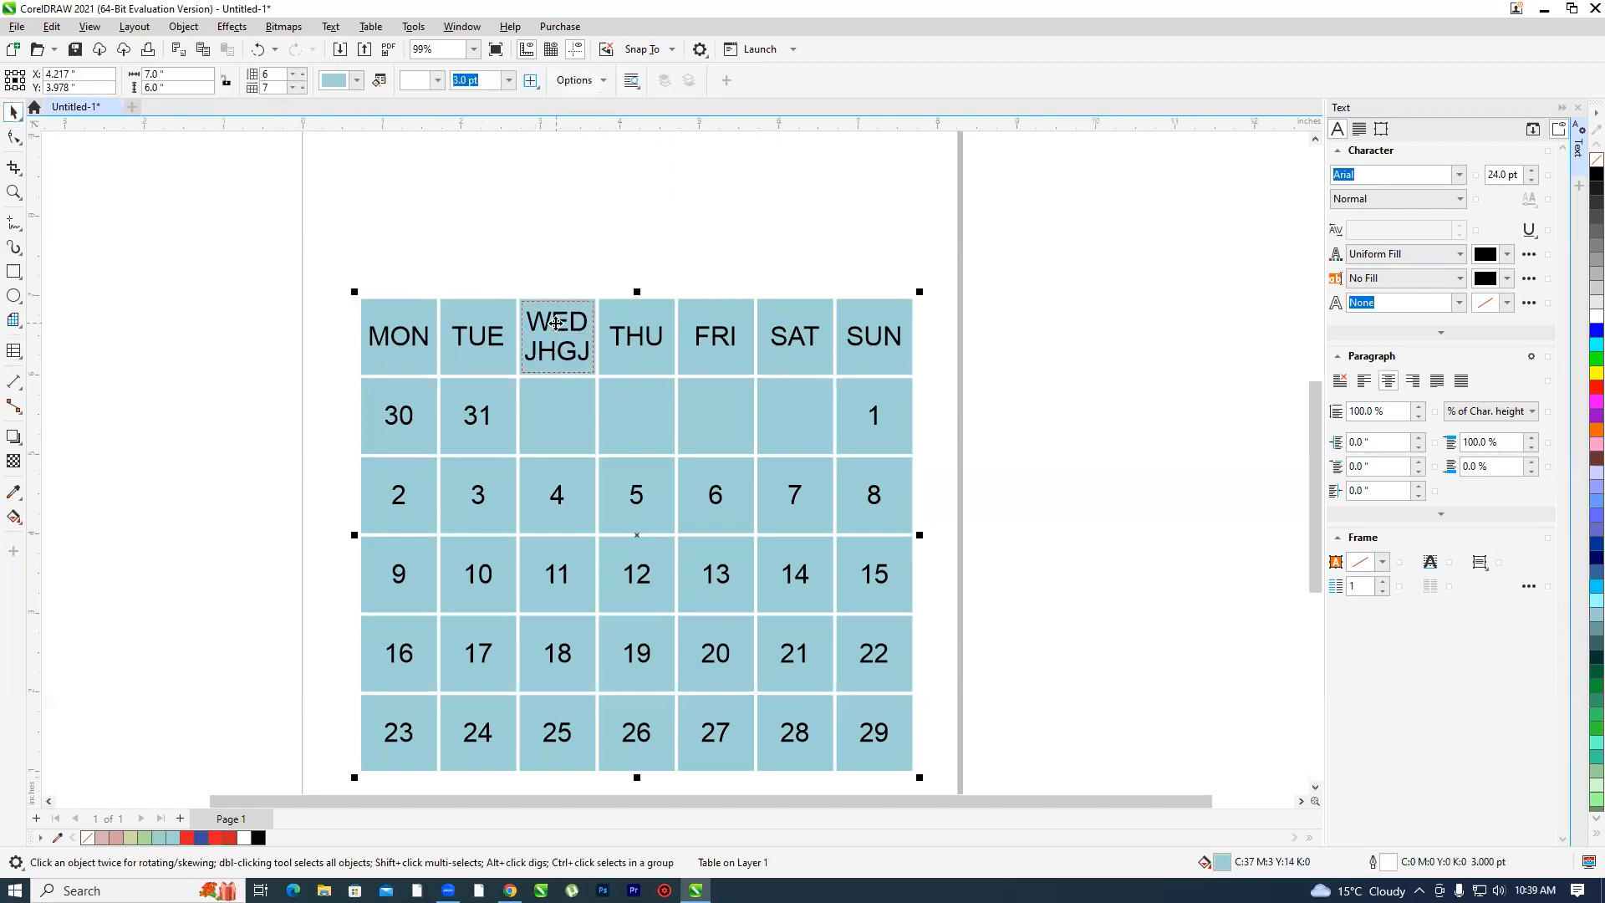
scroll(556, 322, up, 5)
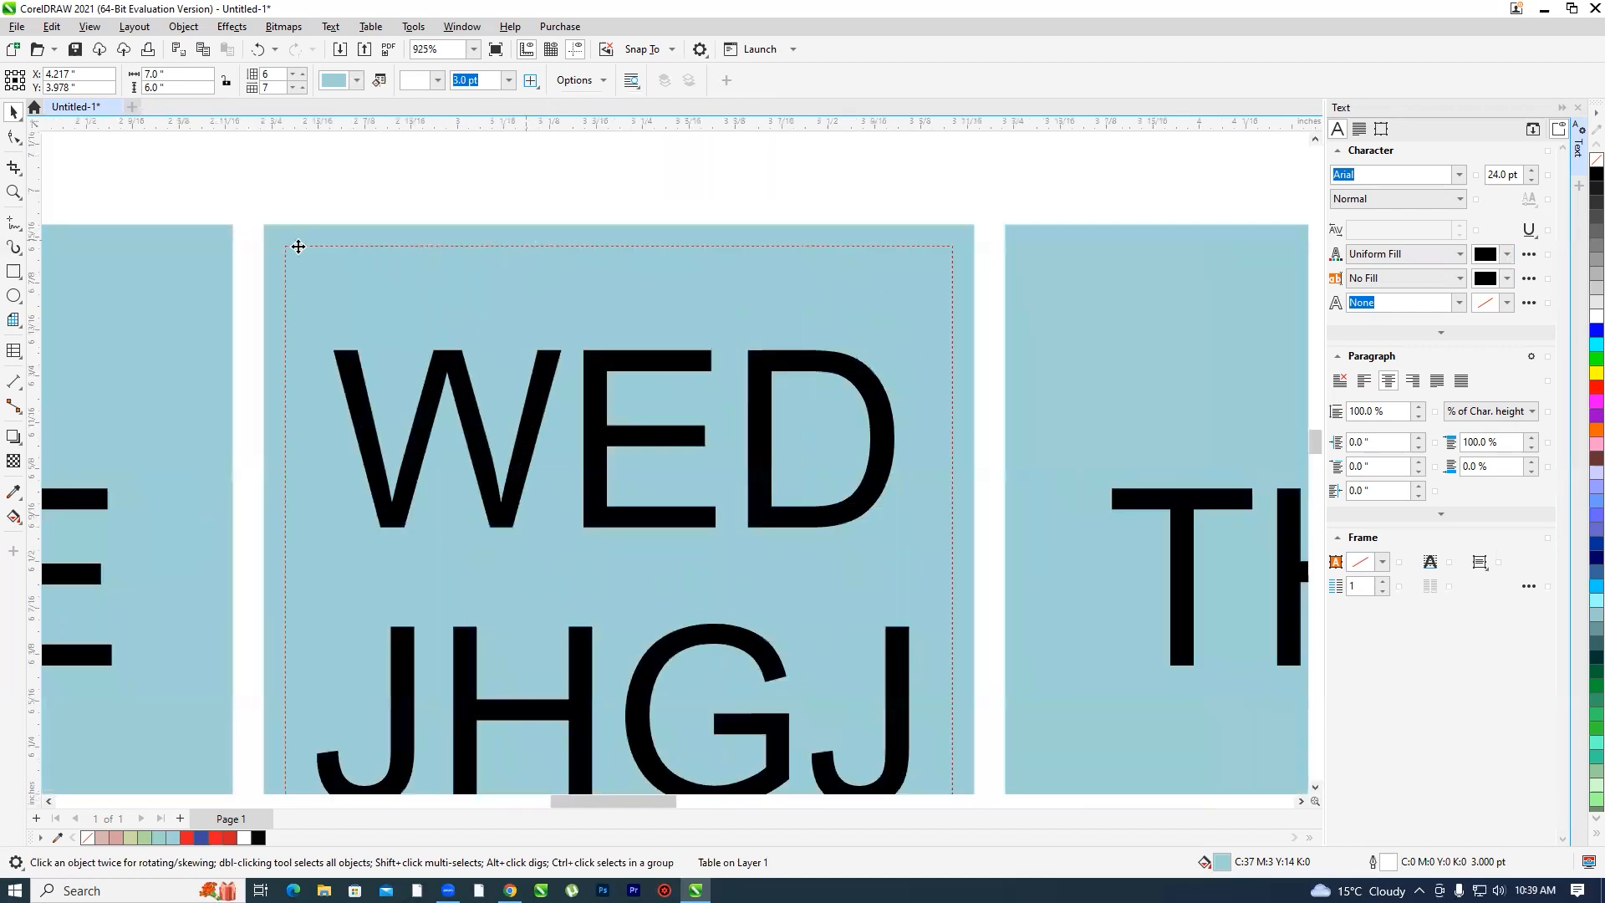
scroll(894, 241, up, 4)
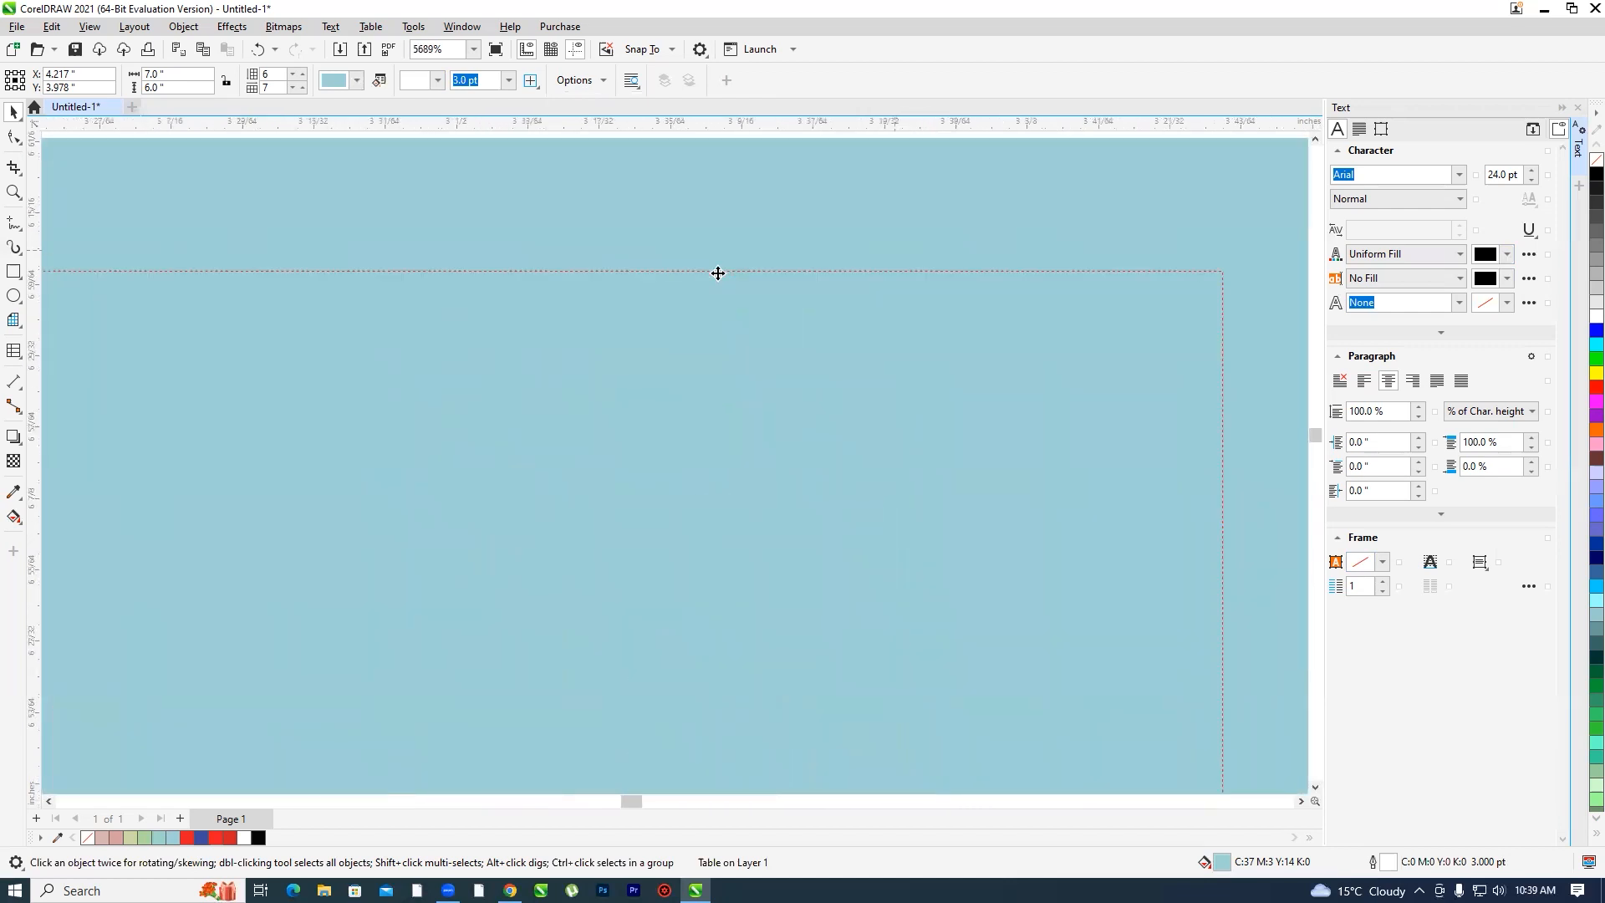
scroll(805, 264, down, 6)
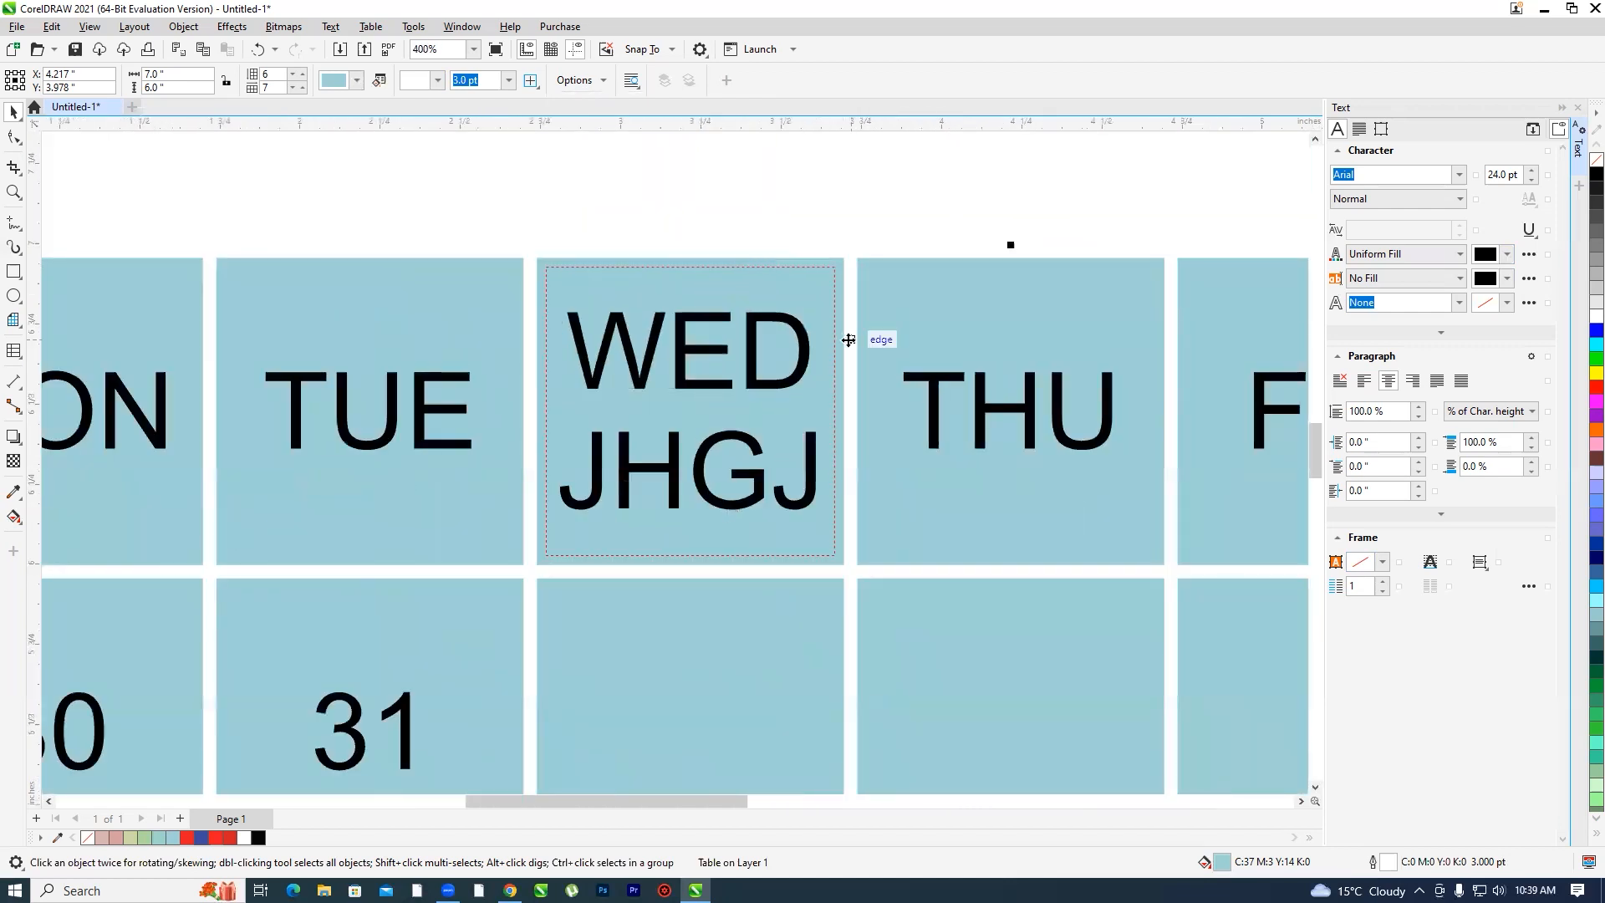
scroll(849, 340, up, 1)
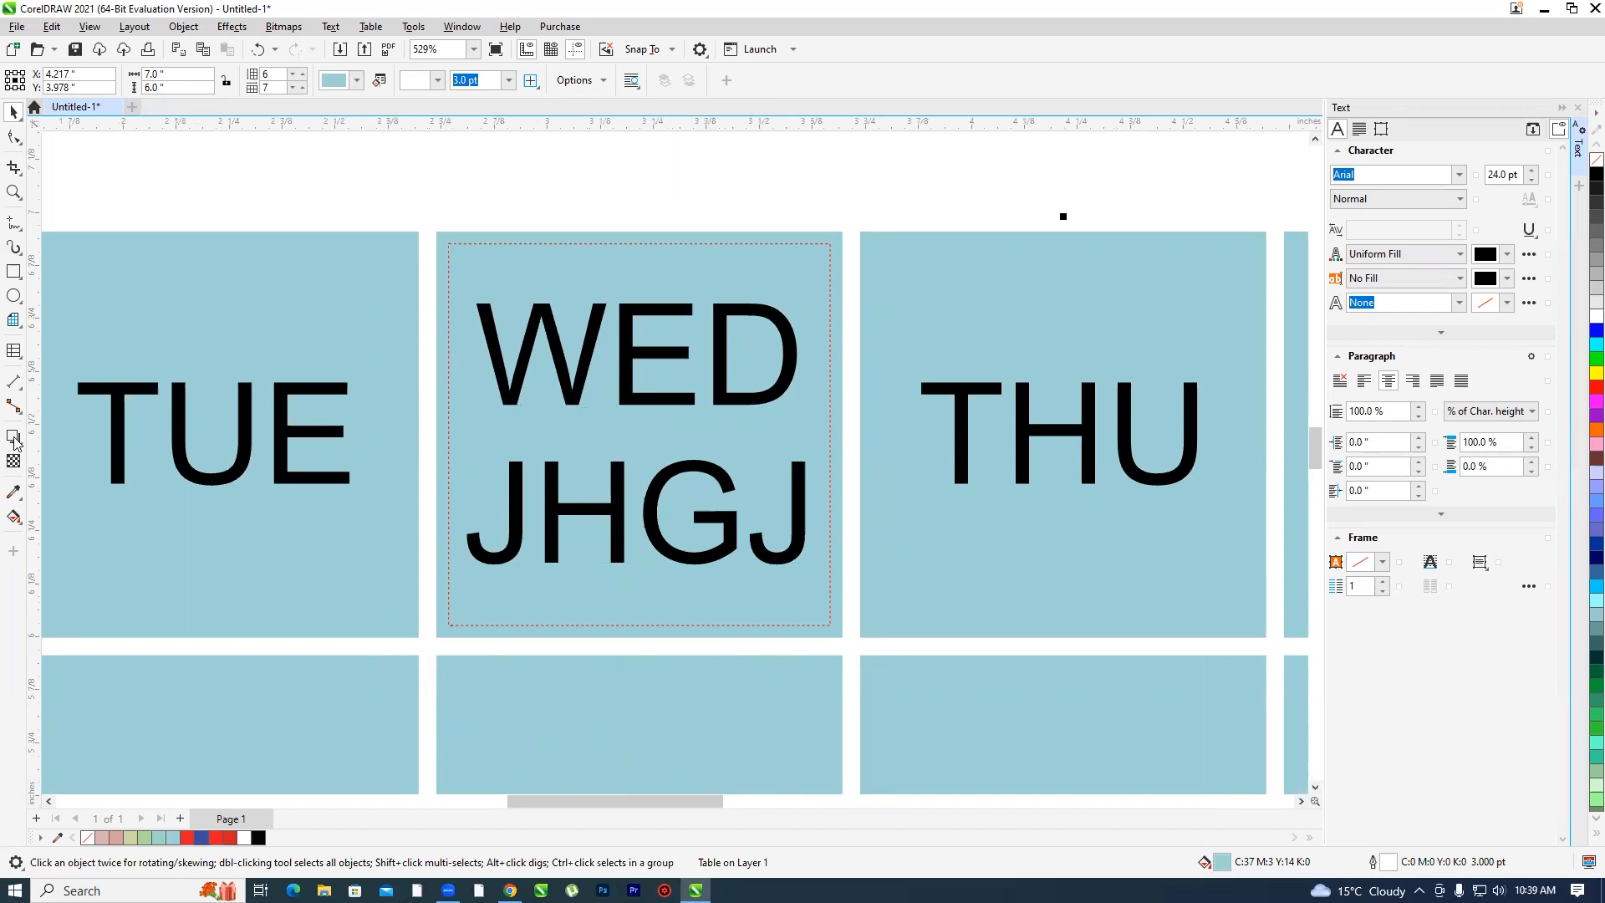
- Delete the filler text "JHGJ" below WED in the header cell
click(13, 351)
click(790, 531)
drag(810, 535, 480, 559)
key(Delete)
click(13, 112)
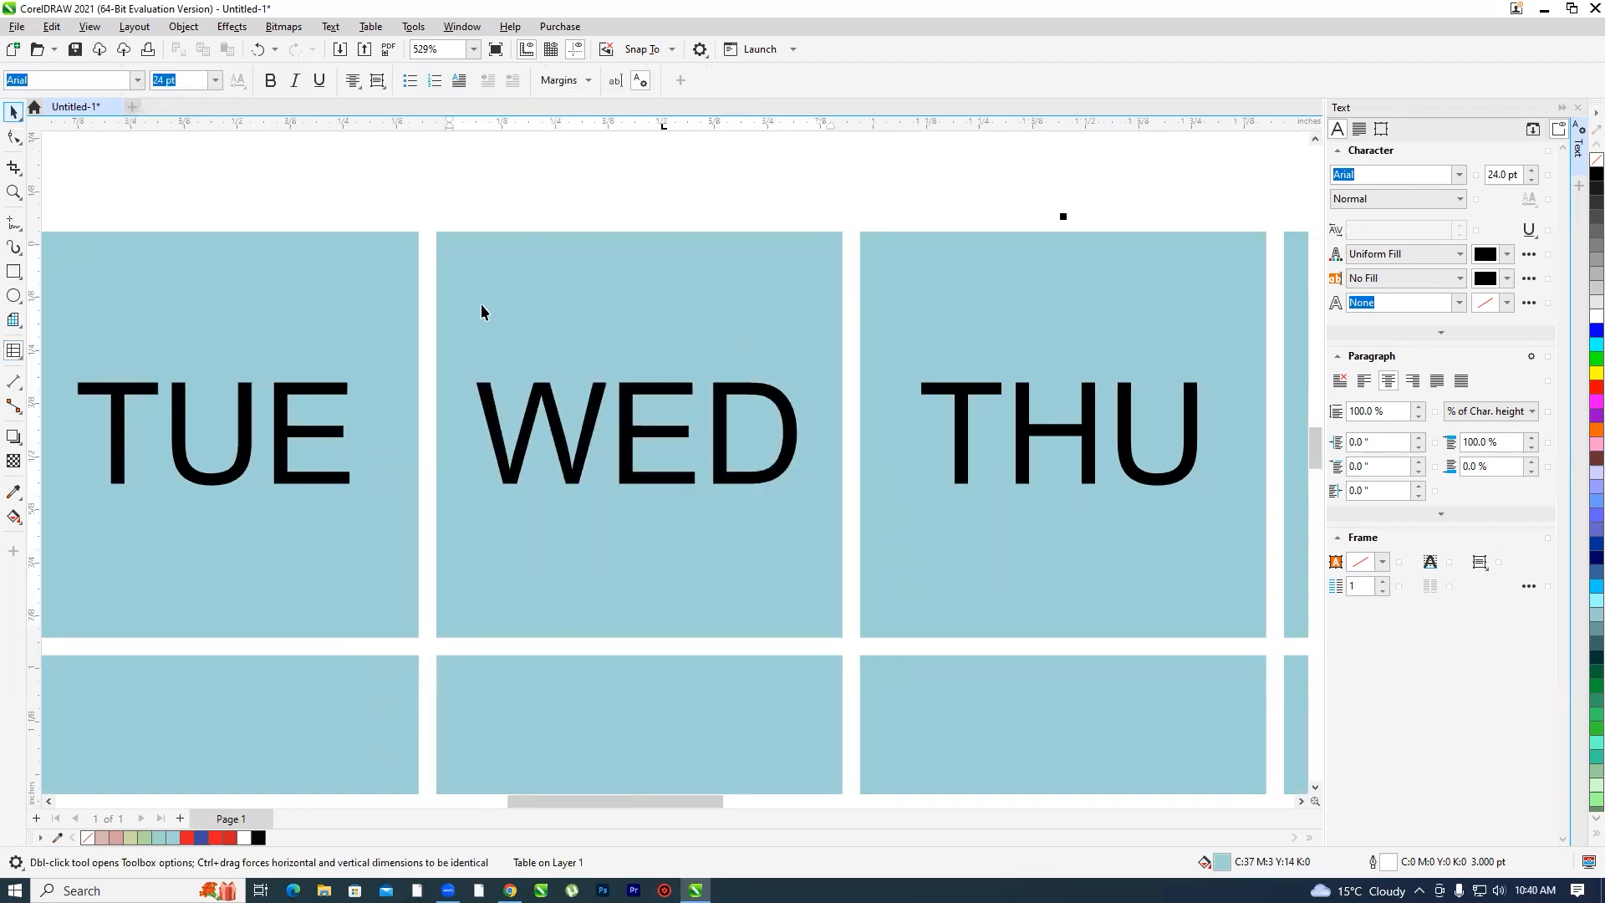
scroll(643, 430, down, 2)
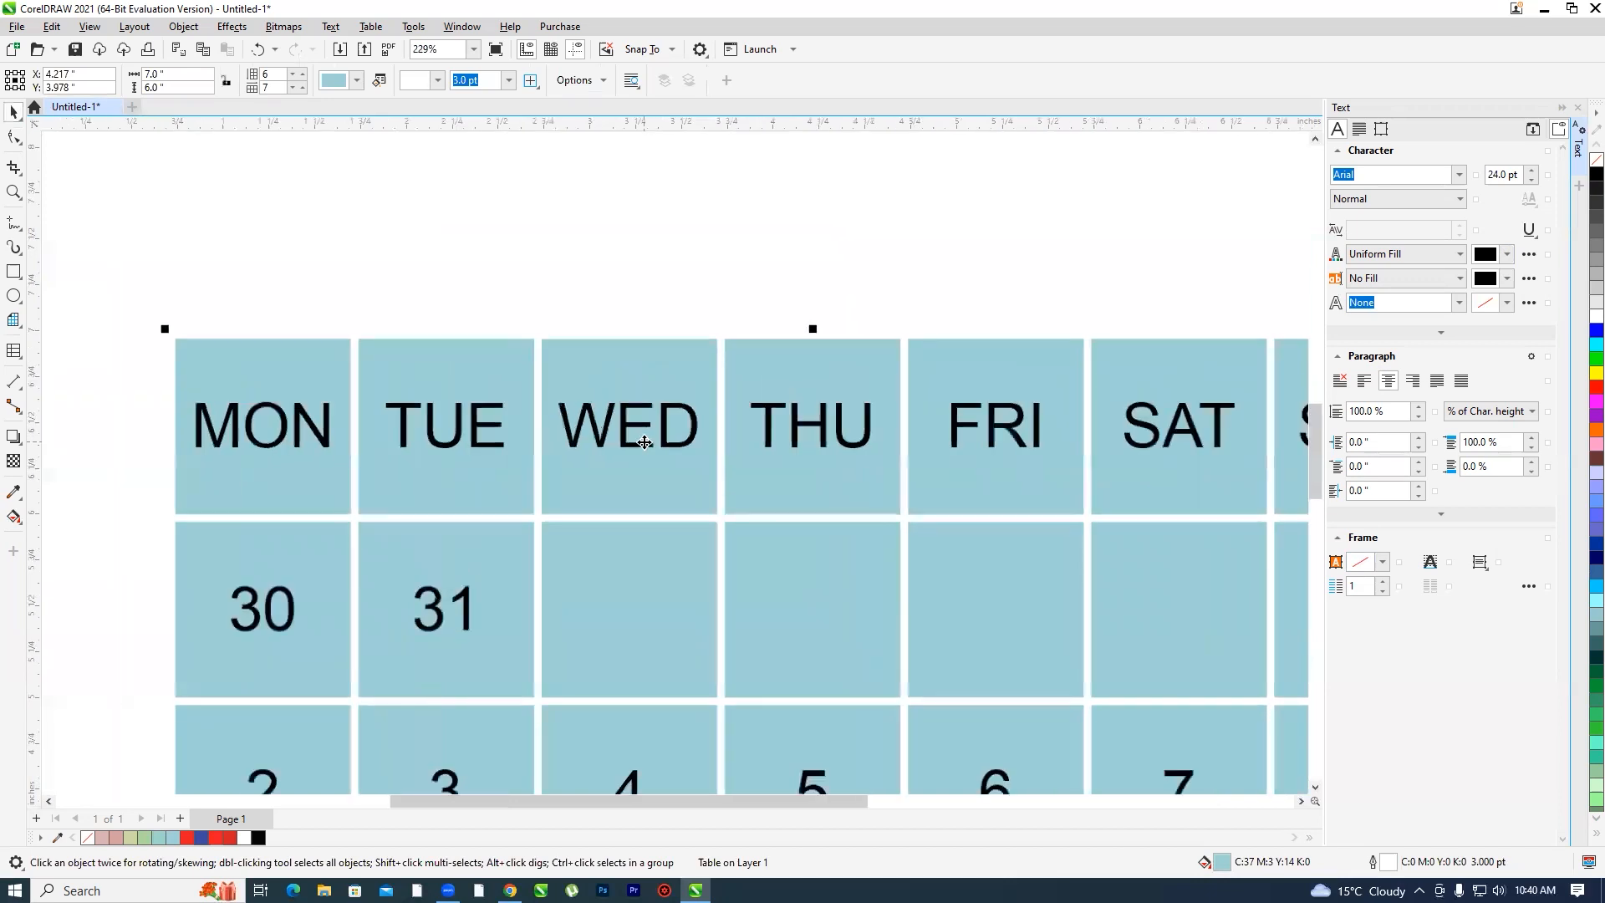
scroll(644, 433, up, 1)
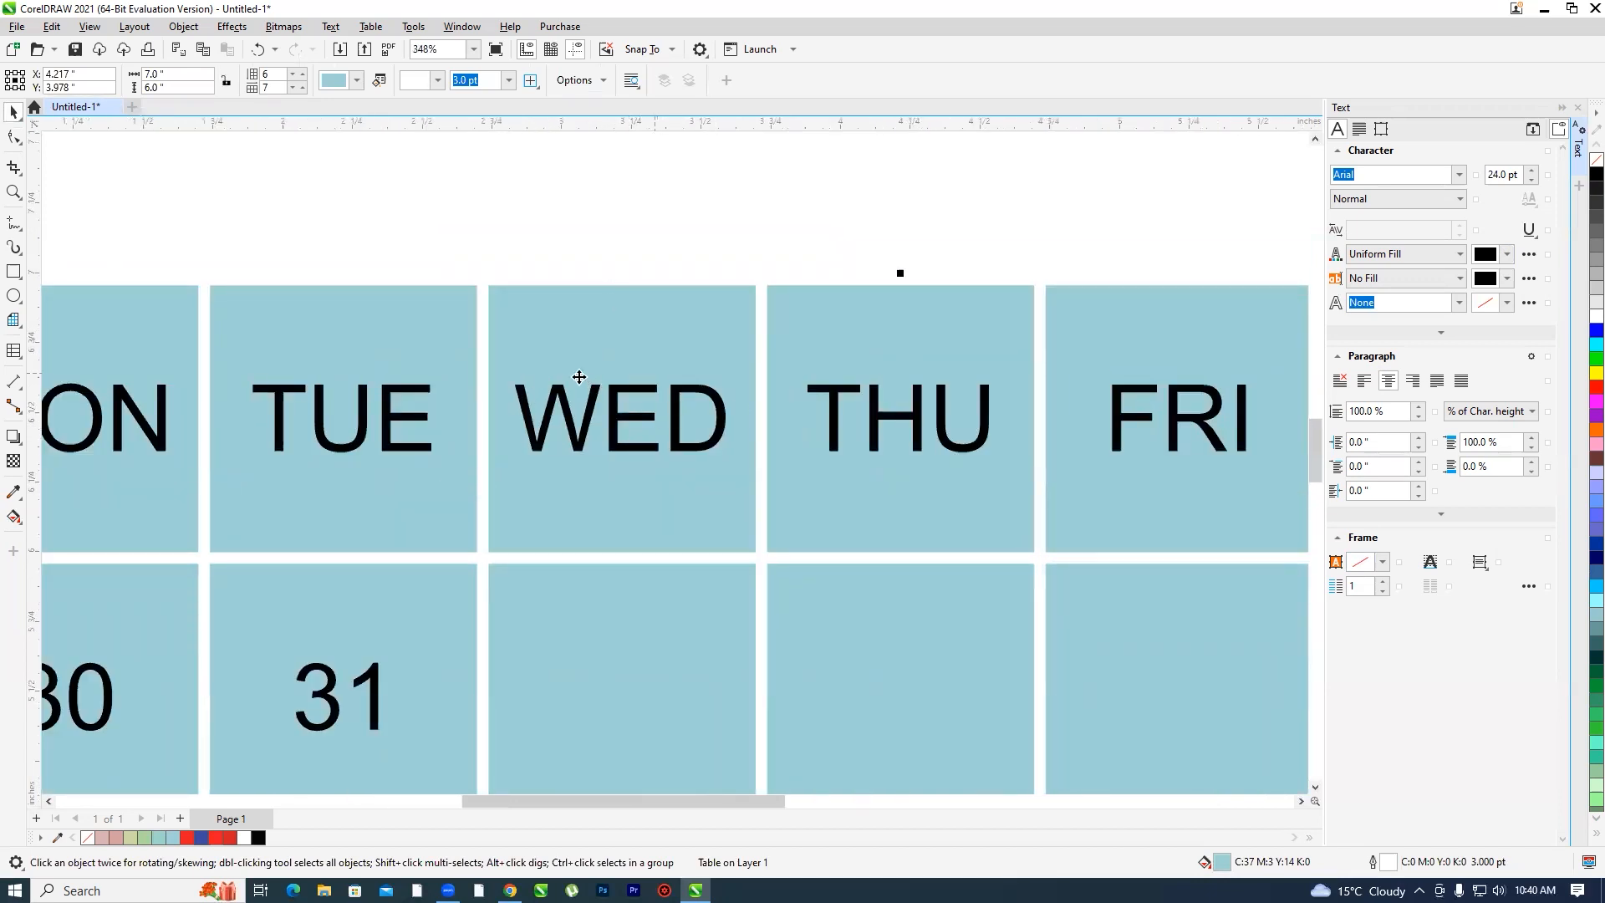
scroll(575, 375, down, 3)
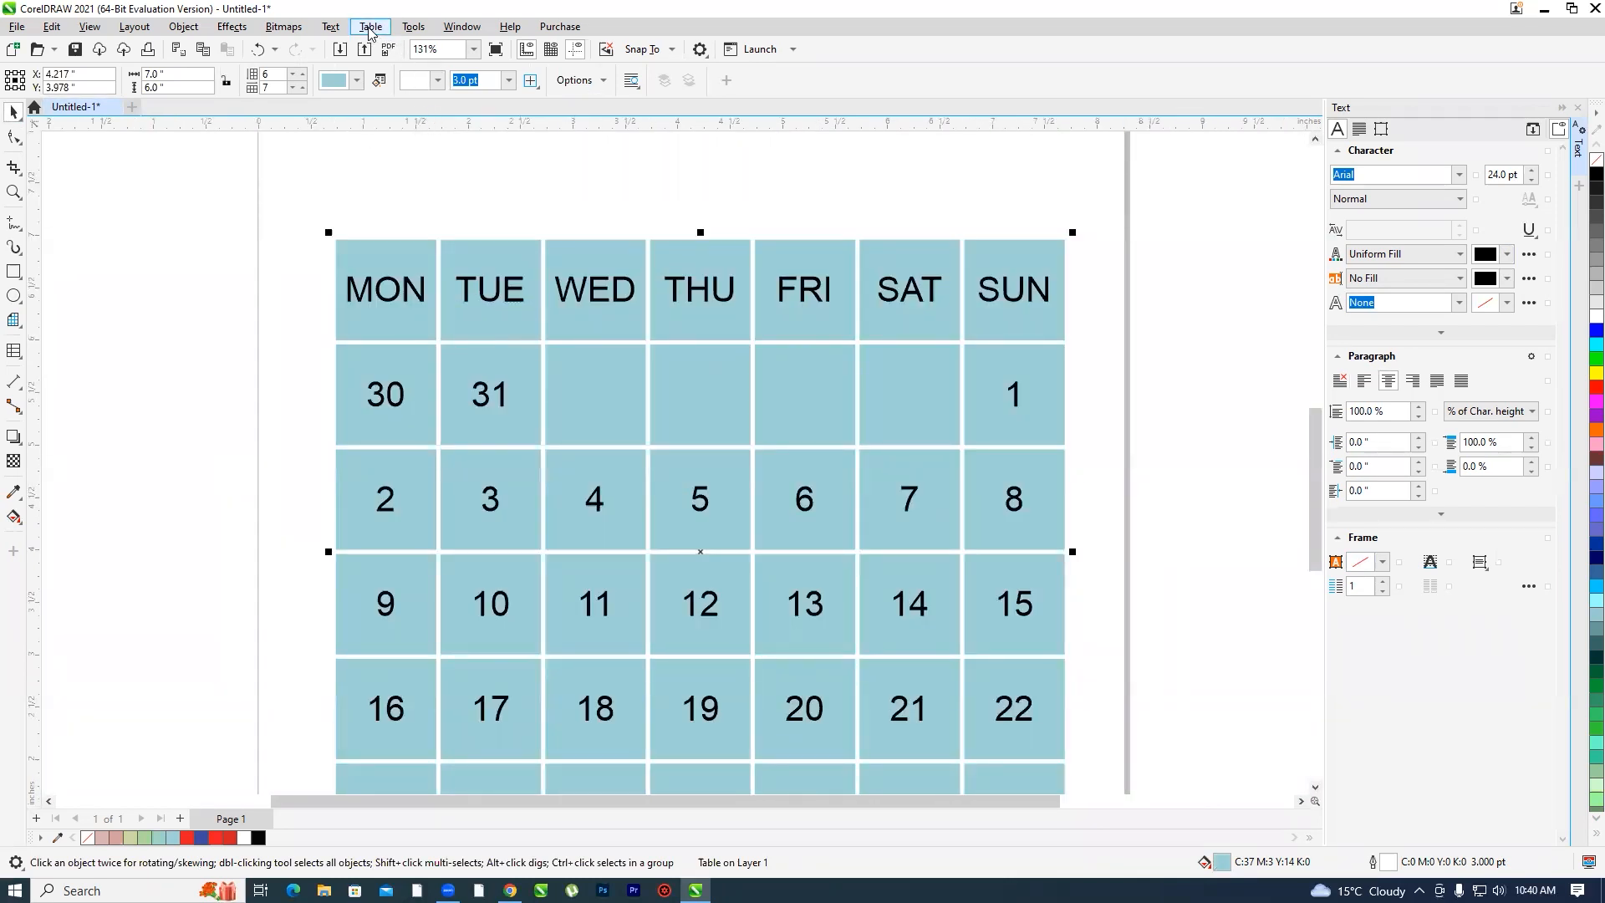
click(370, 27)
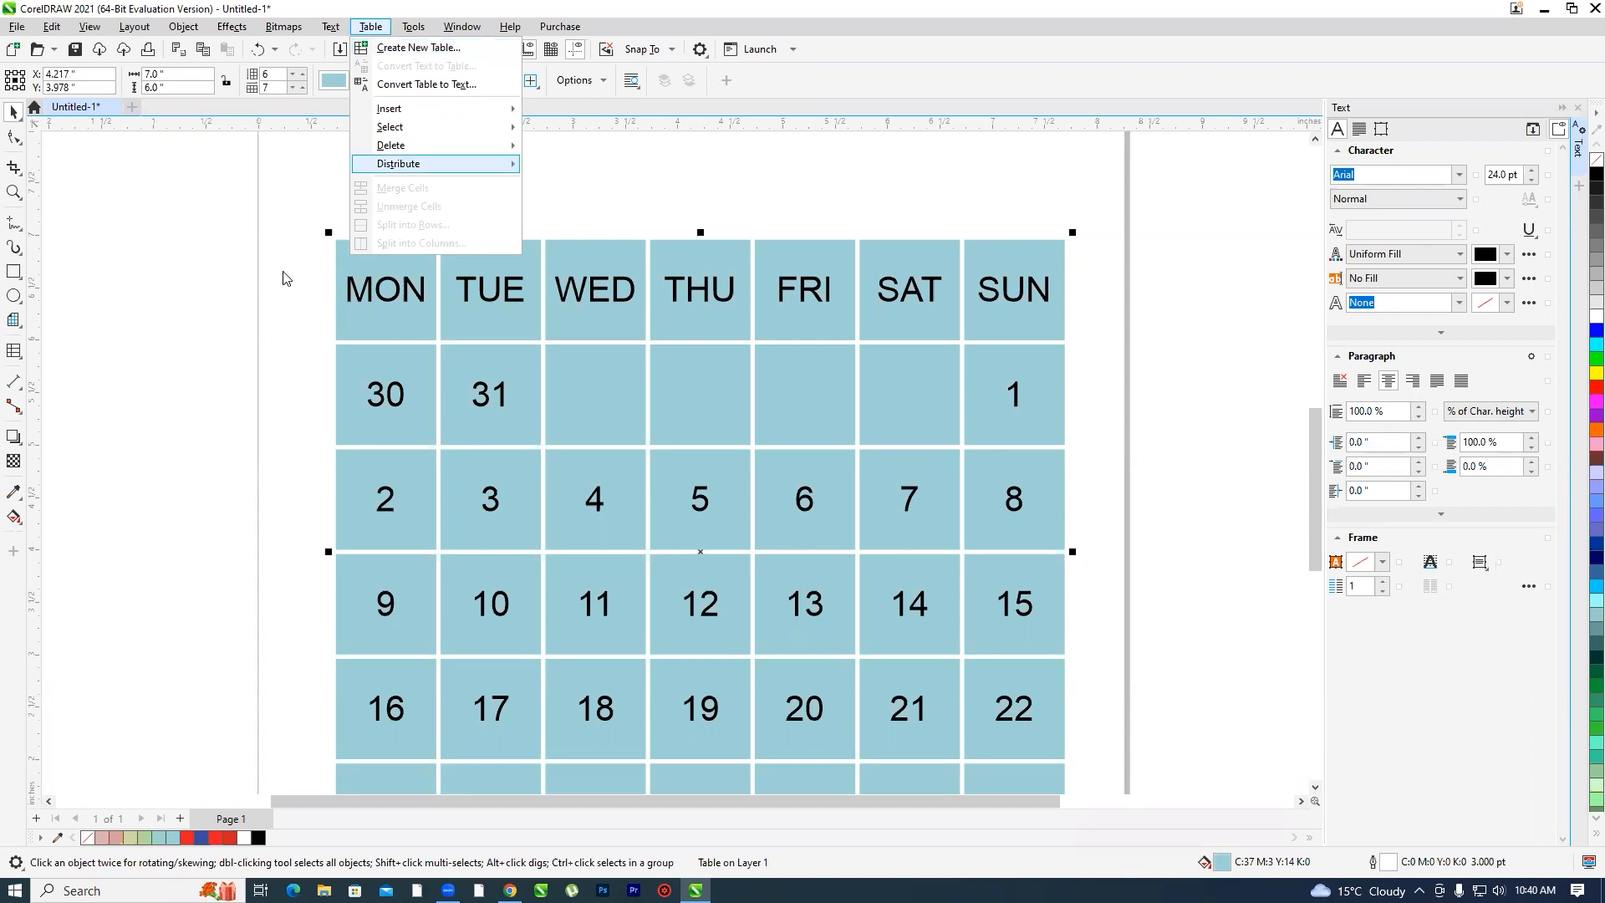
click(540, 394)
- Move the calendar table off the page into the empty area on its left side and deselect it
scroll(613, 441, down, 4)
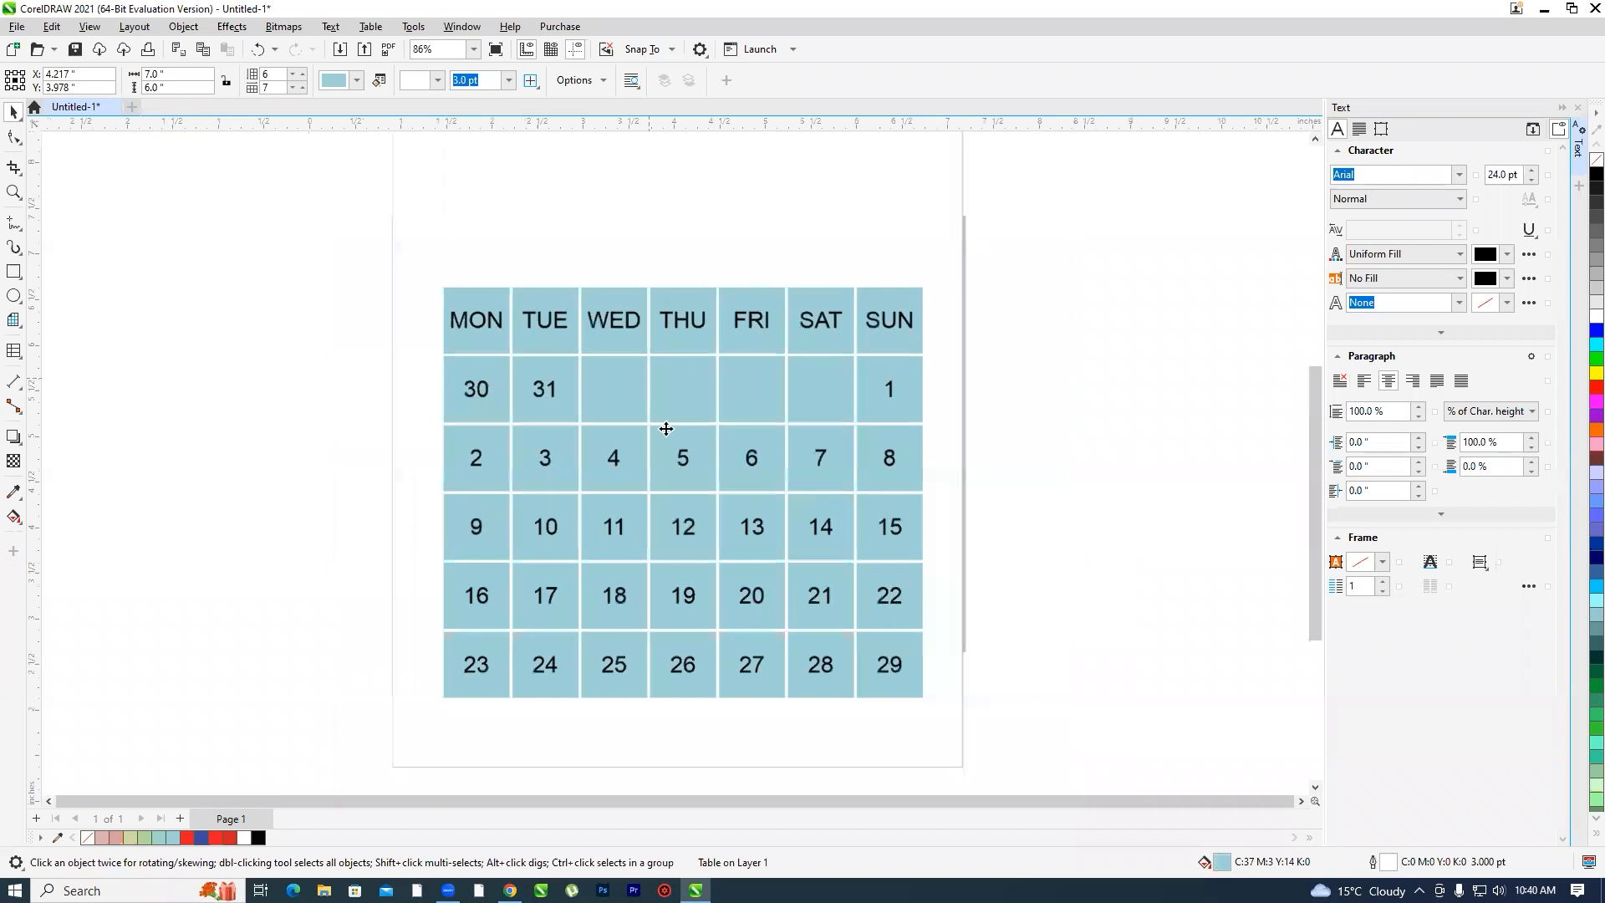
drag(684, 473, 315, 473)
scroll(730, 358, up, 4)
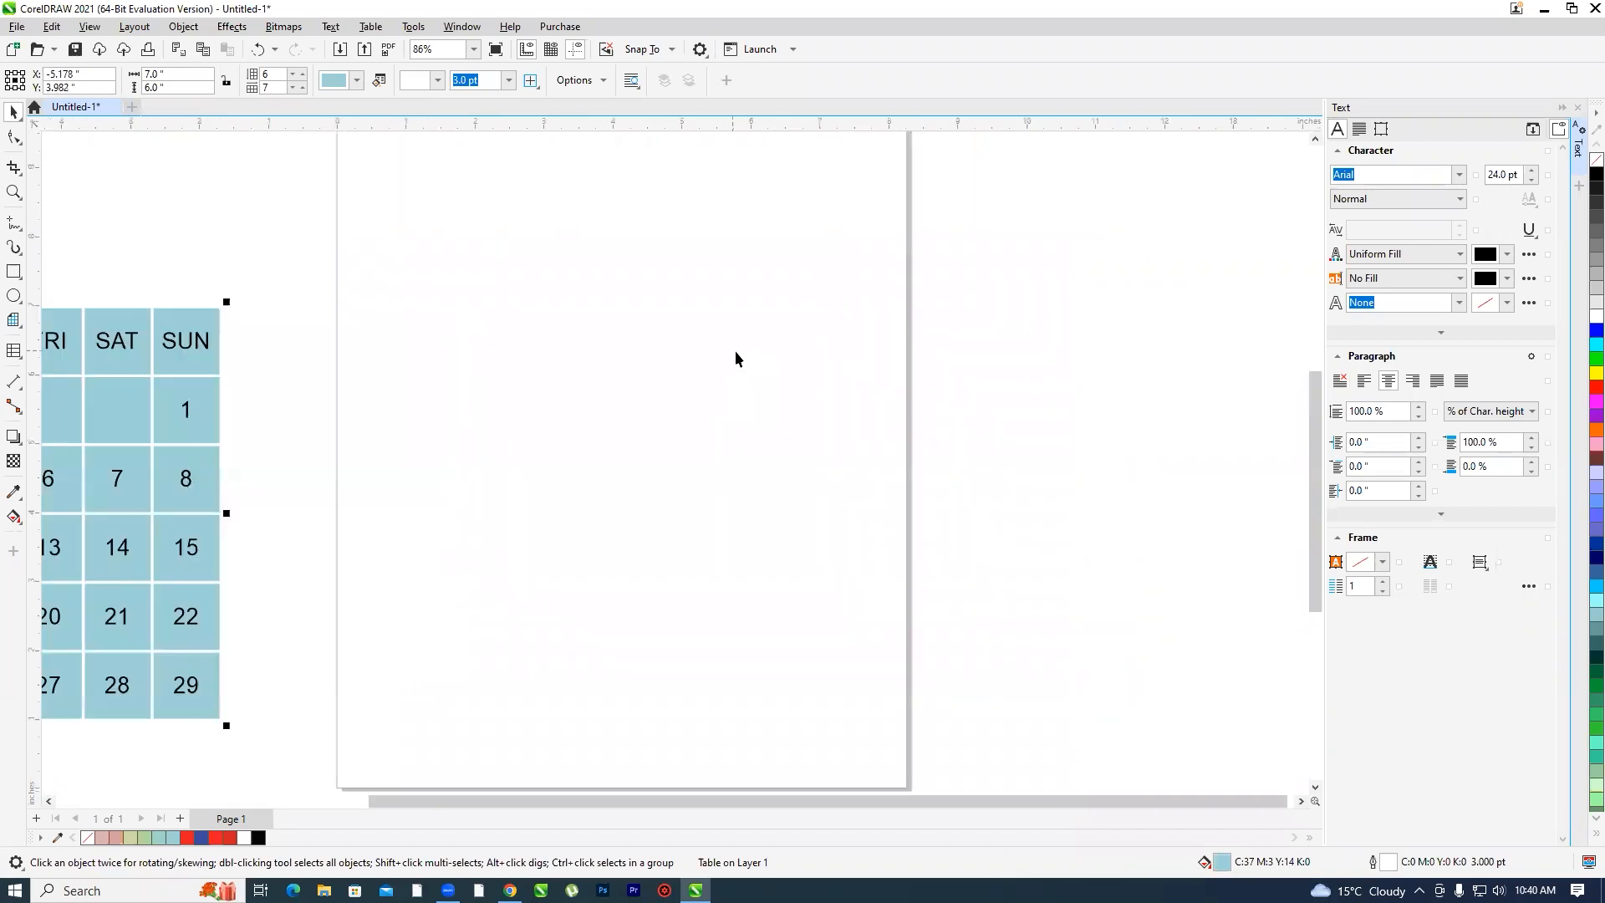
click(710, 319)
scroll(660, 348, down, 2)
scroll(659, 348, up, 2)
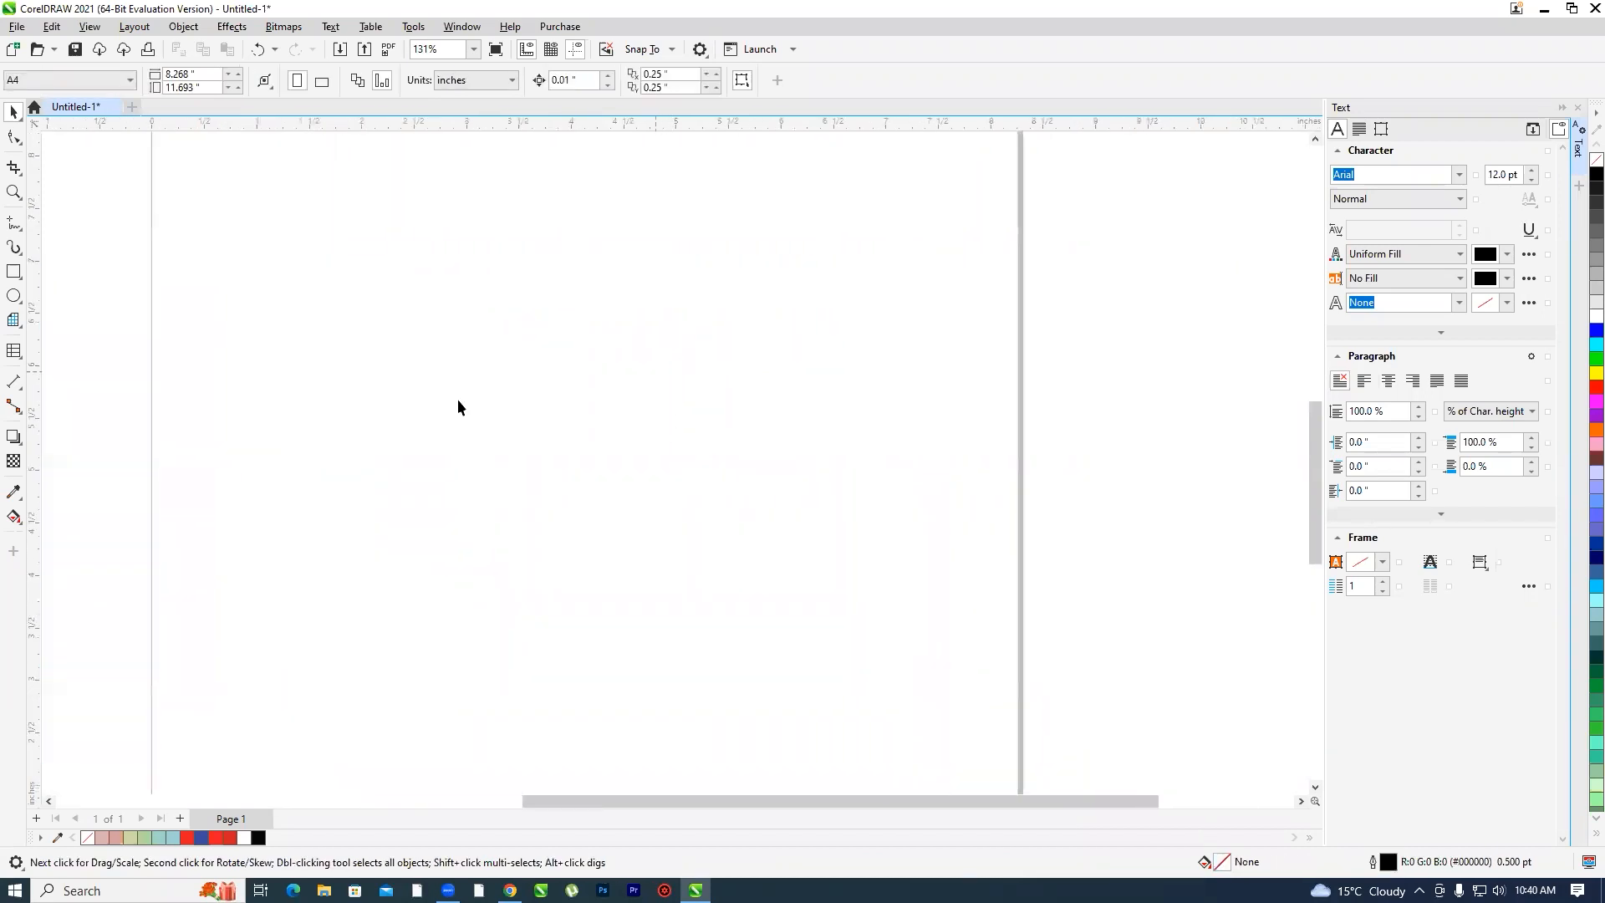
- Start creating a new table with 6 rows and 7 columns
click(370, 27)
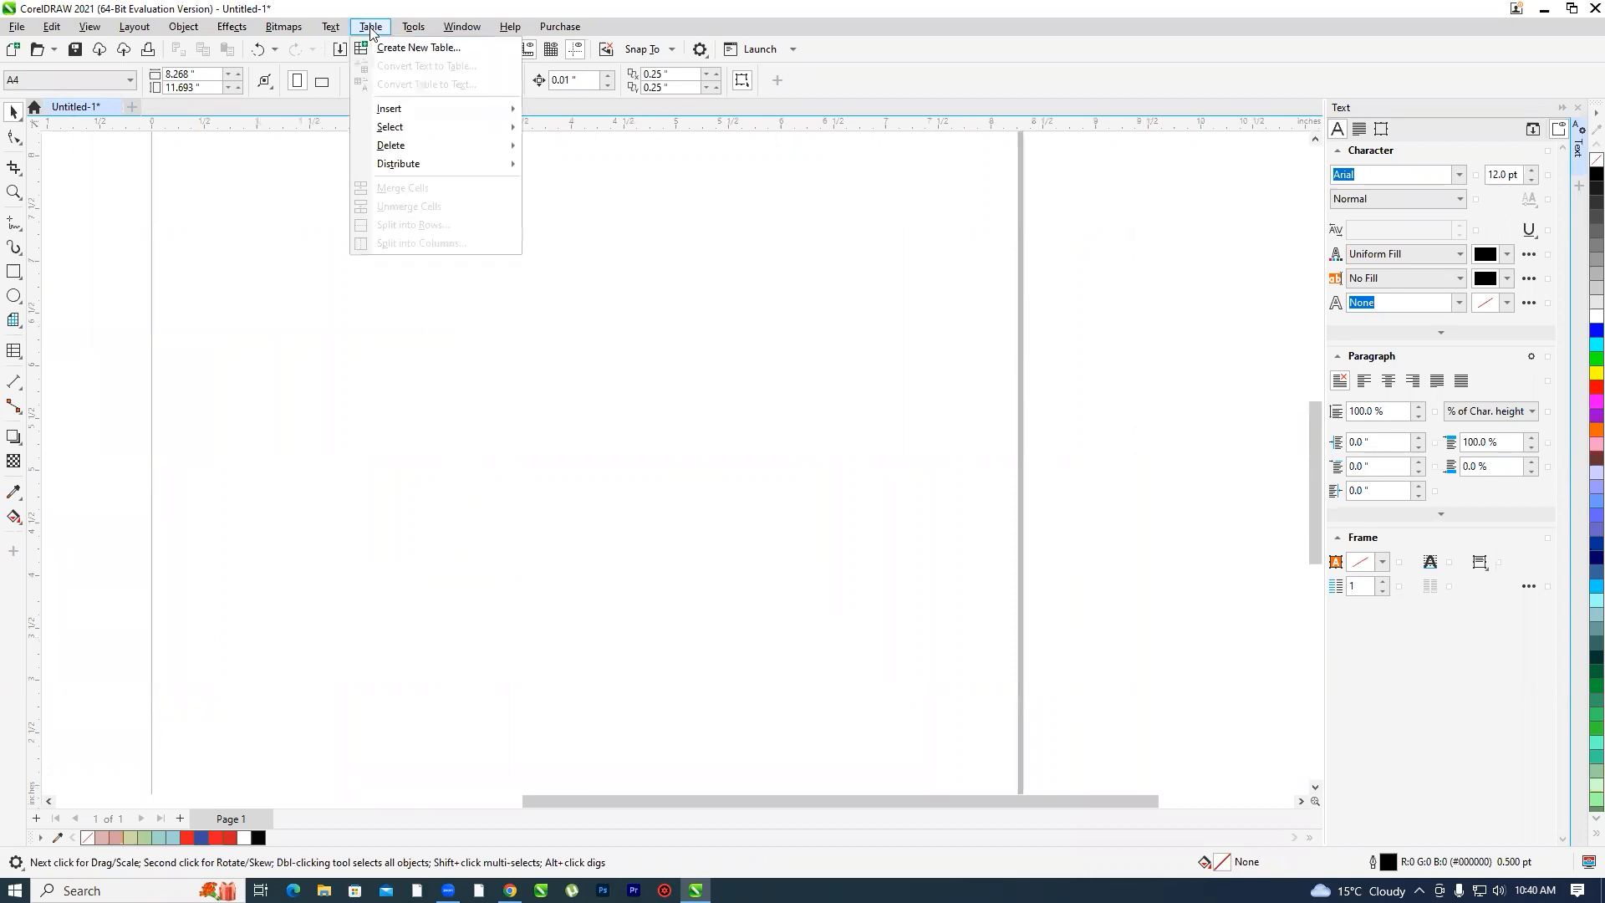
click(420, 58)
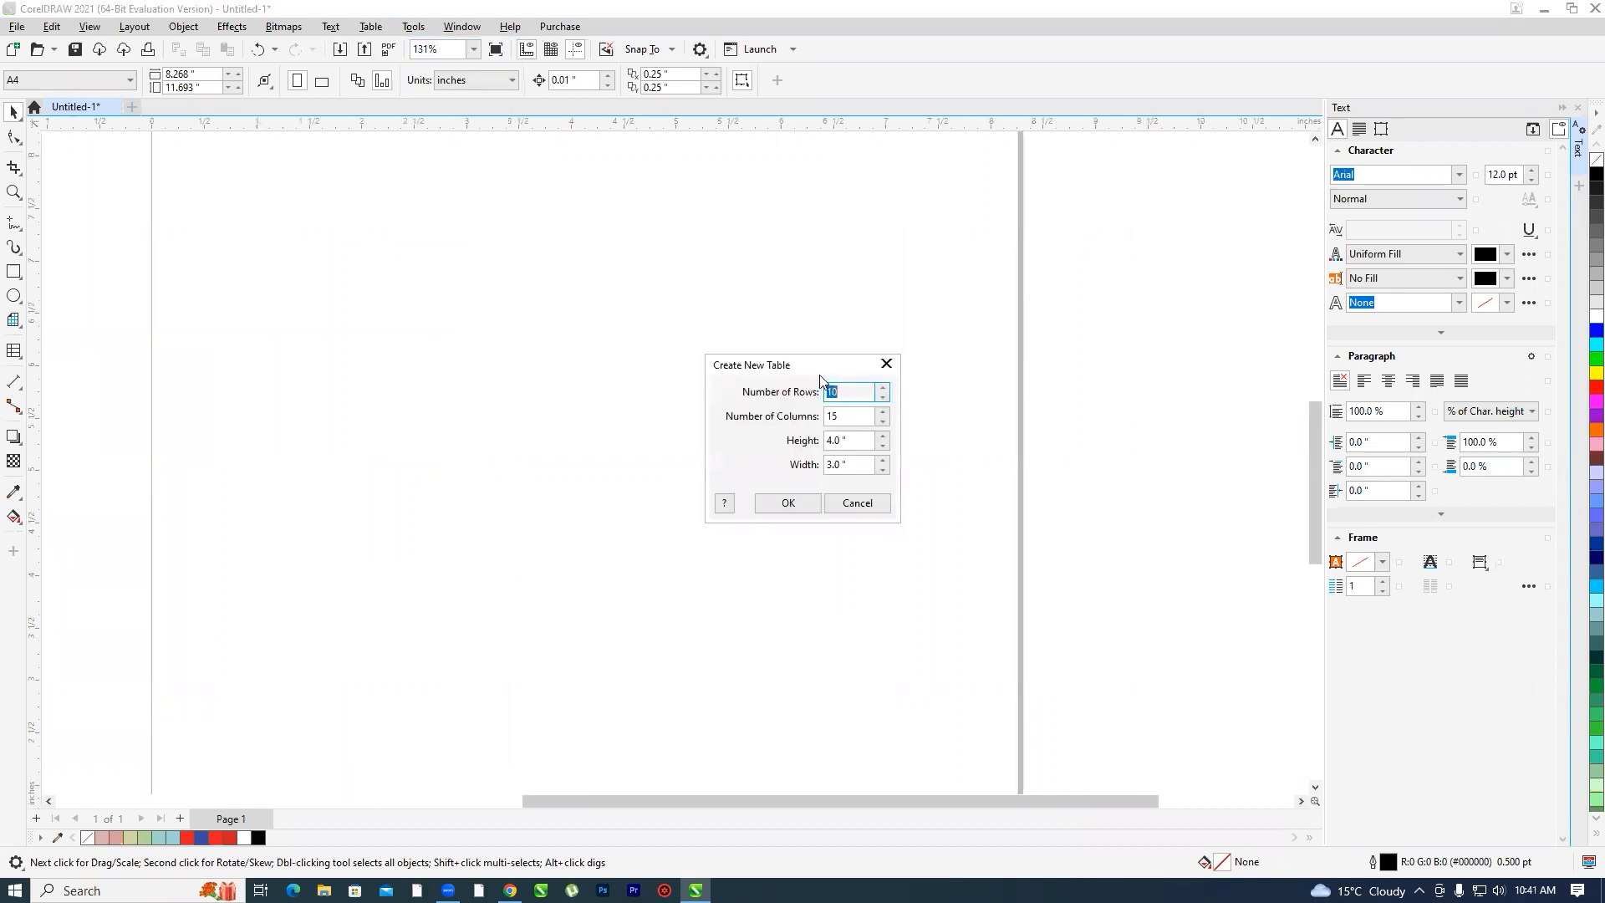
drag(810, 368, 757, 302)
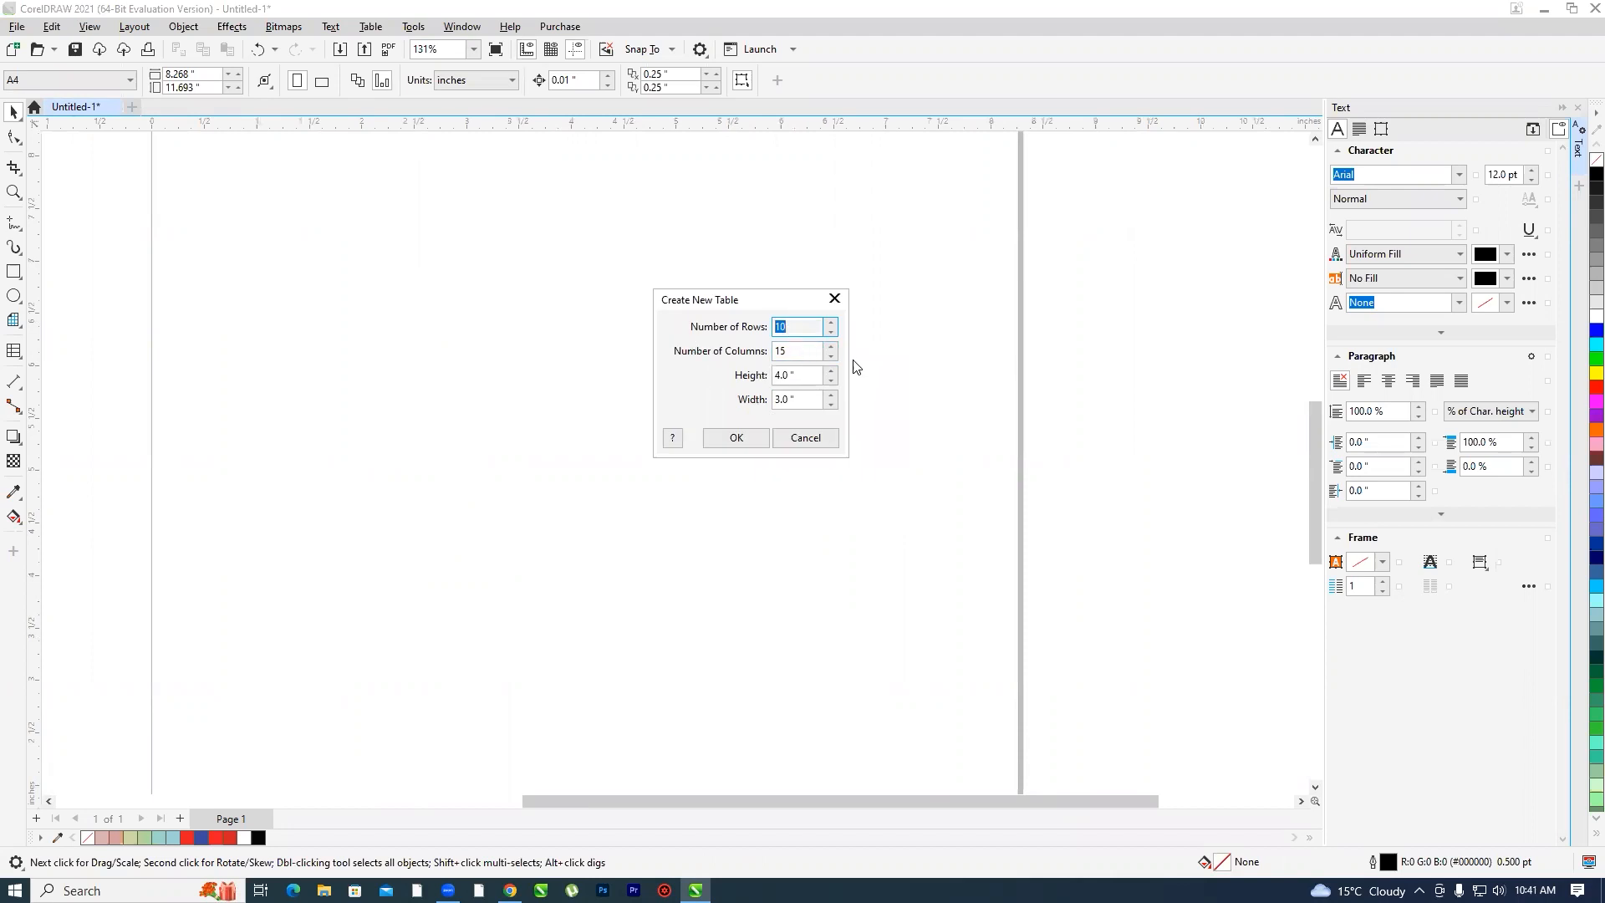
text(6)
click(800, 352)
double_click(800, 353)
text(7)
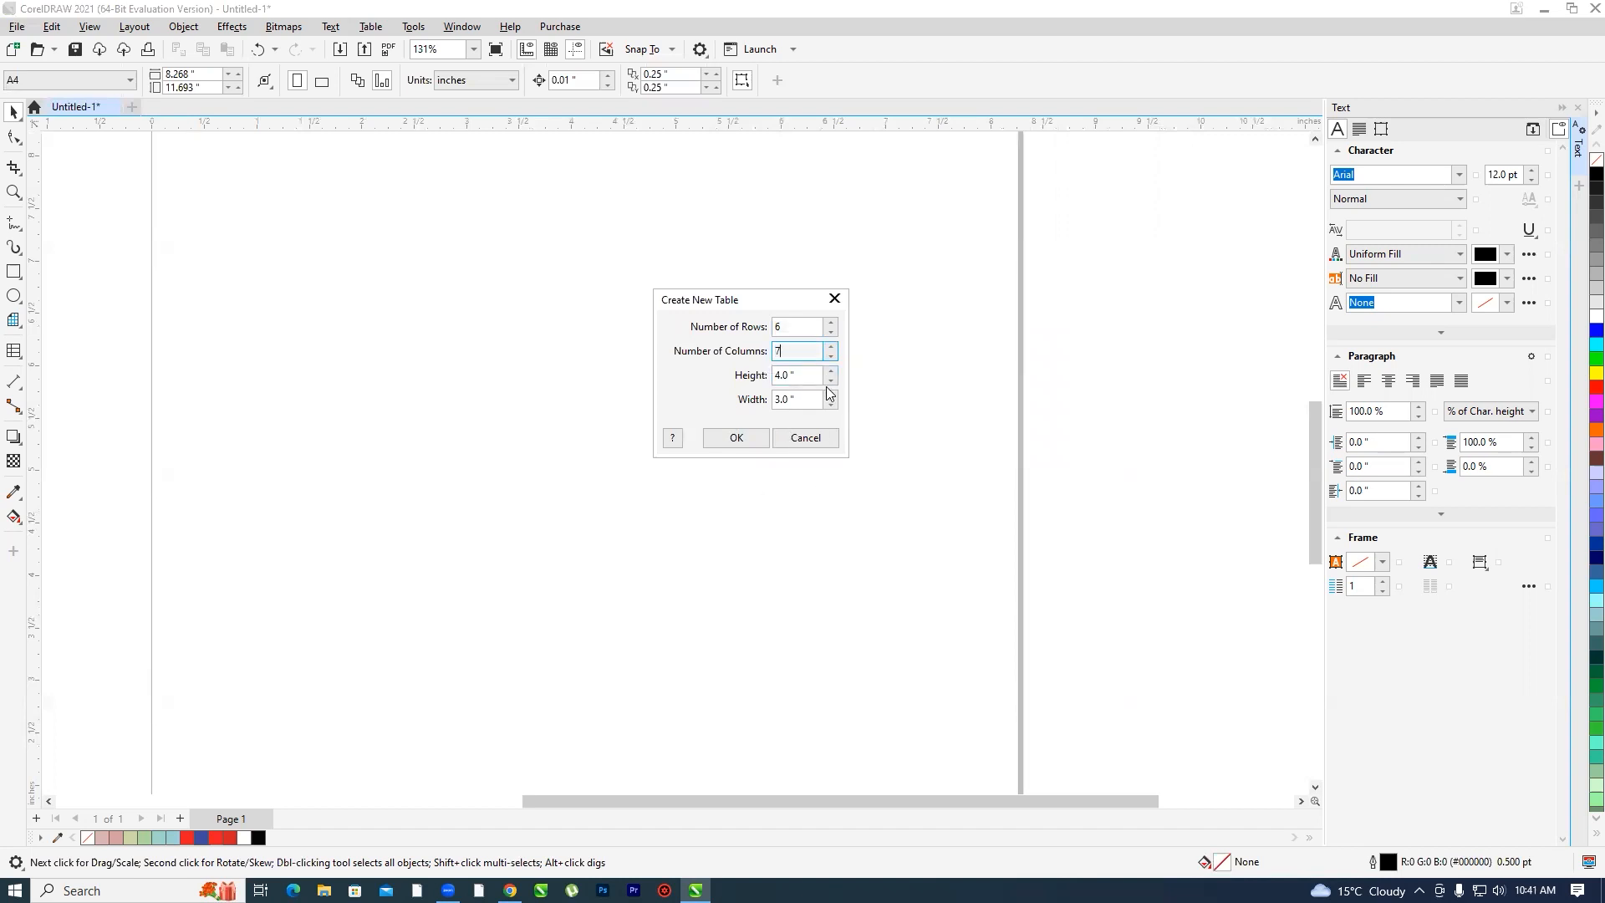
- Set the new table's width to 7 inches and height to 6 inches and create it
double_click(784, 400)
text(7)
key(shift+Tab)
text(6)
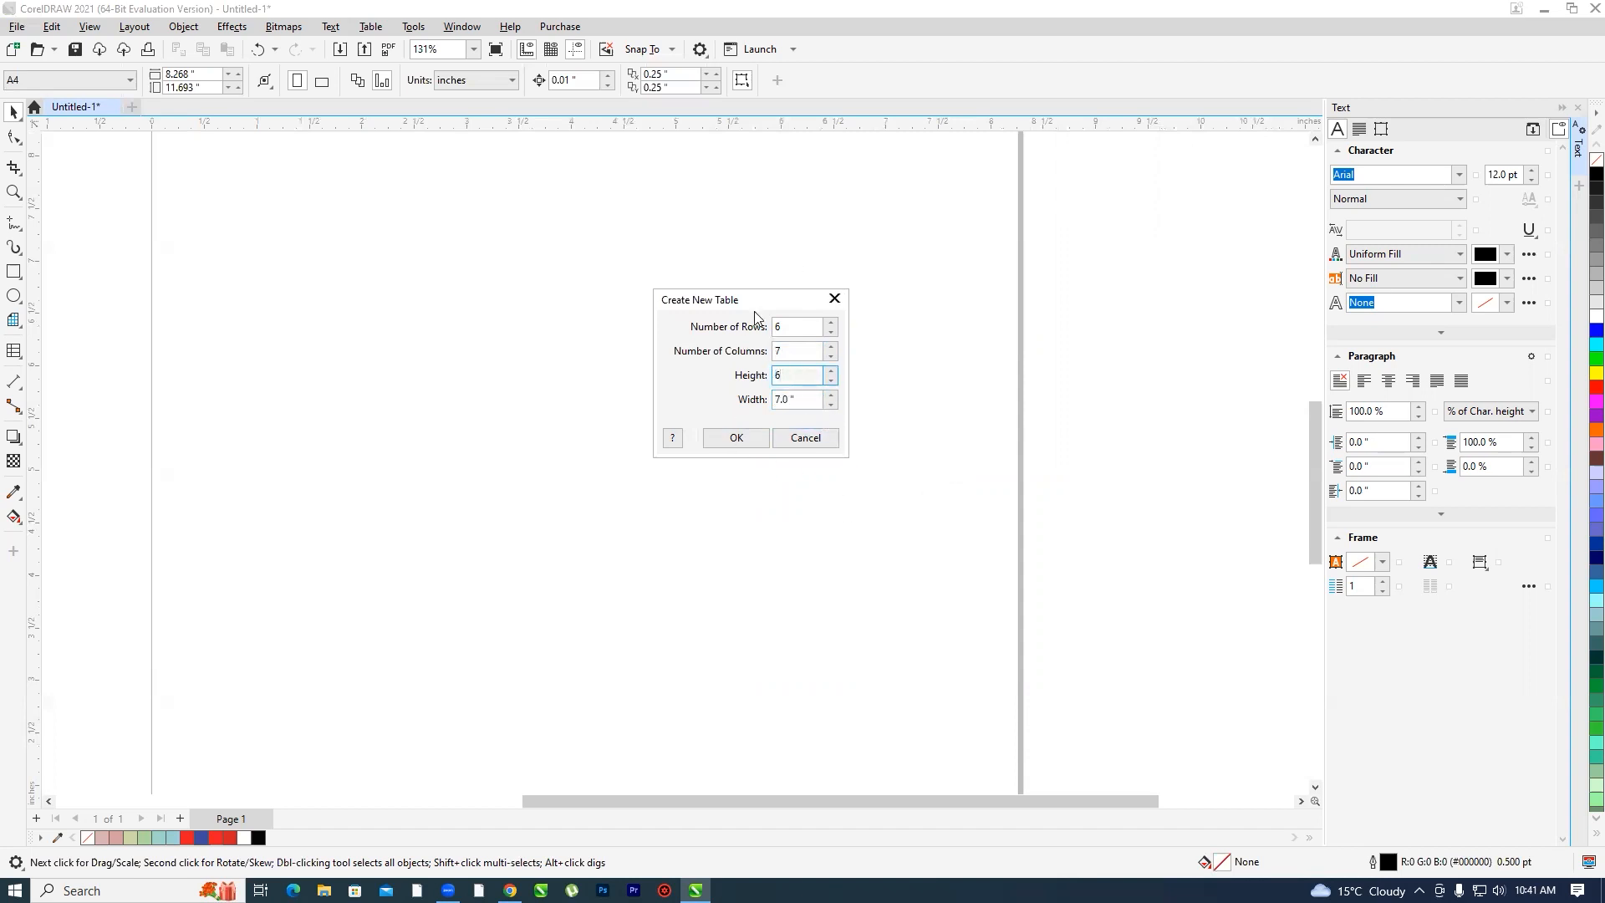
drag(750, 299, 651, 224)
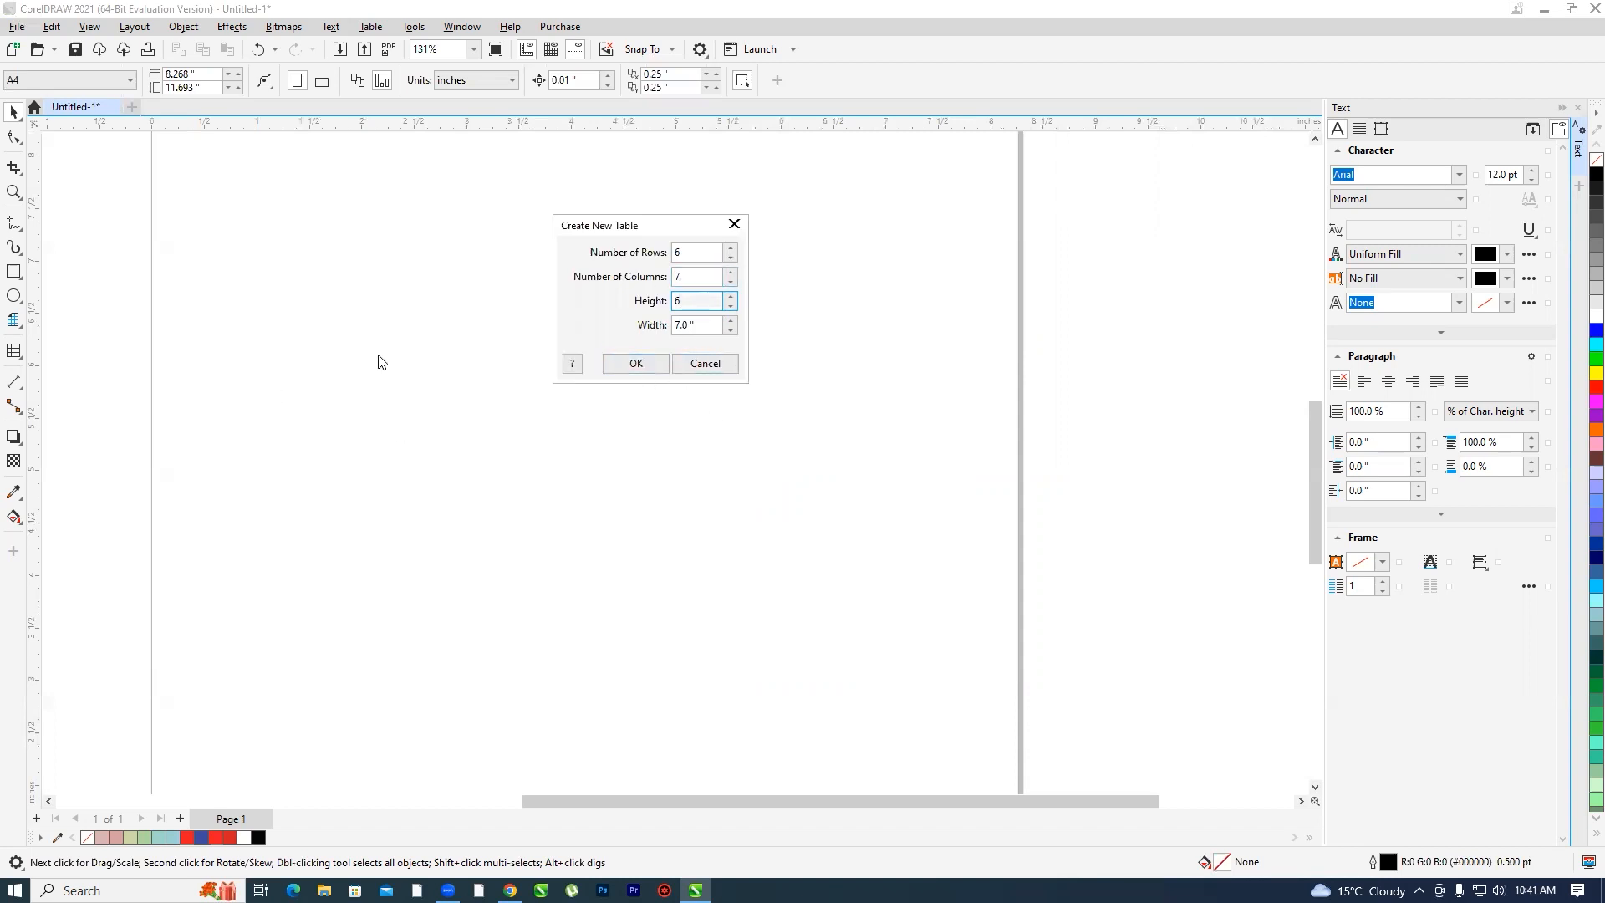
click(635, 365)
- Move the new empty table slightly down and to the right on the page
scroll(724, 357, down, 3)
scroll(723, 367, down, 1)
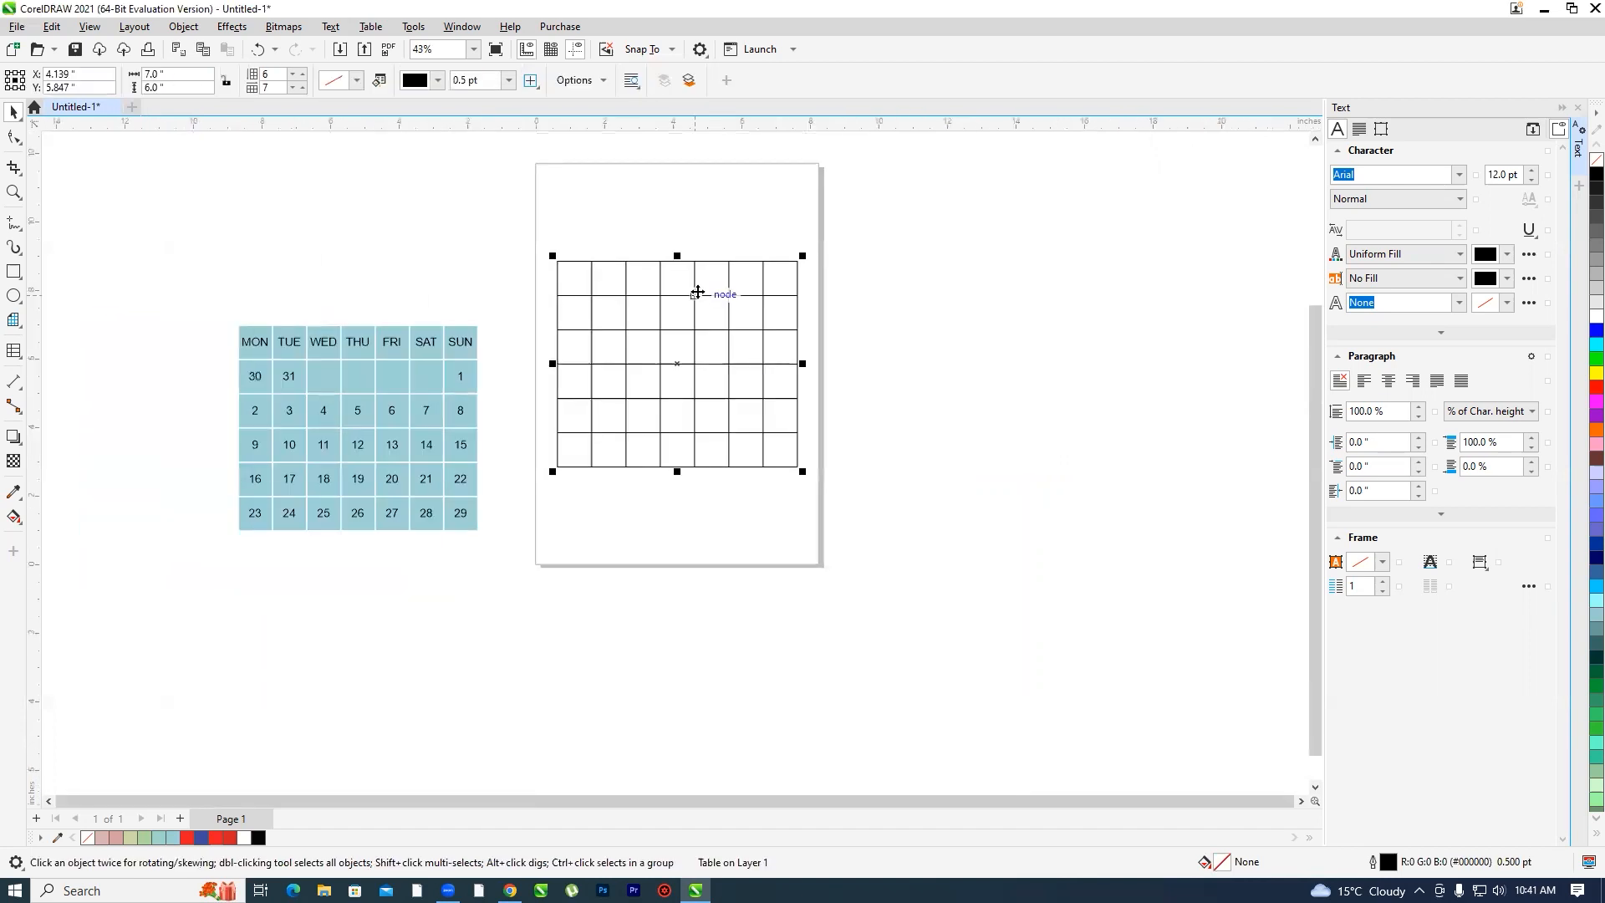
scroll(697, 286, up, 5)
drag(748, 464, 761, 501)
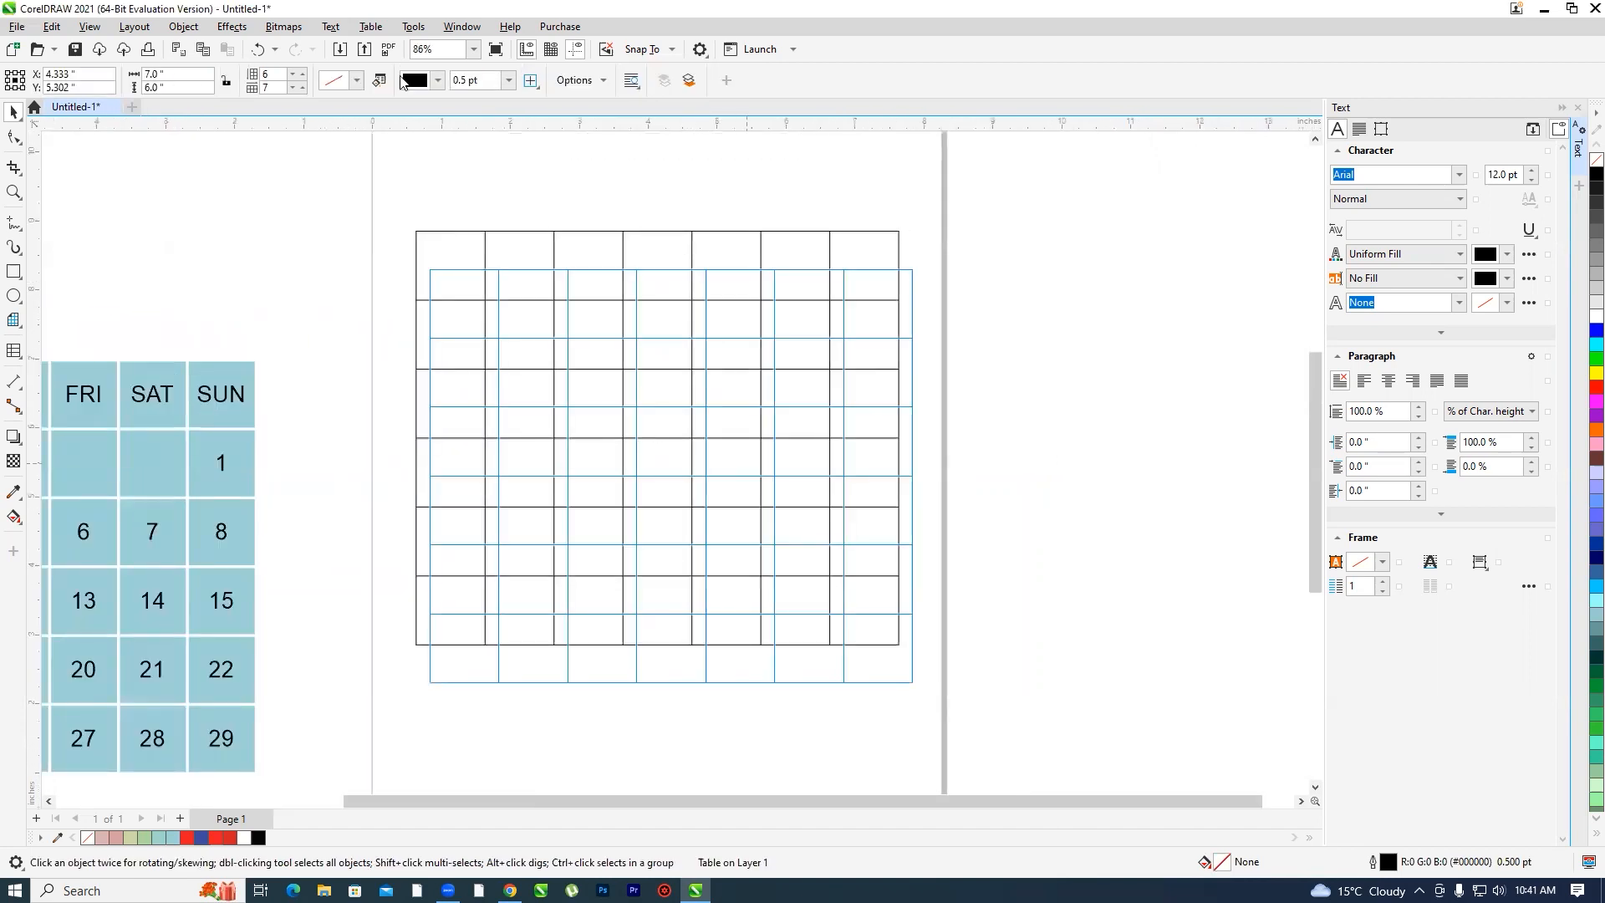
click(370, 25)
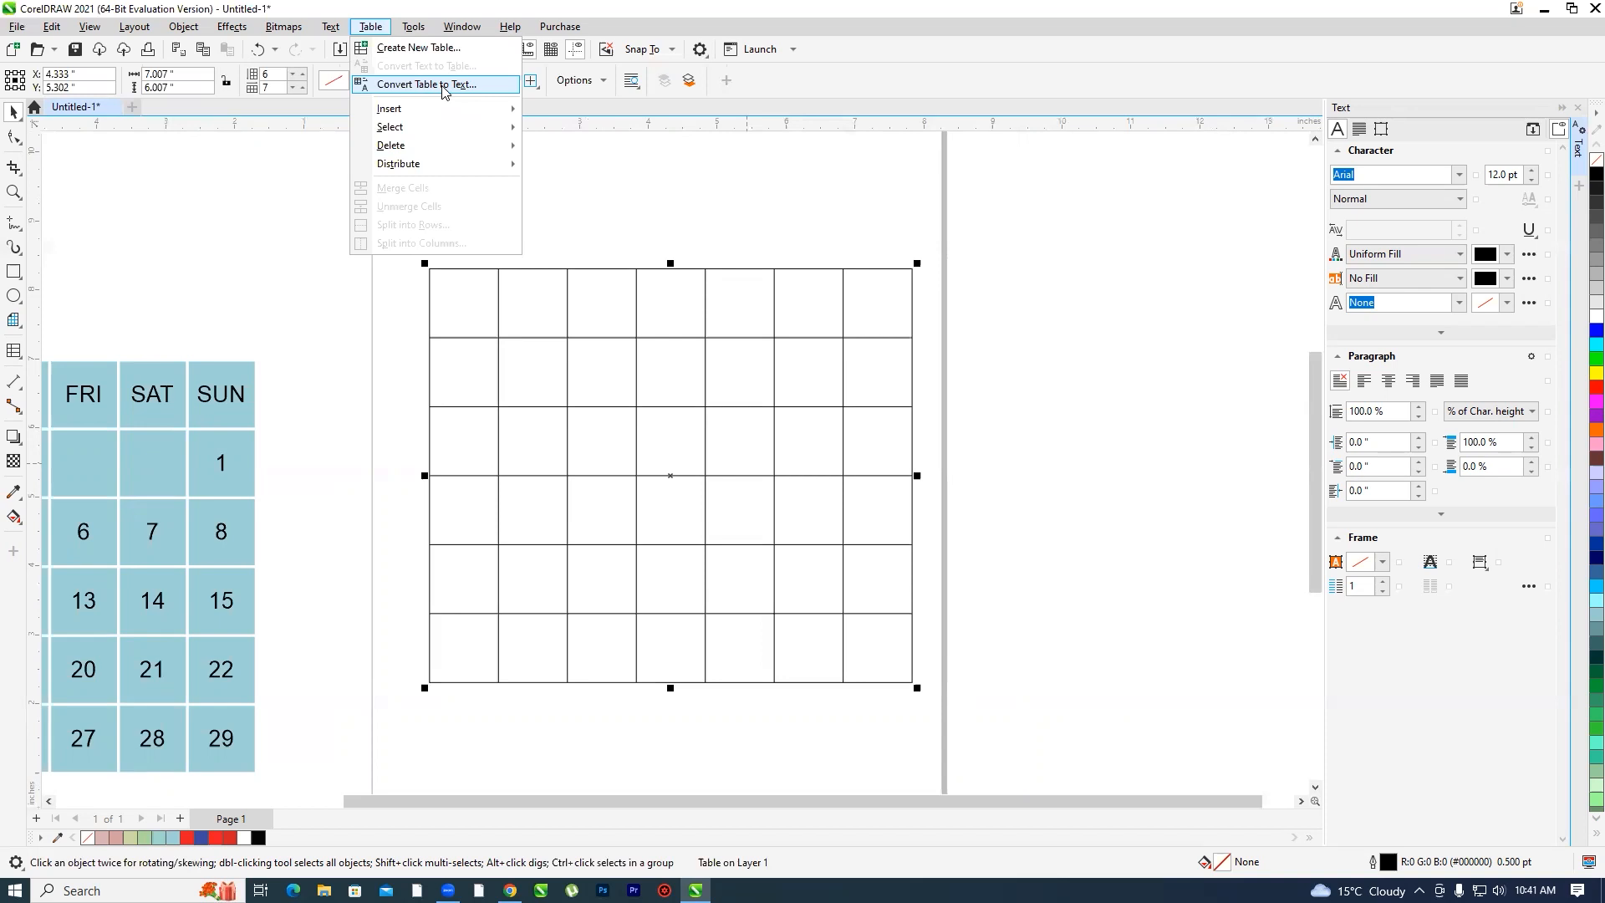
click(1071, 437)
- Delete the empty table and move the calendar table back onto the page
click(816, 510)
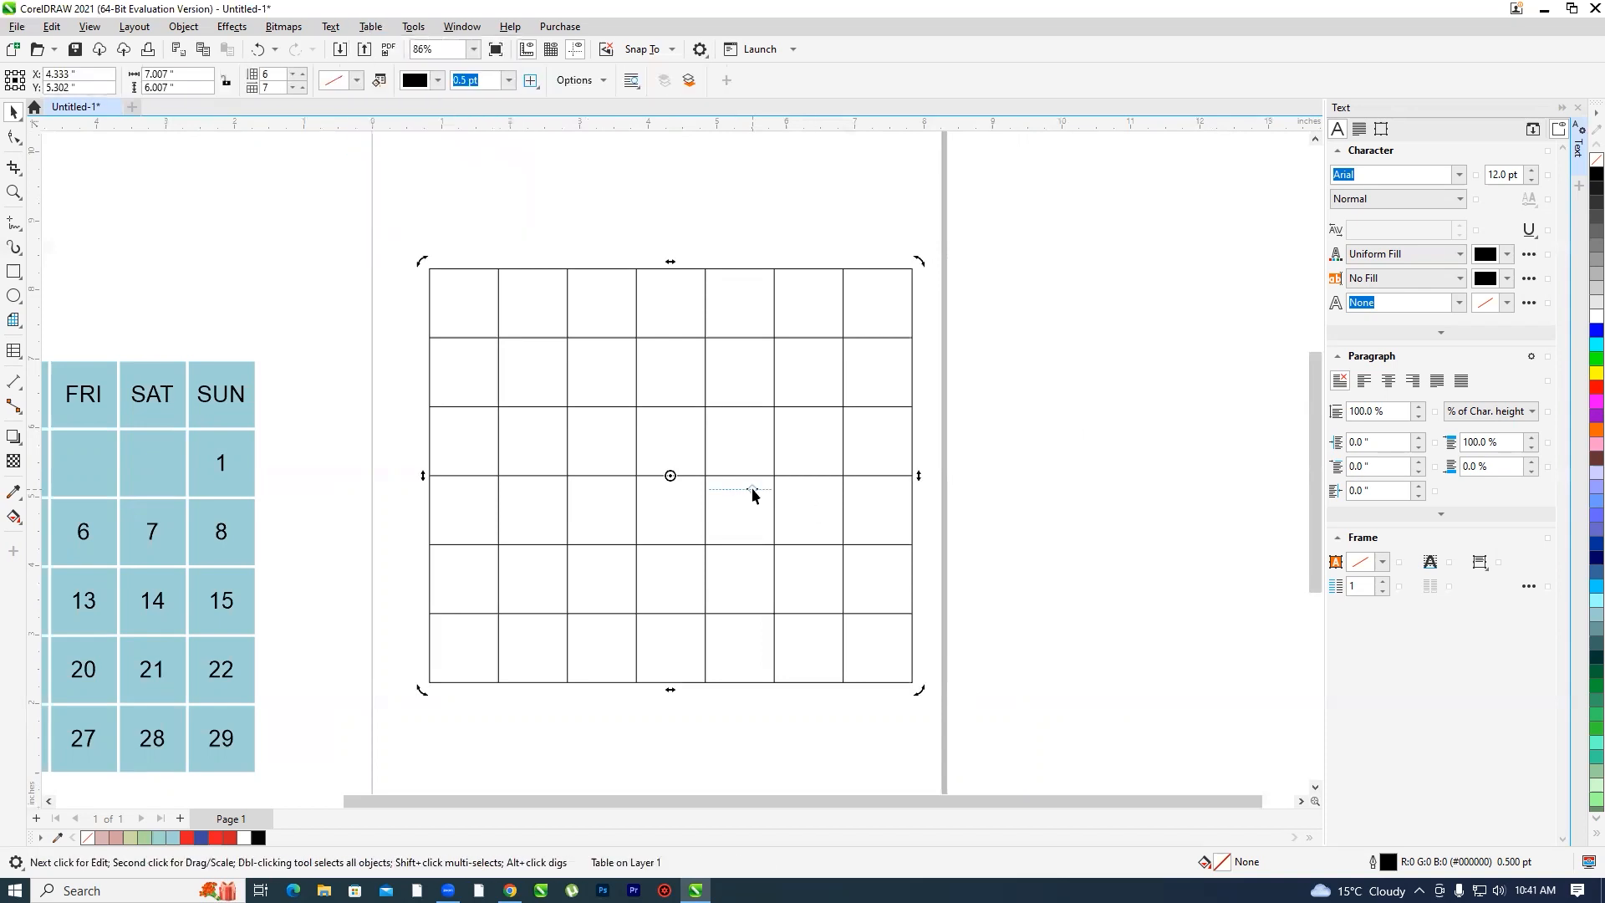
key(Delete)
scroll(574, 480, down, 2)
scroll(414, 529, up, 1)
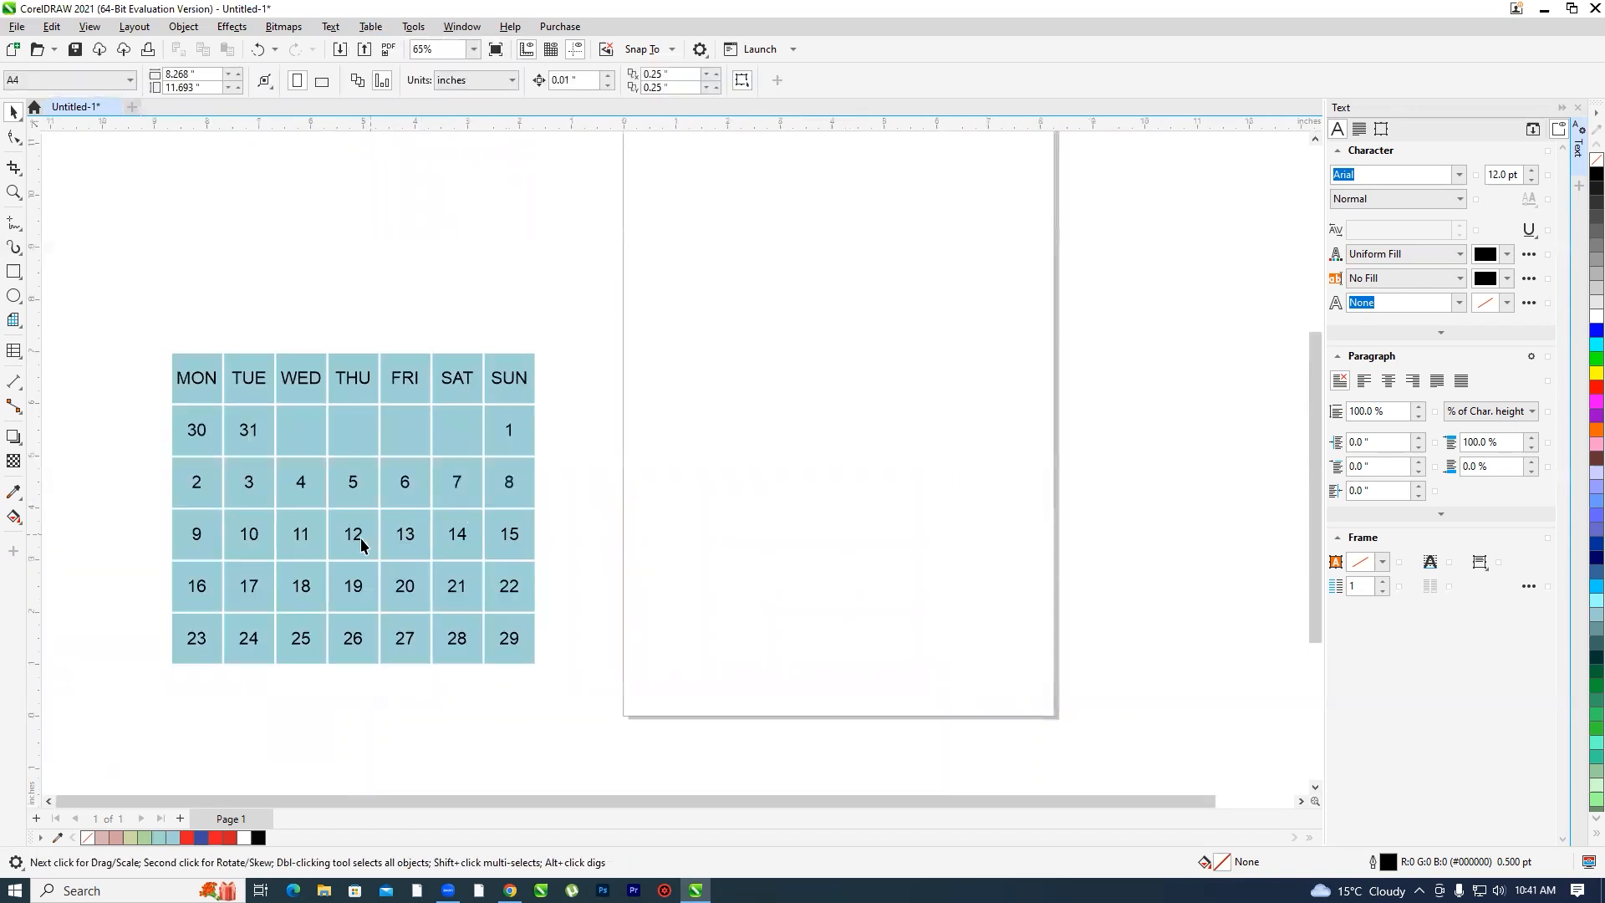
drag(786, 451, 843, 419)
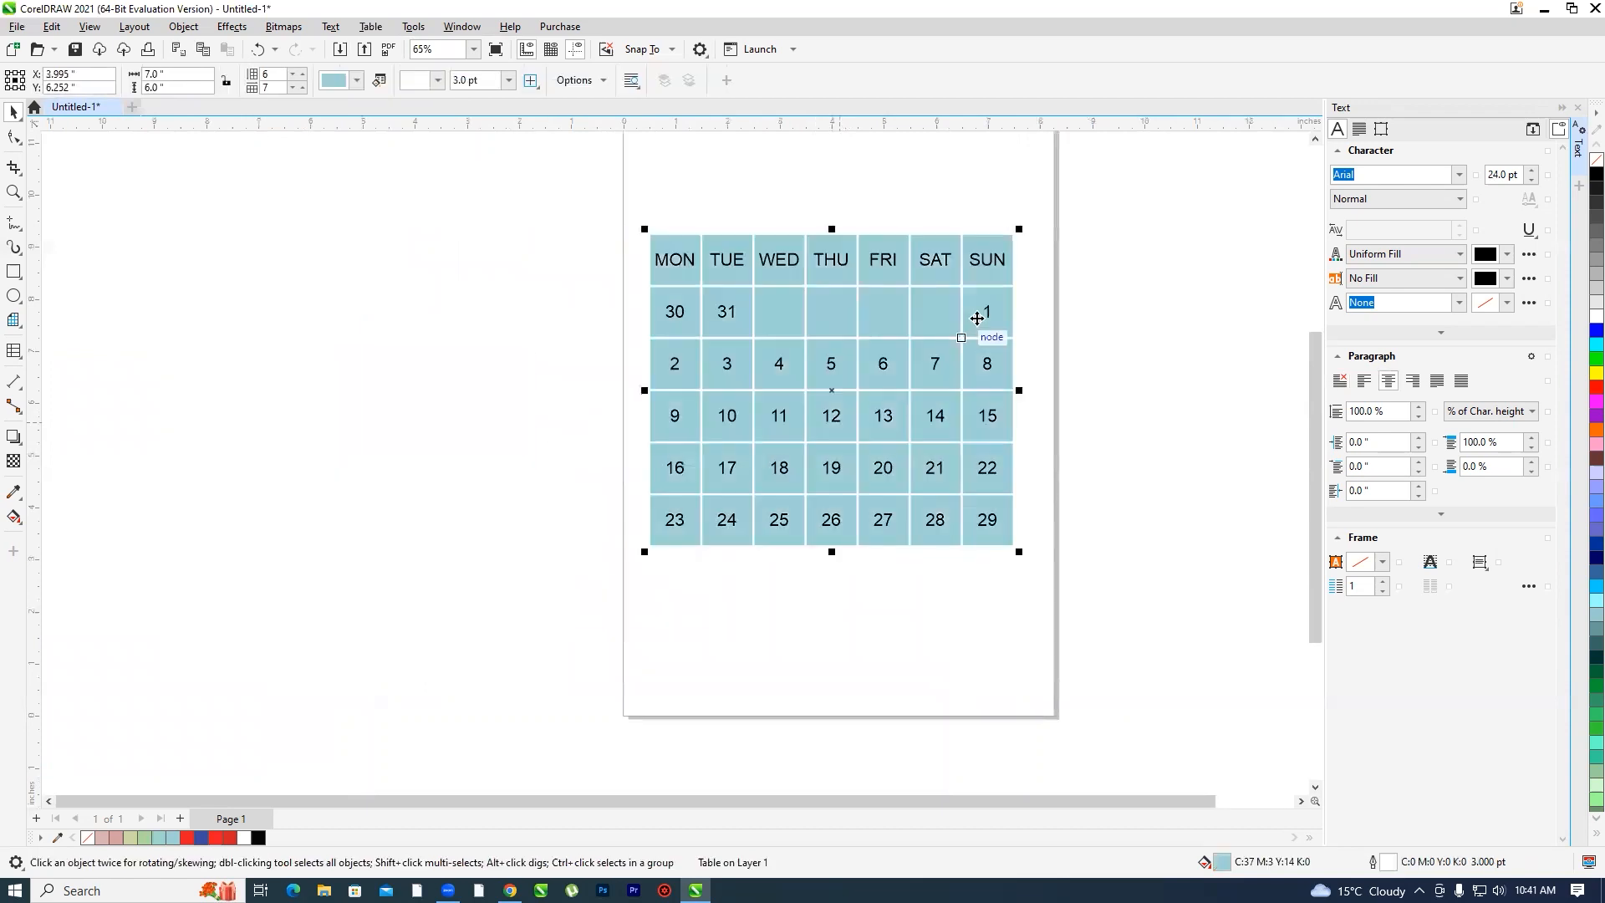
scroll(1023, 299, up, 1)
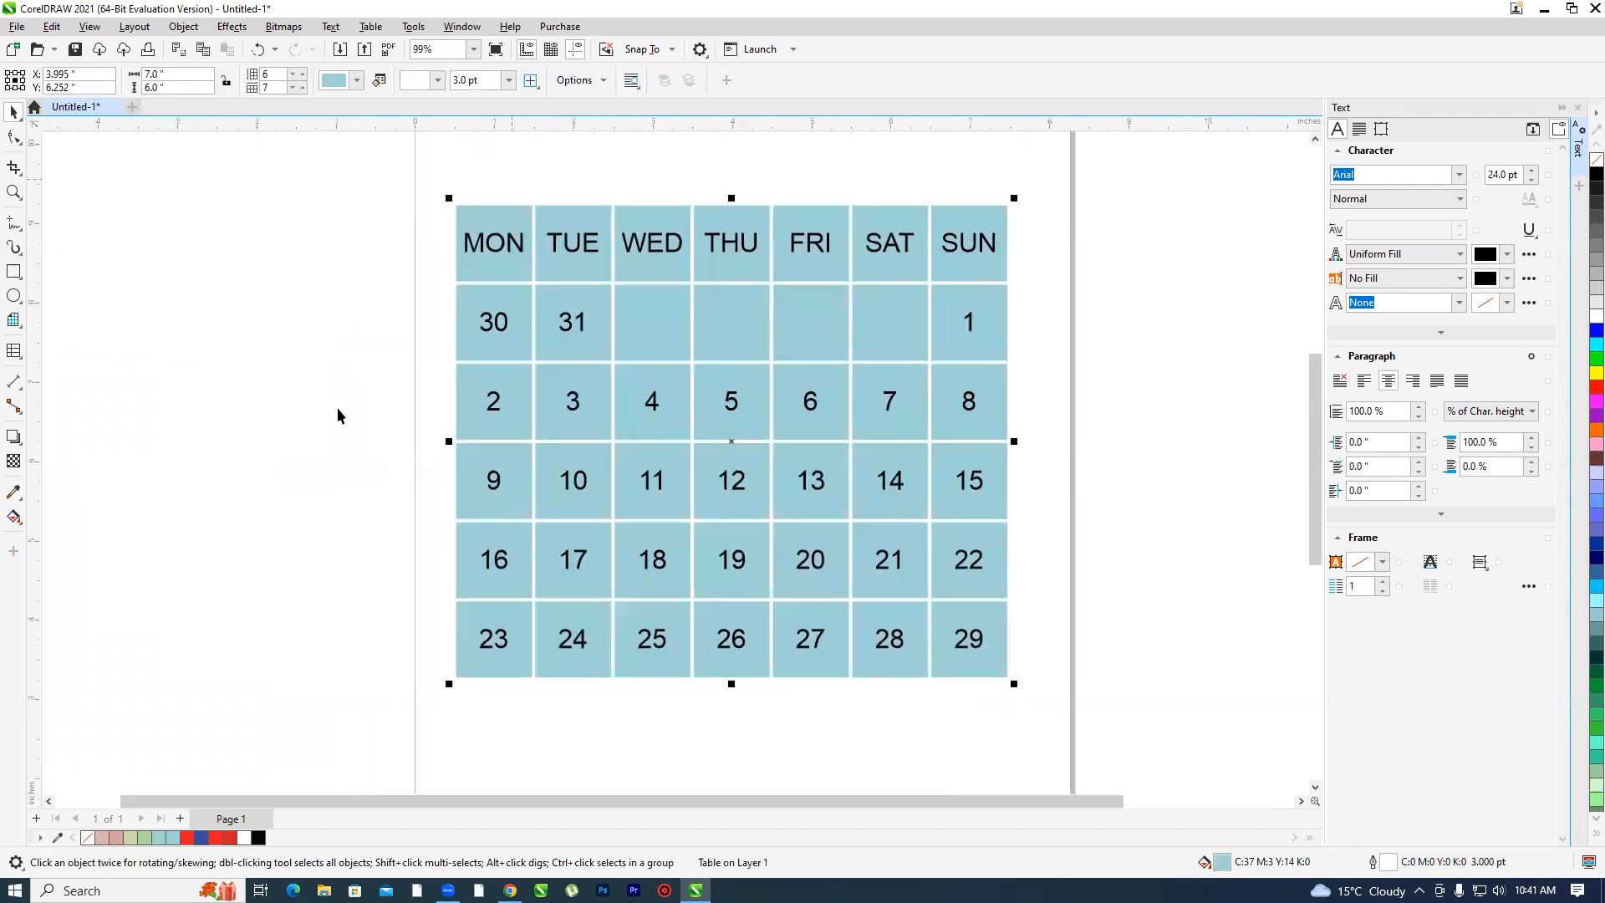
- Select all cells of the calendar table and convert the table to text with the cell text separated by tabs
click(13, 351)
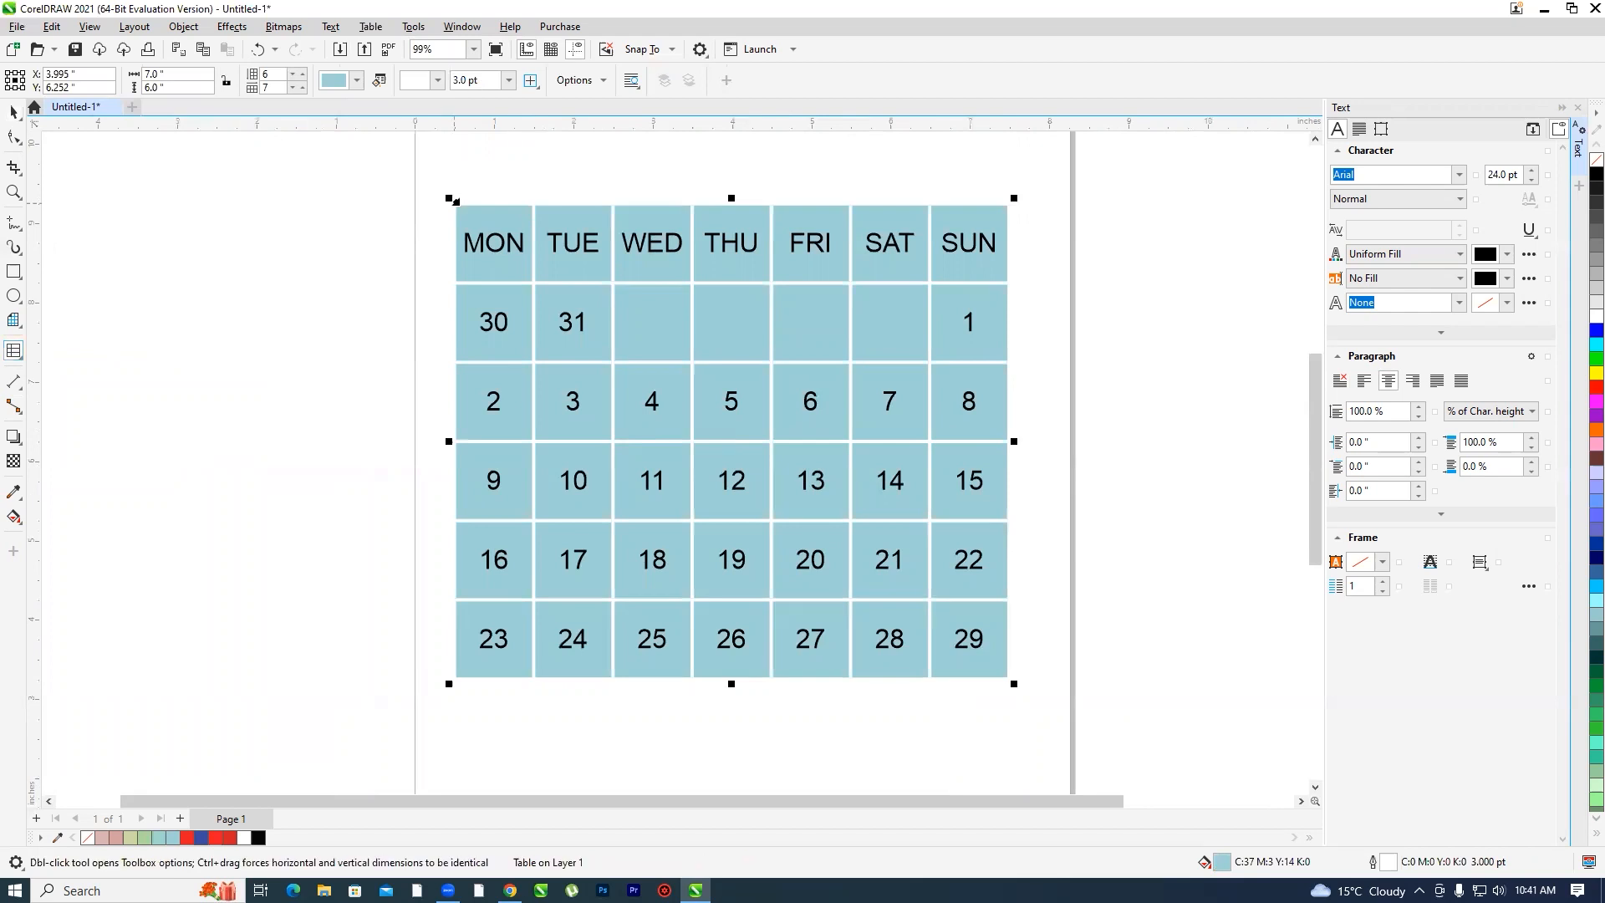
click(456, 205)
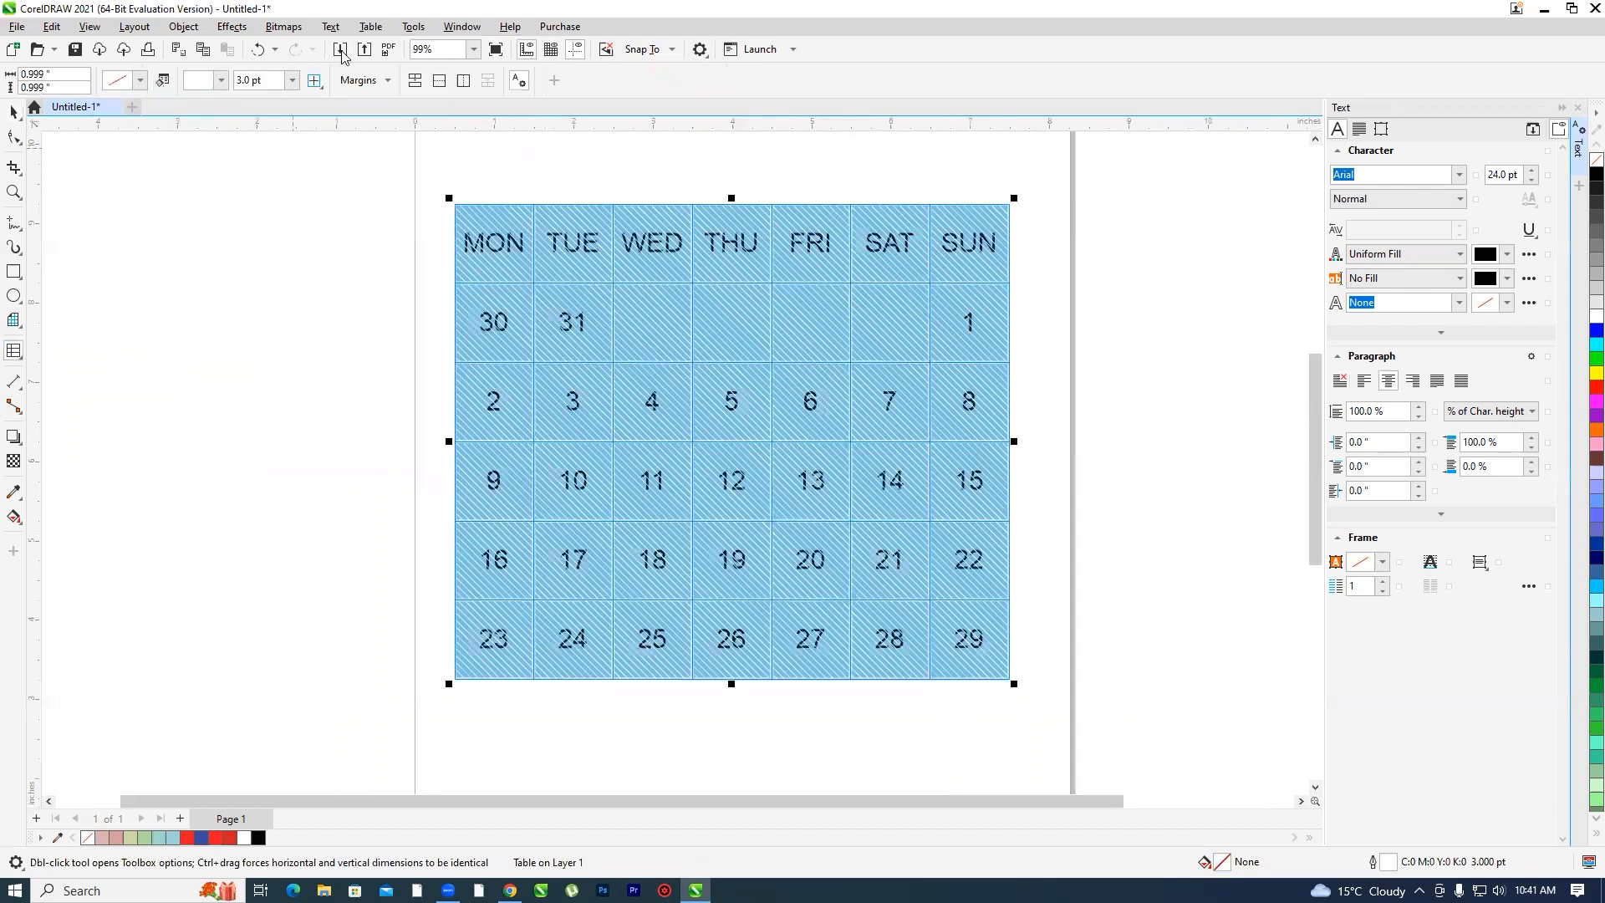
click(373, 31)
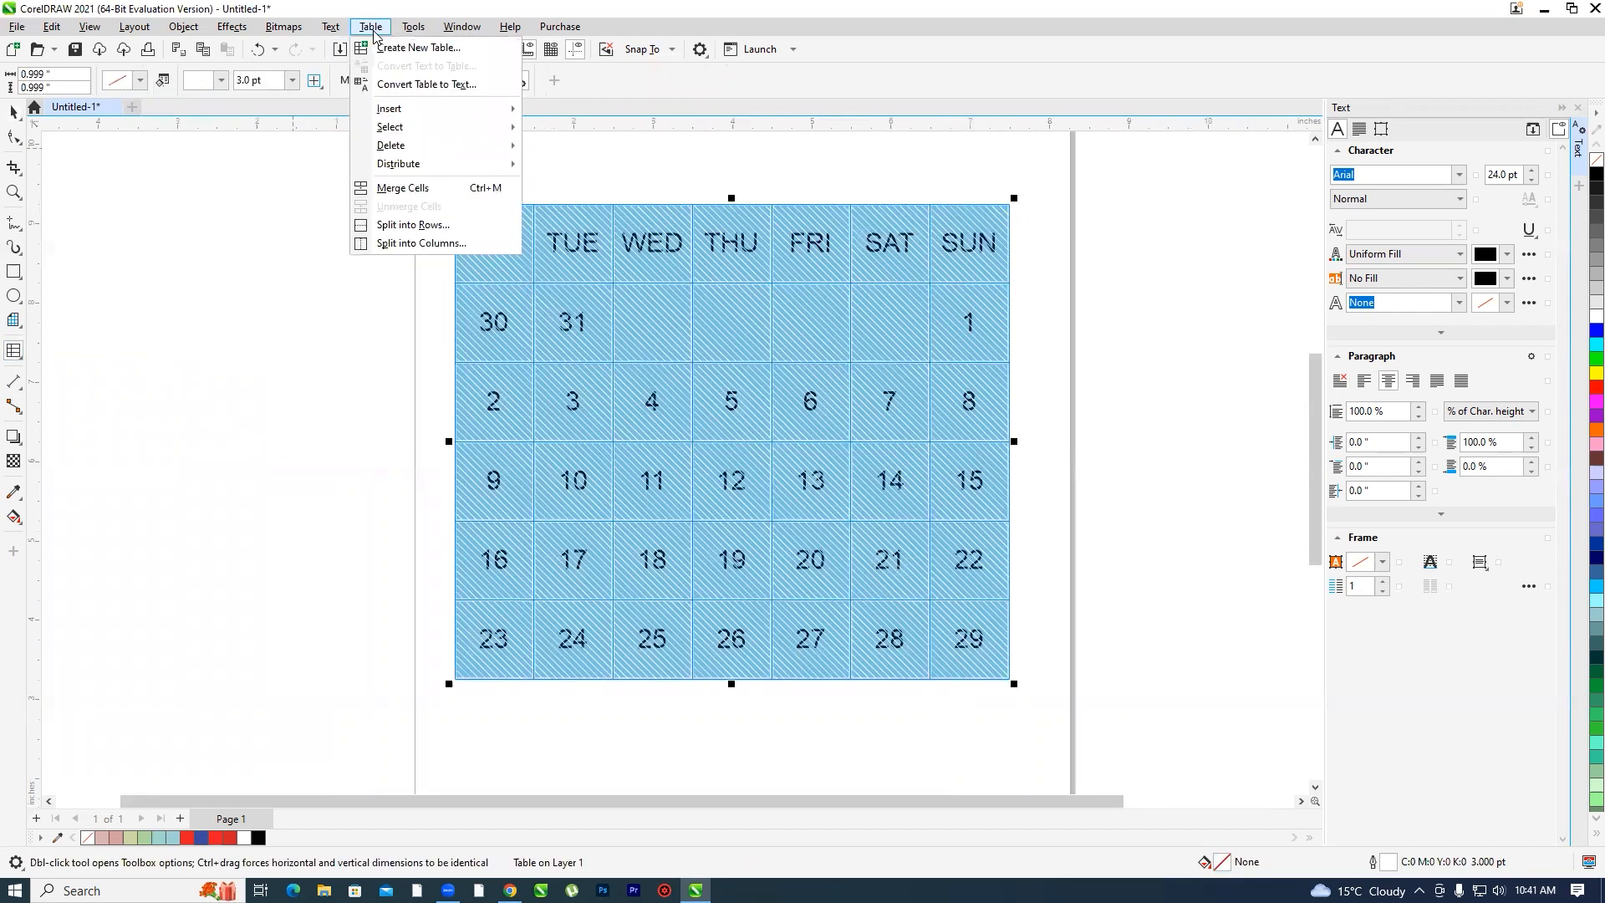
click(449, 92)
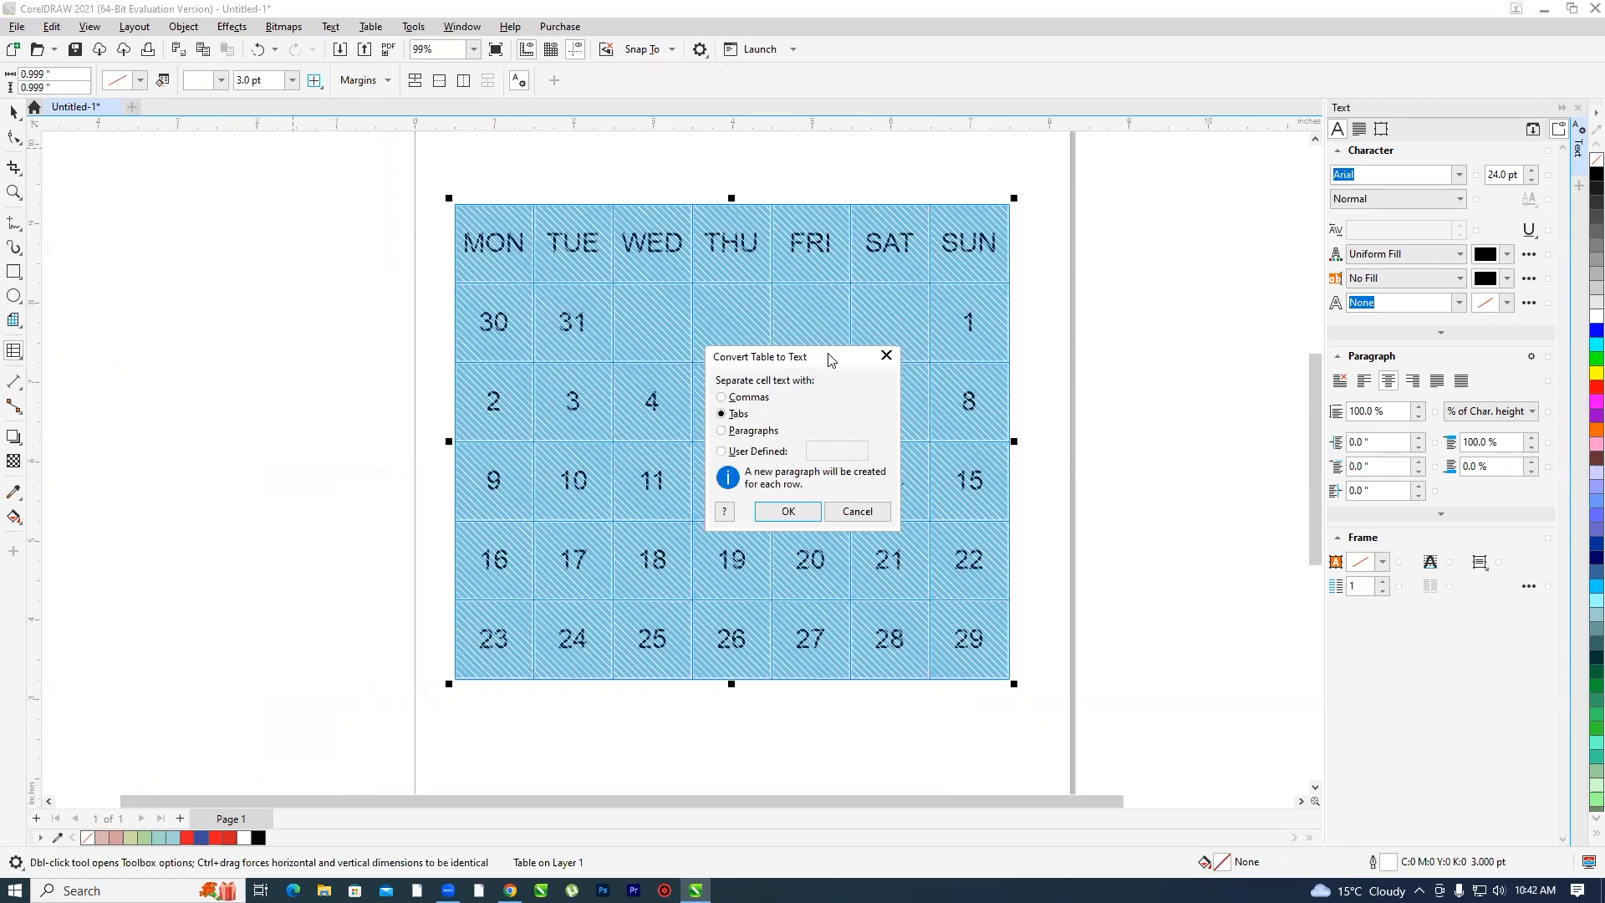
drag(830, 359, 1091, 281)
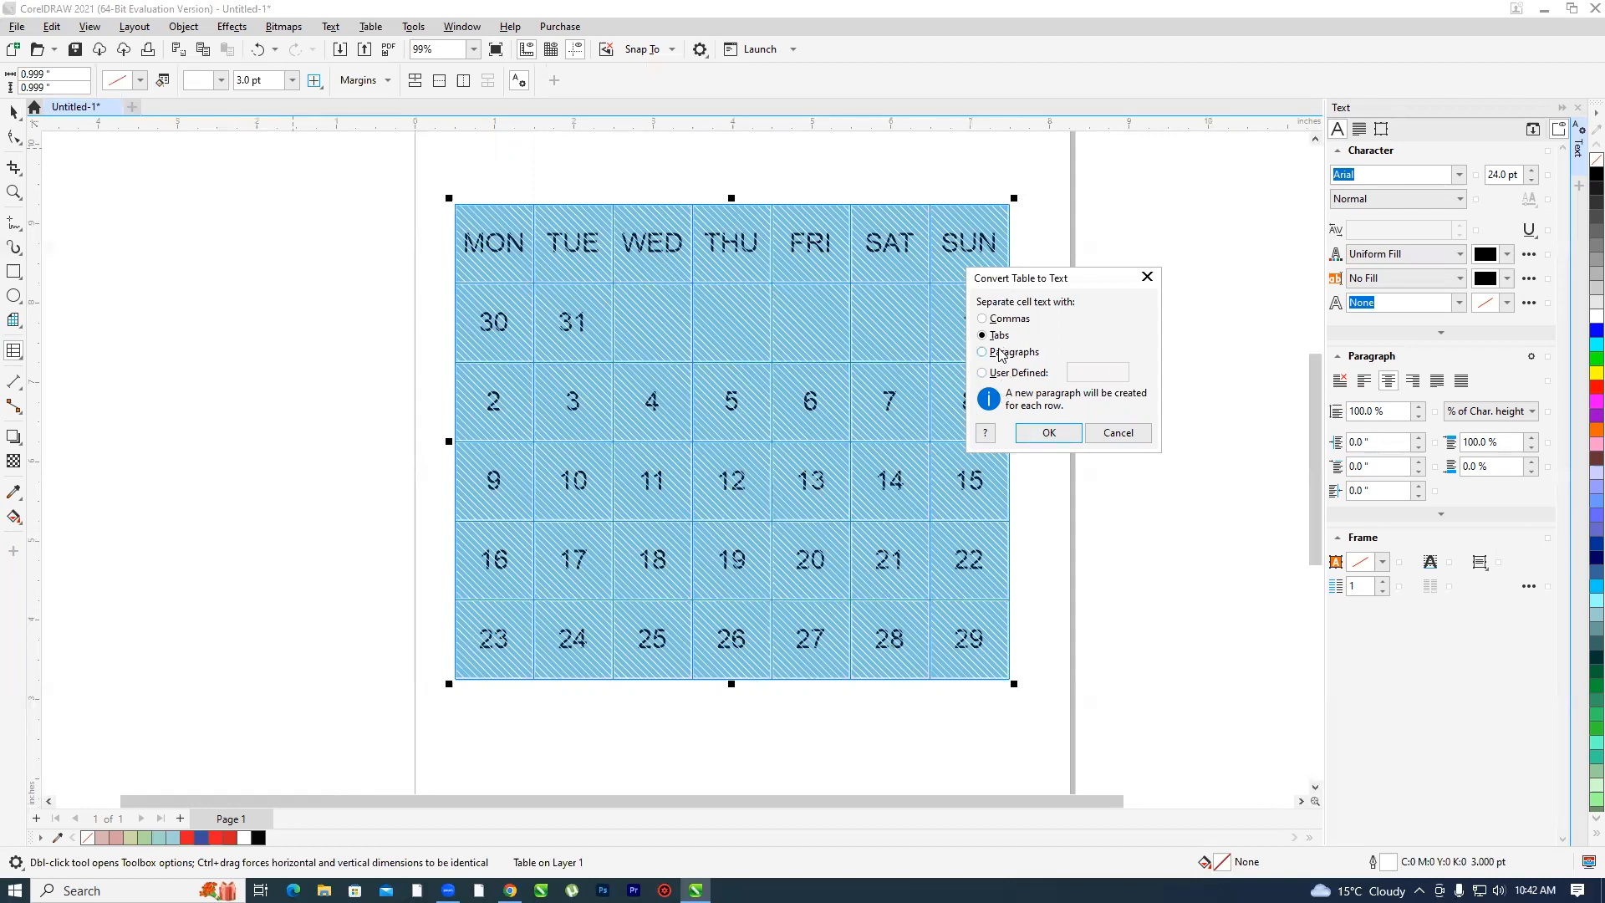
click(1042, 432)
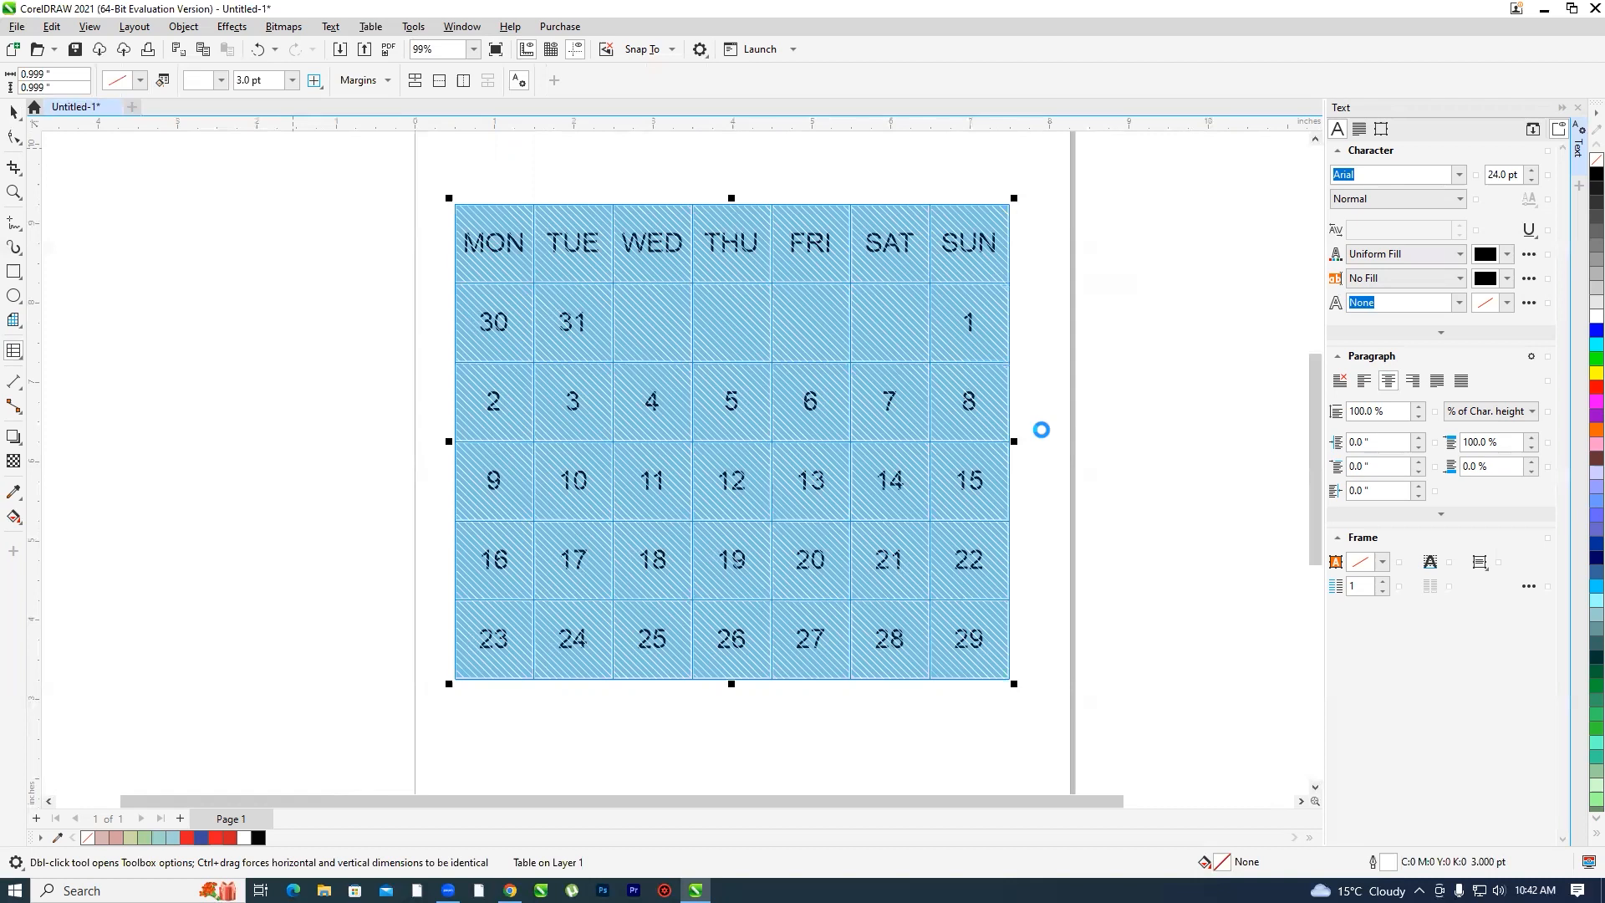
scroll(703, 481, down, 3)
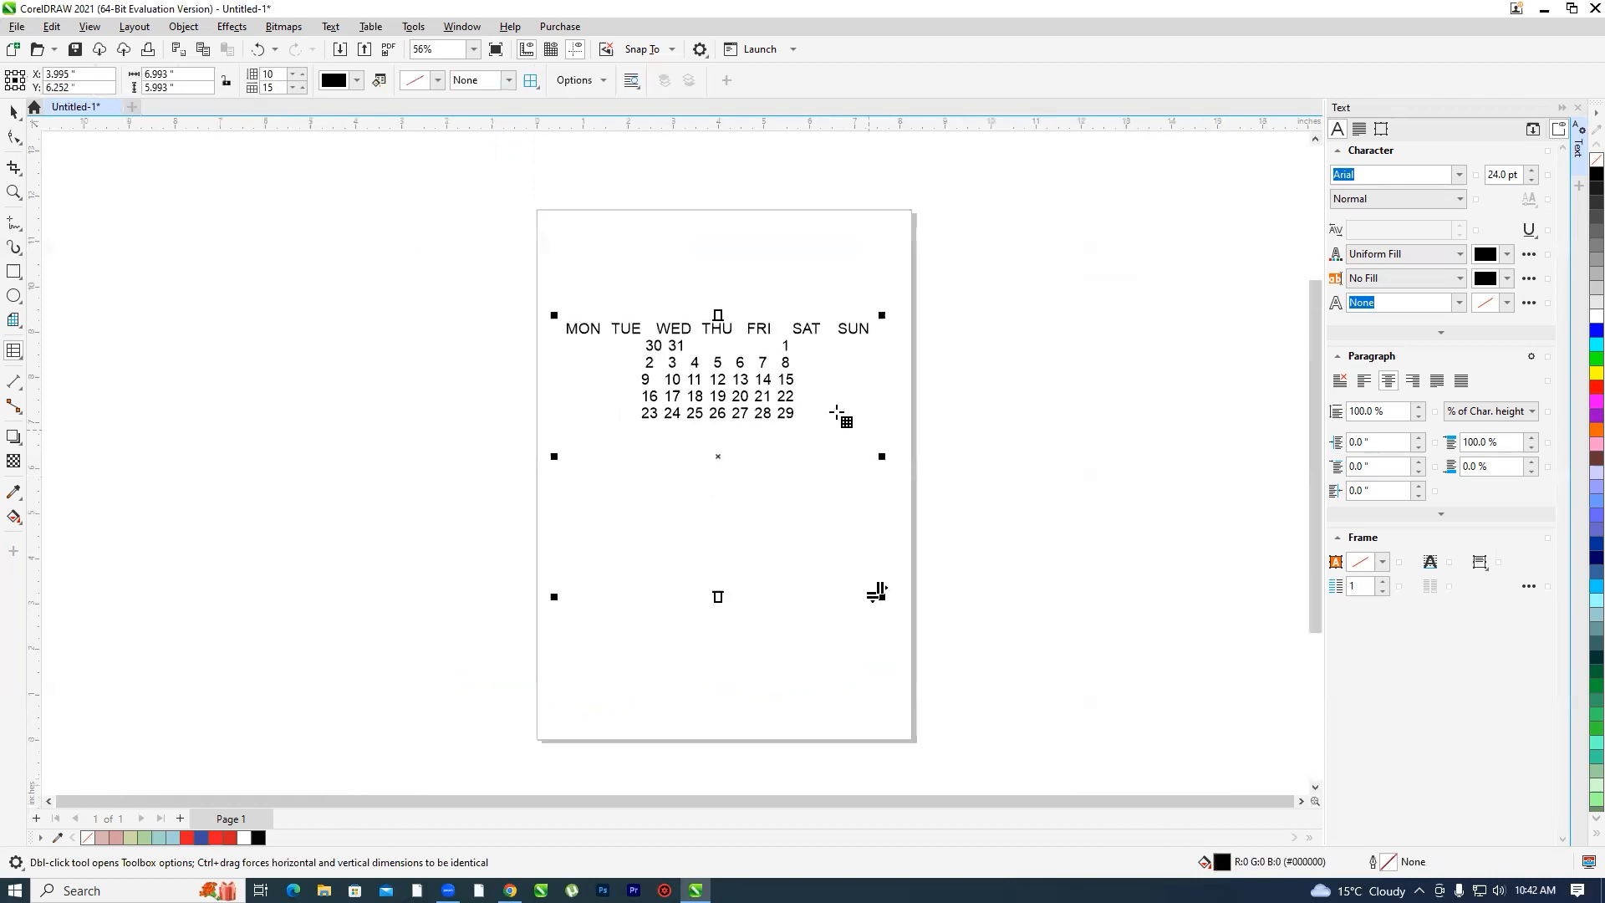
- Delete the converted calendar text from the page
scroll(727, 358, up, 2)
click(13, 112)
click(600, 451)
mouse_move(762, 369)
mouse_down()
mouse_move(717, 418)
mouse_move(774, 368)
mouse_up()
mouse_move(713, 445)
mouse_down()
mouse_move(694, 503)
mouse_move(740, 445)
mouse_up()
key(Delete)
scroll(735, 475, down, 2)
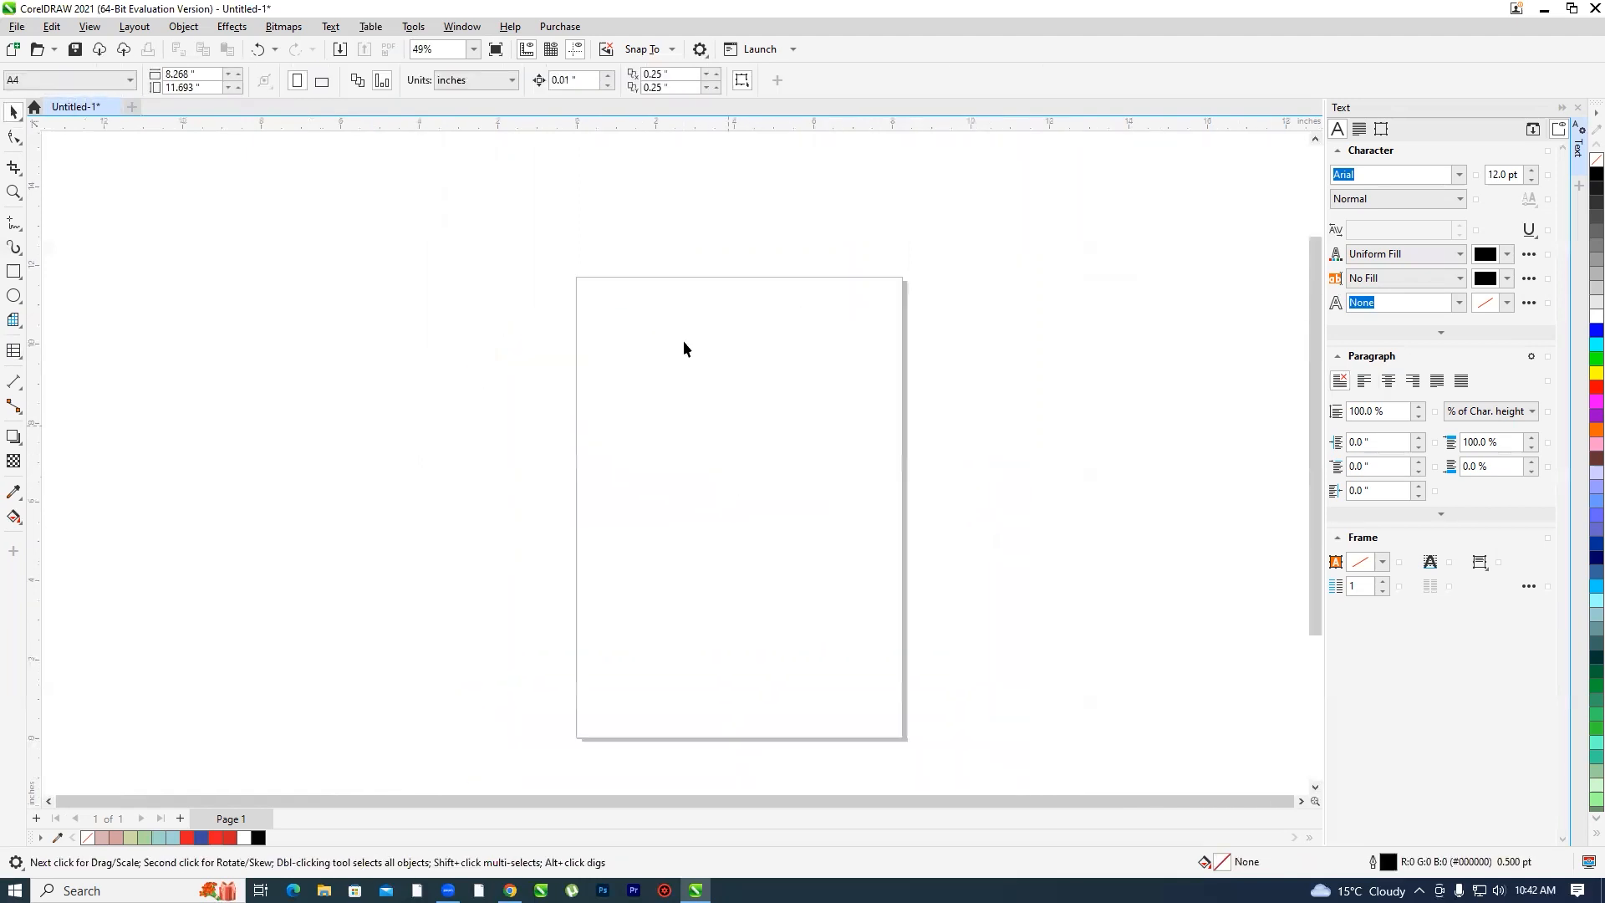
scroll(684, 340, up, 3)
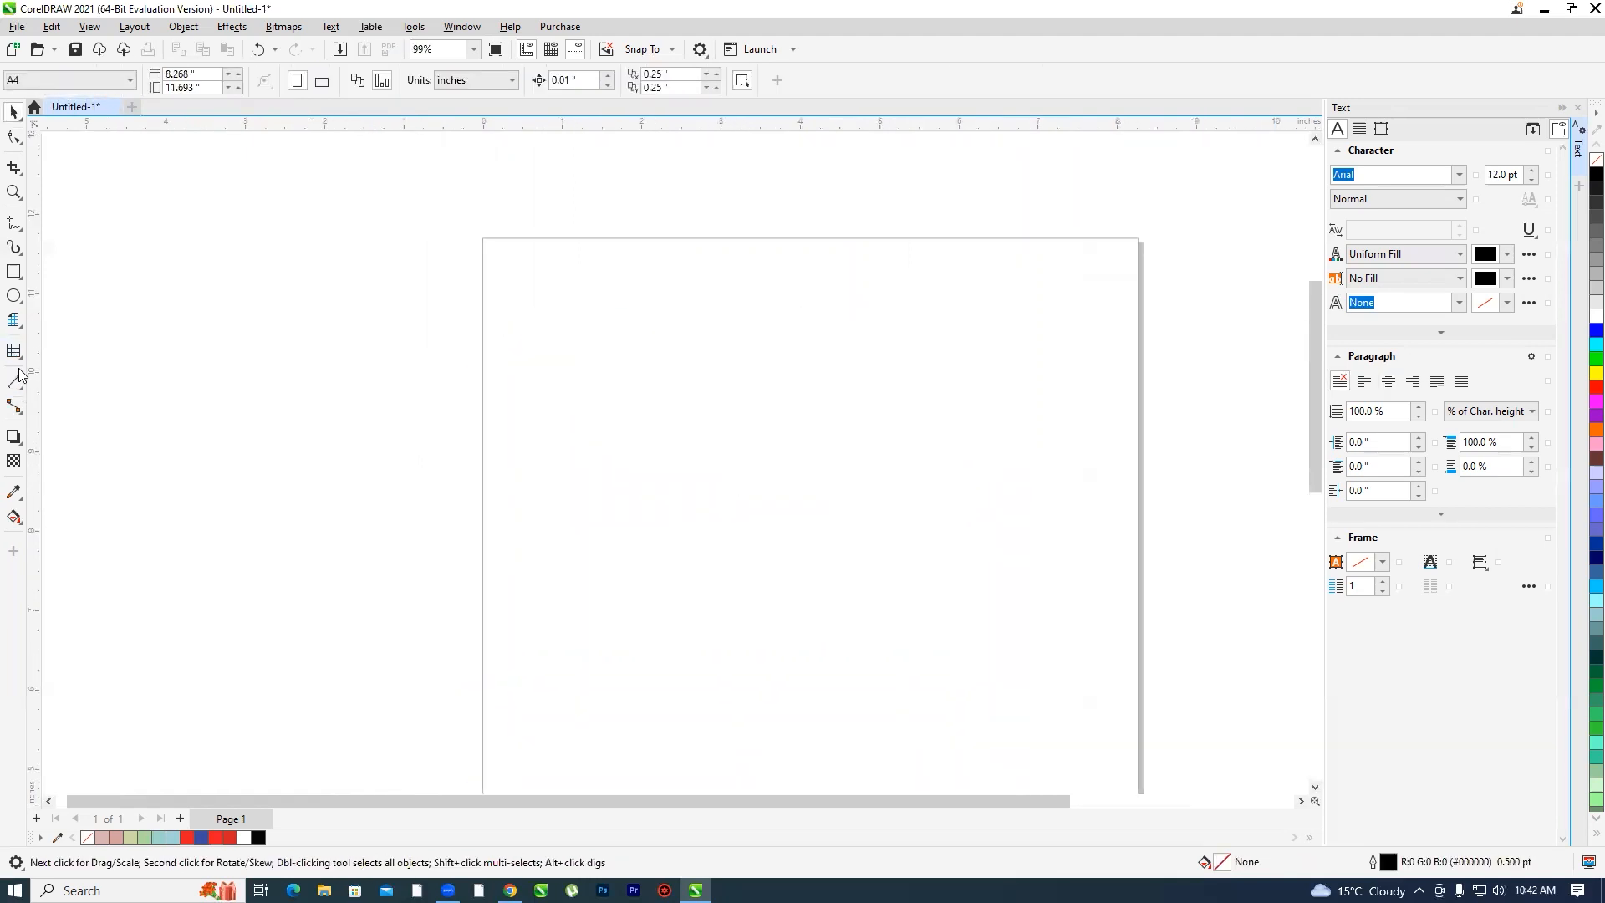
- Create a paragraph text frame about 6.18 by 3.35 inches in the upper part of the page
click(14, 357)
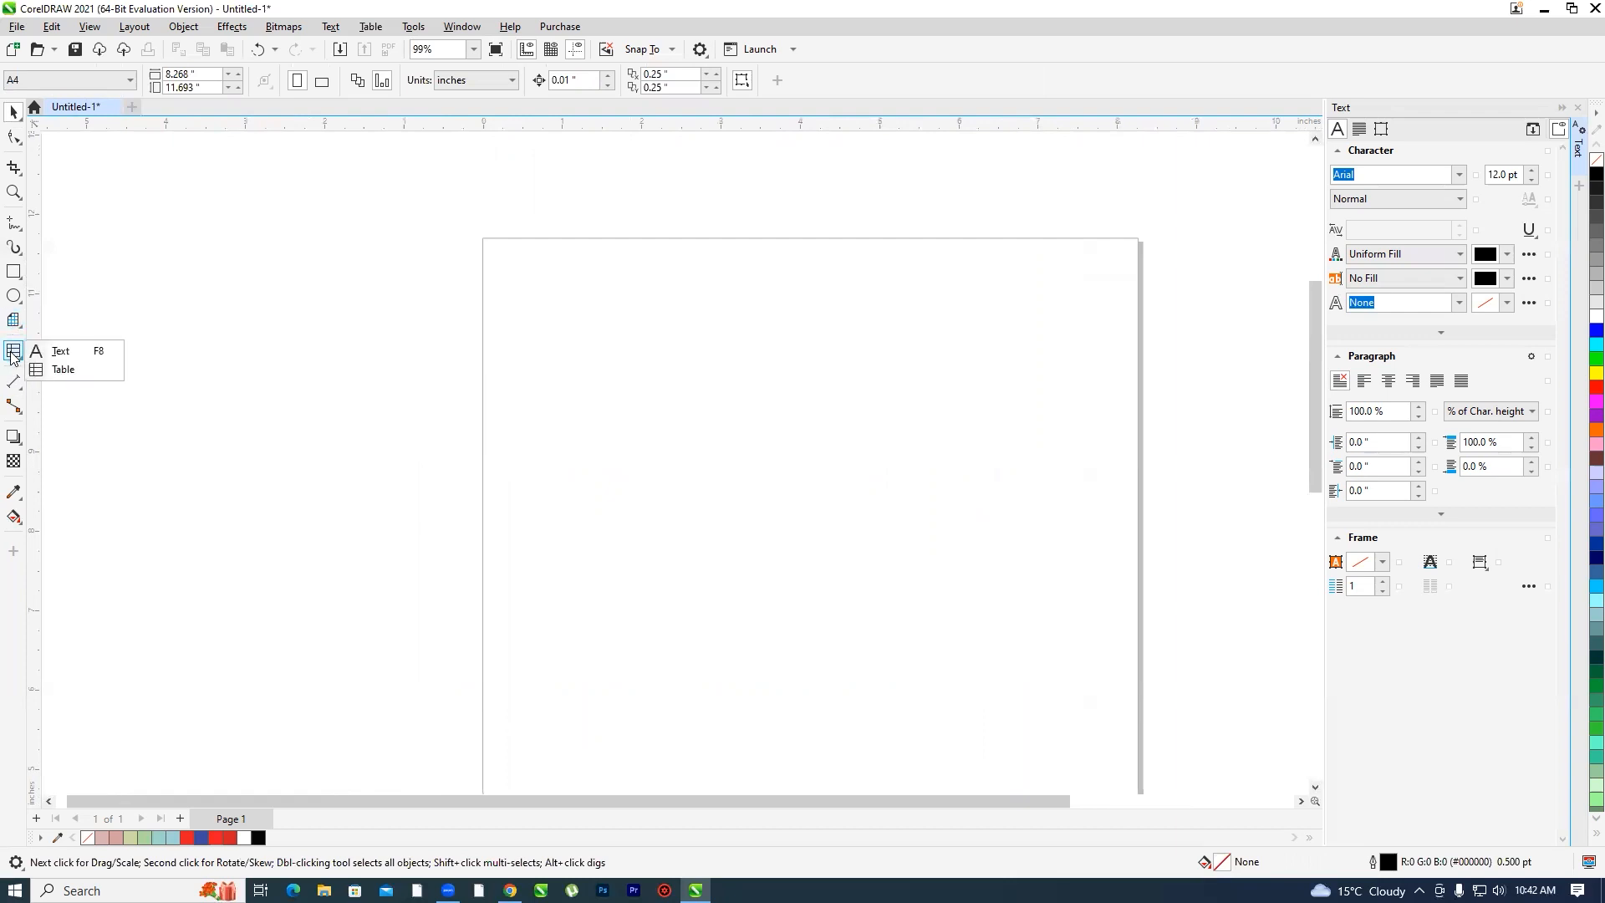
click(57, 352)
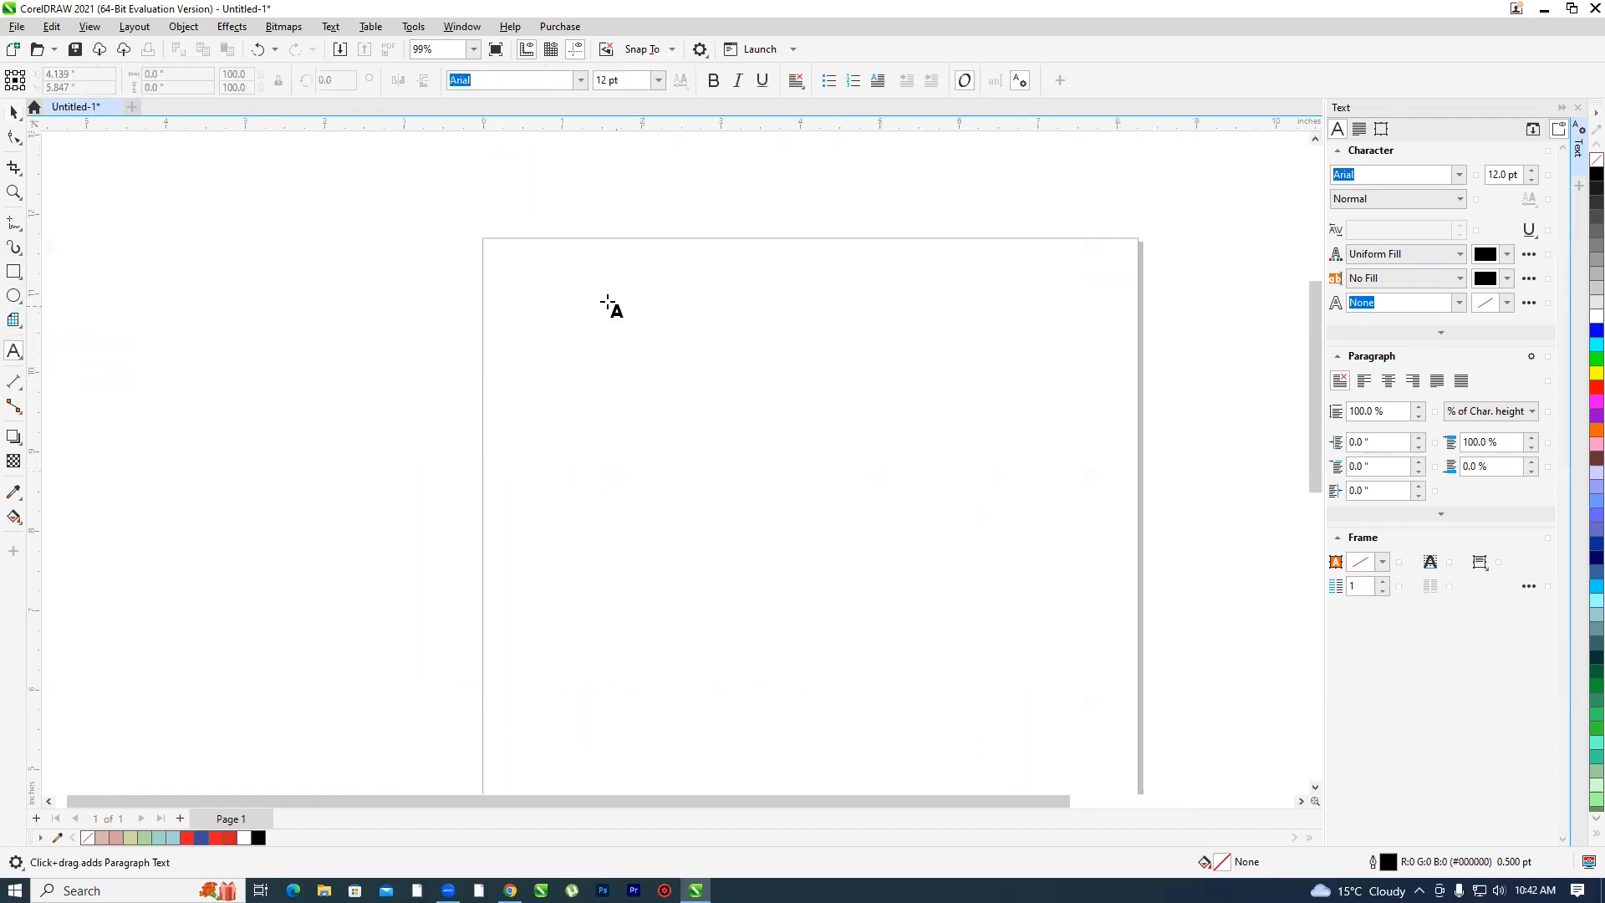
drag(571, 282, 1060, 547)
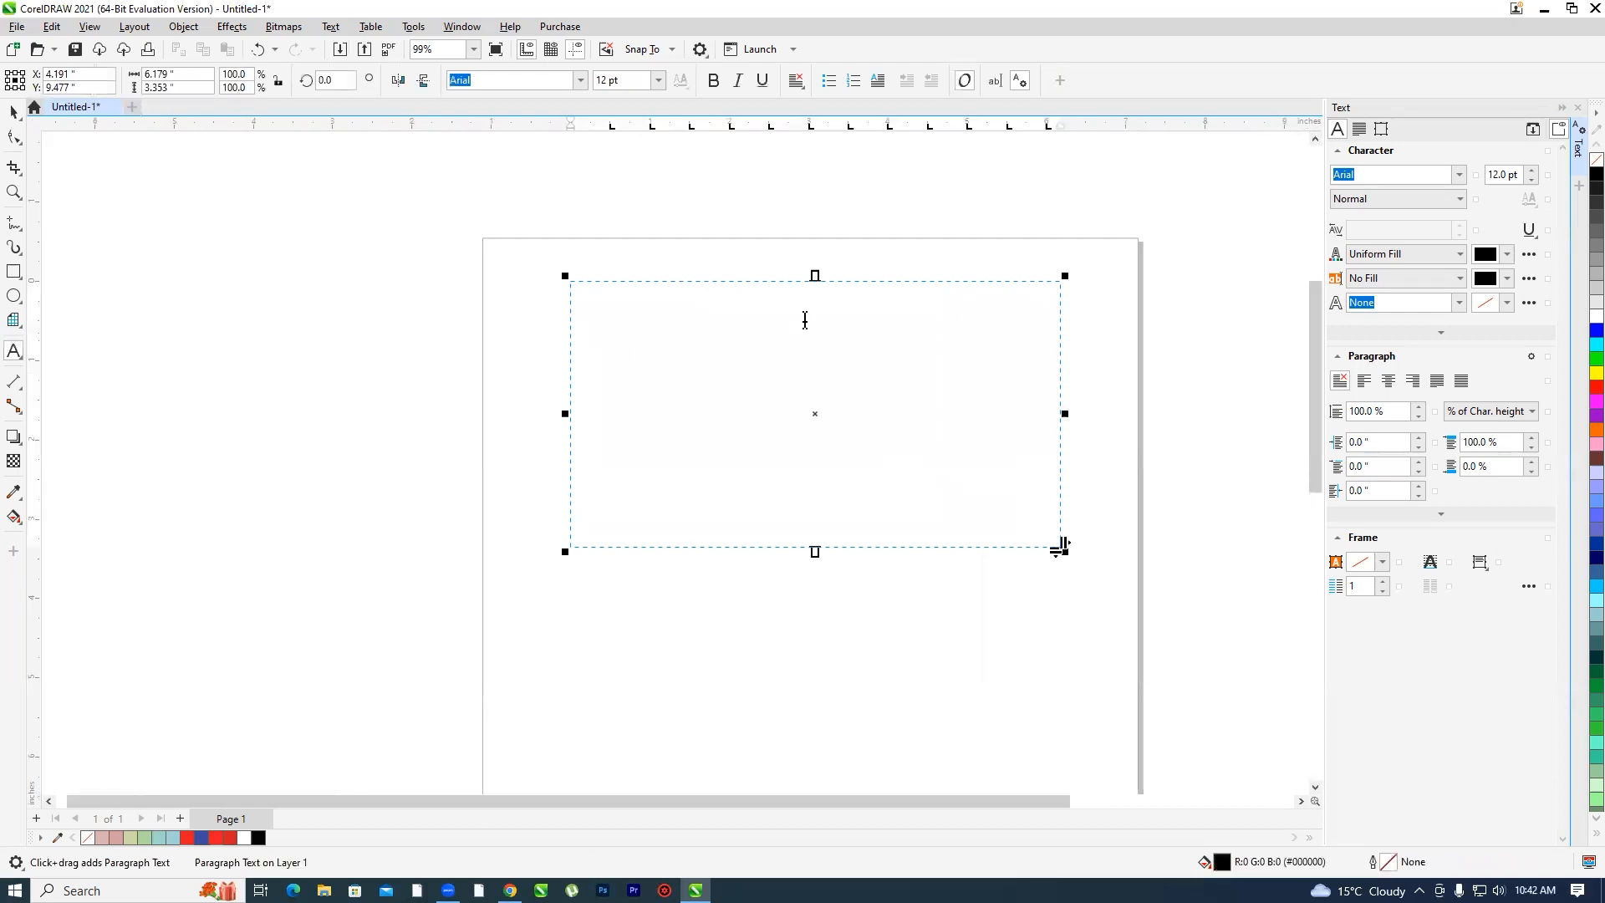
scroll(812, 310, up, 2)
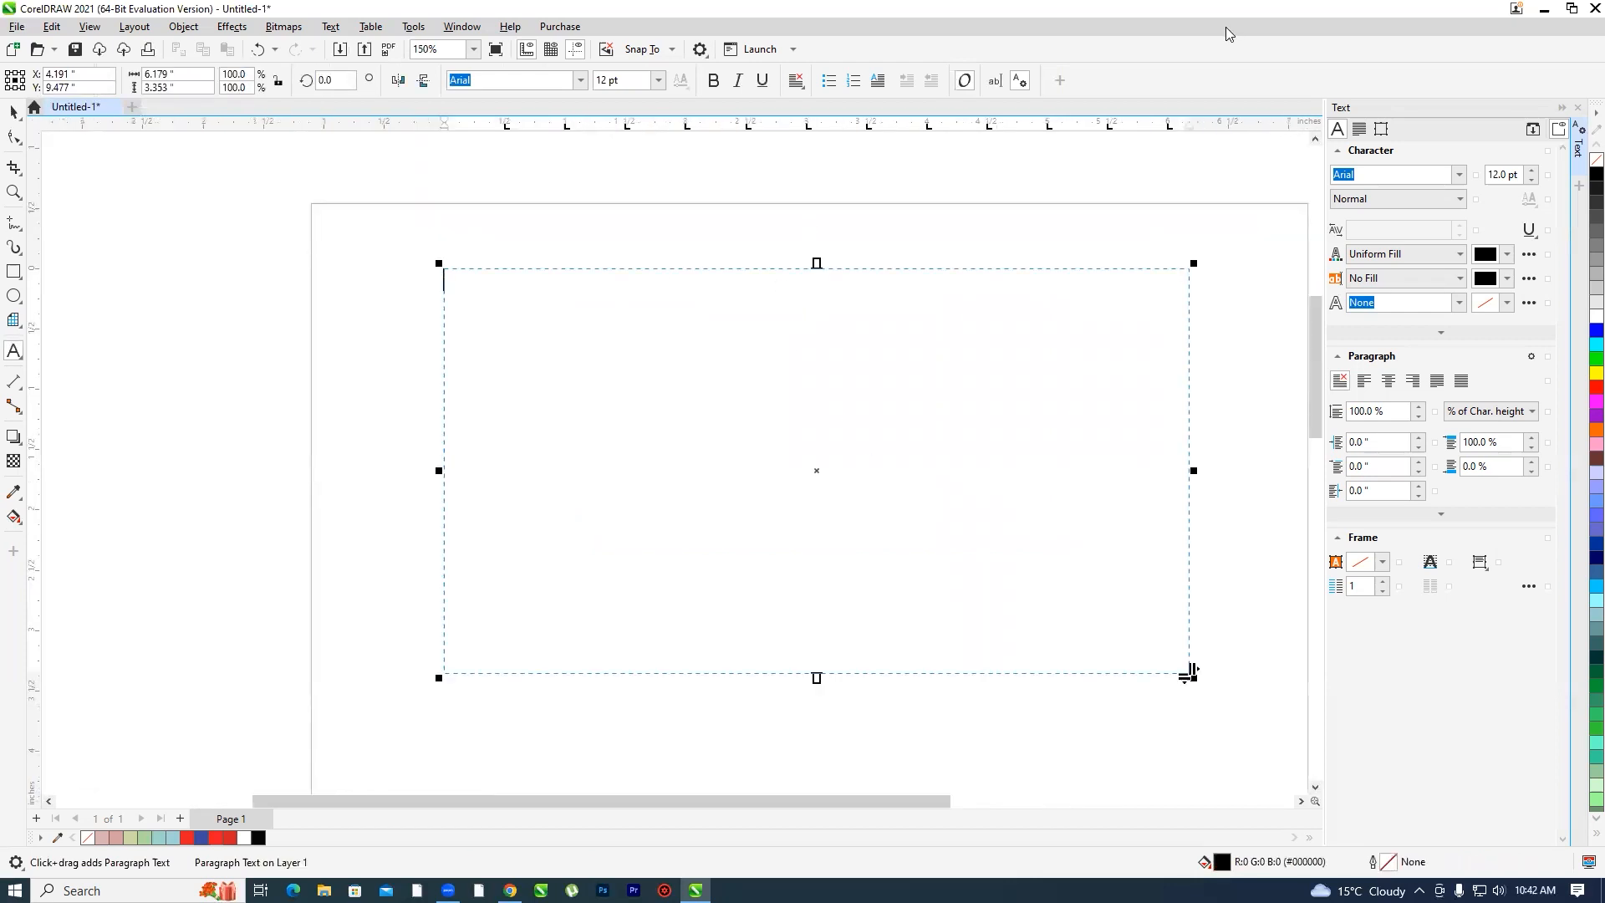
- Enter the headings S.NO. and NAME in the text frame, separated by a tab instead of a space
text(S.NO.)
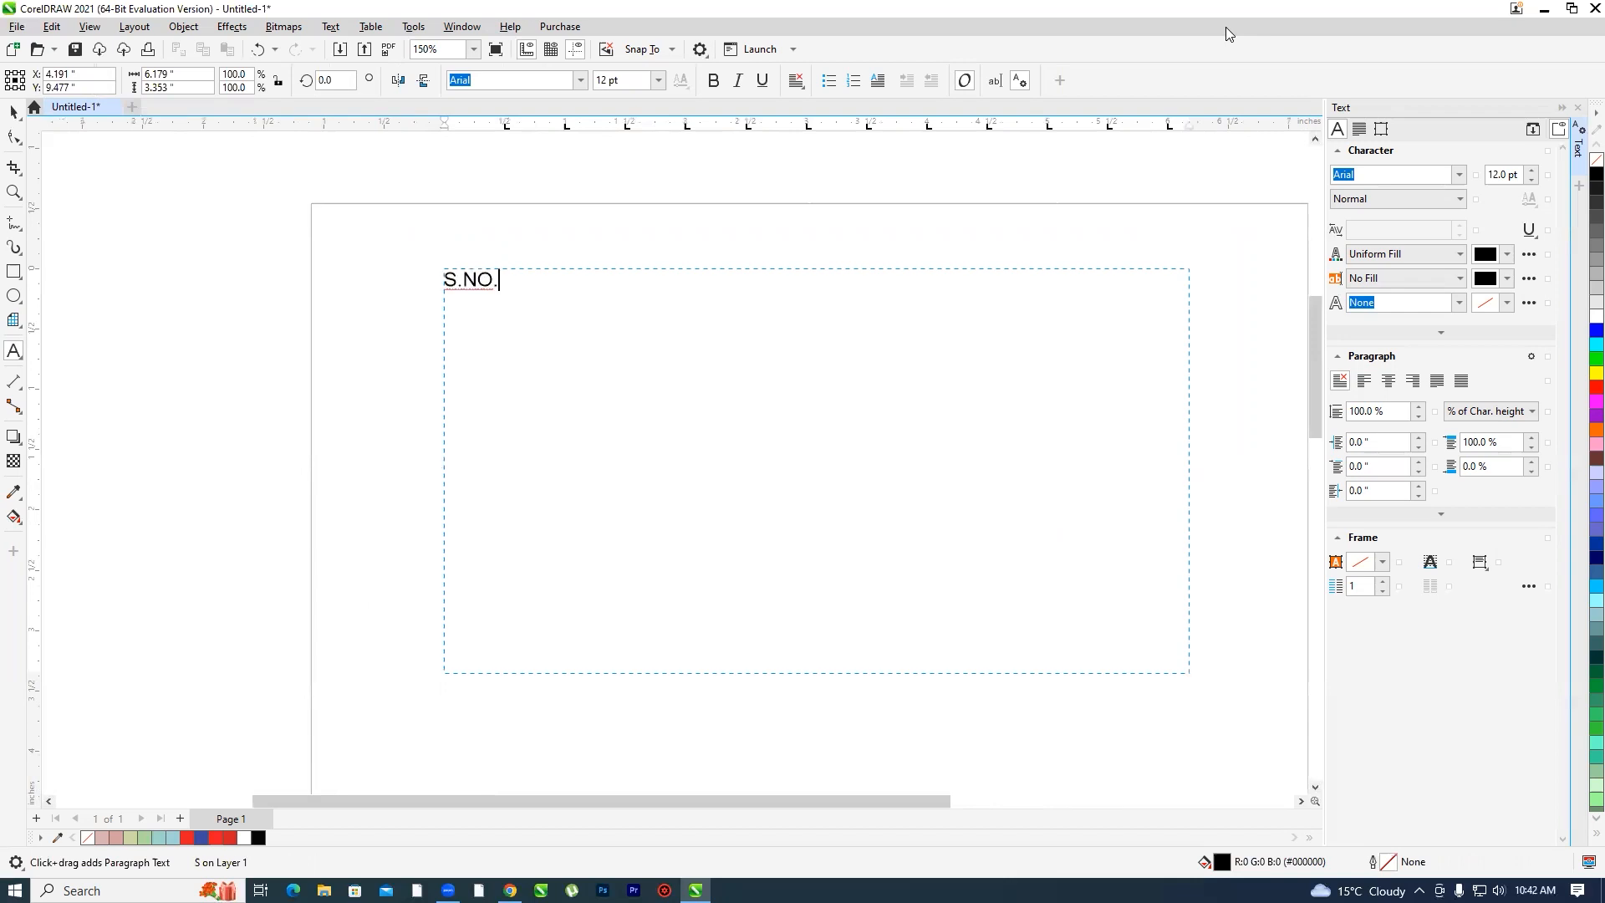
text( NAME)
key(Left)
key(Left)
key(Left)
key(Left)
key(Left)
key(shift+Right)
key(Tab)
- Show the non-printing characters in the paragraph text
scroll(502, 272, up, 2)
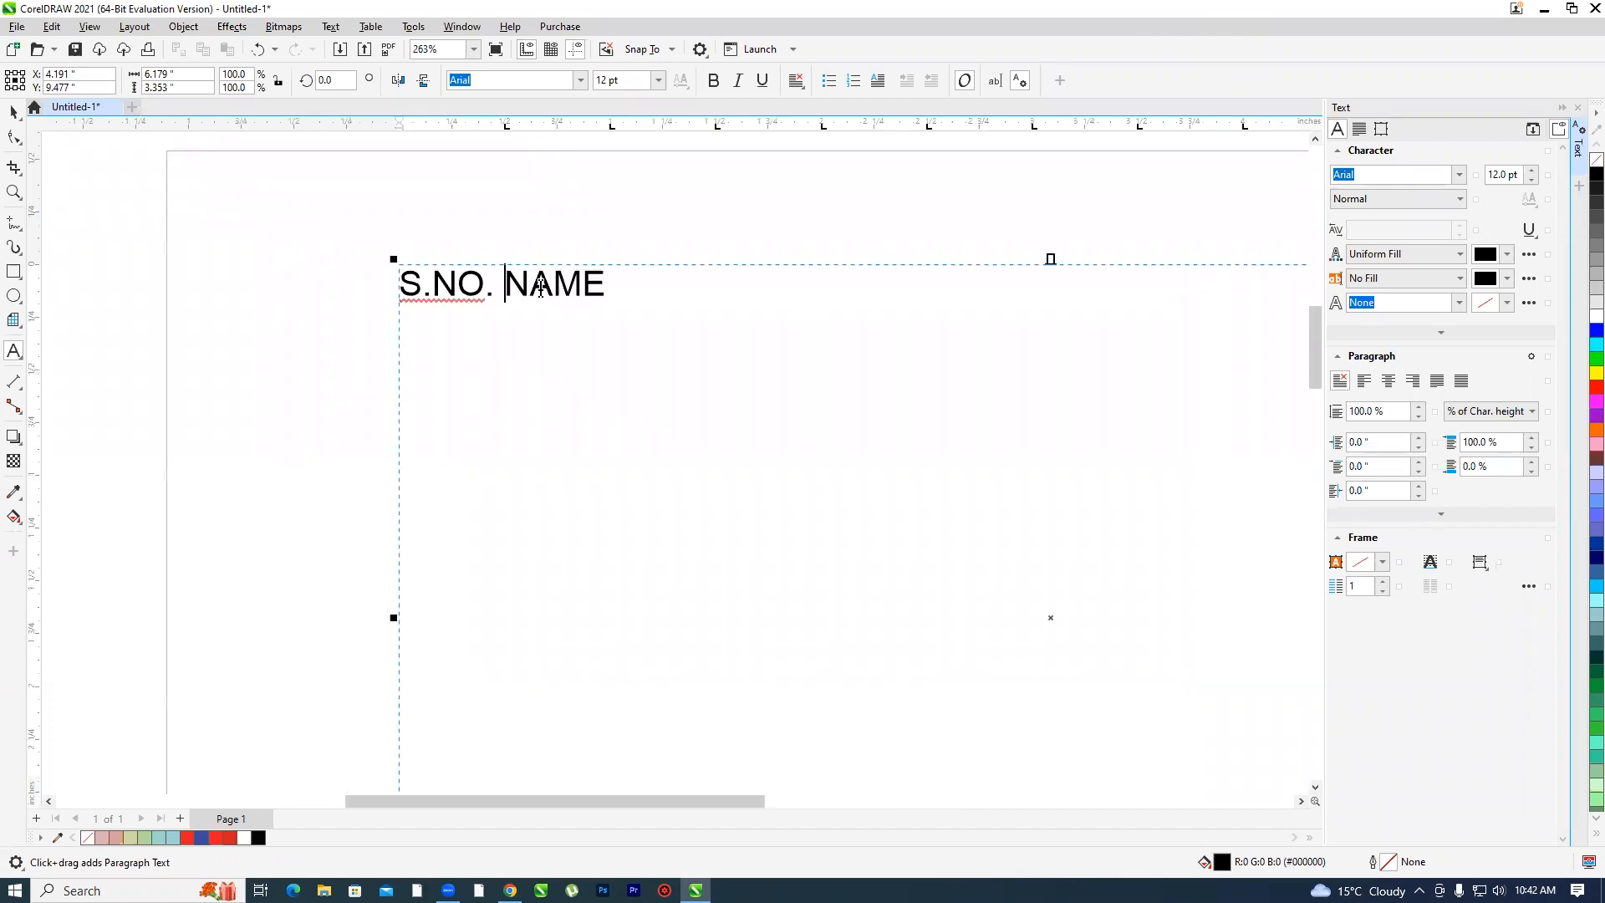
key(ctrl+shift+c)
scroll(508, 285, up, 2)
scroll(506, 296, up, 2)
scroll(514, 303, down, 3)
- Add the tab-separated headings QUANTITY and PRICE after NAME in the first line
click(763, 316)
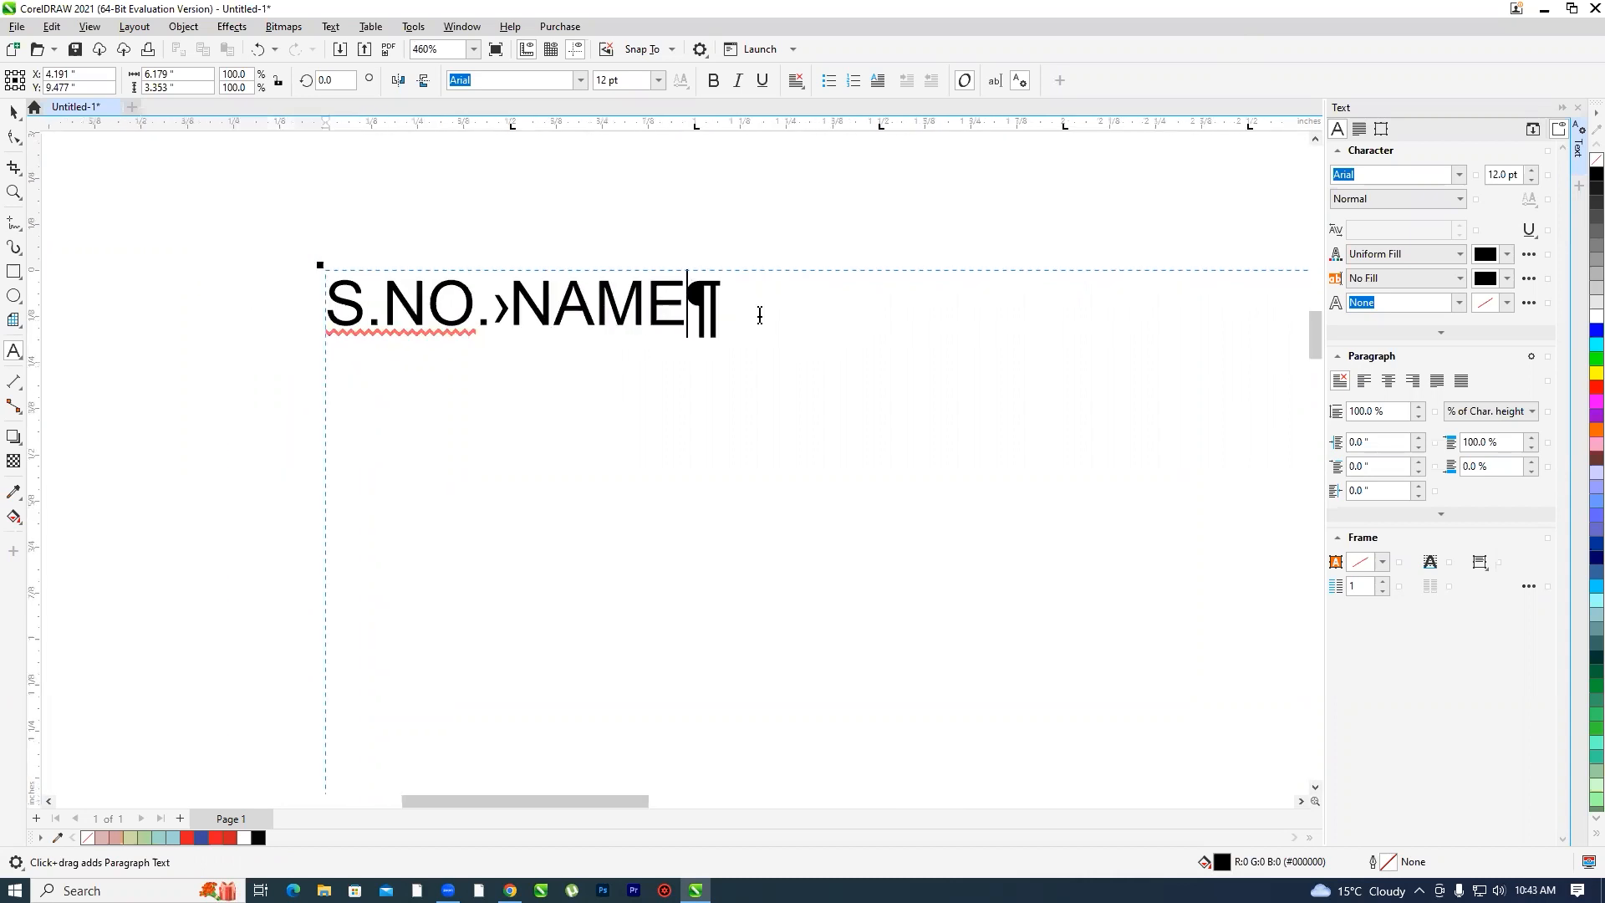
scroll(555, 289, down, 3)
scroll(732, 297, down, 3)
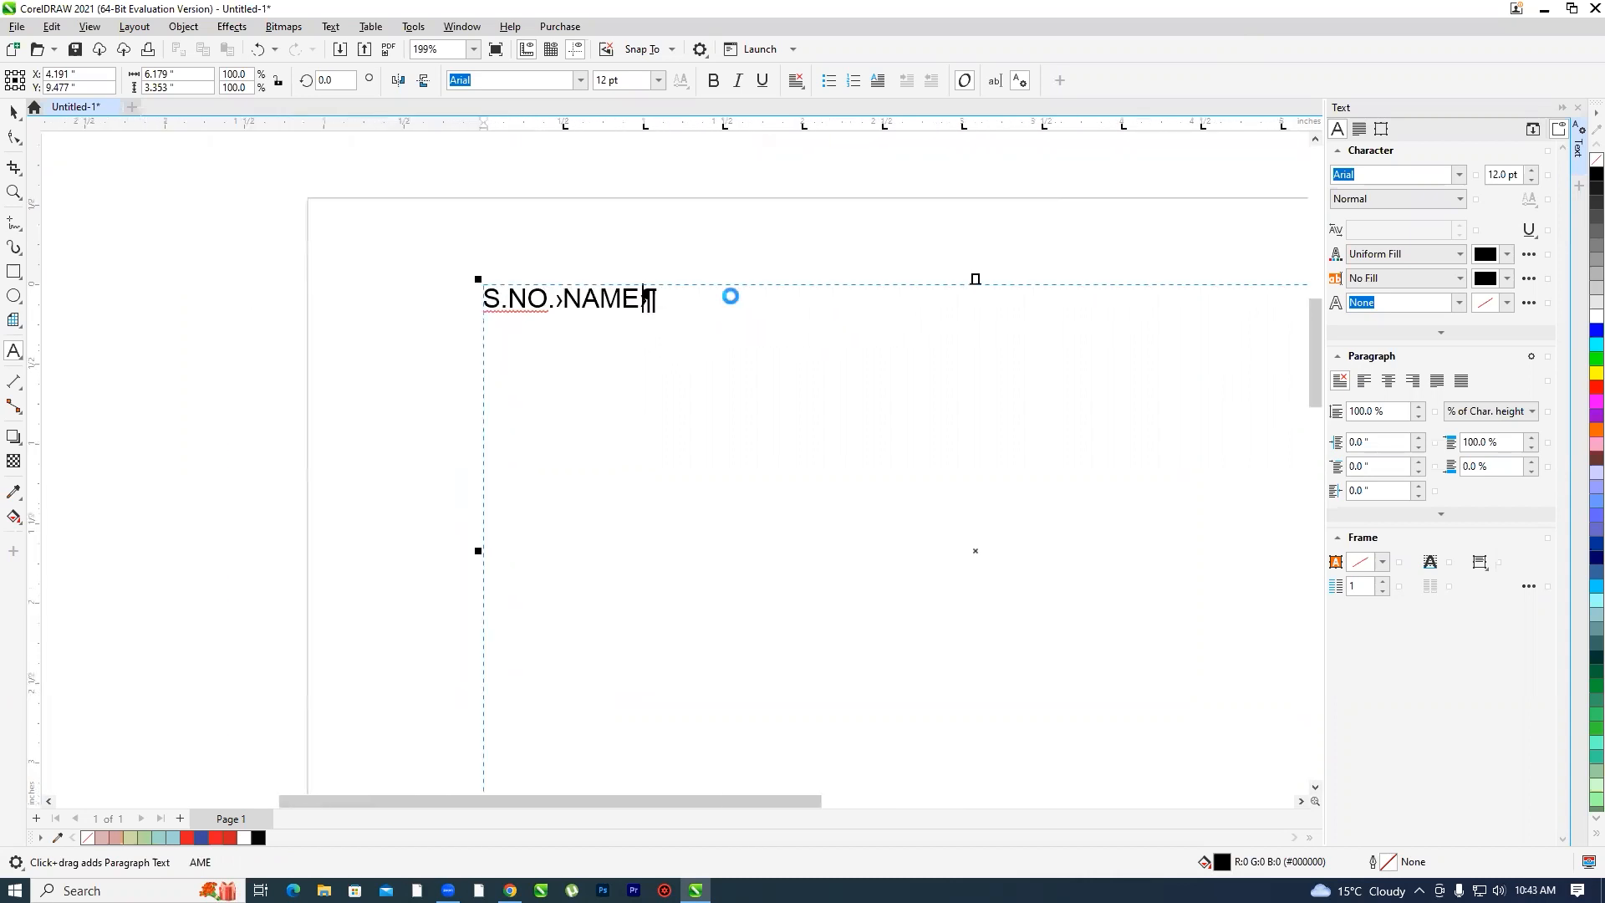
scroll(733, 297, up, 2)
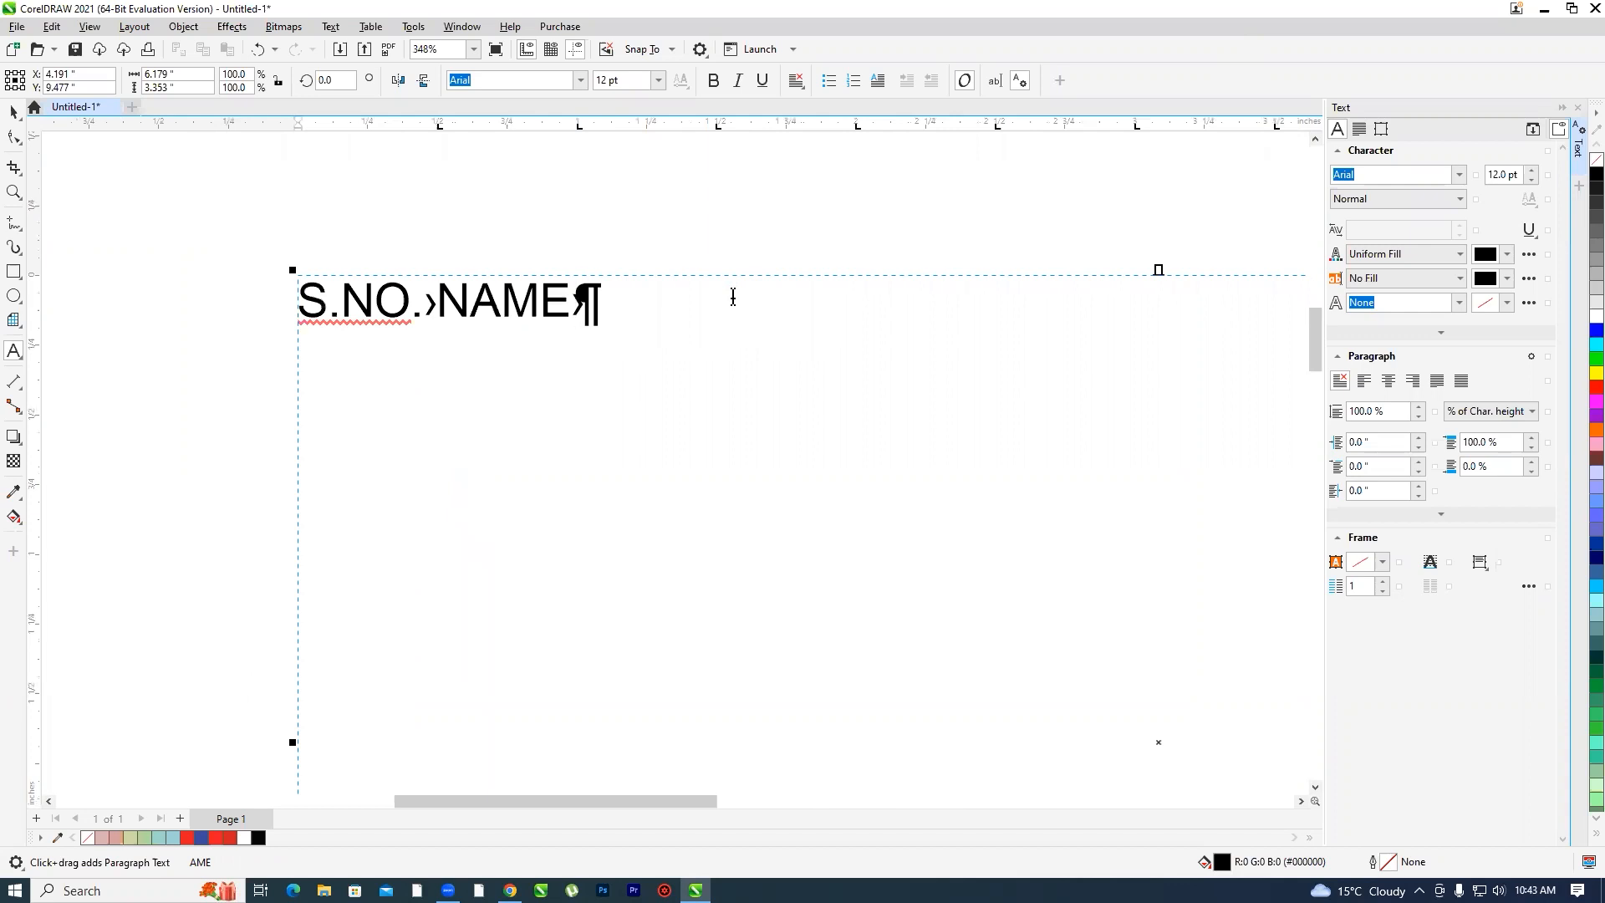
key(Tab)
text(QU)
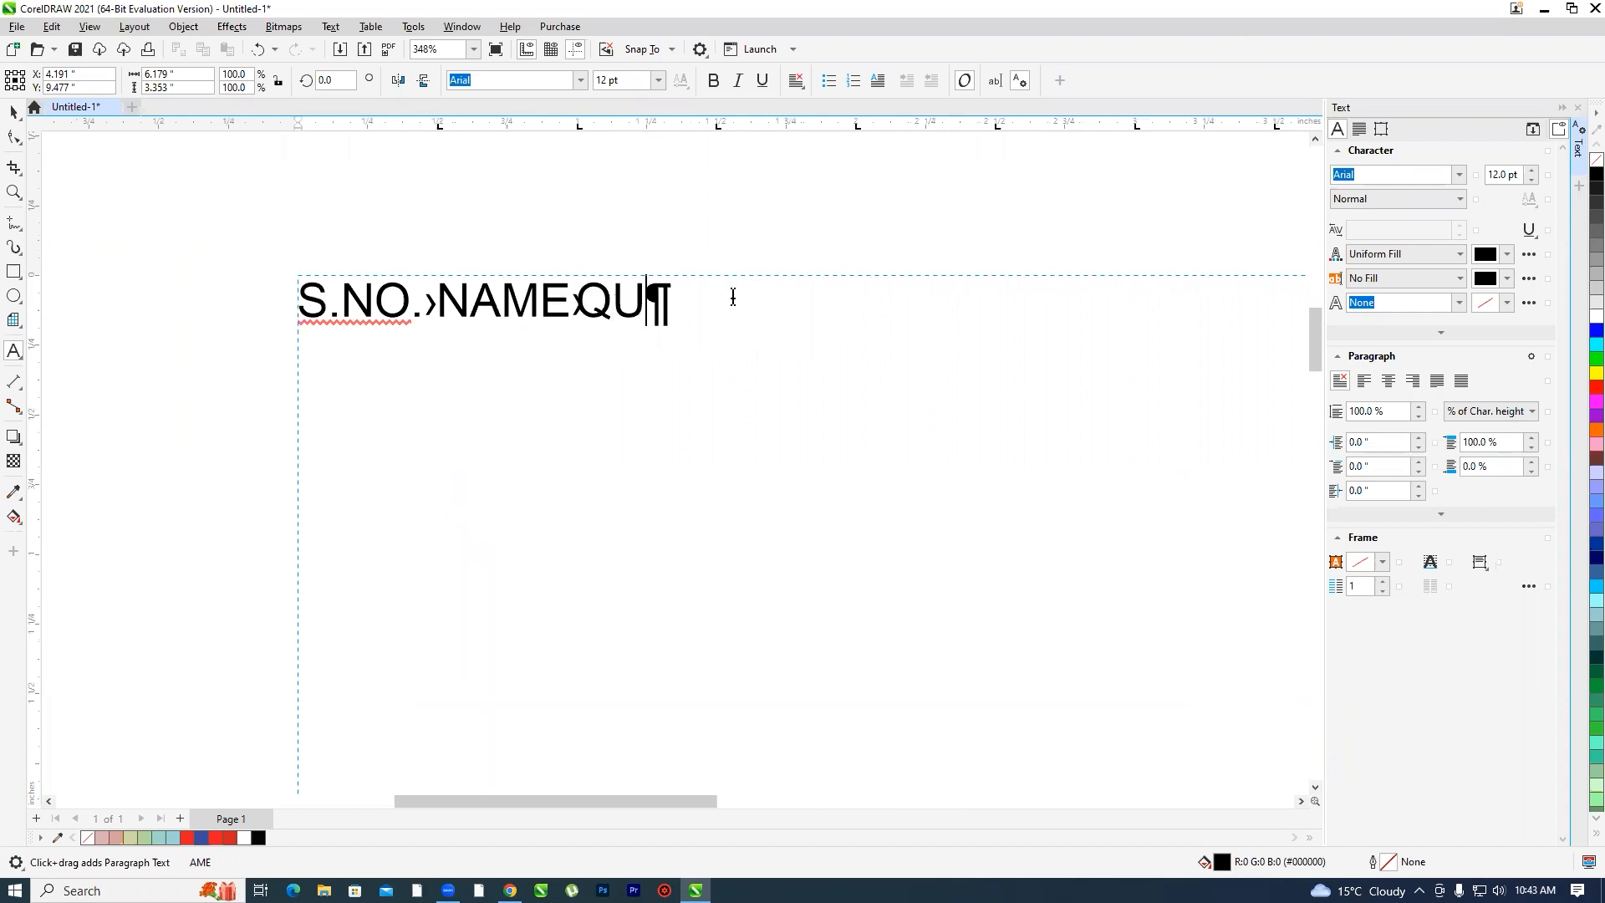
text(AN)
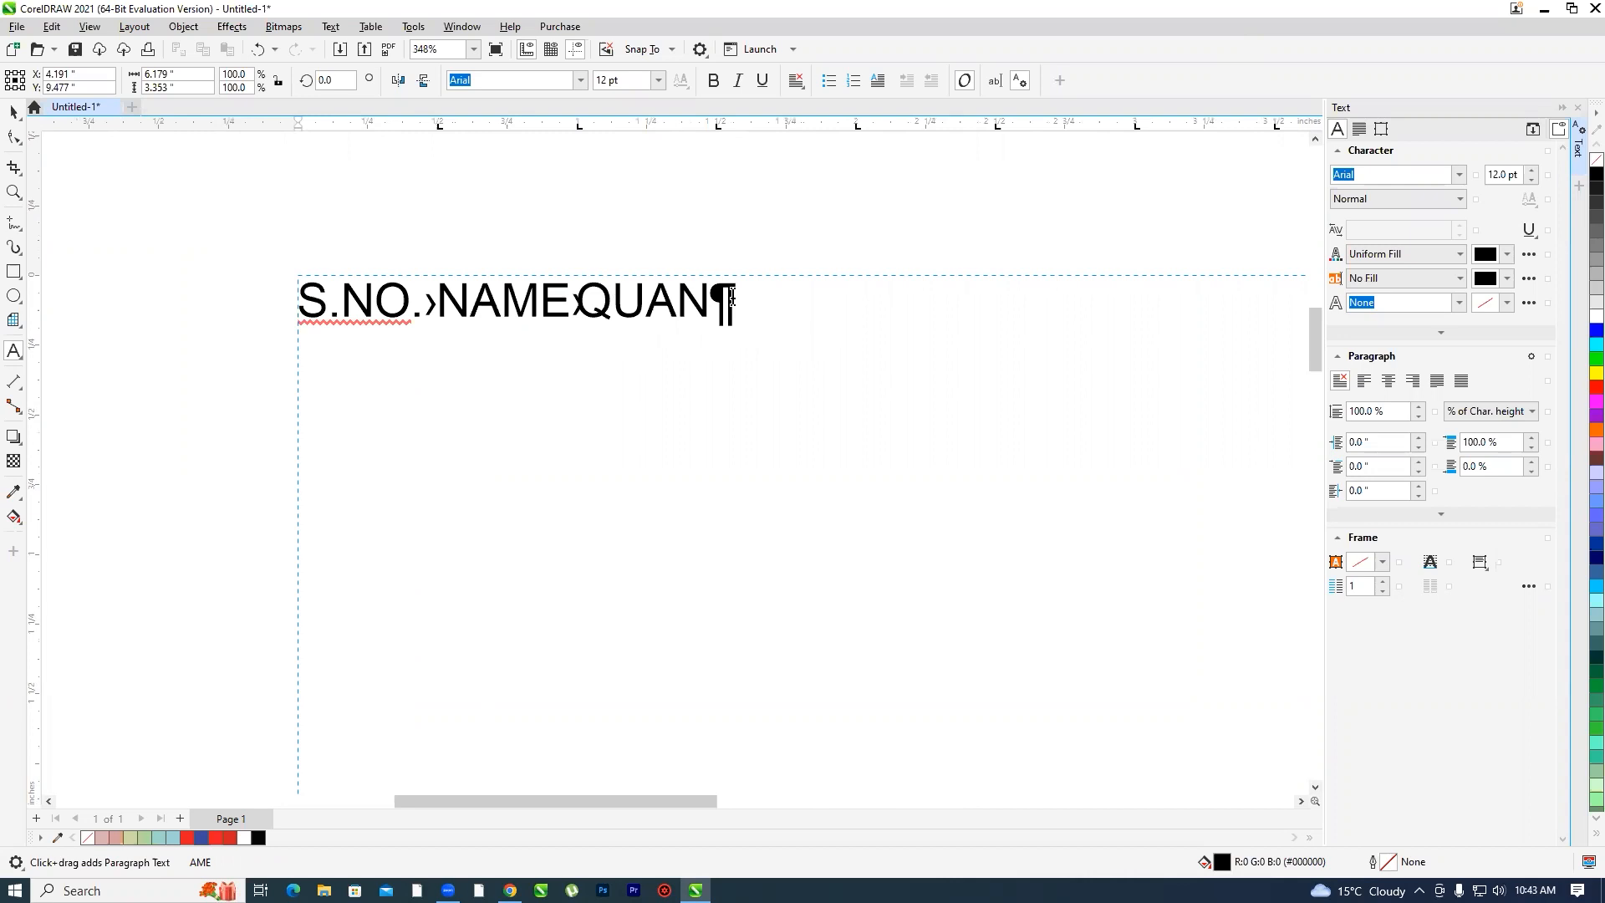
text(TITY)
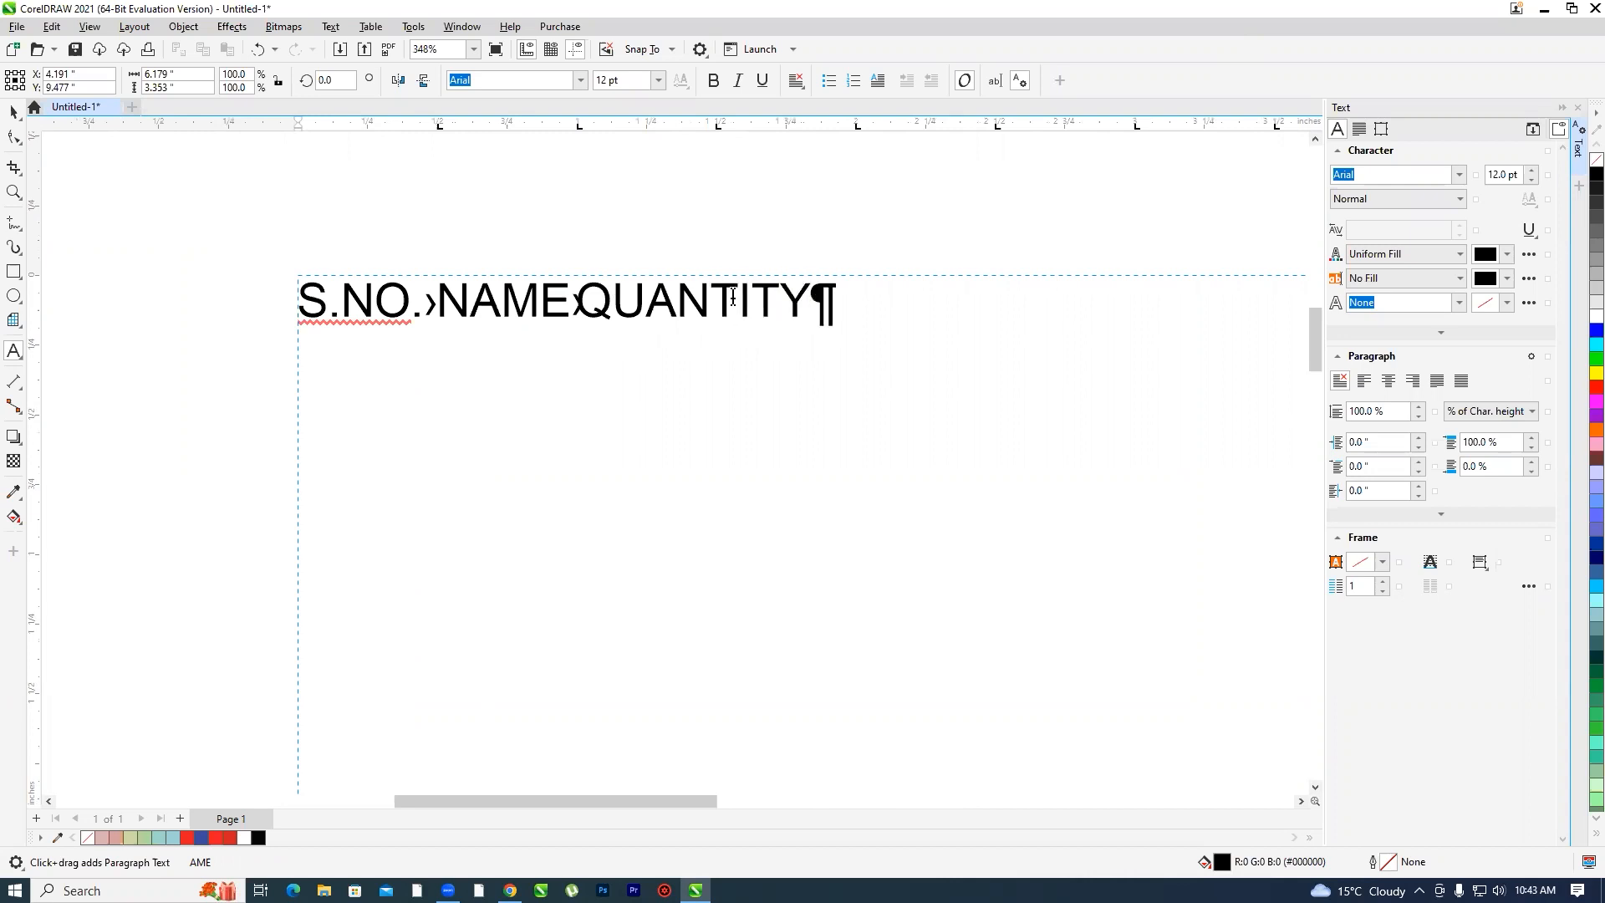
key(Tab)
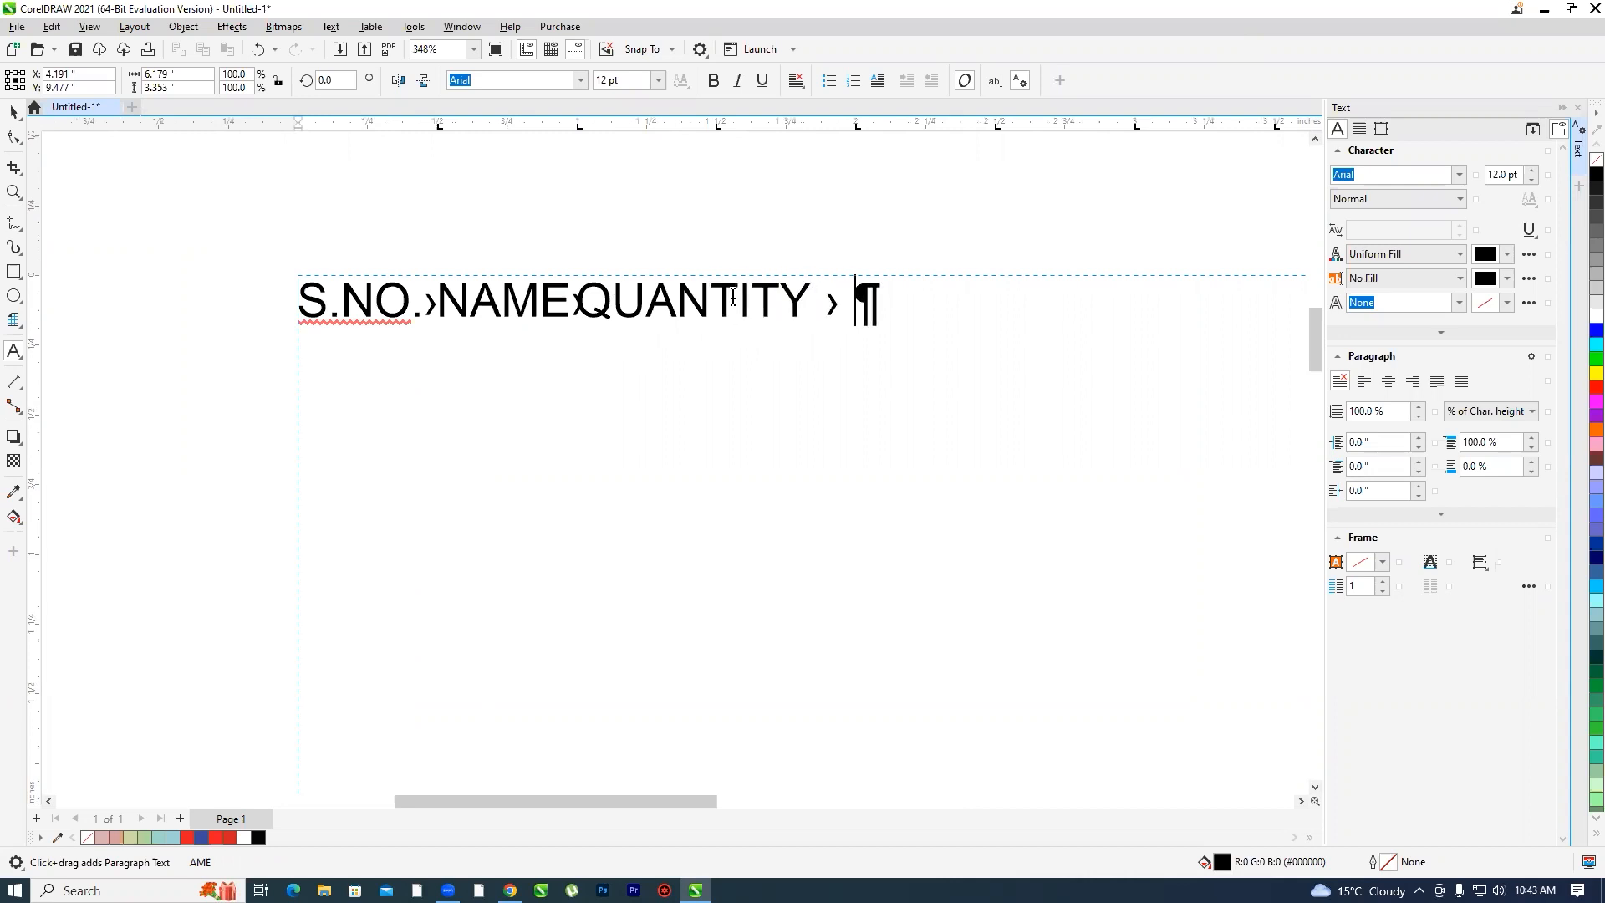
text(PRICE)
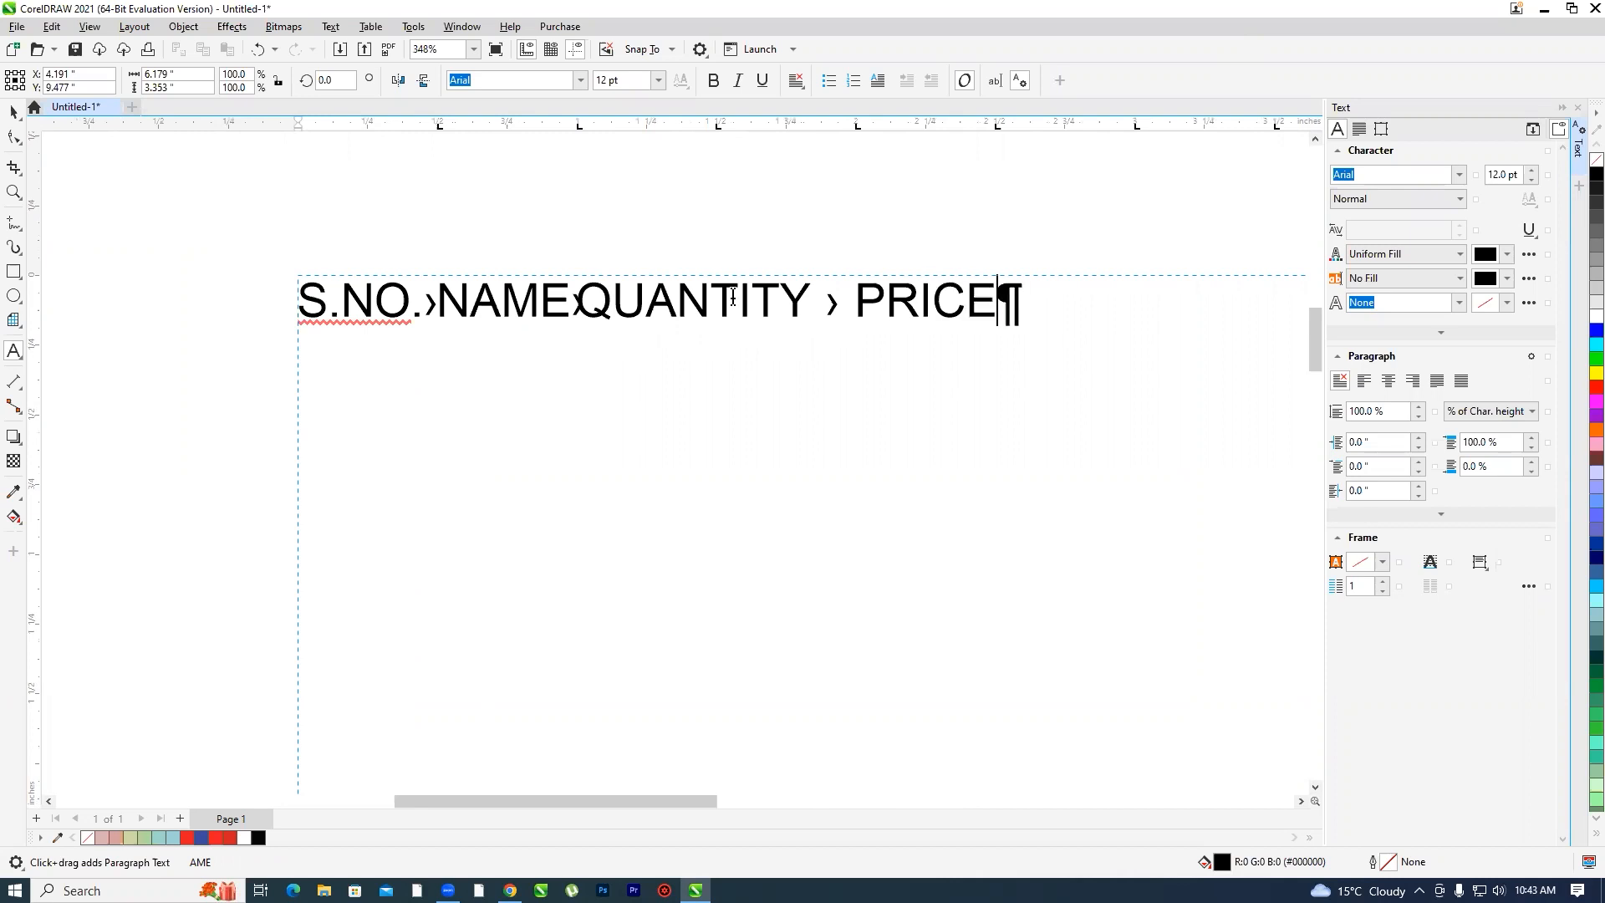
- Add a second line with the tab-separated entries 1, Hard disk, 5 and 2,000
key(Return)
text(1)
key(Tab)
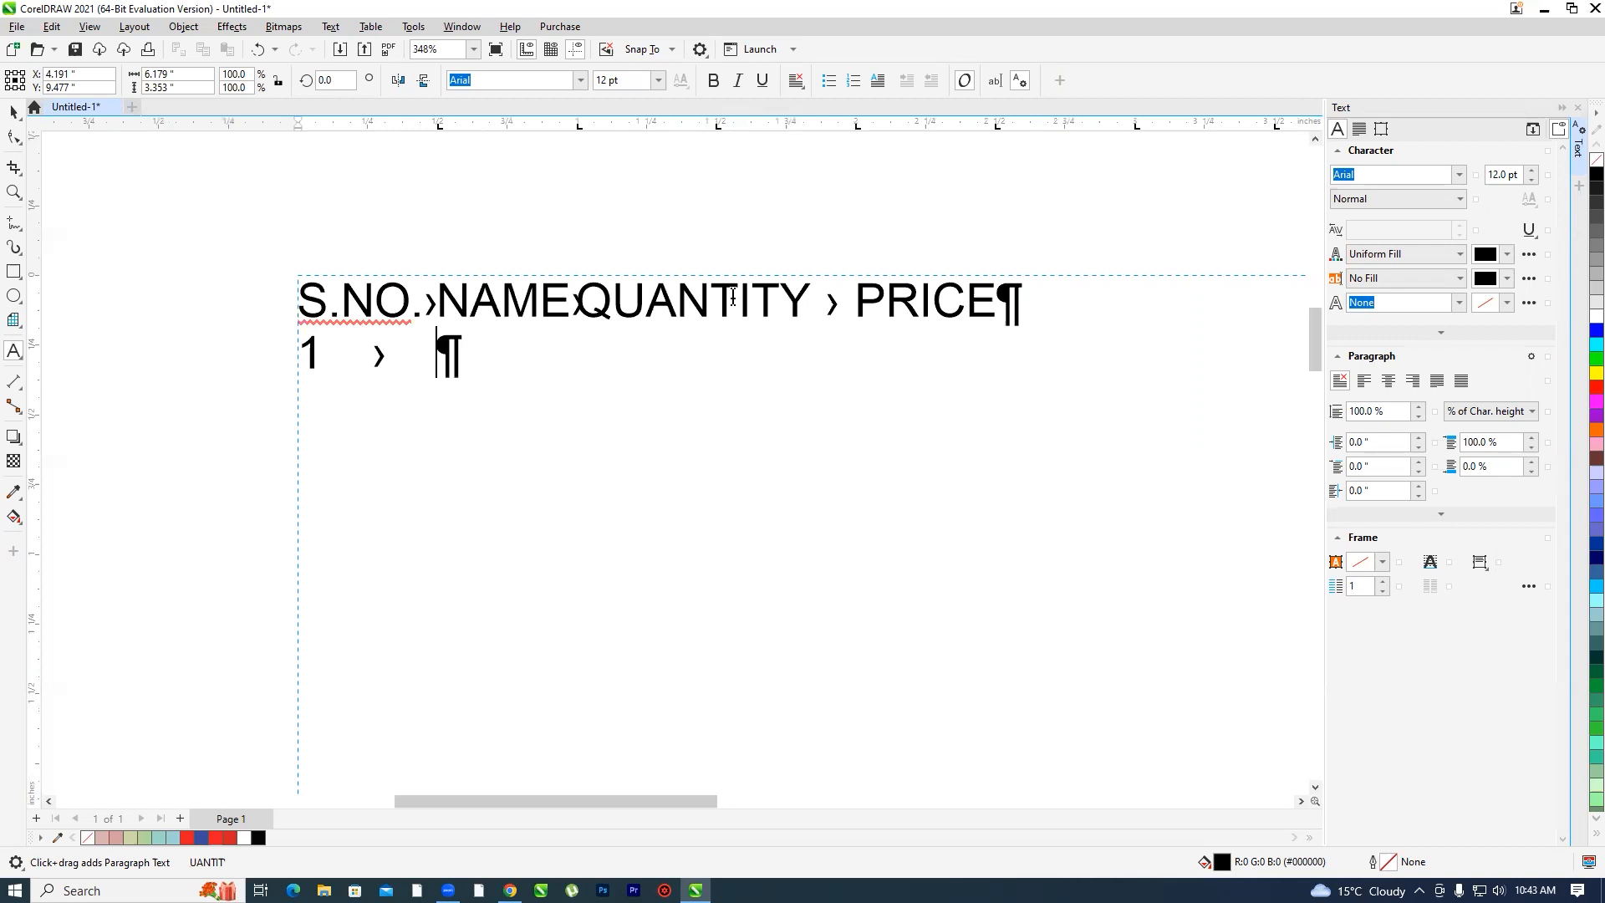
text(Hard dis)
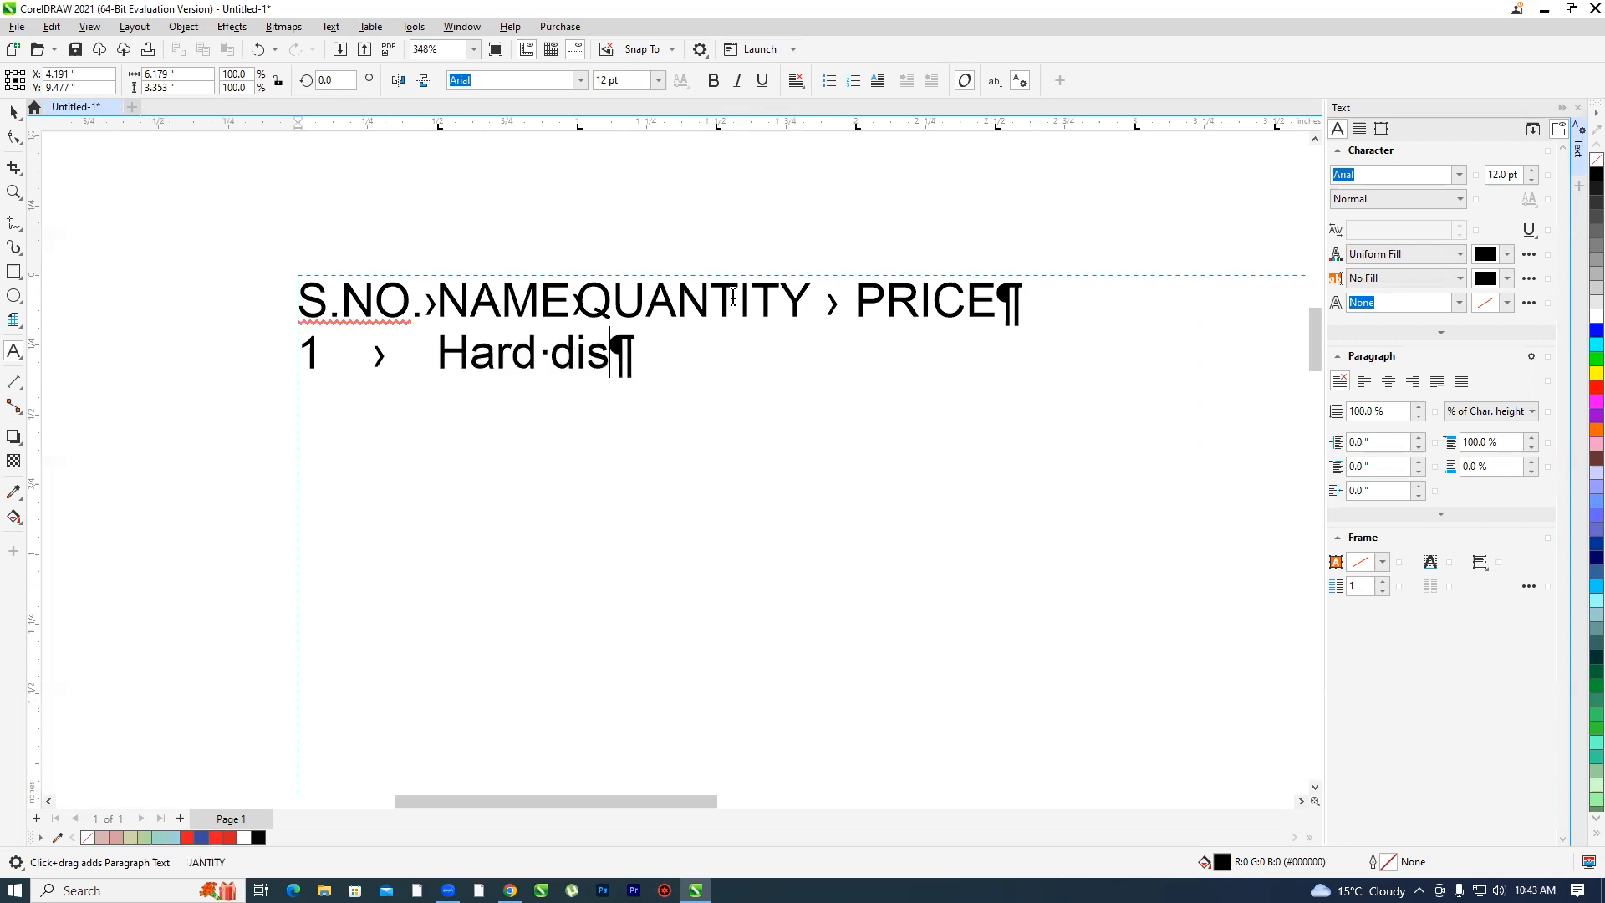
text(k)
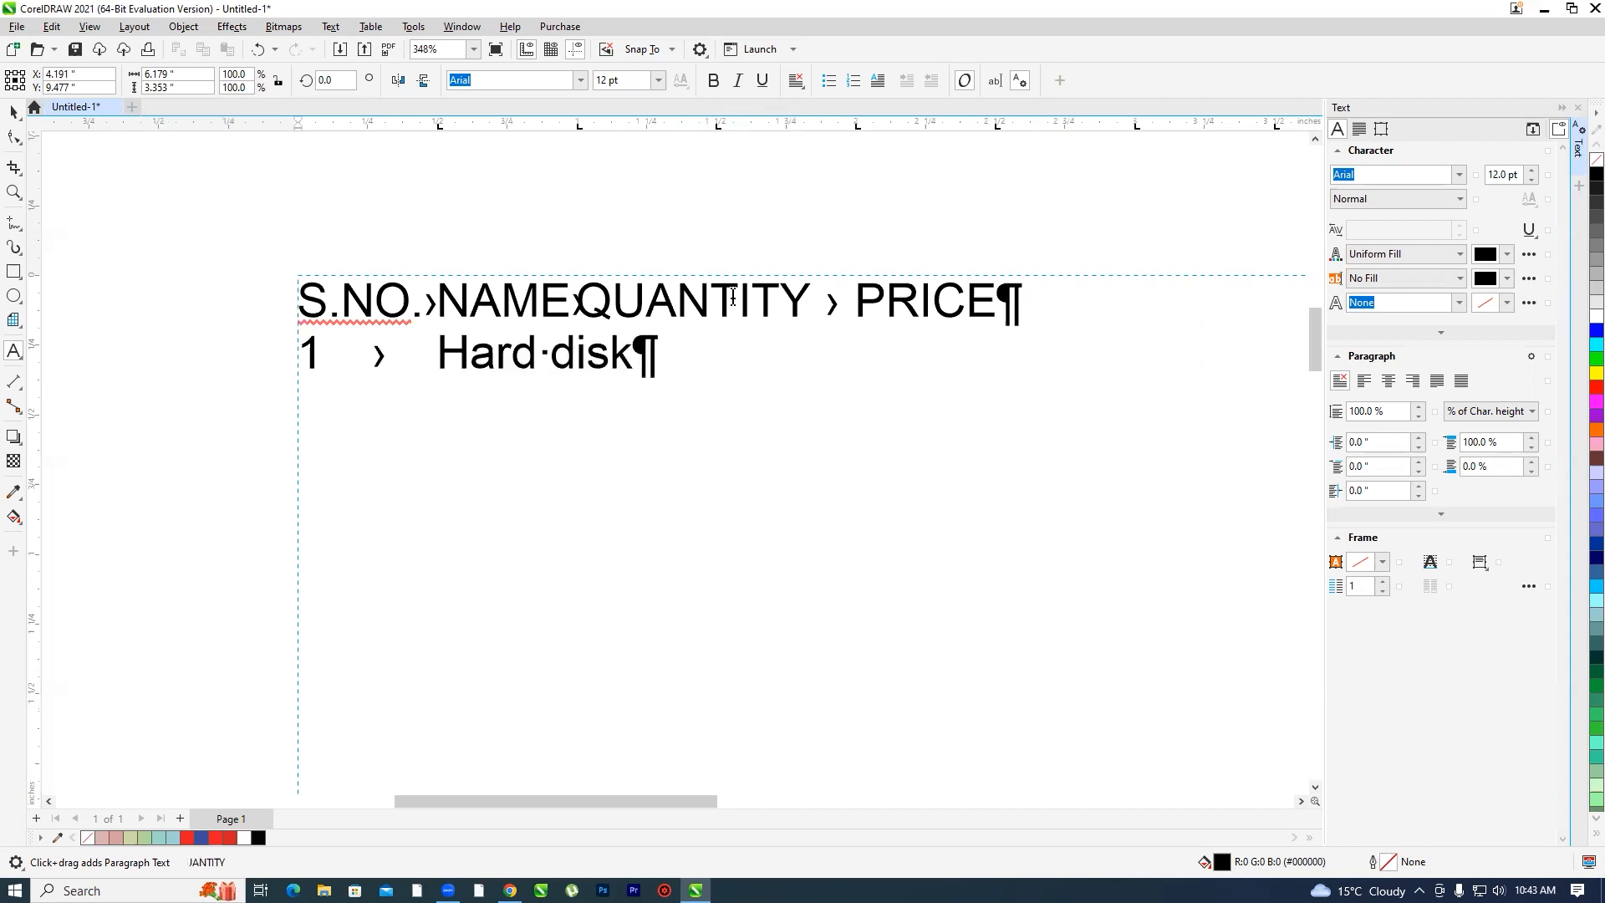
key(Tab)
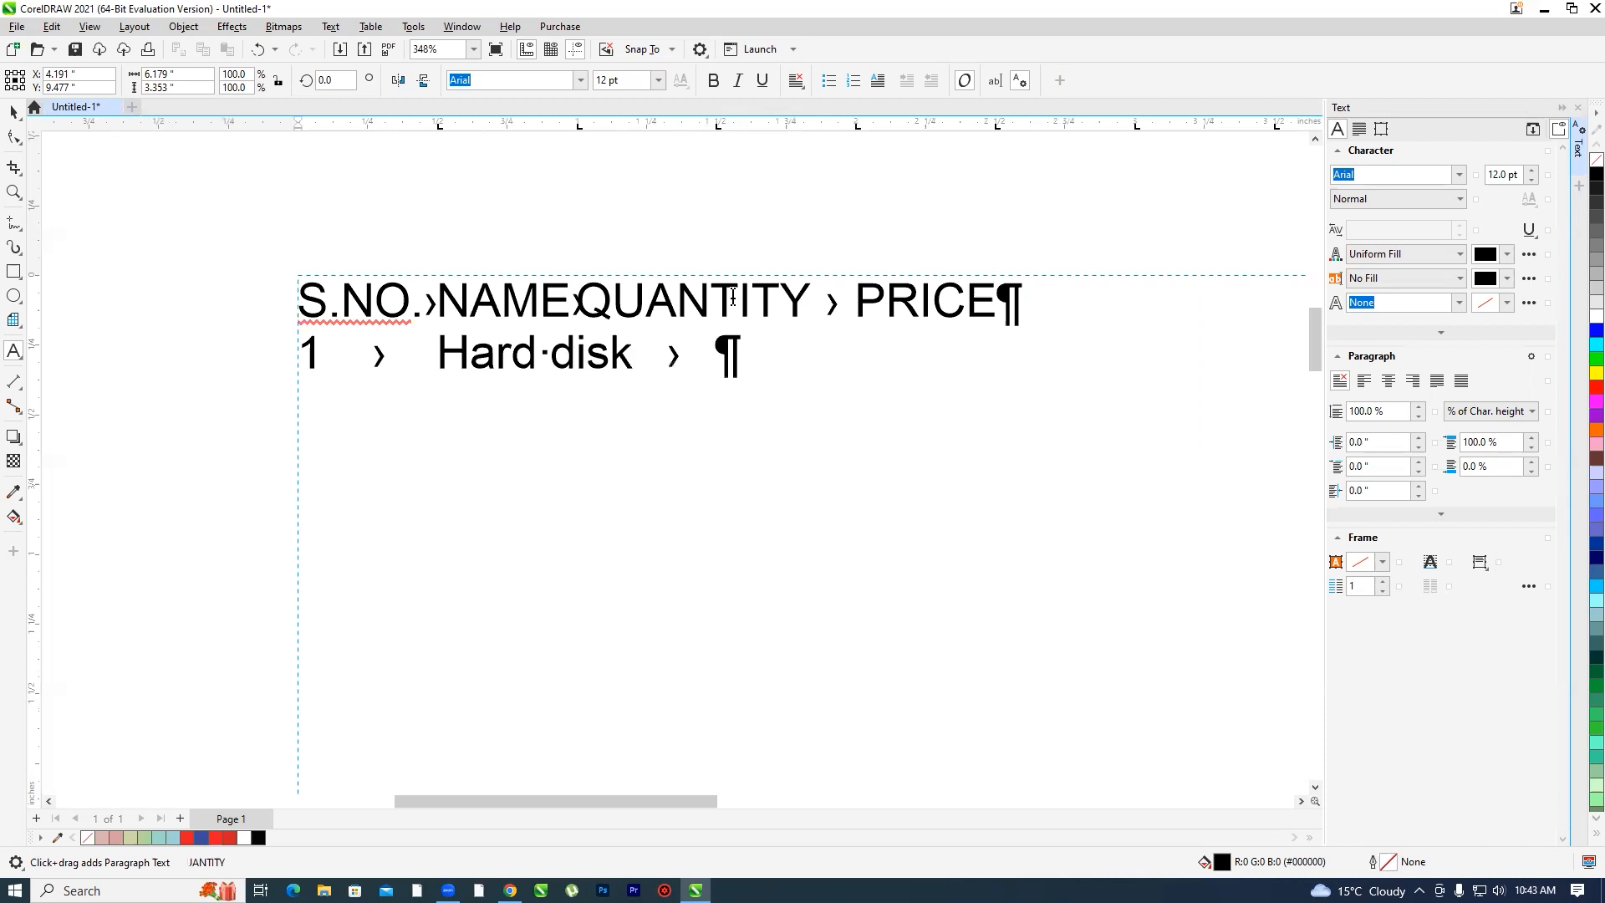
text(5)
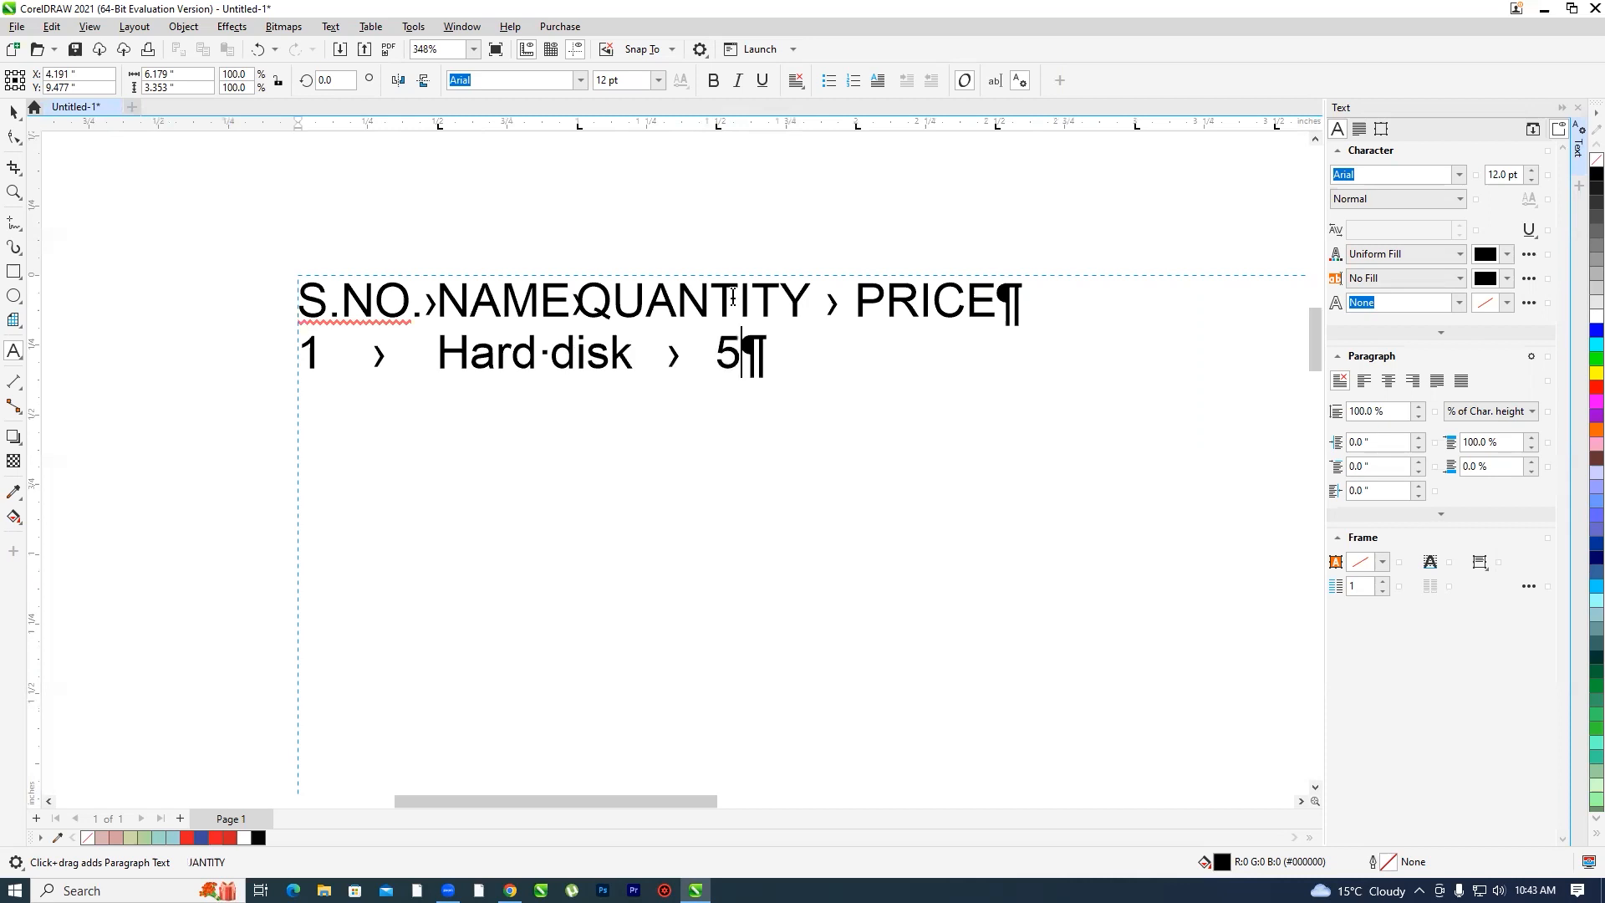
key(Tab)
text(2000)
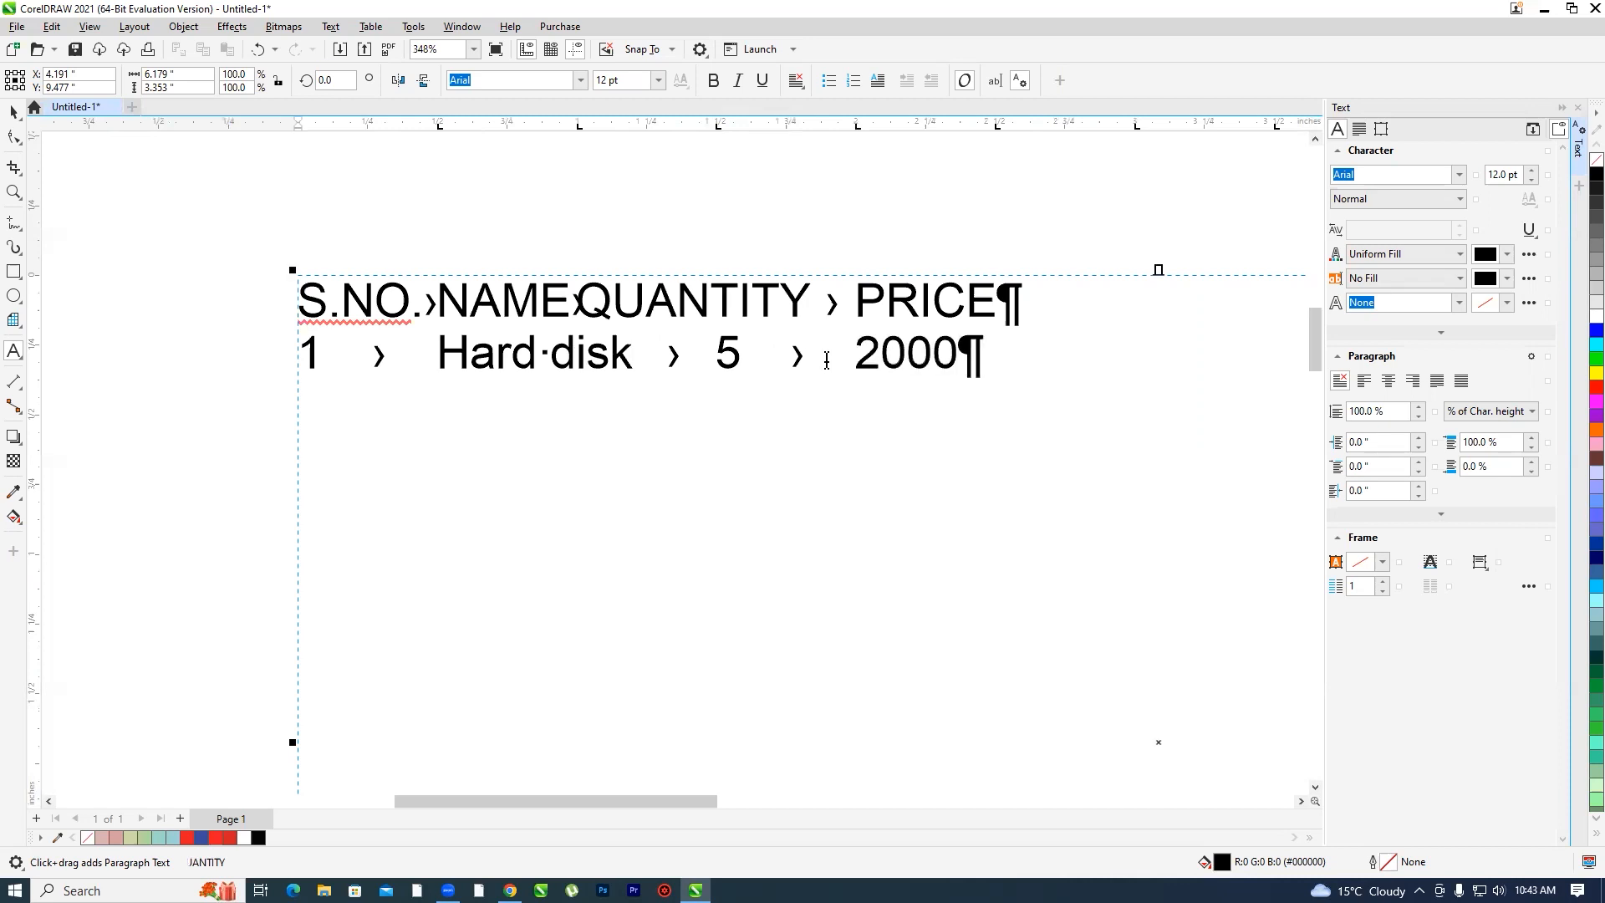
click(879, 362)
text(,000)
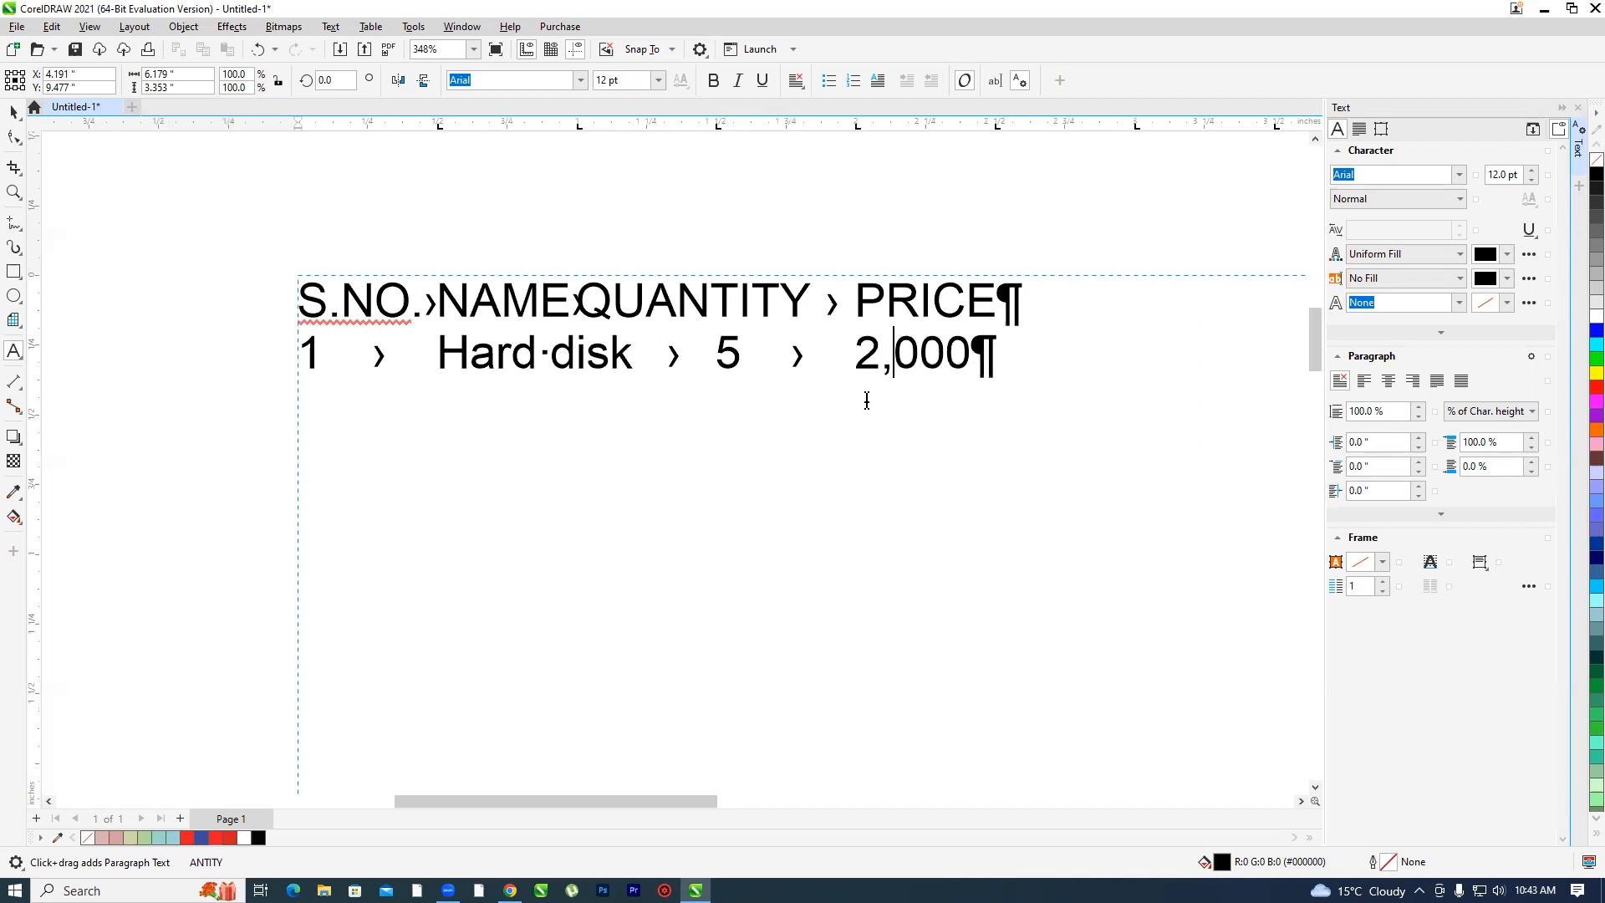
- Add a third line with the tab-separated entries 2., RAM, 3 and 1500
key(Return)
text(2.)
key(Tab)
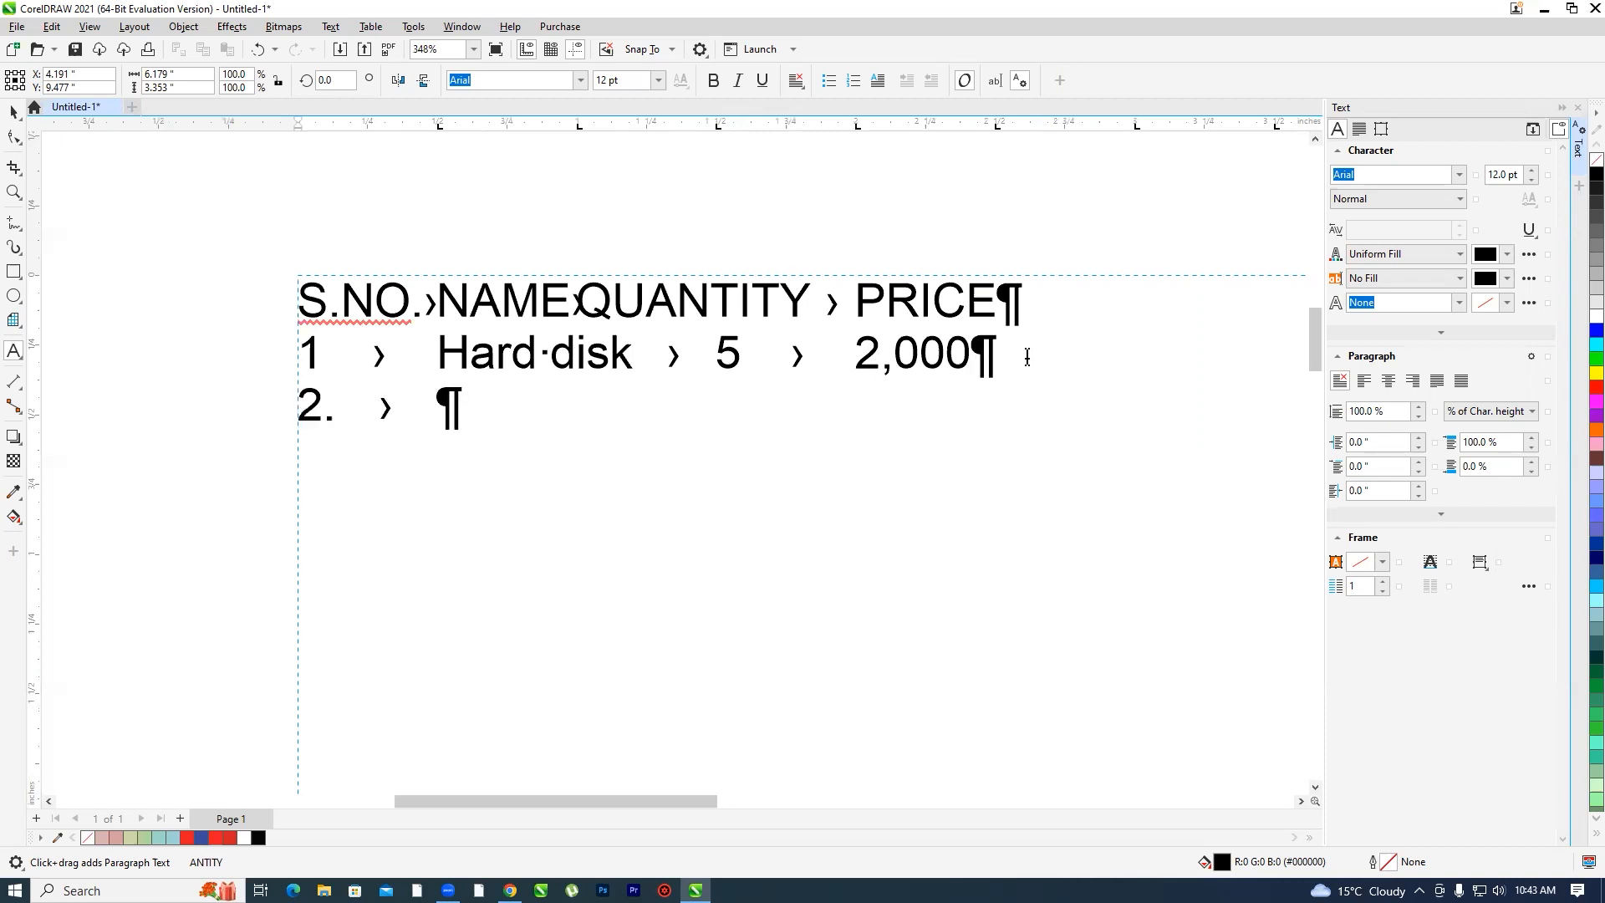
text(RAM)
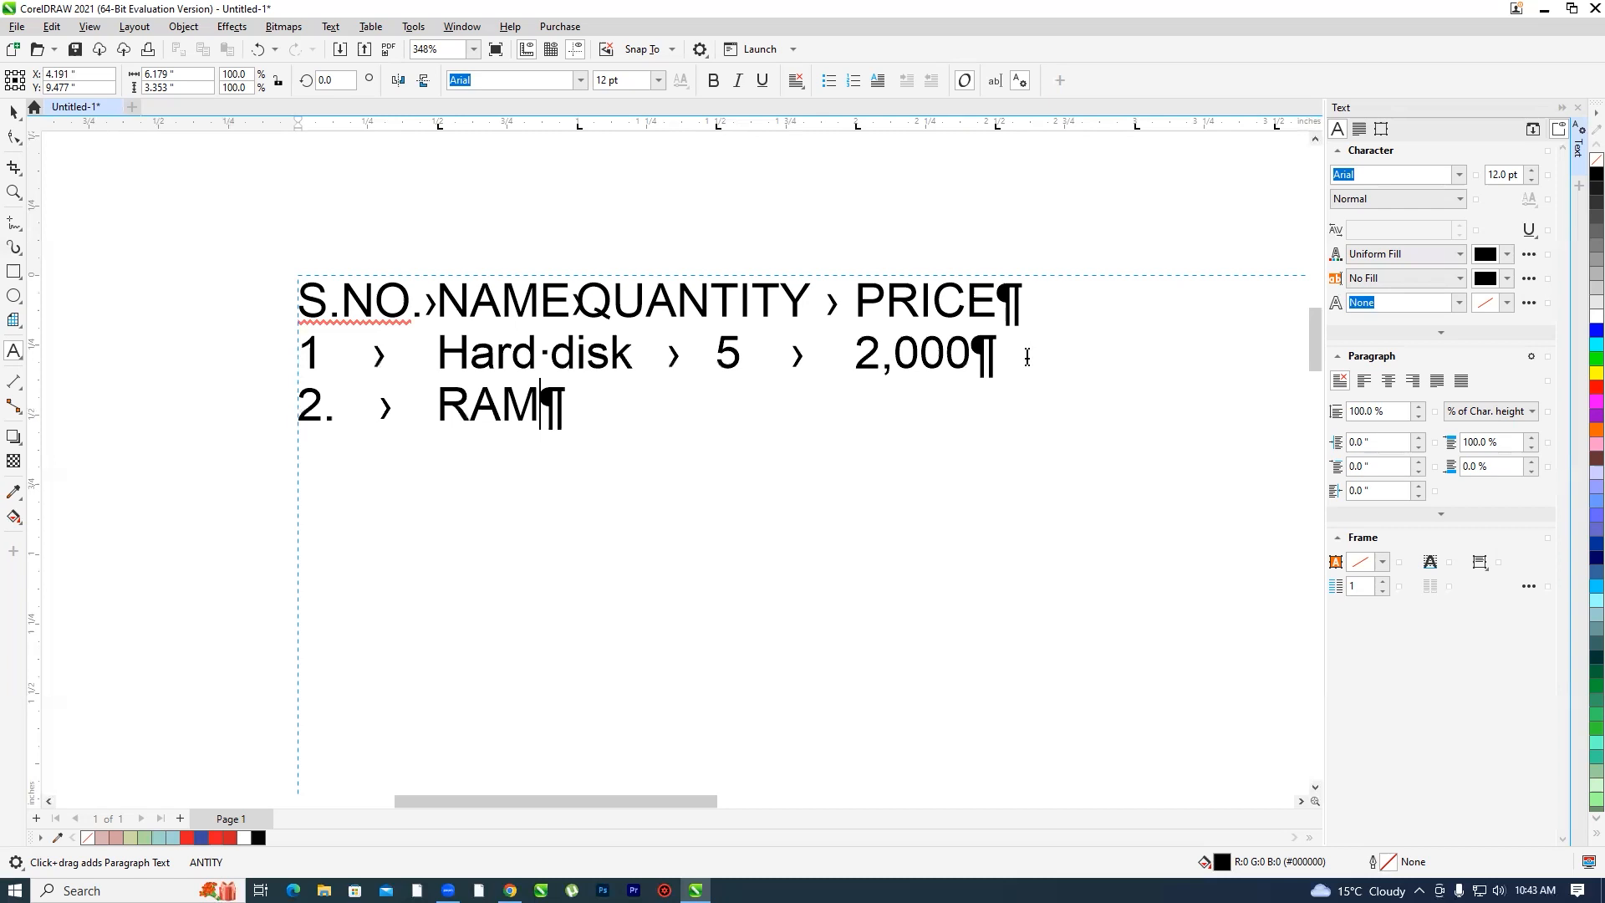
key(Tab)
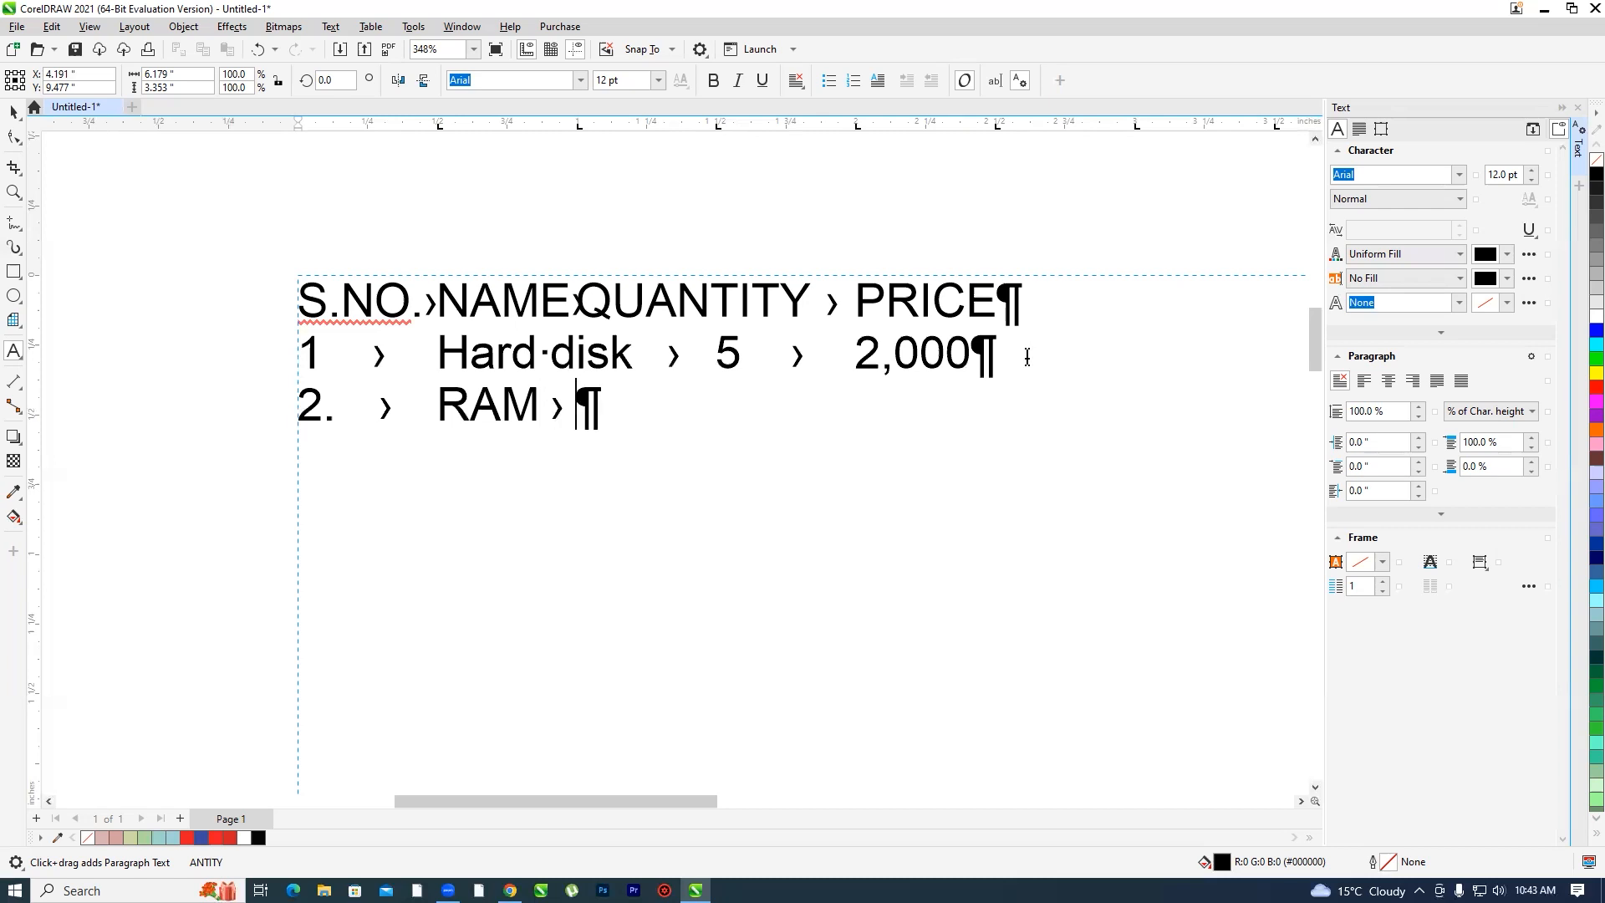
text(3)
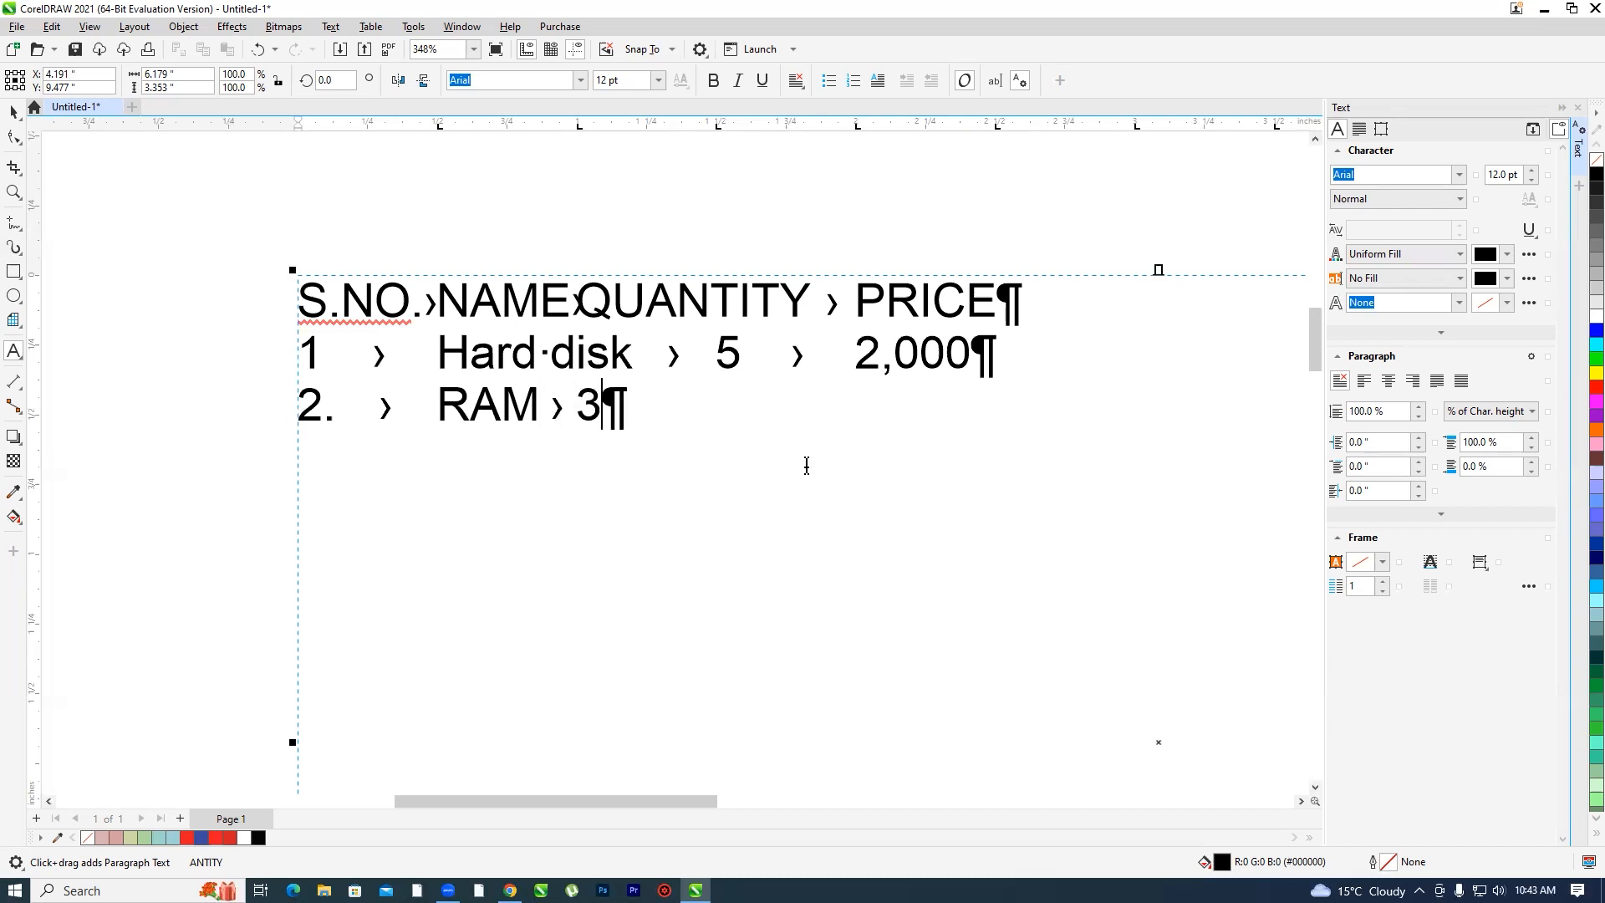
key(Tab)
text(1500)
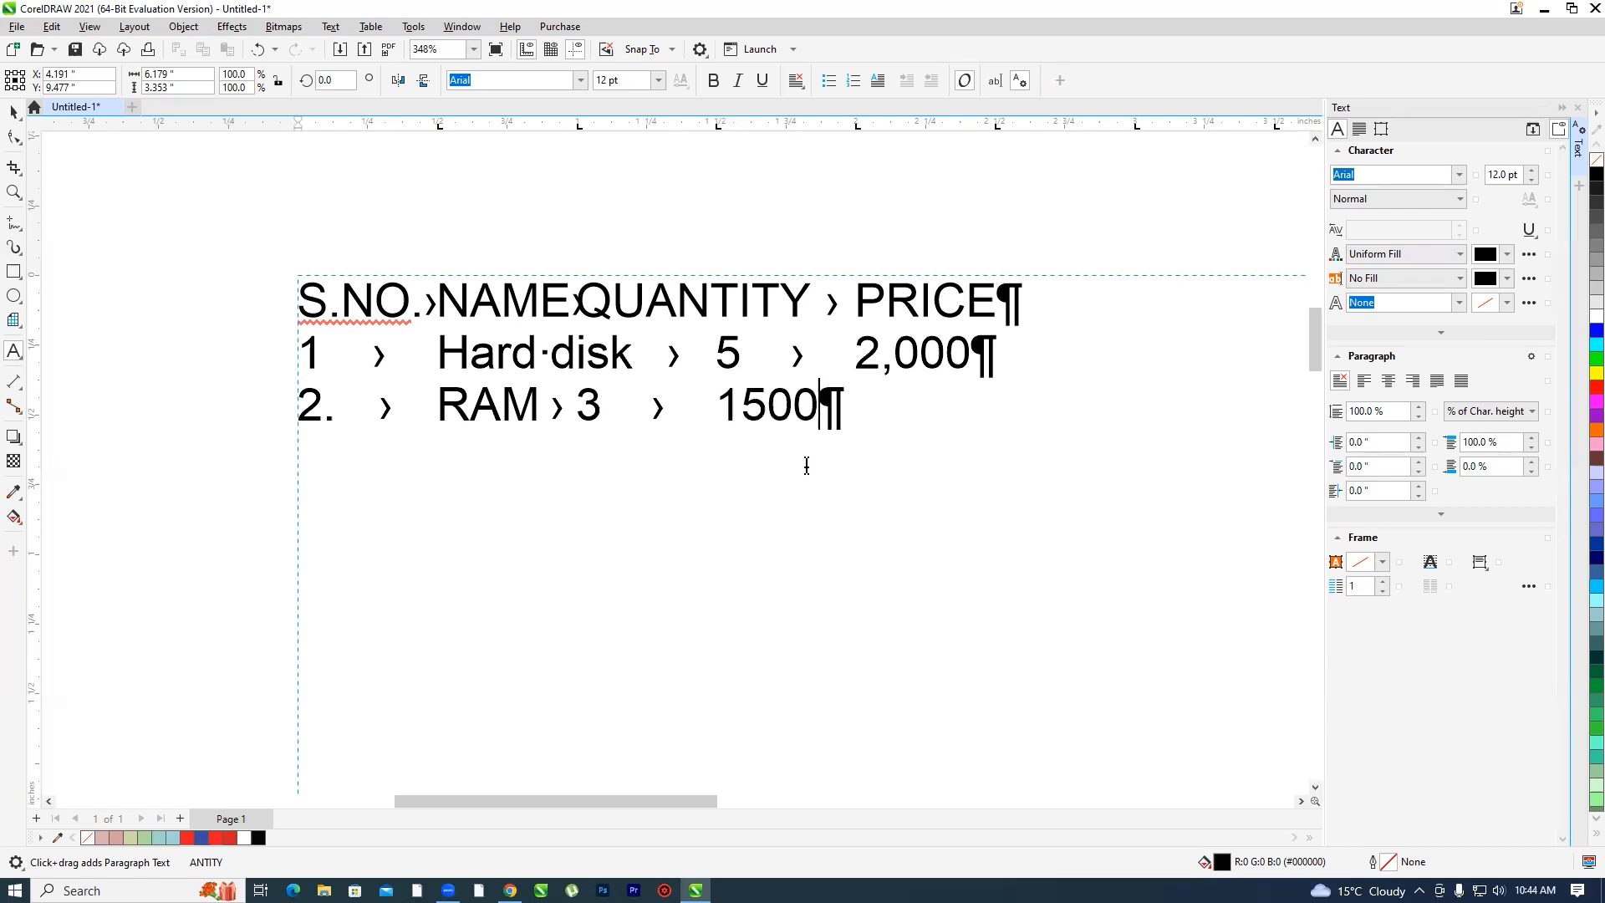
- Add a fourth line with the tab-separated entries 3., MOUSE, 4 and 800
key(Return)
text(3.)
key(Tab)
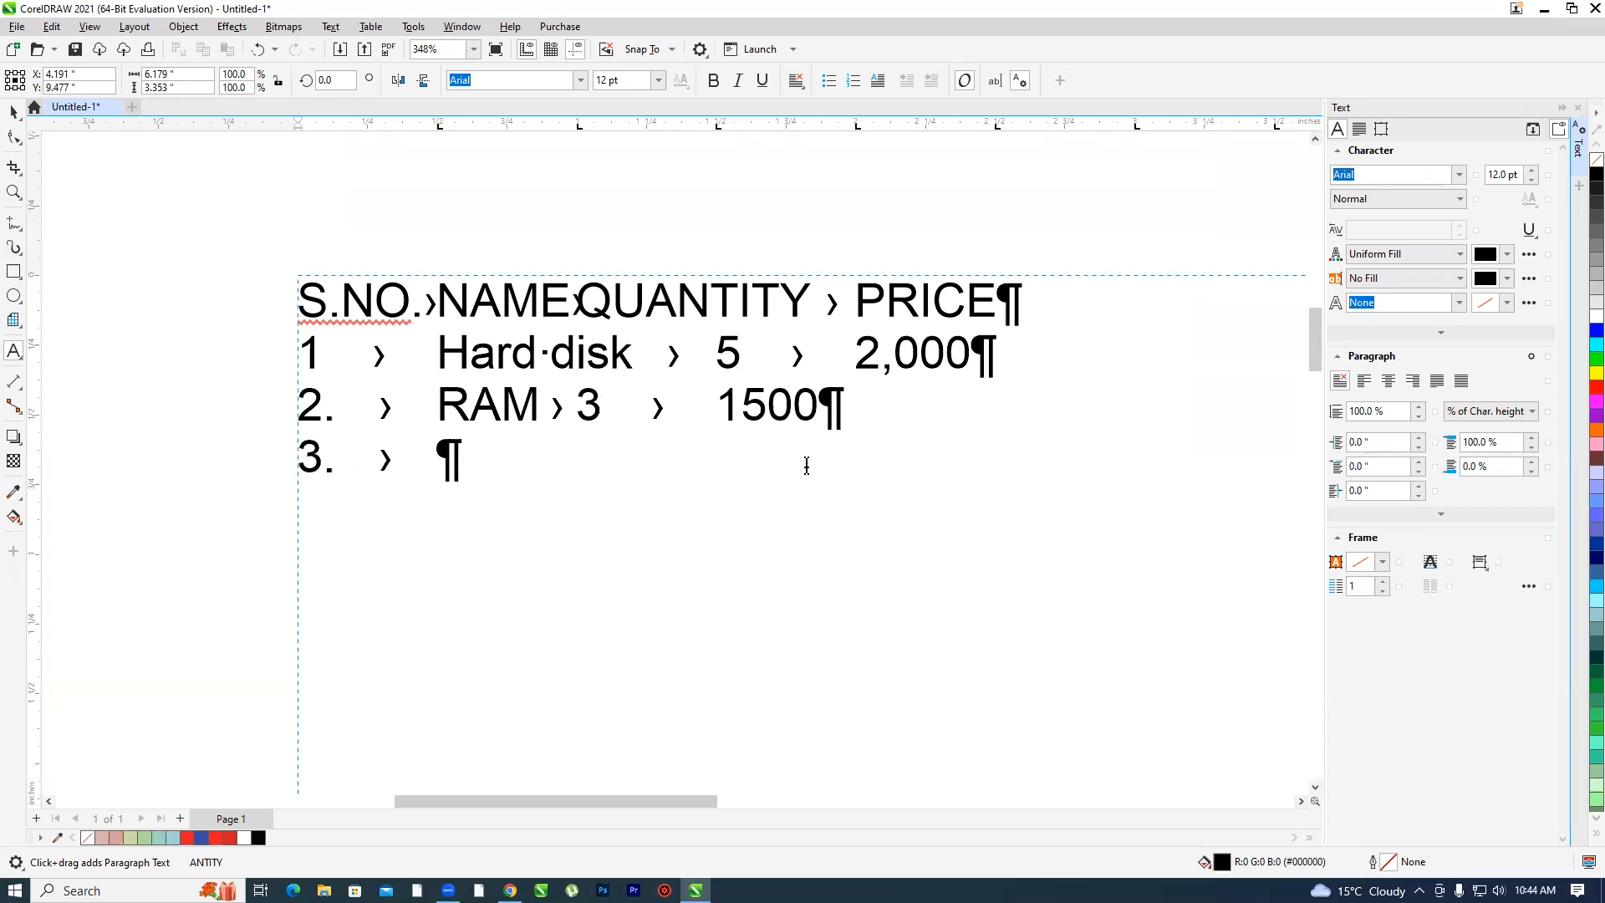
text(MOUSE)
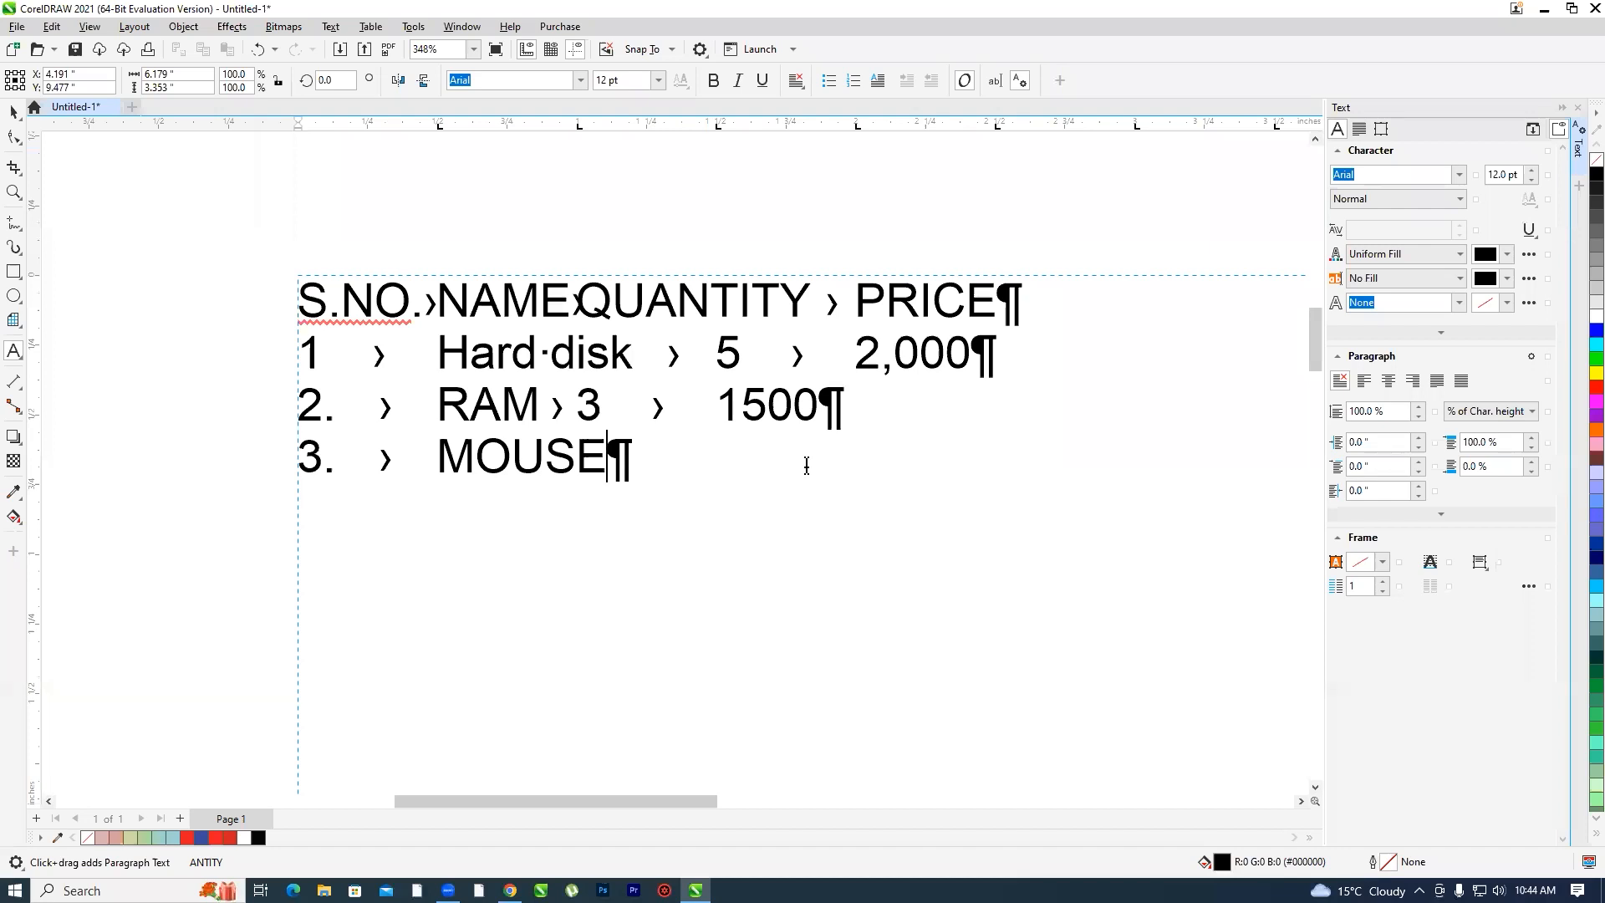
key(Tab)
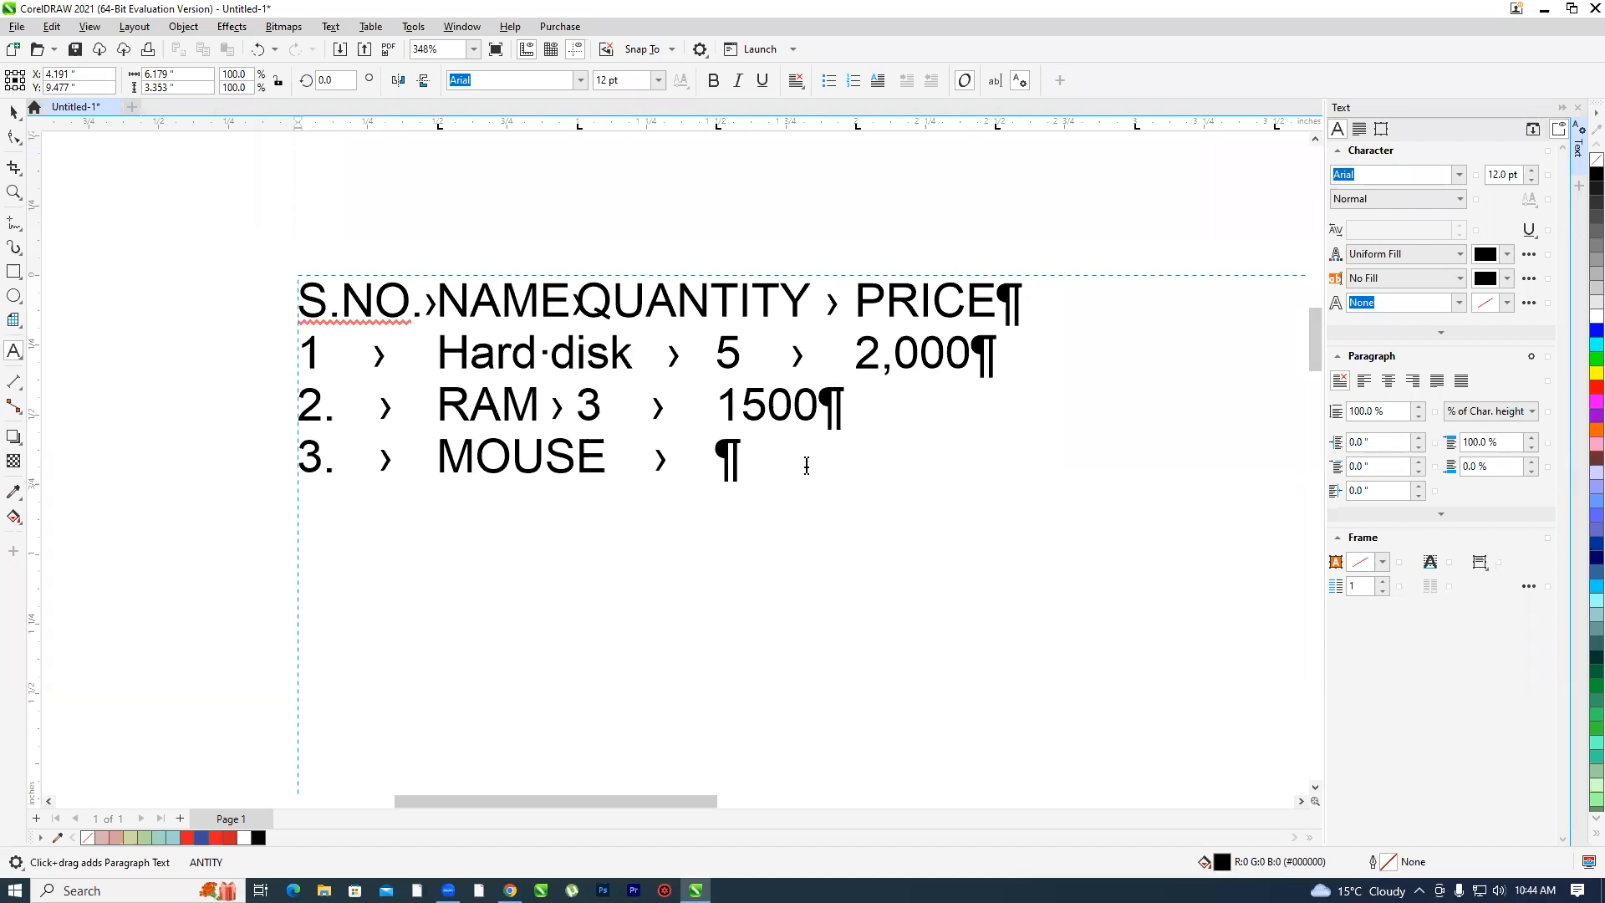
text(4)
key(Tab)
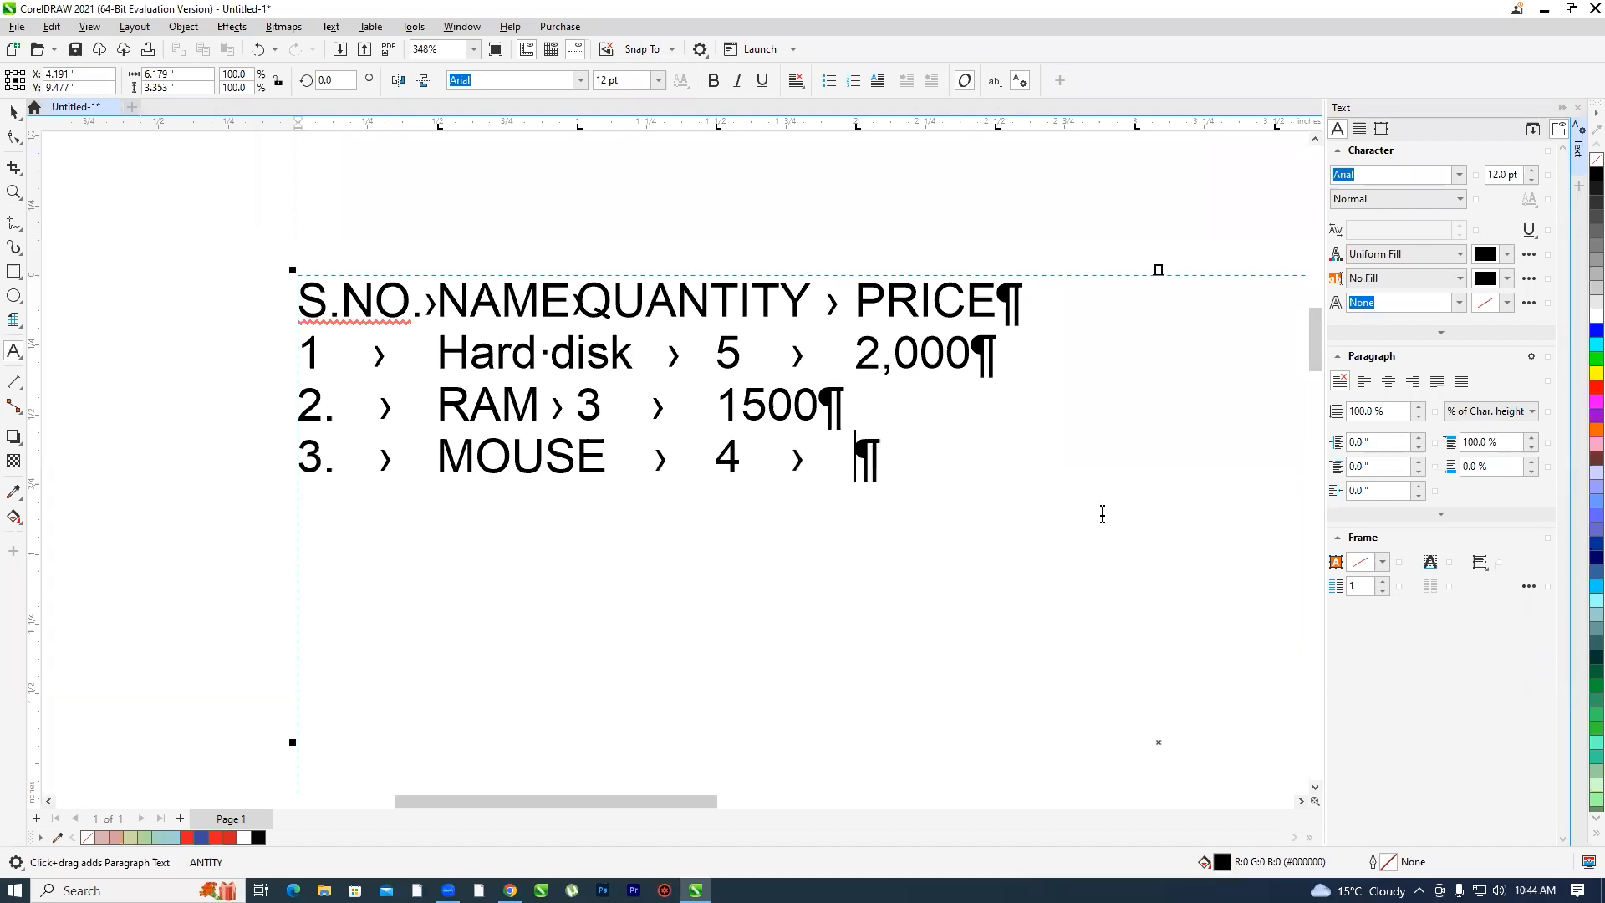
text(8000)
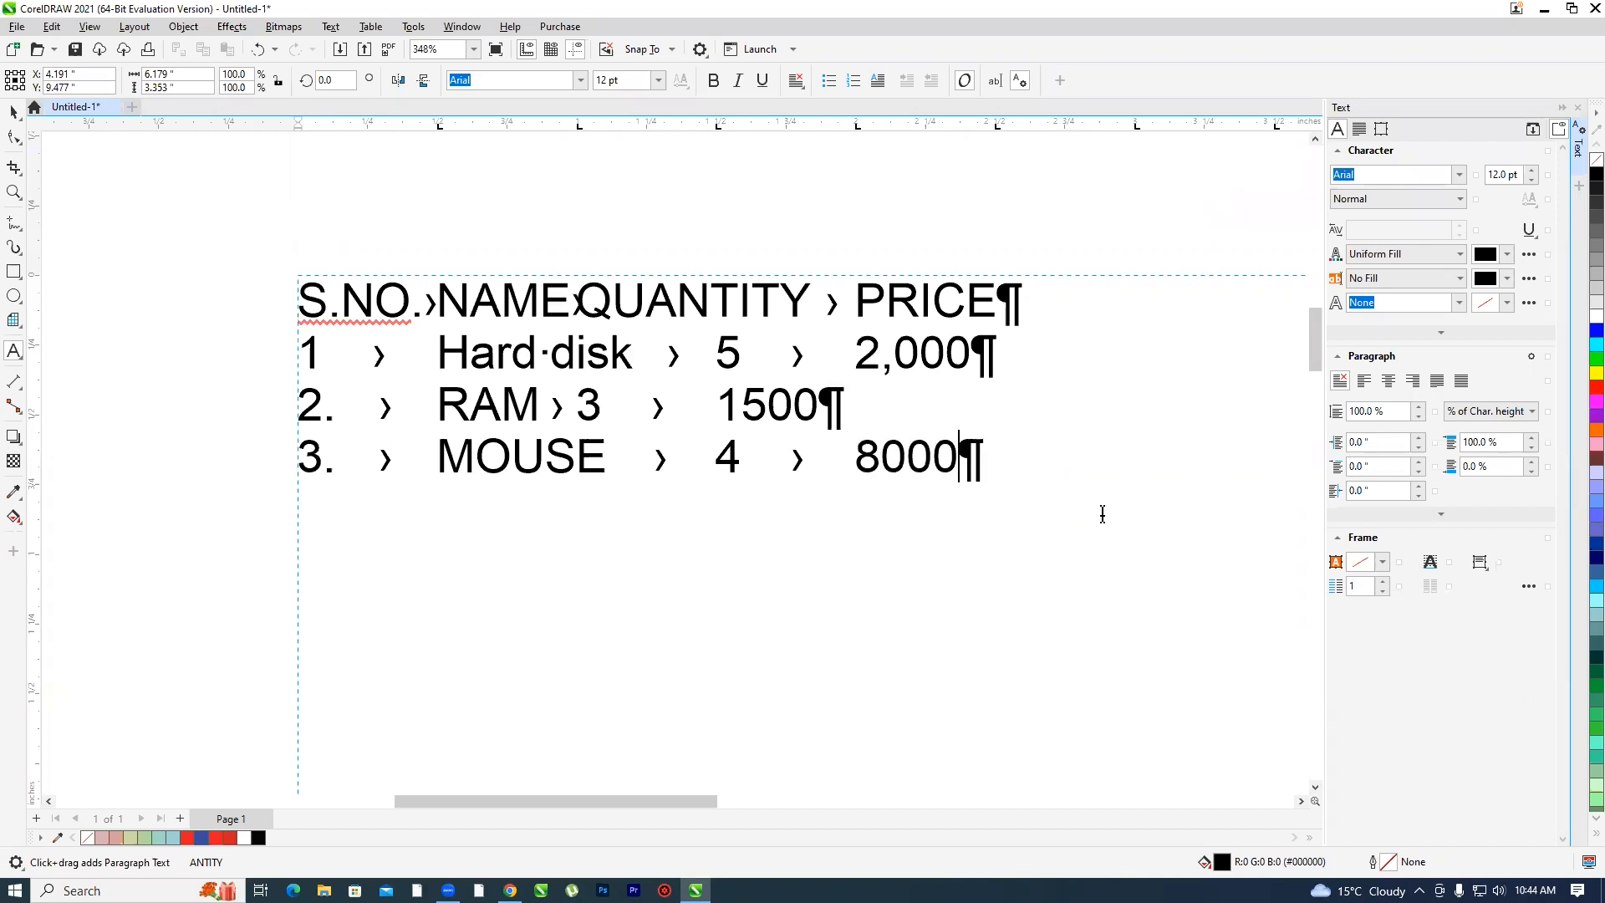
key(BackSpace)
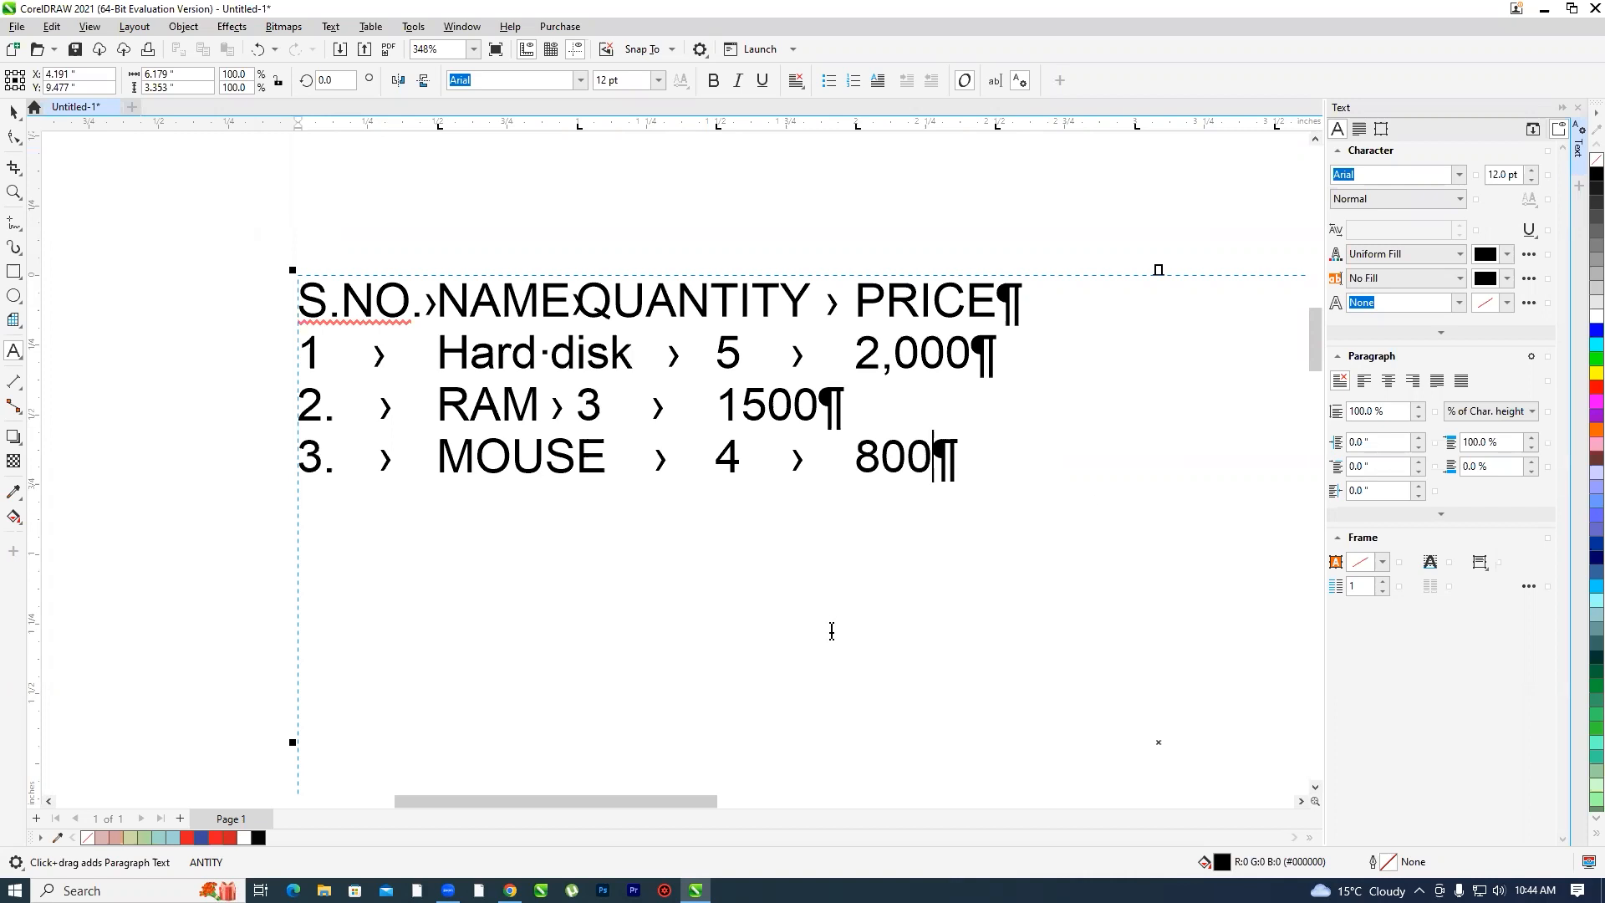
- Shrink the paragraph text frame around the item list to about 3.33 by 1.74 inches
scroll(548, 471, down, 3)
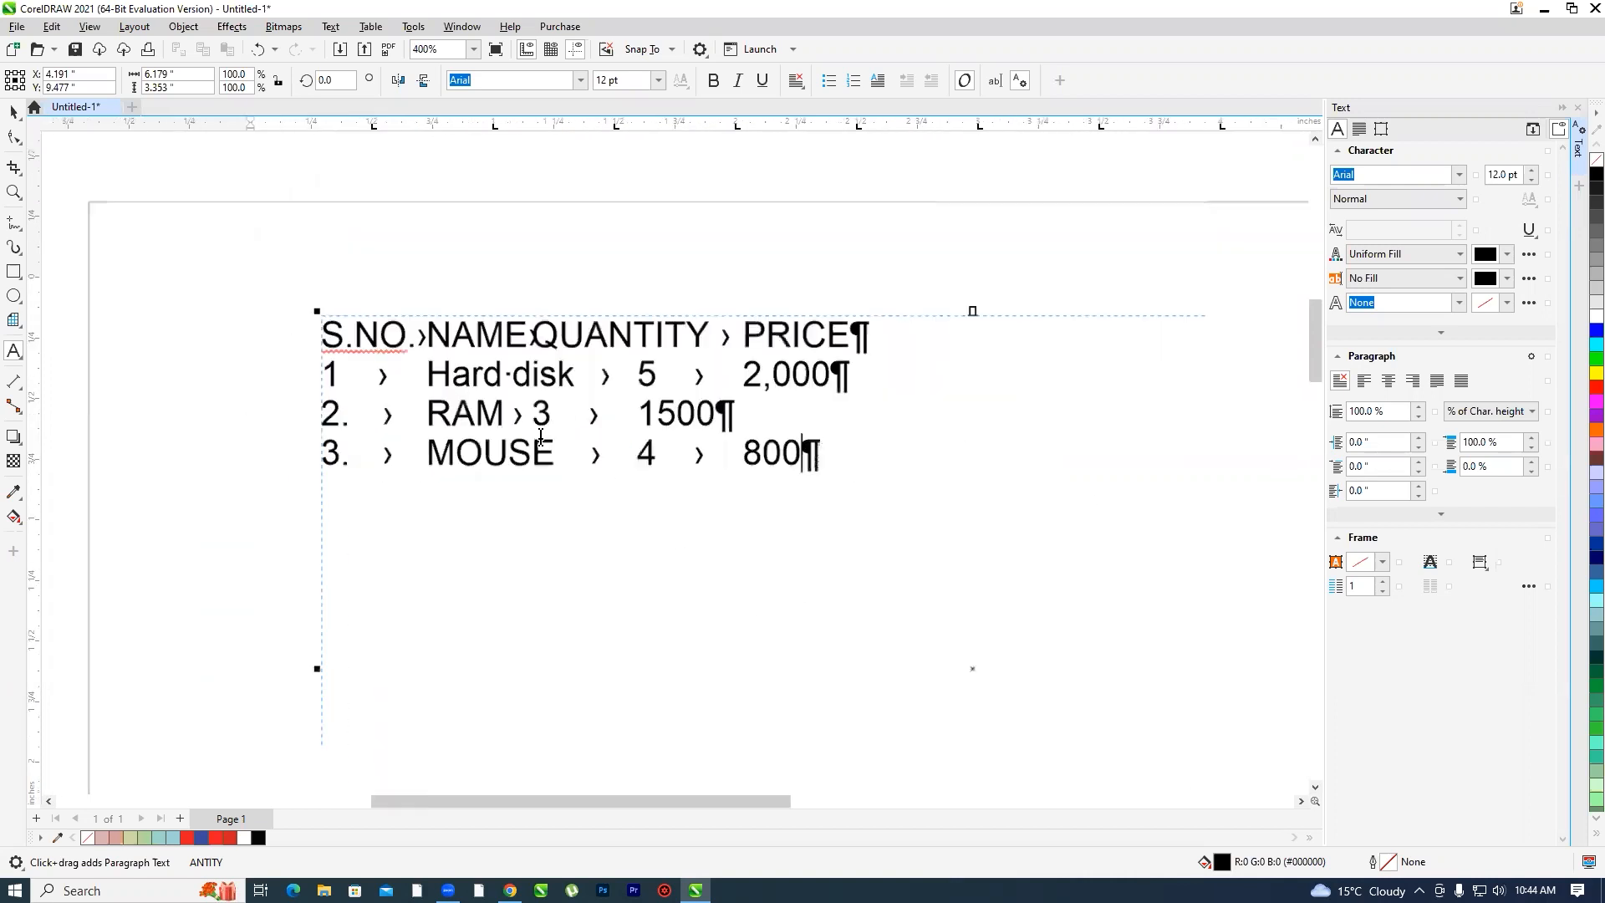
scroll(508, 393, down, 3)
scroll(734, 484, up, 4)
scroll(953, 584, down, 4)
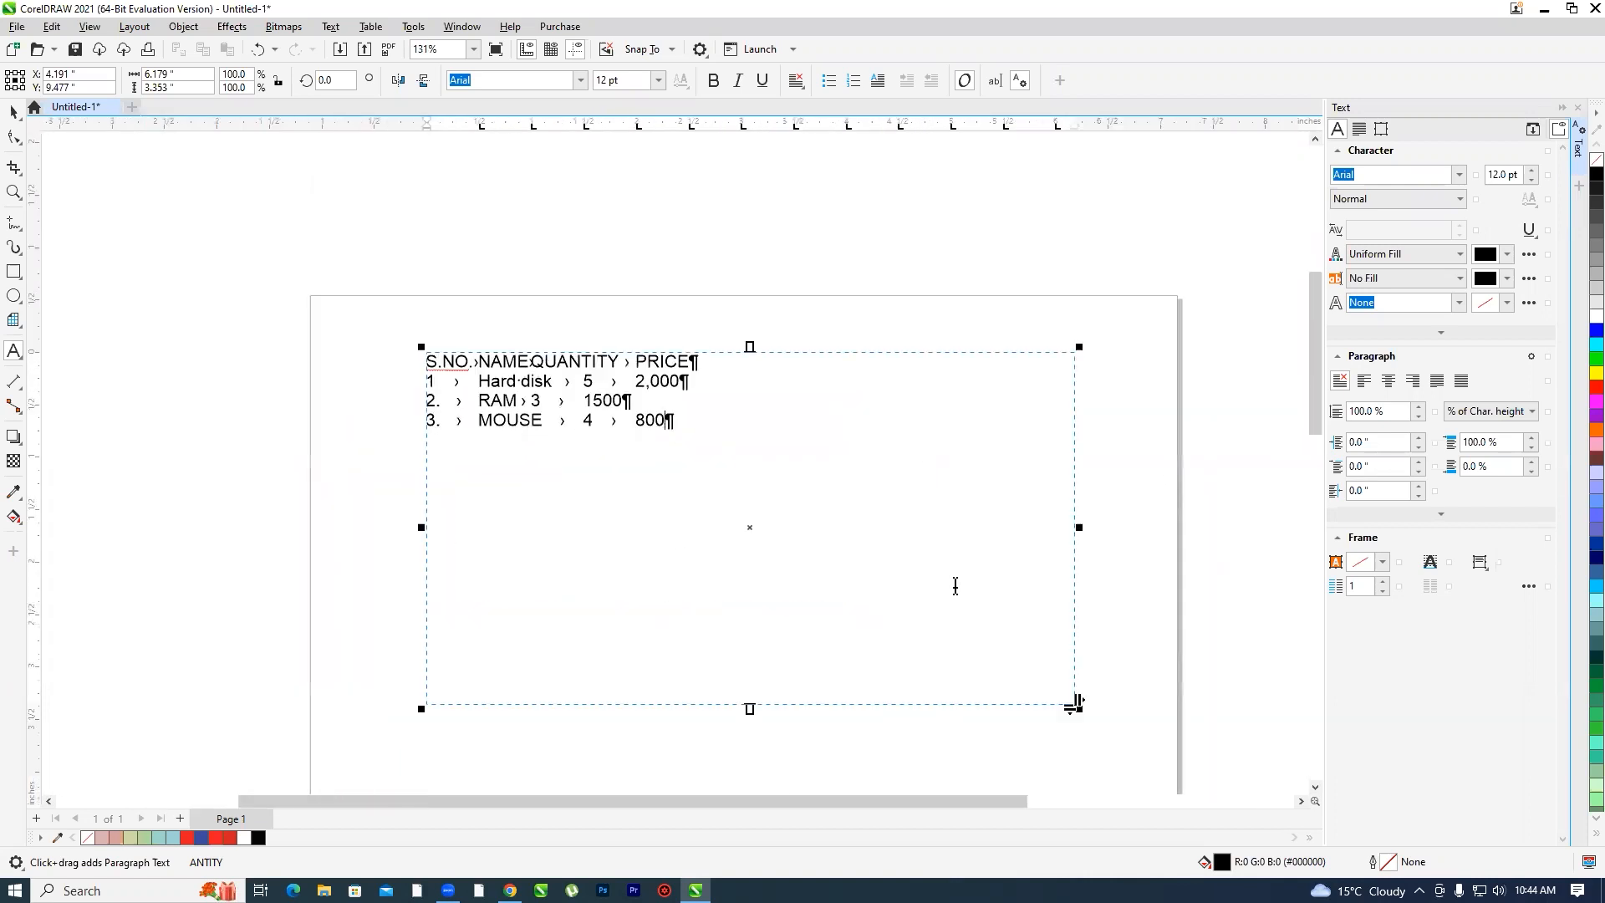
drag(1079, 527, 780, 526)
drag(601, 665, 599, 539)
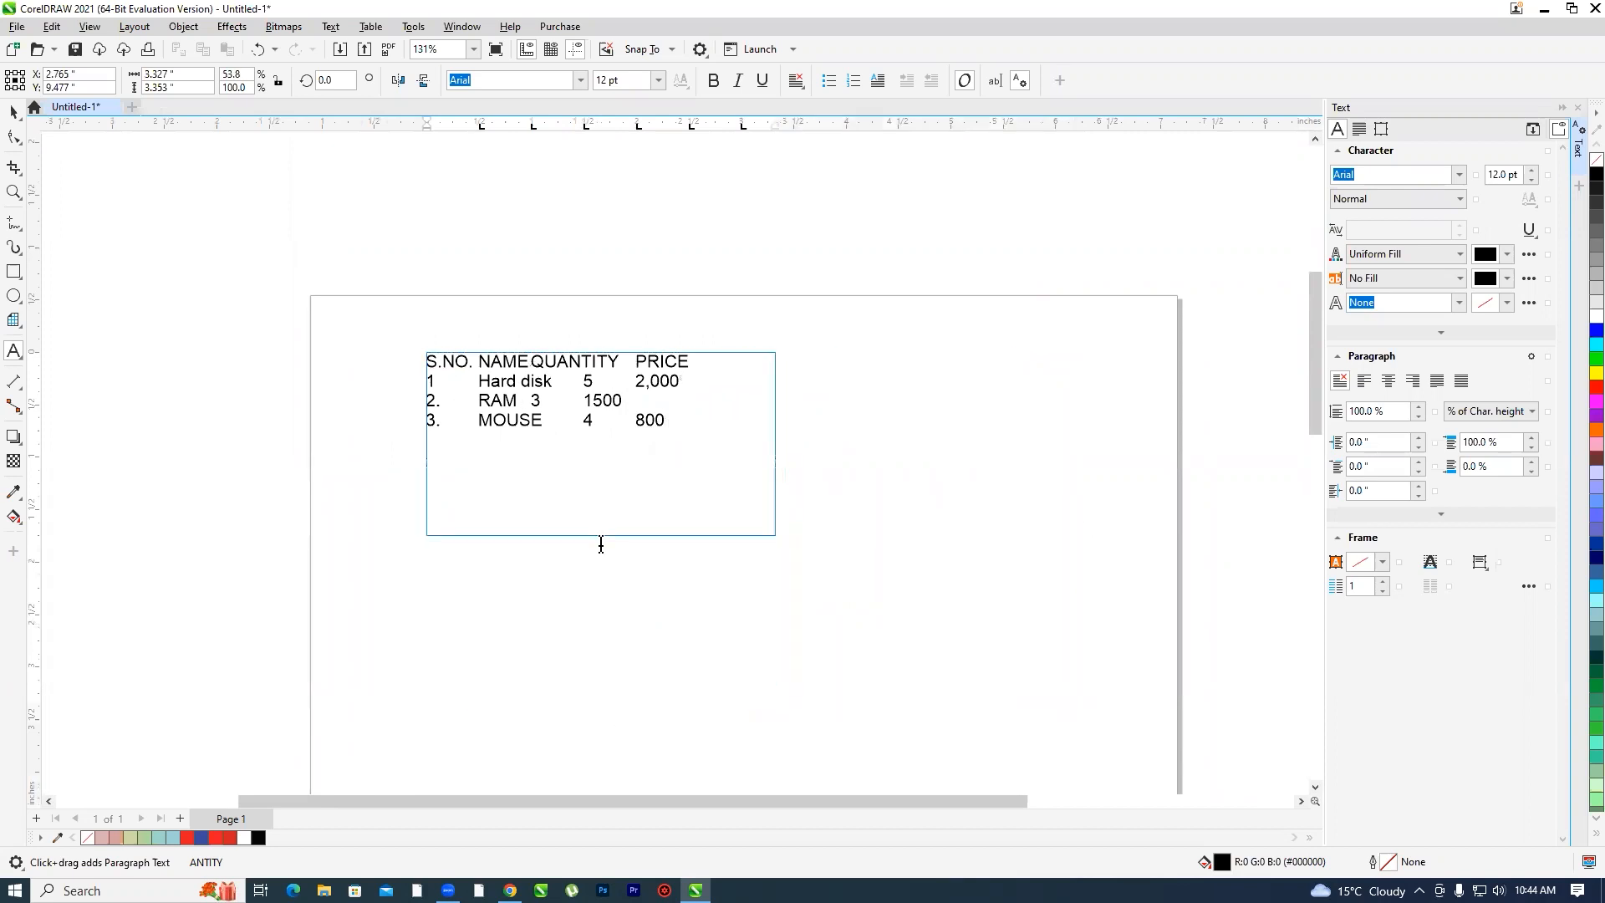
- Convert all the text in the frame to a table, using tabs as the column separator
scroll(760, 544, down, 2)
scroll(599, 413, up, 4)
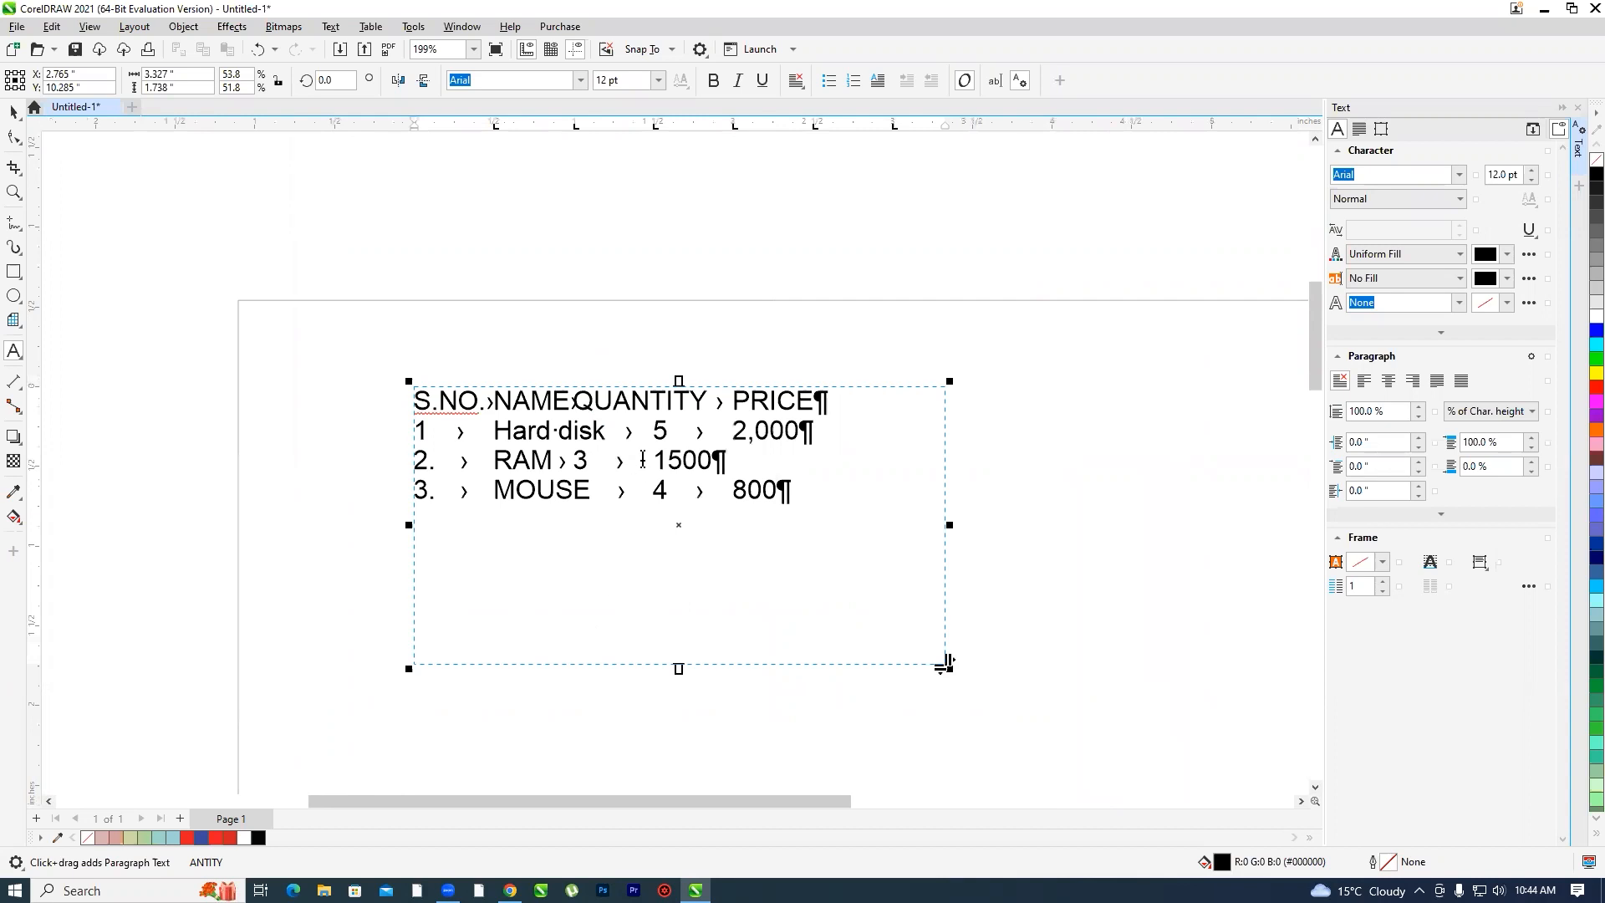
scroll(643, 459, up, 3)
click(645, 460)
click(630, 510)
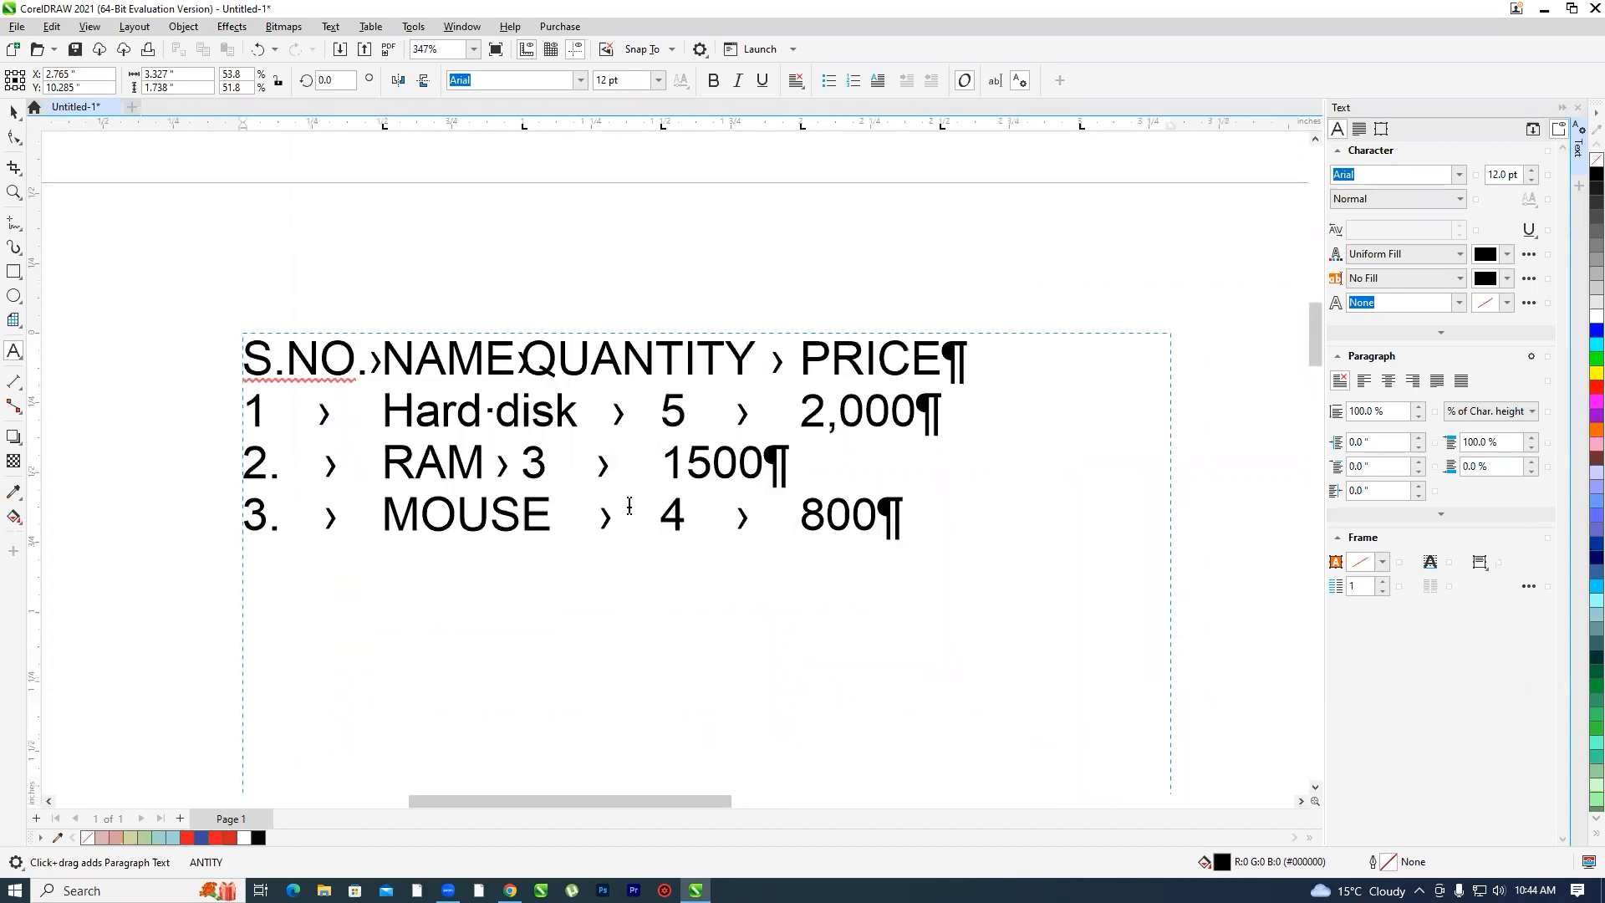
key(ctrl+a)
click(331, 27)
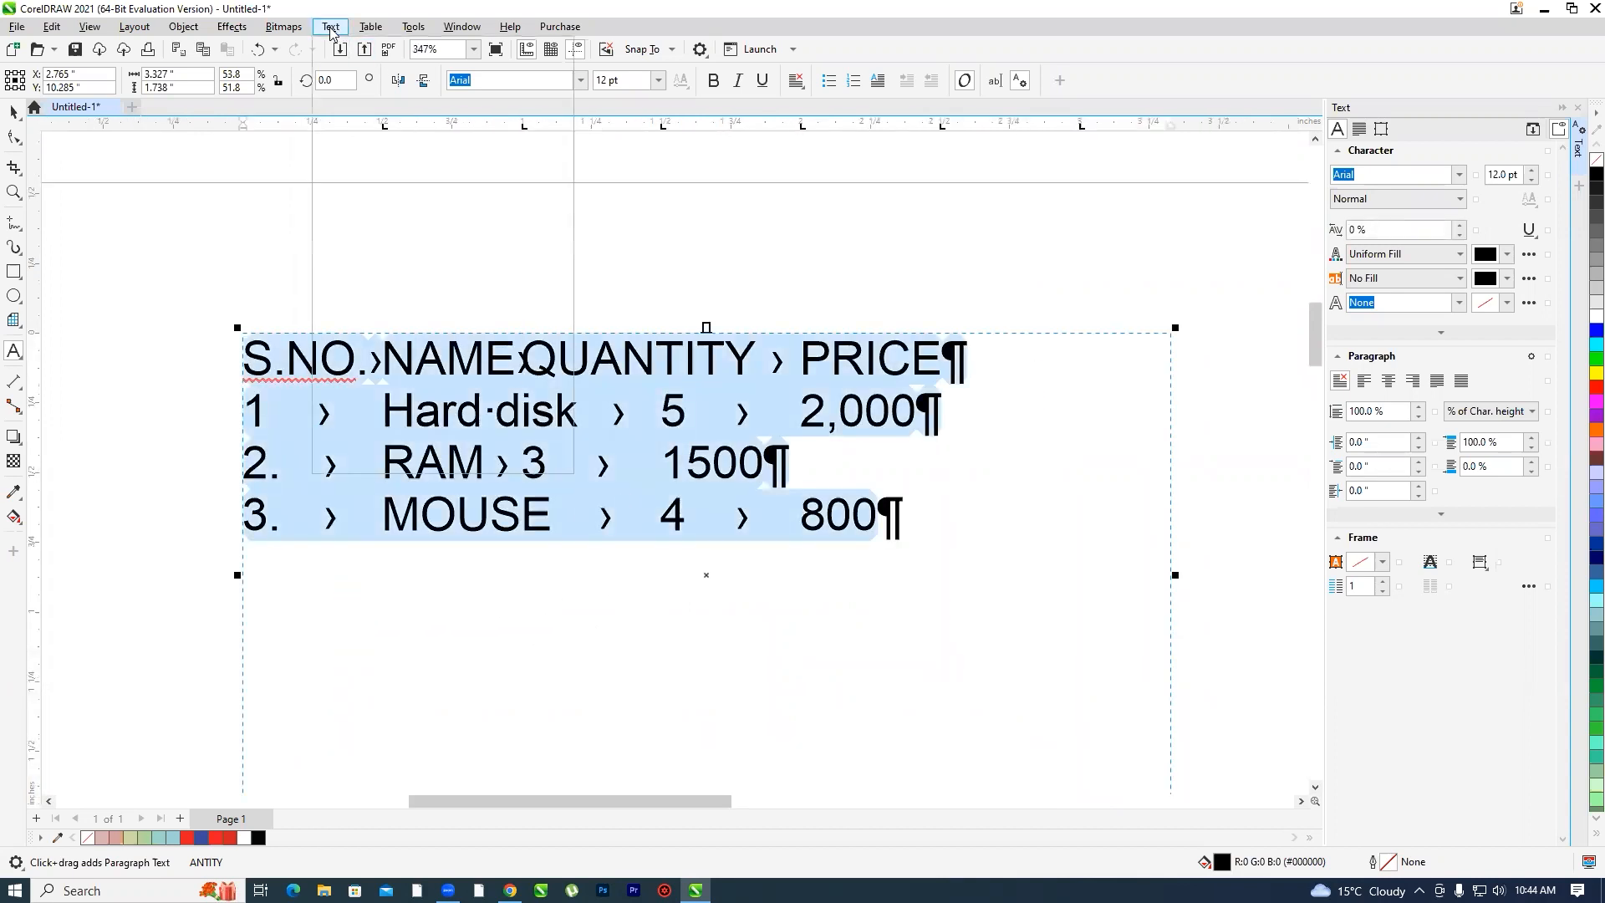
mouse_move(370, 26)
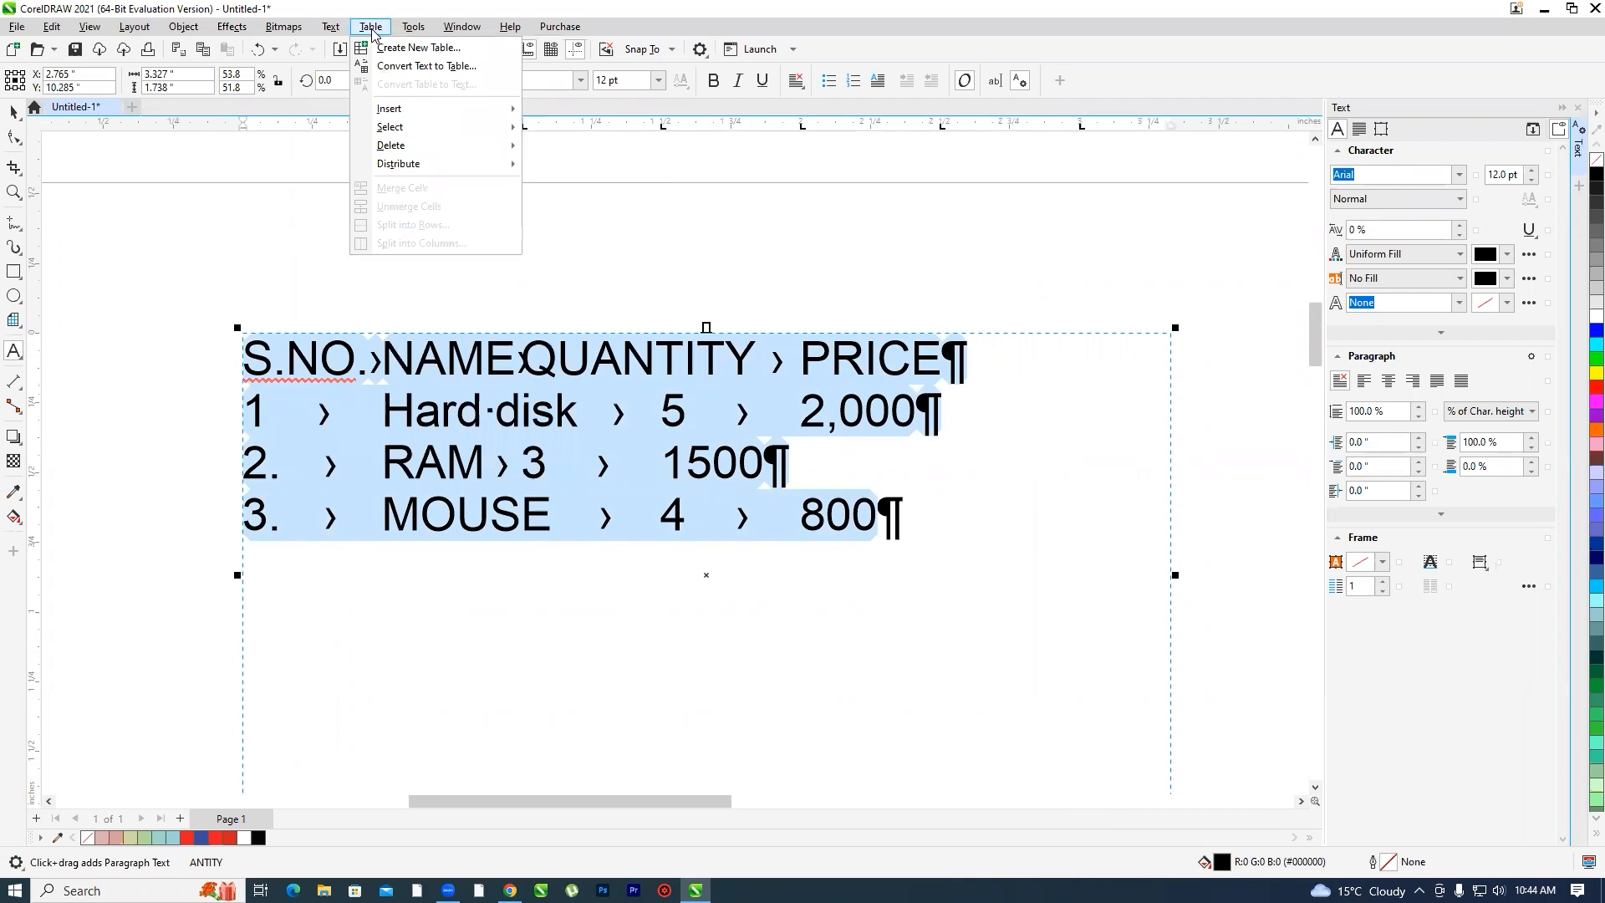
click(410, 66)
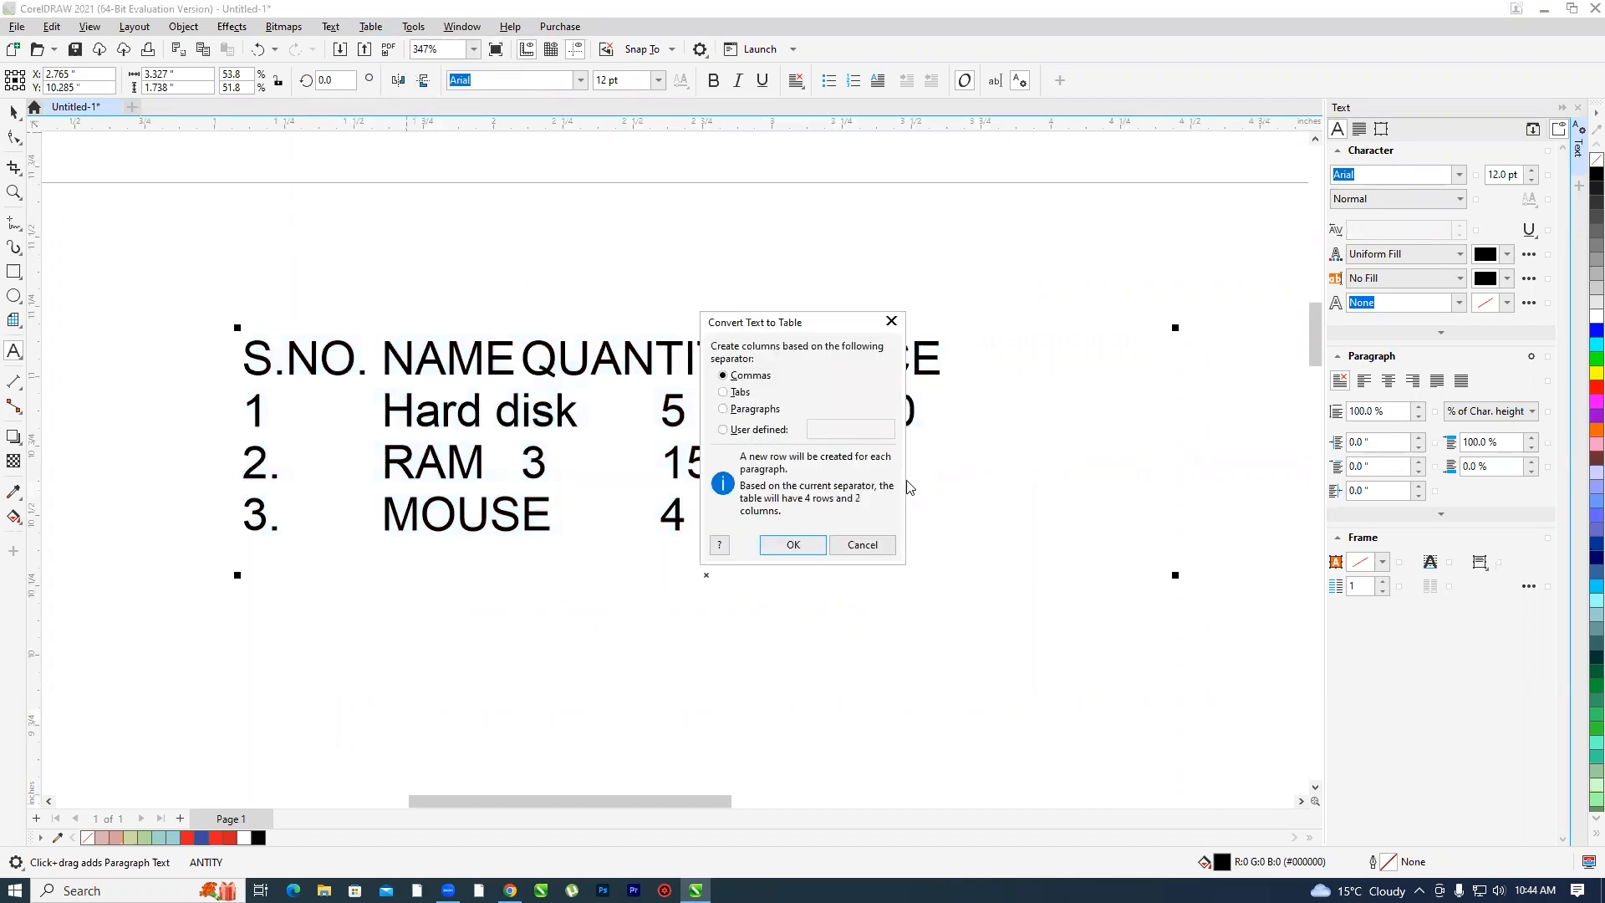
click(743, 393)
click(792, 544)
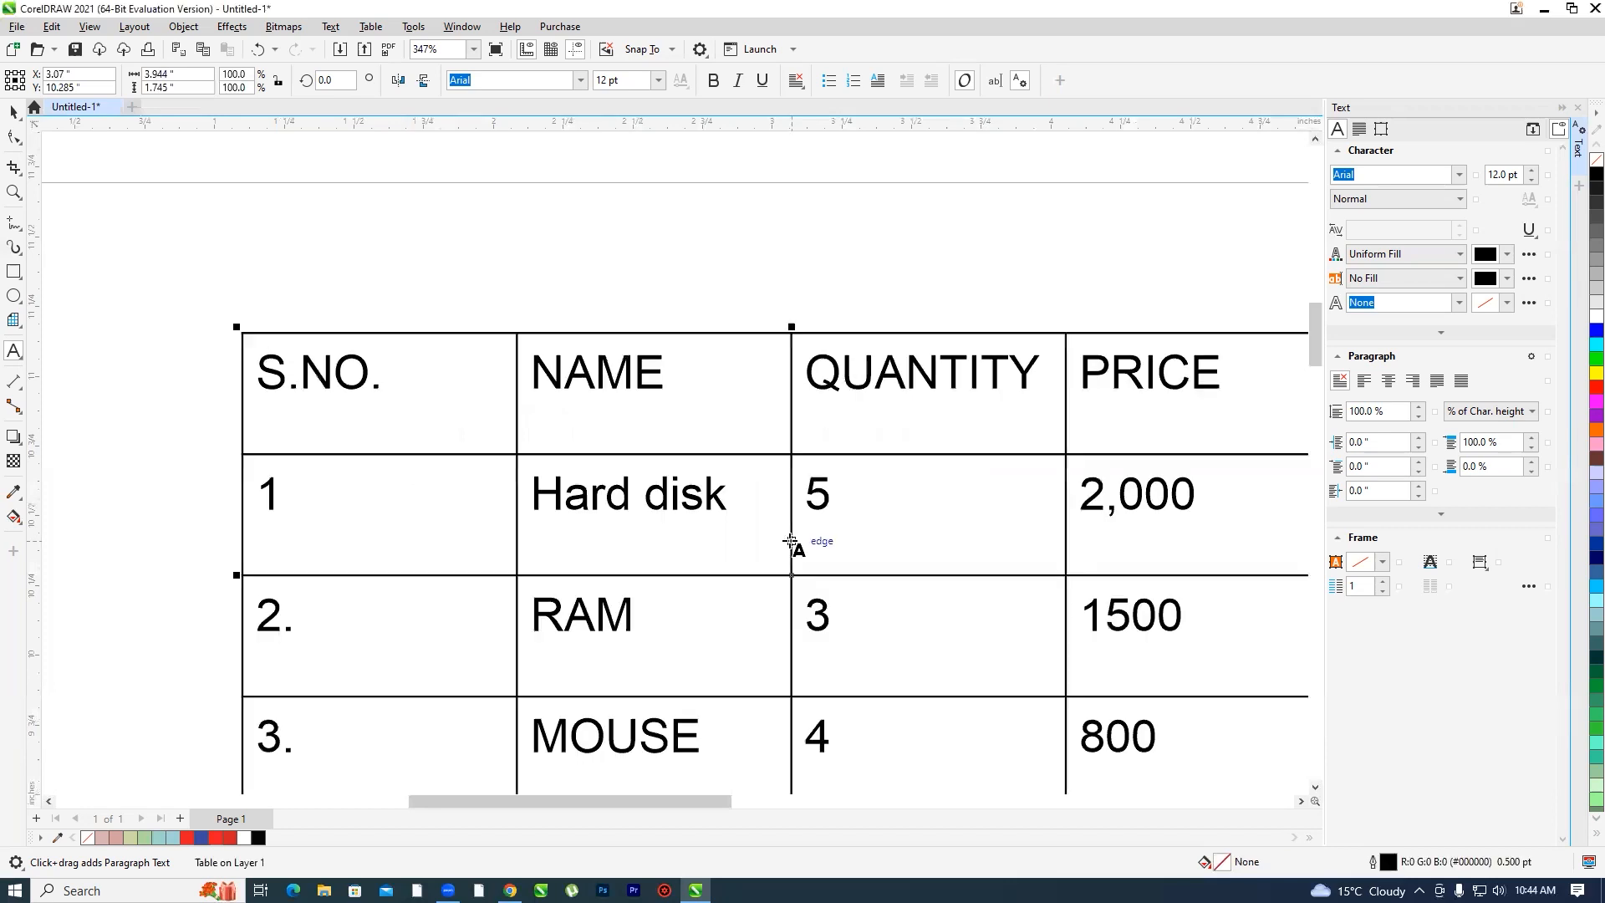
- Convert the item table back to text with cells separated by tabs, and undo that conversion
scroll(548, 298, down, 2)
scroll(613, 347, up, 2)
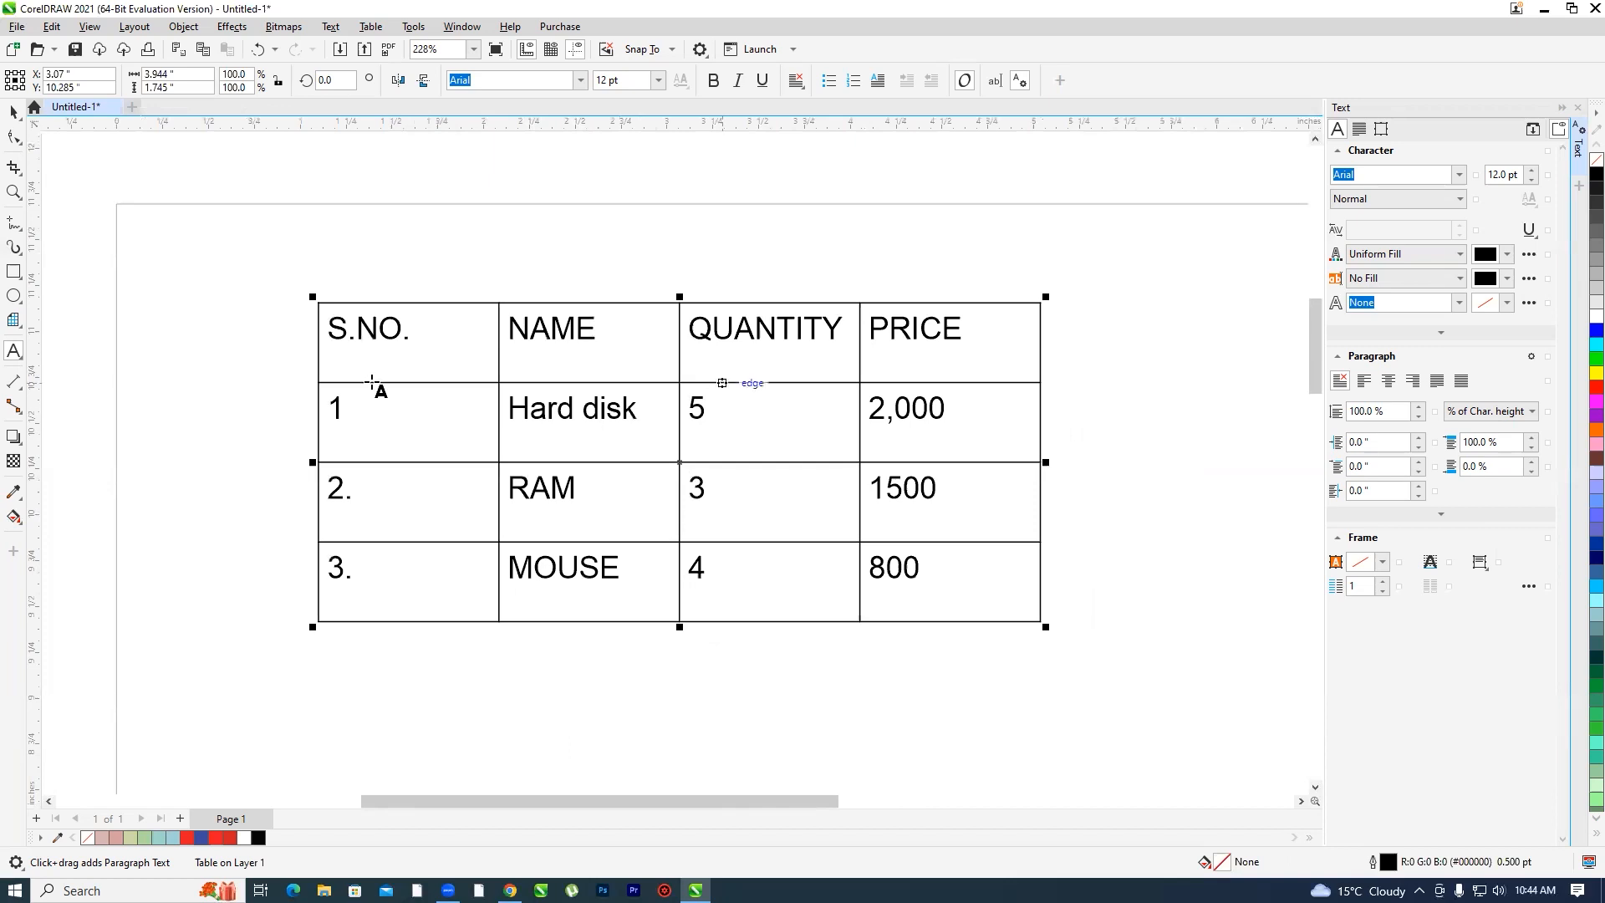
click(13, 111)
scroll(746, 301, down, 2)
click(427, 430)
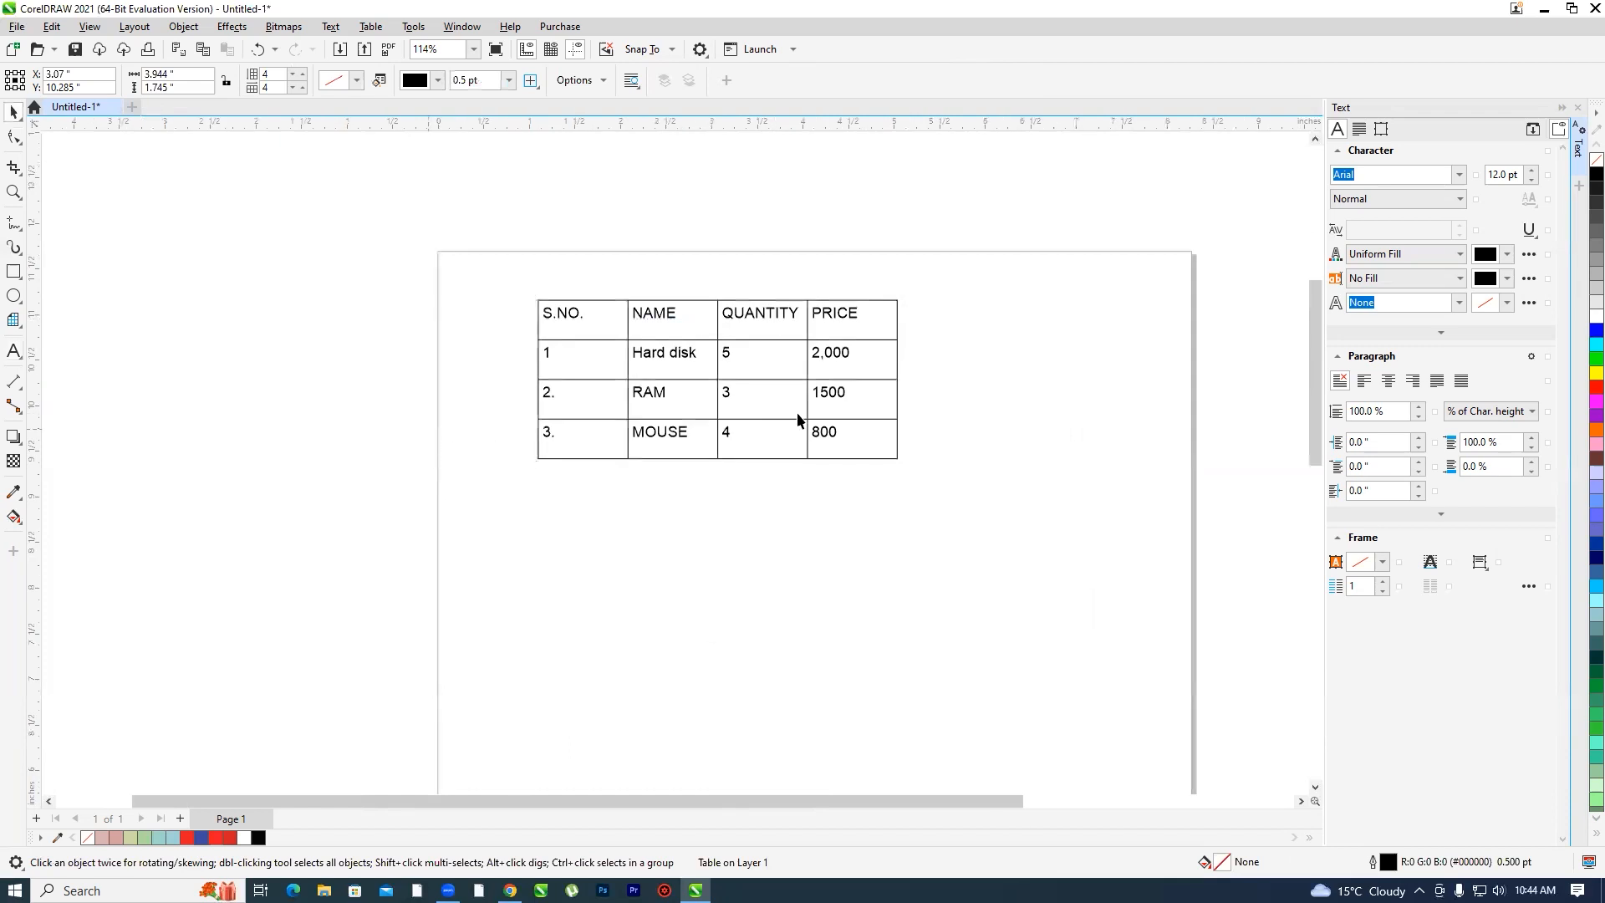
scroll(798, 386, down, 1)
scroll(773, 359, up, 3)
scroll(635, 329, down, 1)
scroll(627, 332, up, 2)
click(627, 333)
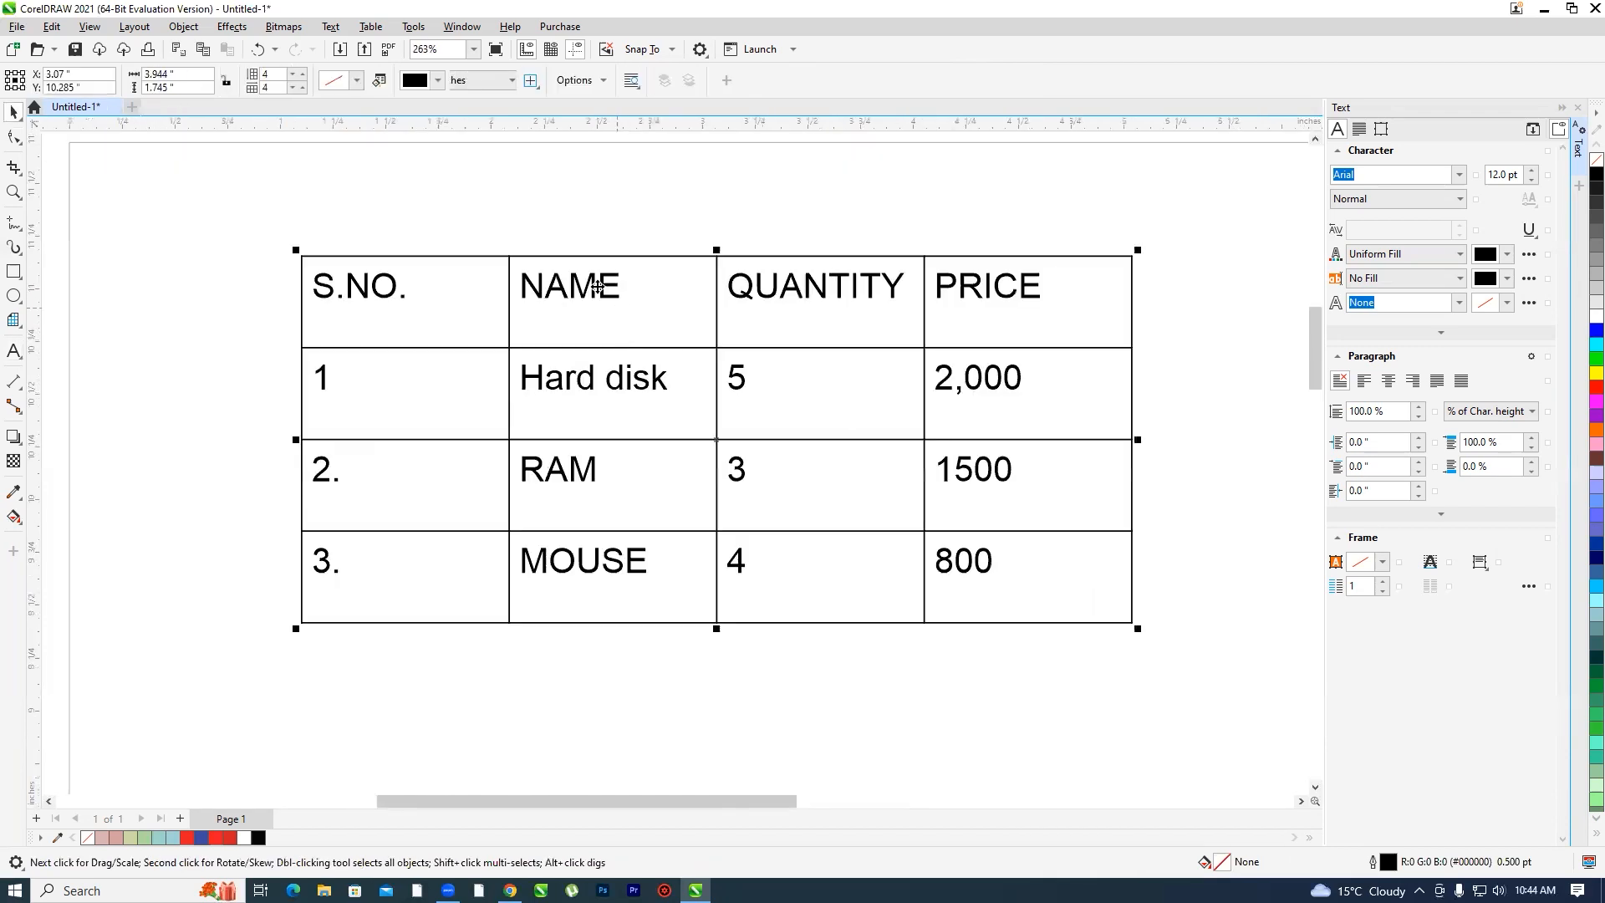
click(331, 27)
mouse_move(372, 31)
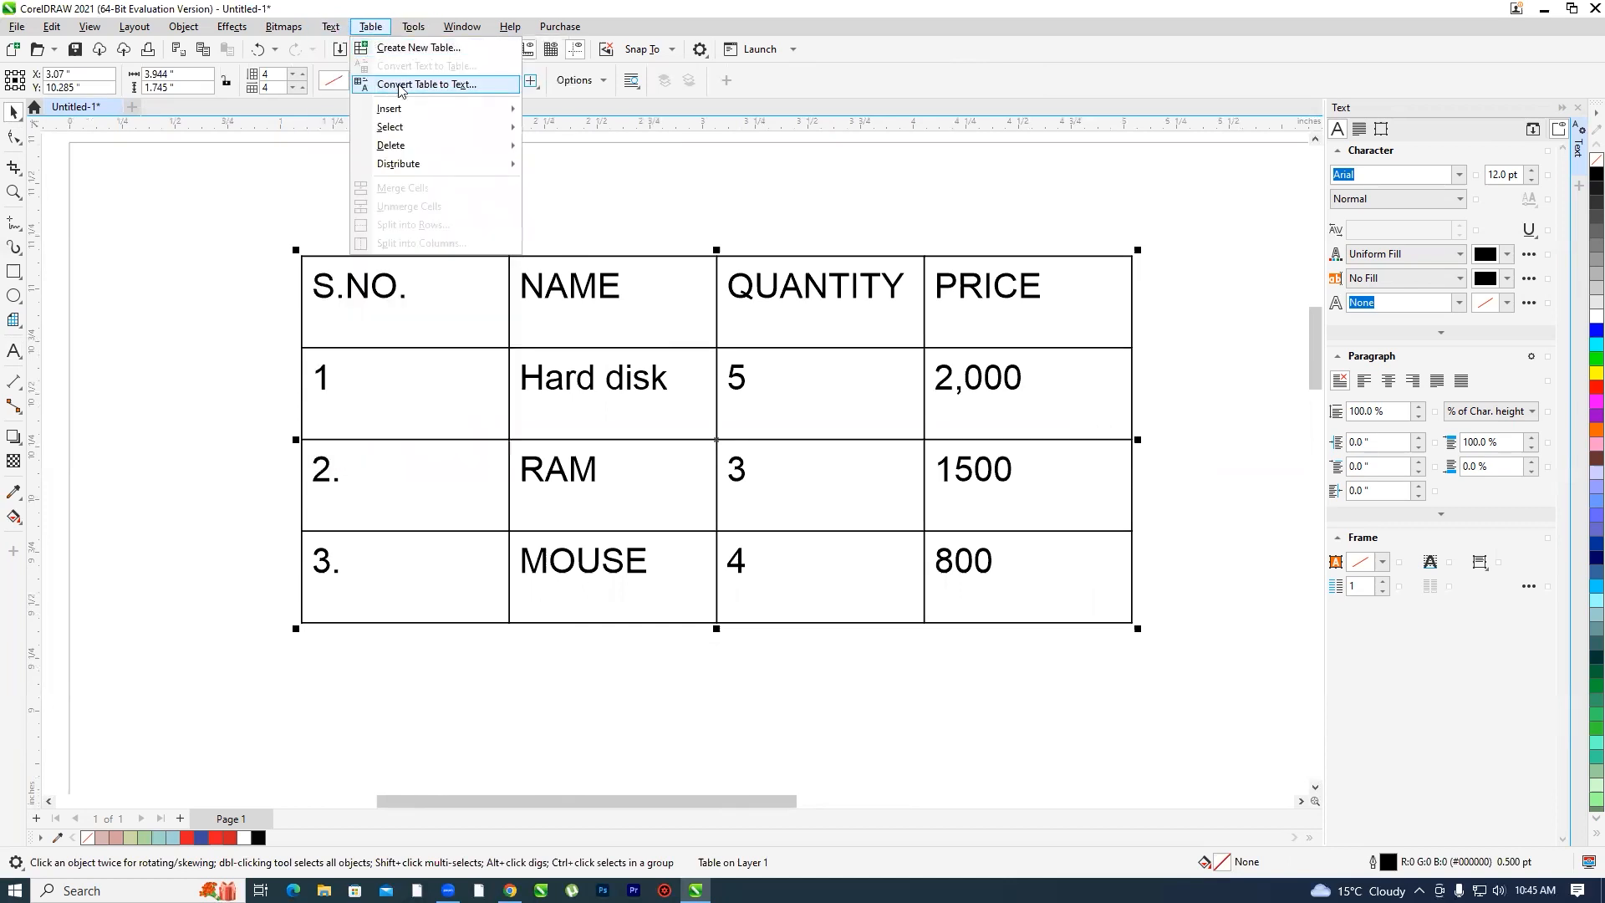
click(434, 84)
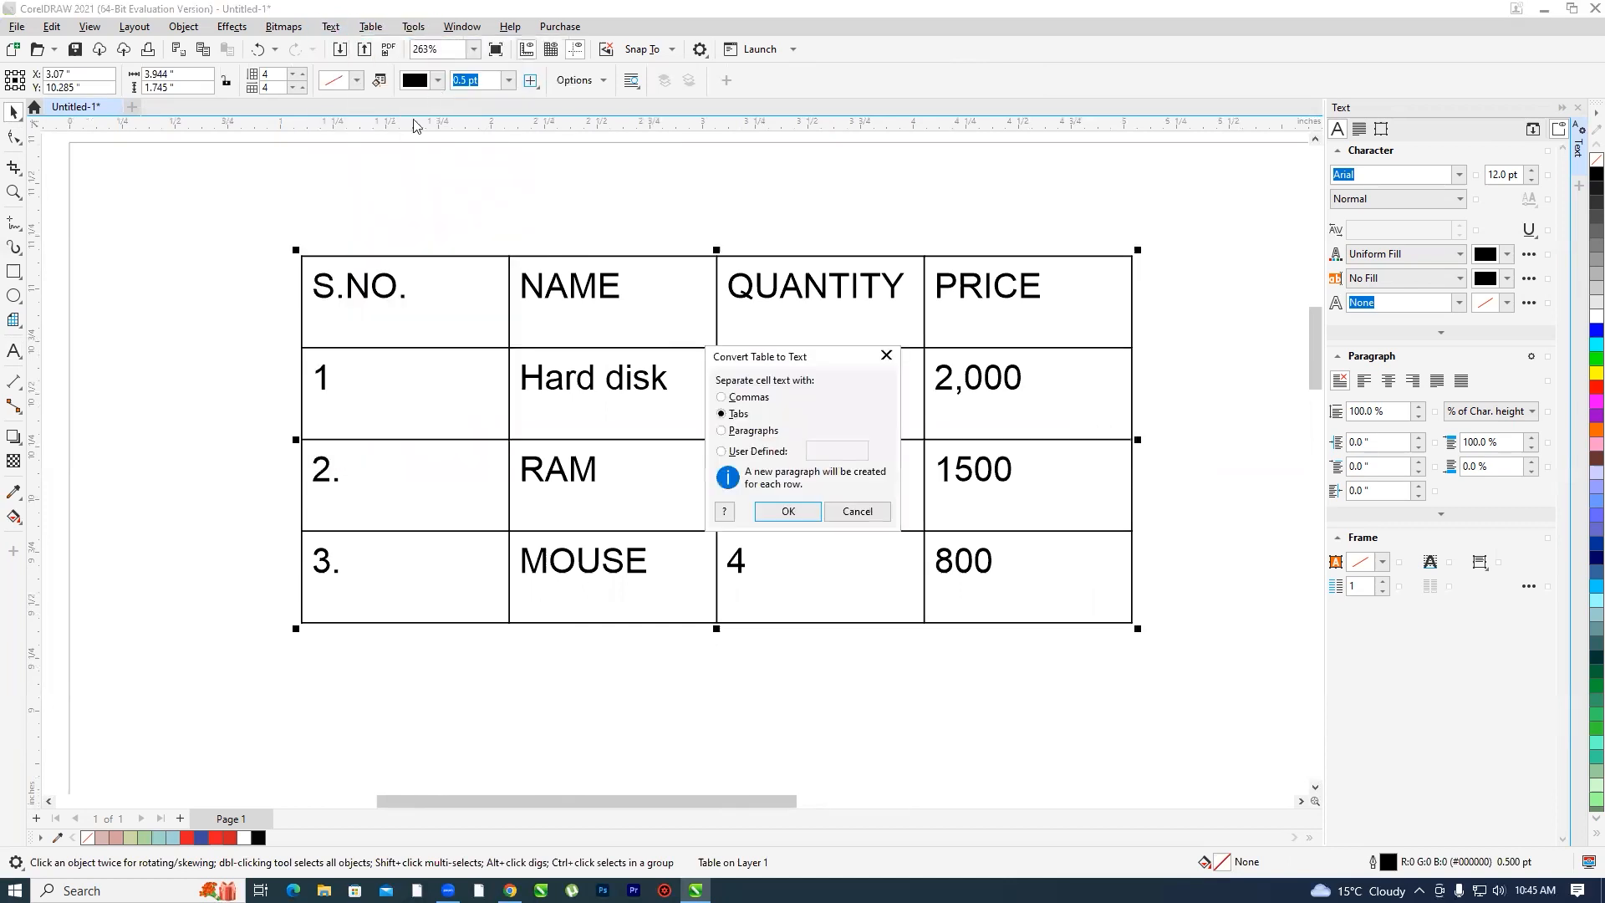
click(787, 512)
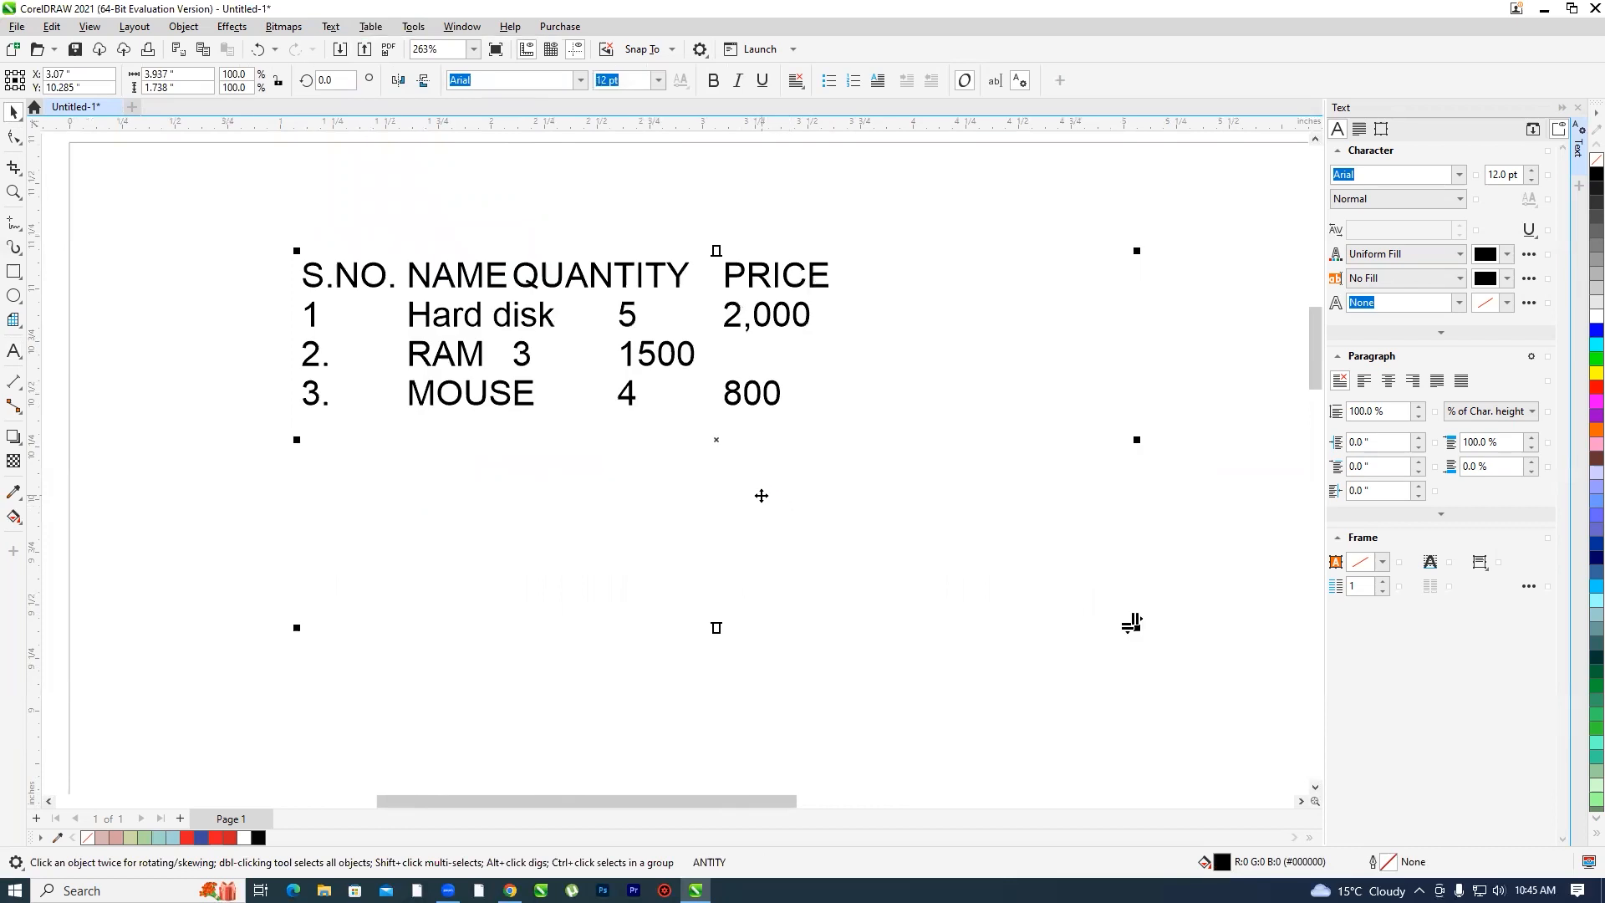
key(ctrl+z)
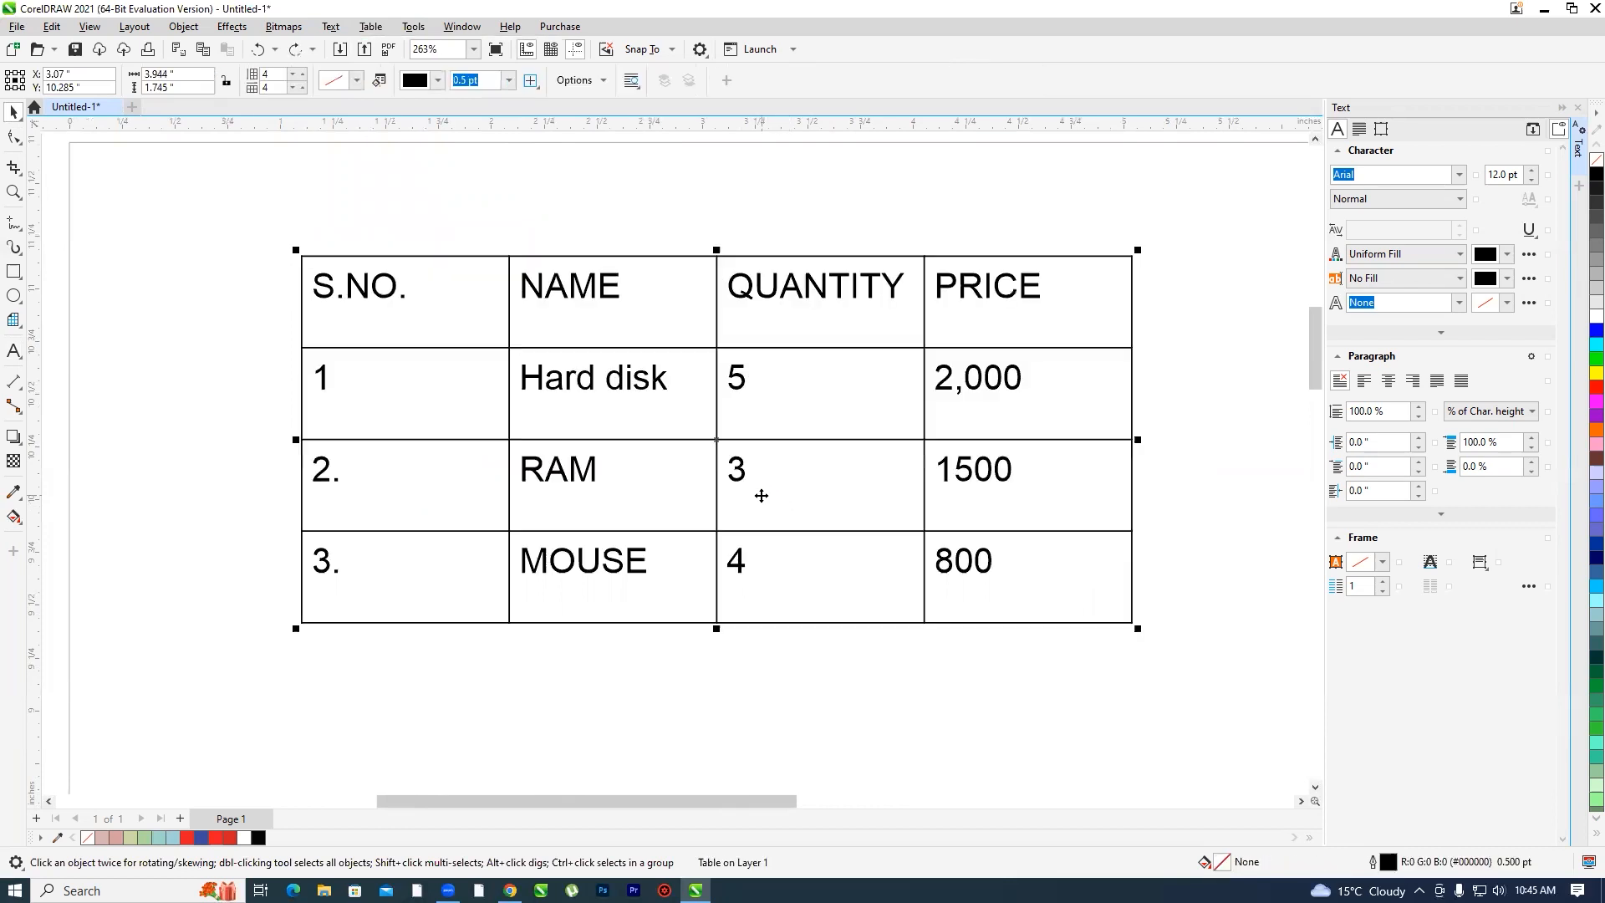
click(374, 31)
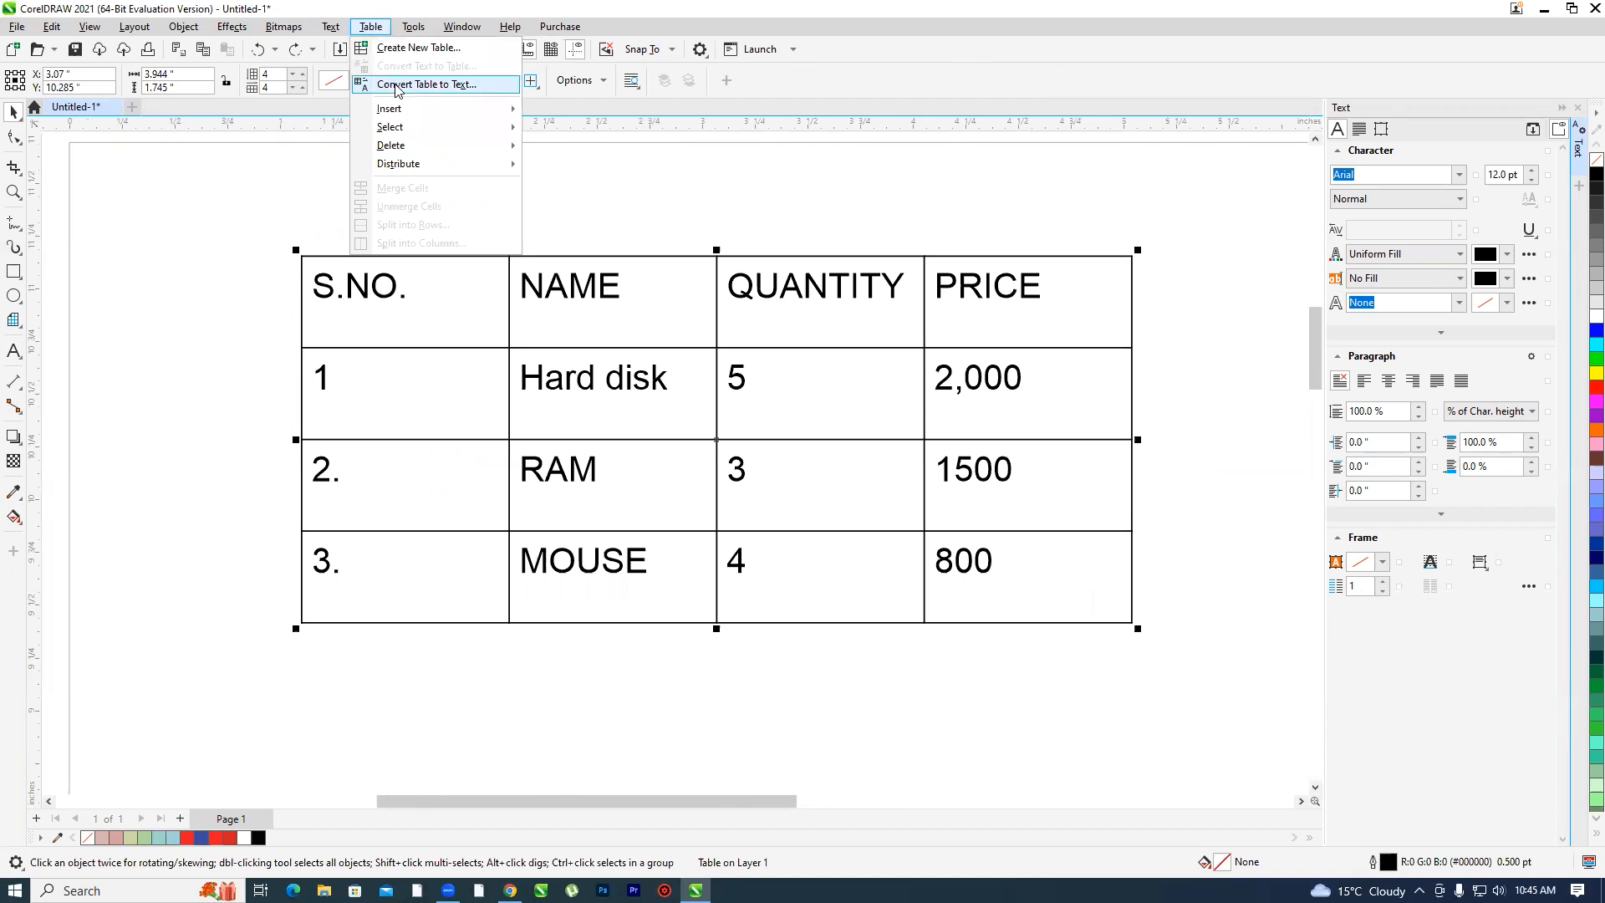
click(569, 346)
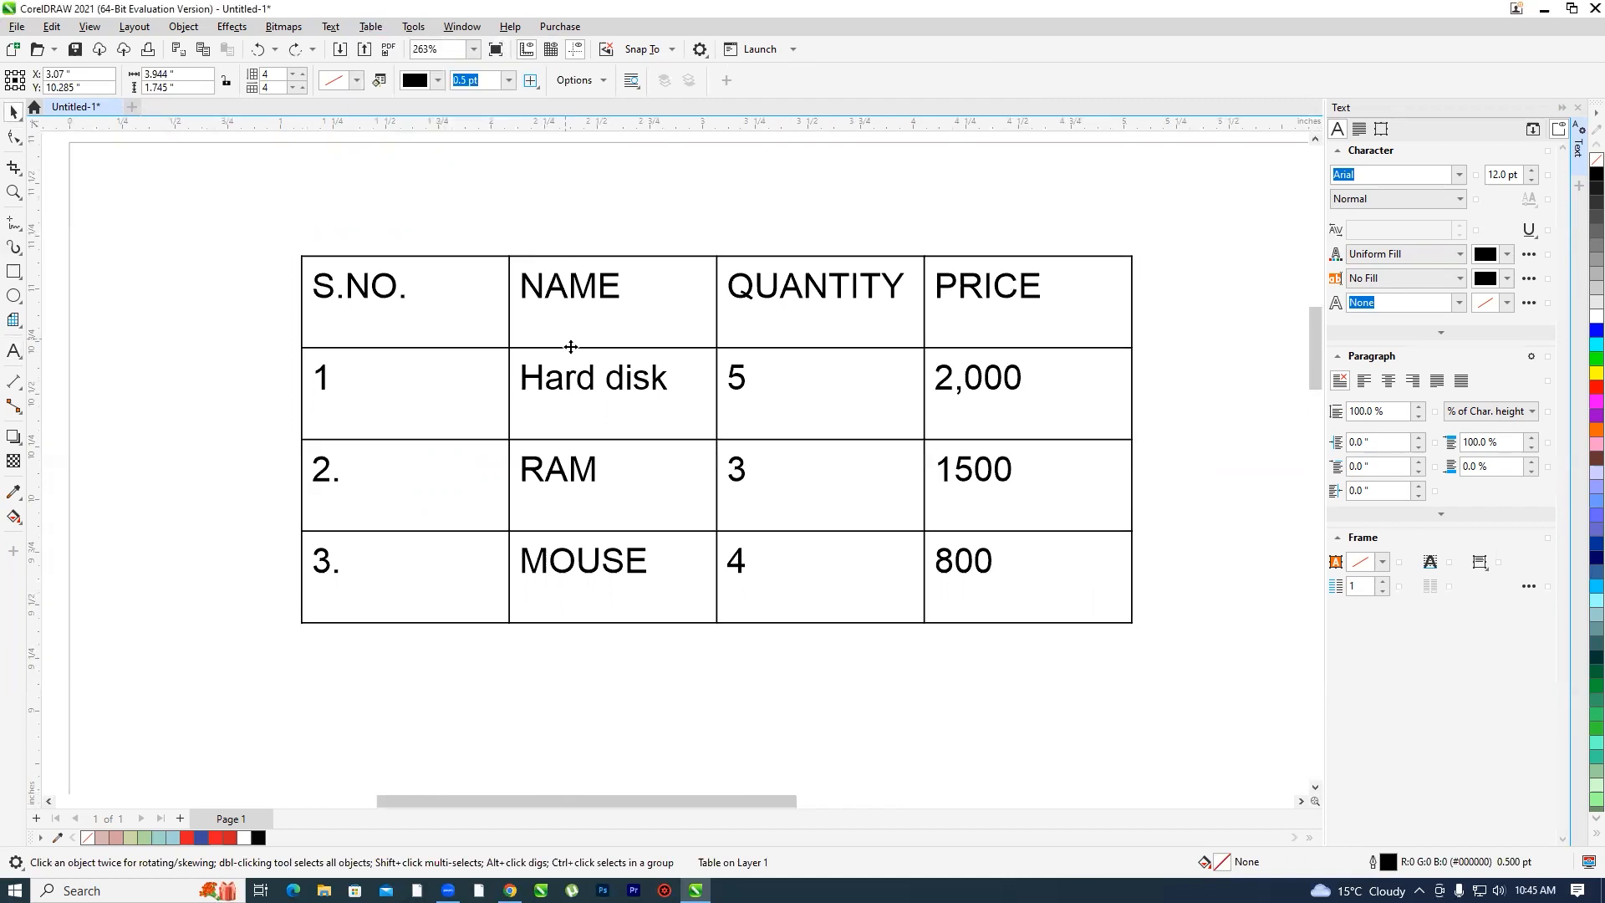
- Insert 15 rows below the MOUSE row of the item table
click(670, 223)
click(599, 571)
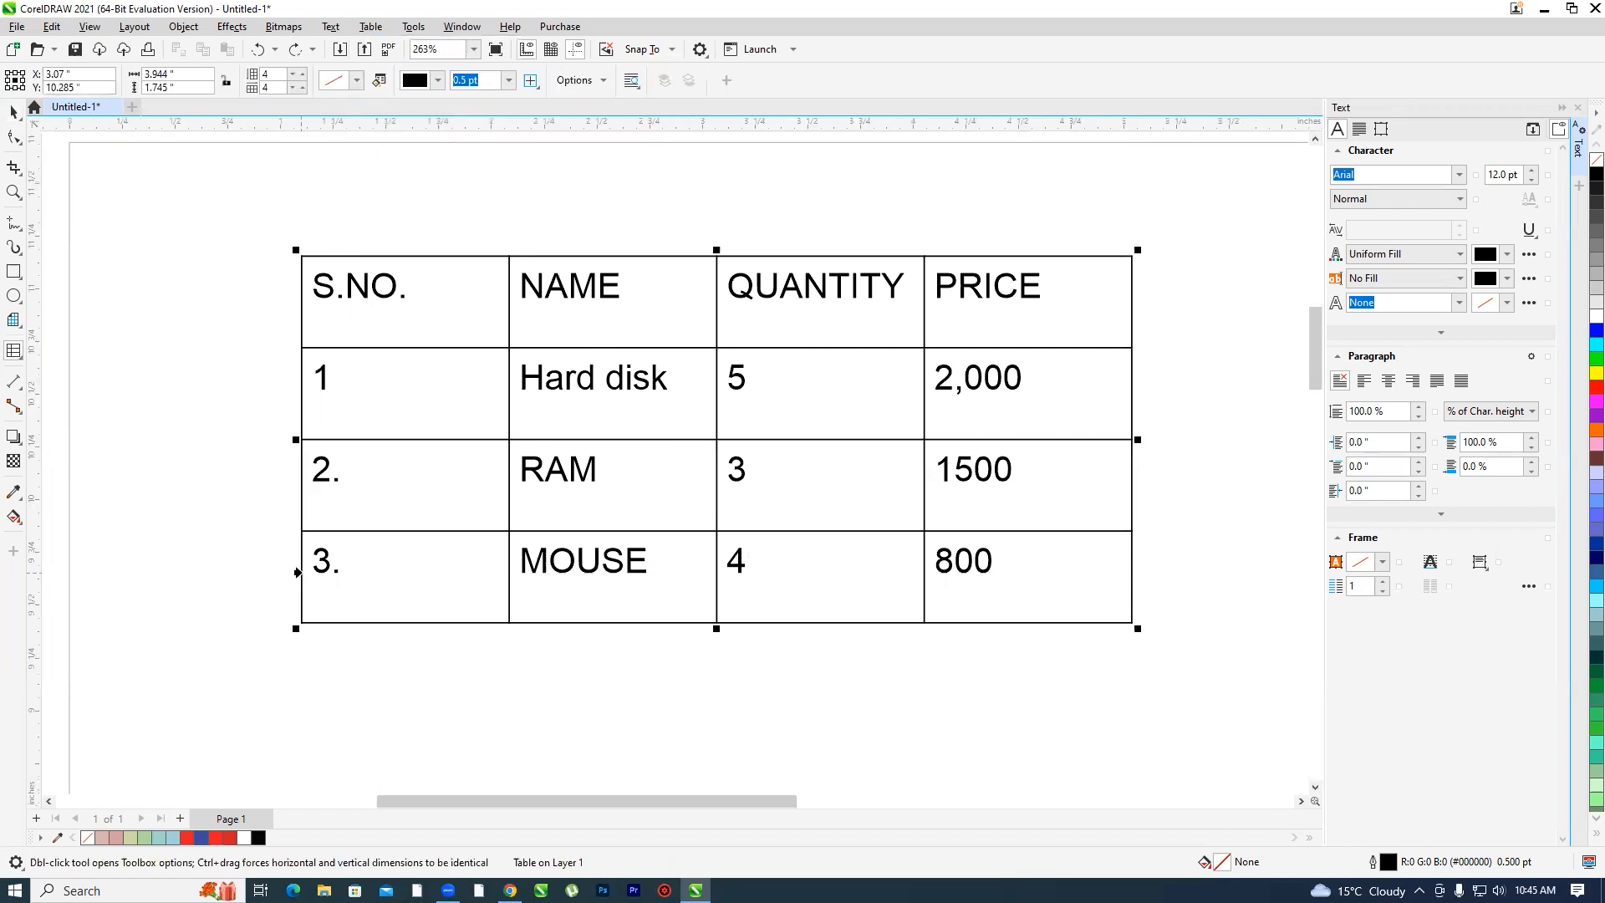
click(297, 573)
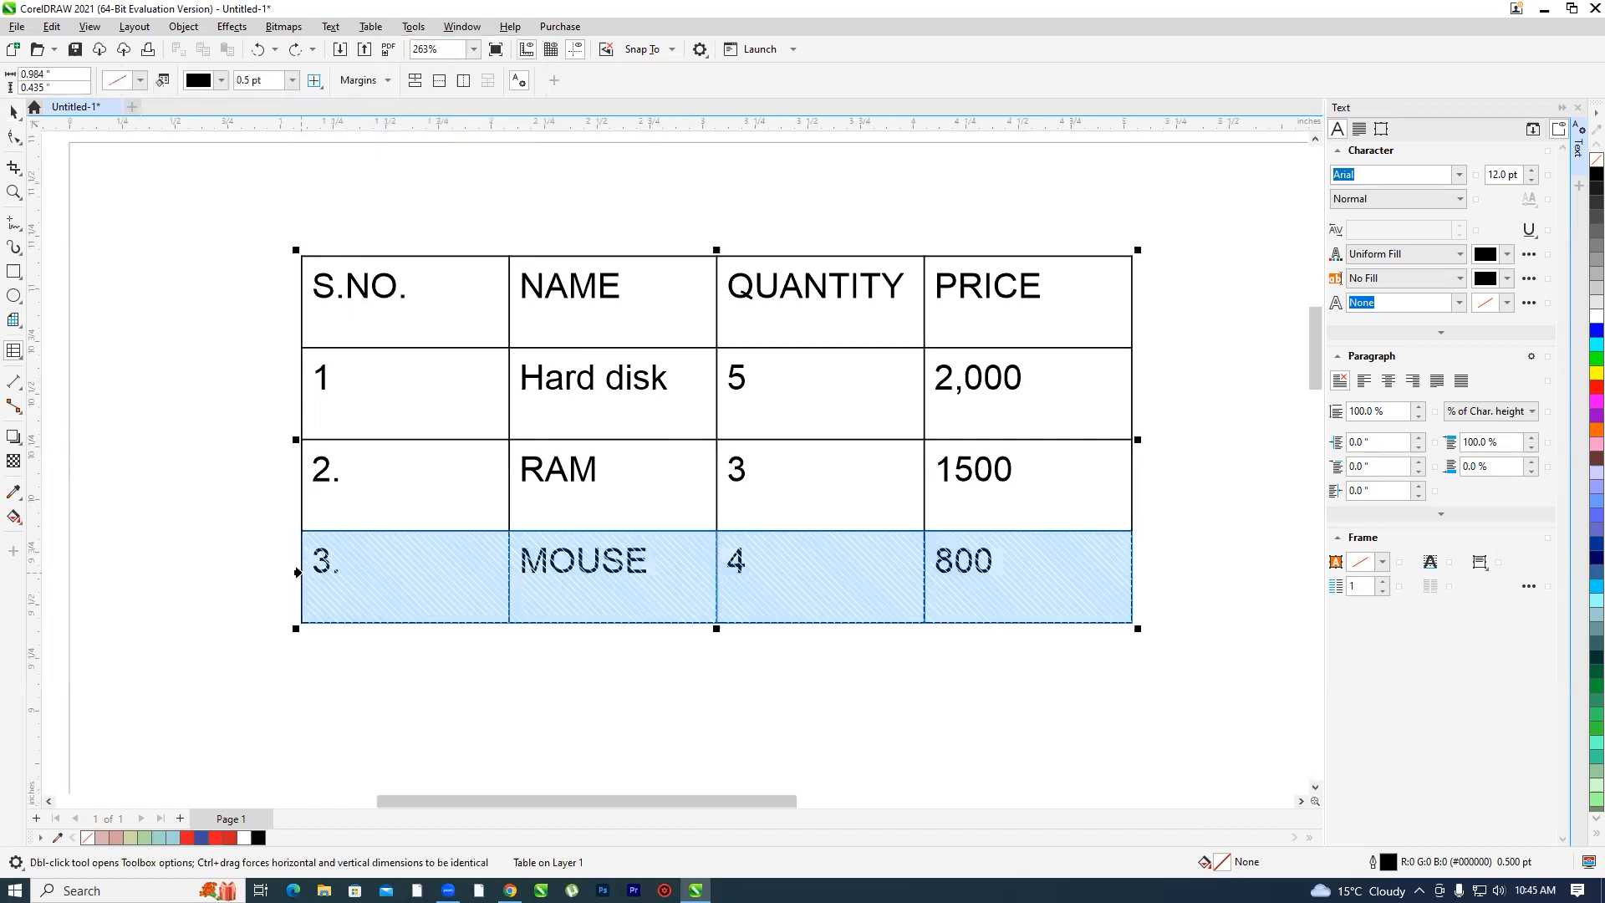
click(370, 26)
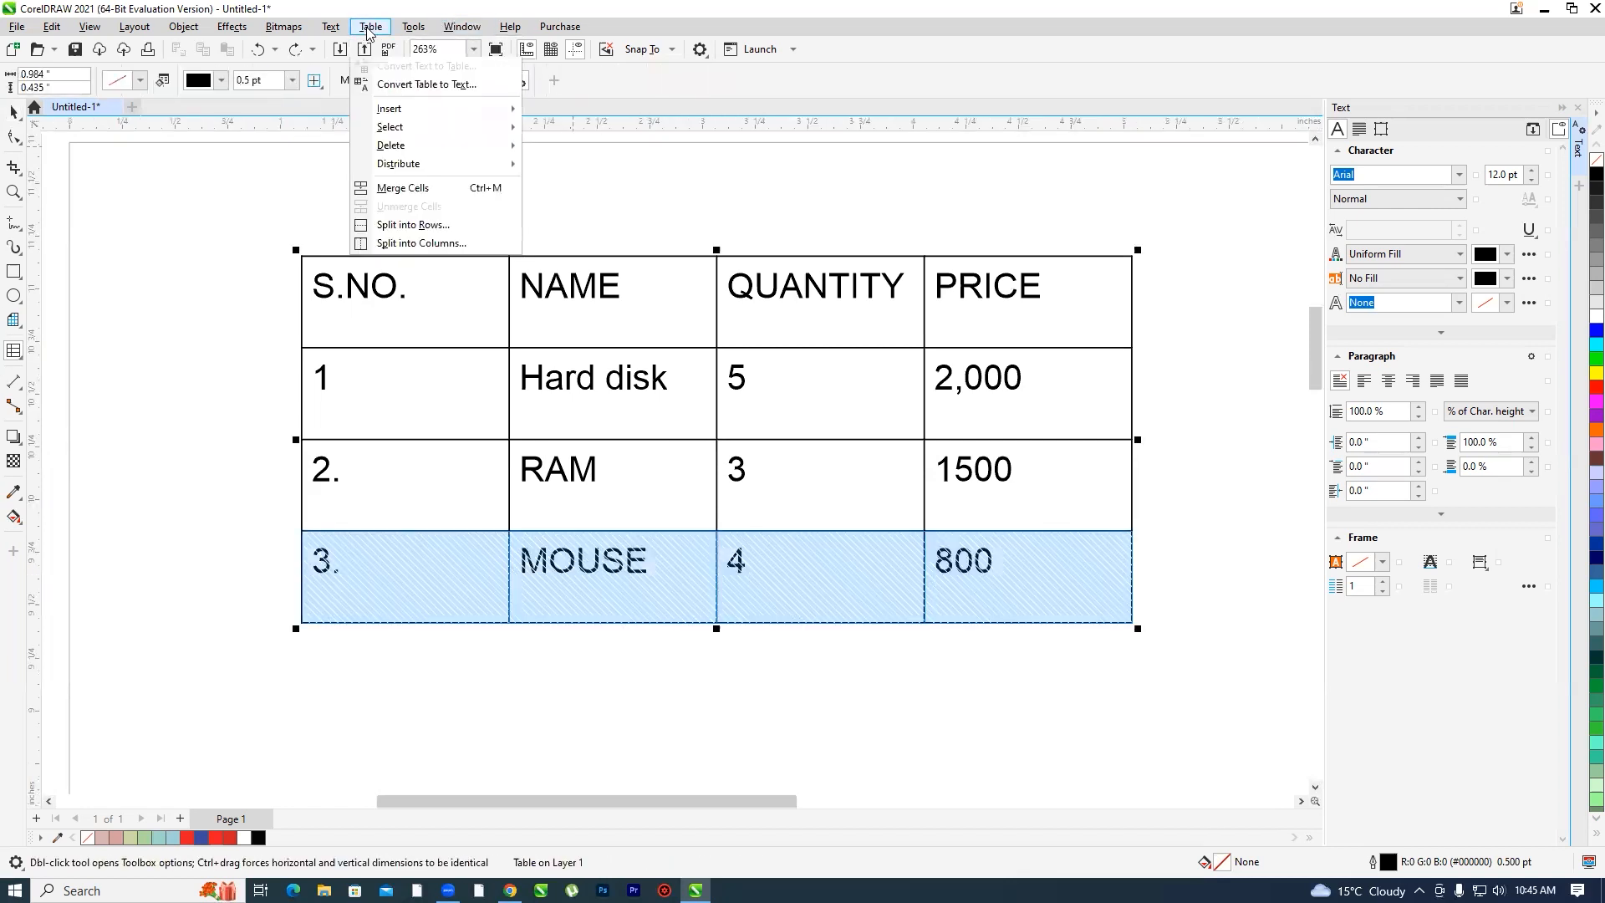
mouse_move(402, 110)
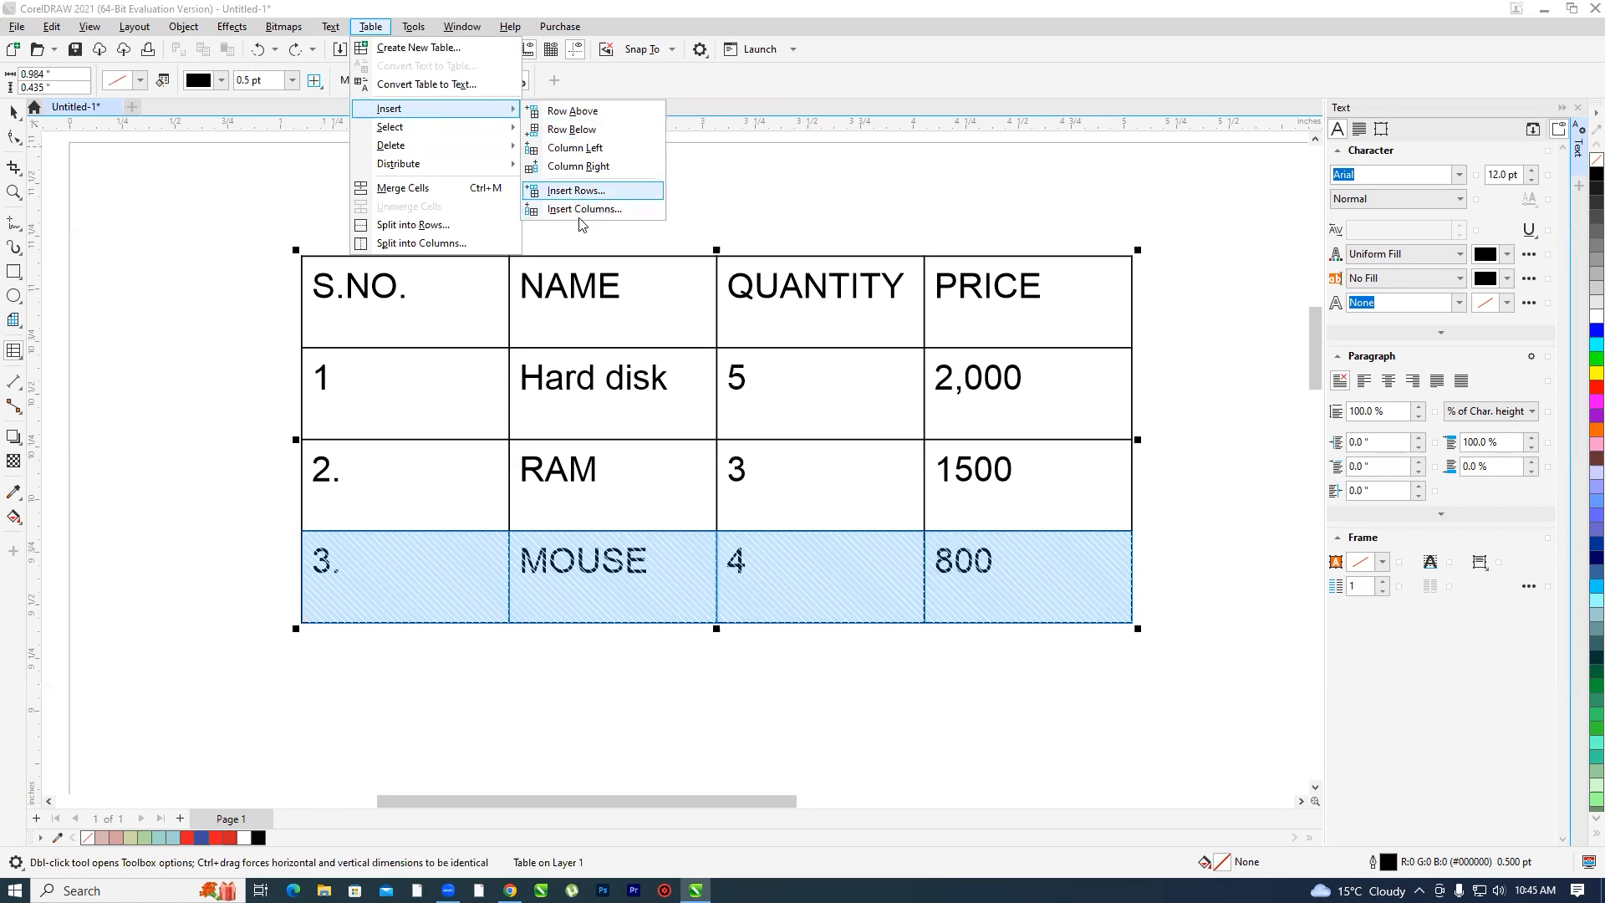
click(577, 190)
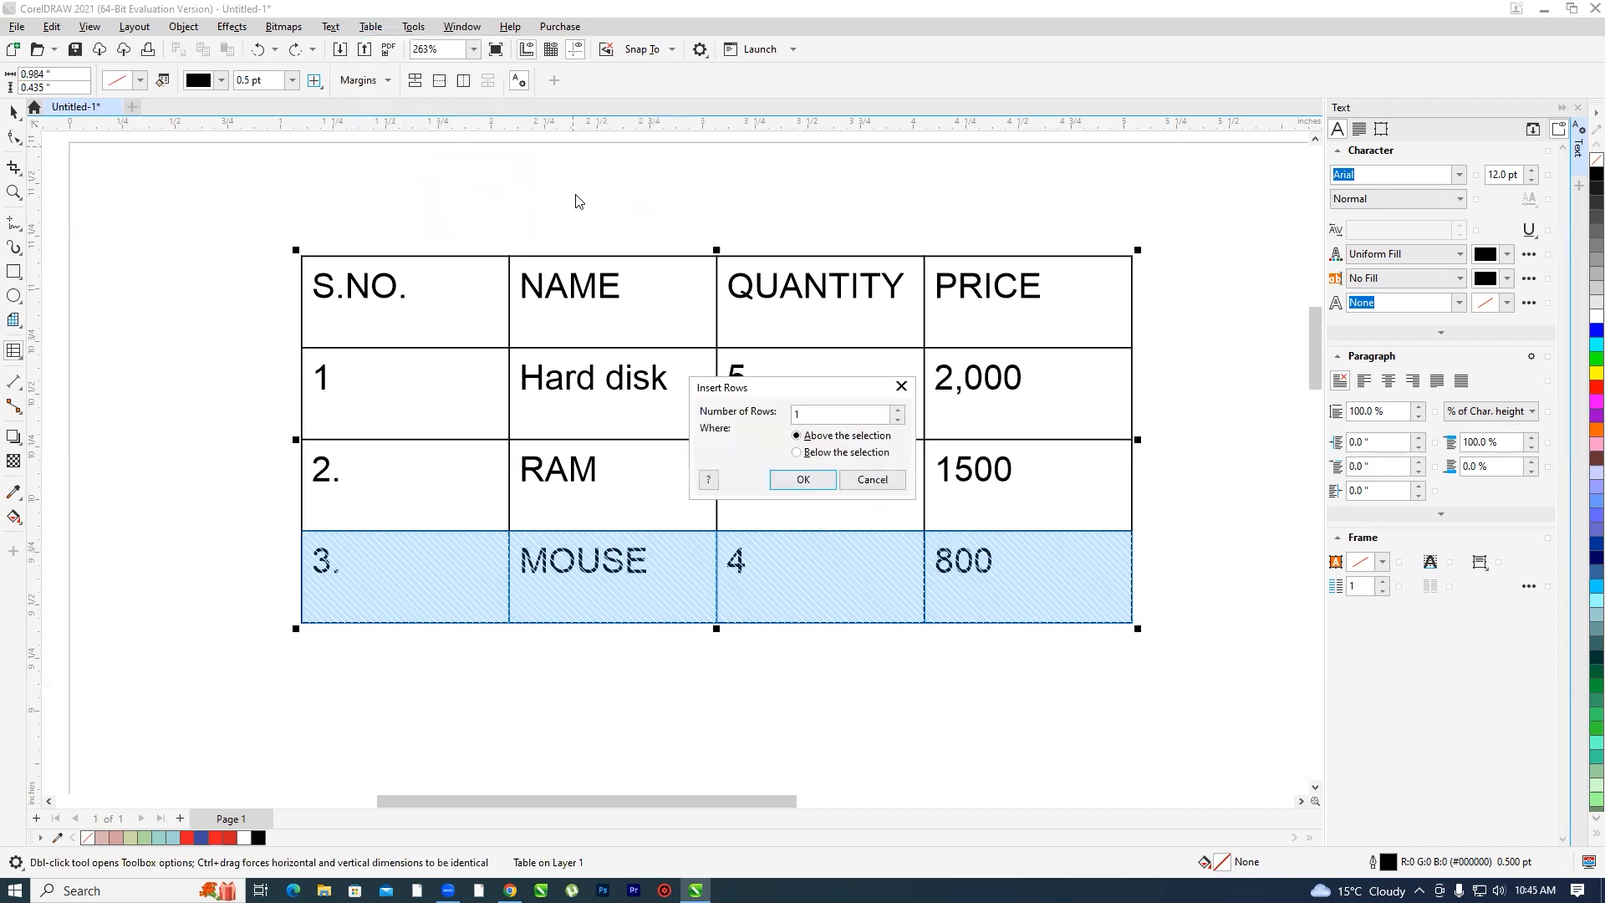
click(821, 412)
text(5)
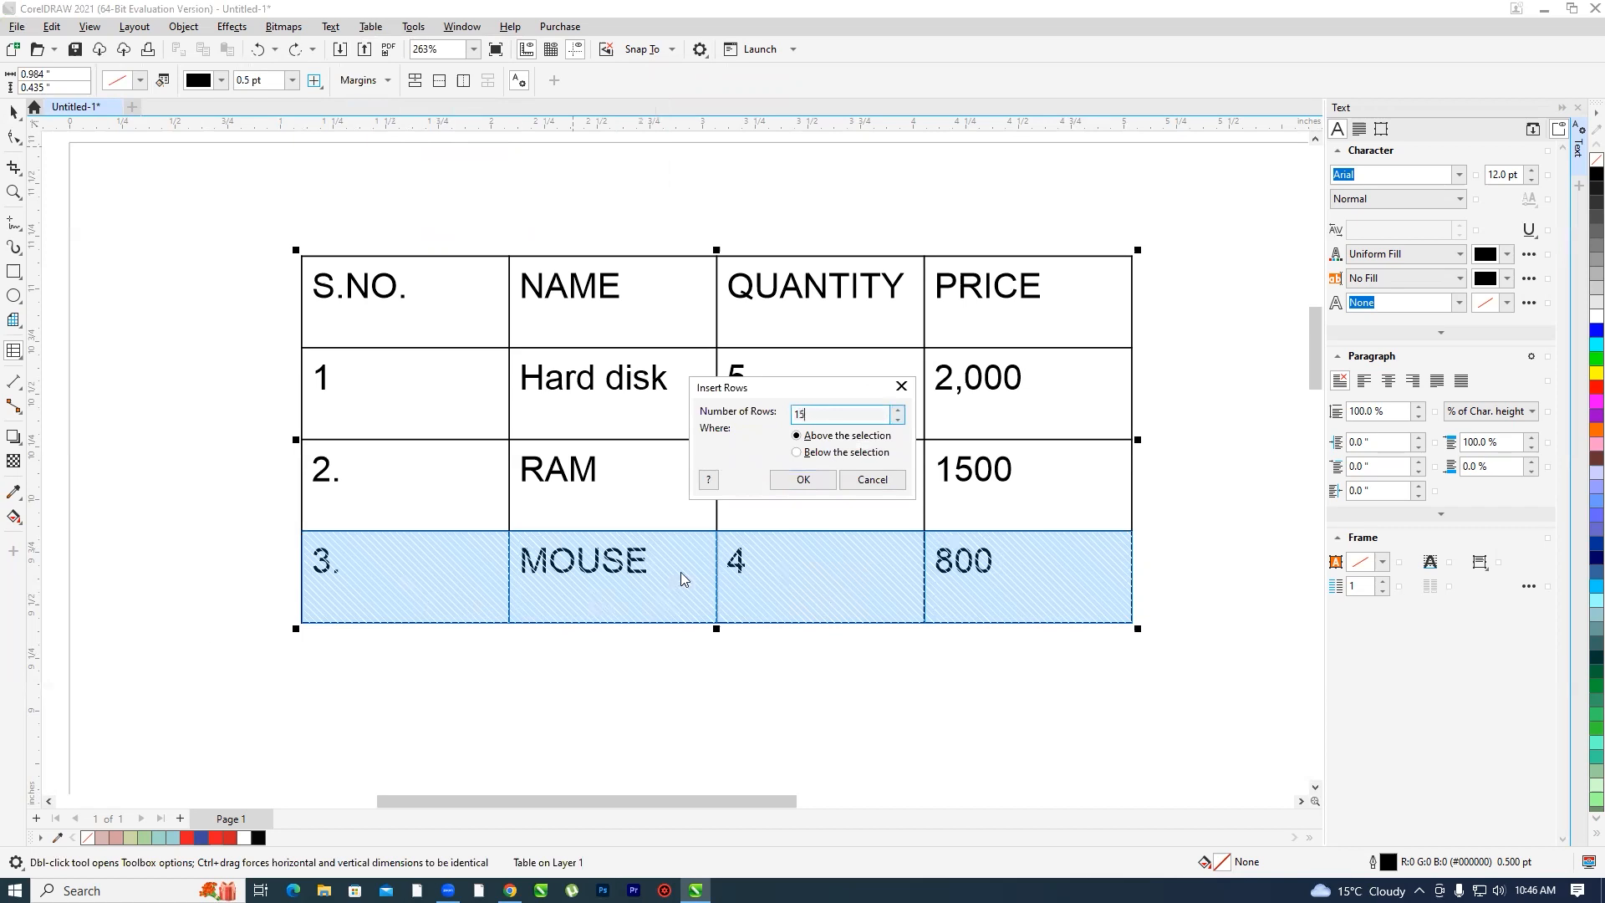
click(799, 454)
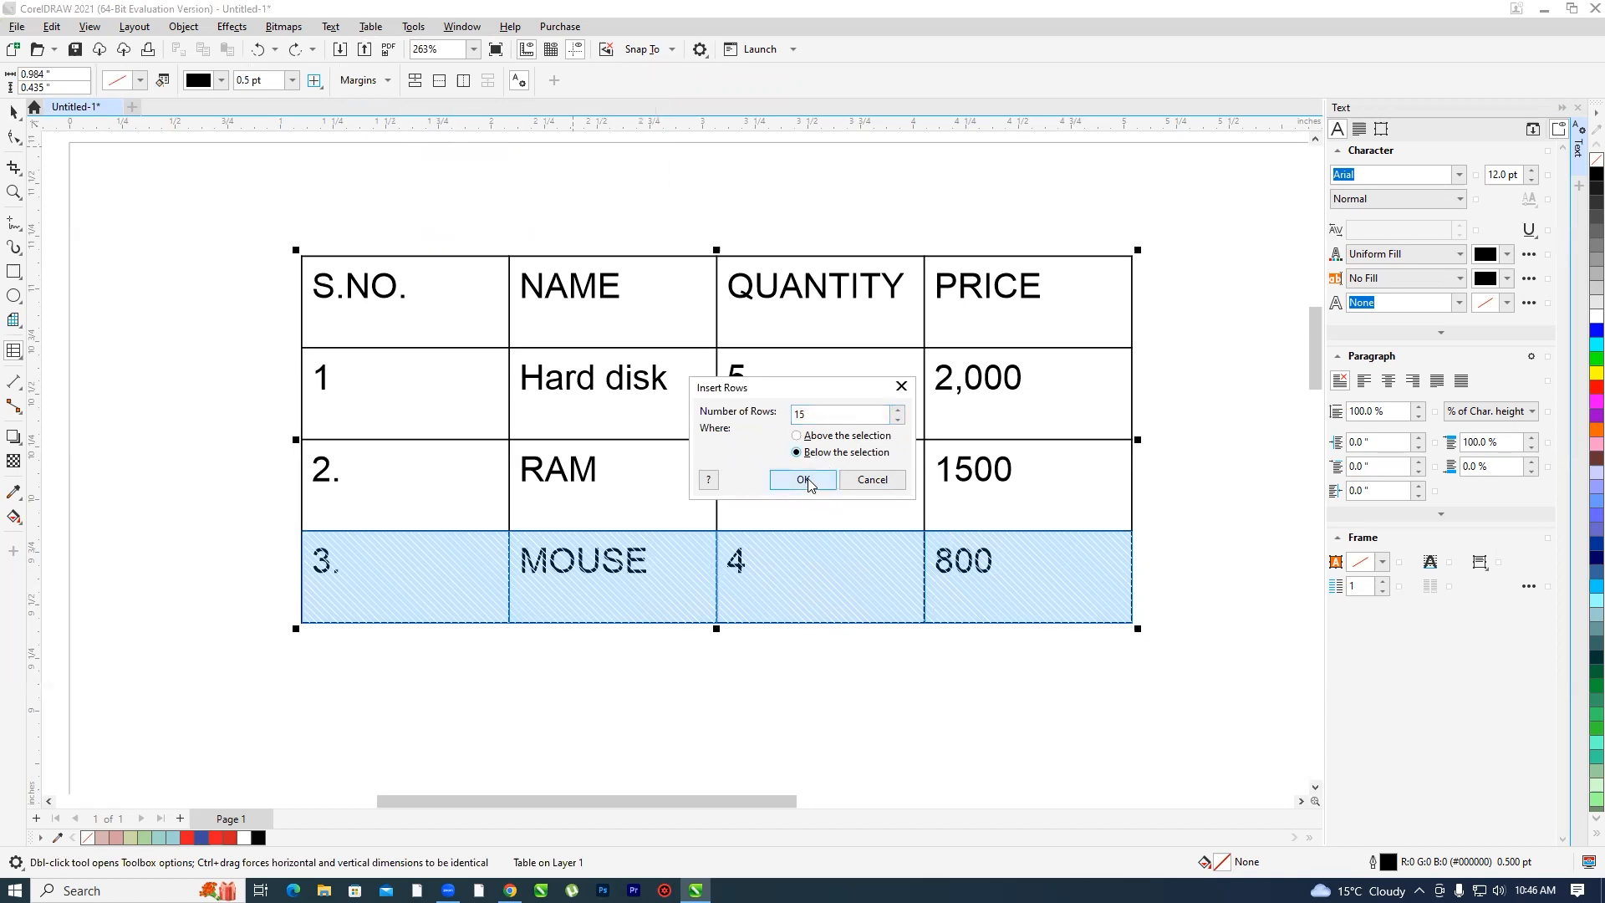
click(805, 479)
scroll(760, 391, down, 1)
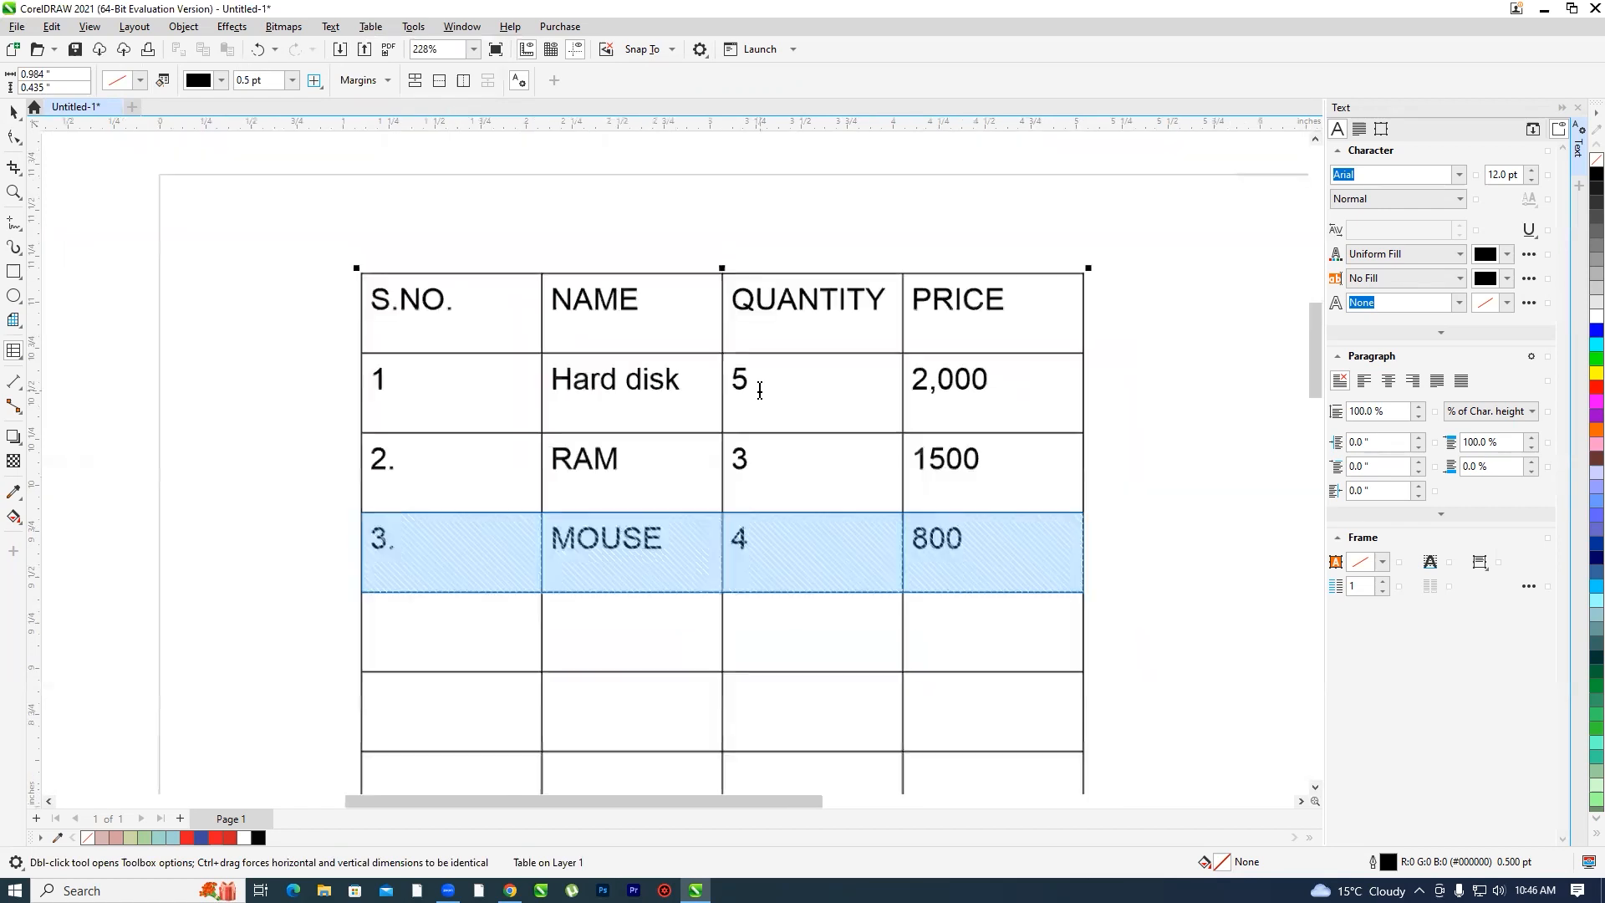
scroll(760, 391, down, 12)
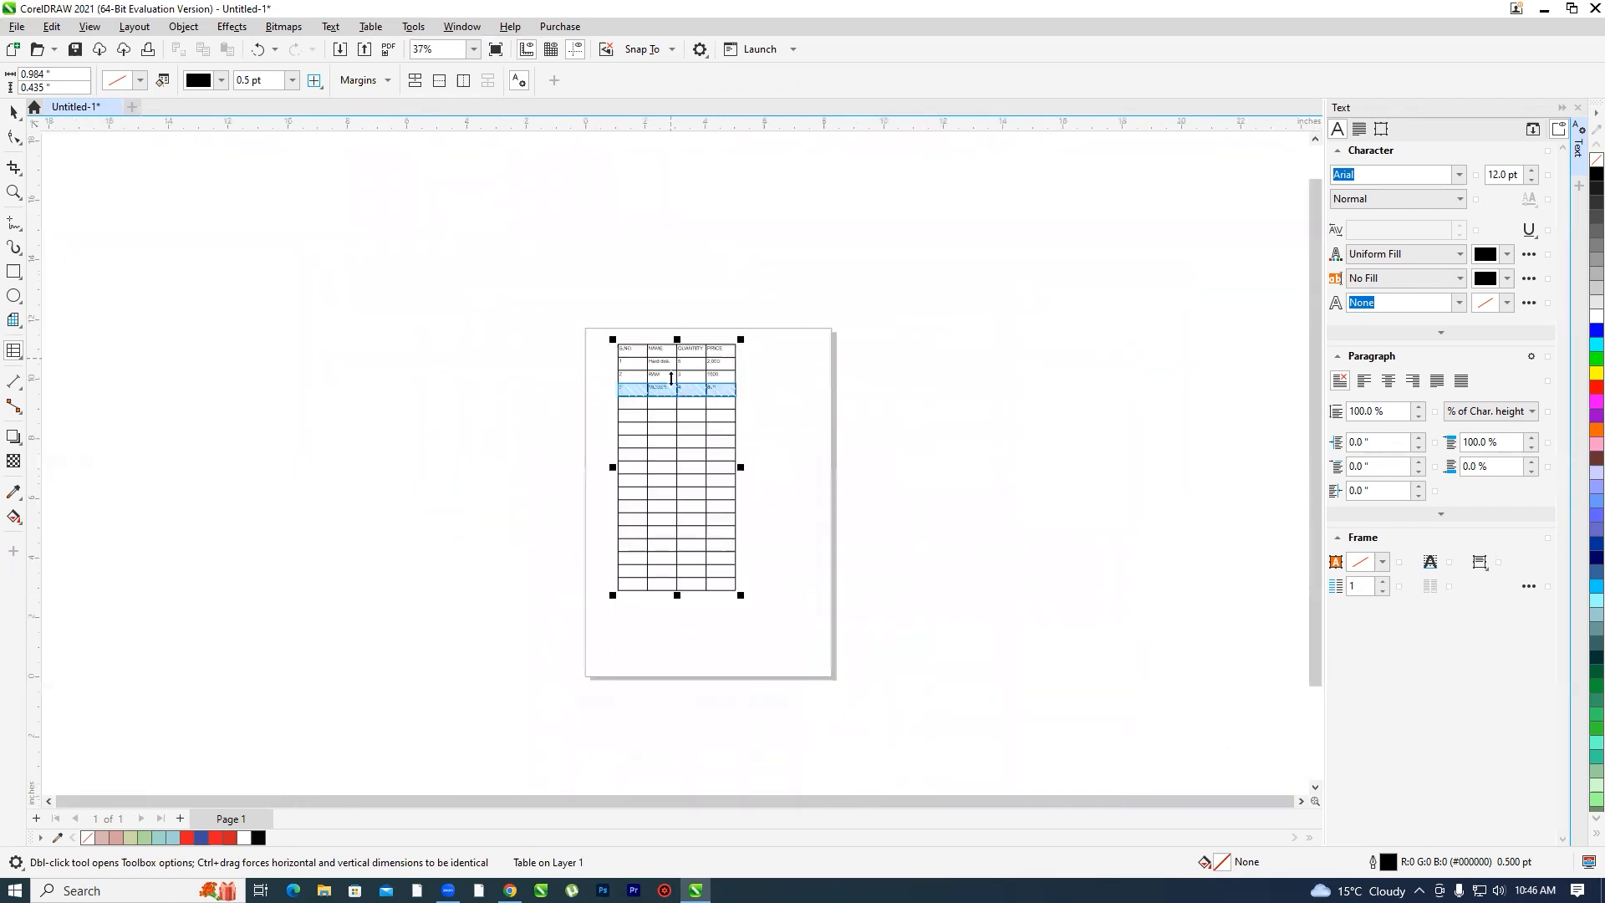
- Undo the row insertion and place the text cursor in the Hard disk row's PRICE cell
scroll(671, 379, up, 5)
key(ctrl+z)
scroll(779, 357, up, 8)
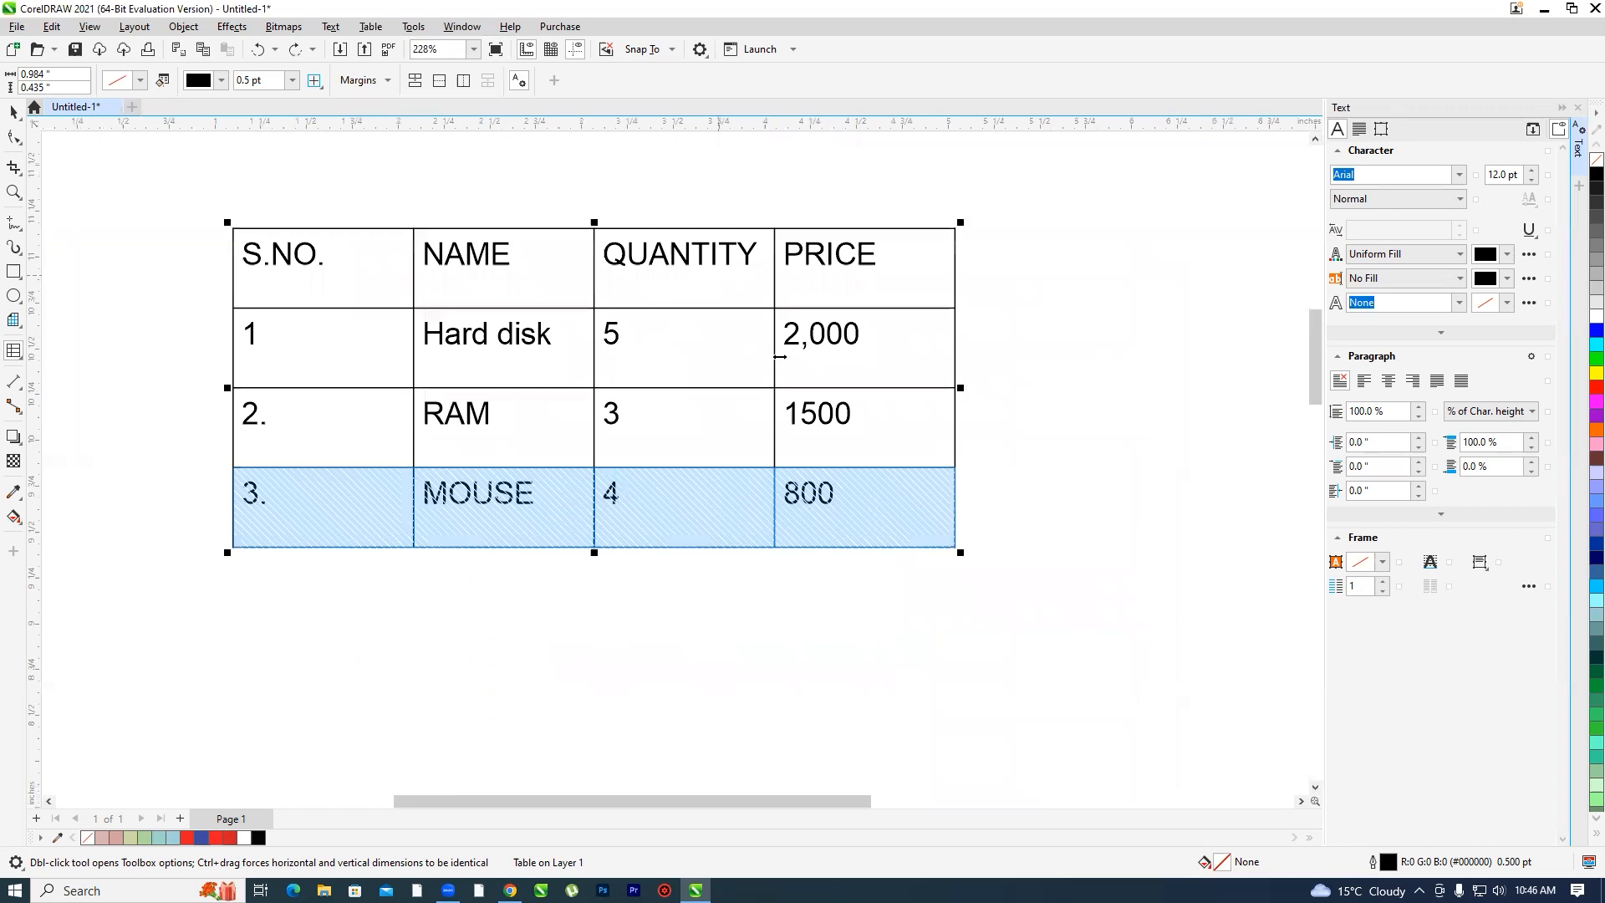
click(826, 354)
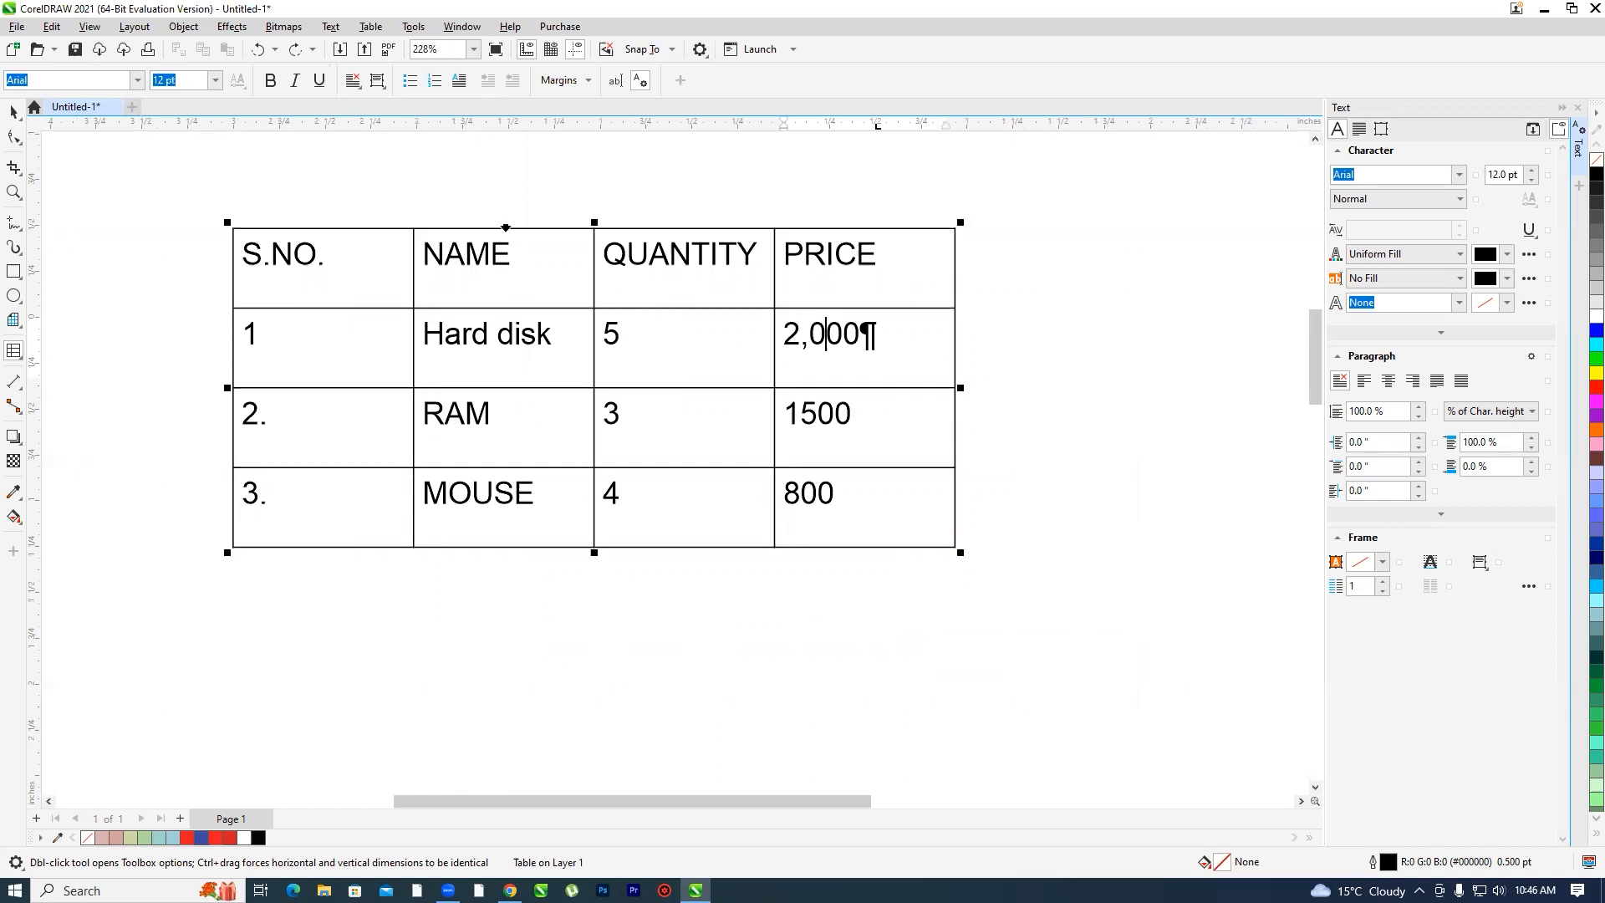
- Insert a blank column directly after the NAME column of the item table
click(506, 228)
click(371, 26)
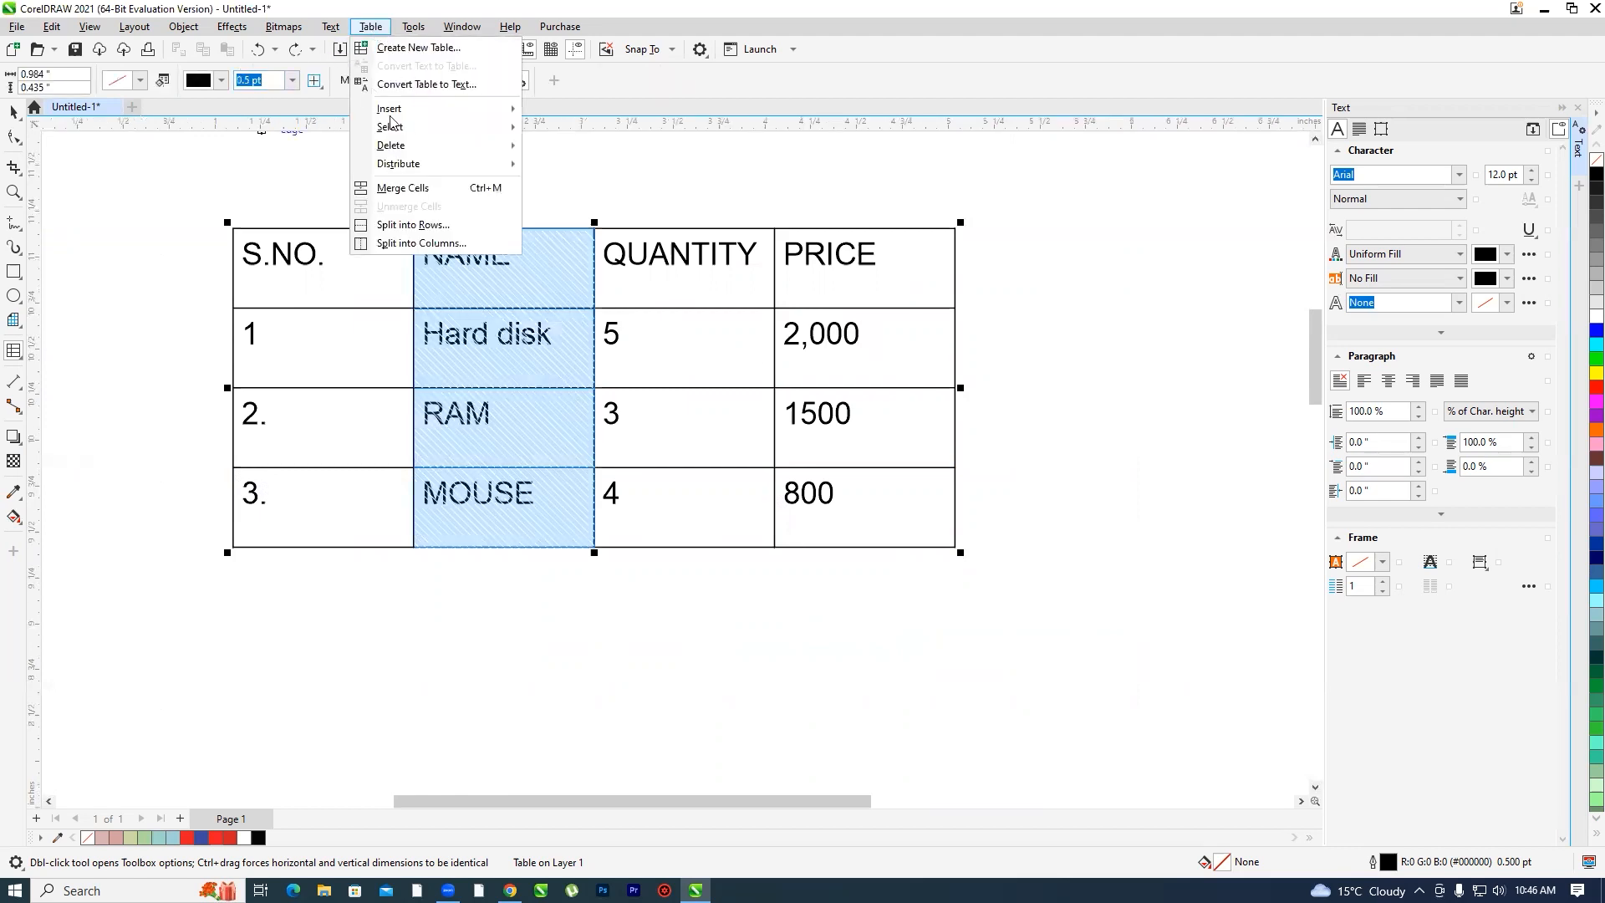
mouse_move(416, 111)
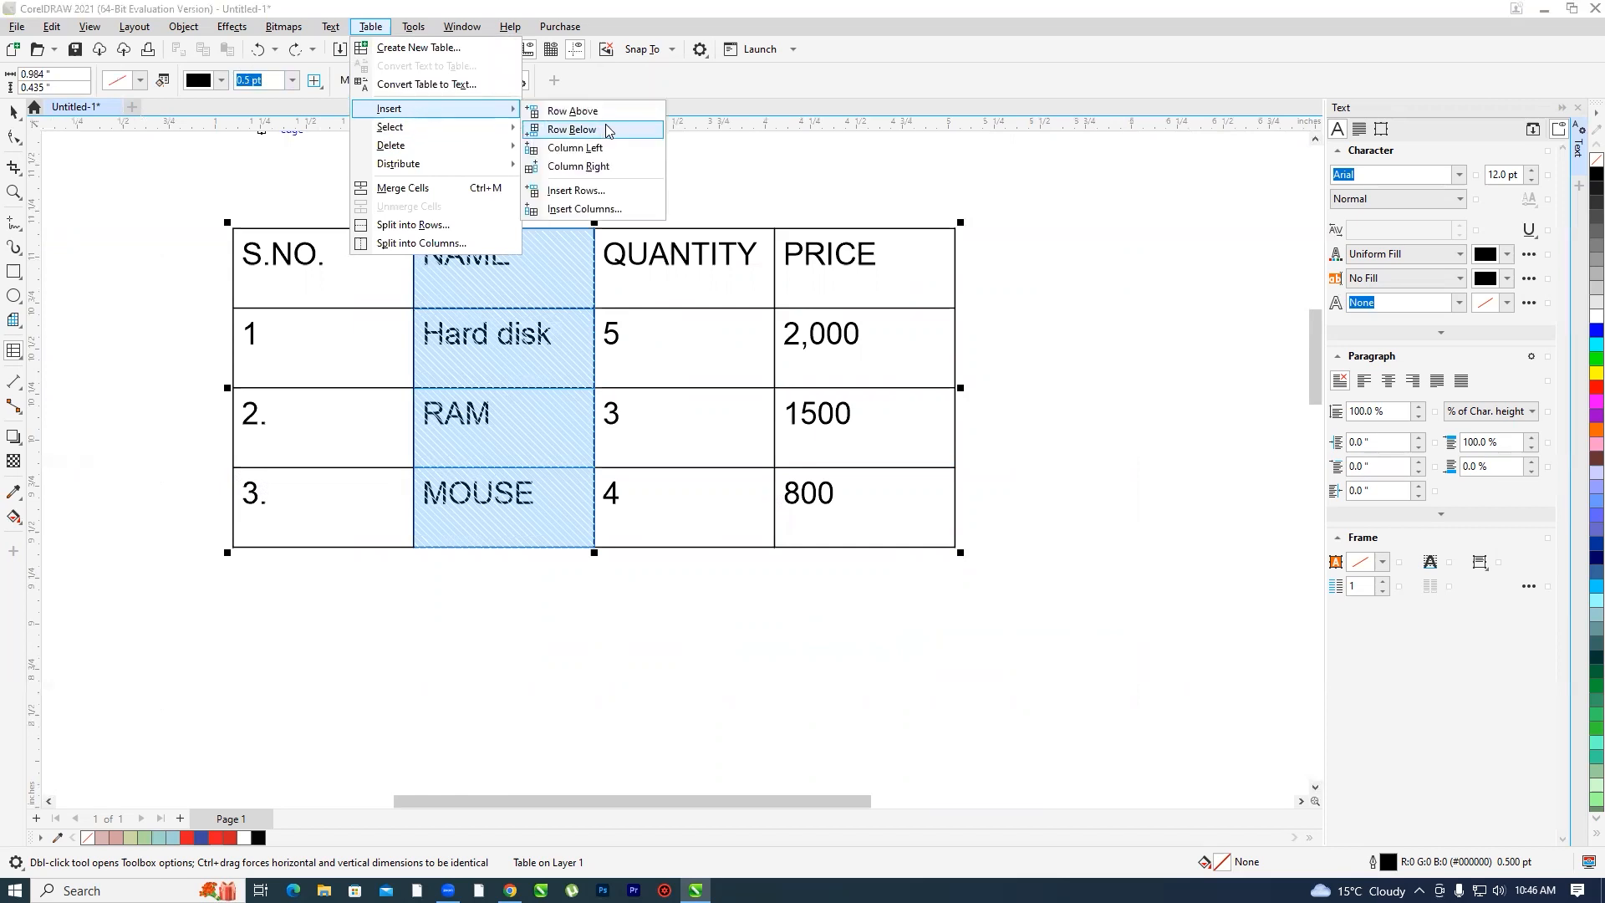
click(621, 167)
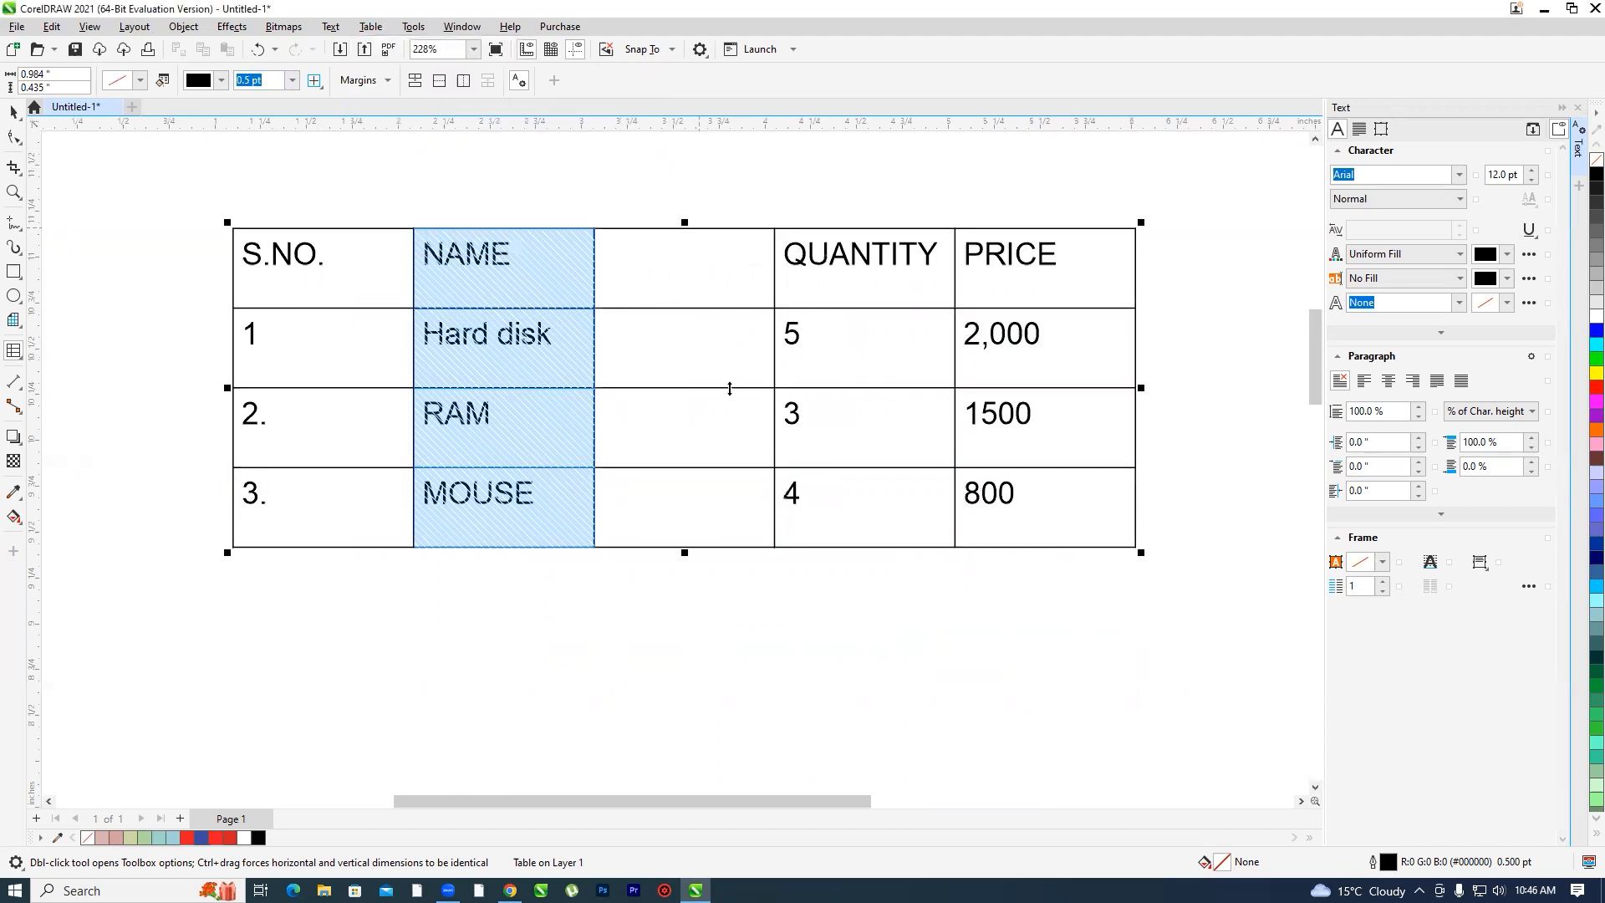
- Select the blank cell in the Hard disk row, and a block of cells from the RAM row's blank cell to the MOUSE row's QUANTITY cell
click(716, 321)
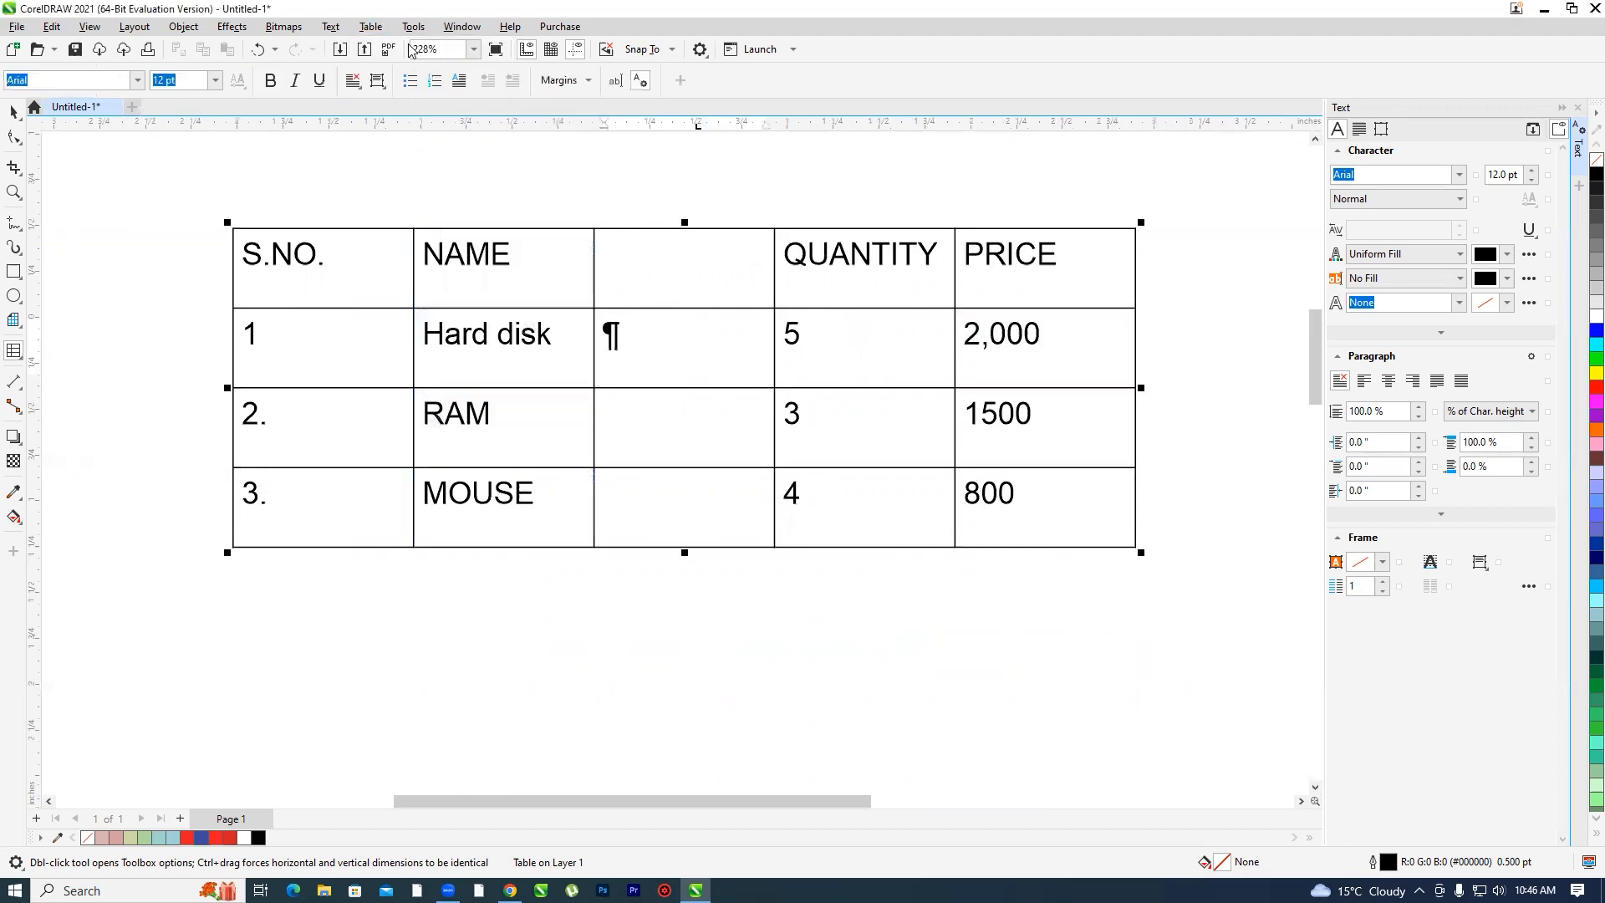
click(371, 27)
mouse_move(400, 131)
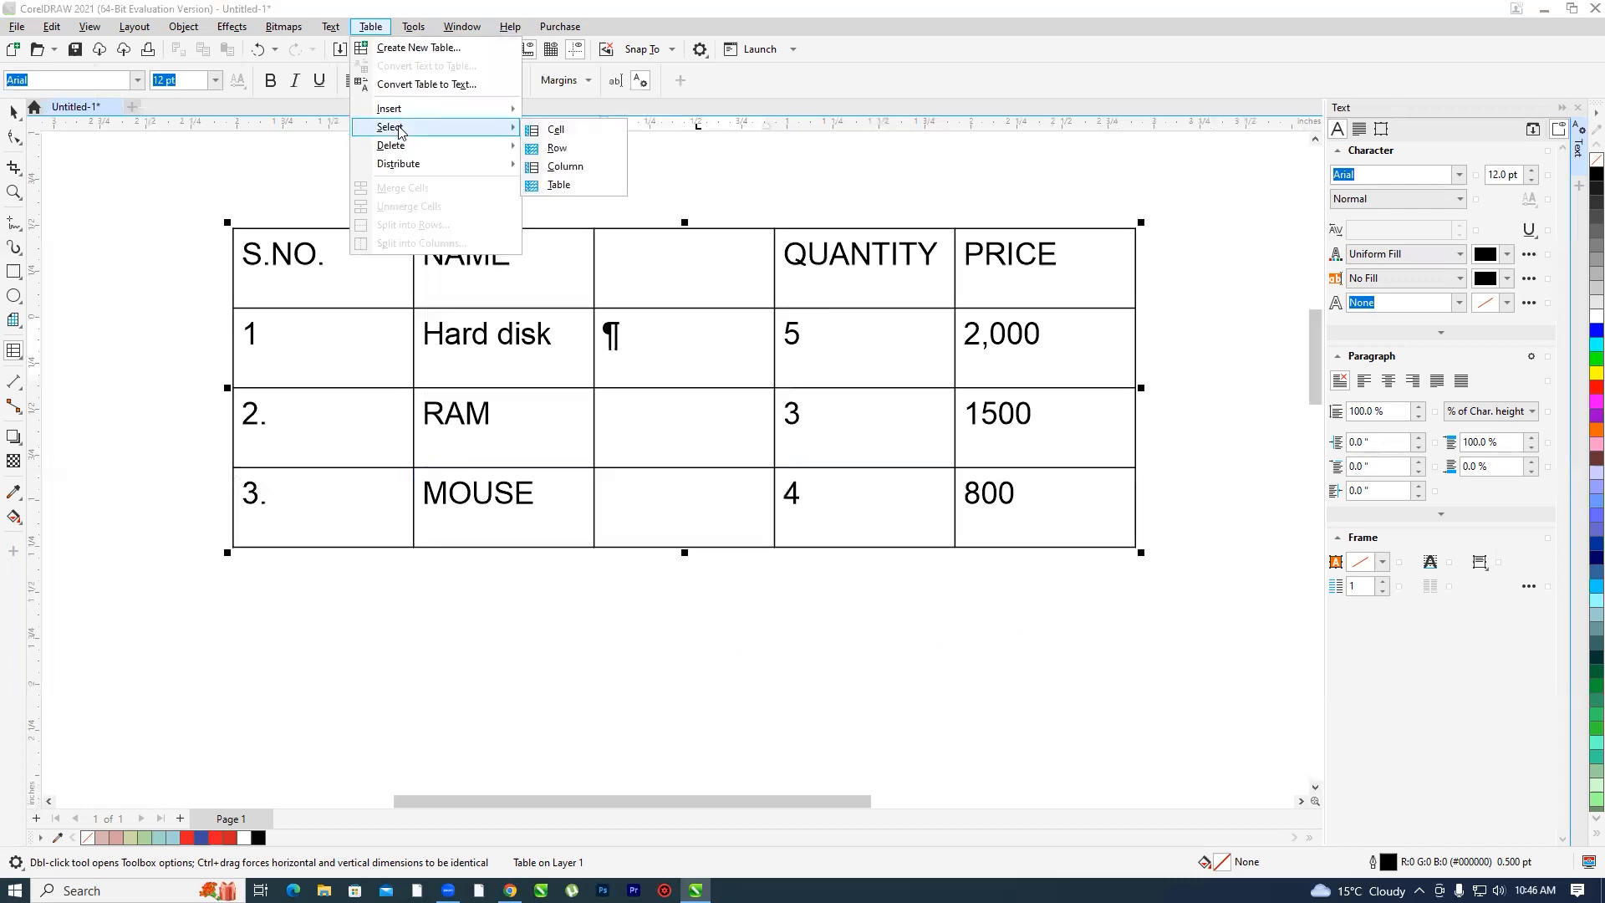
click(570, 134)
click(627, 423)
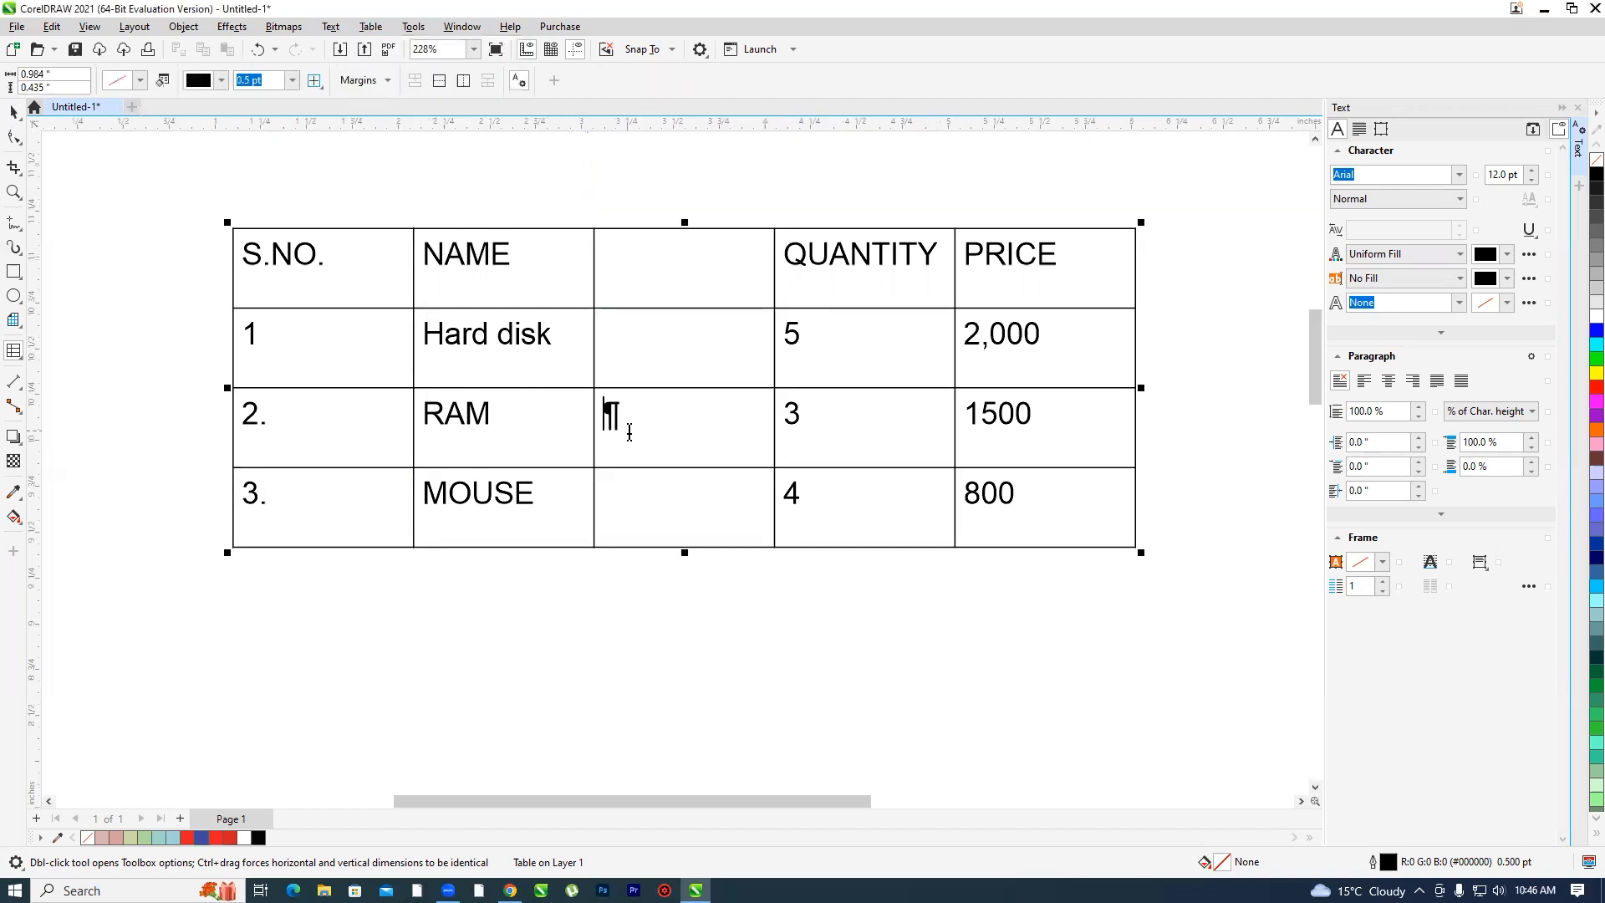
drag(627, 408, 919, 514)
- Try selecting the RAM row, the NAME column and the whole table in turn
click(638, 403)
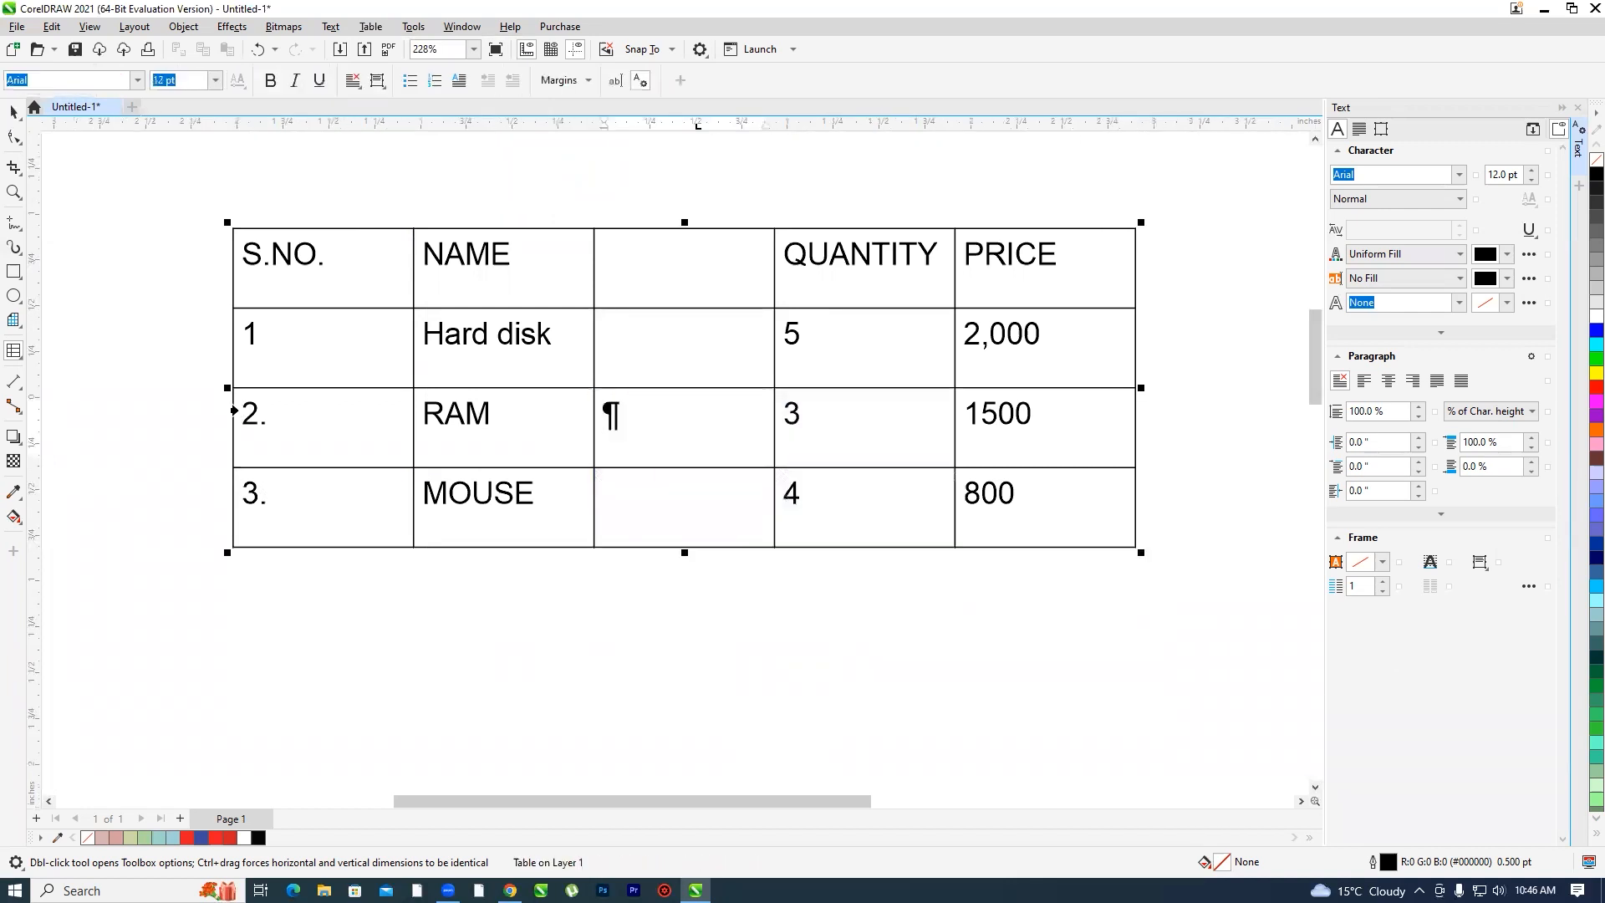
click(229, 412)
click(544, 224)
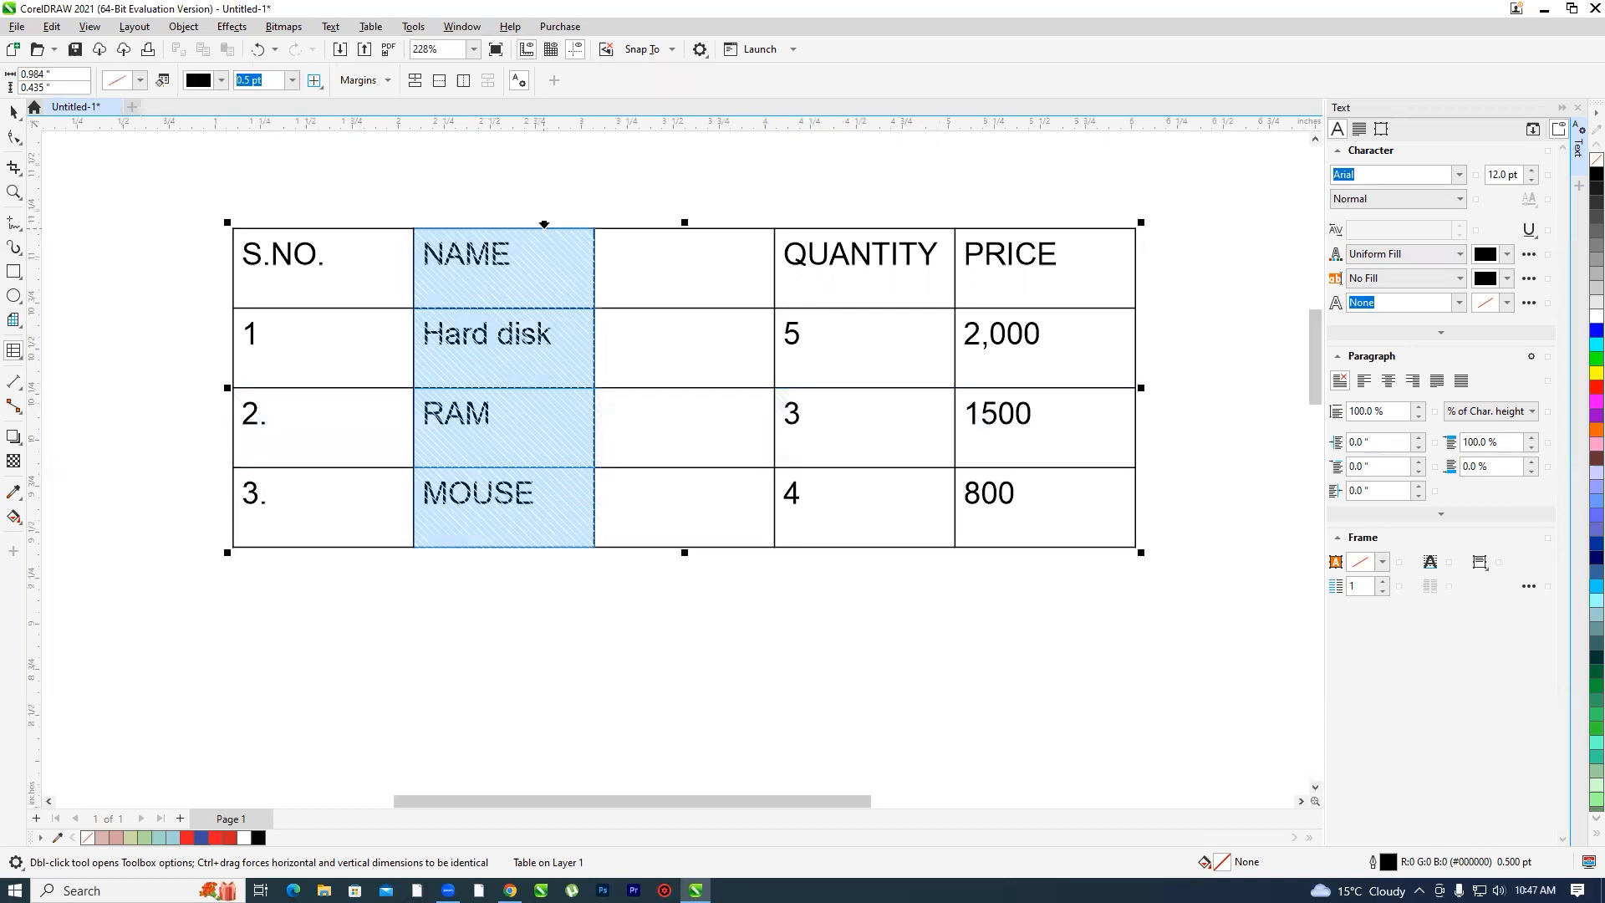
click(230, 223)
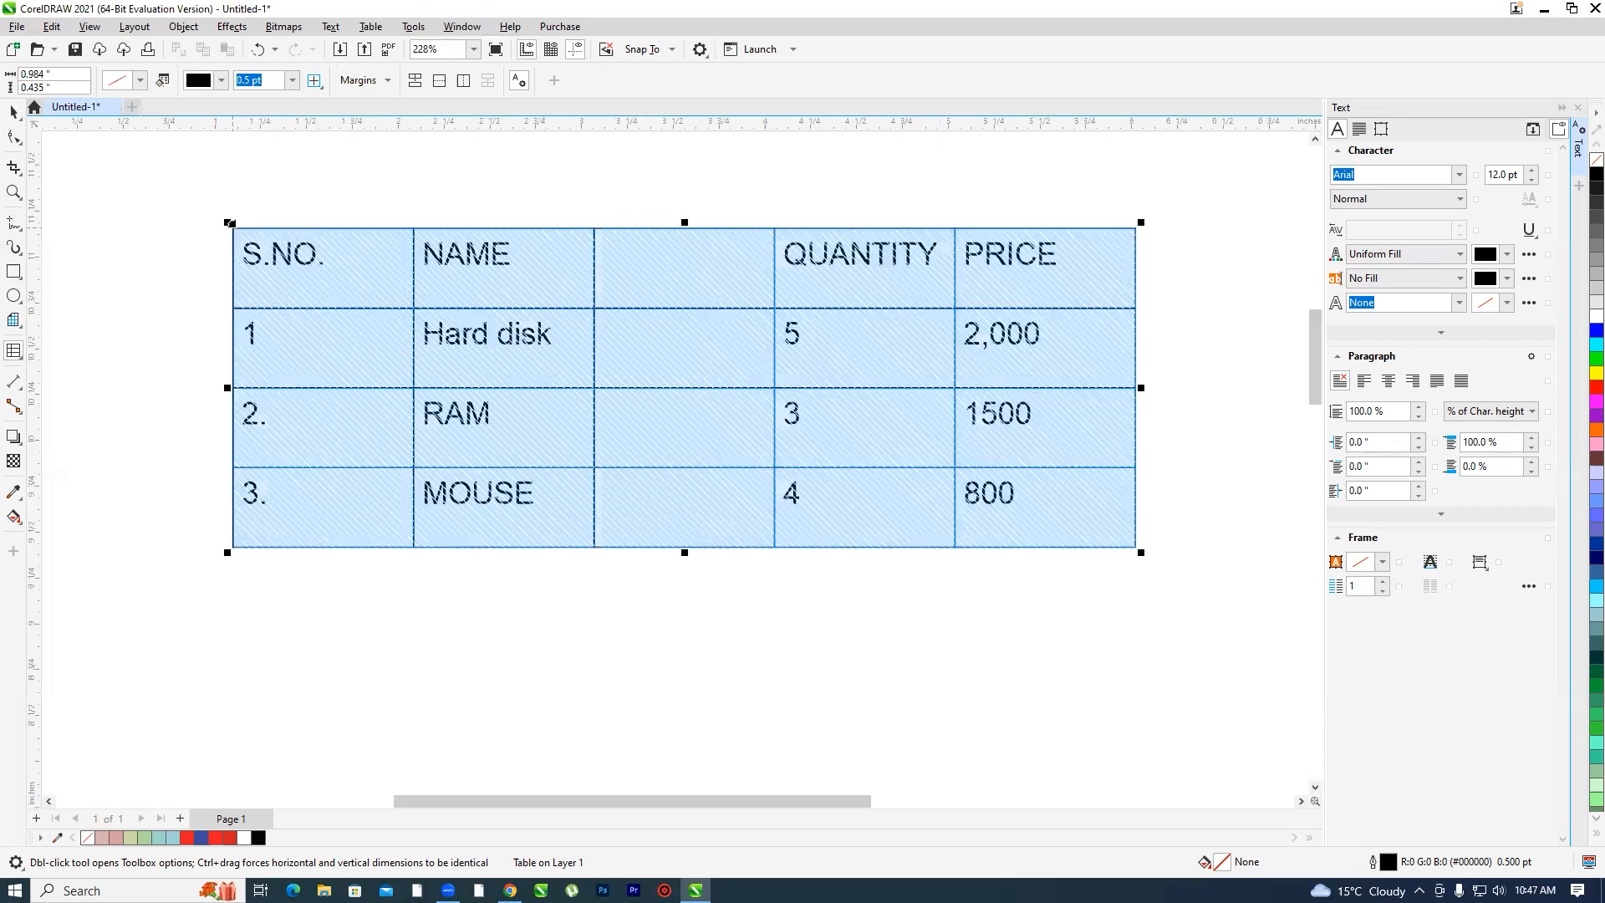
click(658, 381)
- Delete the entire item table, and undo that deletion
click(370, 26)
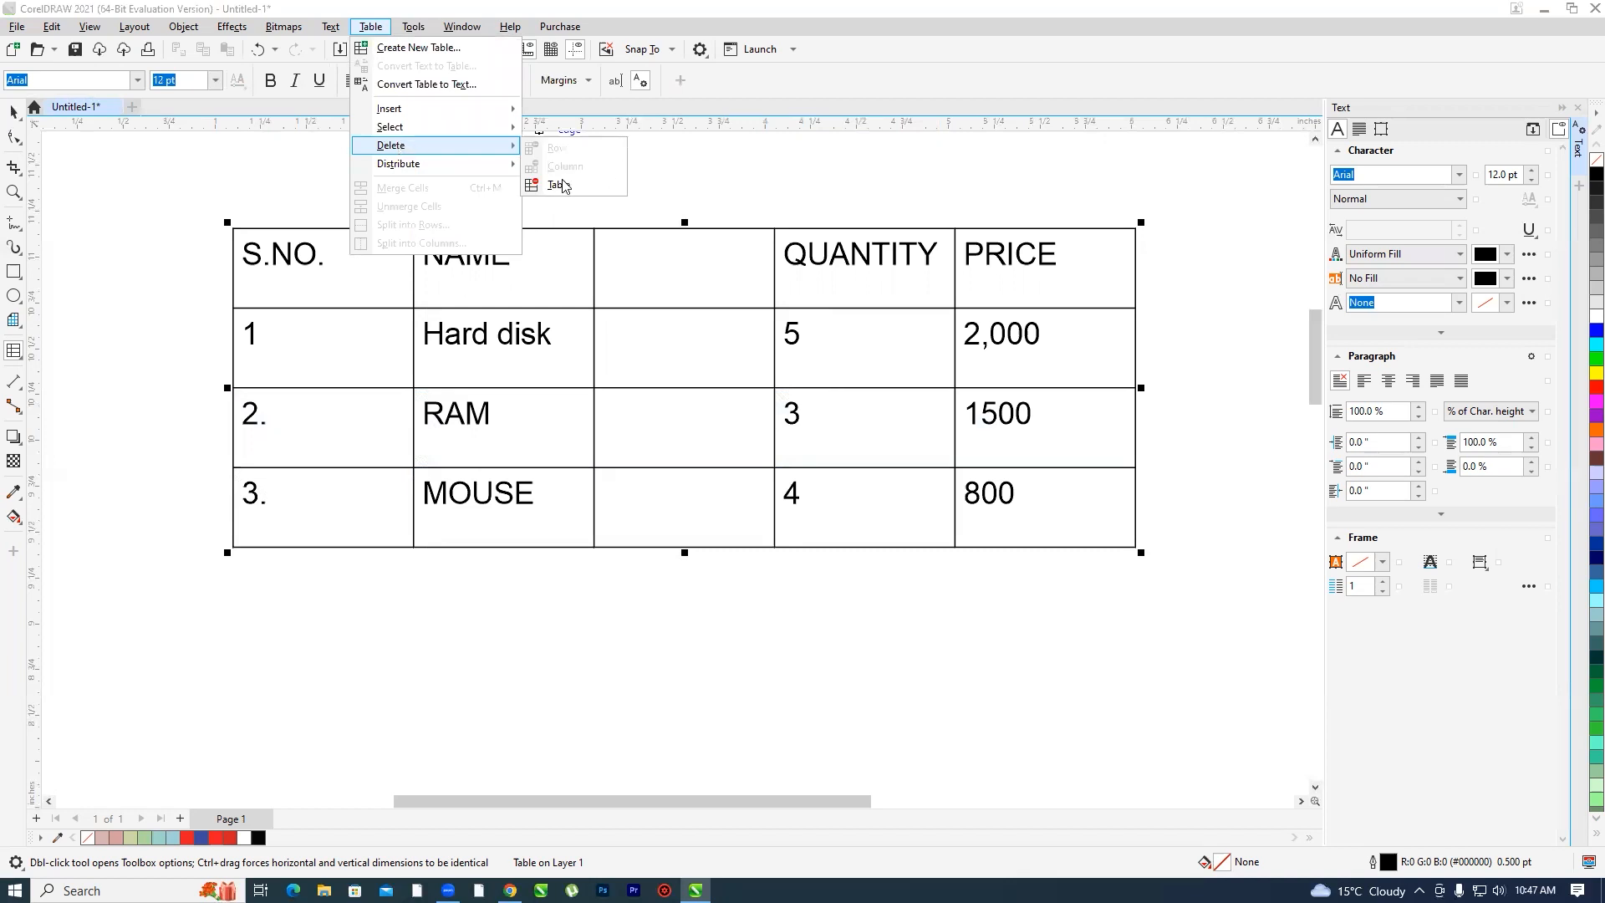
click(560, 185)
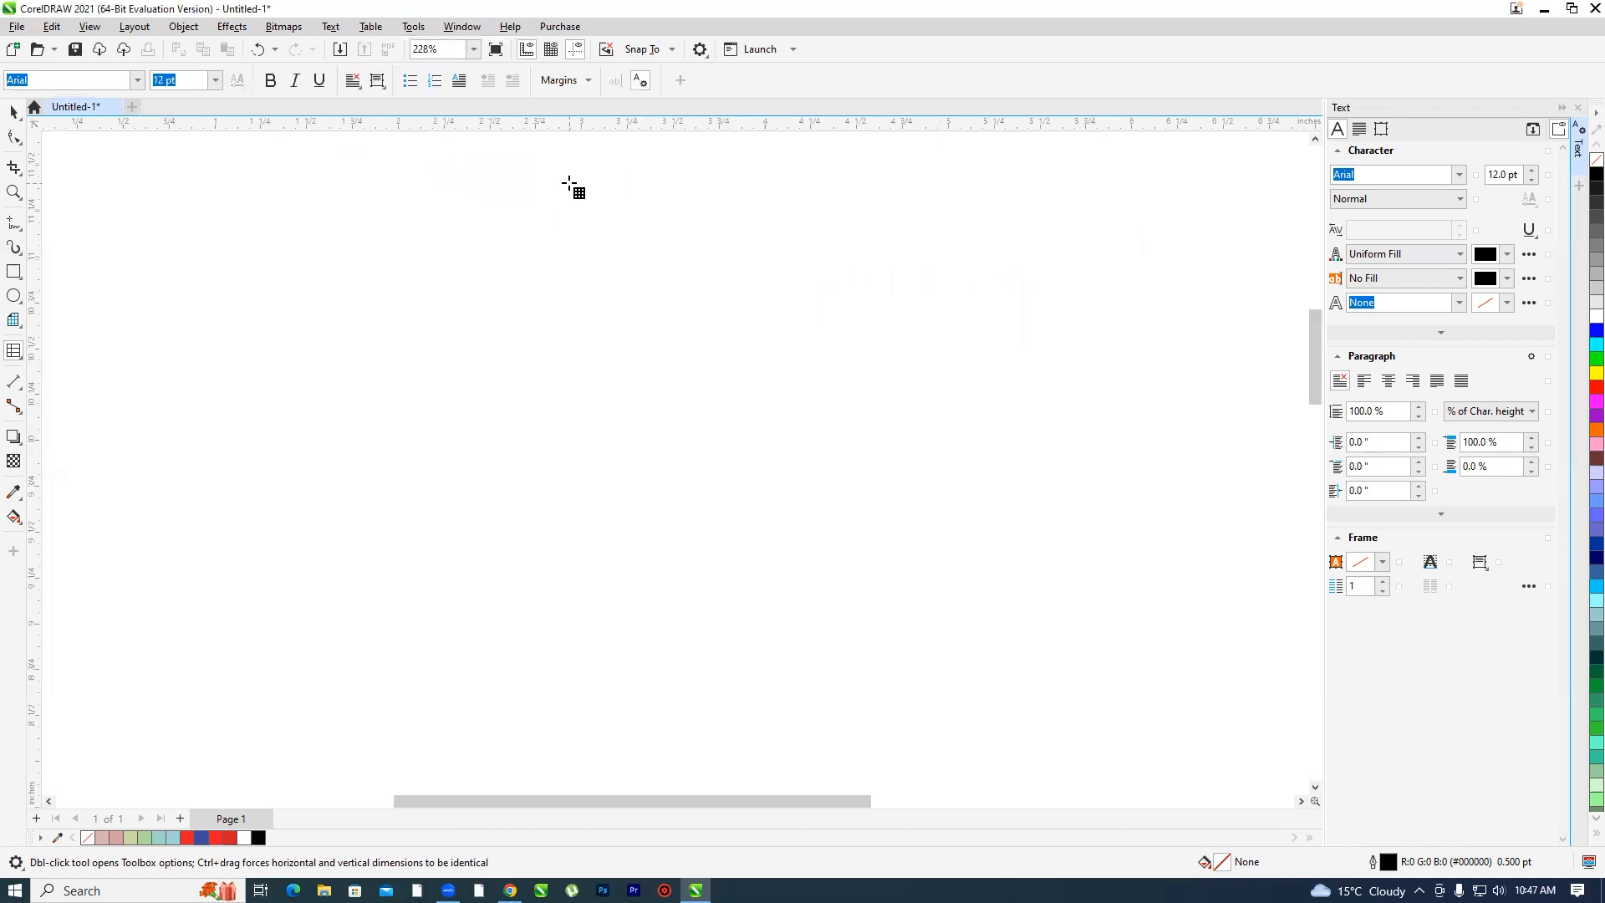
key(ctrl+z)
click(578, 514)
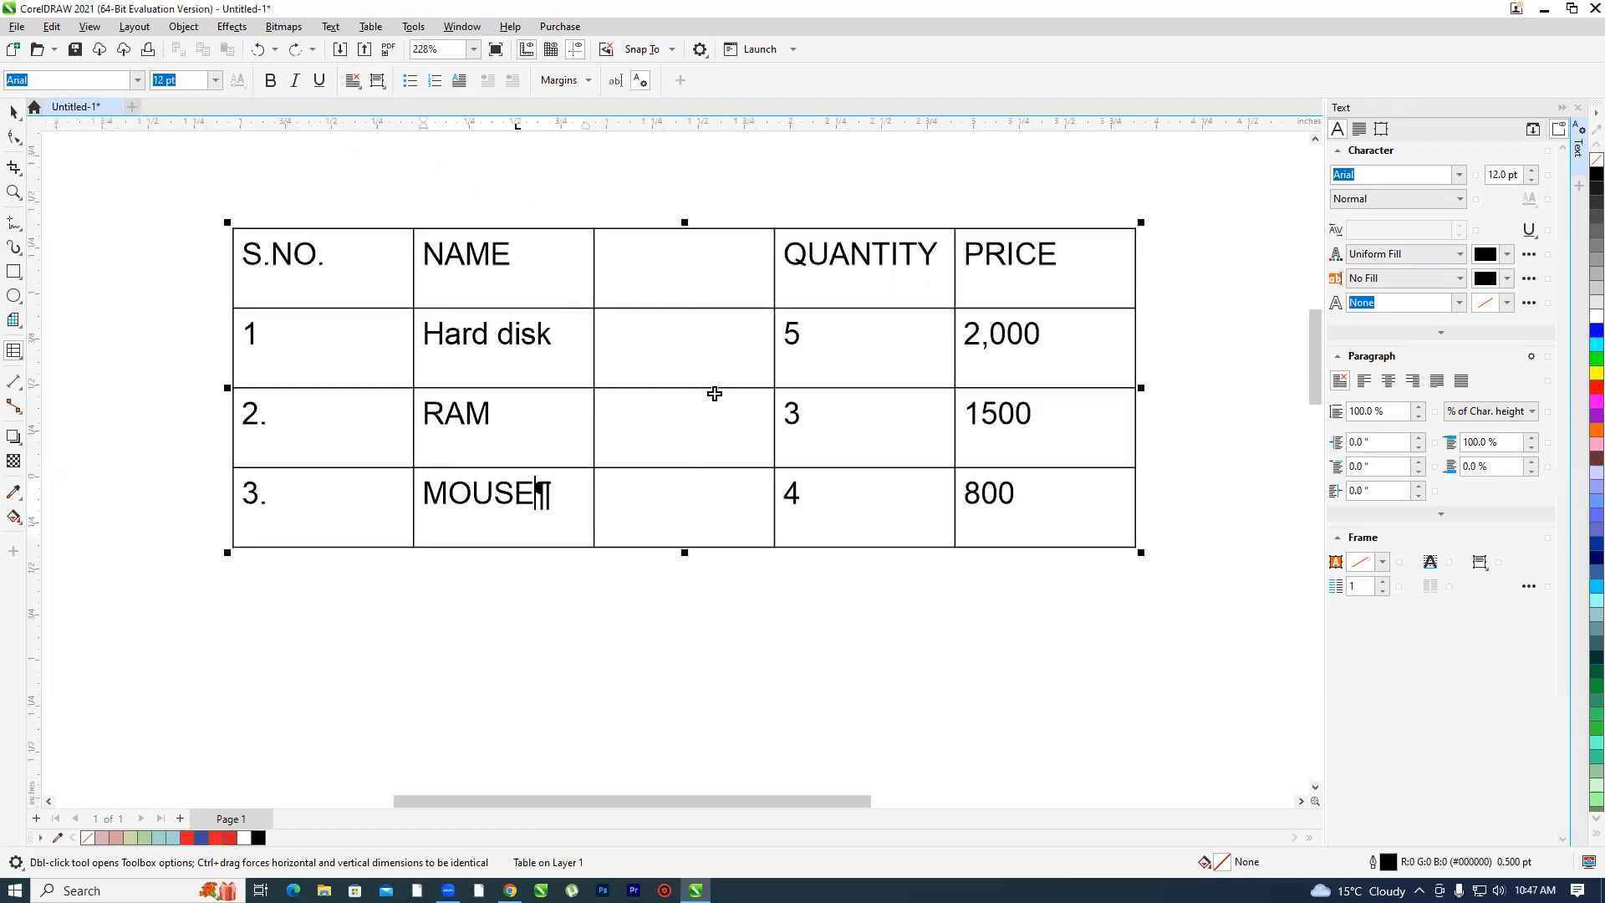
key(Escape)
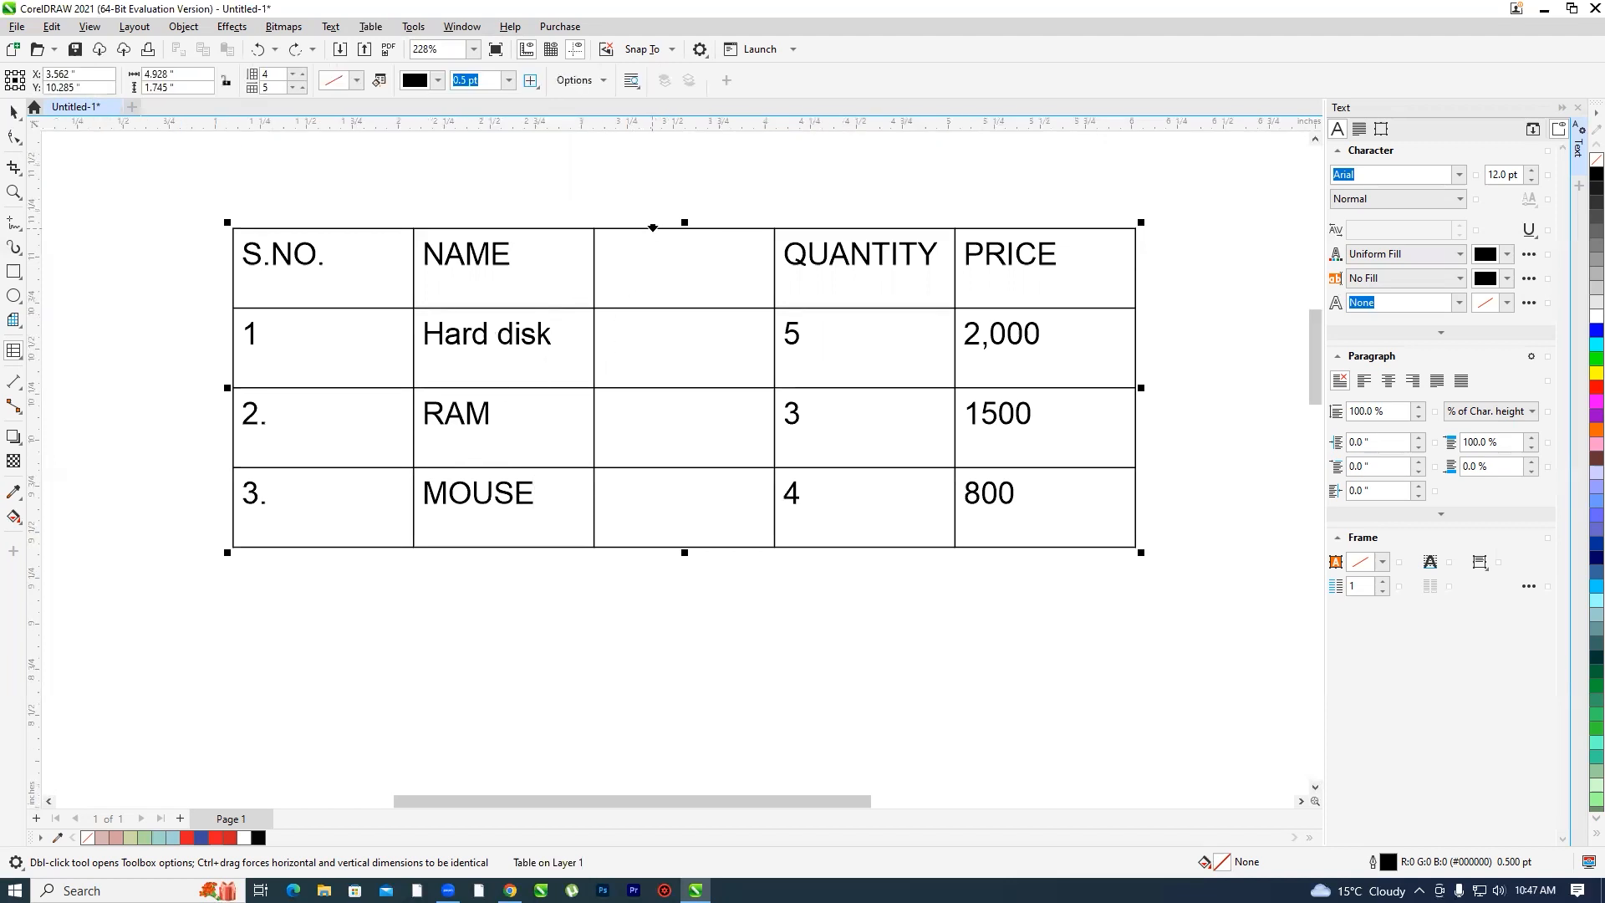
- Delete the blank column between the NAME and QUANTITY columns
click(653, 228)
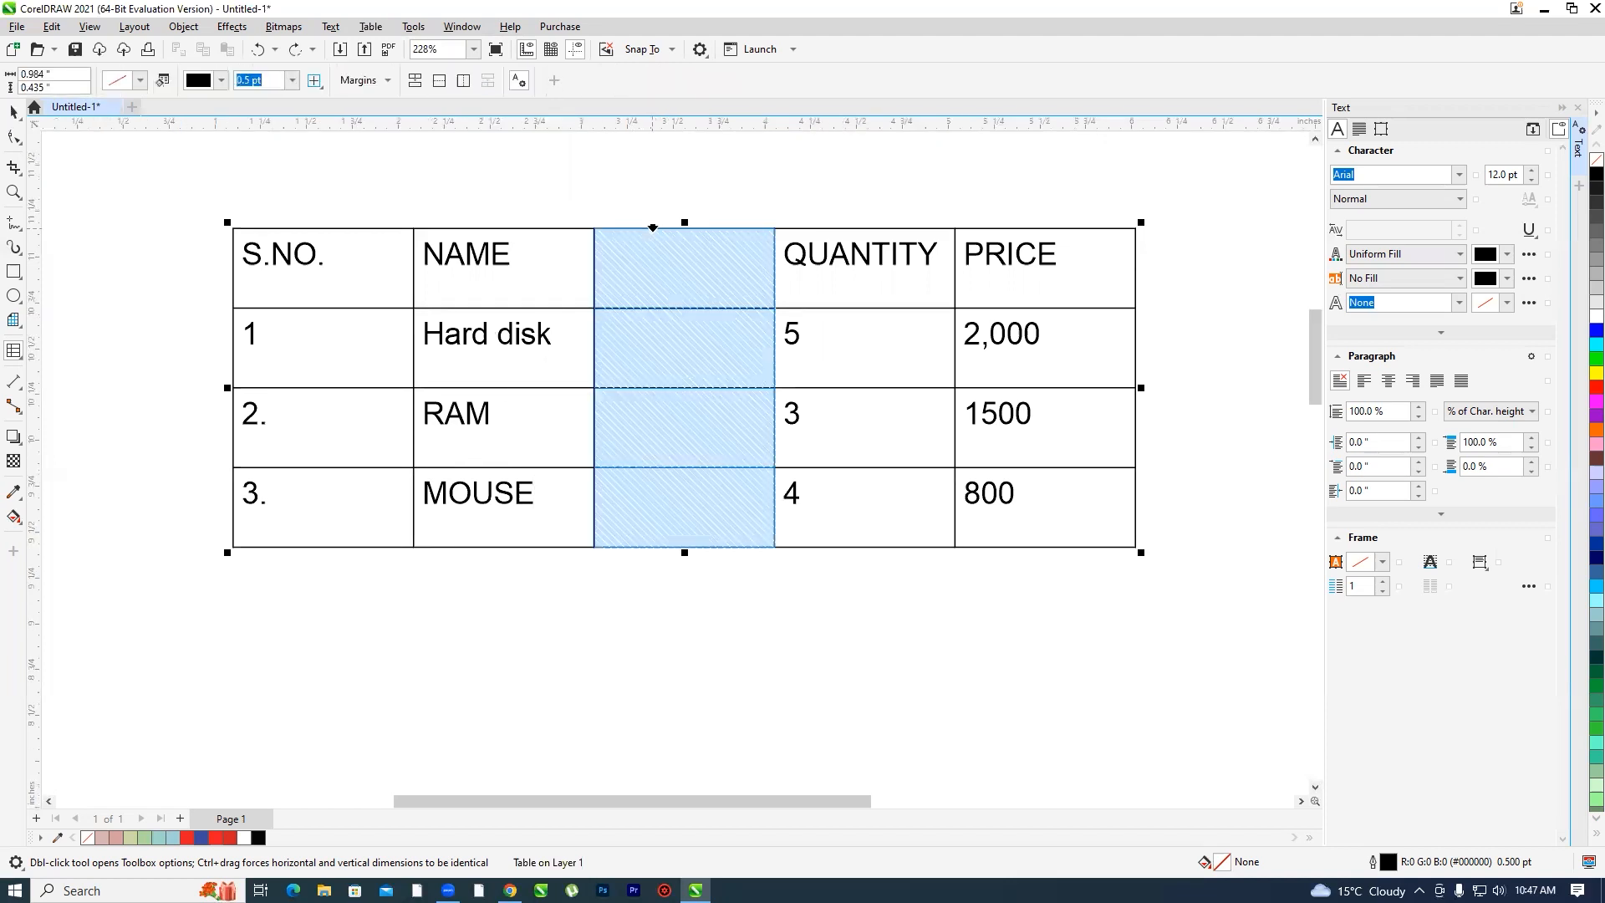
click(371, 26)
mouse_move(391, 147)
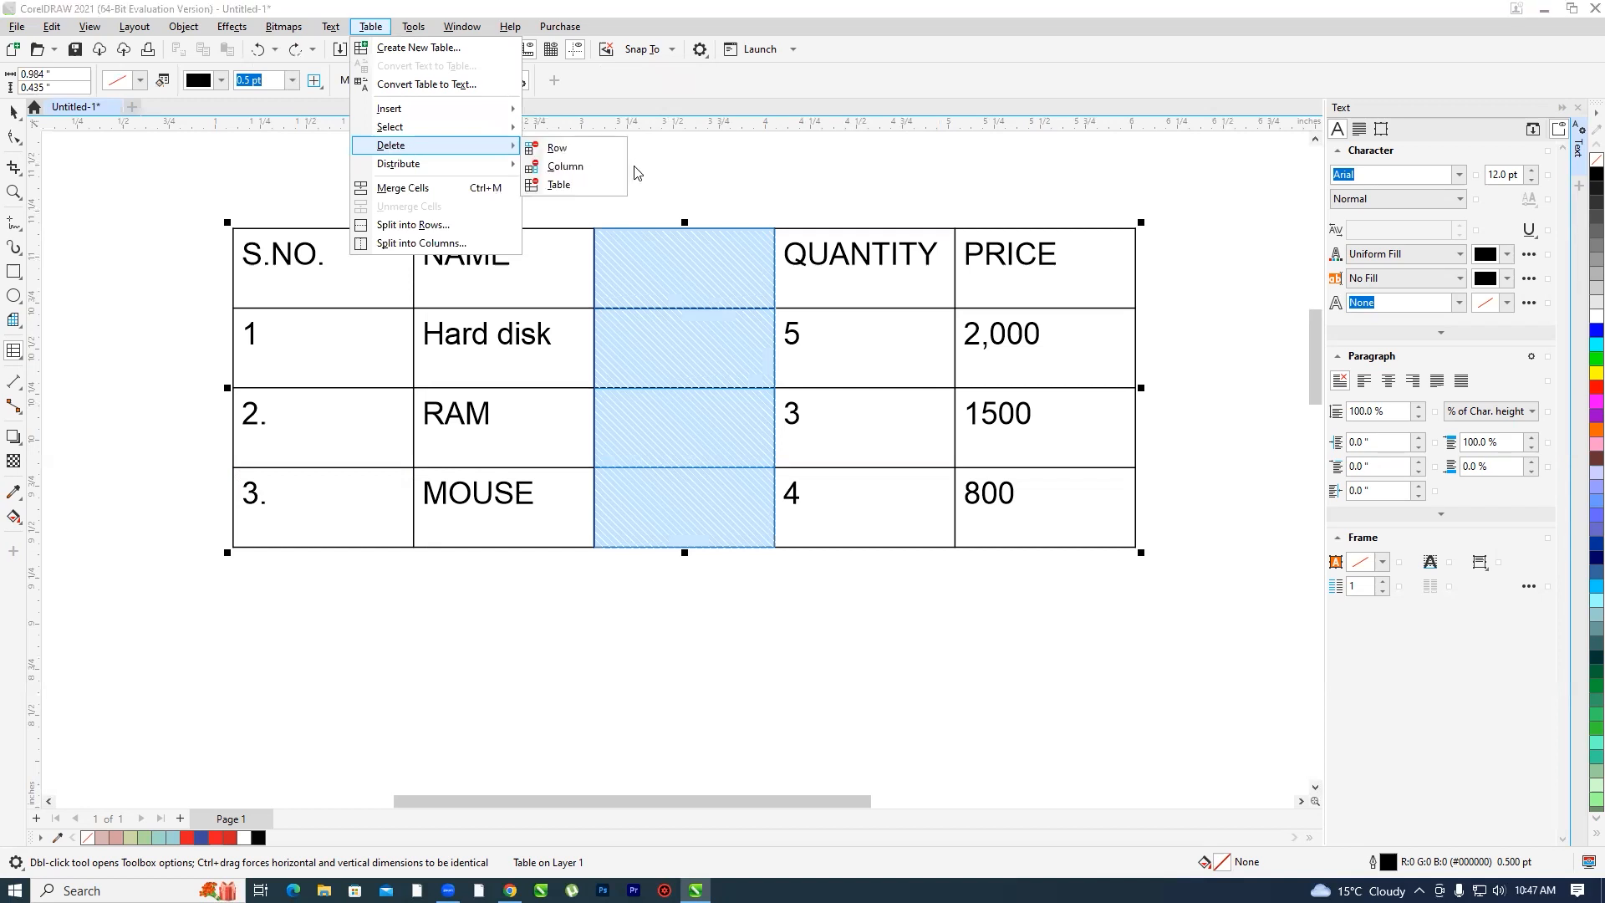
click(588, 173)
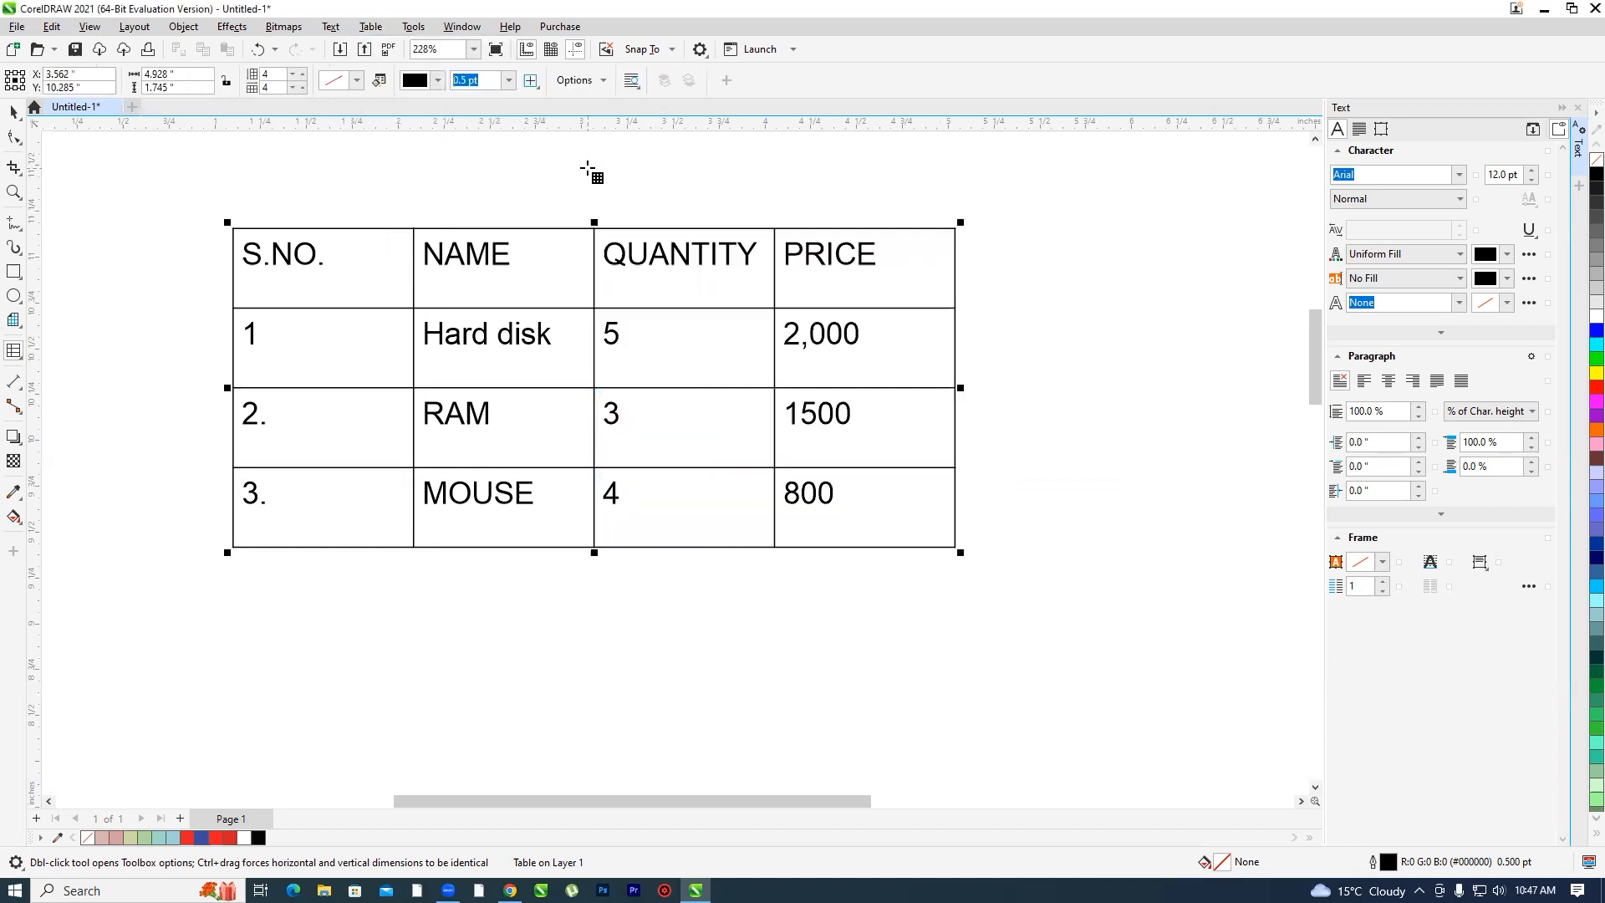
click(367, 29)
mouse_move(412, 173)
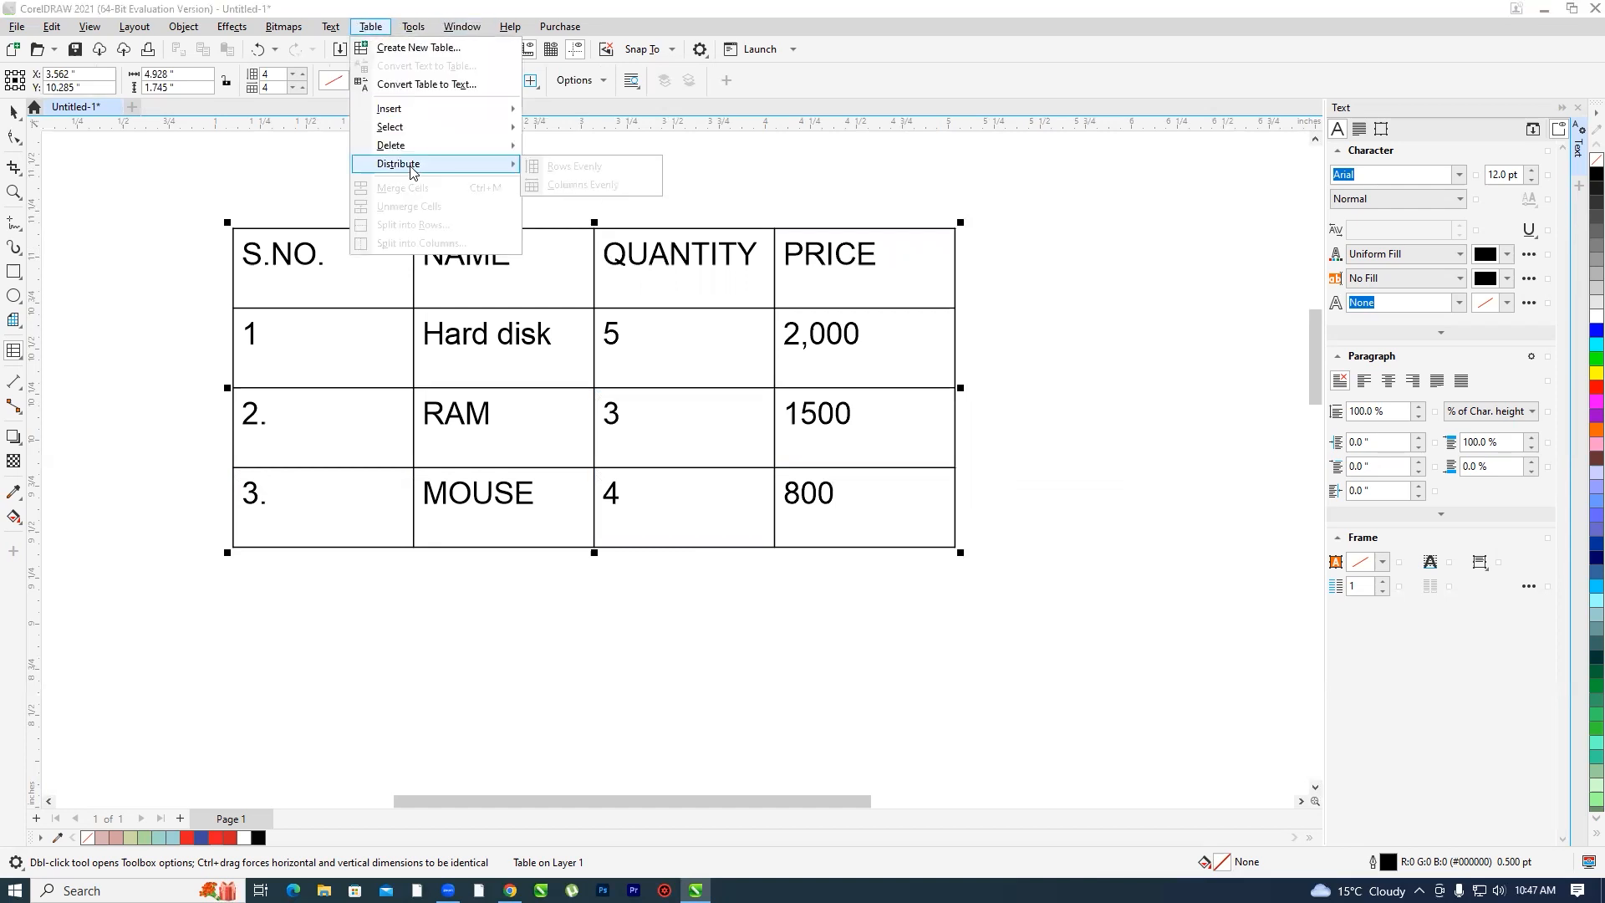
click(568, 409)
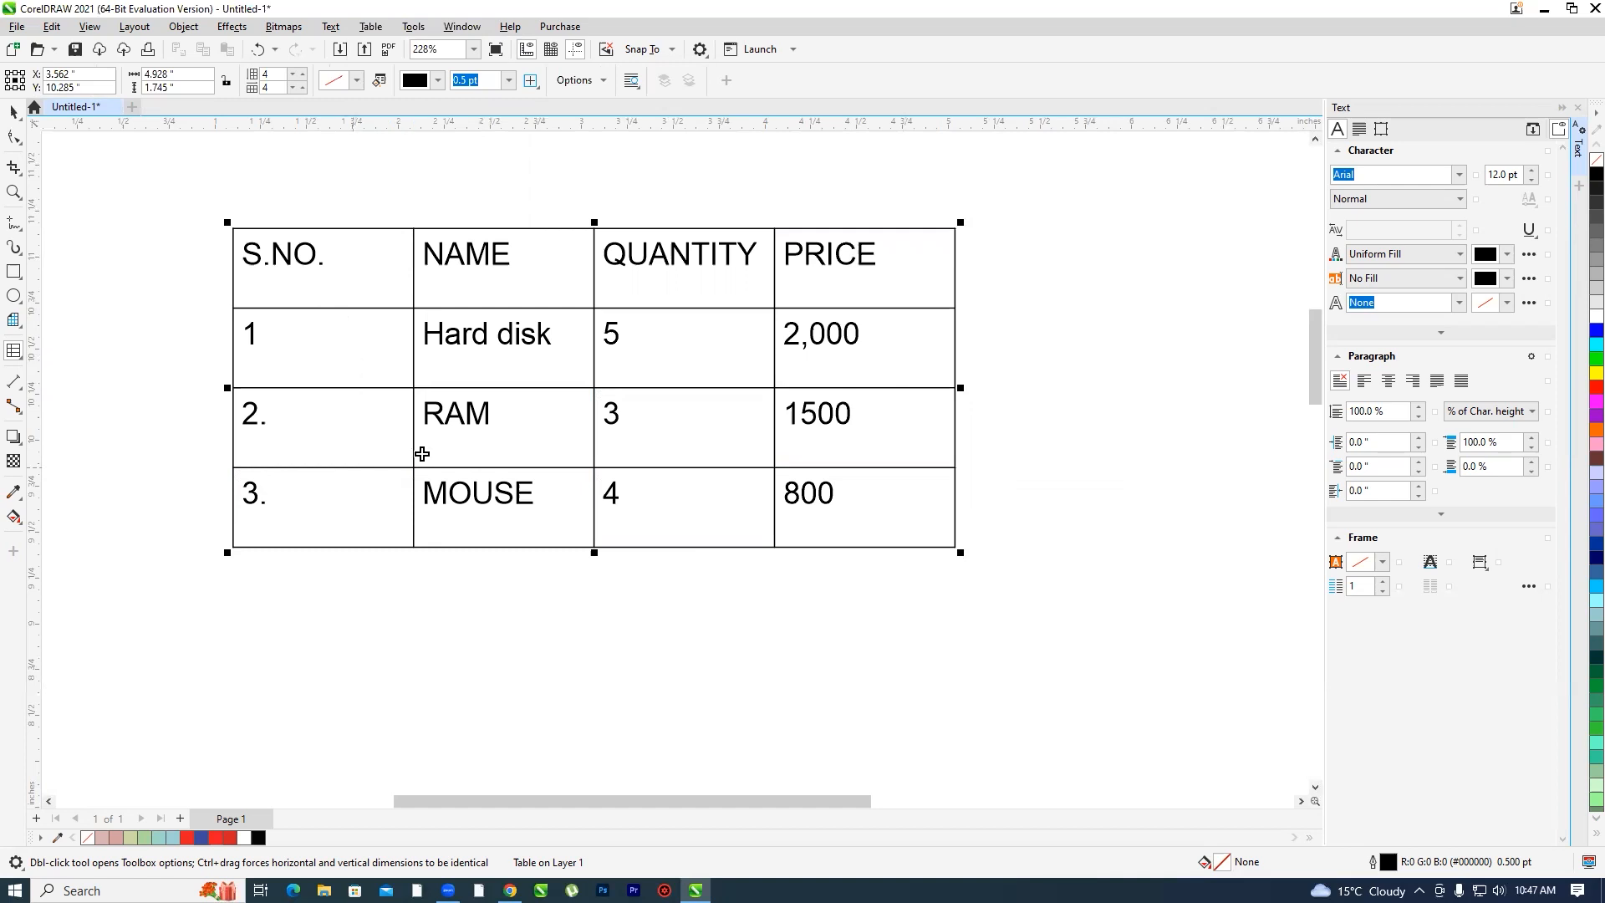
- Make the column widths uneven by moving their borders, widening QUANTITY and PRICE and narrowing S.NO
drag(777, 361, 845, 356)
drag(956, 359, 1103, 344)
drag(841, 352, 890, 356)
drag(600, 361, 564, 363)
drag(413, 382, 369, 376)
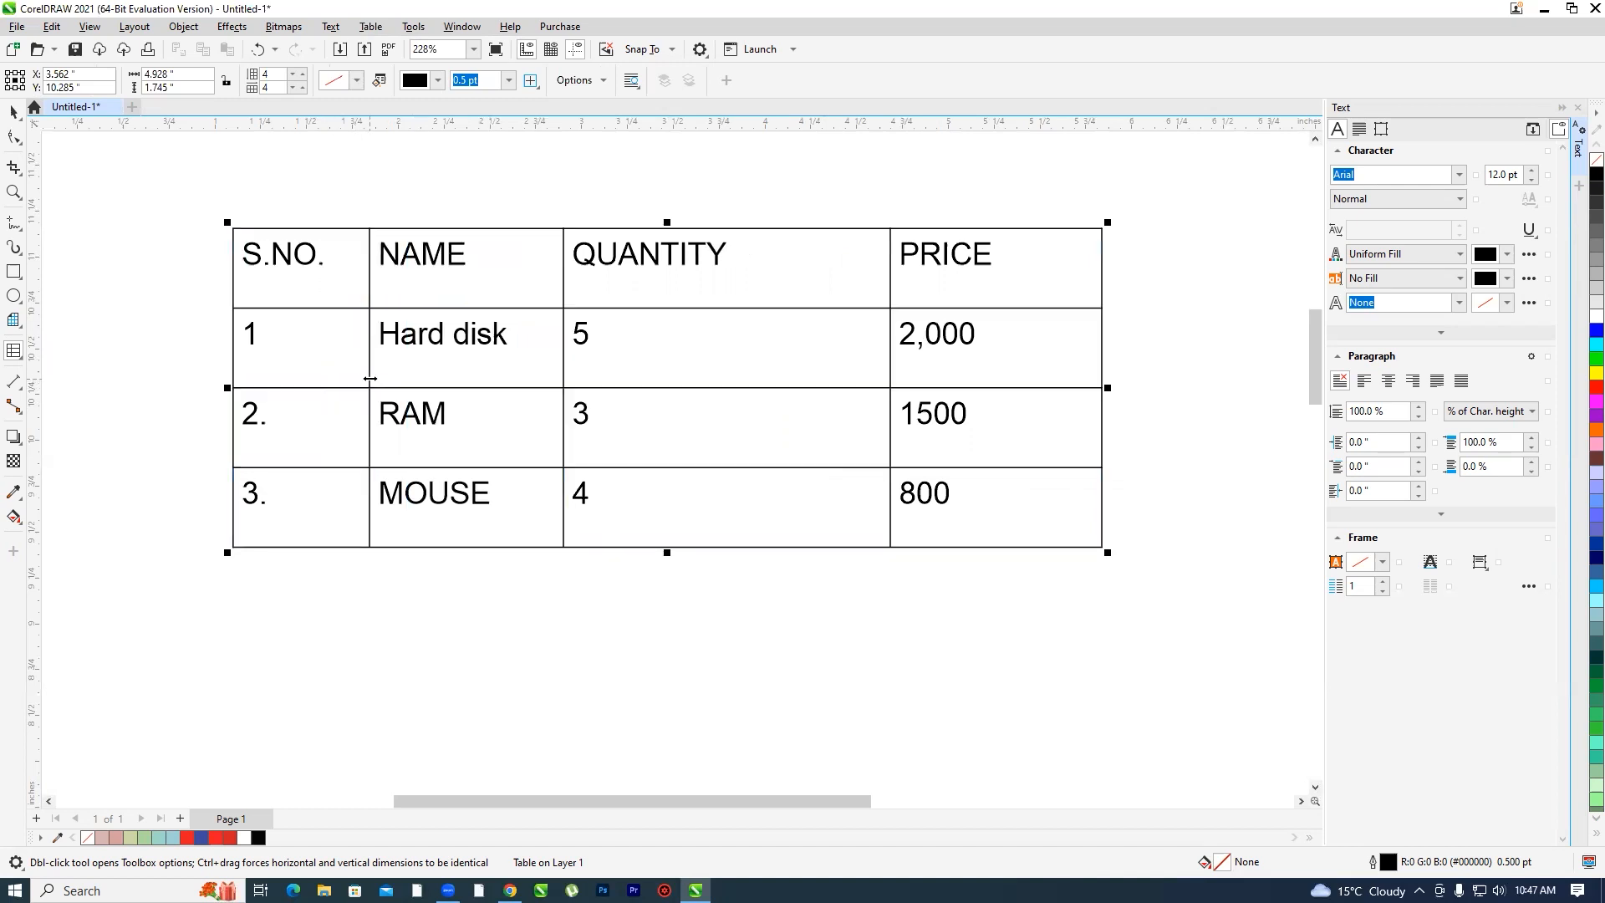
- Make the row heights uneven by enlarging the RAM and MOUSE rows and shortening the Hard disk row
drag(566, 608, 567, 627)
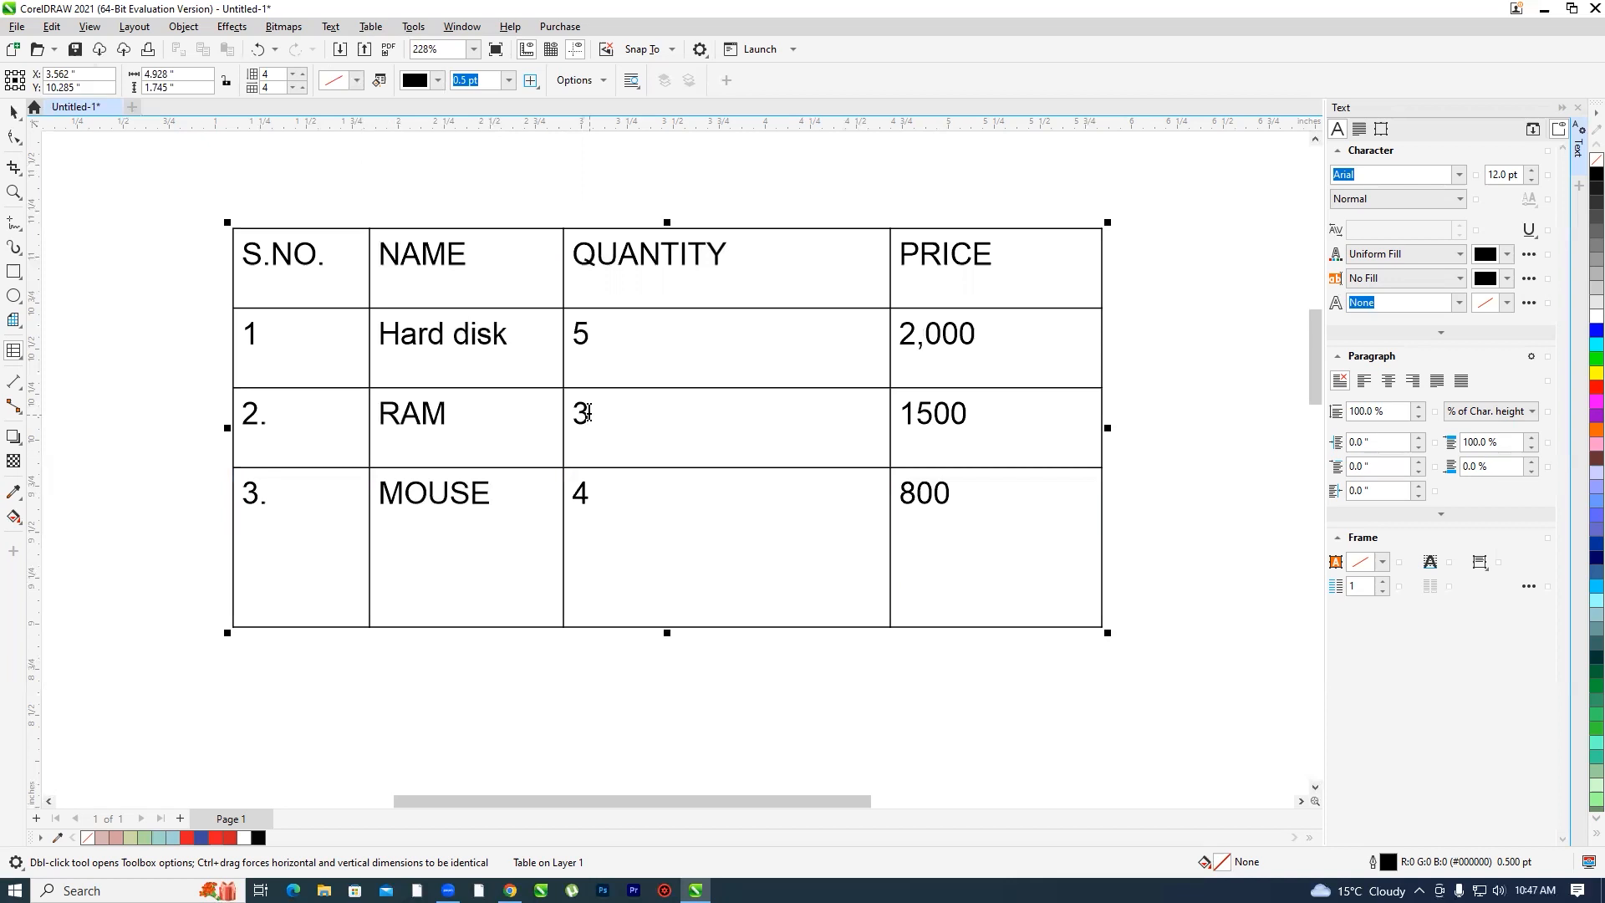
drag(593, 494, 593, 495)
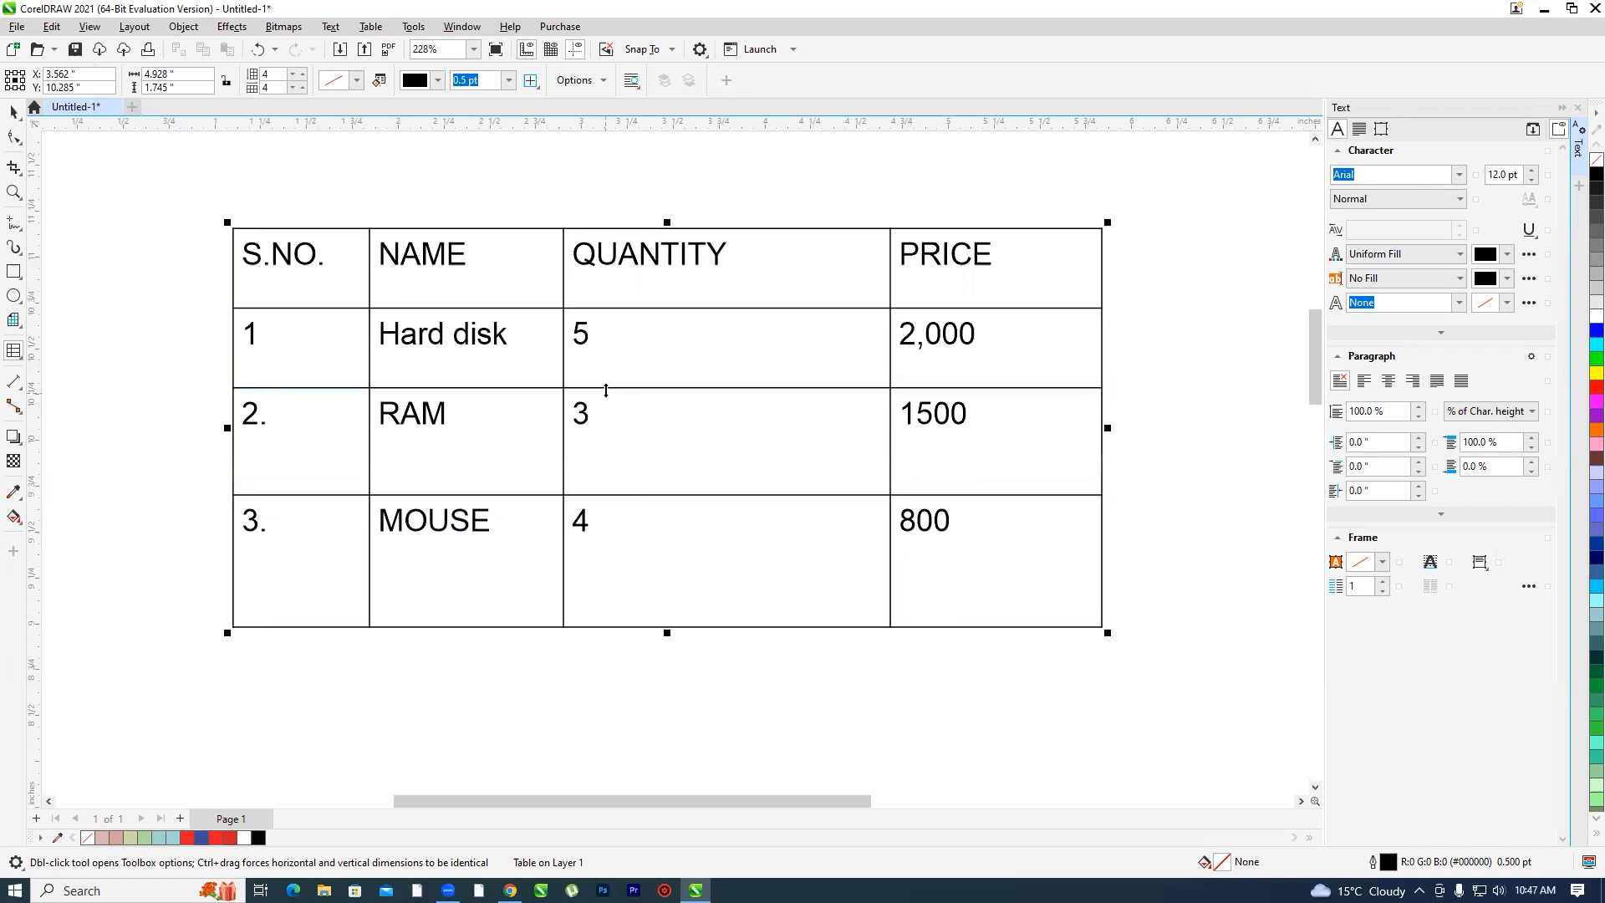
drag(608, 381, 609, 369)
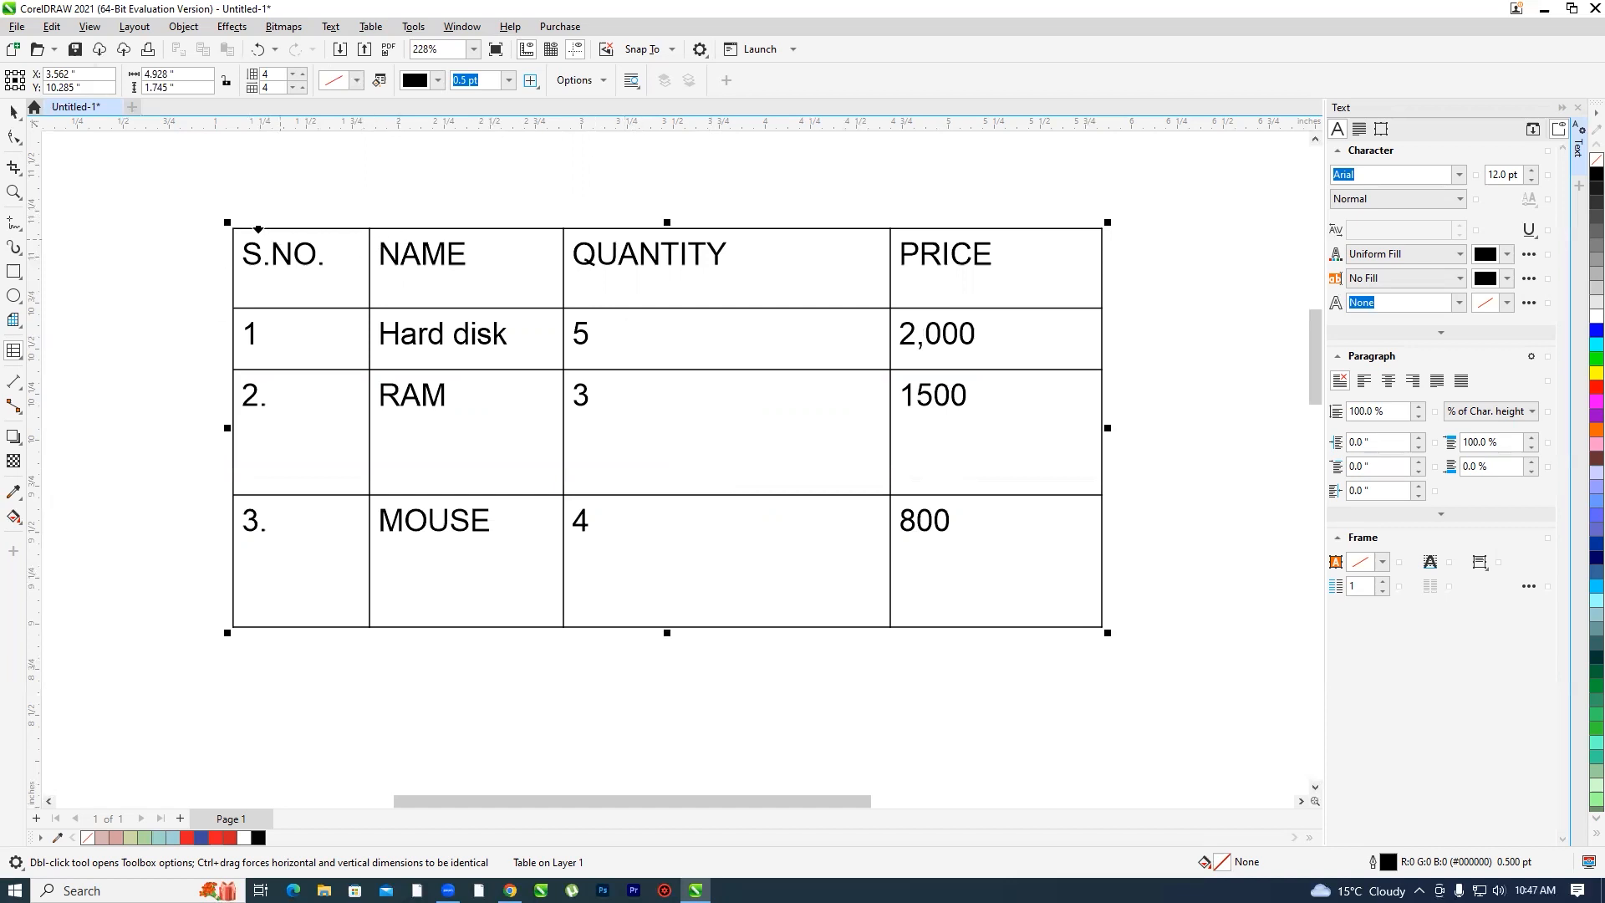
- Select the whole item table and distribute its rows evenly
click(231, 225)
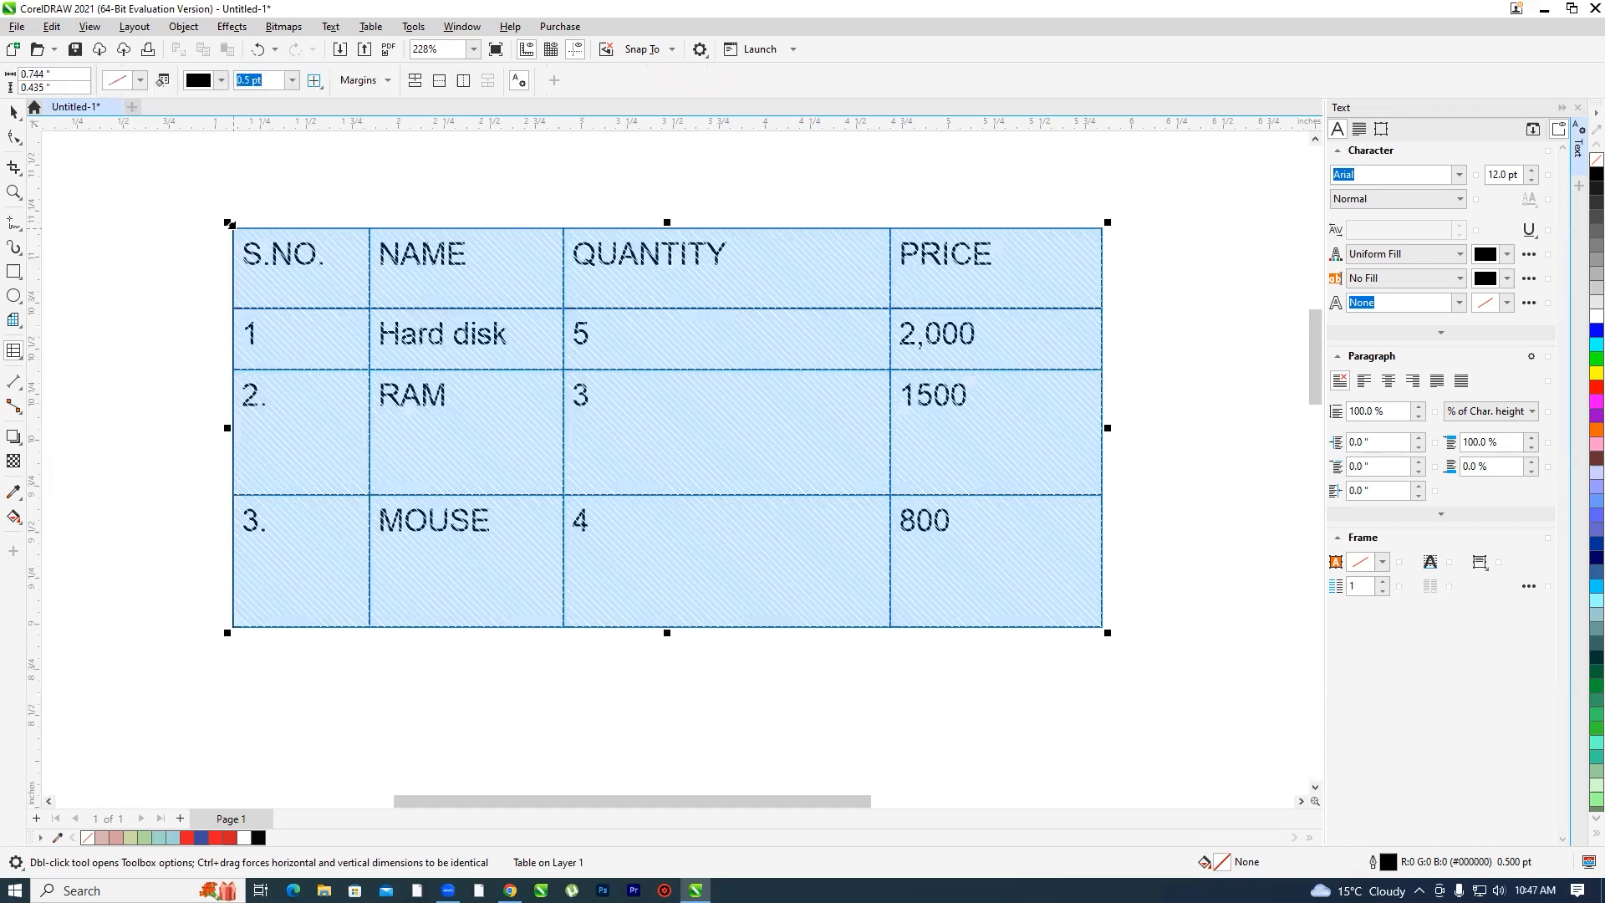
click(371, 26)
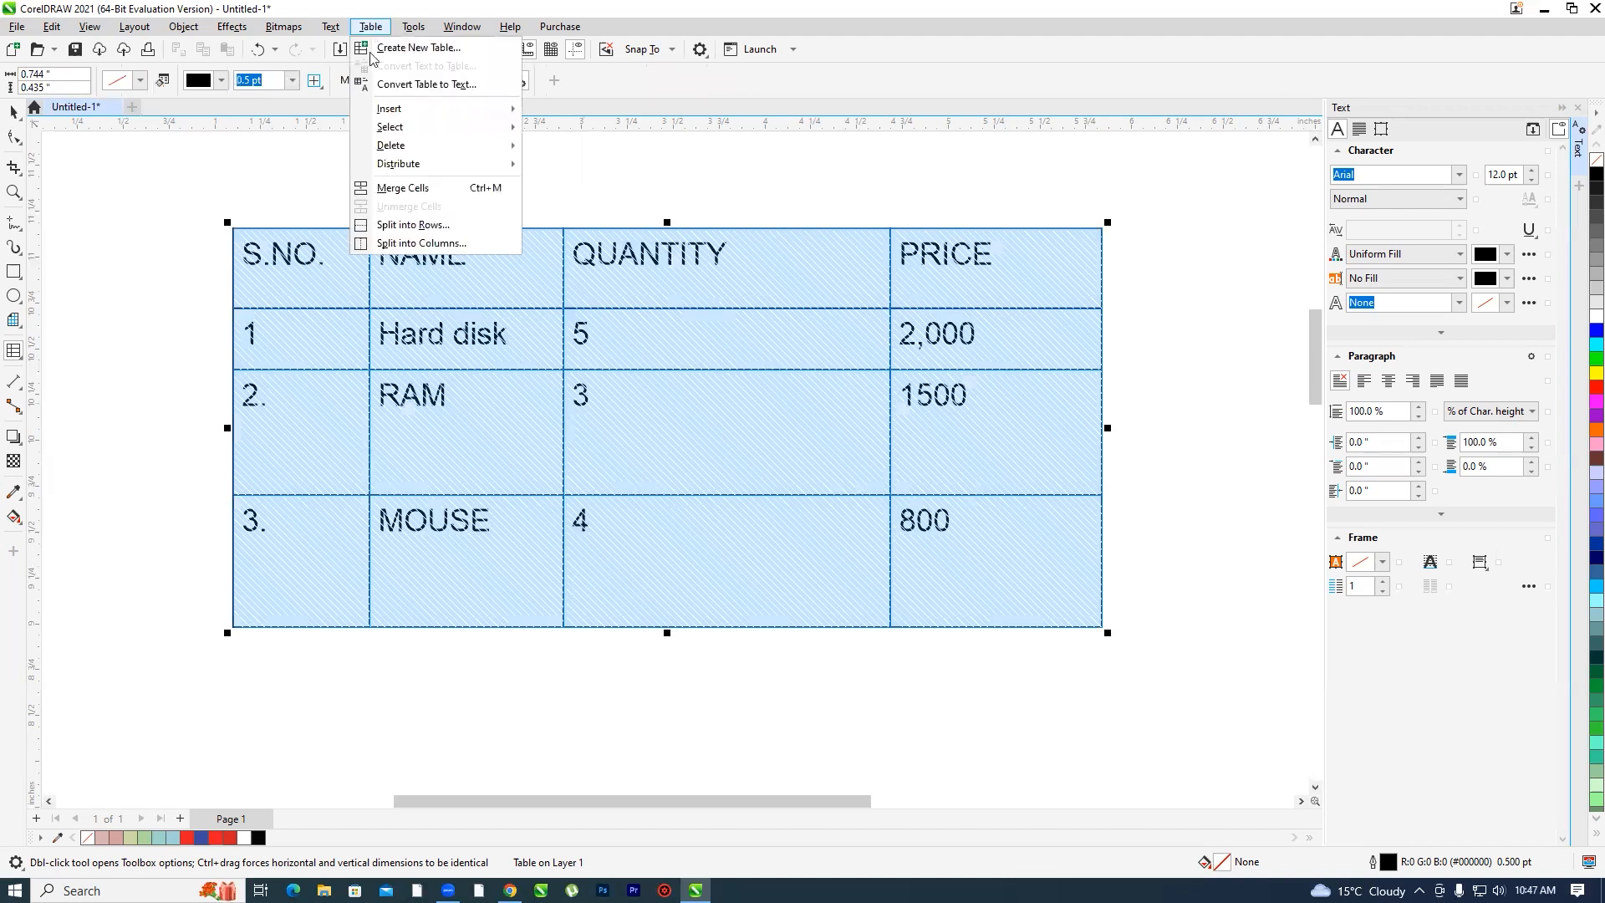
mouse_move(408, 165)
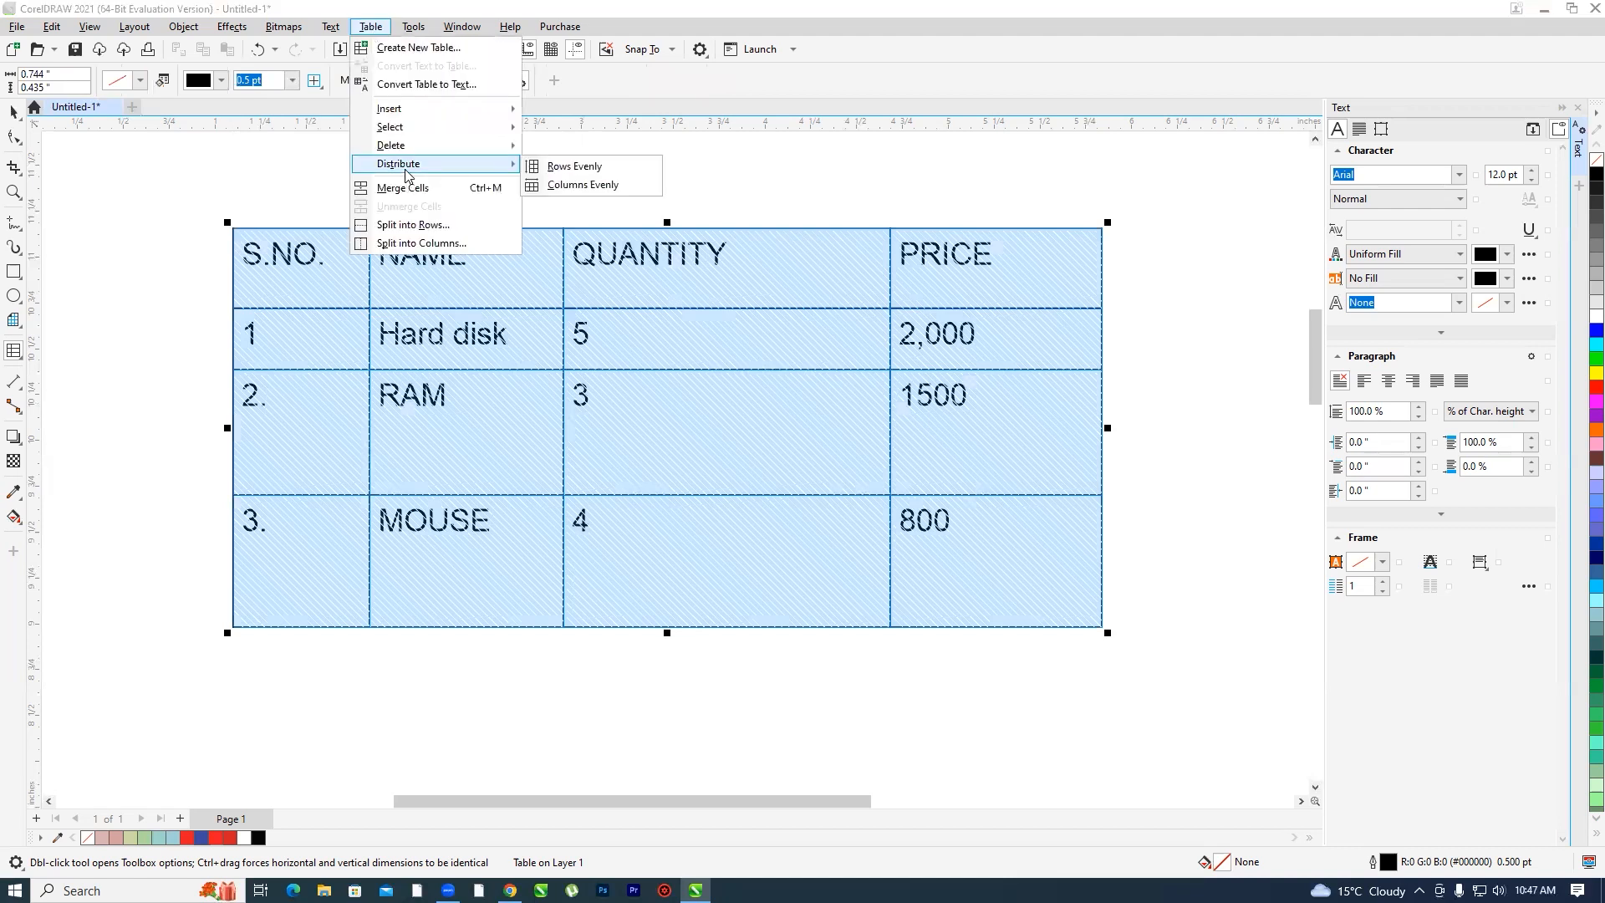
click(601, 171)
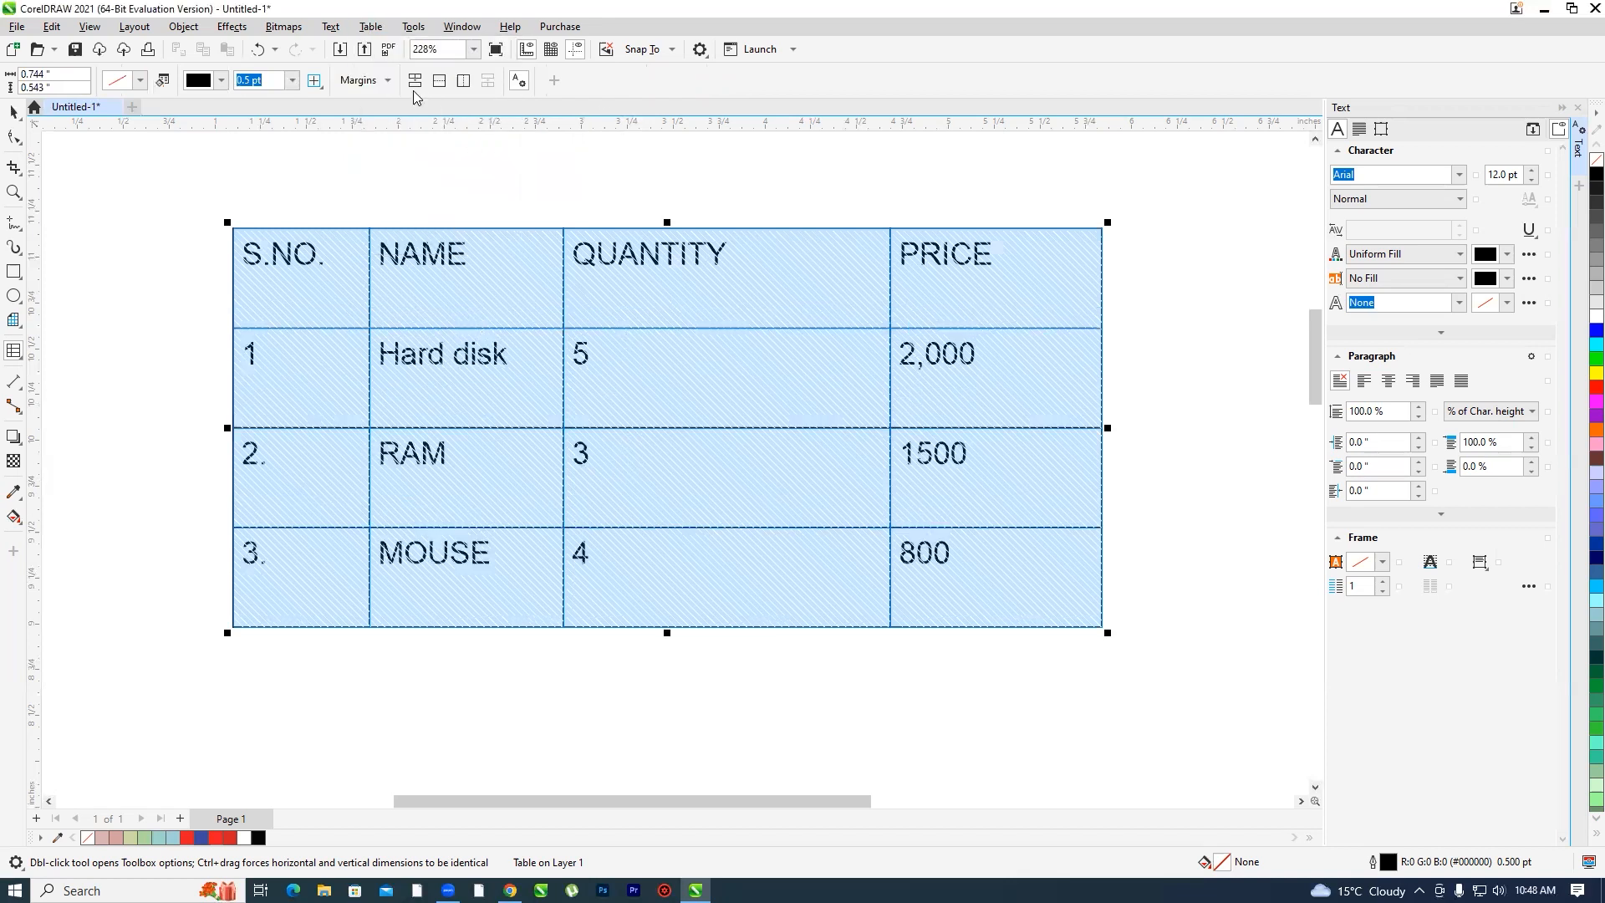
- Distribute the columns of the selected item table evenly
click(370, 26)
mouse_move(406, 164)
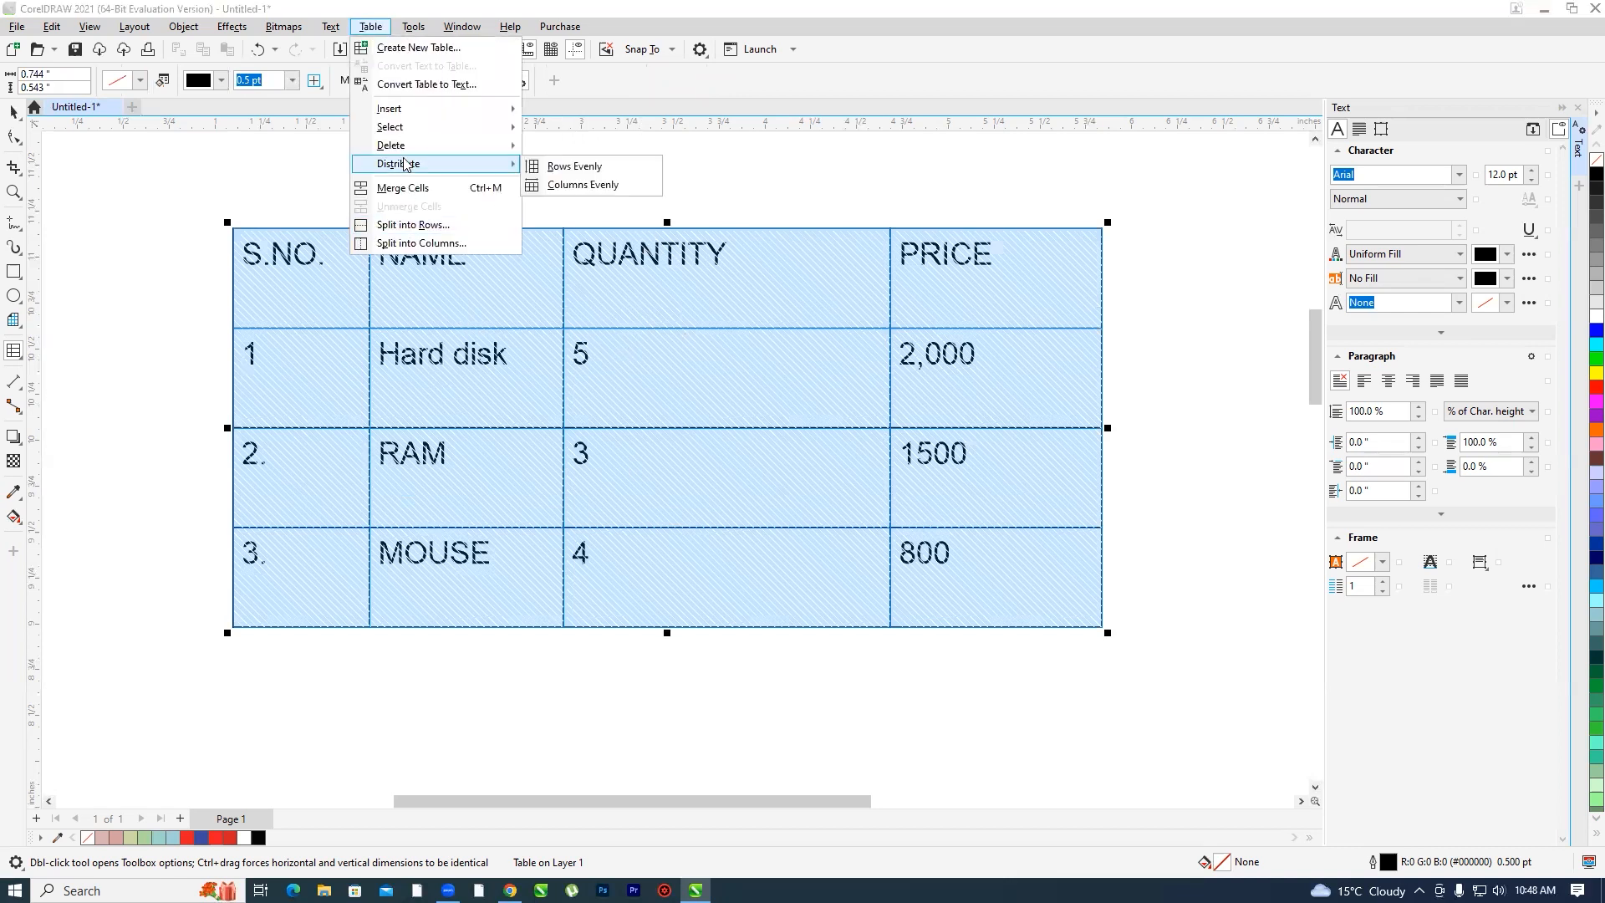
click(598, 186)
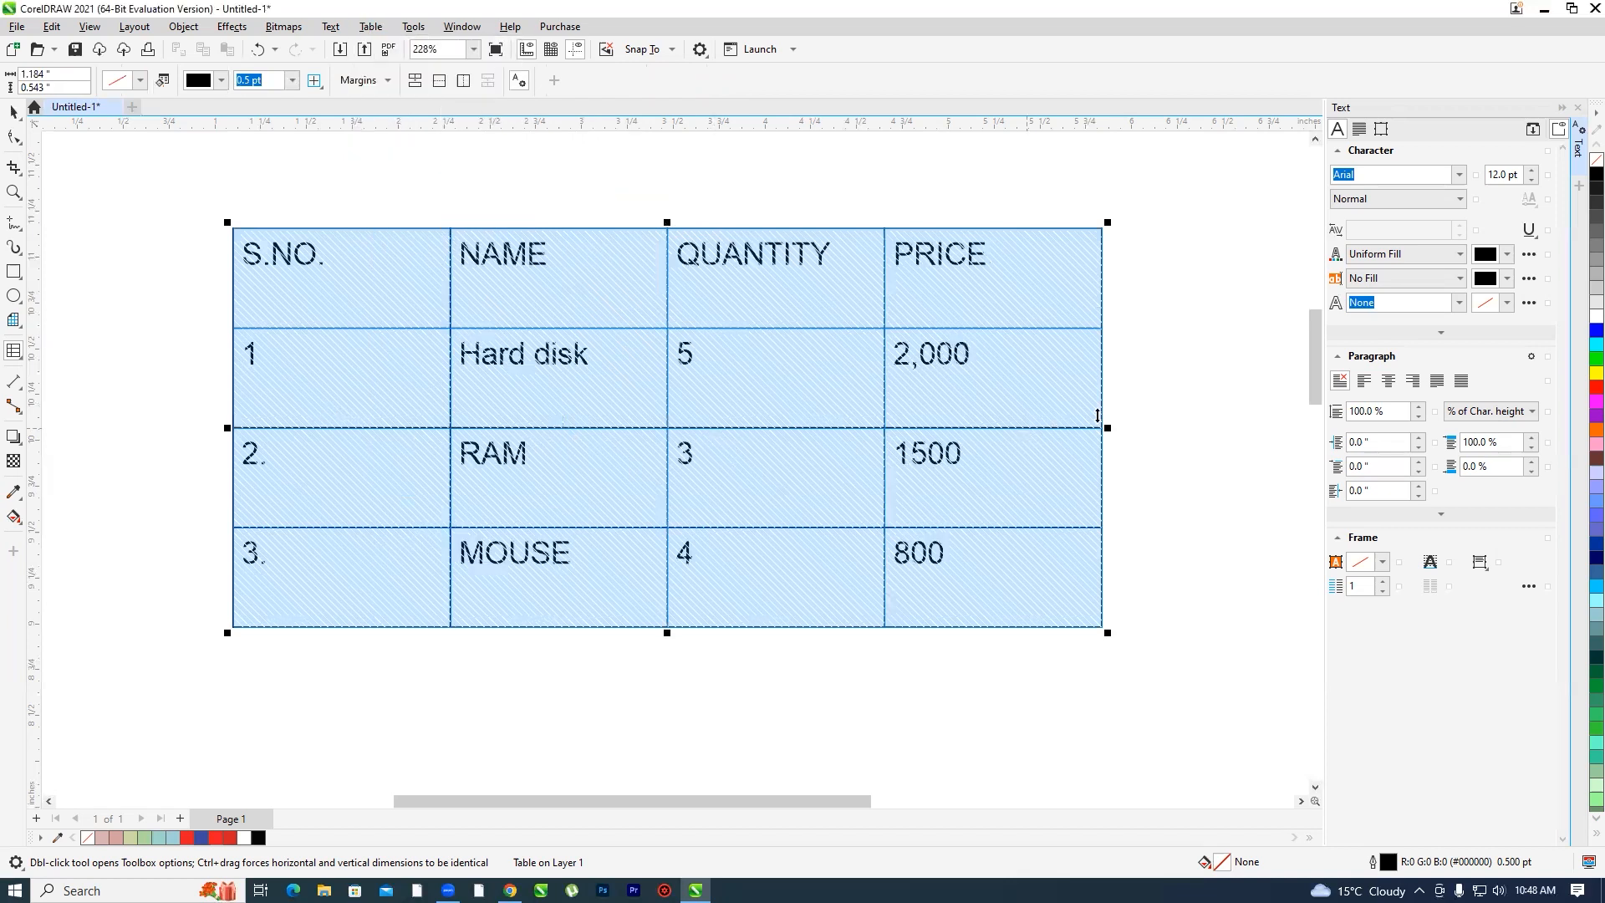
- Try narrowing the PRICE and QUANTITY columns by their borders, and undo the changes
mouse_move(1096, 387)
mouse_down()
mouse_move(1029, 398)
mouse_move(1075, 393)
mouse_up()
key(ctrl+z)
click(896, 391)
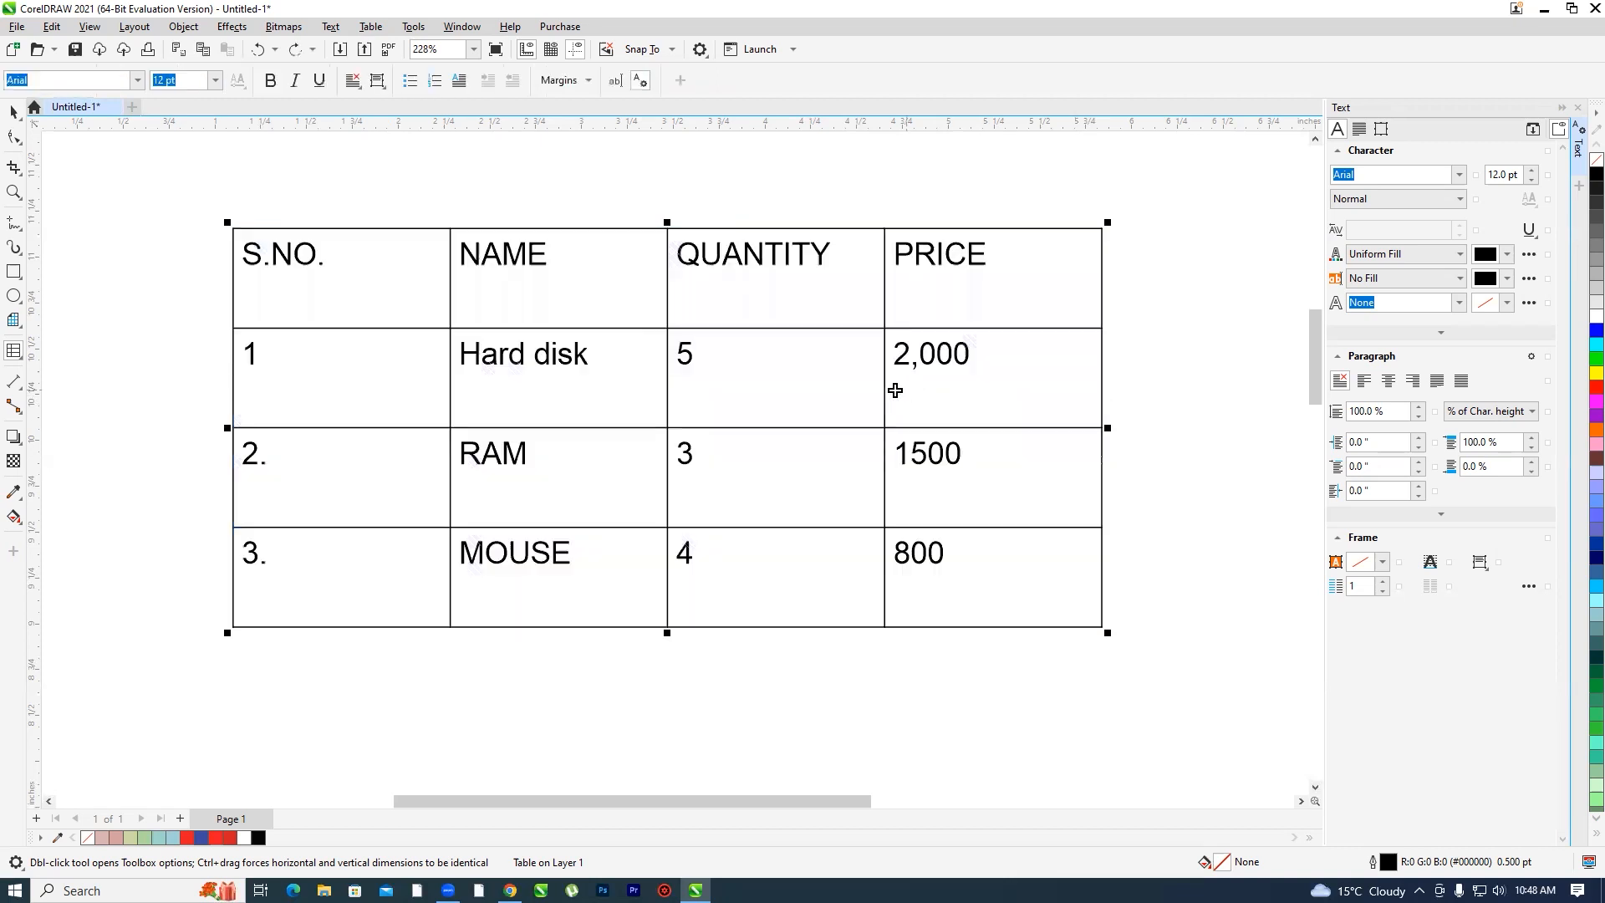
drag(857, 393, 795, 381)
key(ctrl+z)
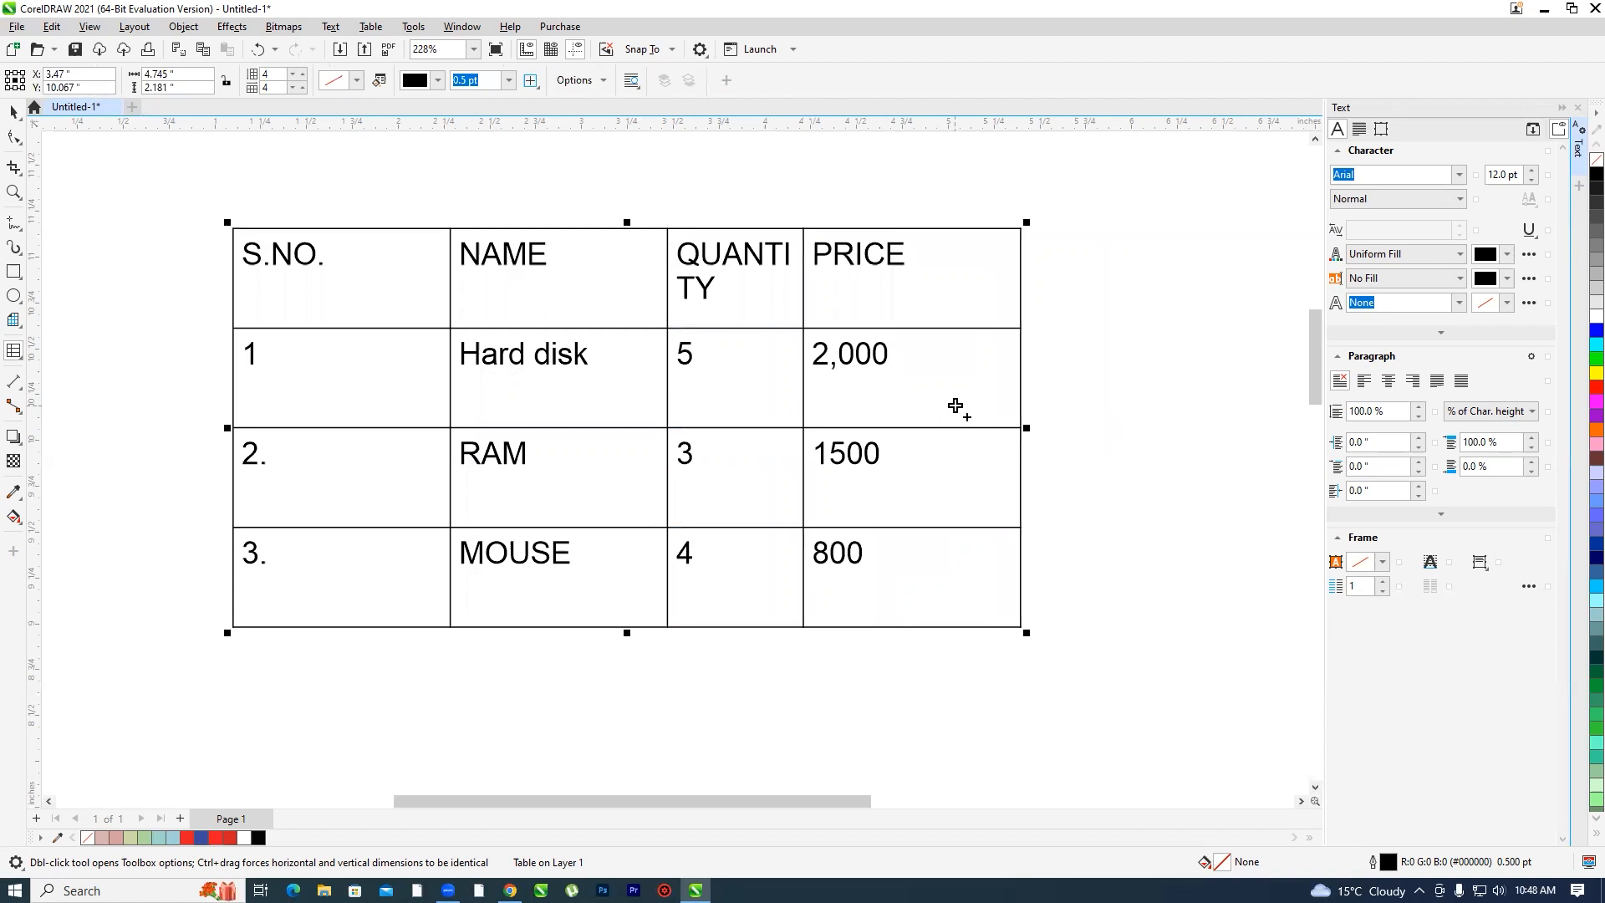
key(ctrl+z)
click(370, 26)
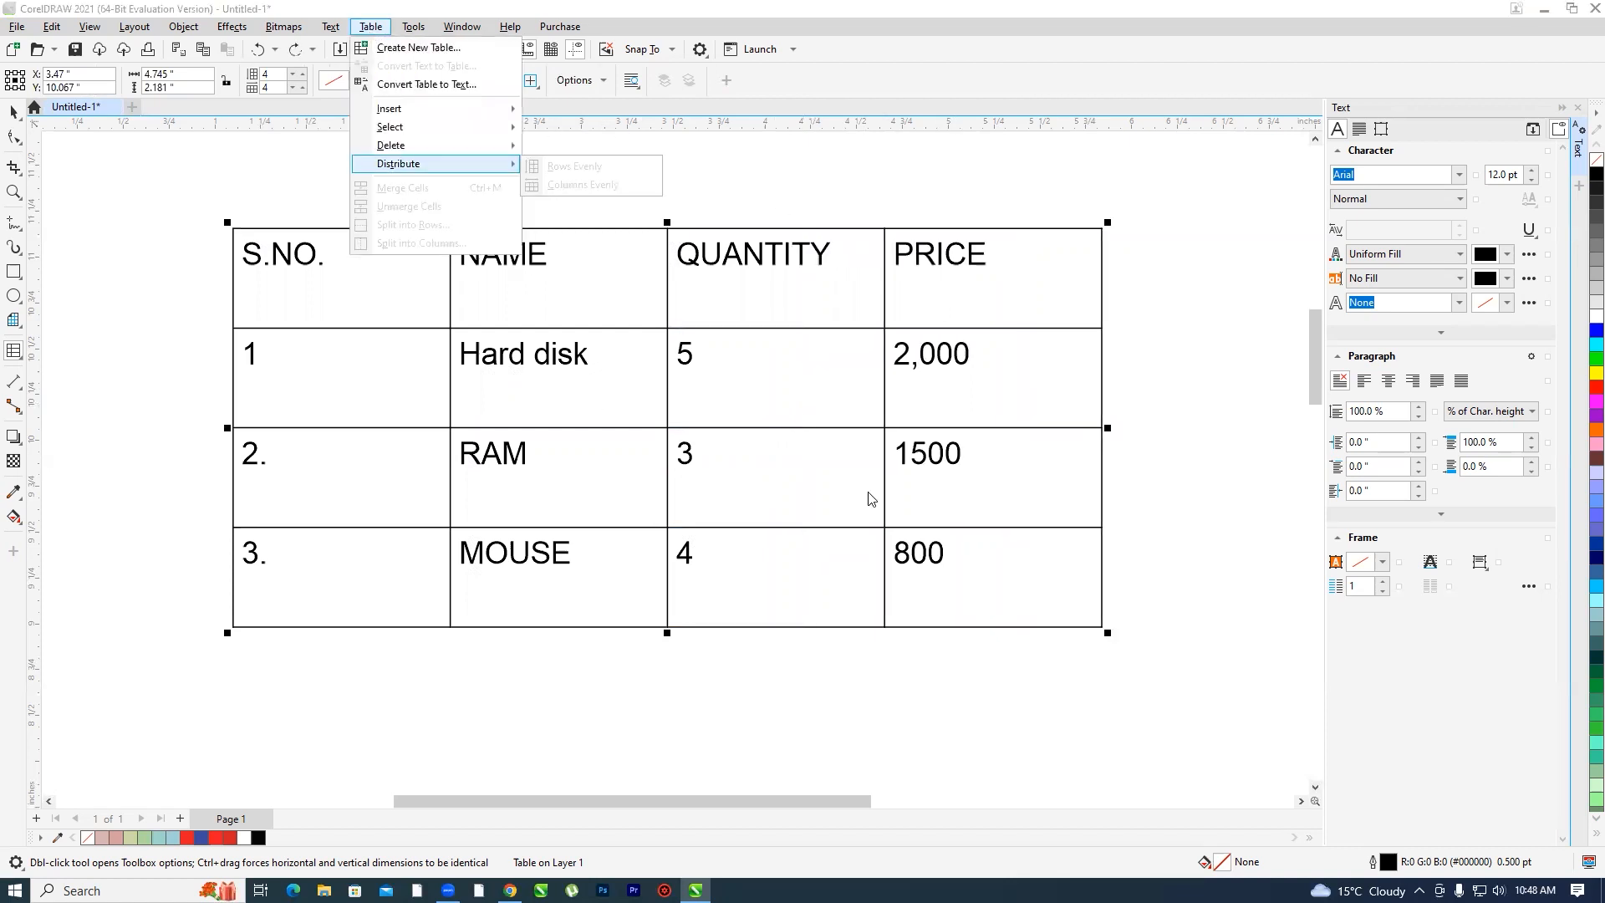
click(833, 432)
click(800, 464)
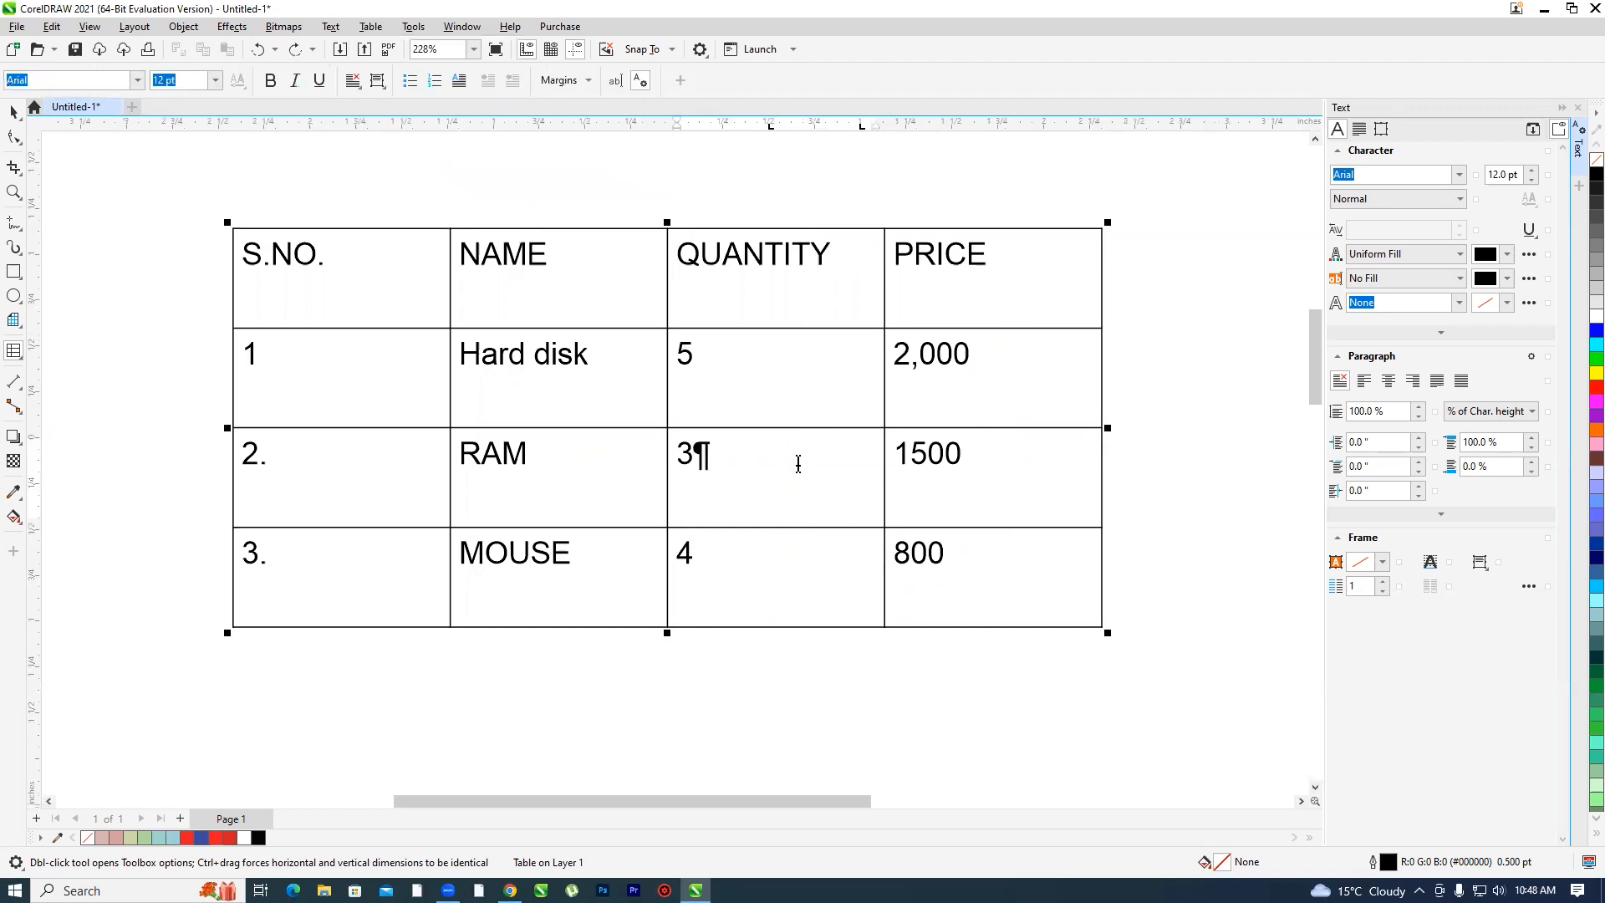
click(761, 405)
click(792, 458)
click(812, 426)
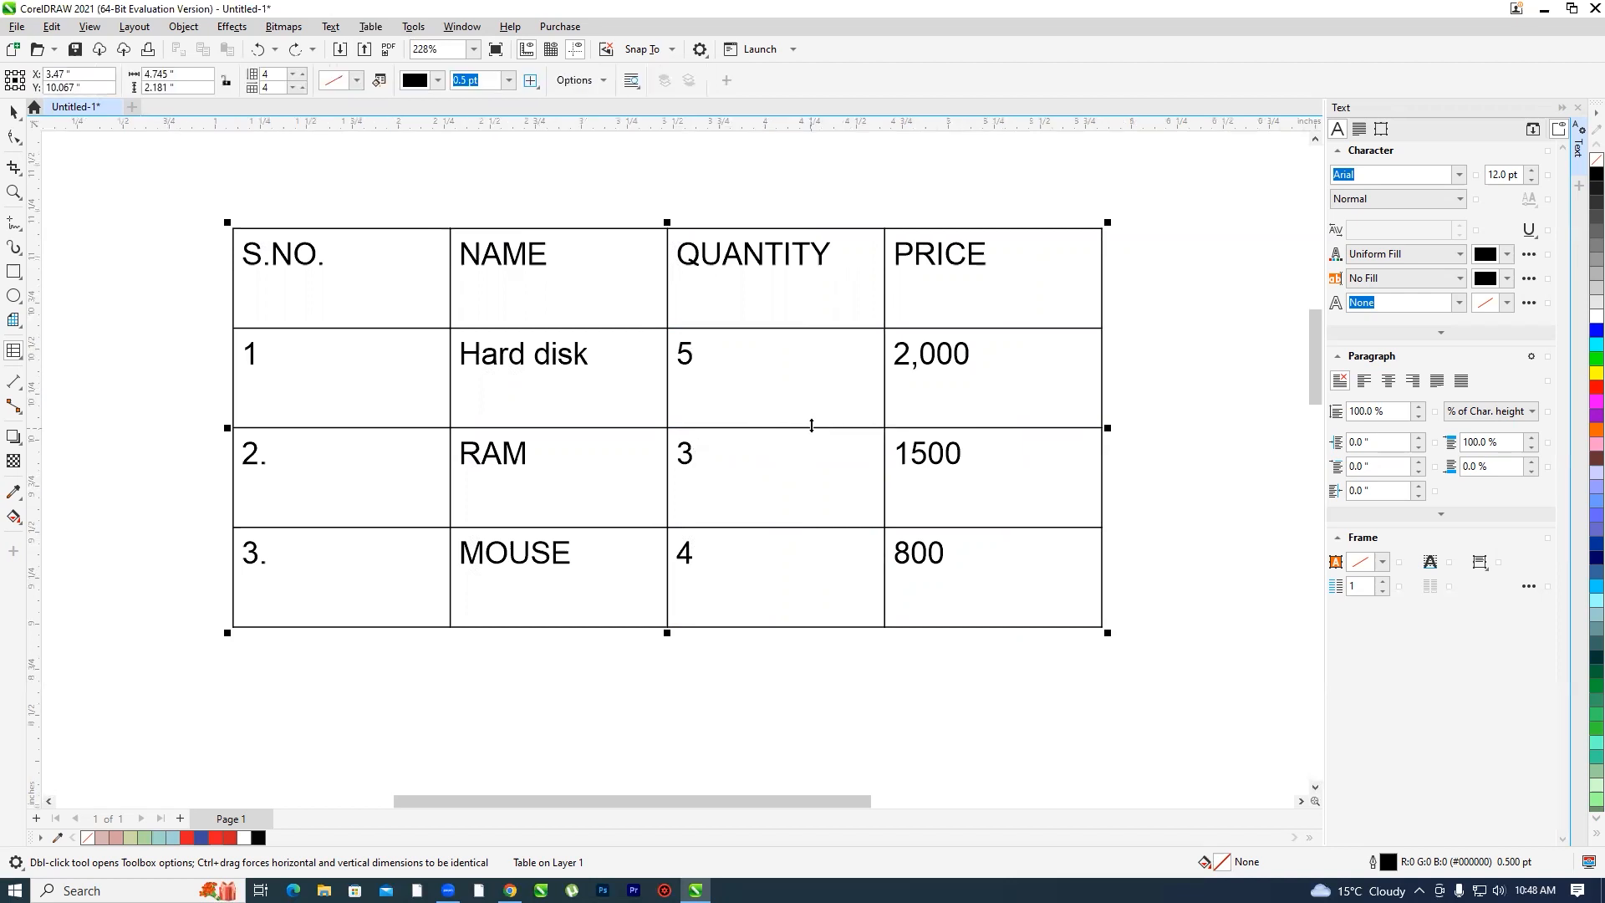
click(829, 454)
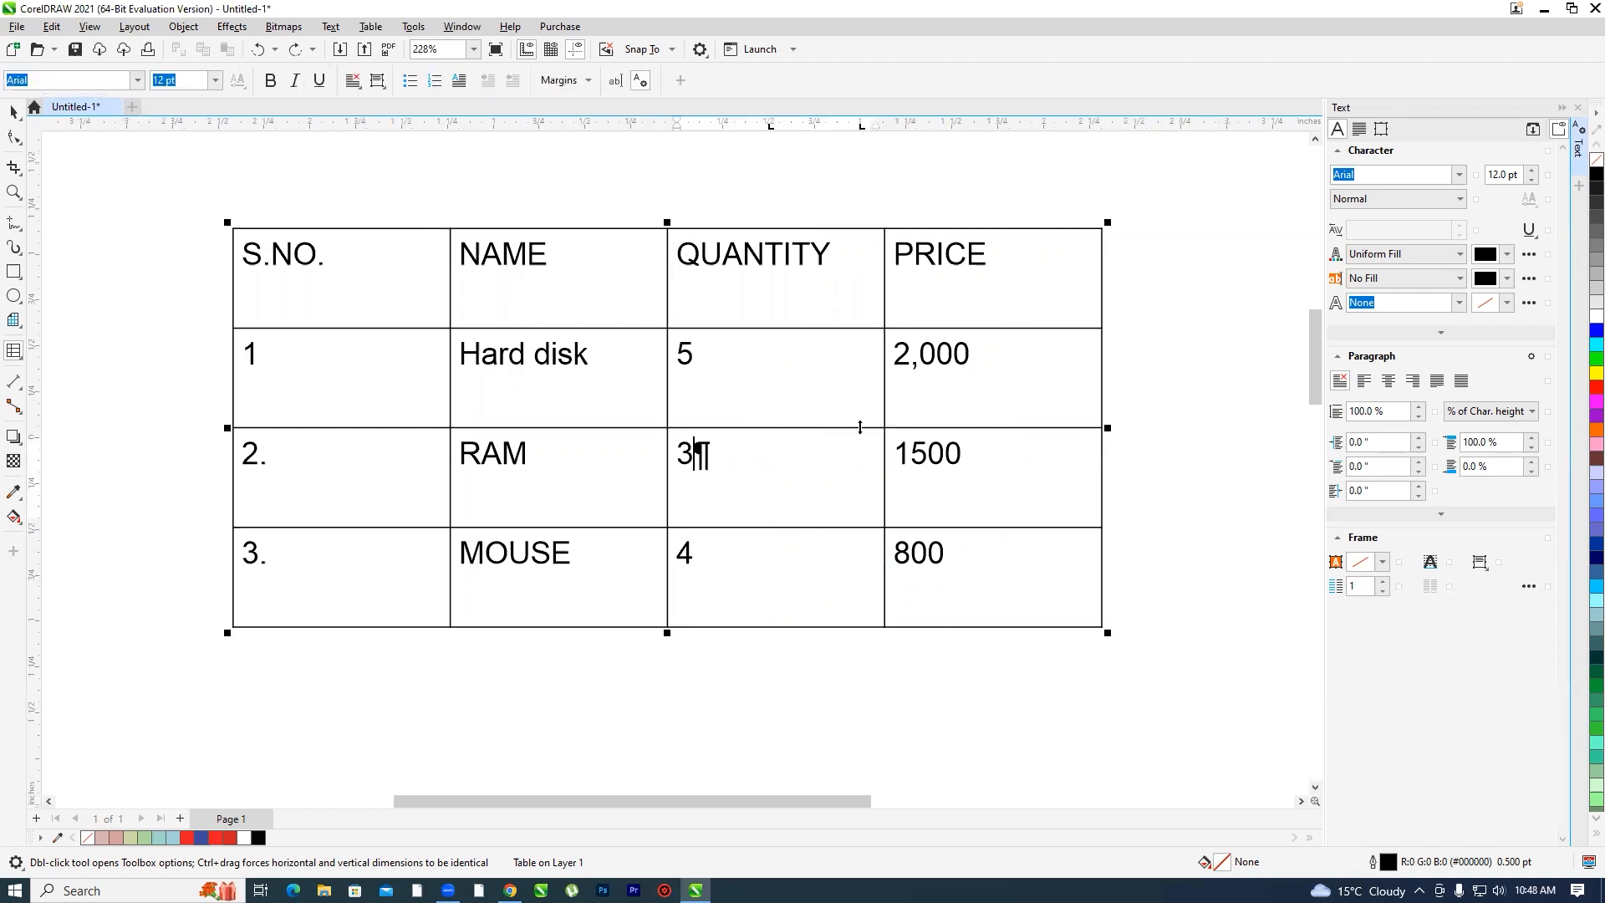
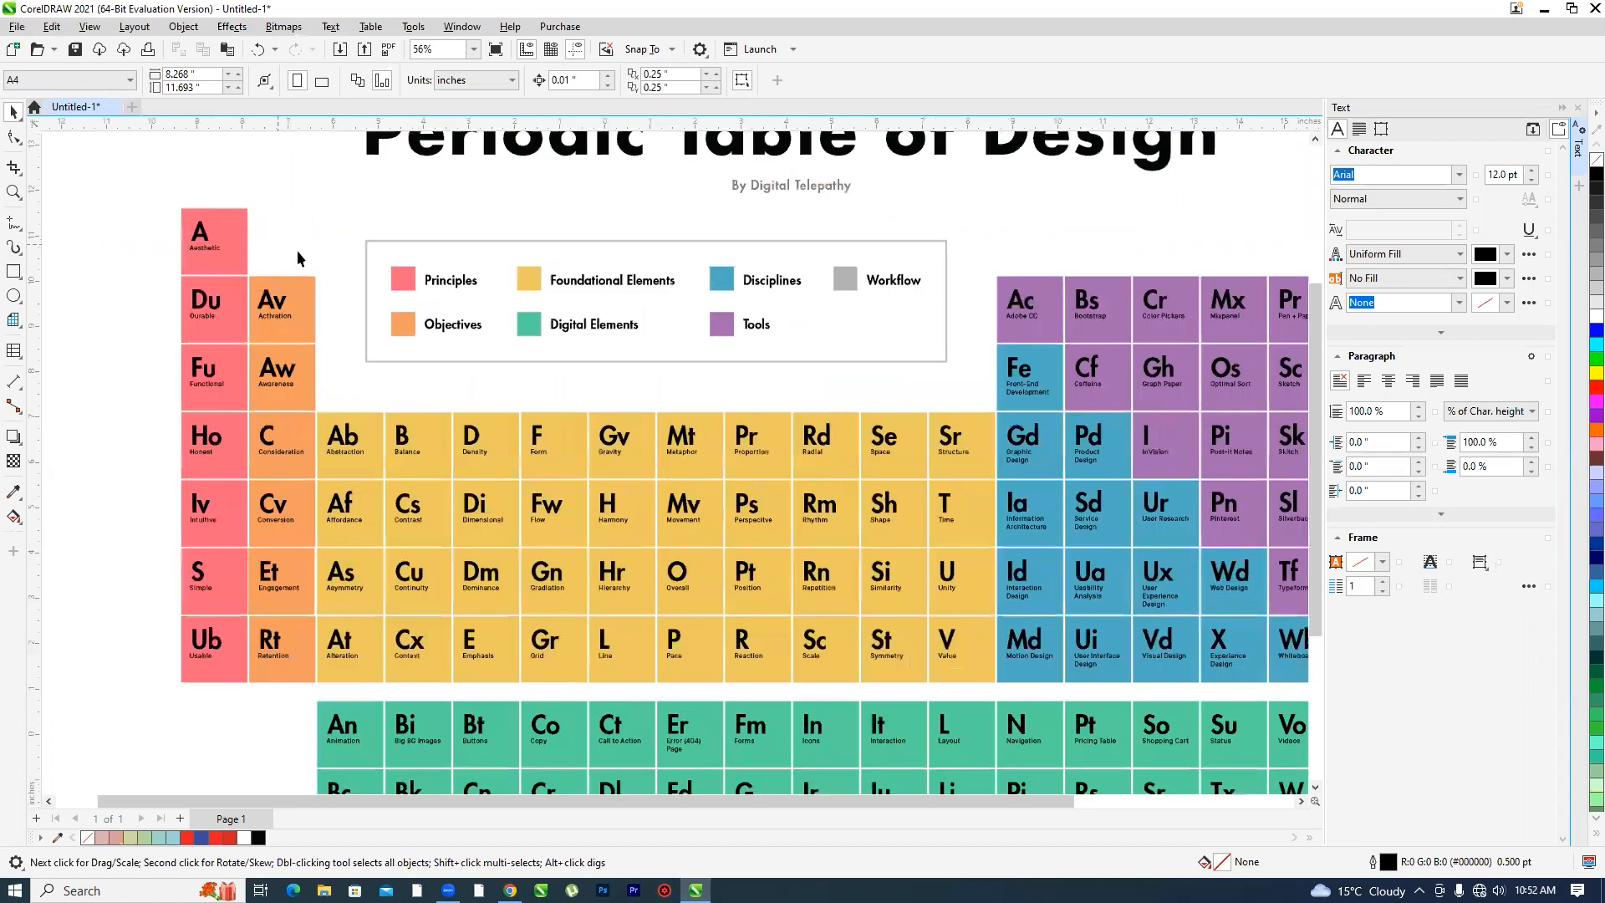
- Examine the Periodic Table of Design picture, including its rows, columns, colour groups and empty areas
scroll(602, 314, down, 1)
scroll(602, 314, up, 1)
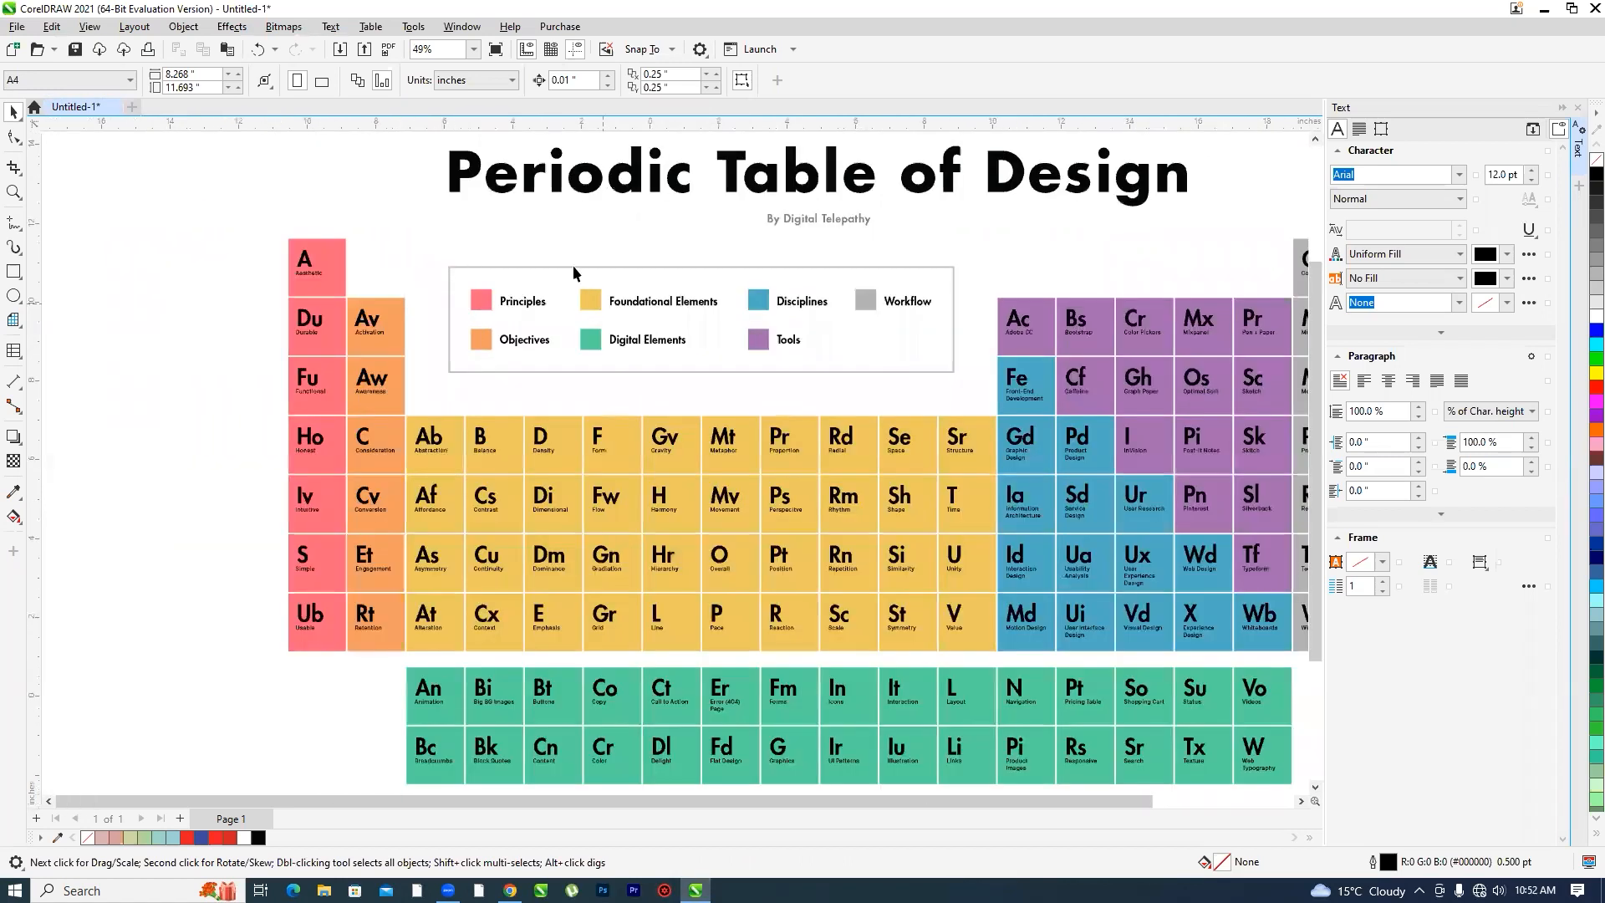
scroll(752, 310, down, 1)
scroll(645, 263, down, 1)
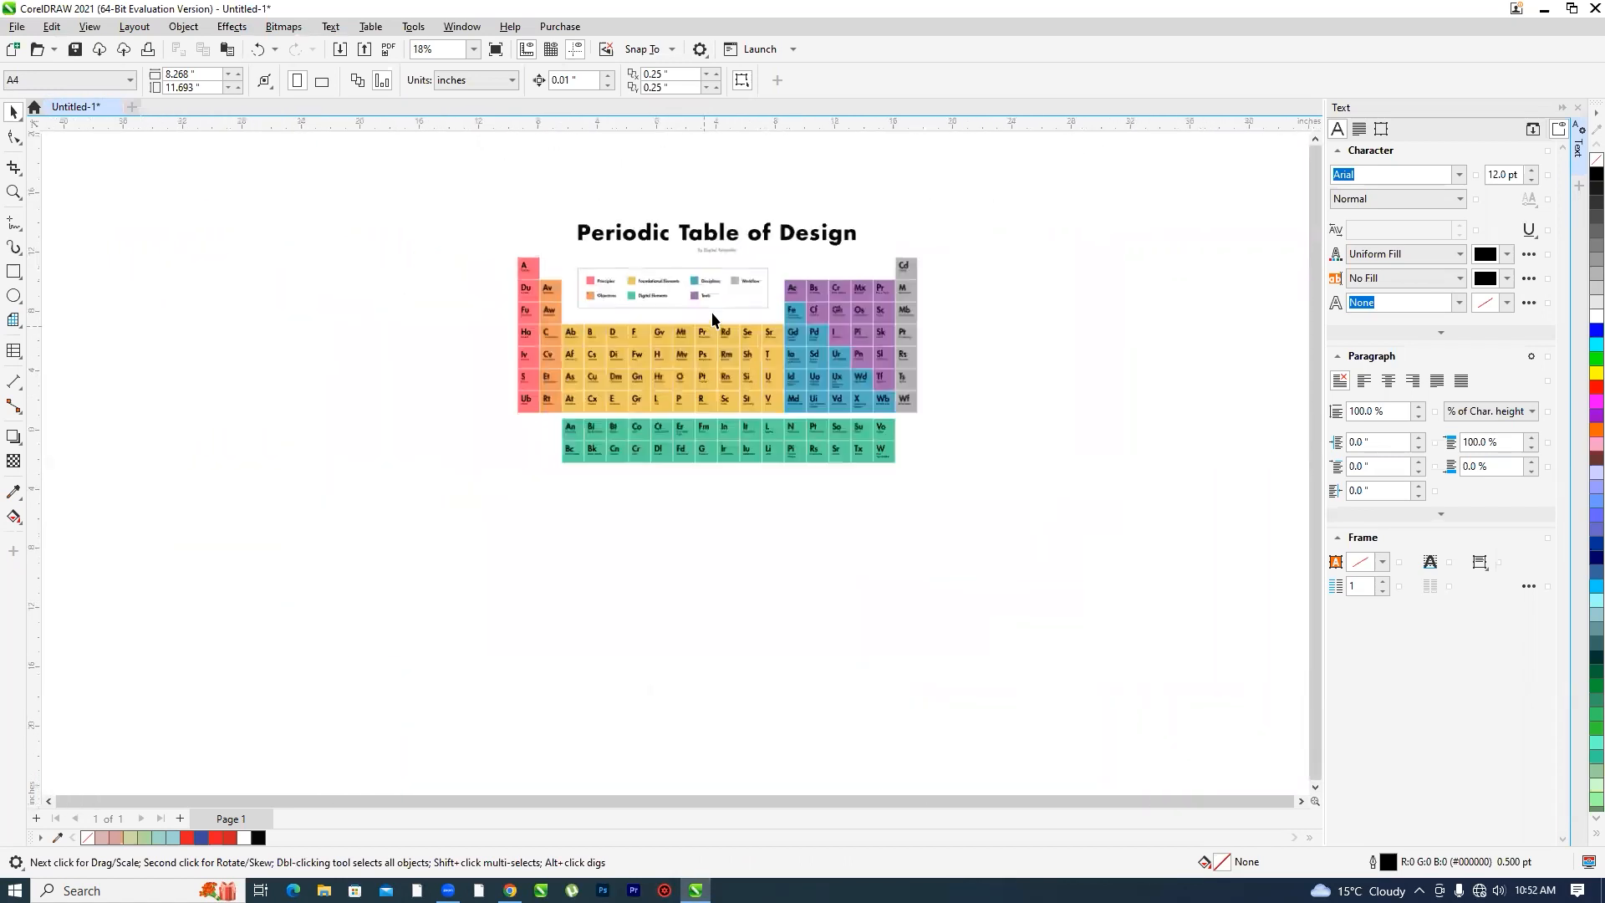
scroll(695, 302, up, 1)
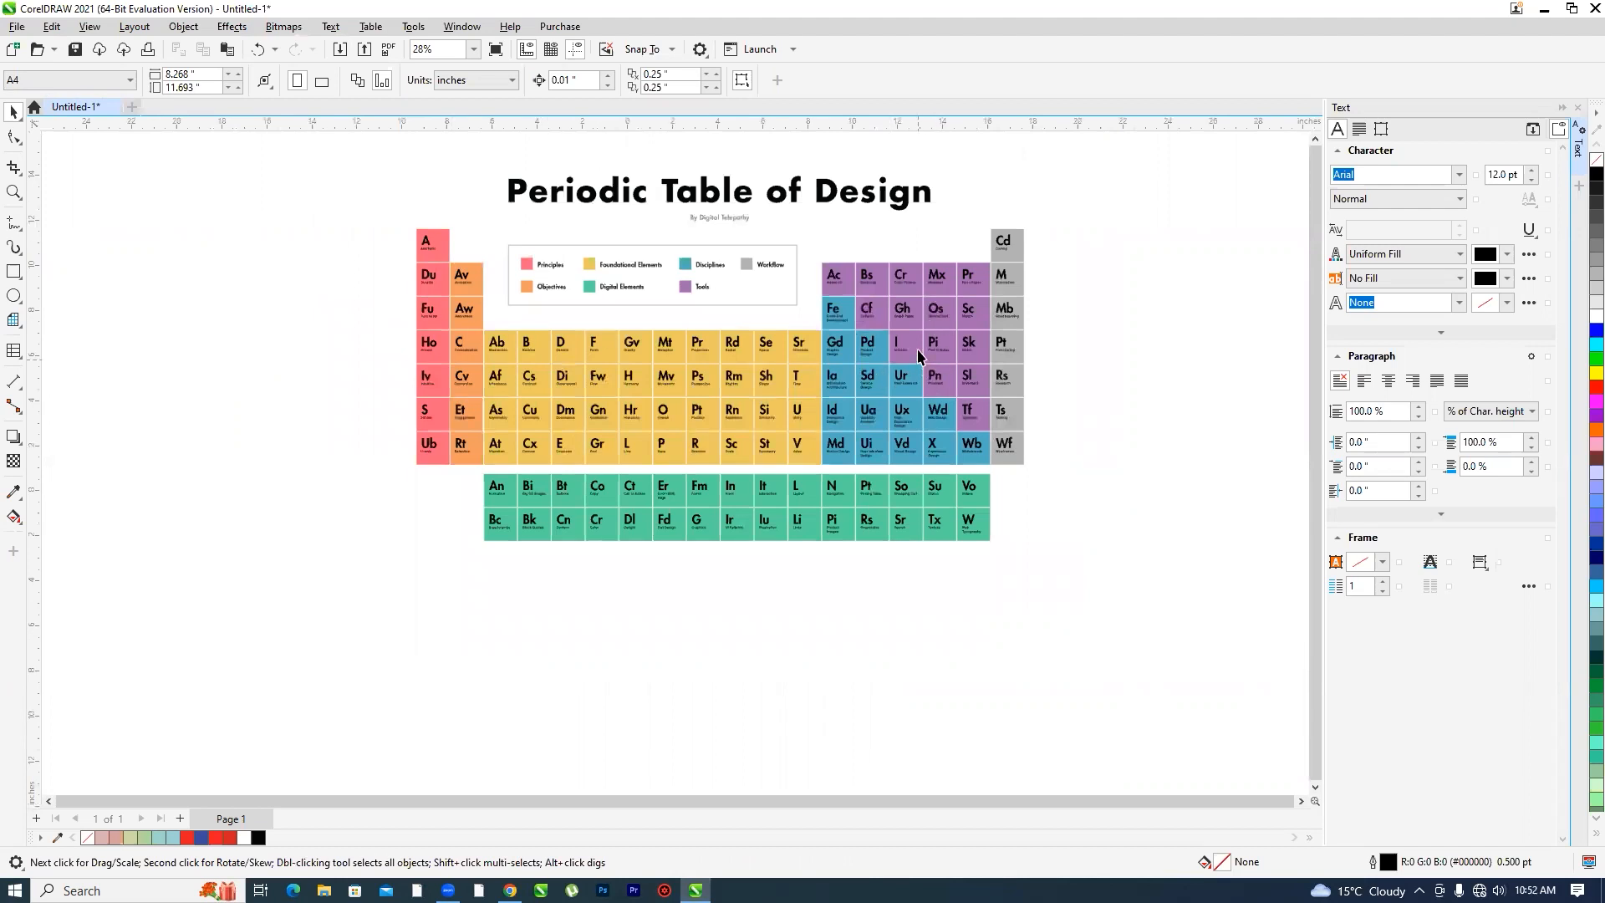
scroll(920, 311, up, 1)
scroll(819, 284, down, 1)
scroll(742, 259, up, 1)
scroll(736, 261, up, 2)
scroll(330, 326, down, 1)
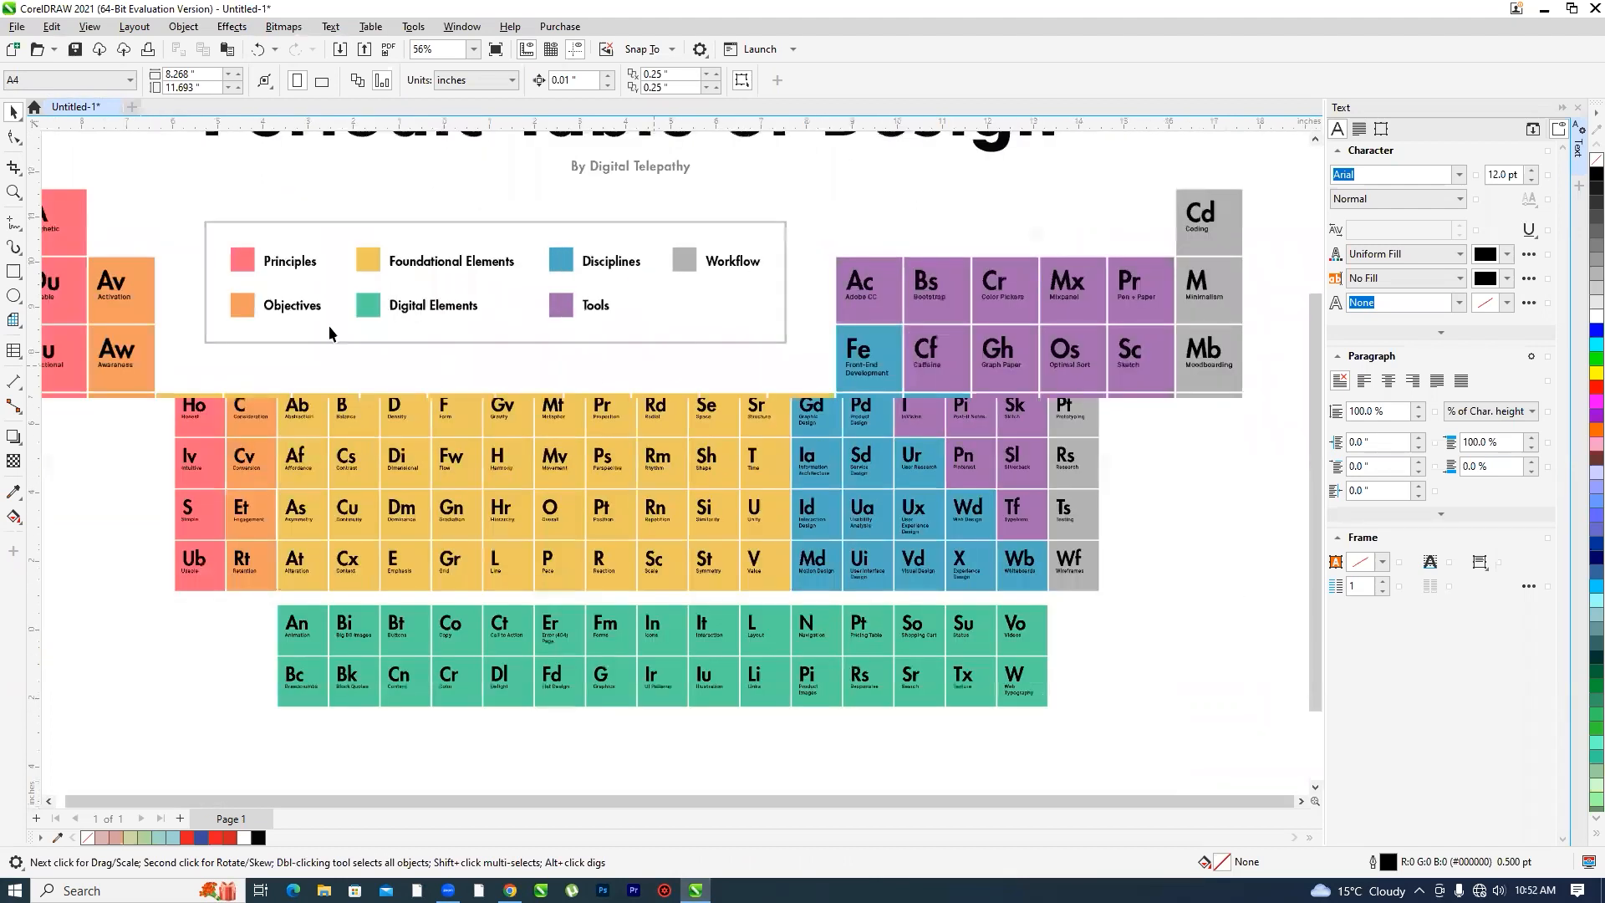
scroll(283, 249, up, 1)
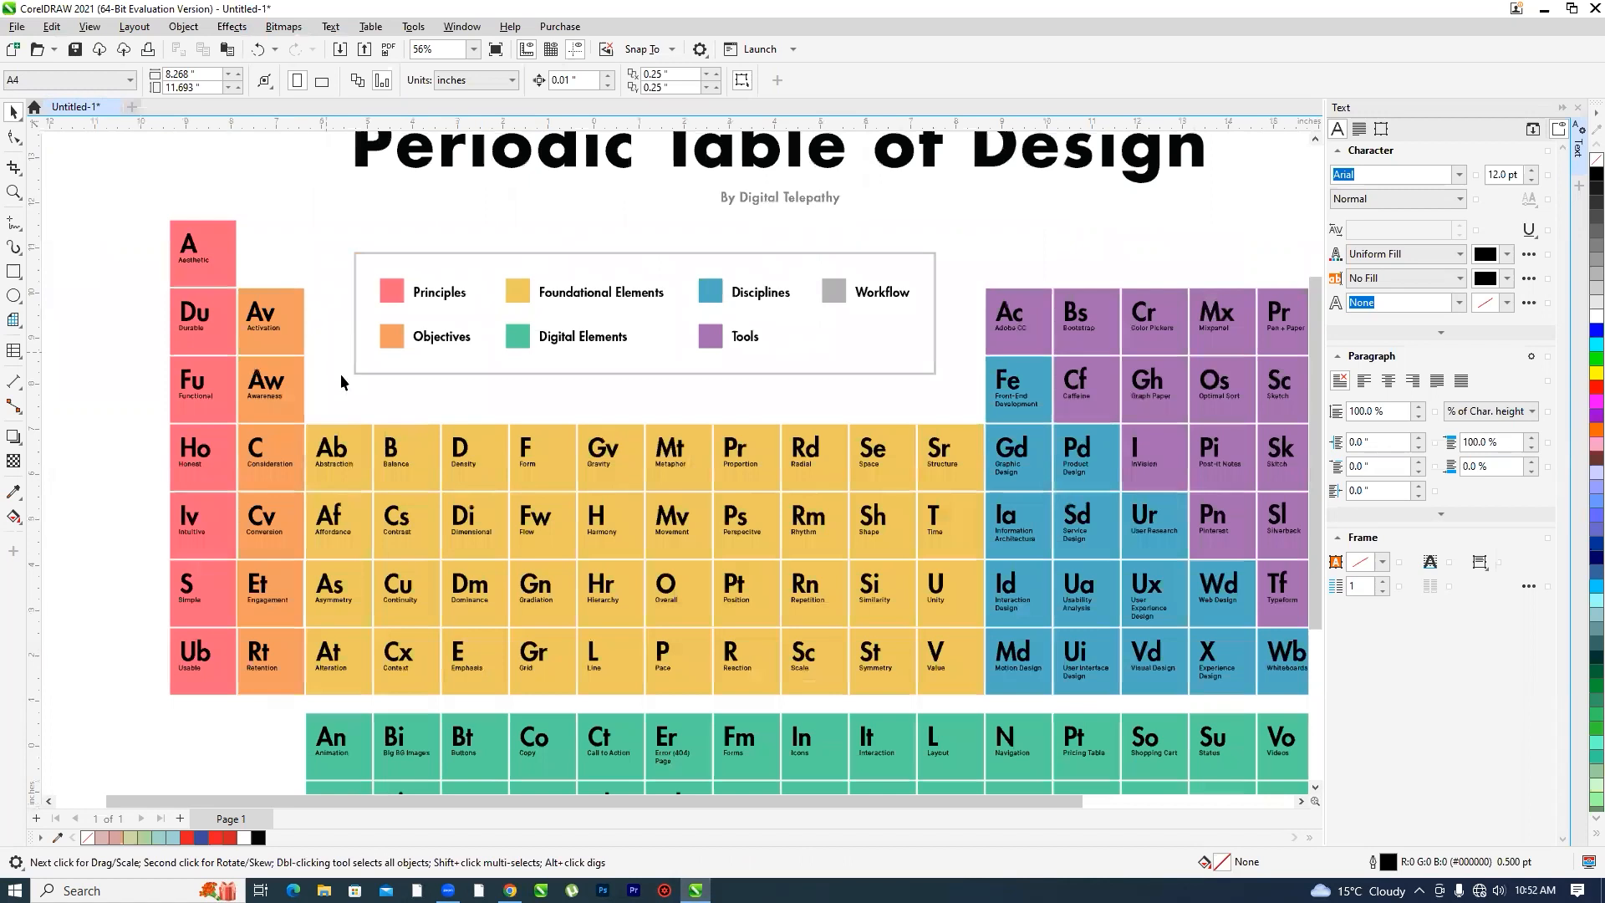
scroll(995, 252, down, 2)
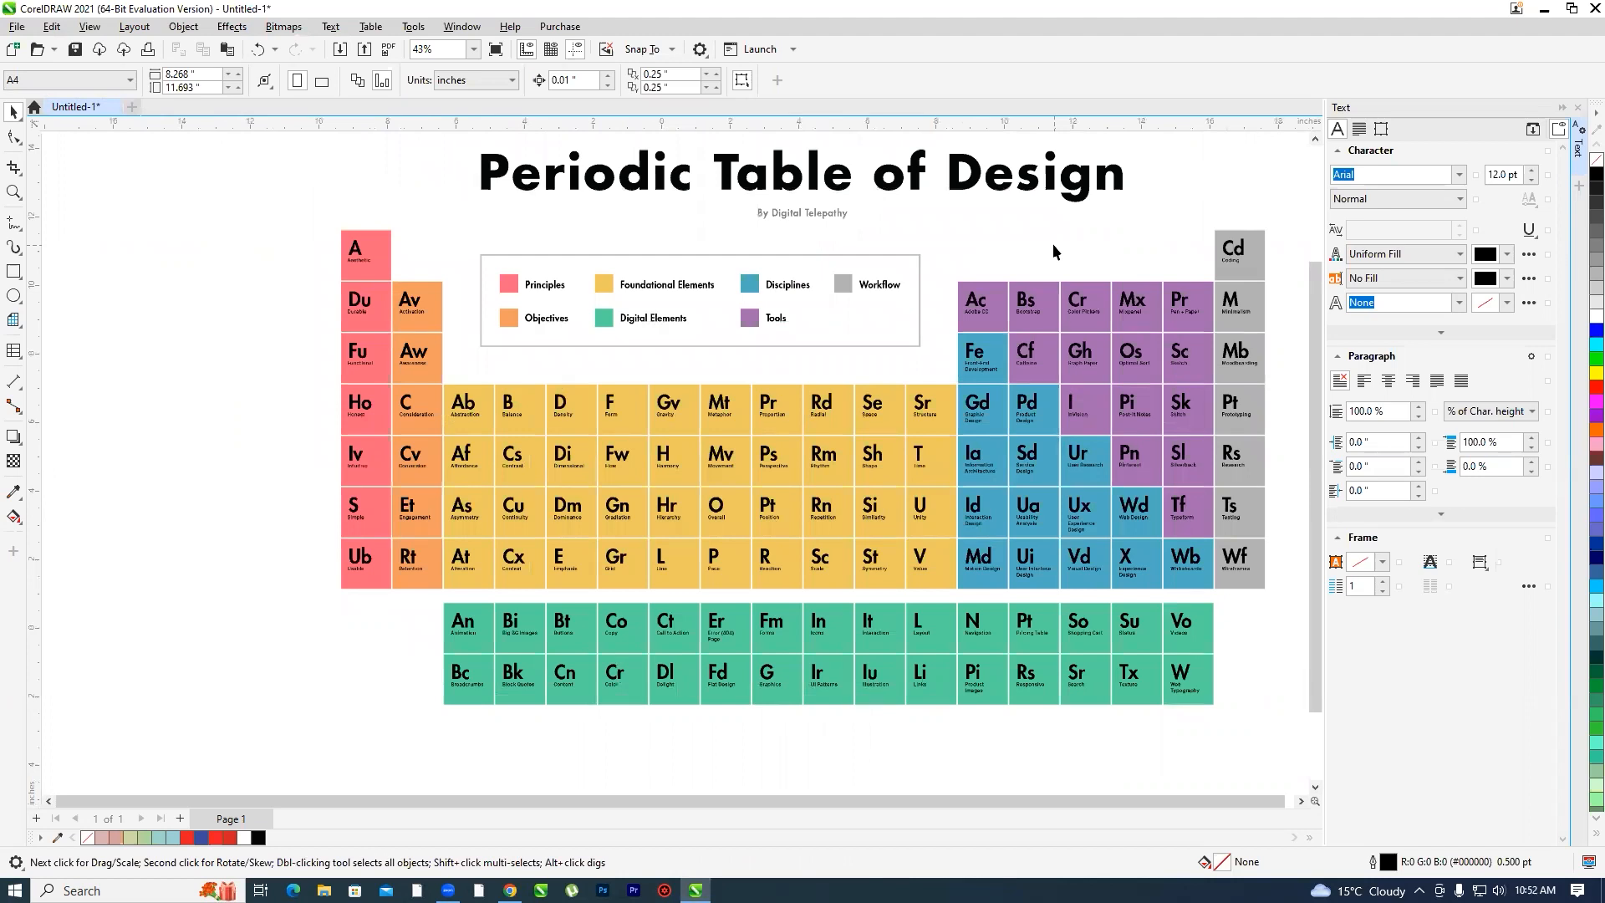
- Move the Periodic Table of Design picture left so that it sits beside the page's right edge
click(611, 502)
scroll(548, 343, down, 3)
drag(815, 397, 653, 402)
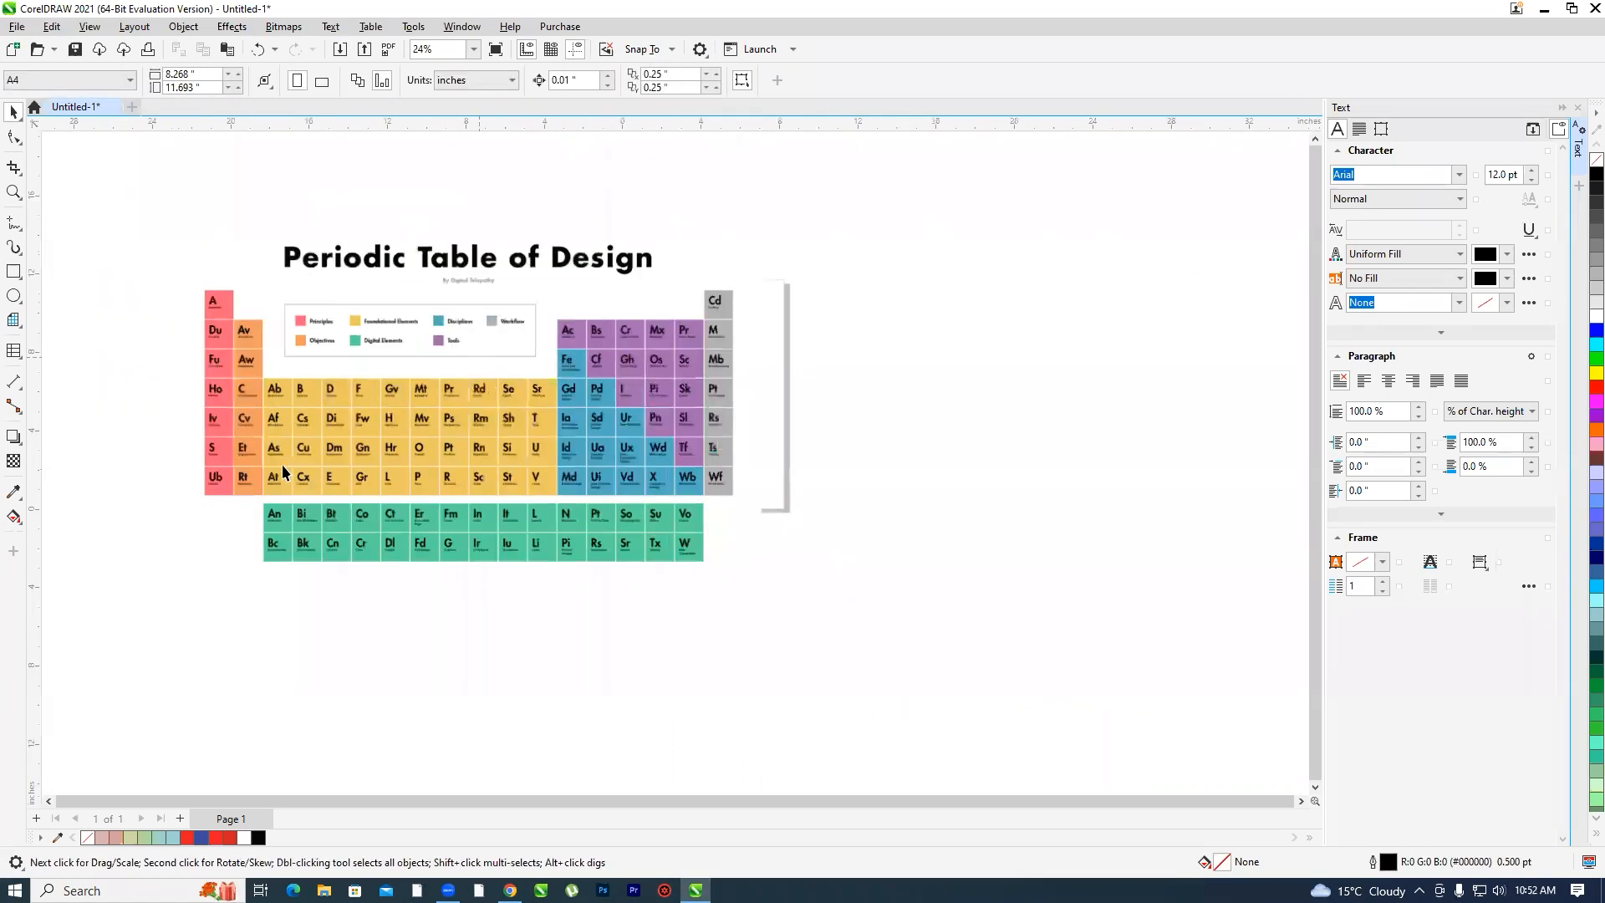
scroll(485, 360, up, 1)
scroll(535, 368, down, 2)
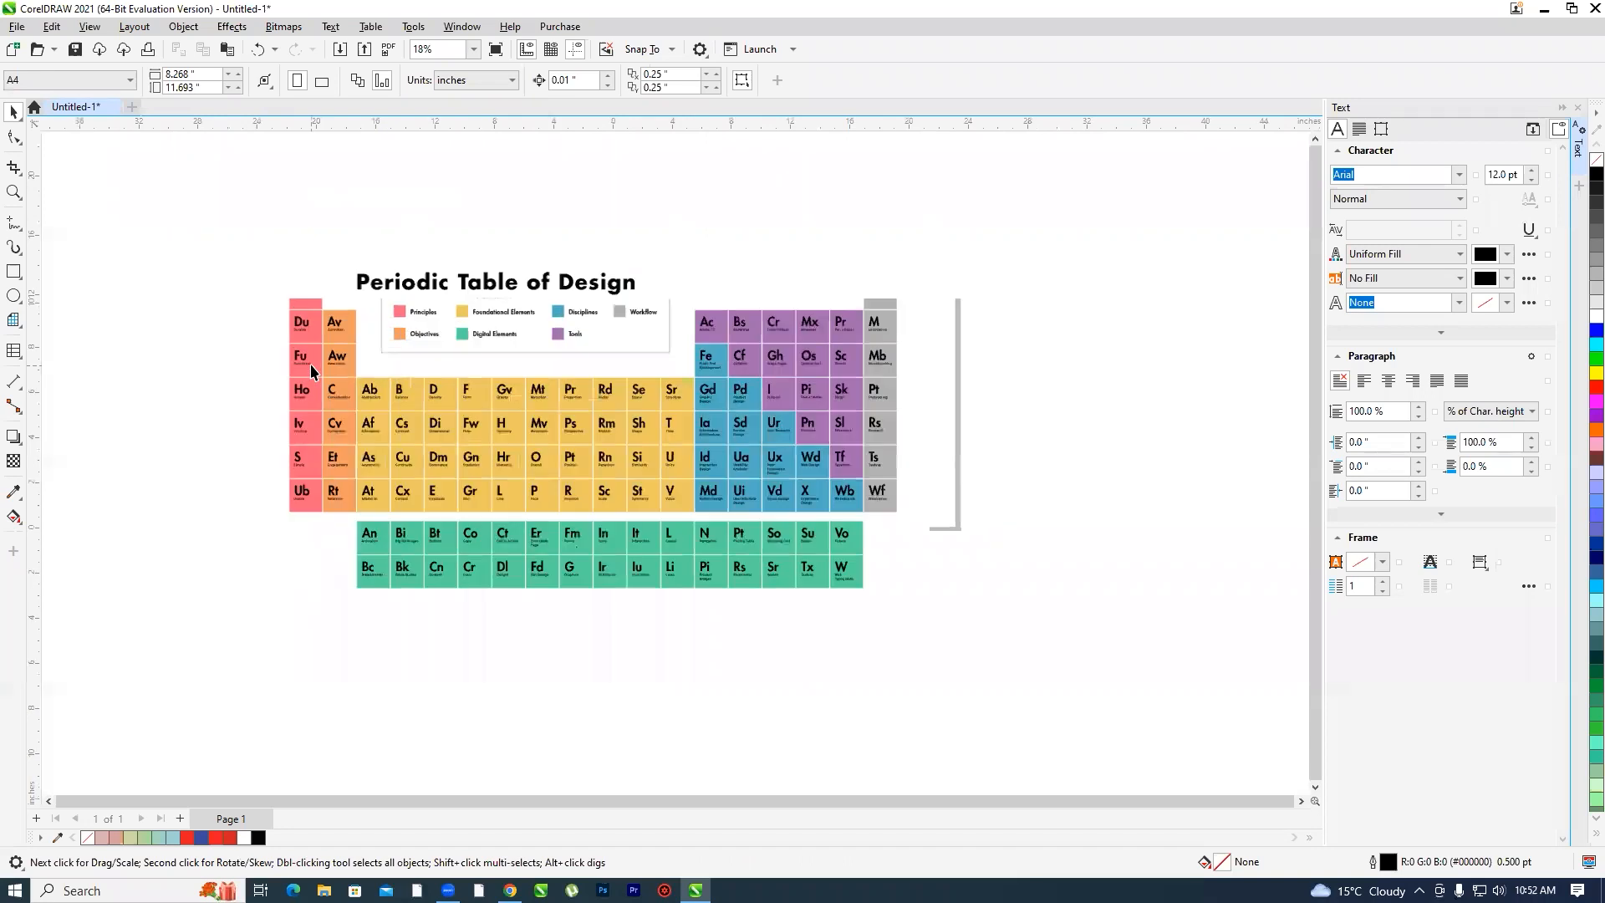
scroll(311, 371, up, 1)
scroll(288, 356, up, 3)
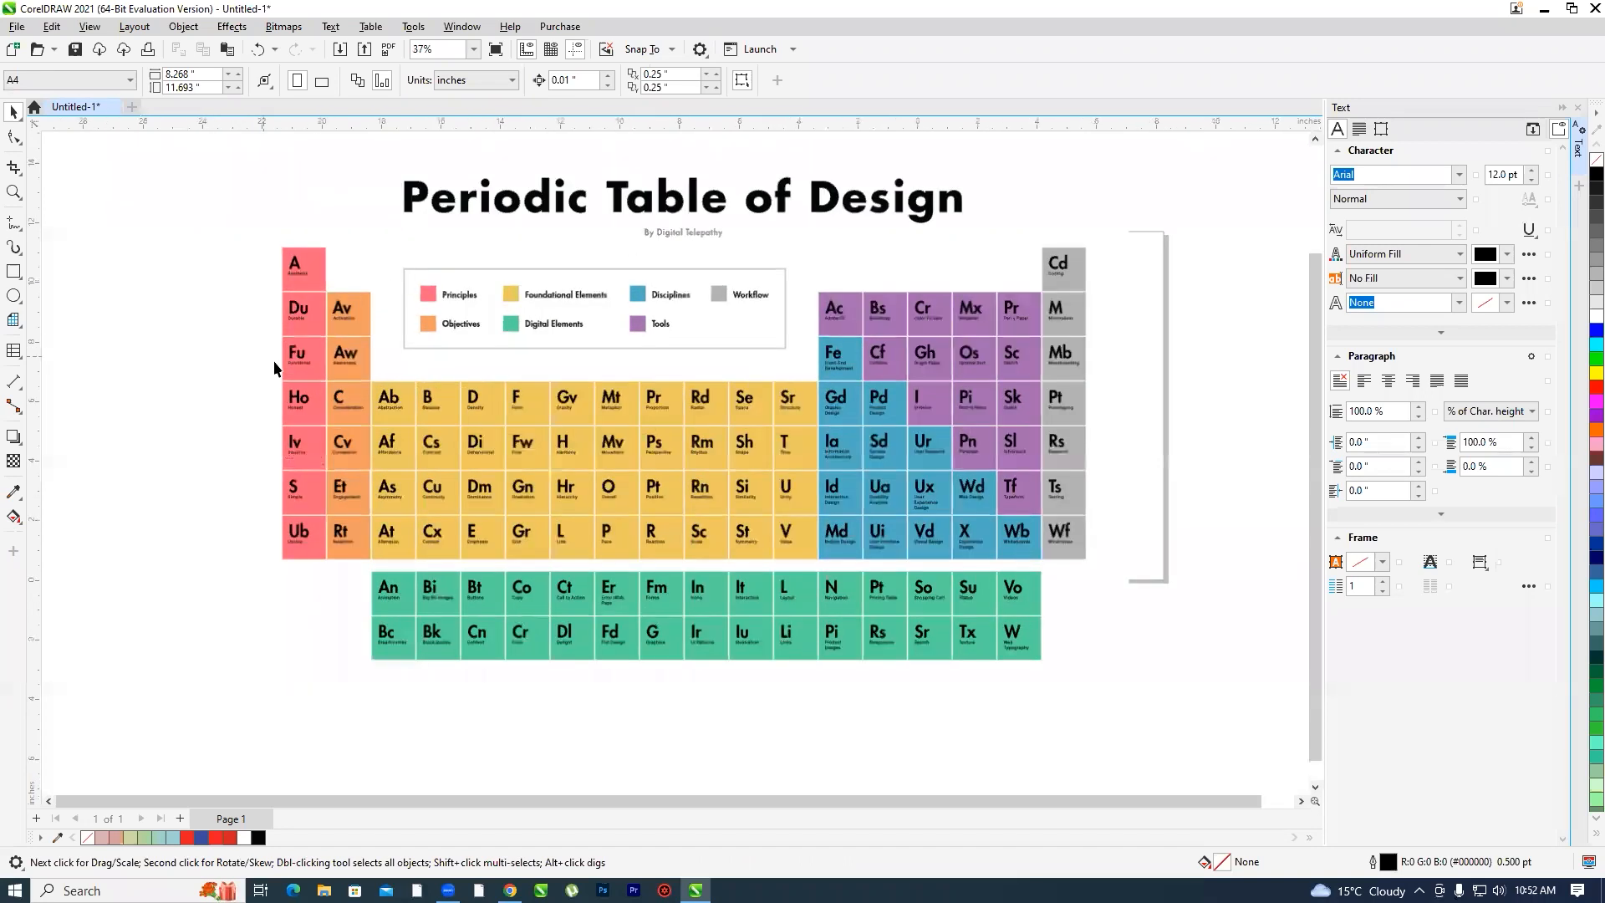
scroll(37, 402, down, 2)
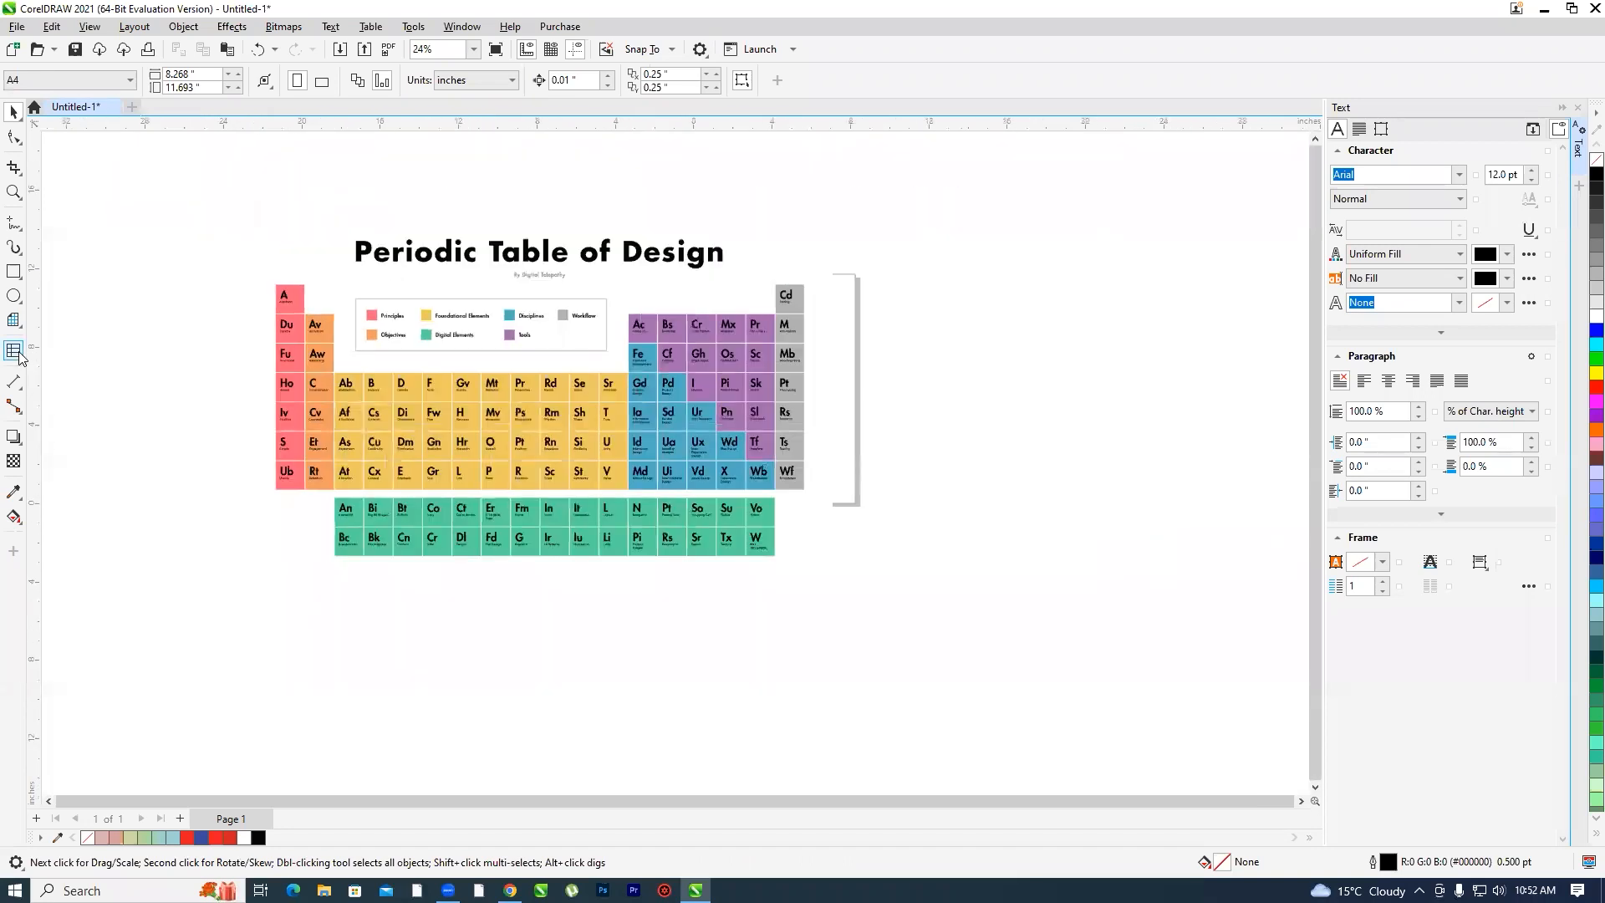
- Create a new table with 10 rows and 18 columns, 6.0 inches high and 7.0 inches wide
click(13, 351)
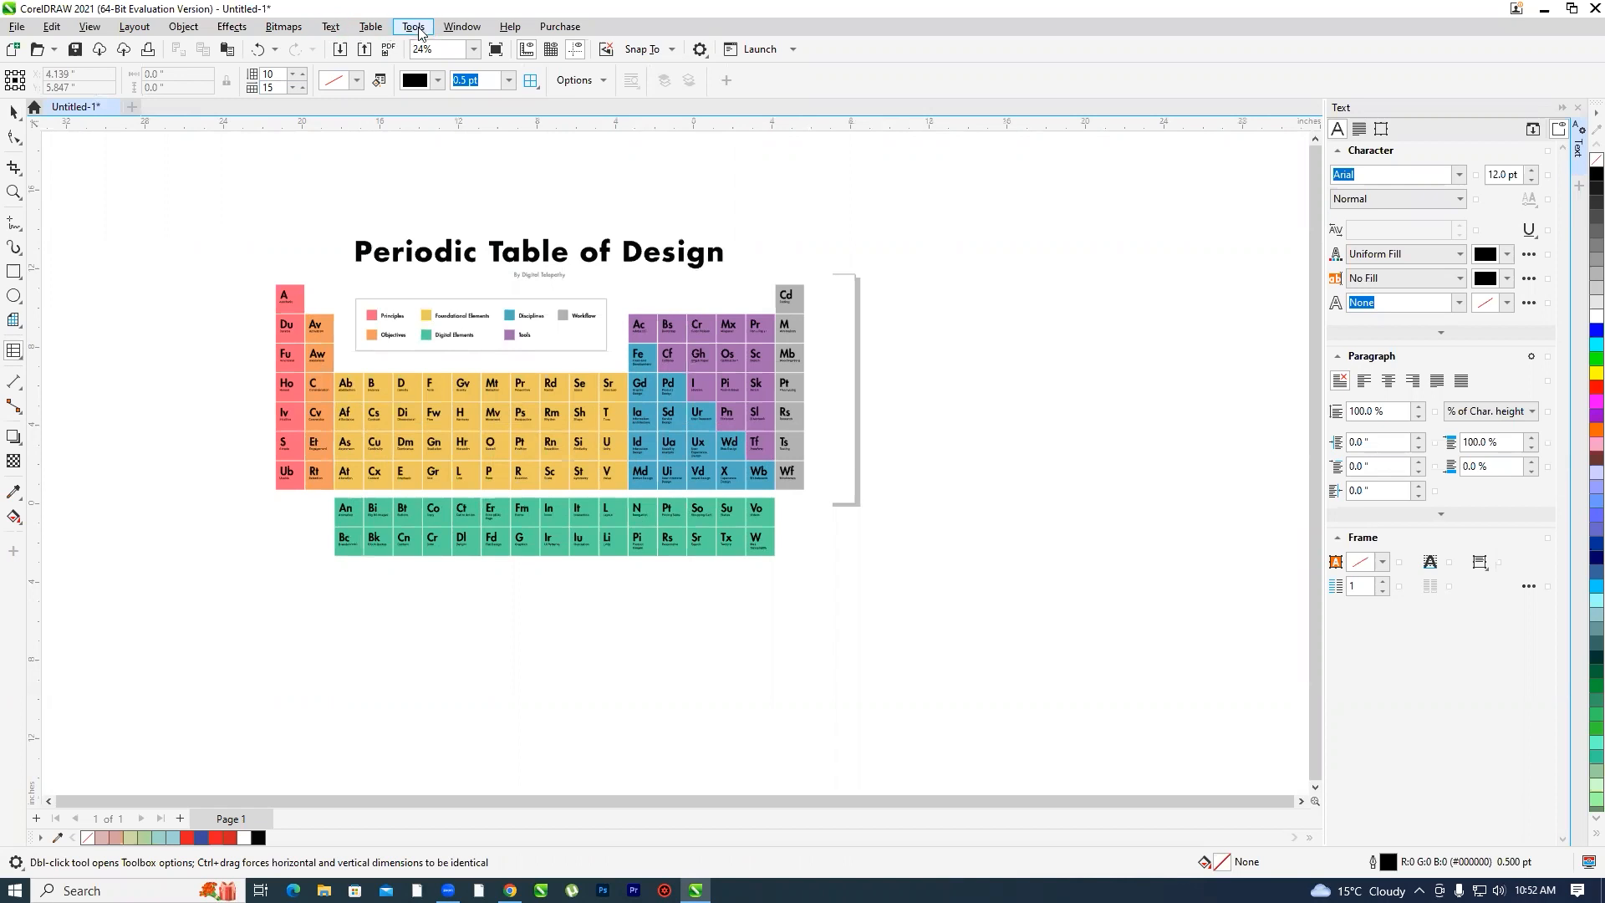
click(378, 28)
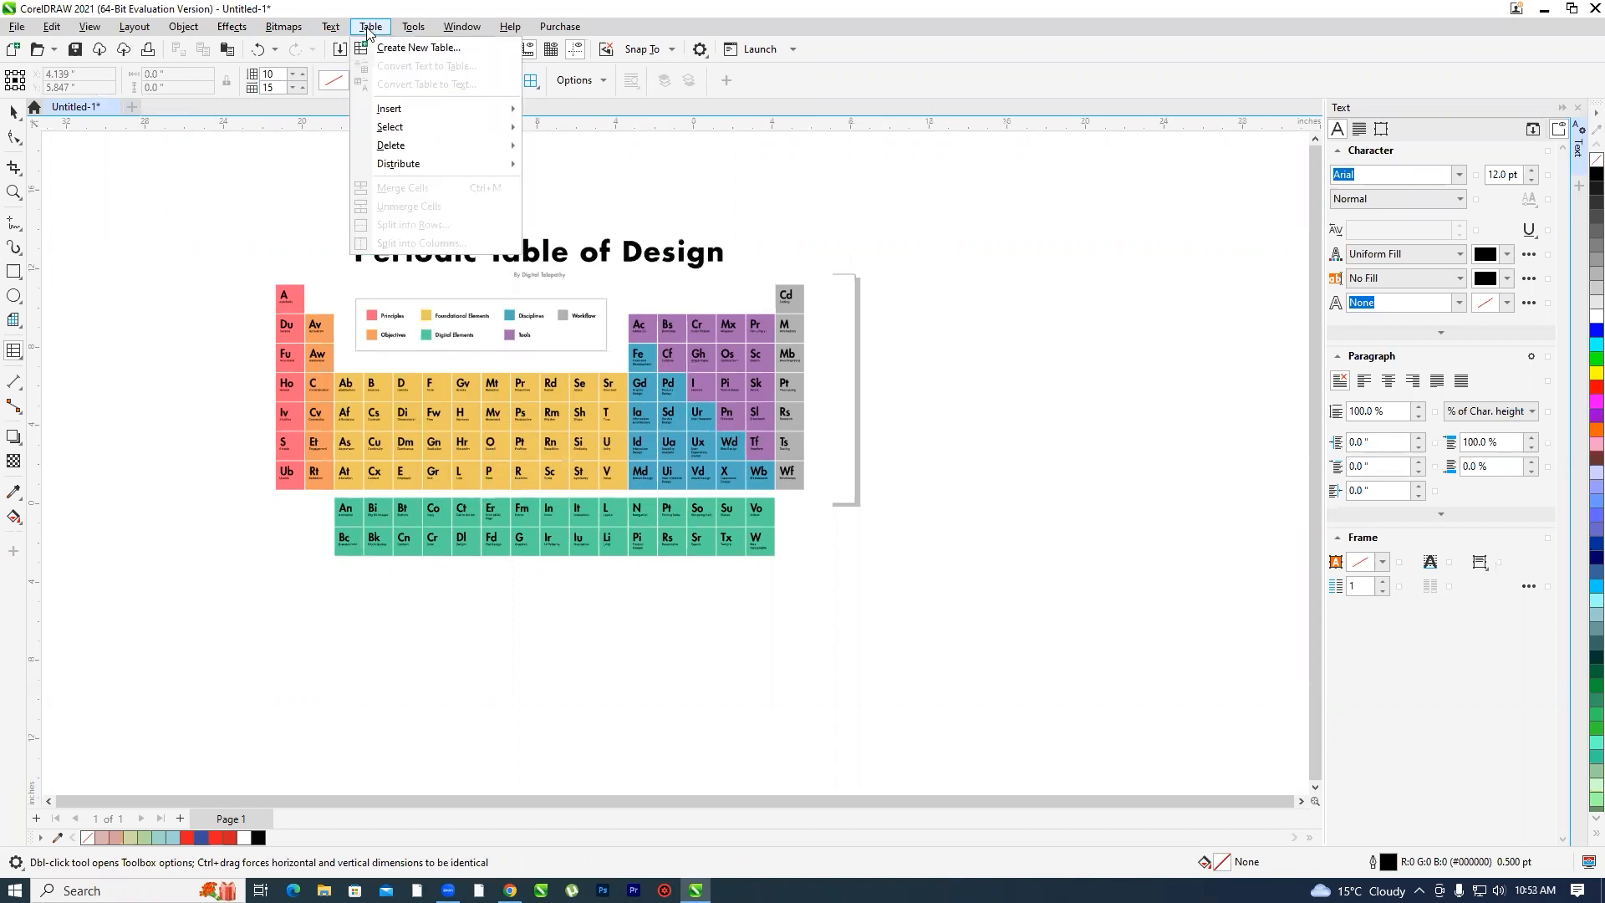
click(407, 50)
drag(792, 374, 1050, 318)
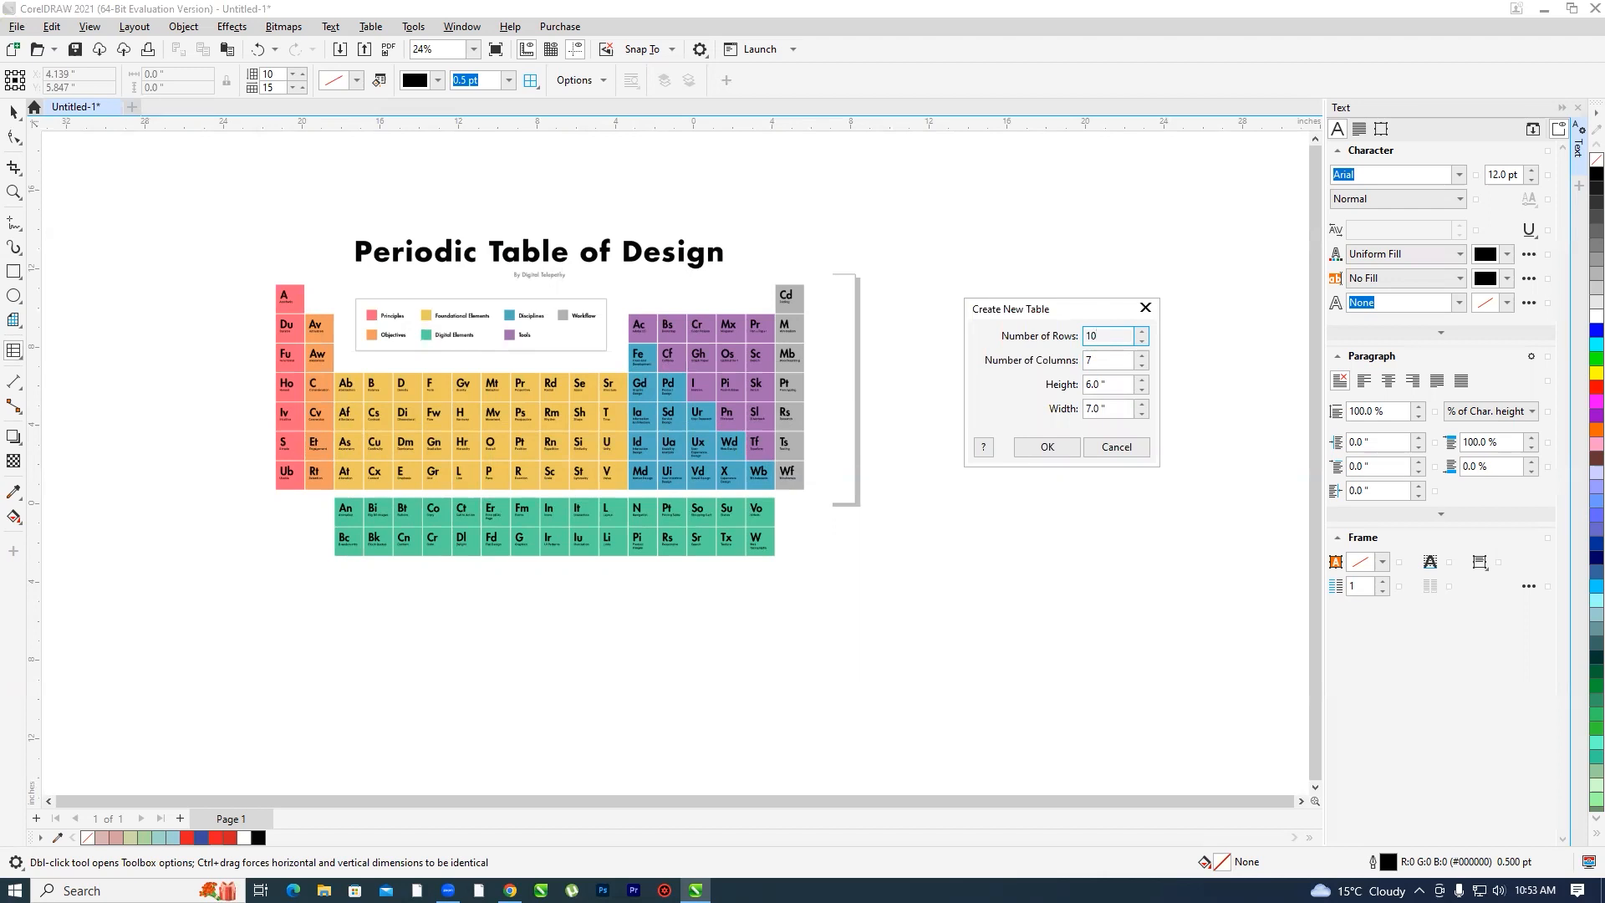
key(Tab)
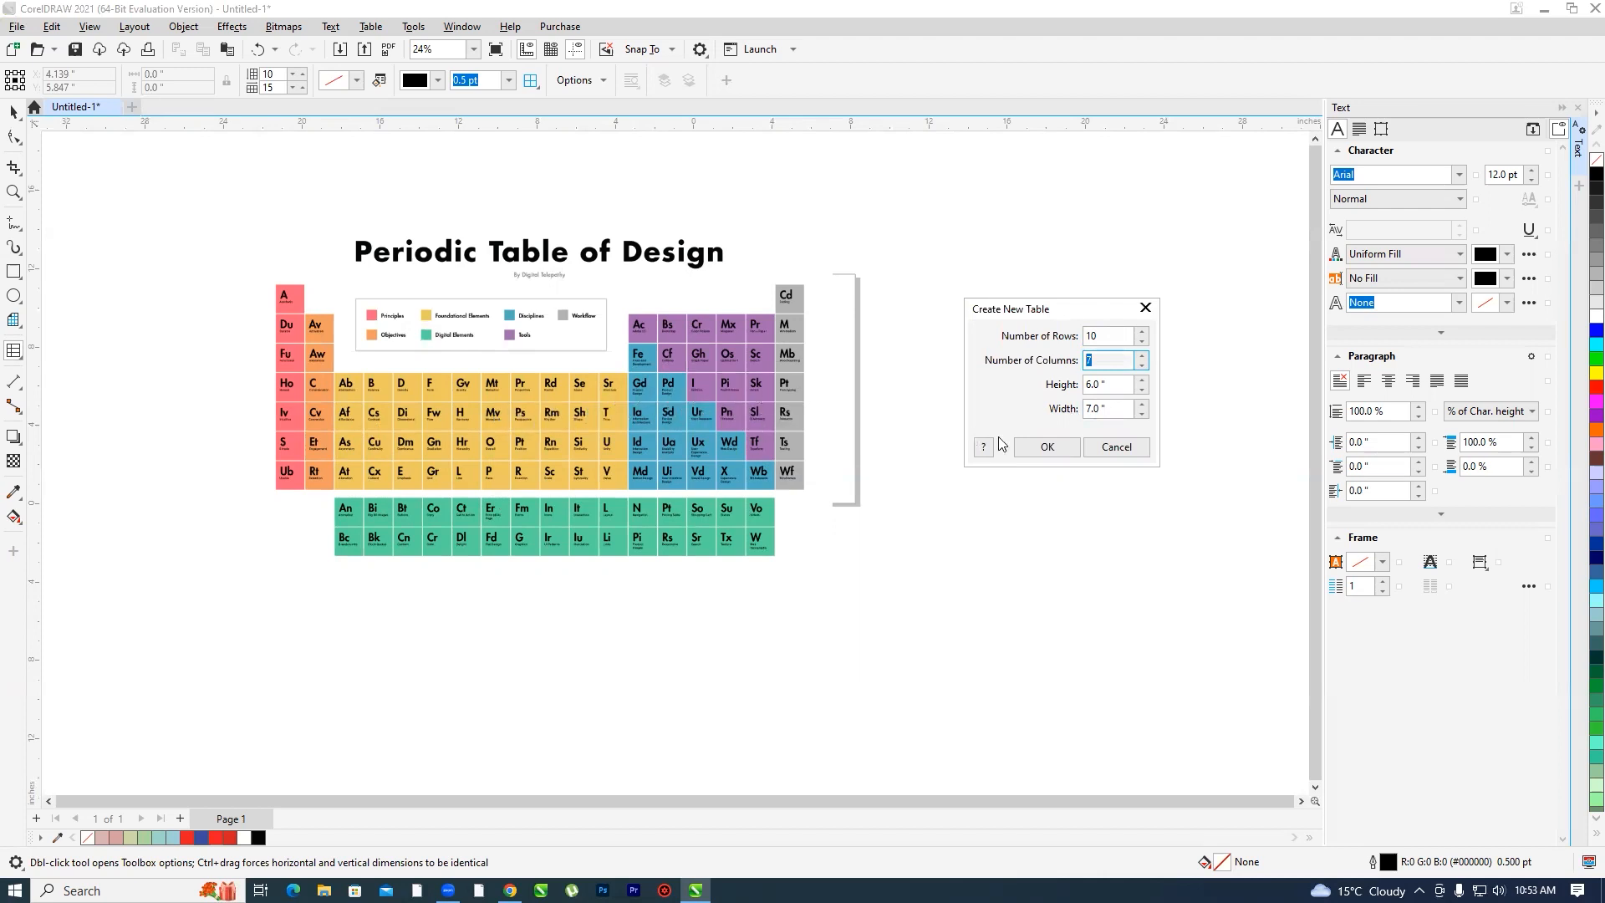
text(1)
click(1048, 449)
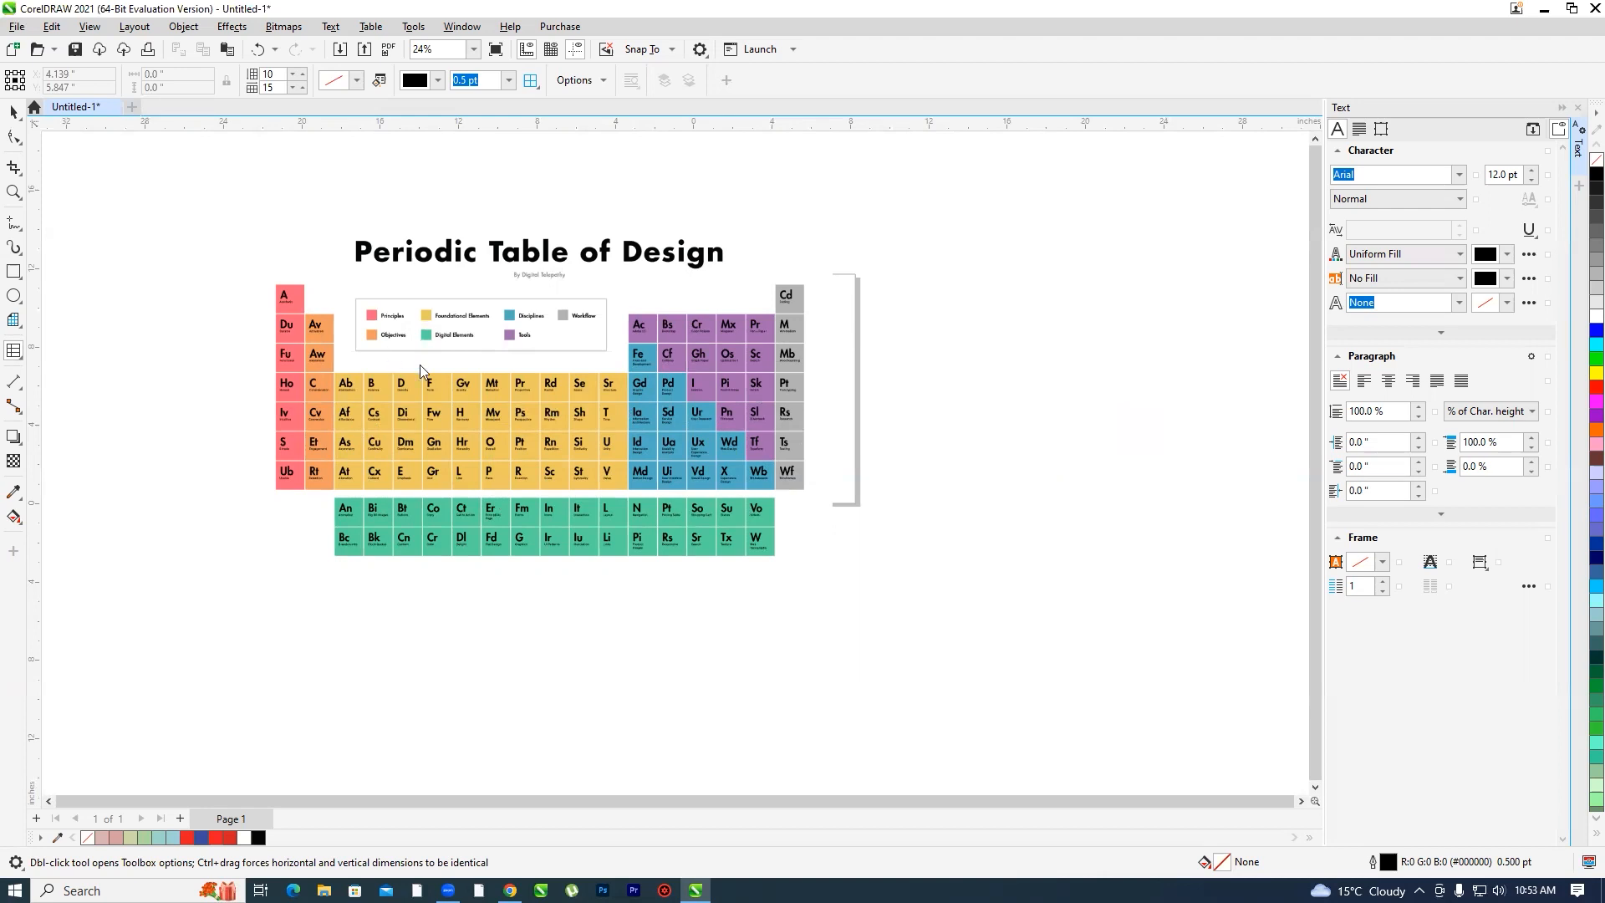
- Place the new table over the picture, with its top-left corner on the corner of the pink A tile
scroll(618, 365, down, 1)
click(8, 115)
mouse_move(726, 398)
mouse_down()
mouse_move(854, 384)
mouse_move(902, 405)
mouse_up()
click(971, 413)
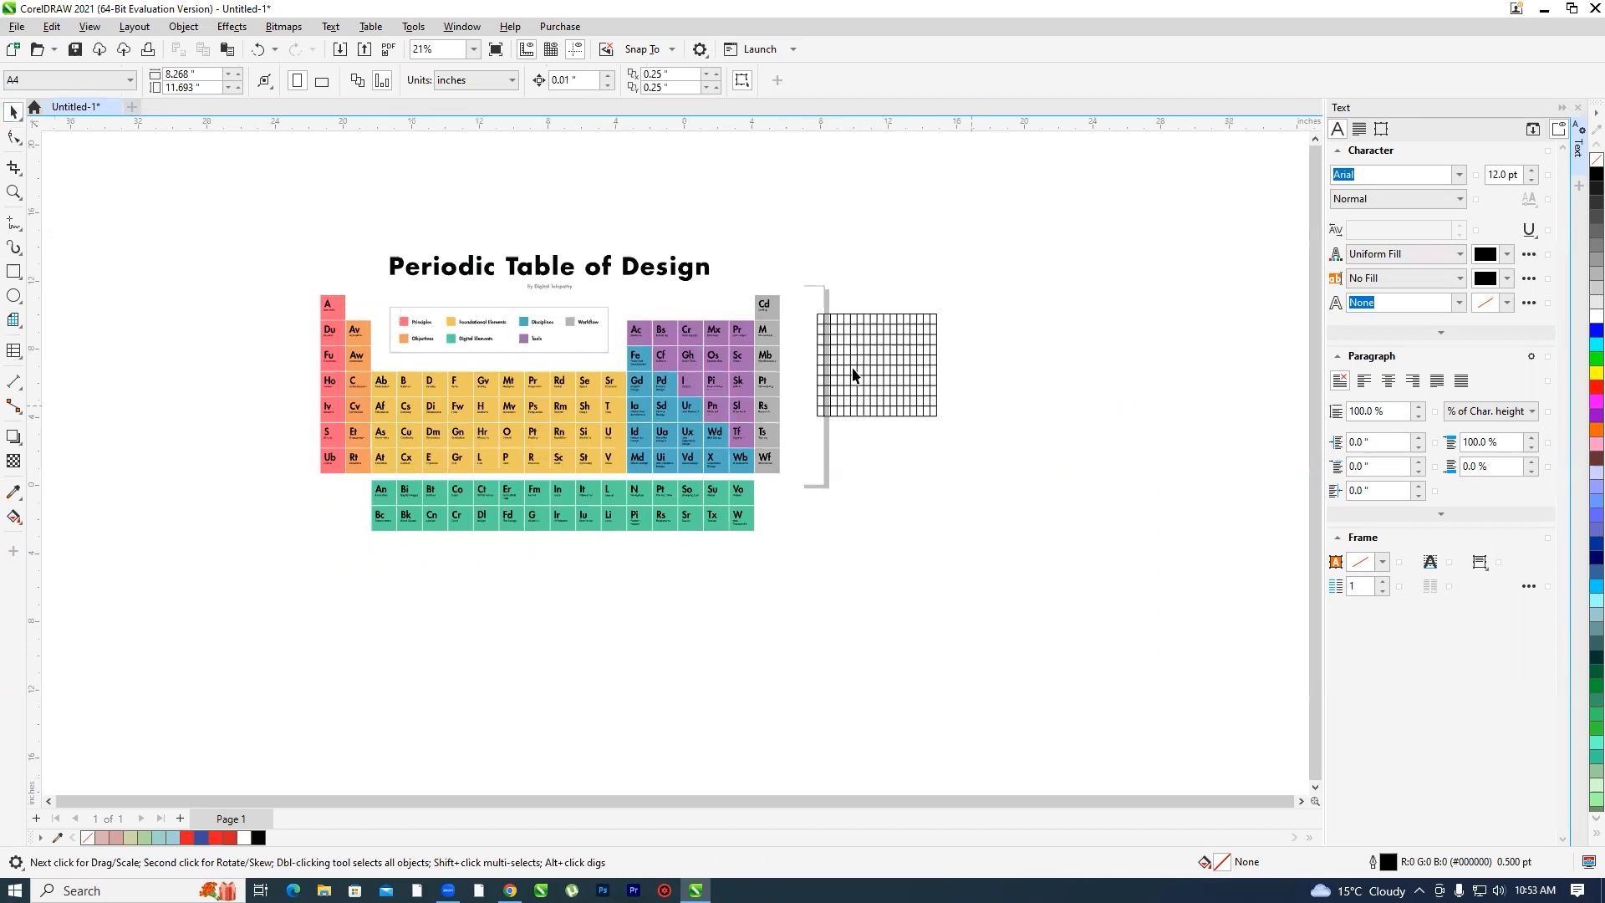
scroll(683, 359, up, 2)
drag(1030, 422, 233, 348)
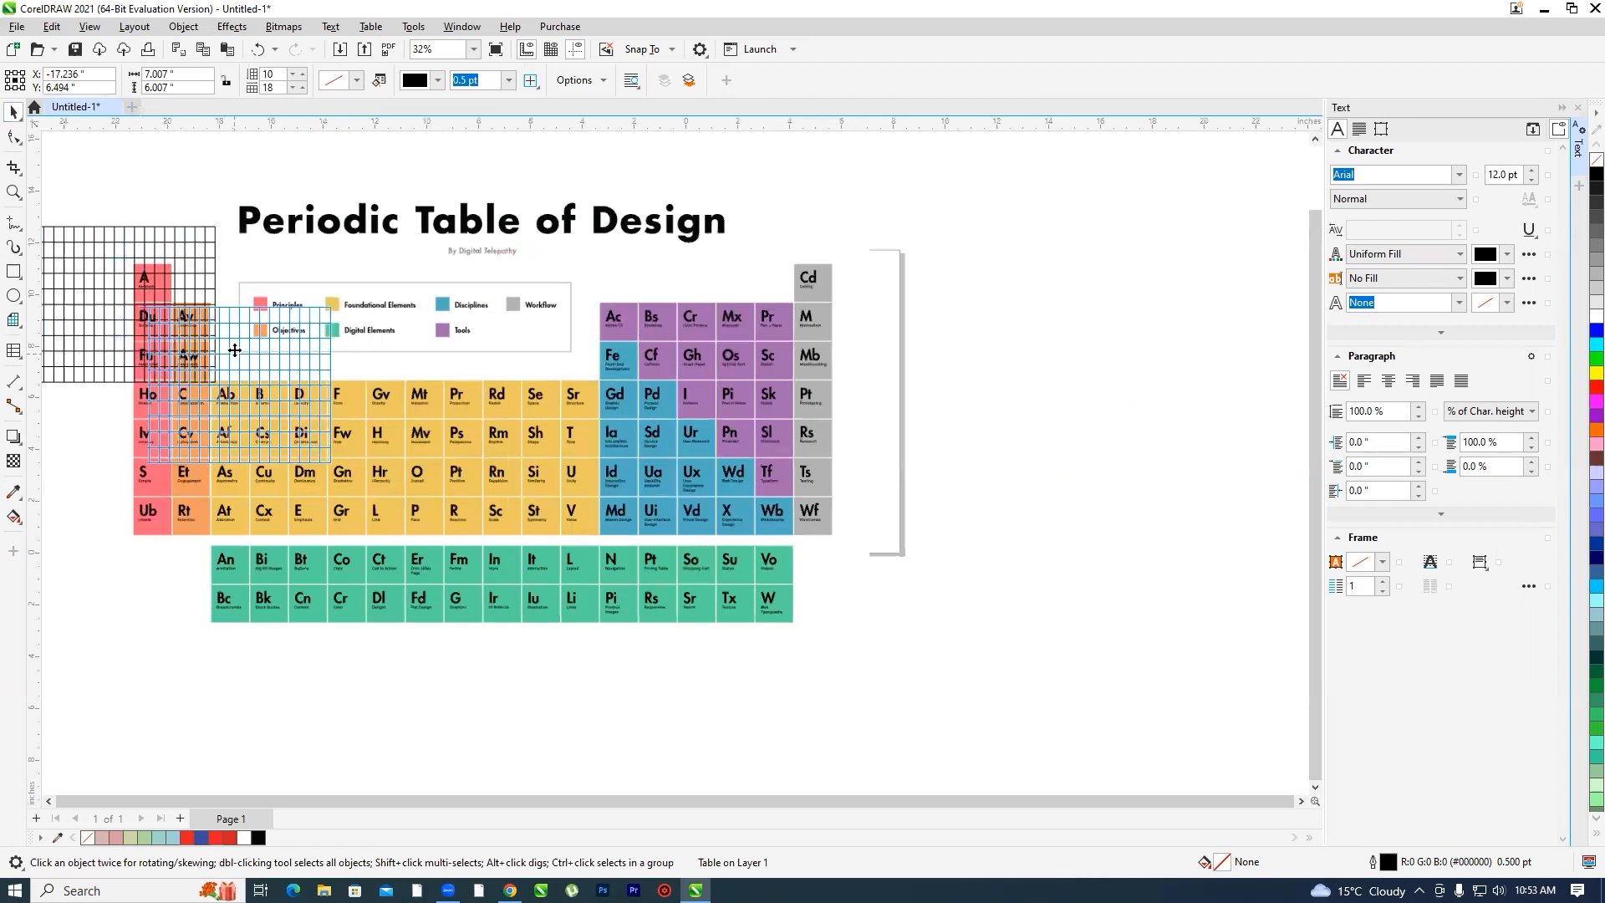
scroll(311, 485, up, 7)
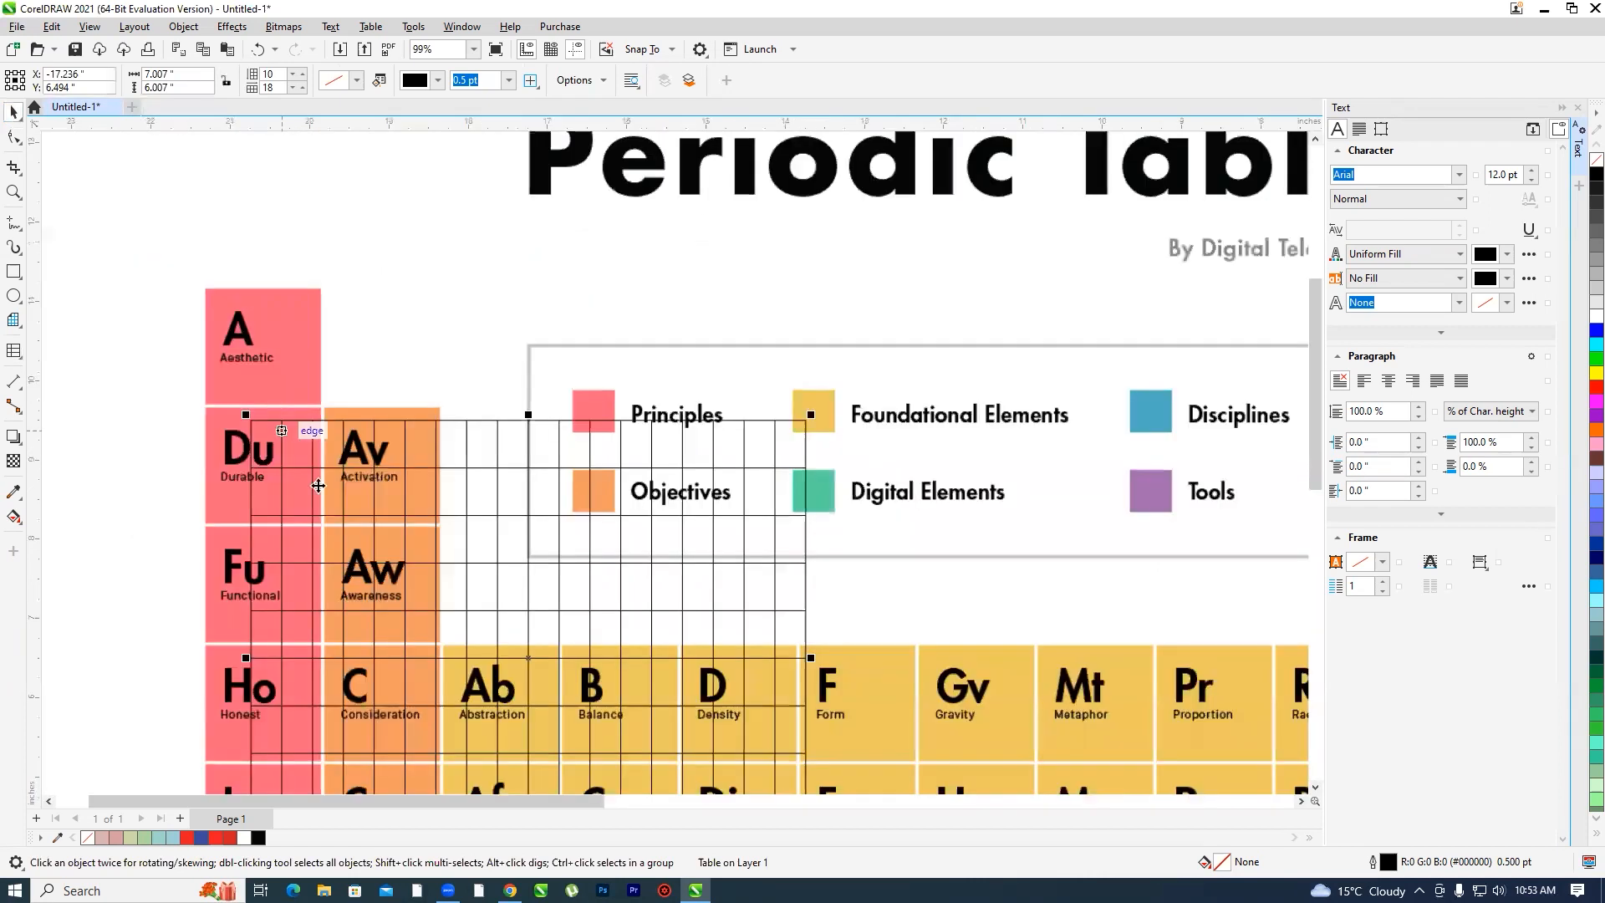
drag(324, 514, 189, 266)
scroll(192, 282, down, 2)
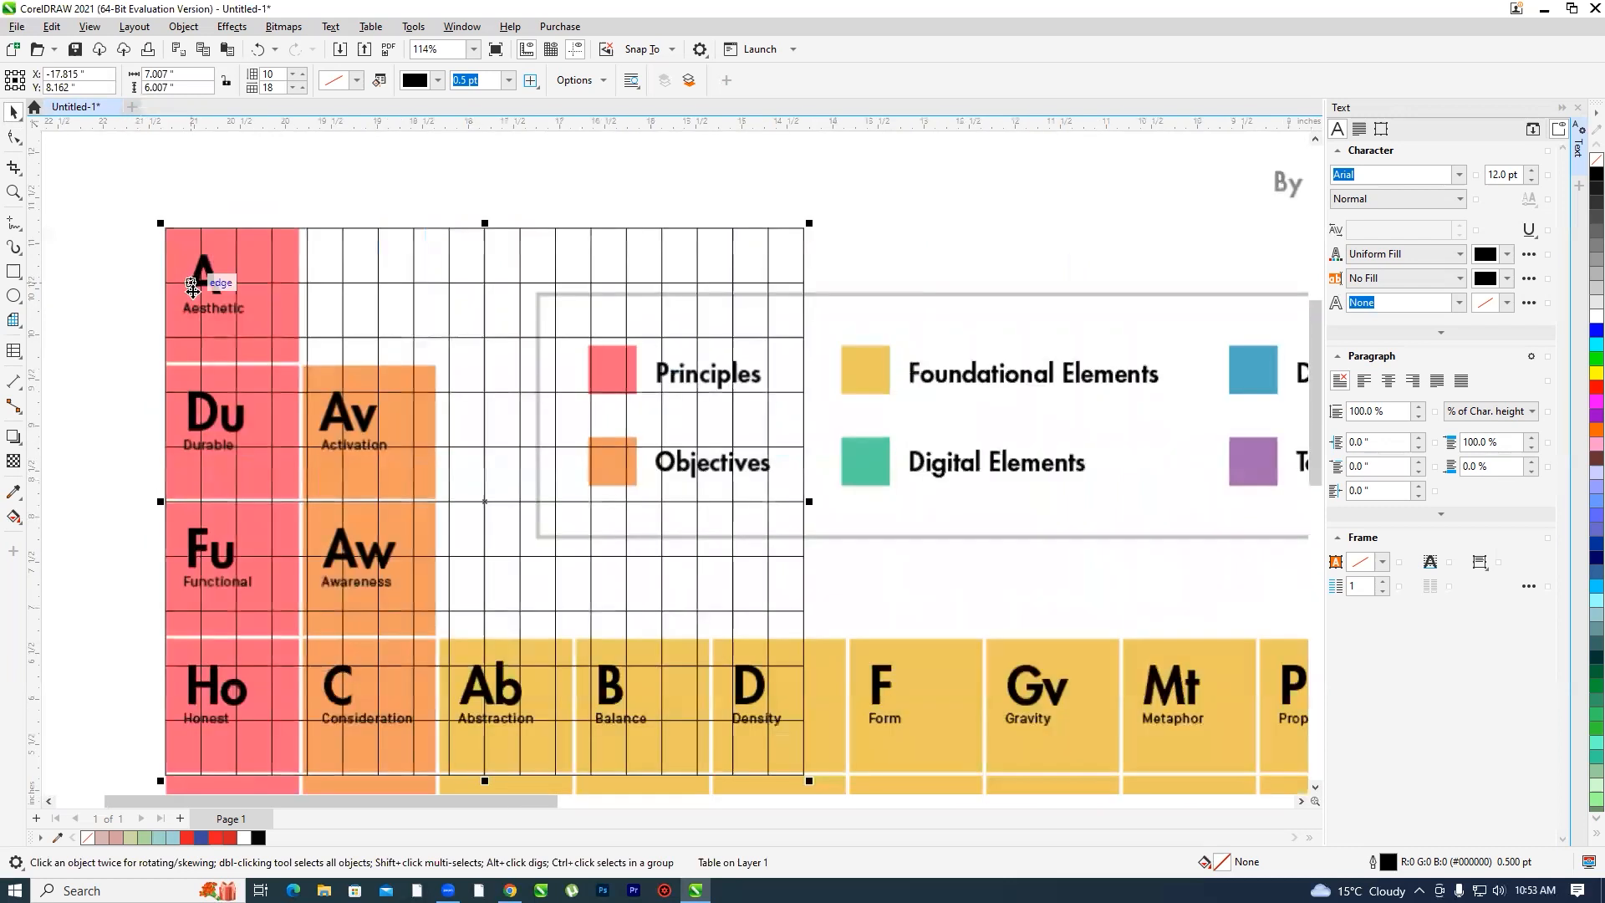
- Stretch the table over the picture's tiles to about 26.94 inches wide and 13.76 inches high
scroll(192, 282, down, 5)
drag(399, 359, 994, 430)
drag(588, 451, 592, 685)
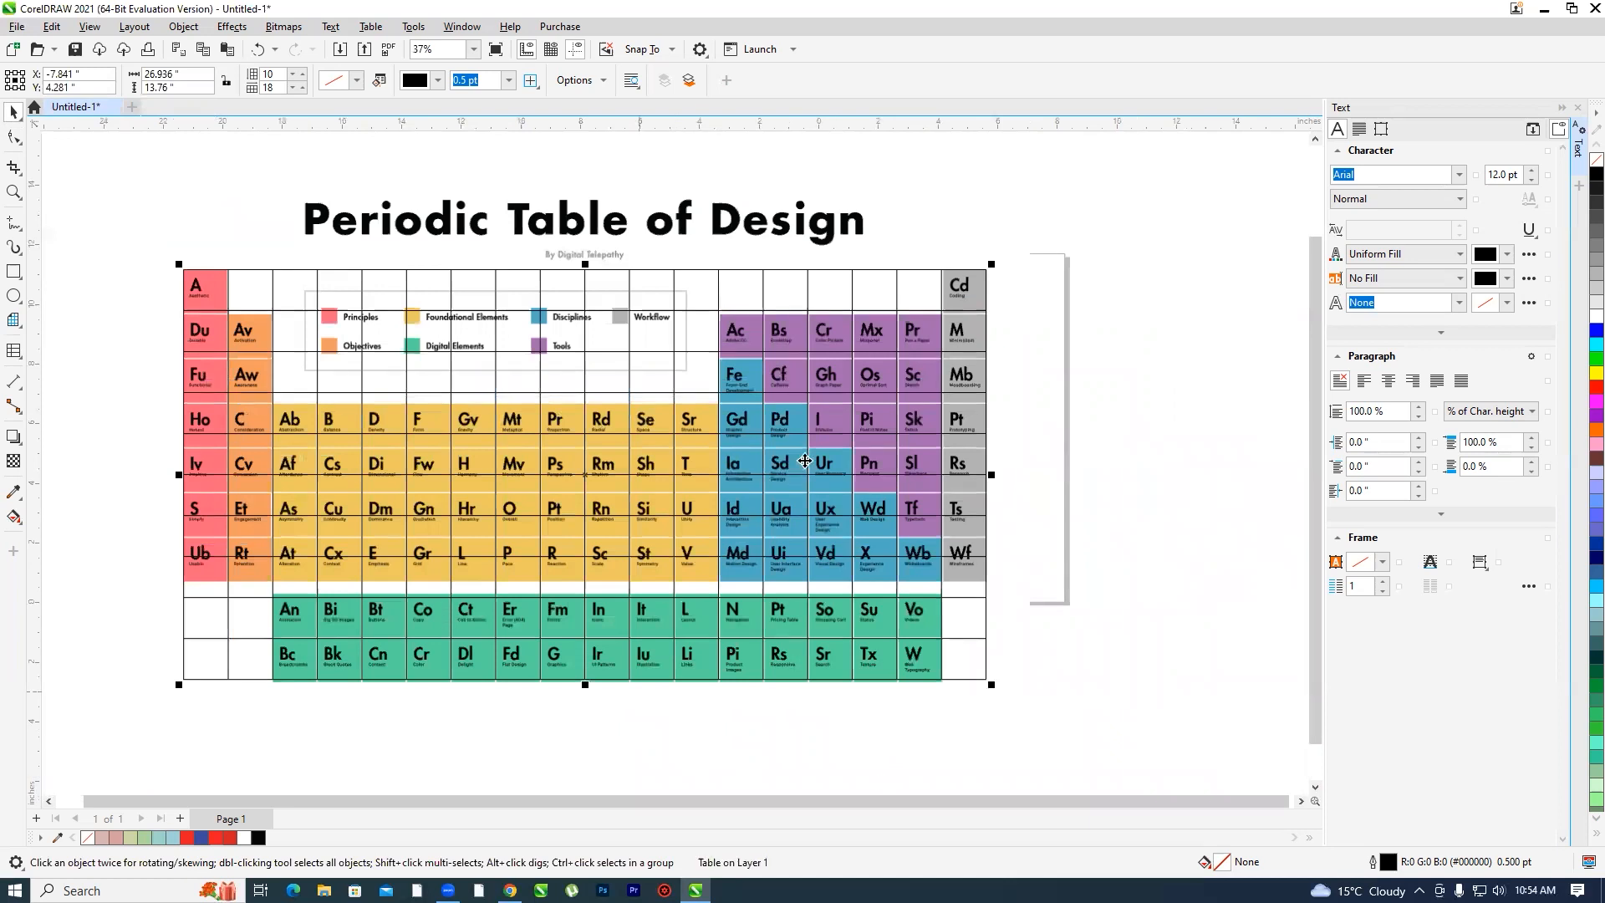
scroll(806, 458, down, 1)
scroll(571, 650, up, 1)
scroll(725, 654, up, 1)
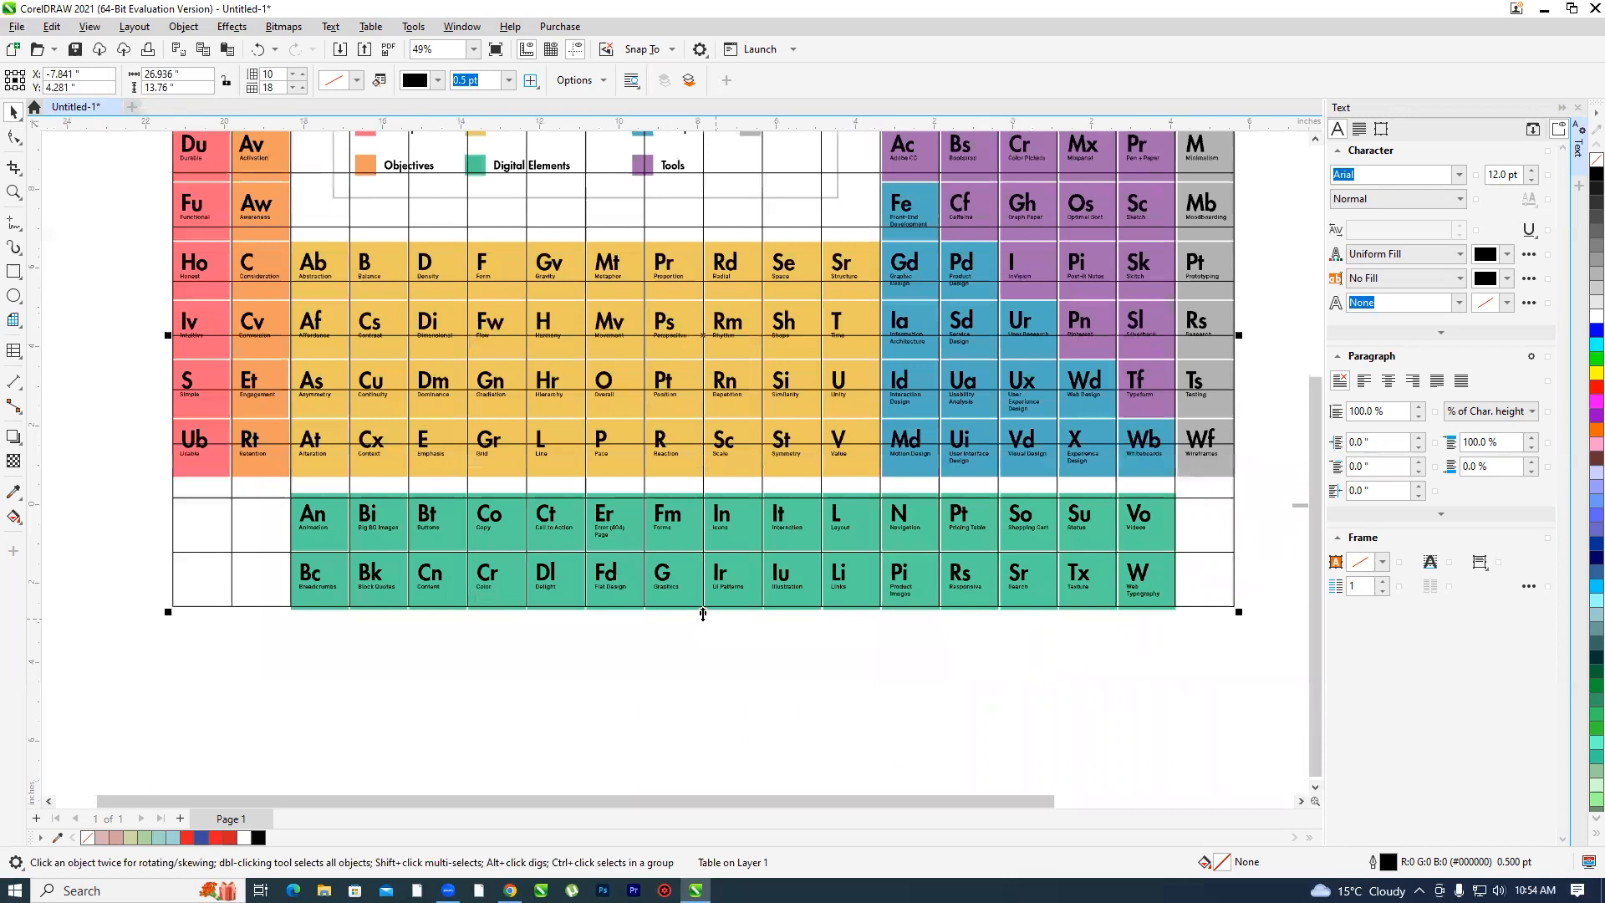
- Increase the table's height to about 14.9 inches so its upper row lines match the tile rows
drag(704, 648, 703, 654)
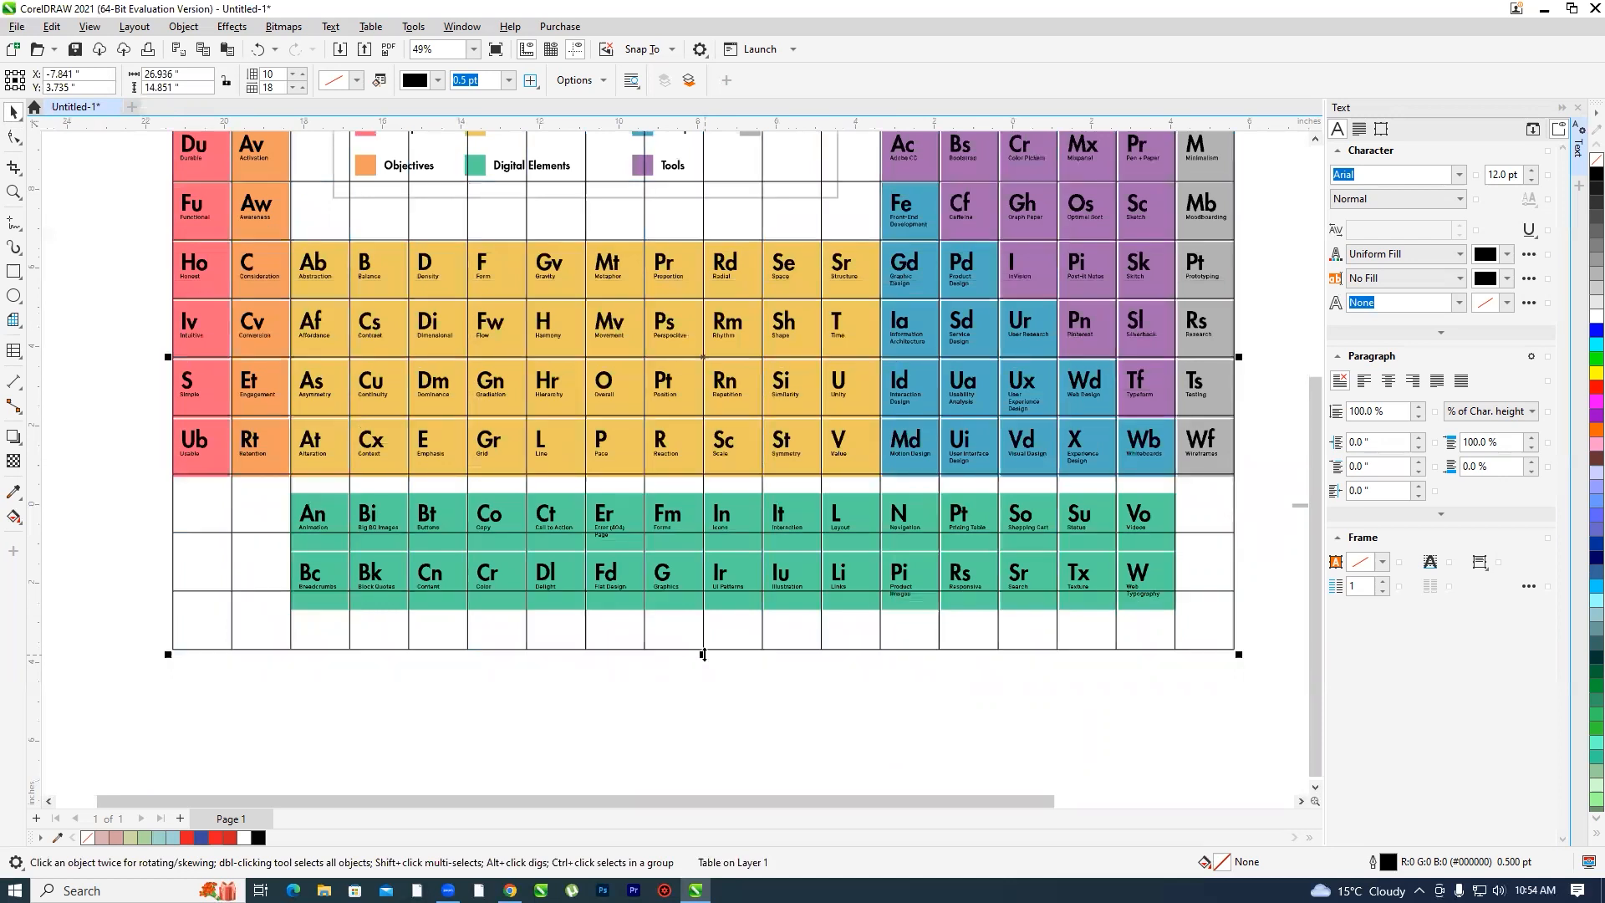
scroll(752, 474, down, 1)
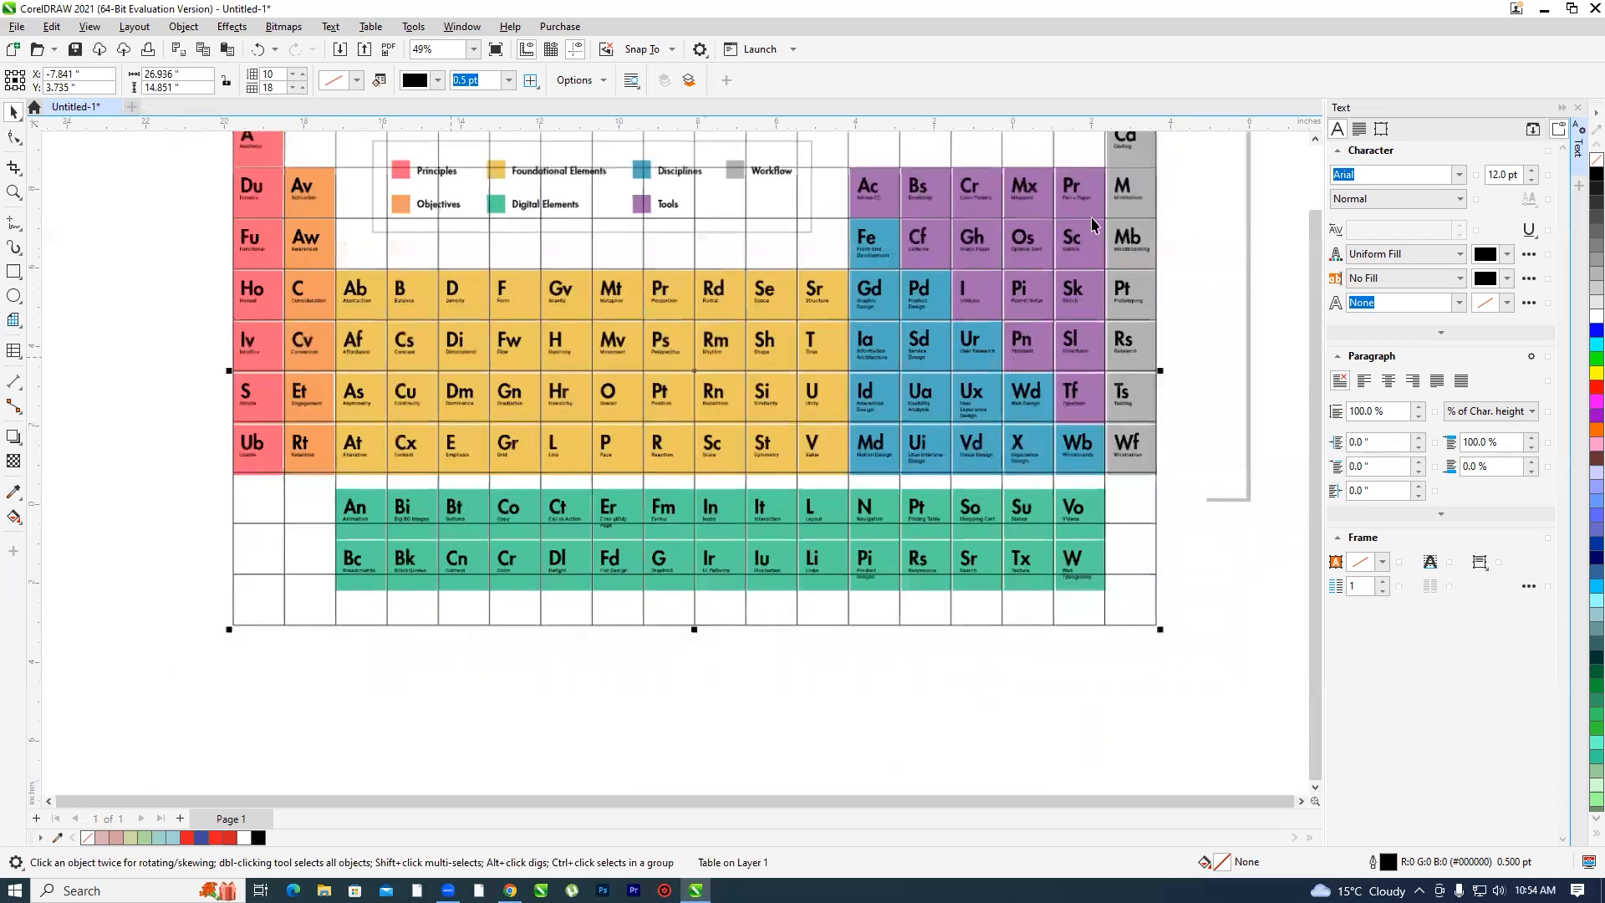
scroll(894, 247, up, 2)
scroll(945, 456, down, 2)
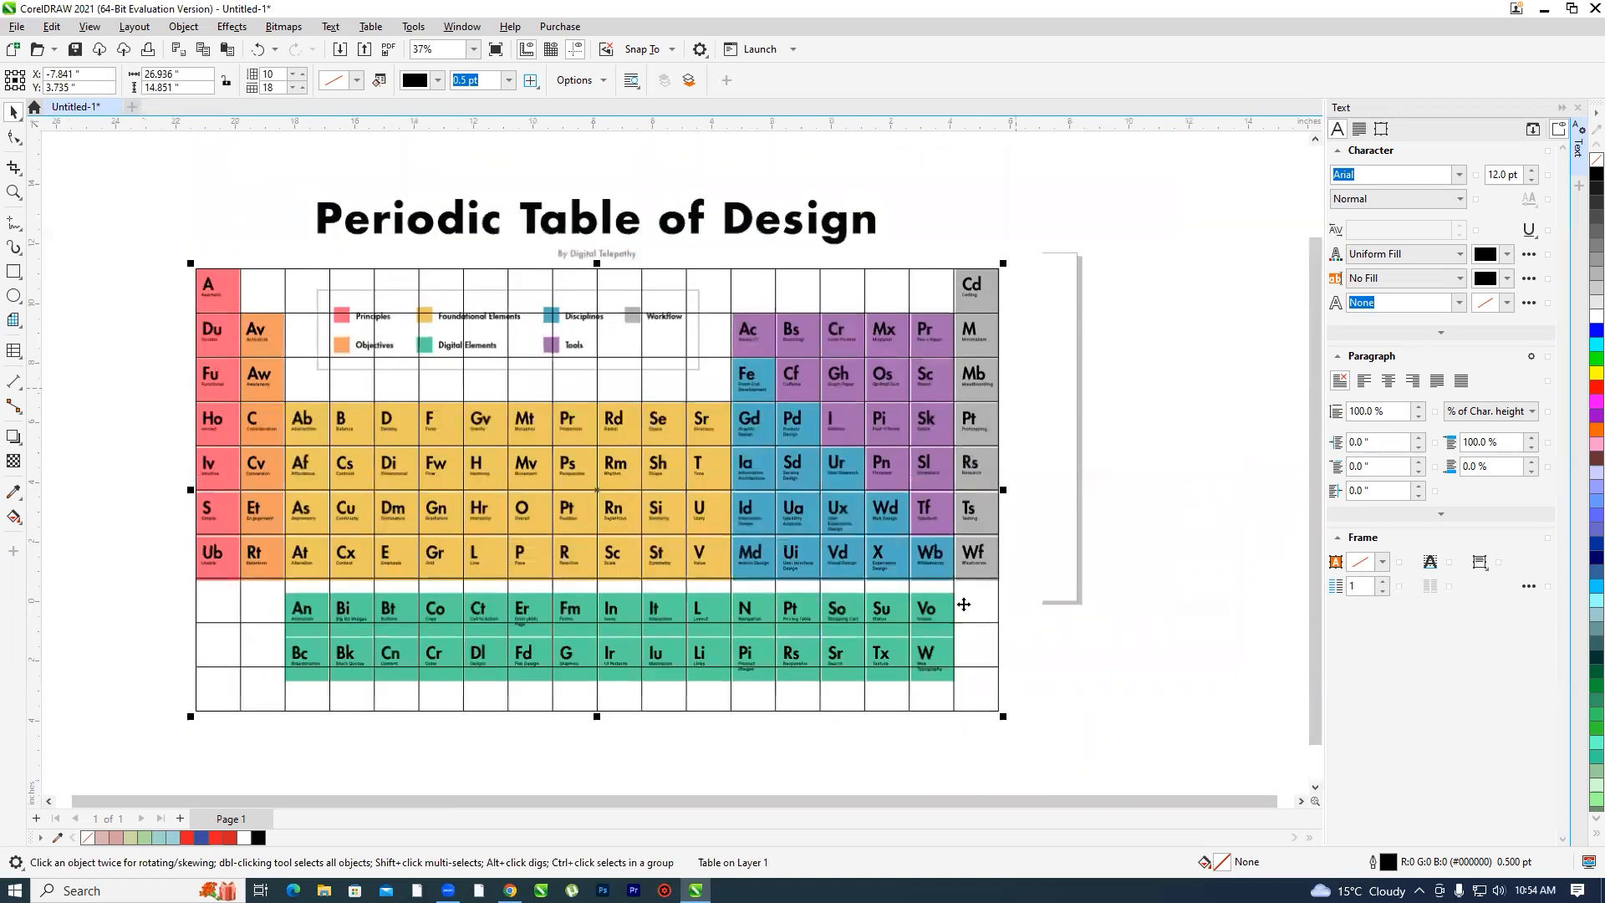
scroll(963, 577, up, 3)
scroll(435, 681, down, 2)
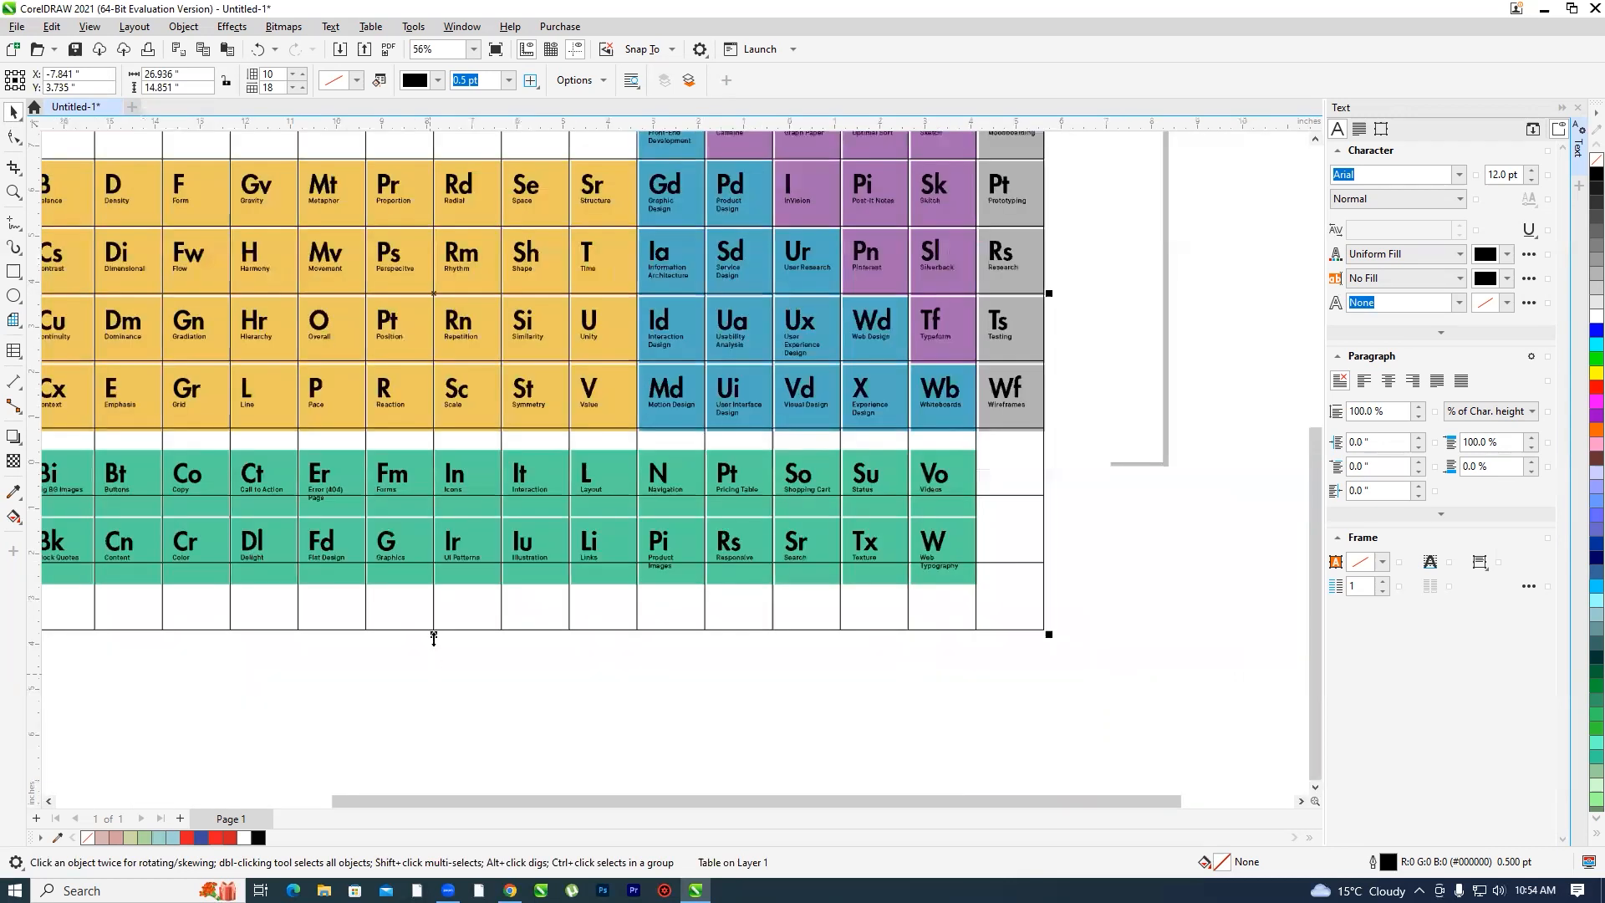
scroll(611, 522, up, 1)
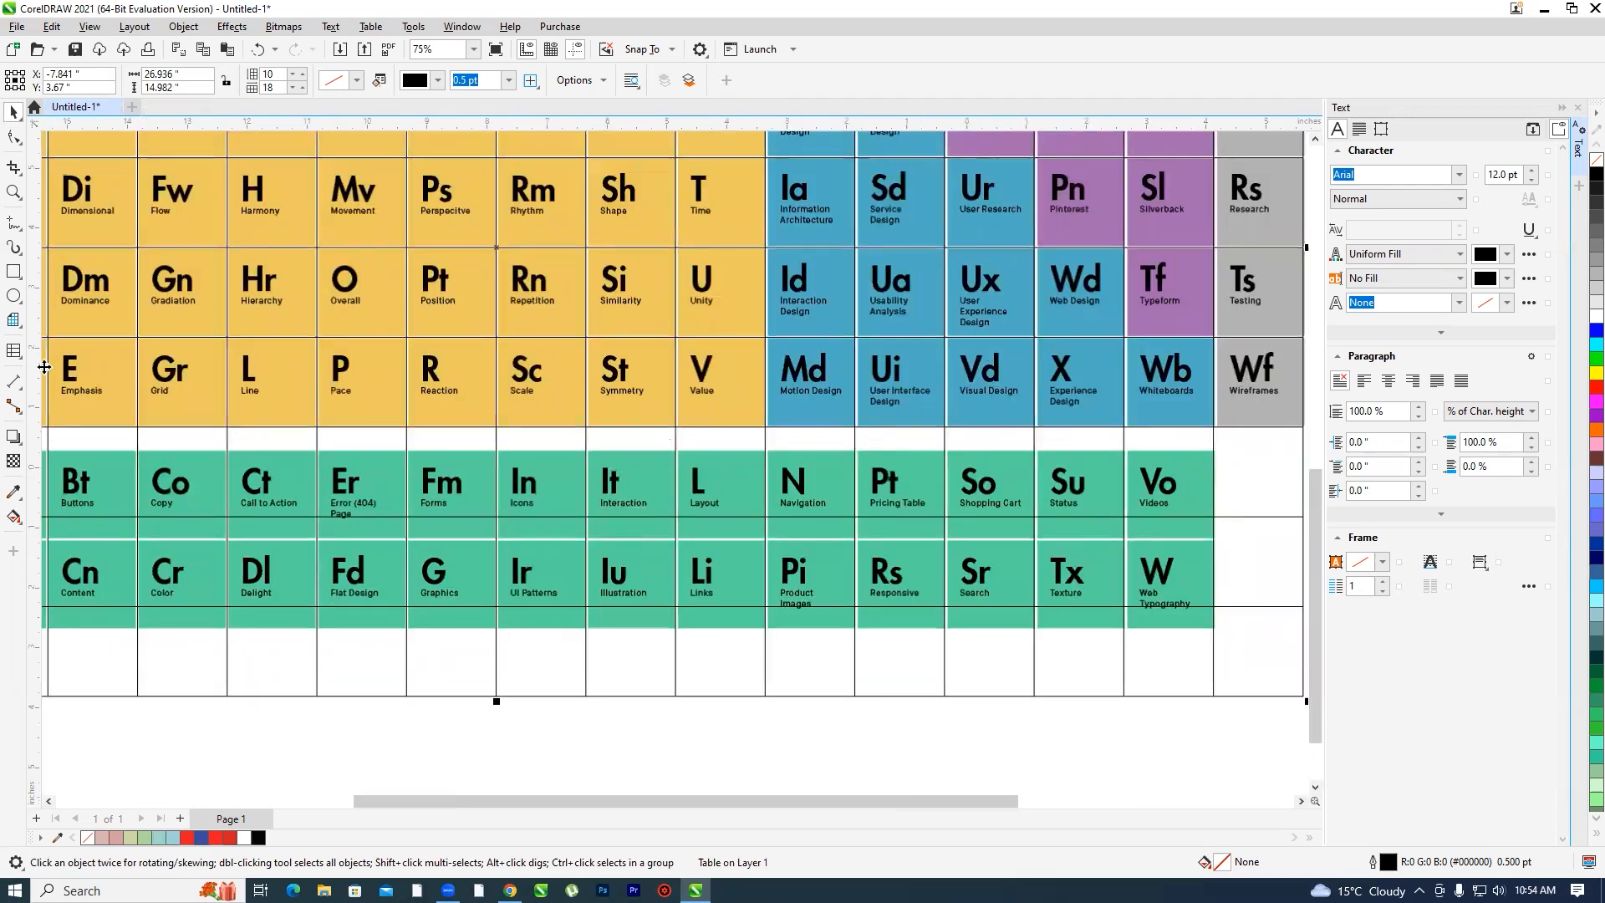
- Adjust the table's lower row borders to form a narrow gap row and fit the two green tile rows
click(16, 350)
drag(688, 570, 697, 517)
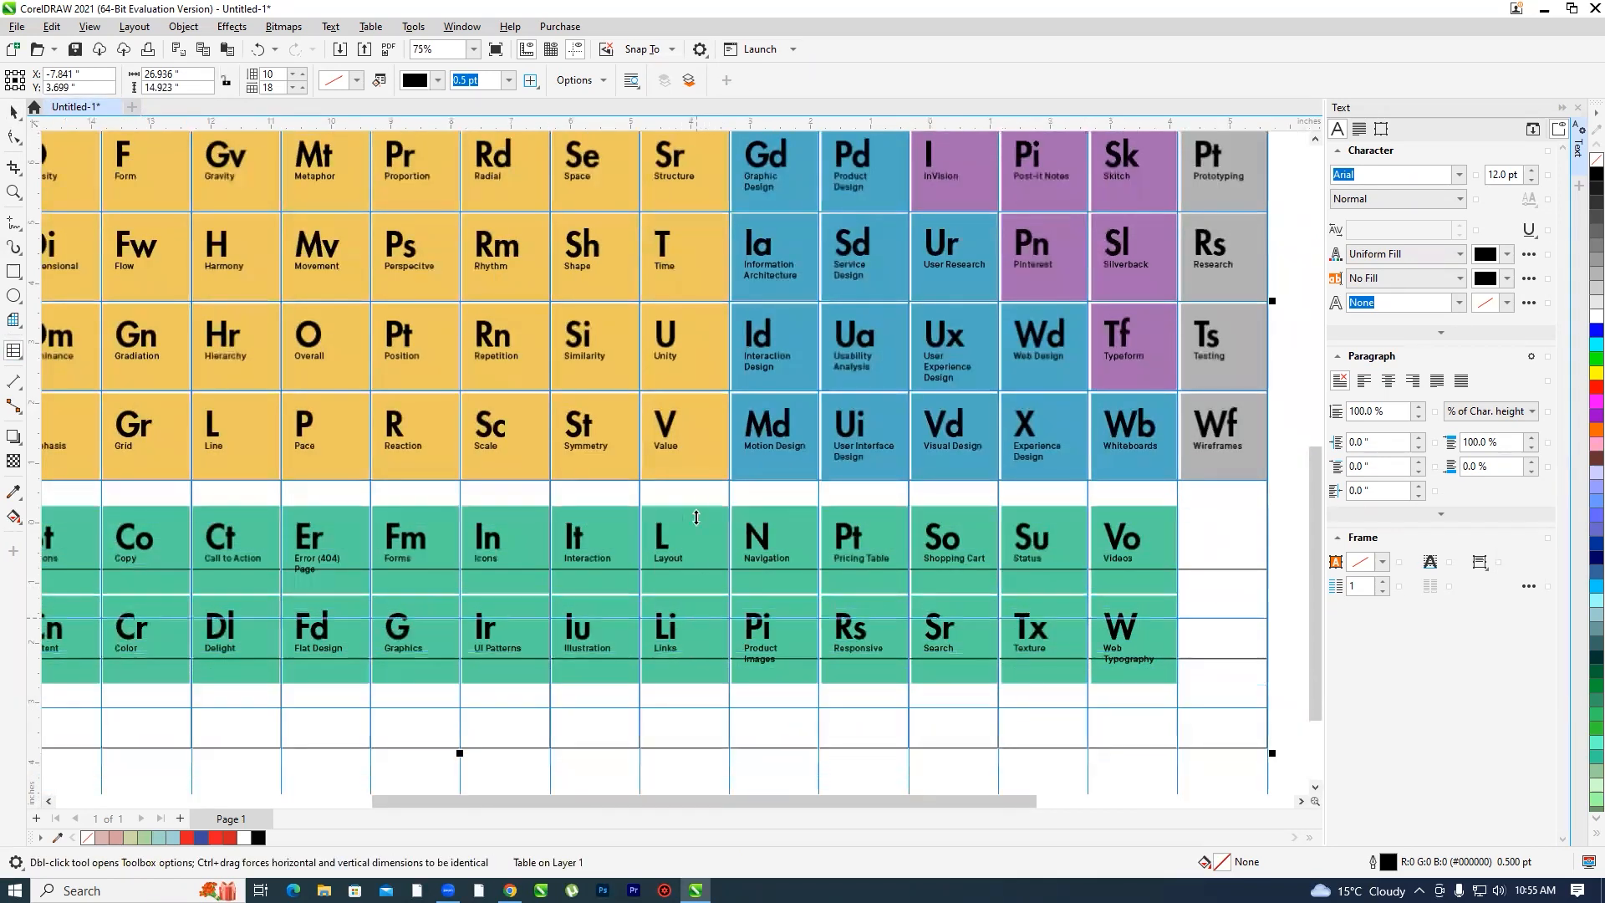
scroll(696, 471, down, 1)
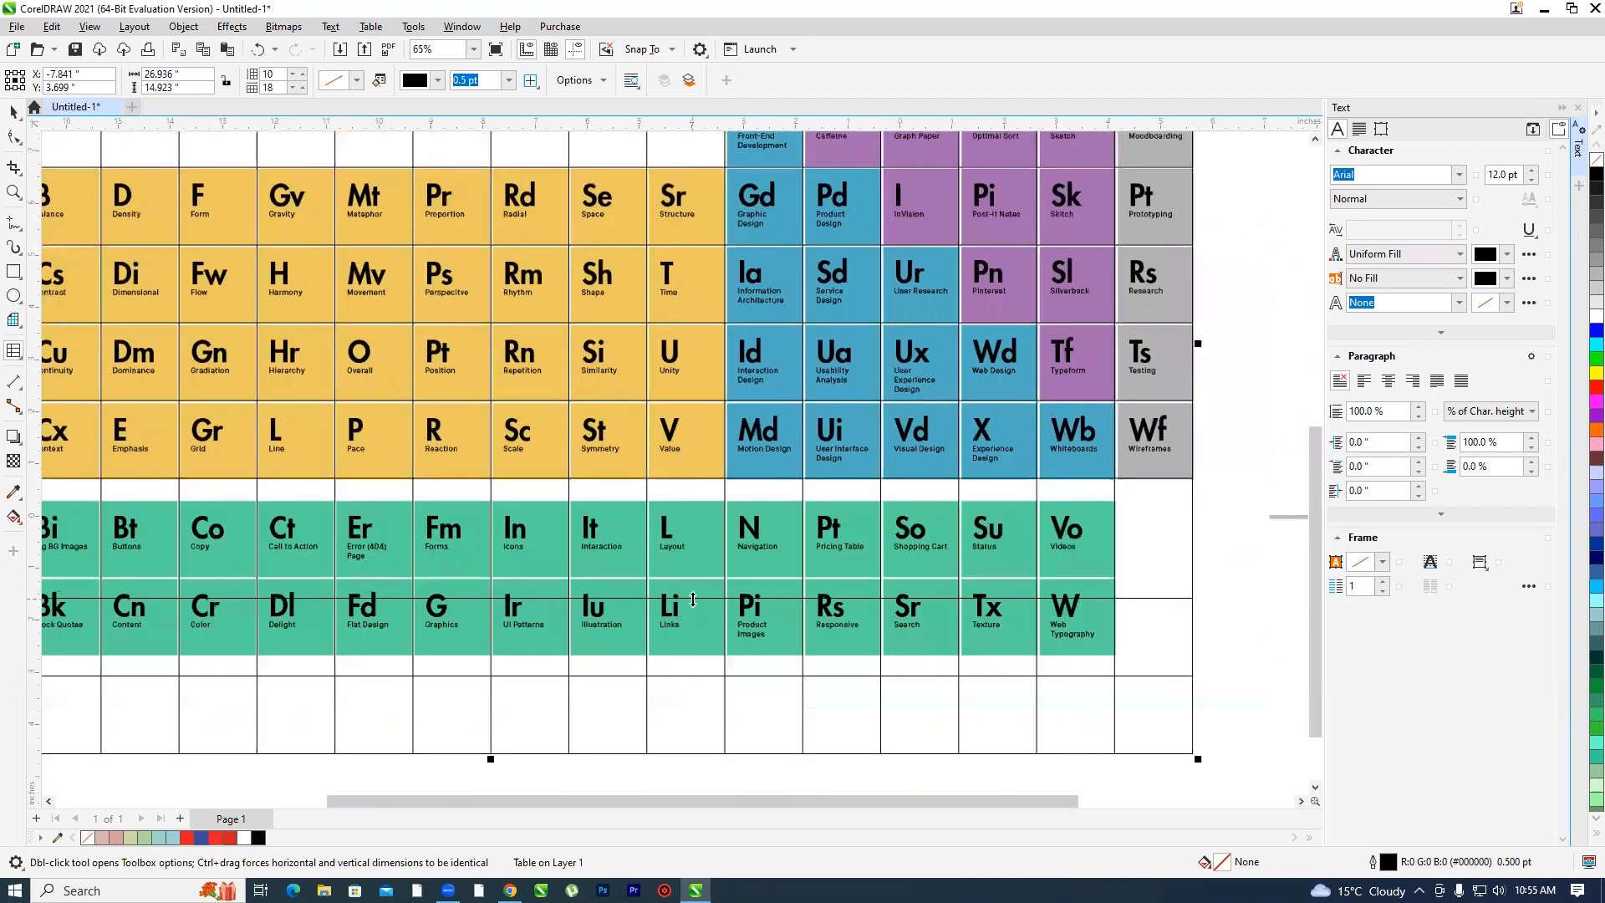
drag(693, 599, 696, 502)
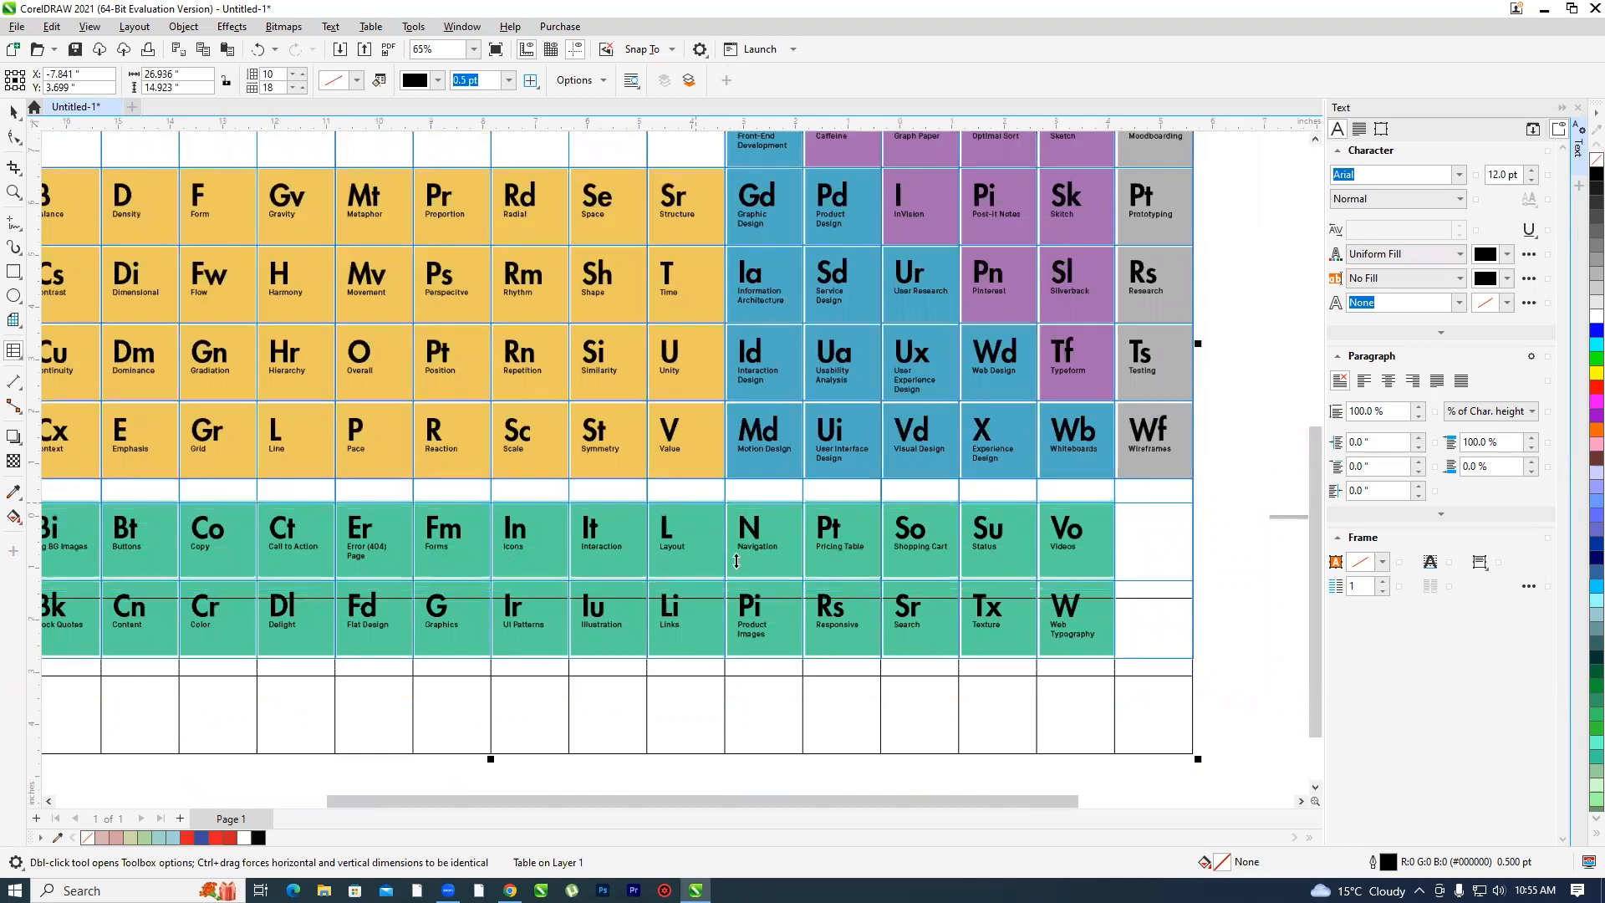
drag(736, 561, 738, 562)
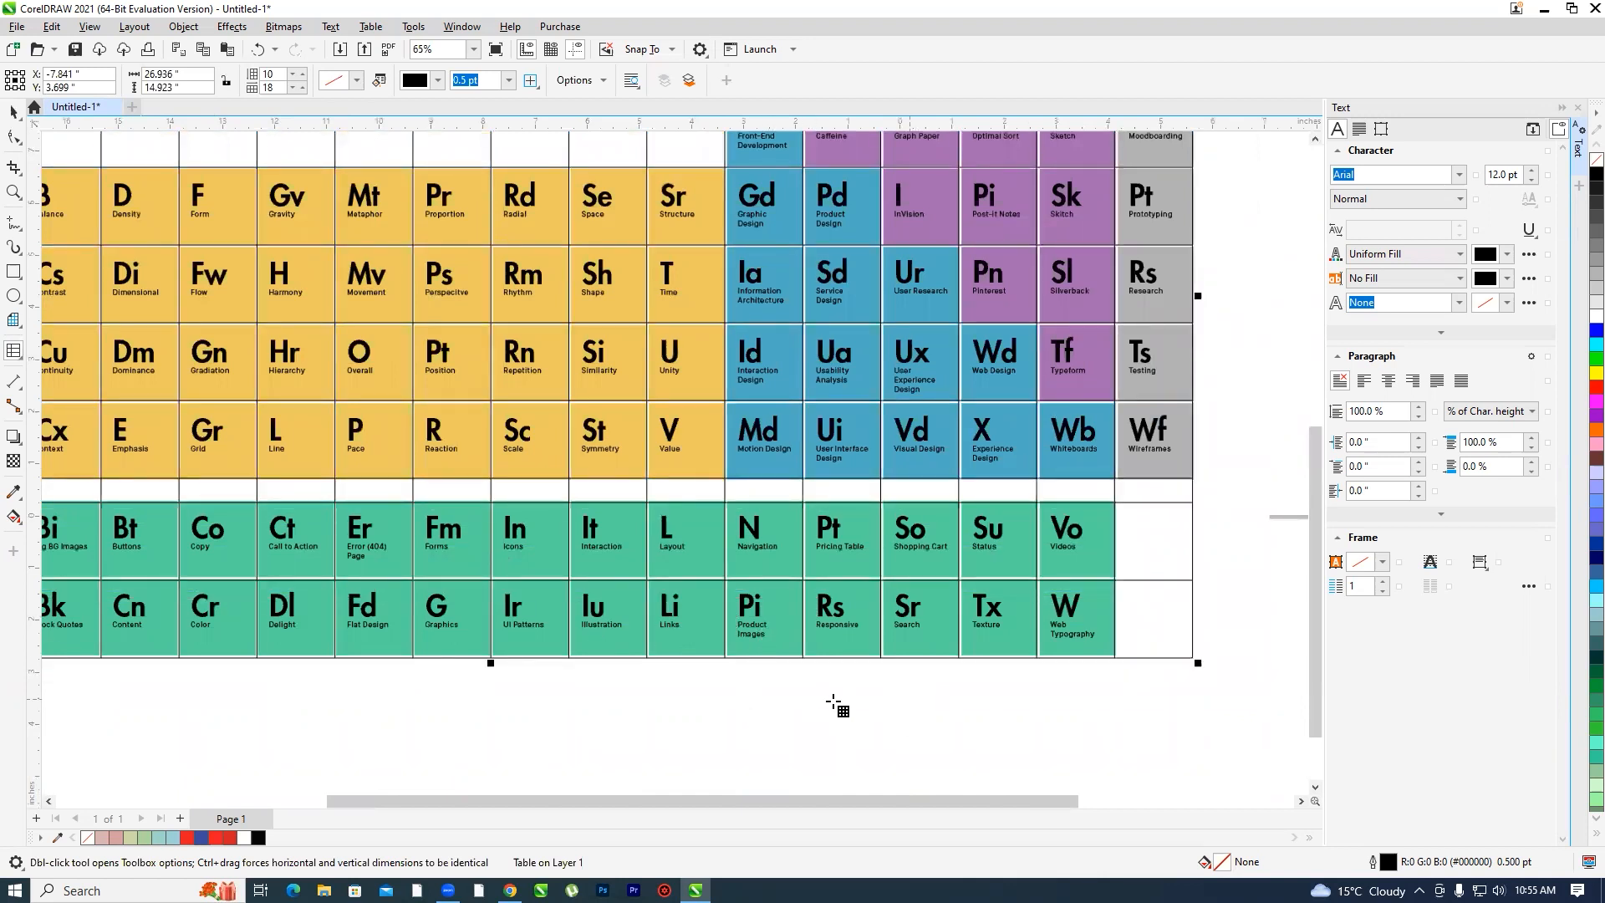
- Move the fitted table straight down below the picture, using a nudge distance of 5.0 inches
key(space)
scroll(672, 597, down, 1)
click(449, 363)
scroll(451, 363, down, 1)
click(510, 676)
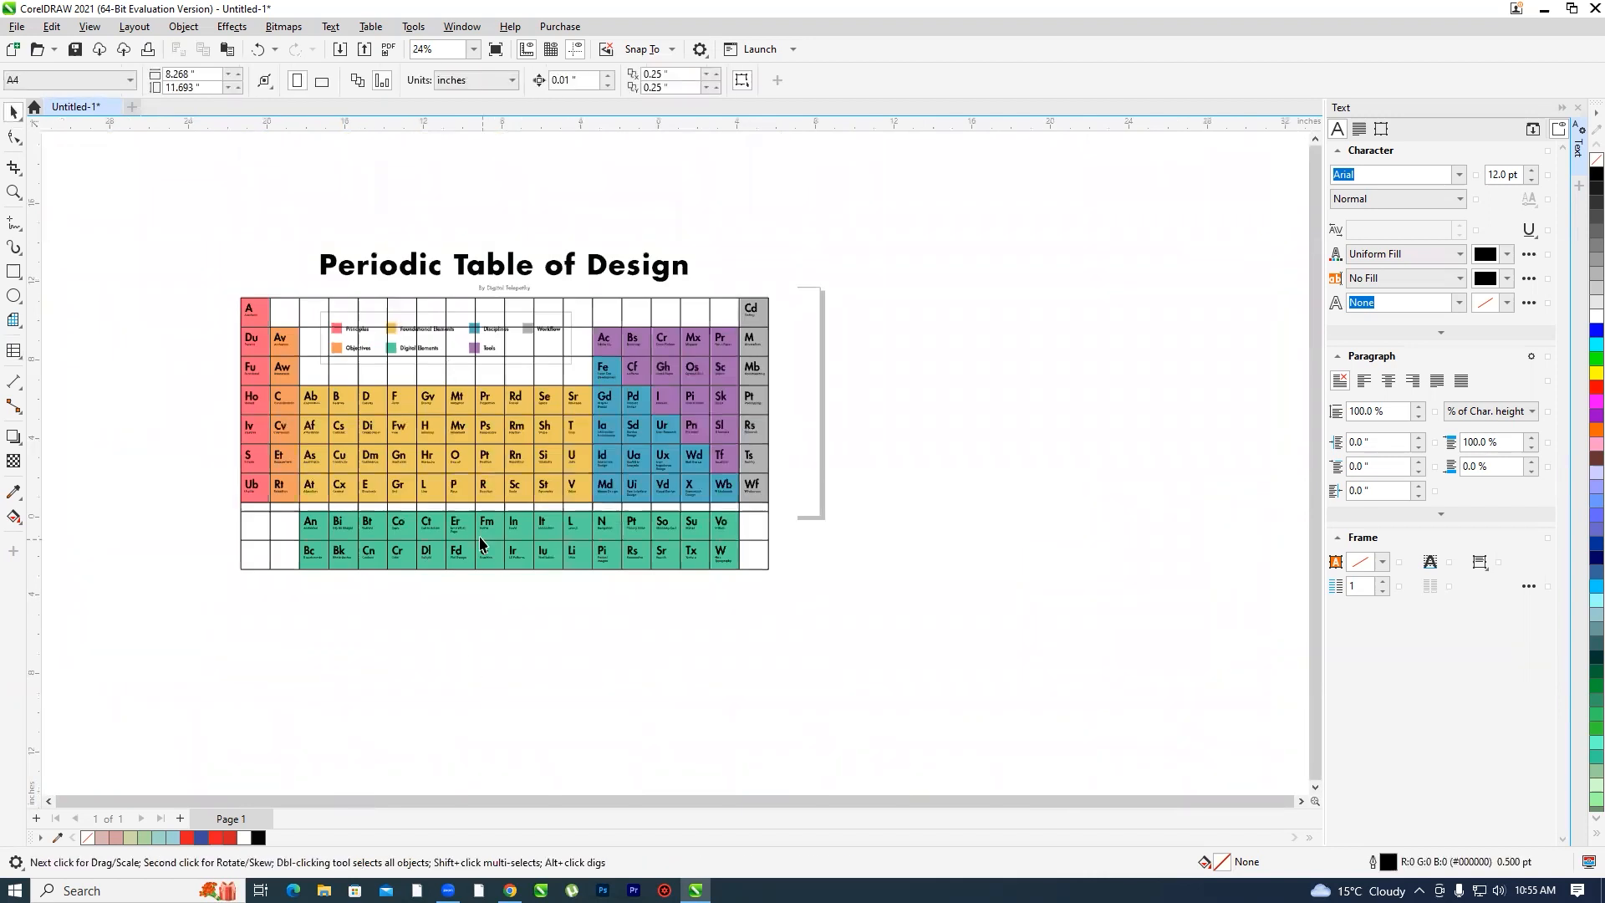
click(364, 463)
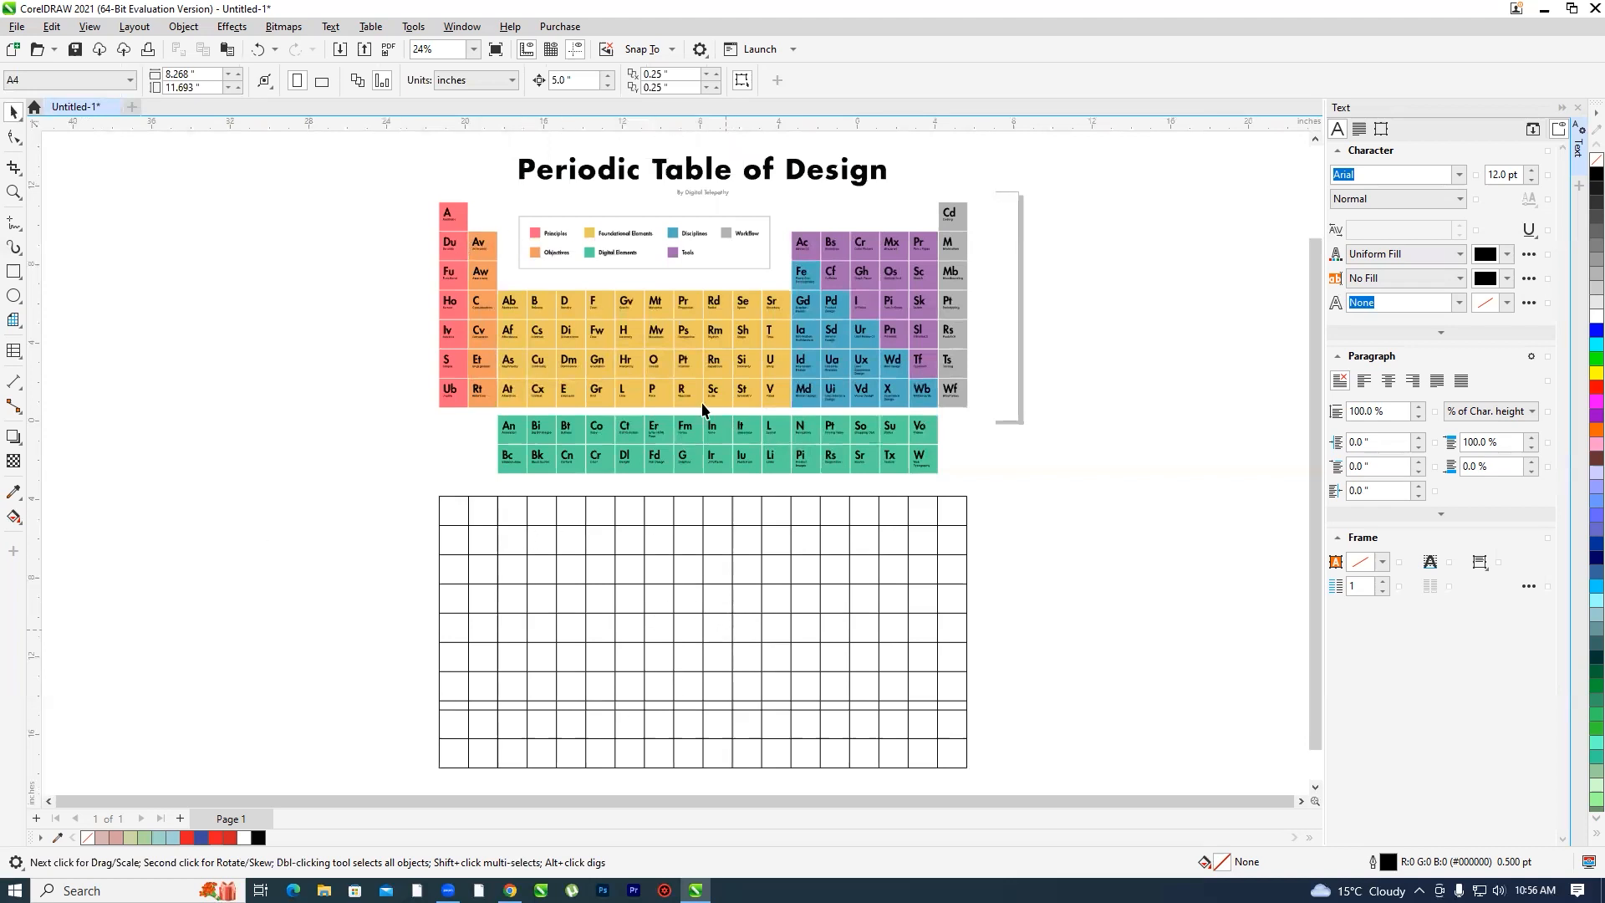
- Merge the 16 cells between the first and last cells of the lower table's top row into one cell
click(14, 353)
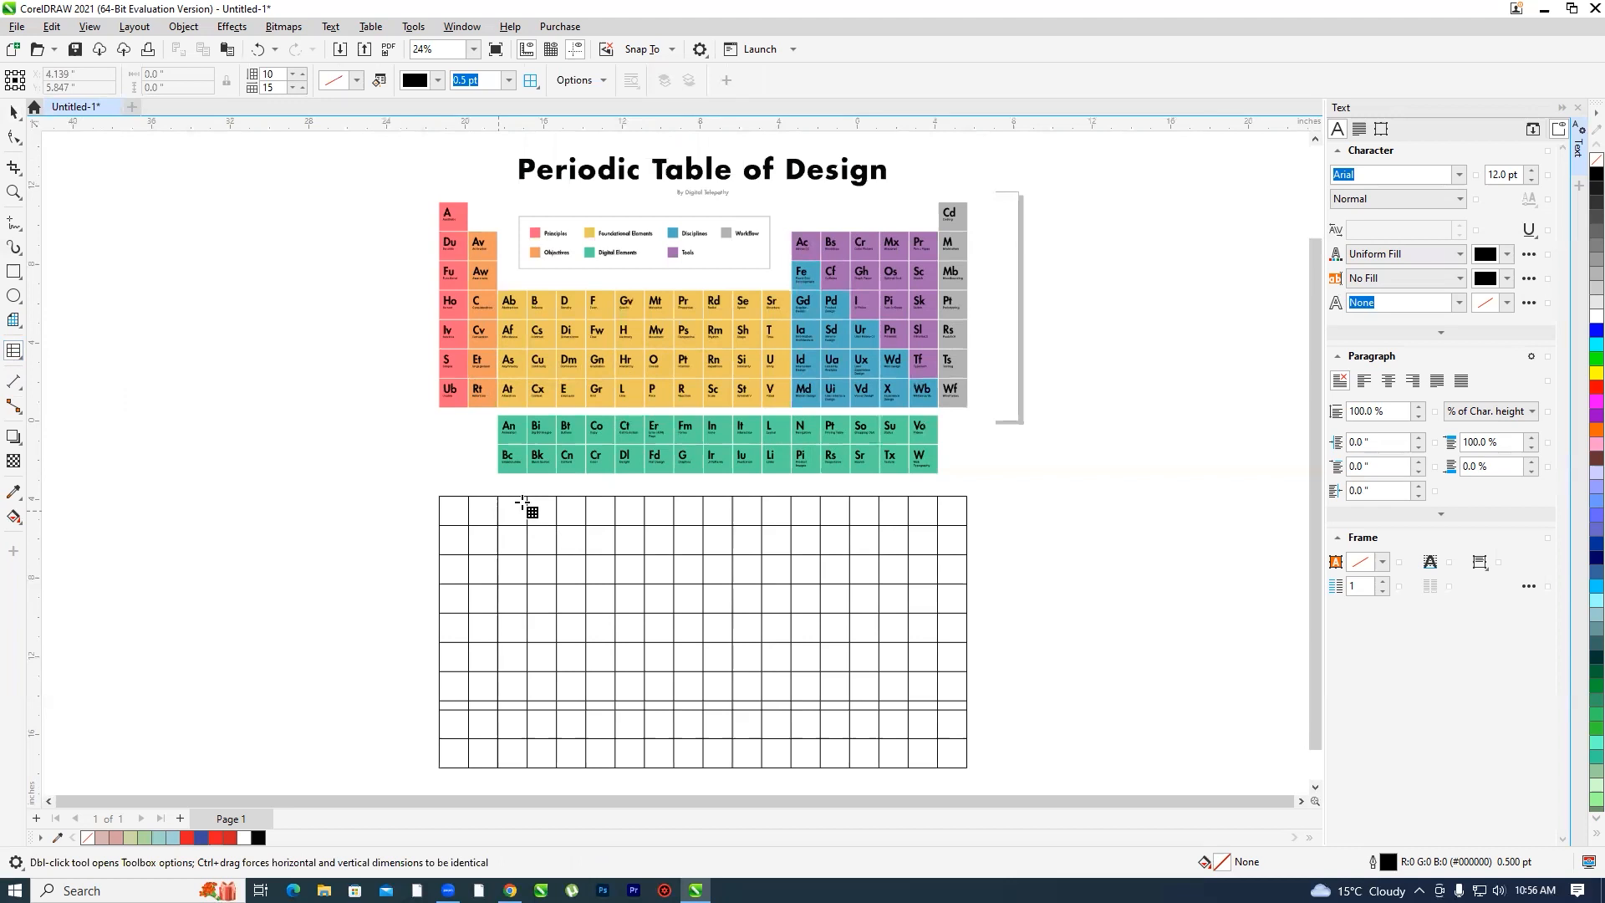
click(527, 574)
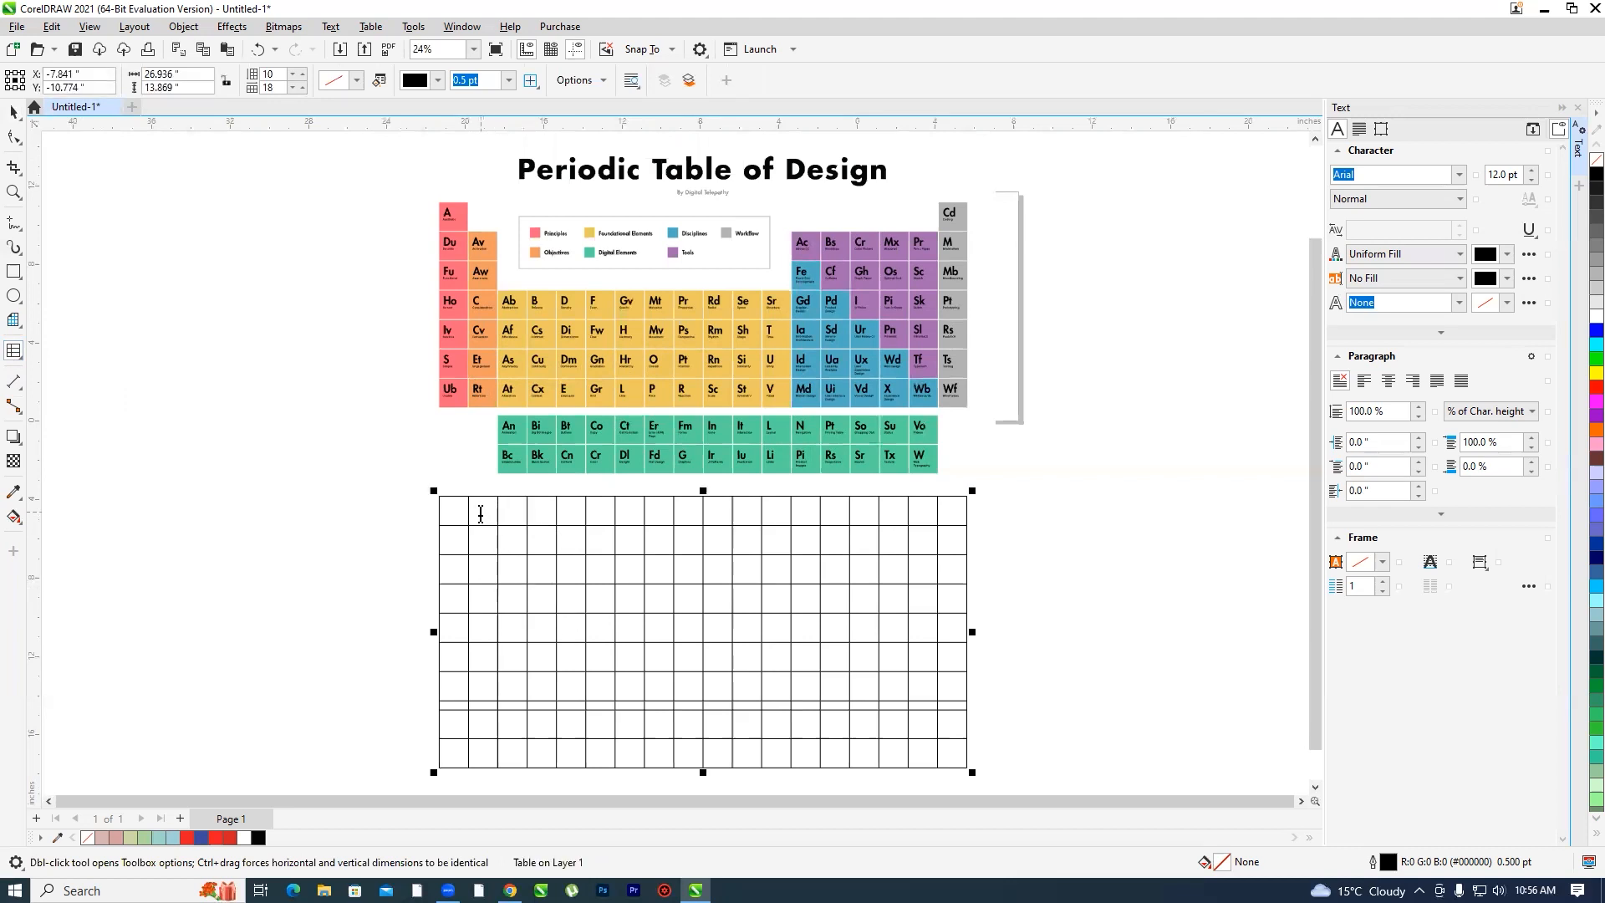
drag(483, 511, 912, 506)
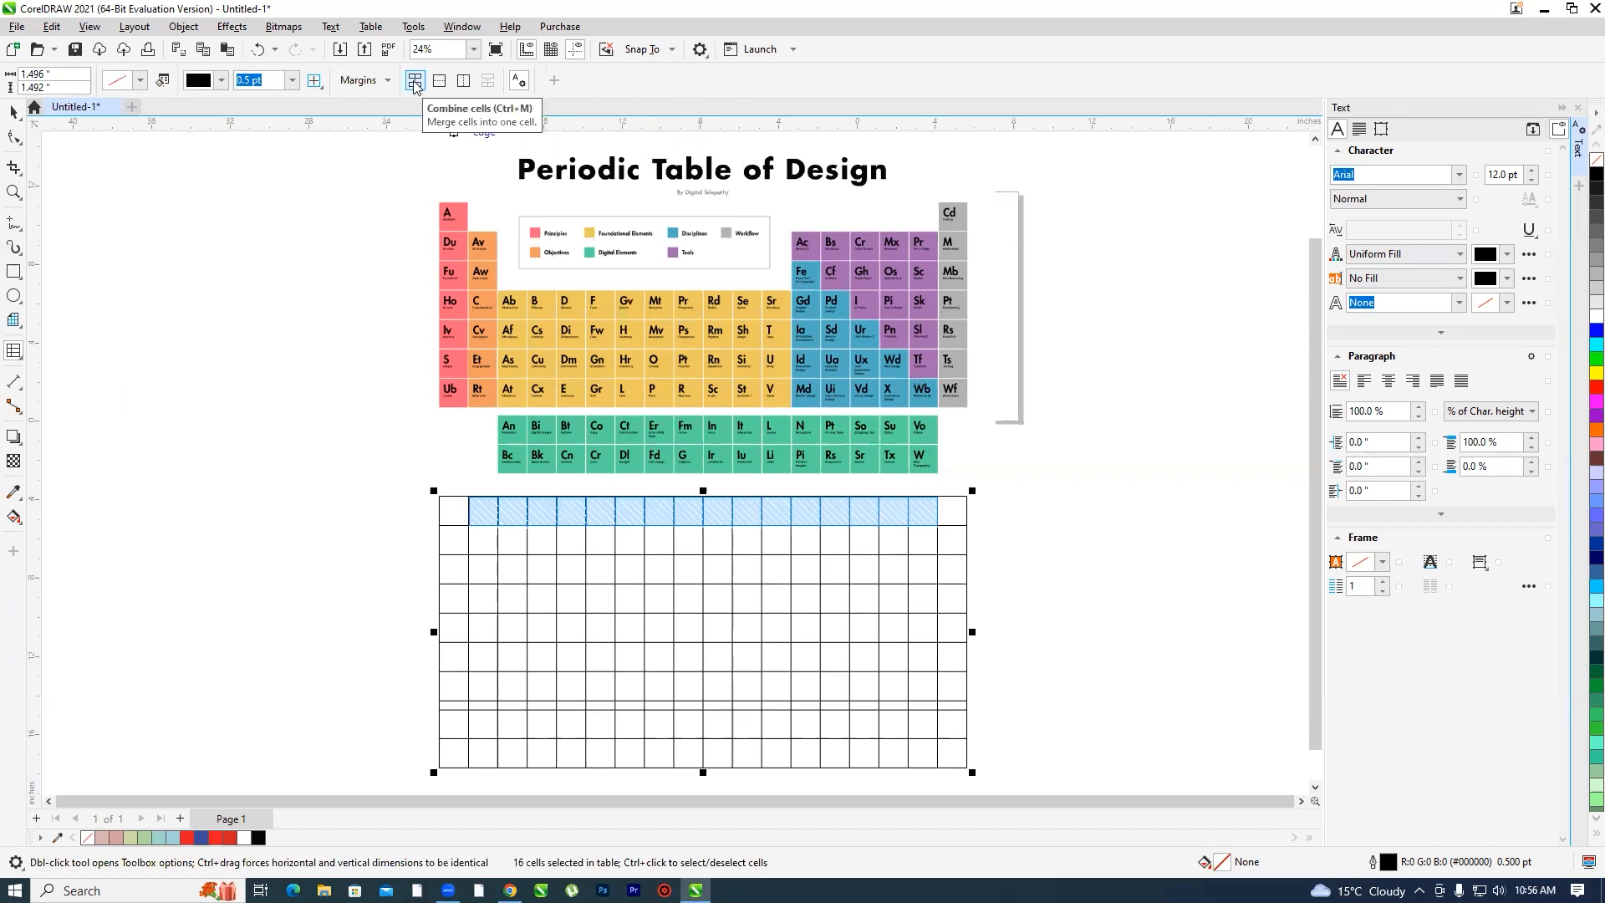
click(415, 82)
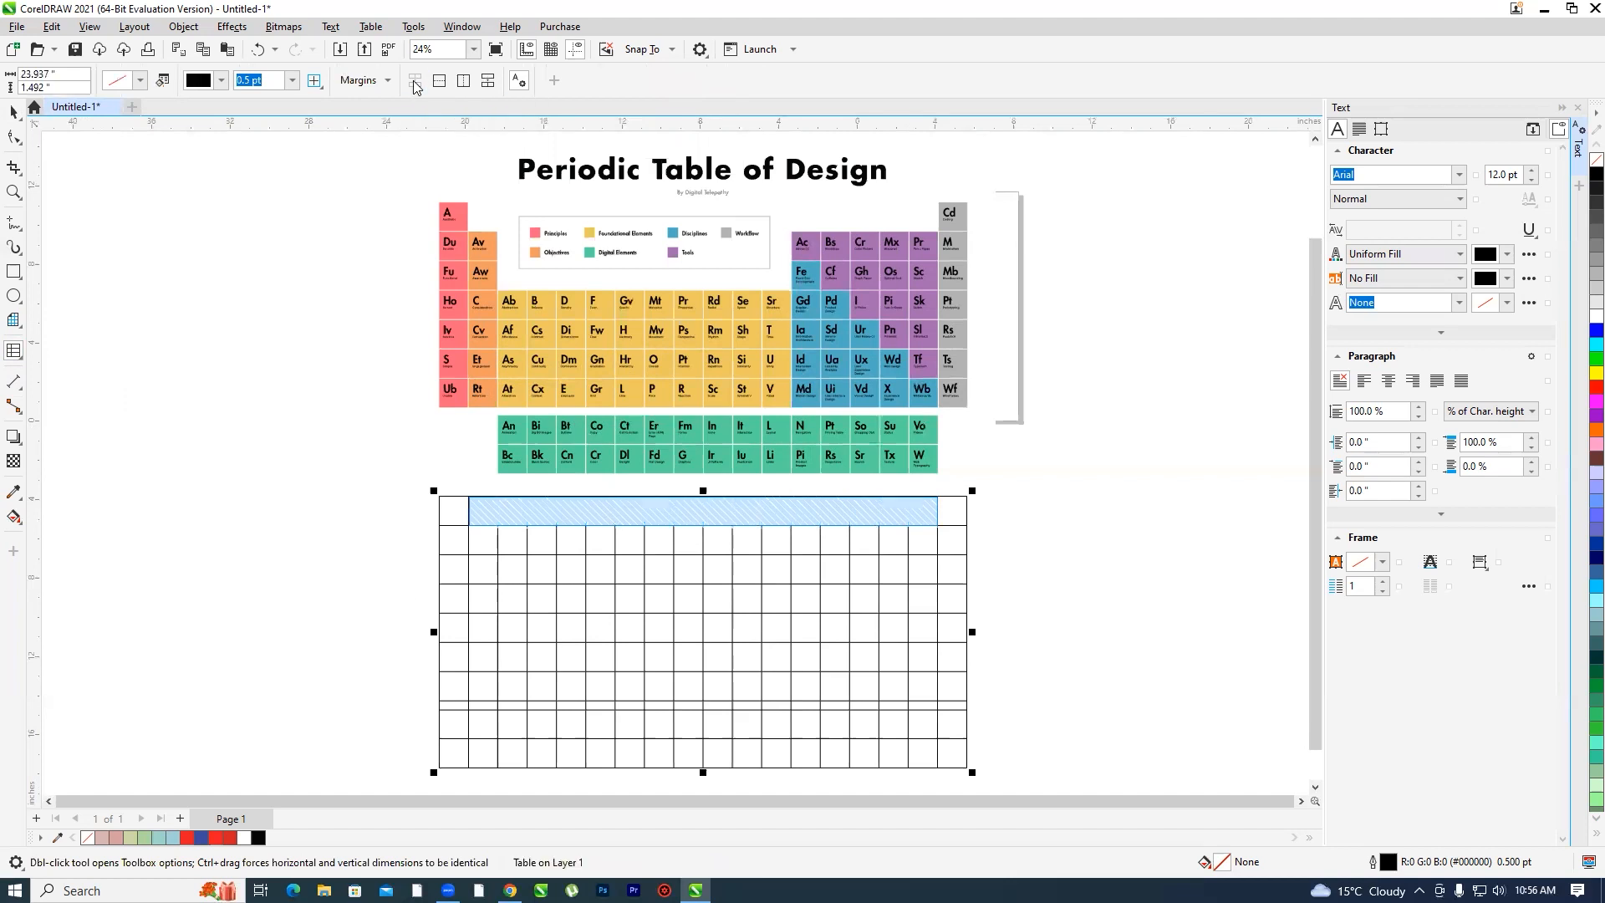
click(536, 515)
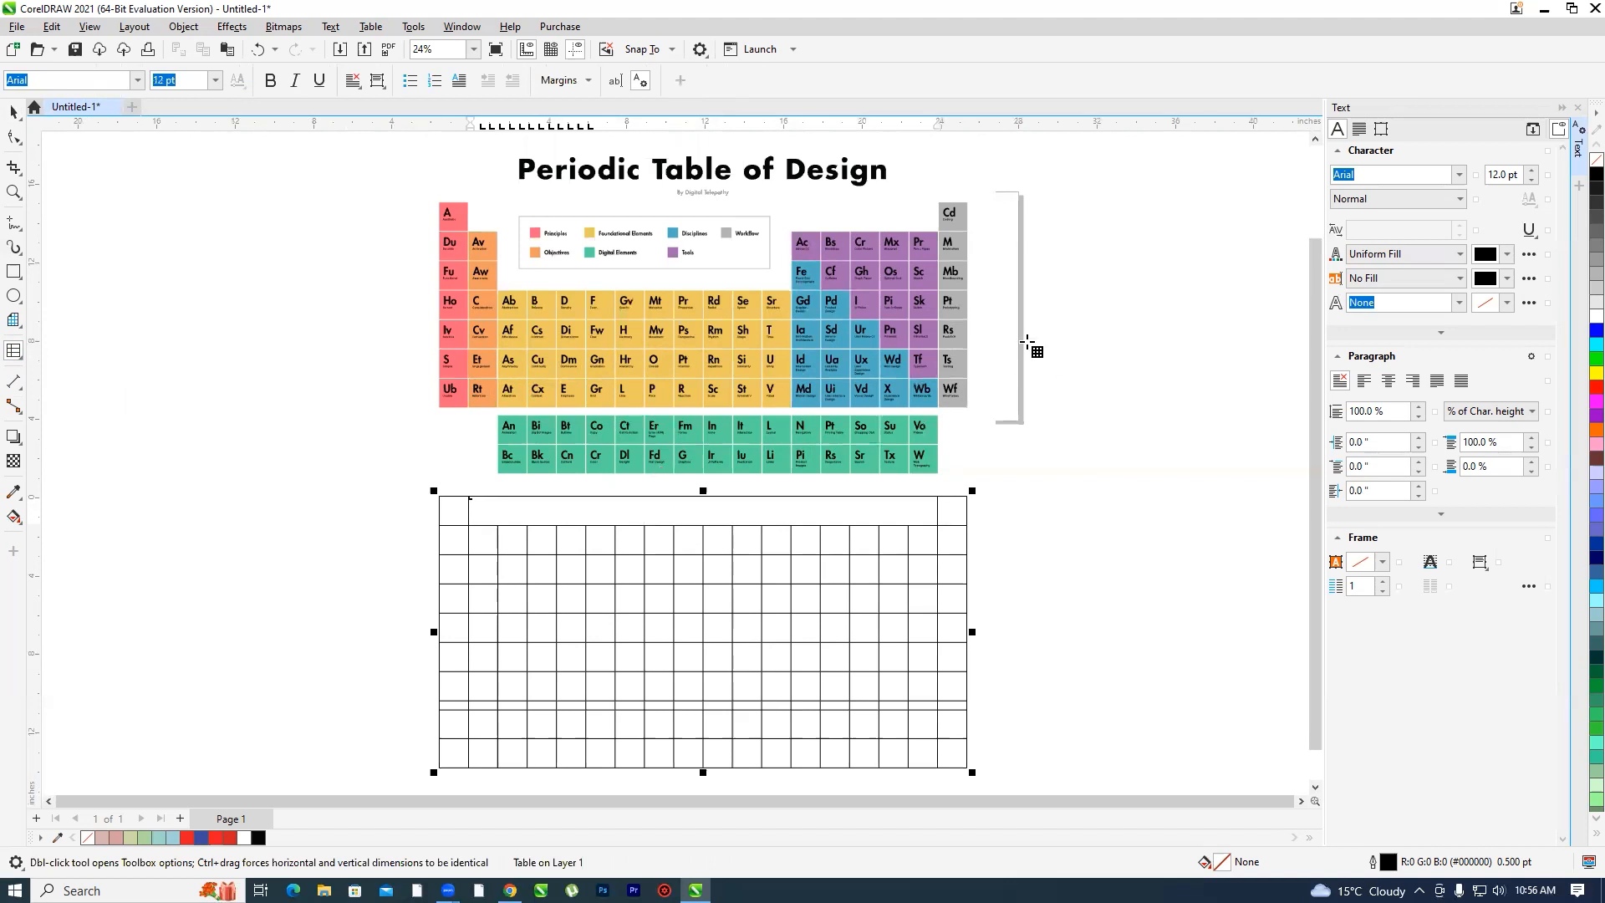
- Remove the top border of the merged cell in the table's first row by setting its width to None
click(476, 508)
drag(938, 517, 934, 524)
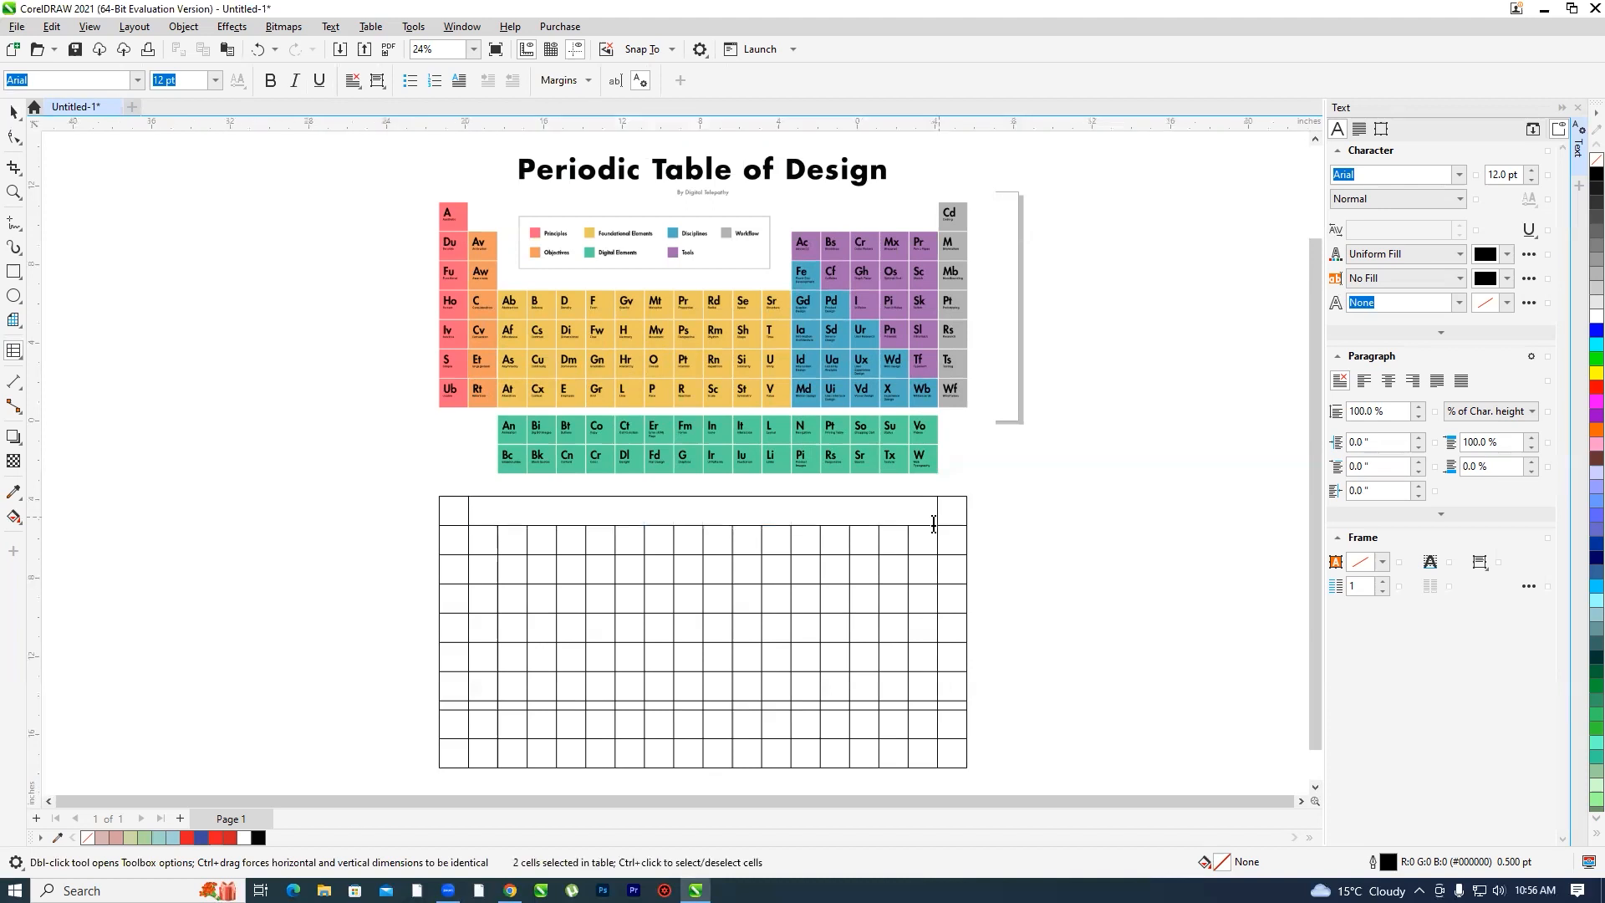
click(937, 522)
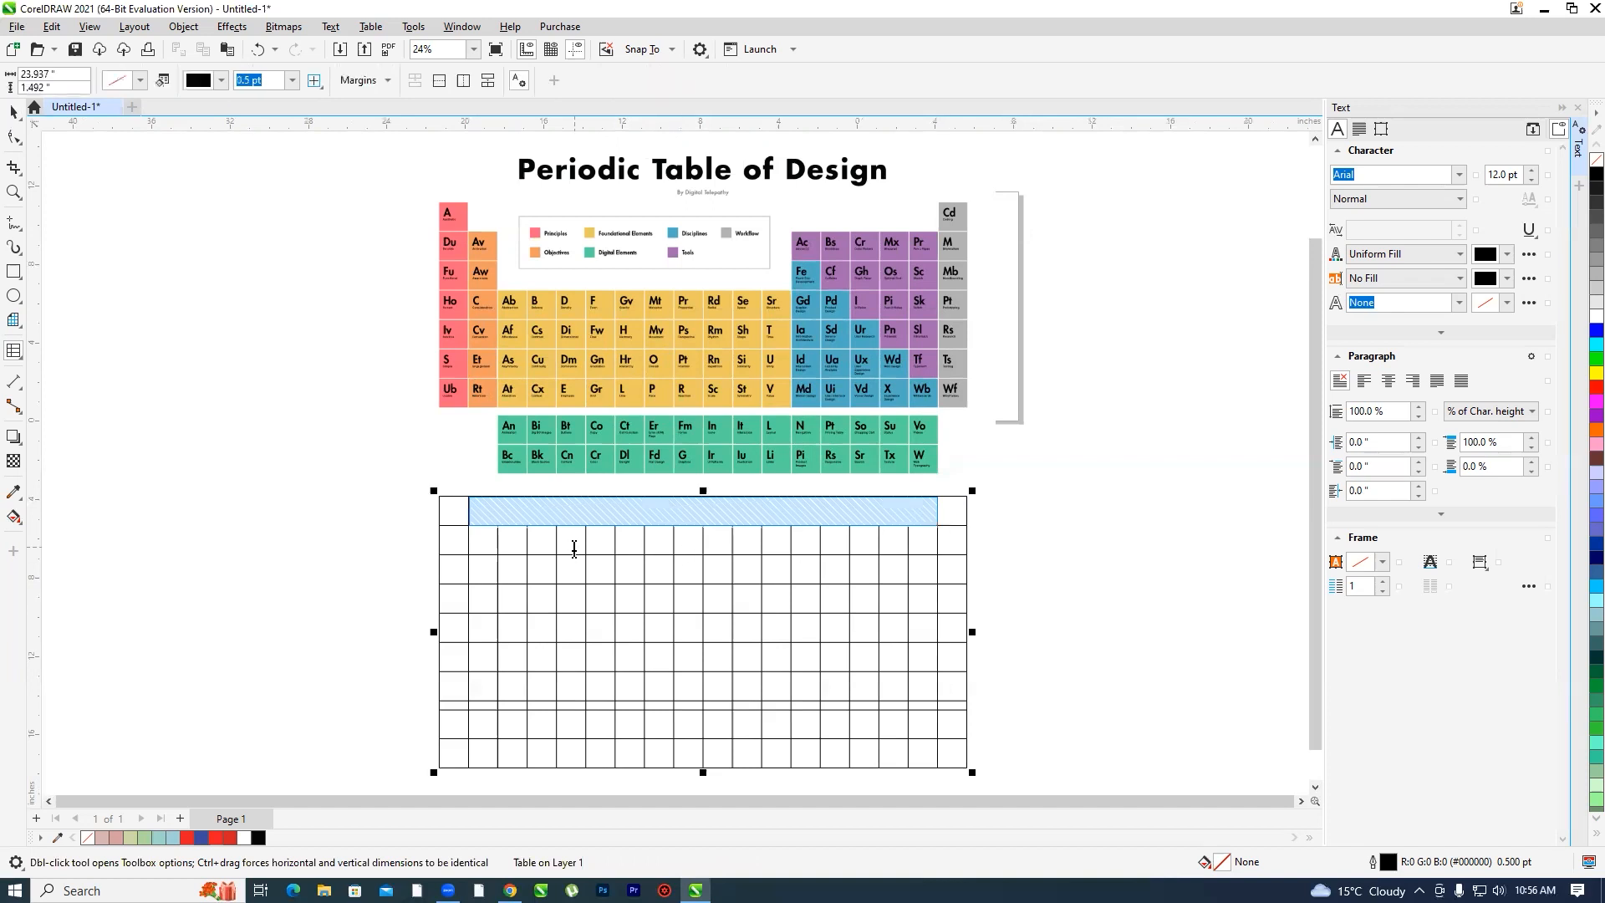
click(315, 81)
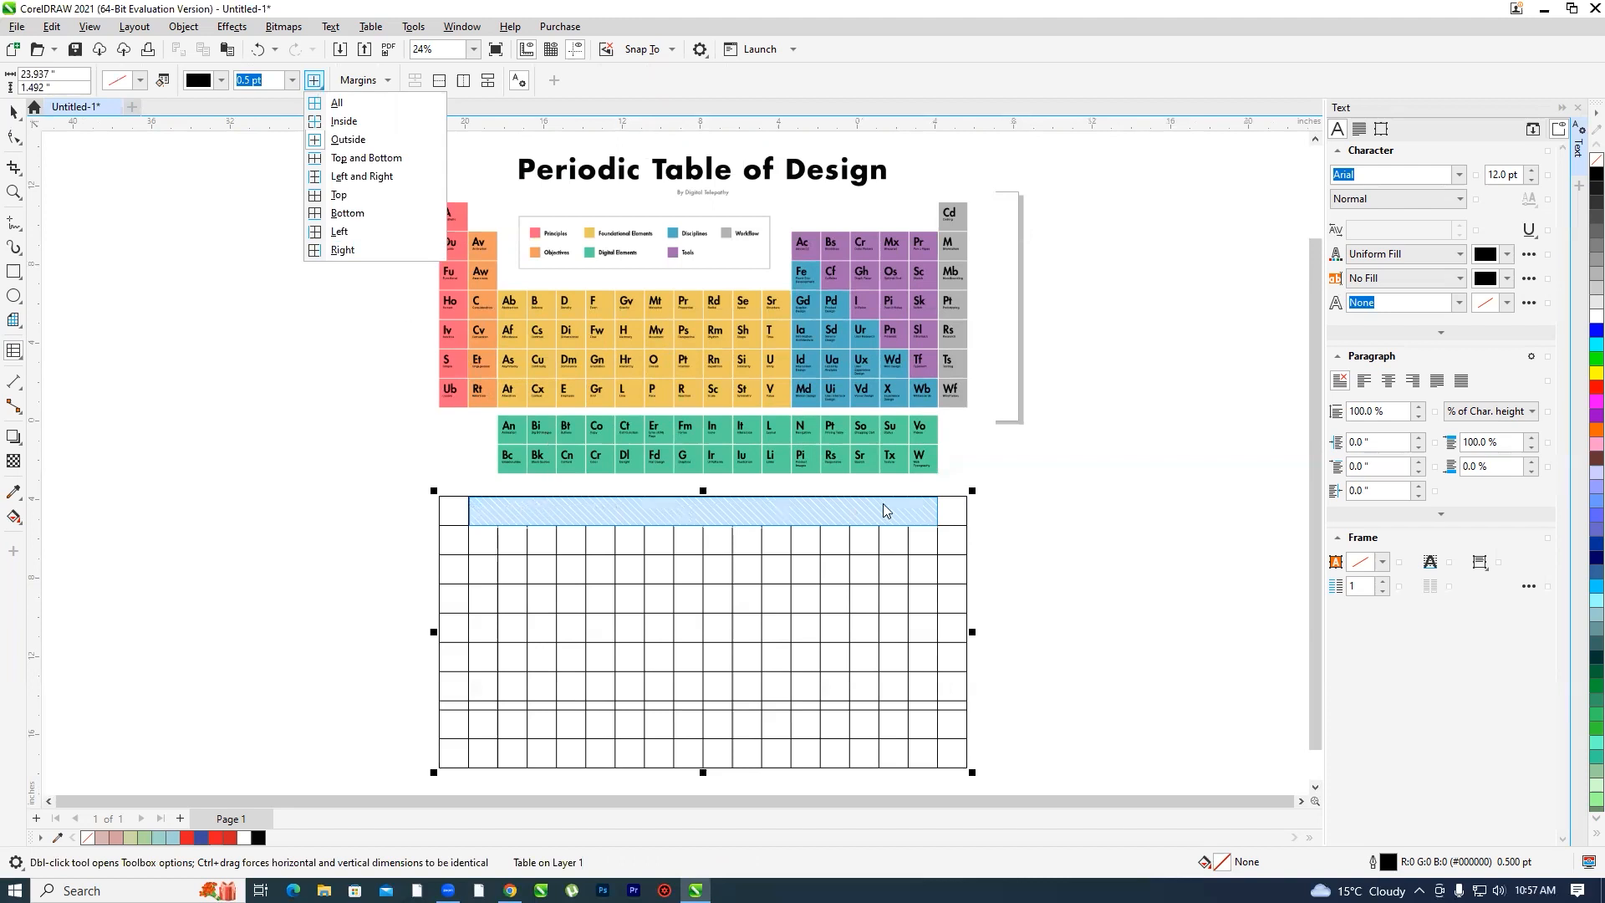
click(337, 198)
scroll(473, 499, up, 2)
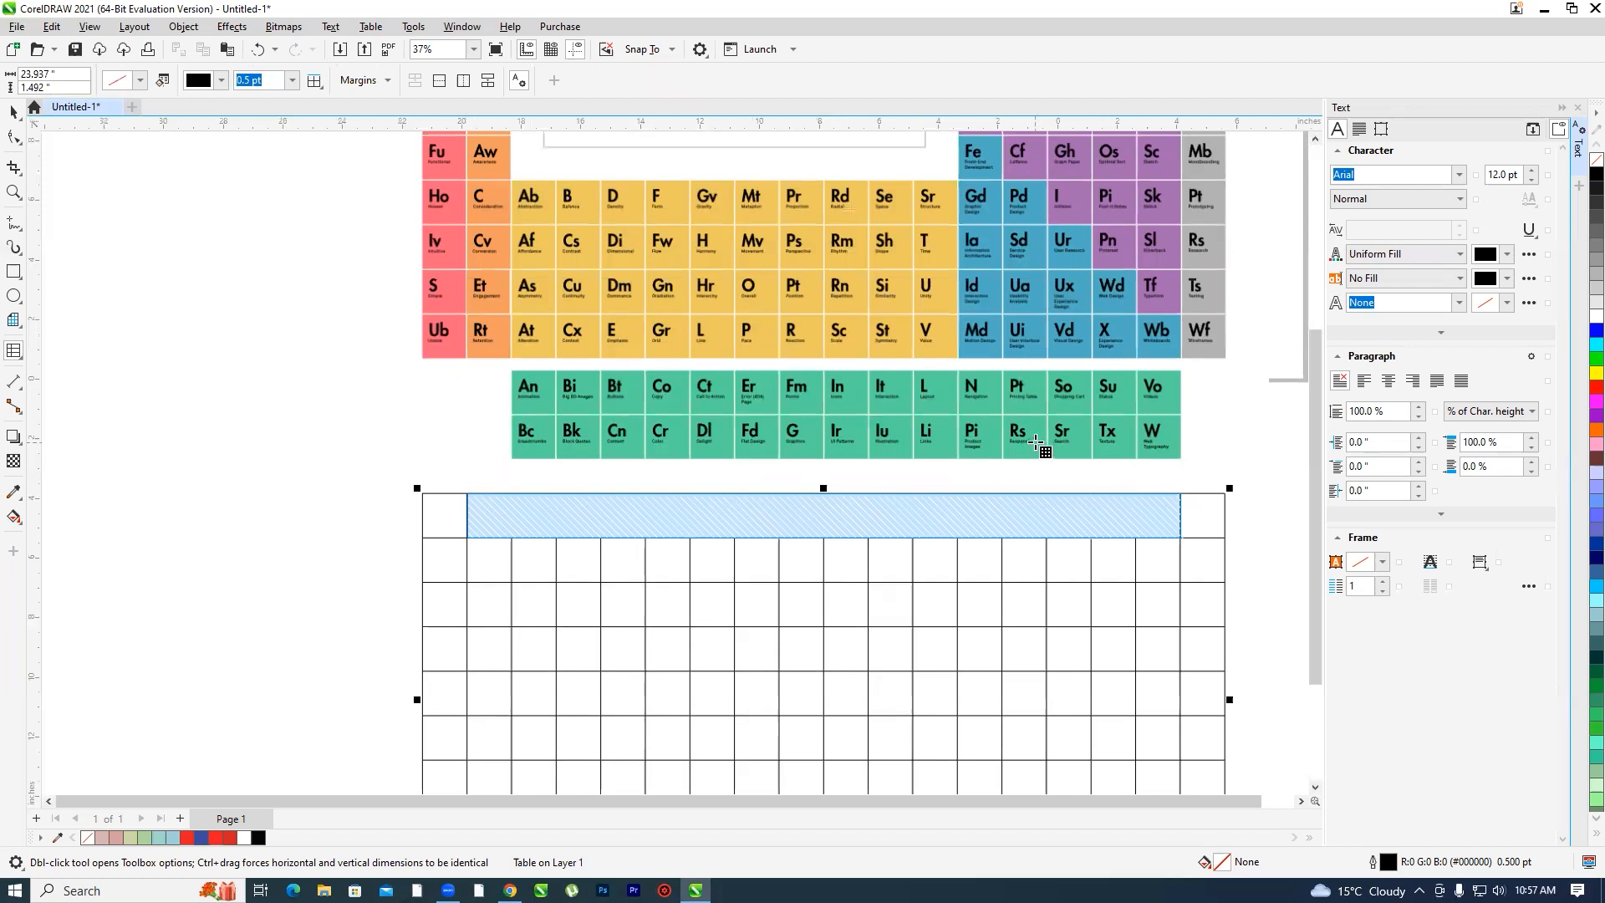
click(292, 79)
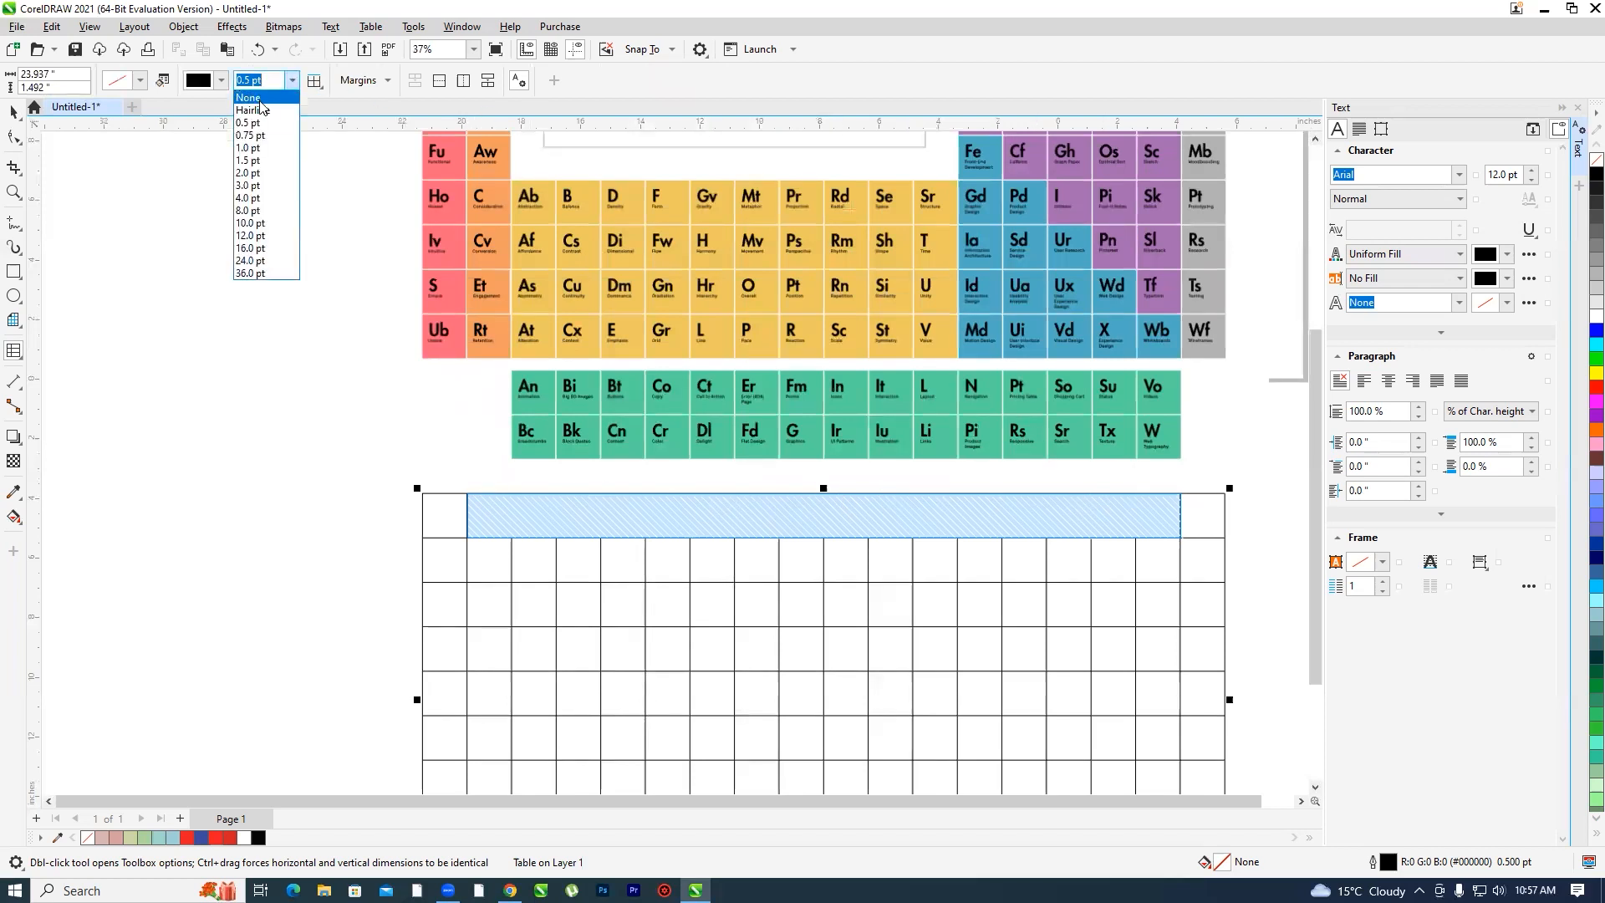
click(260, 98)
click(536, 534)
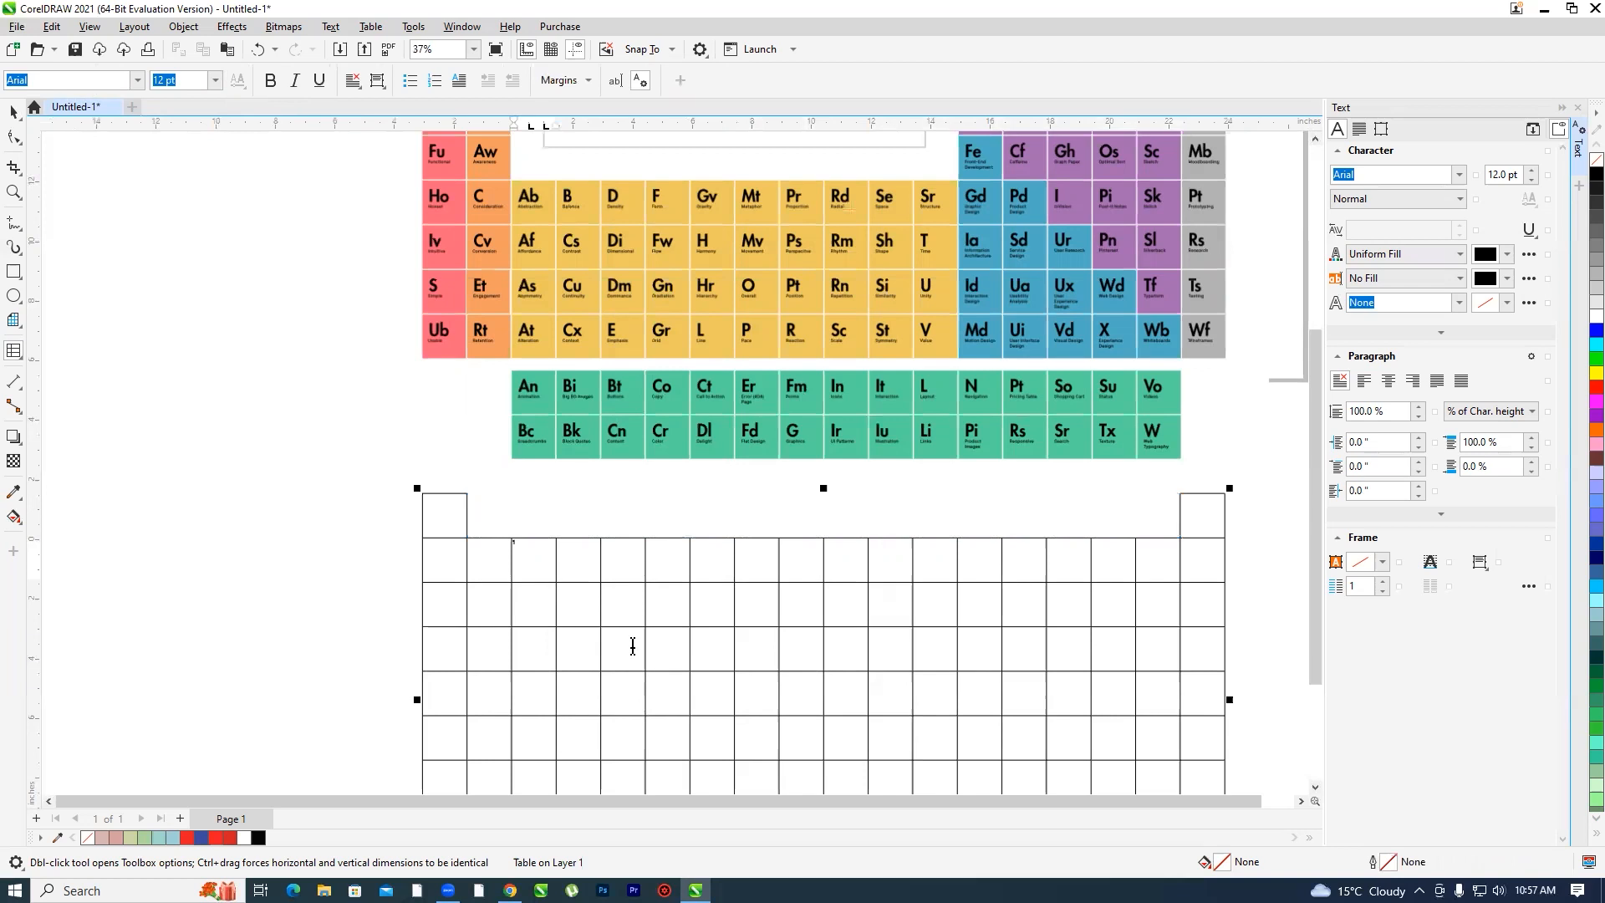
- Set all borders to None for the 20 cells in rows 2 and 3, from column 3 to column 12
scroll(515, 399, down, 2)
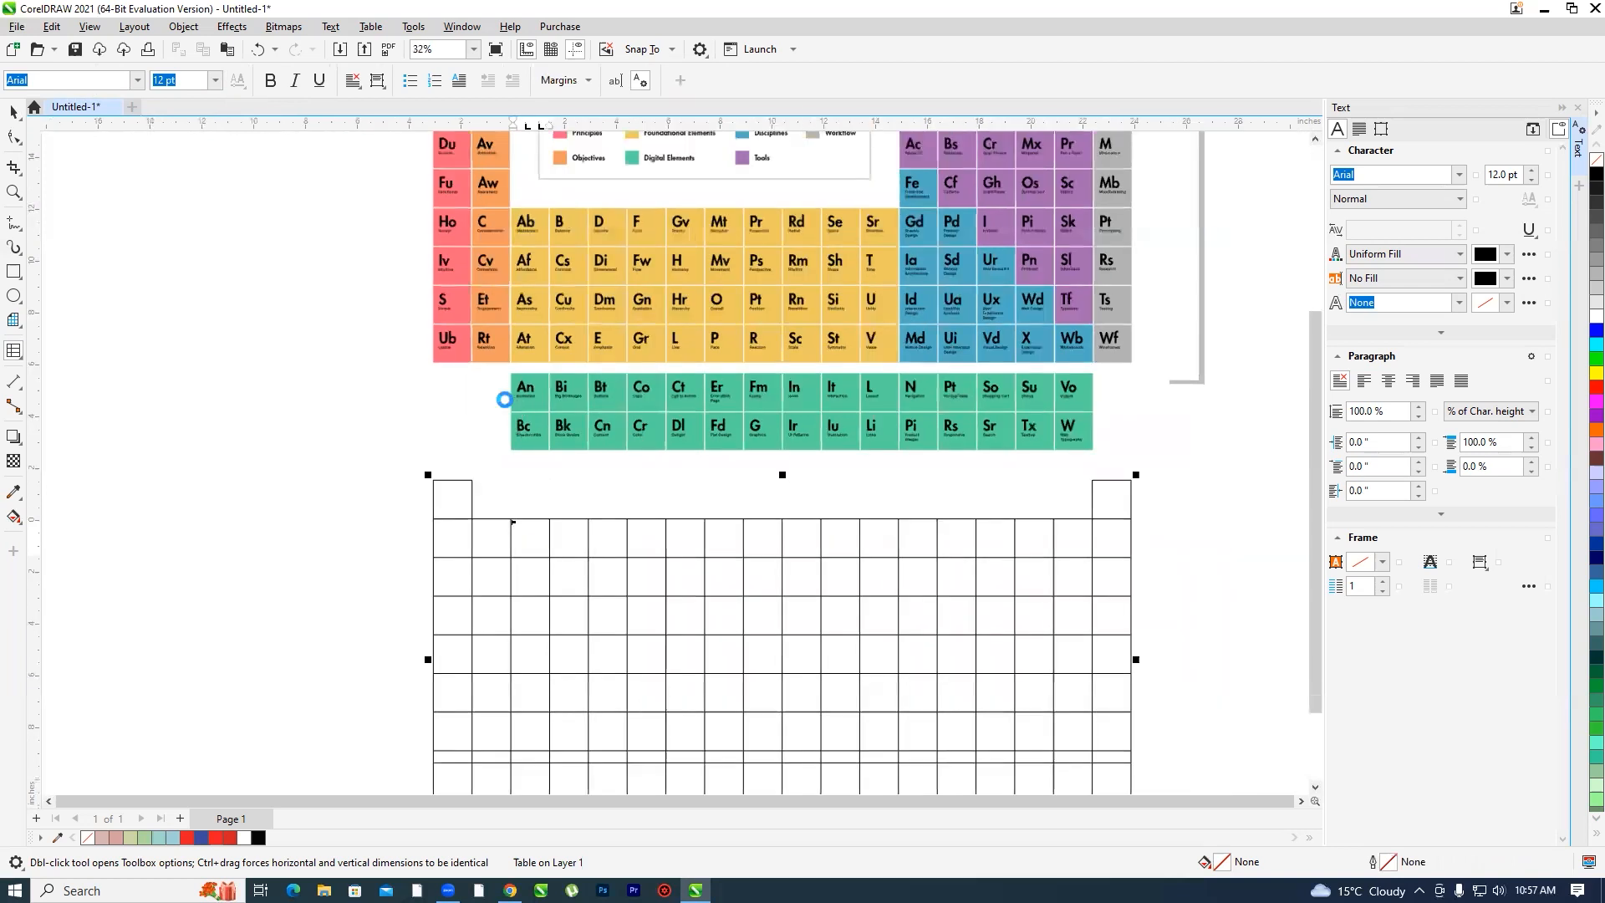
scroll(519, 410, down, 1)
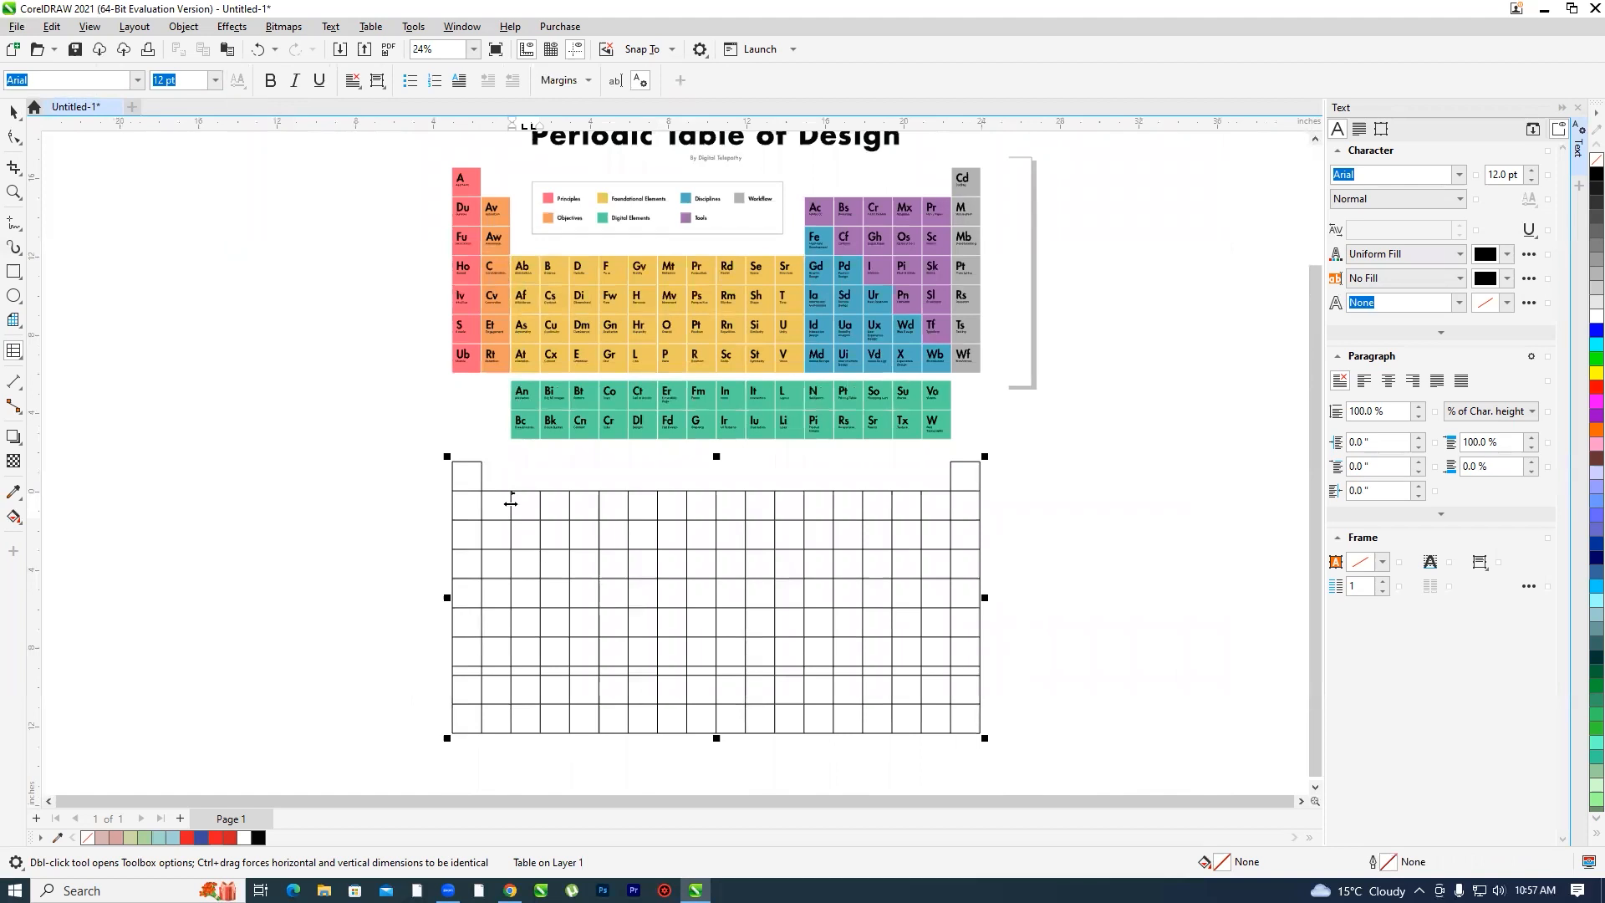
click(524, 508)
drag(530, 521, 830, 524)
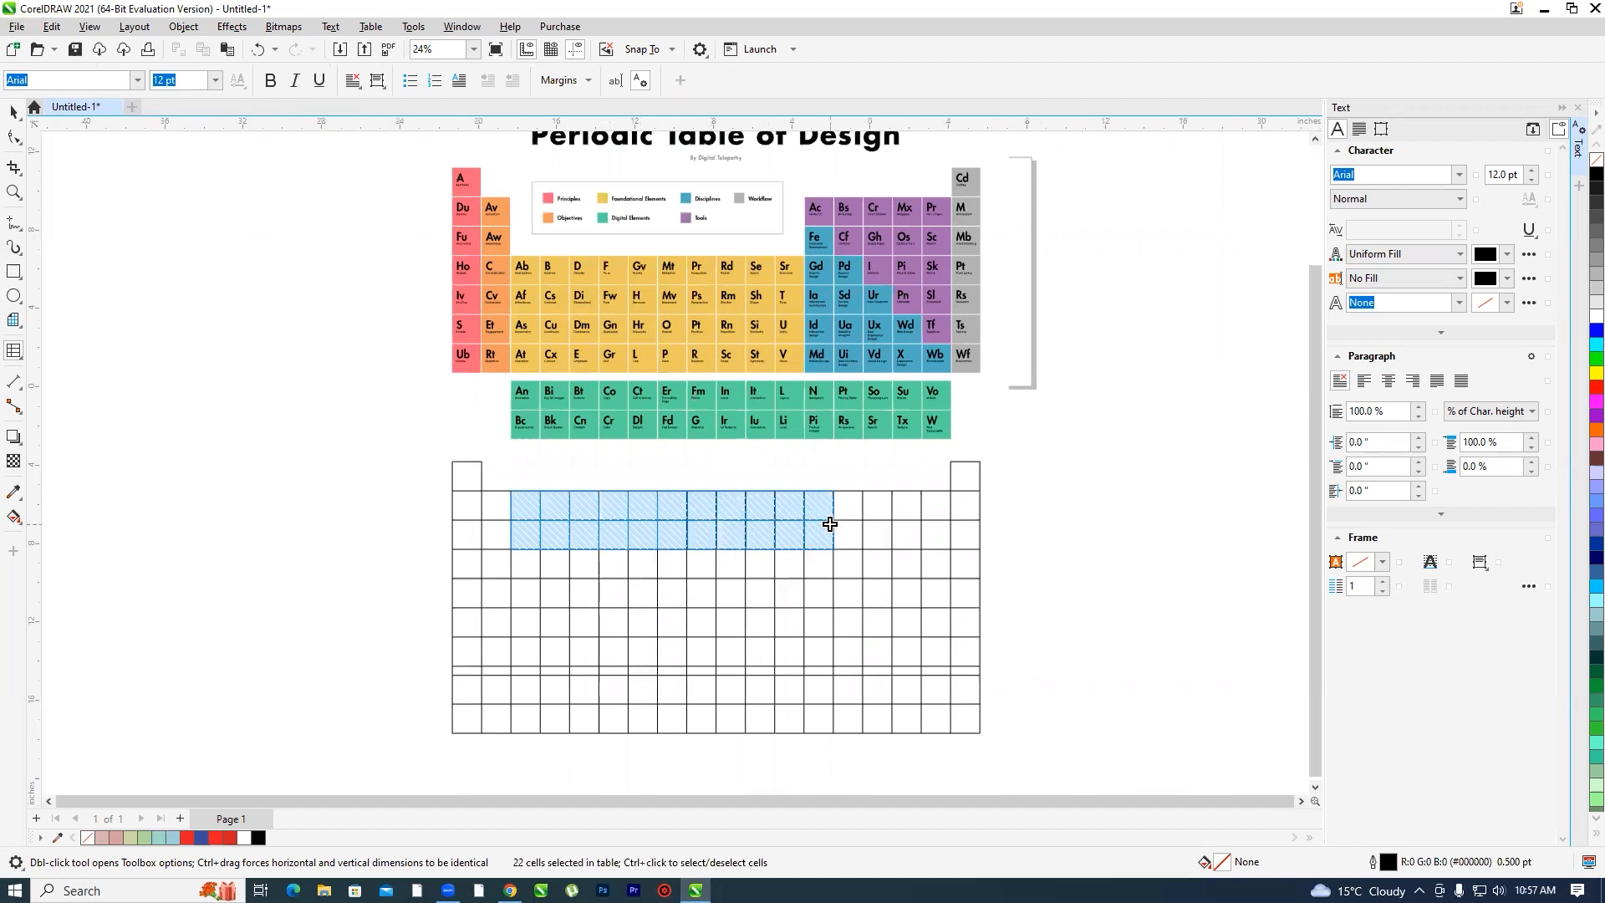
drag(830, 524, 787, 535)
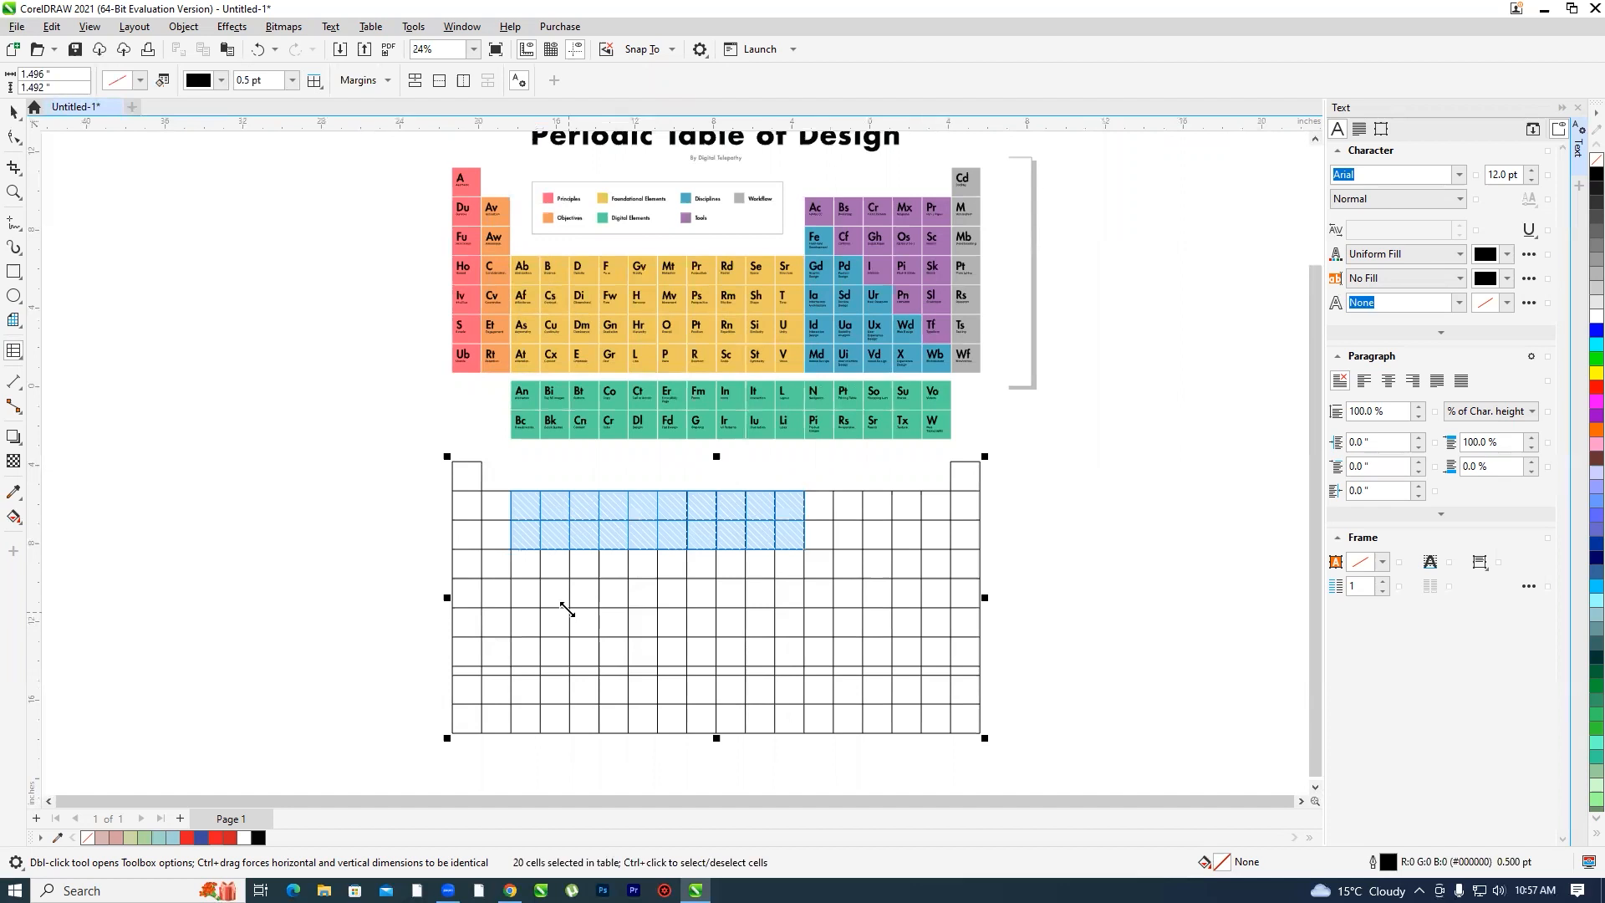
scroll(566, 565, up, 3)
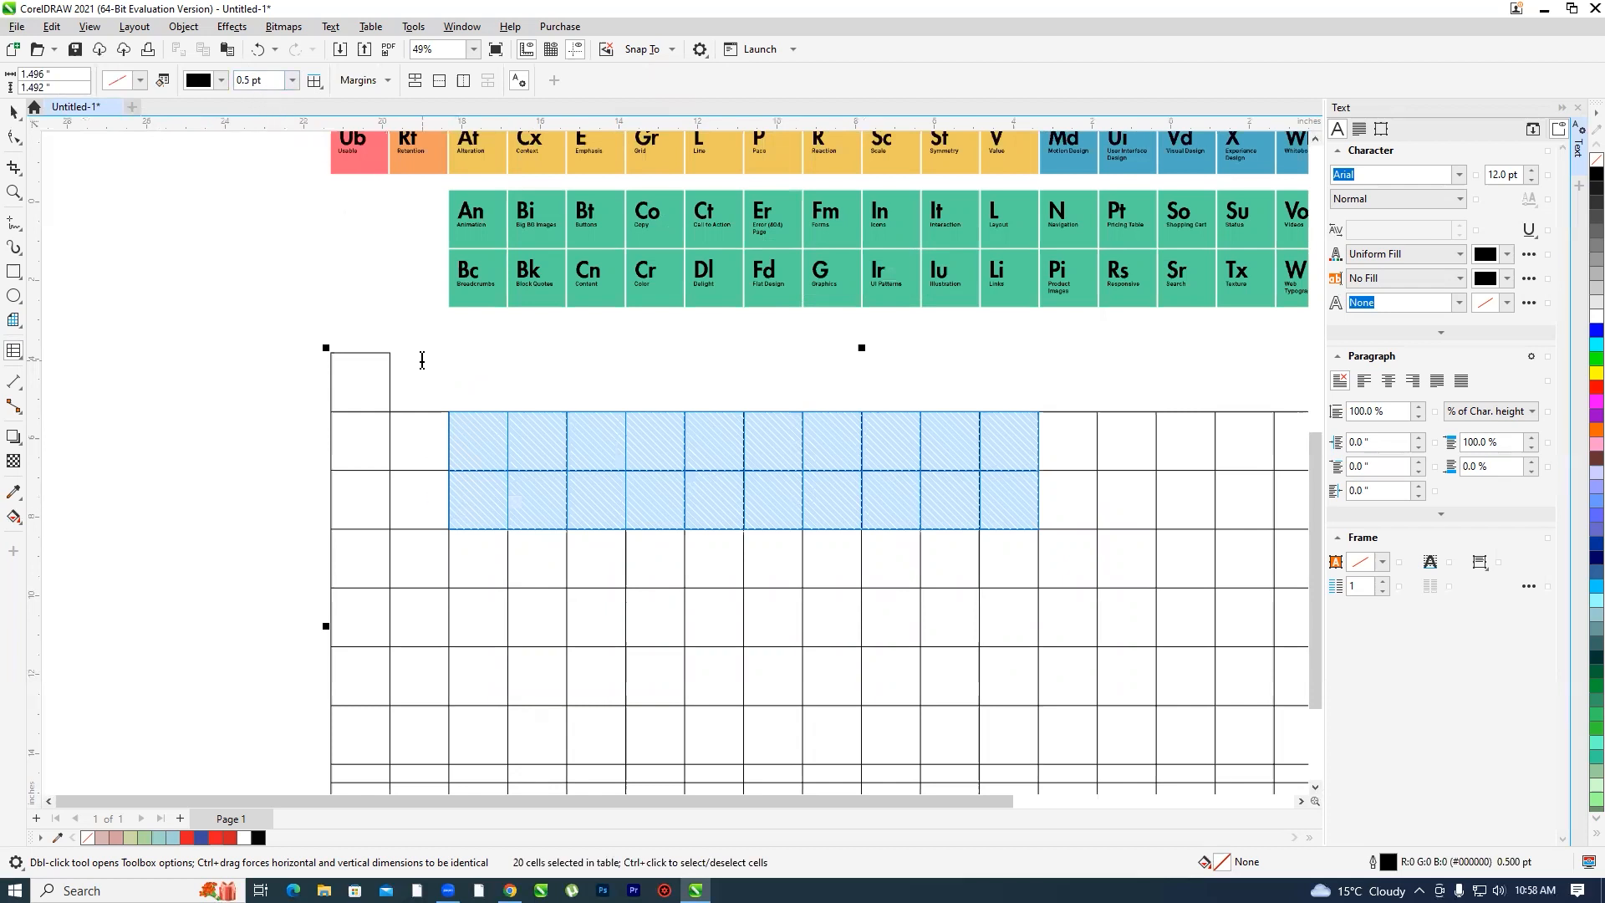
click(314, 80)
click(337, 103)
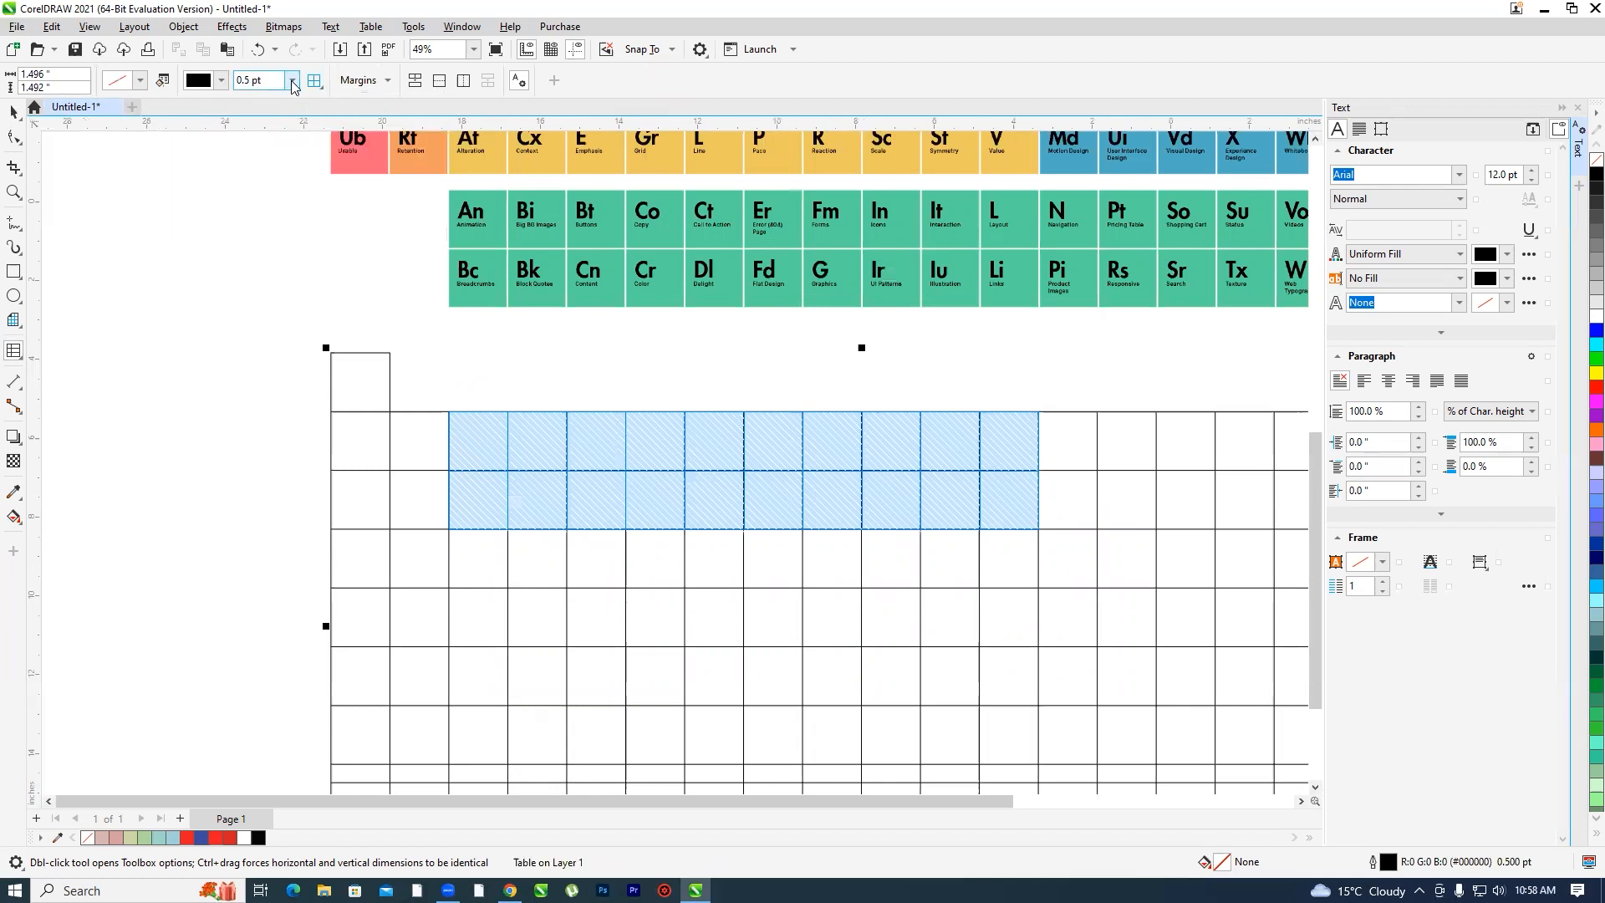
click(292, 81)
click(269, 98)
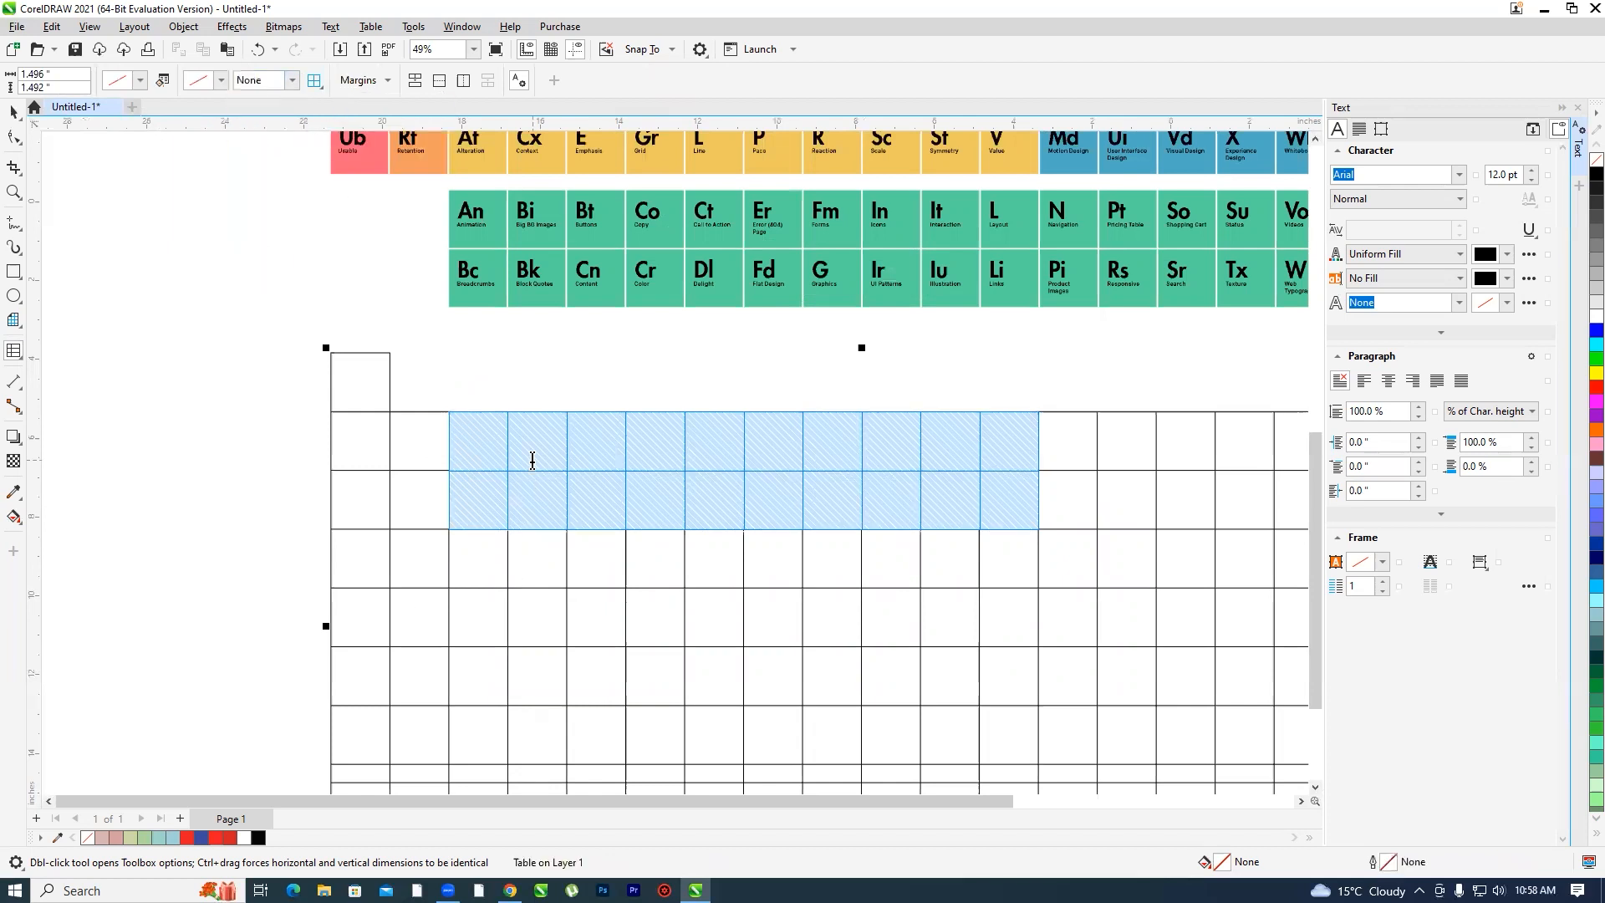
scroll(532, 459, down, 1)
click(578, 454)
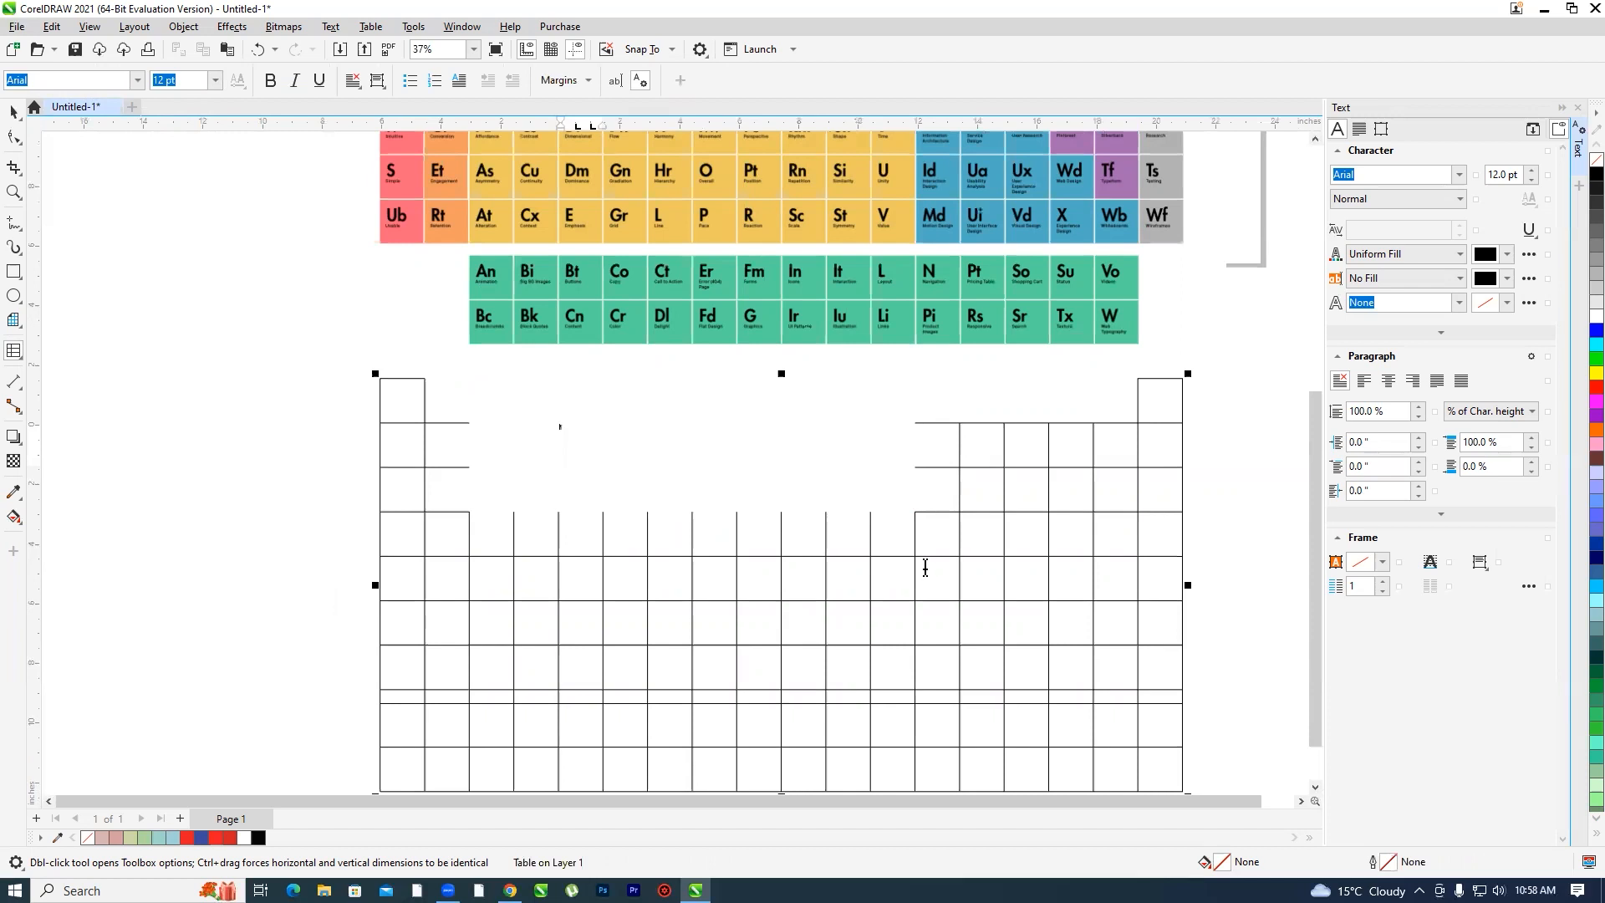
- Try setting all borders to None for the three cells in column 2, from row 2 to row 4
shift+click(448, 539)
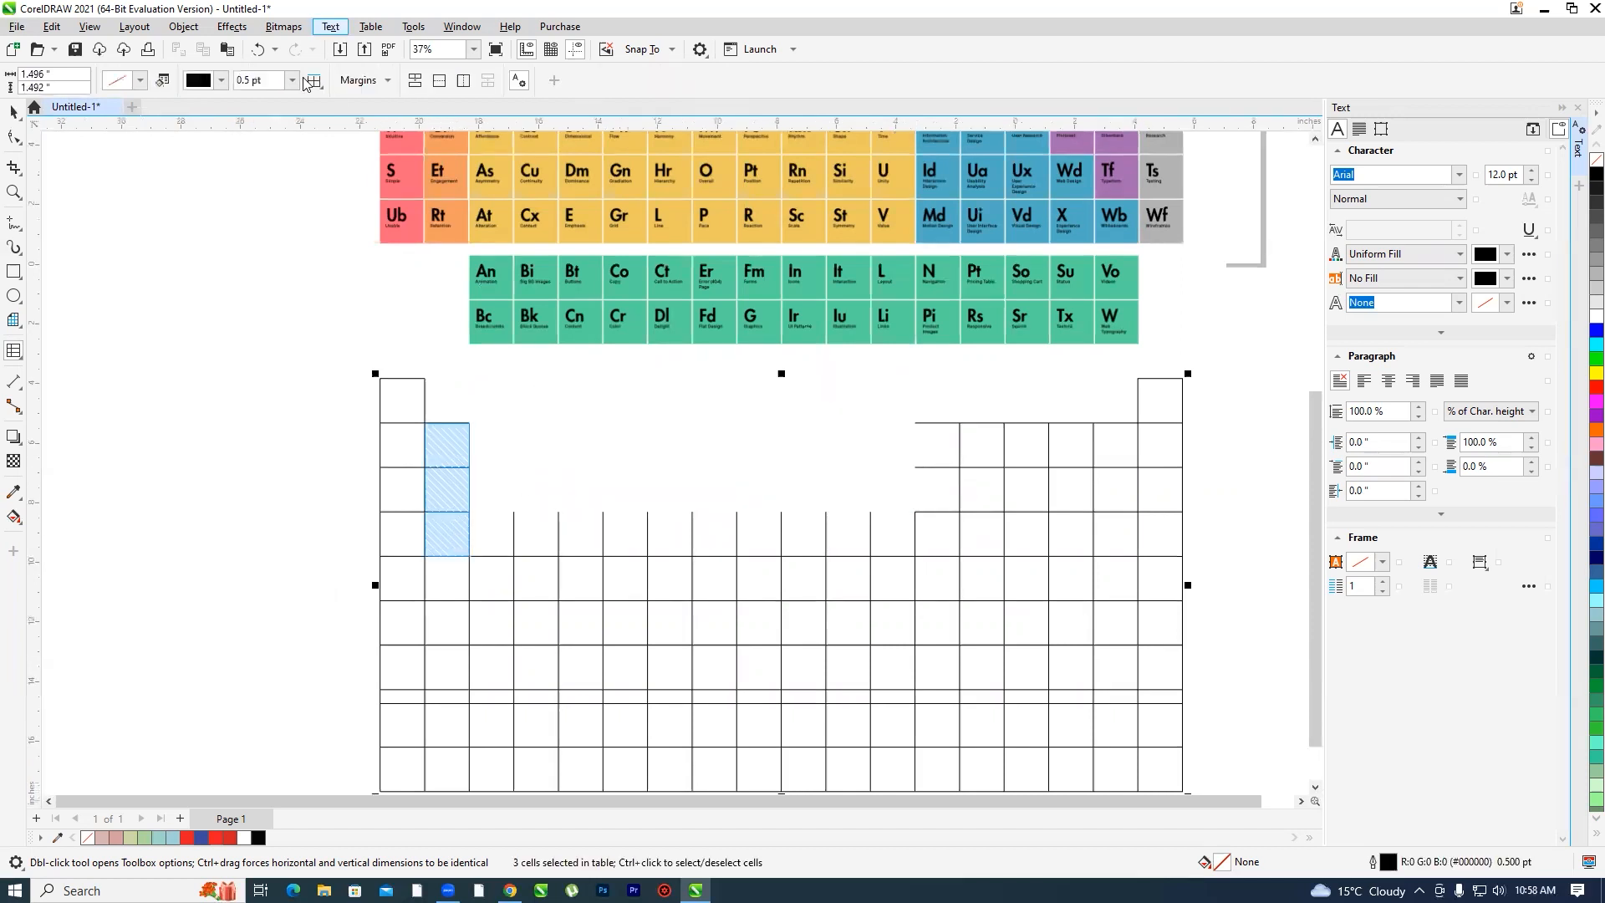
click(316, 81)
click(329, 104)
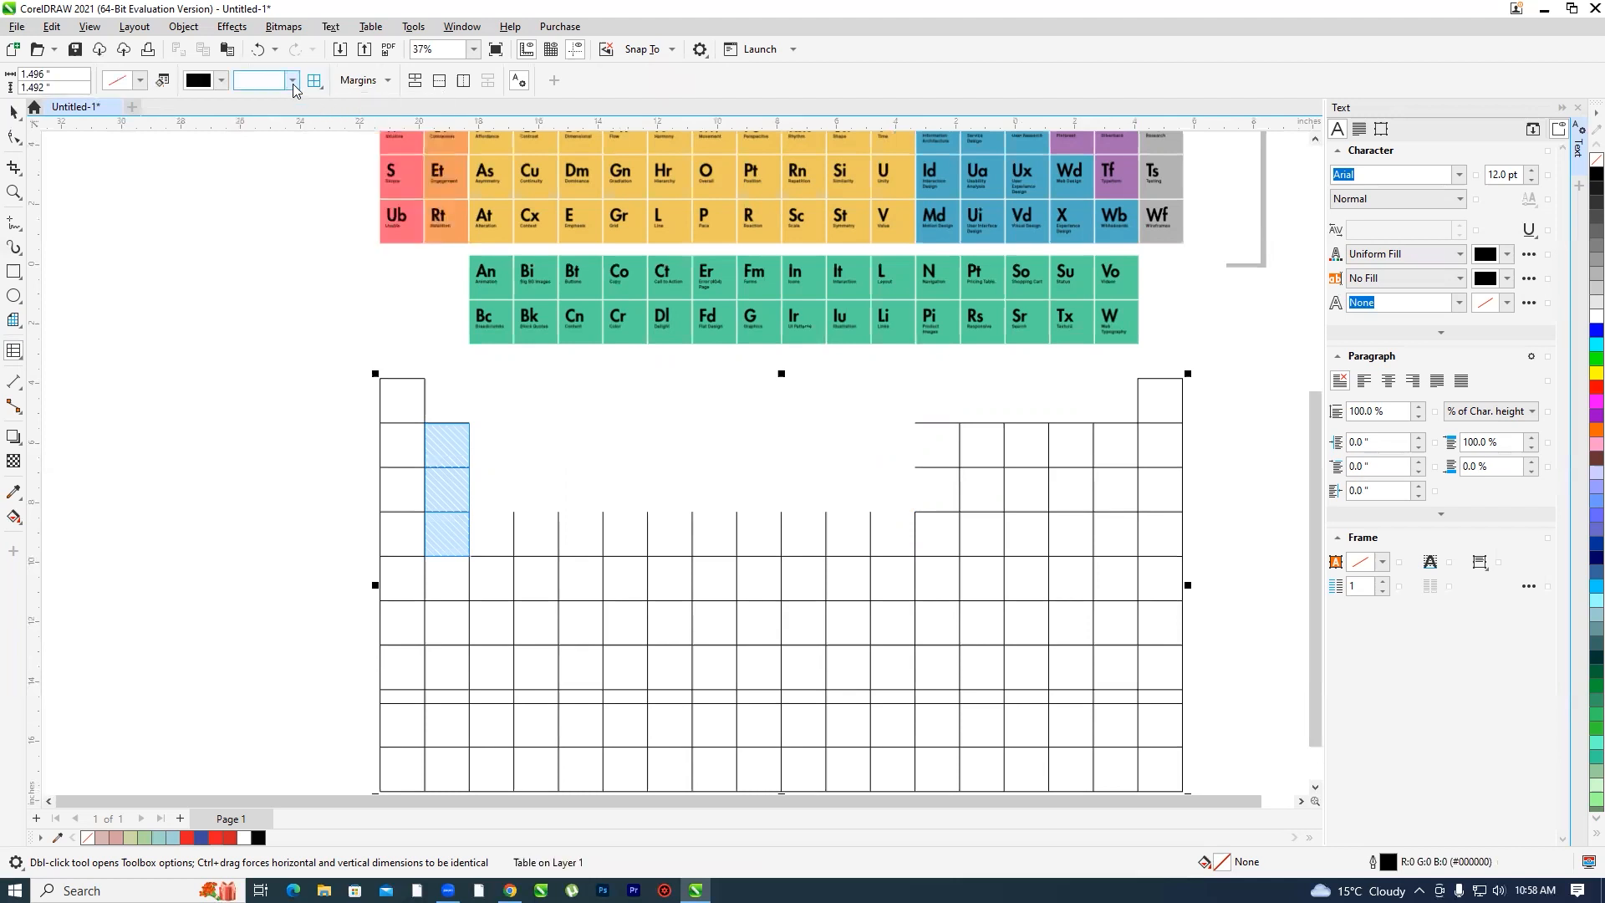
click(292, 80)
click(248, 97)
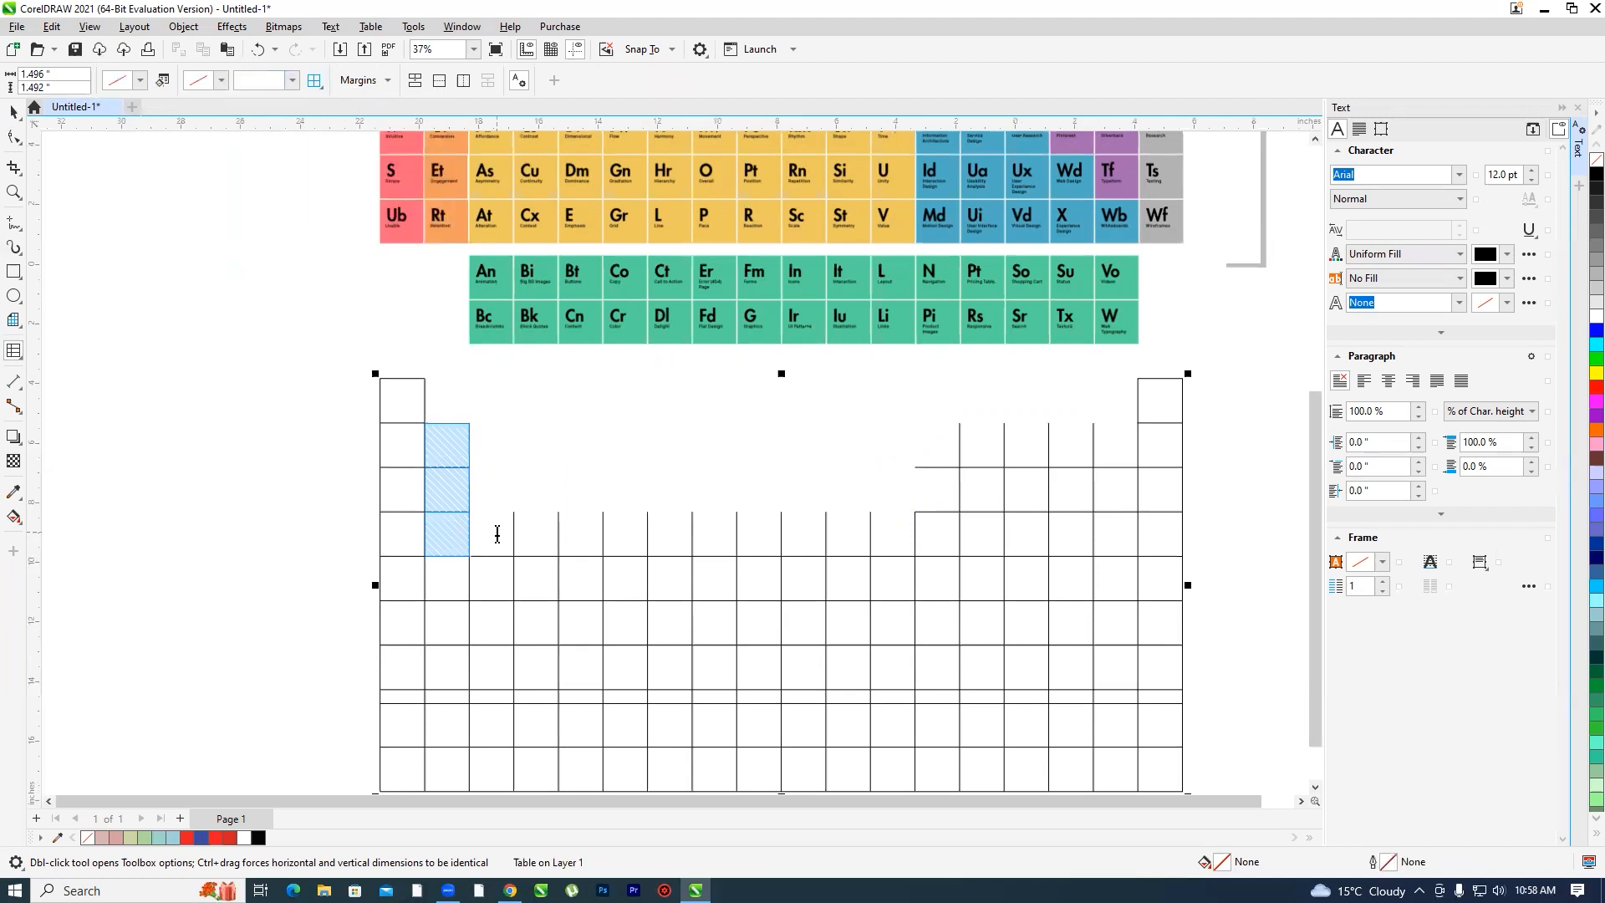
- Remove the right border of the second cell in the table's first row by setting its width to None
click(498, 533)
scroll(493, 537, up, 4)
drag(509, 436, 505, 448)
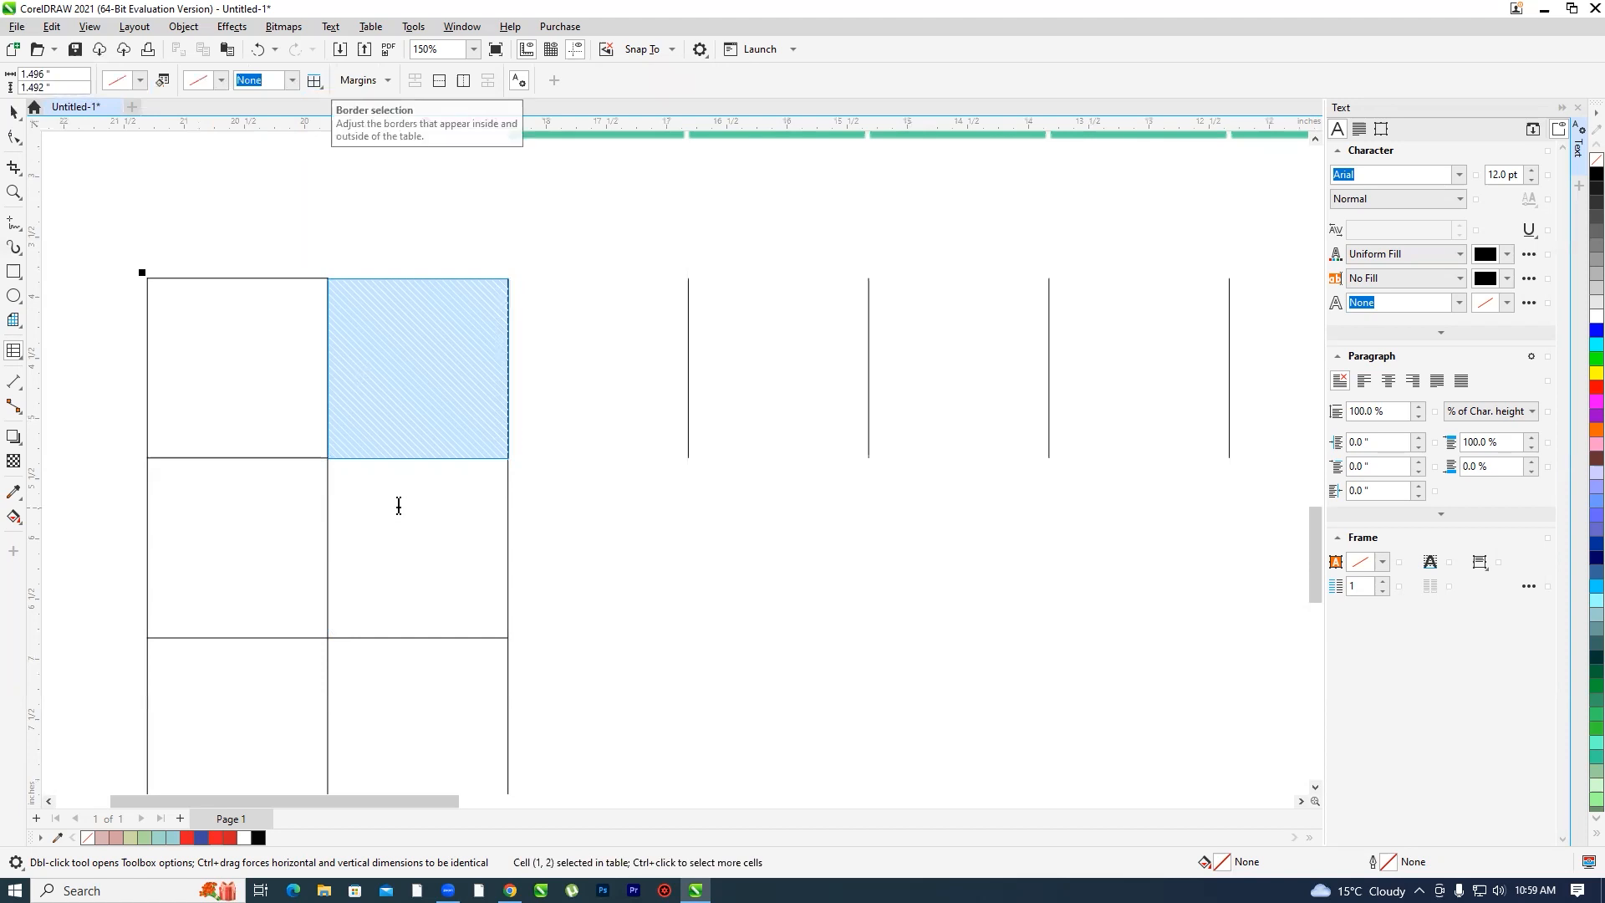
click(437, 386)
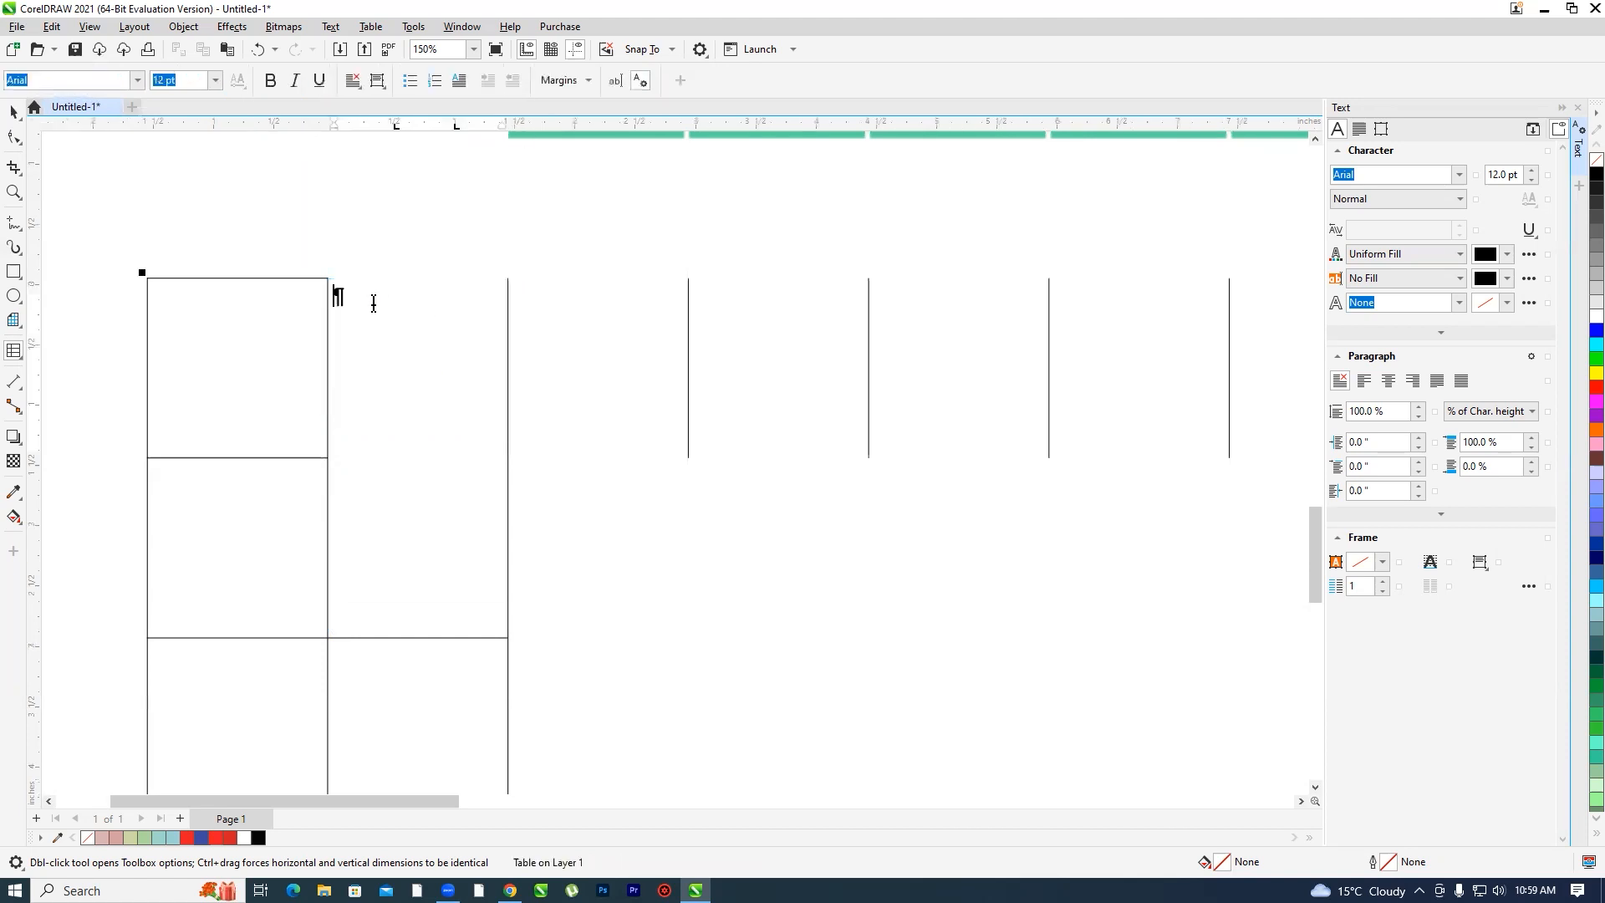
drag(504, 437, 505, 430)
click(495, 428)
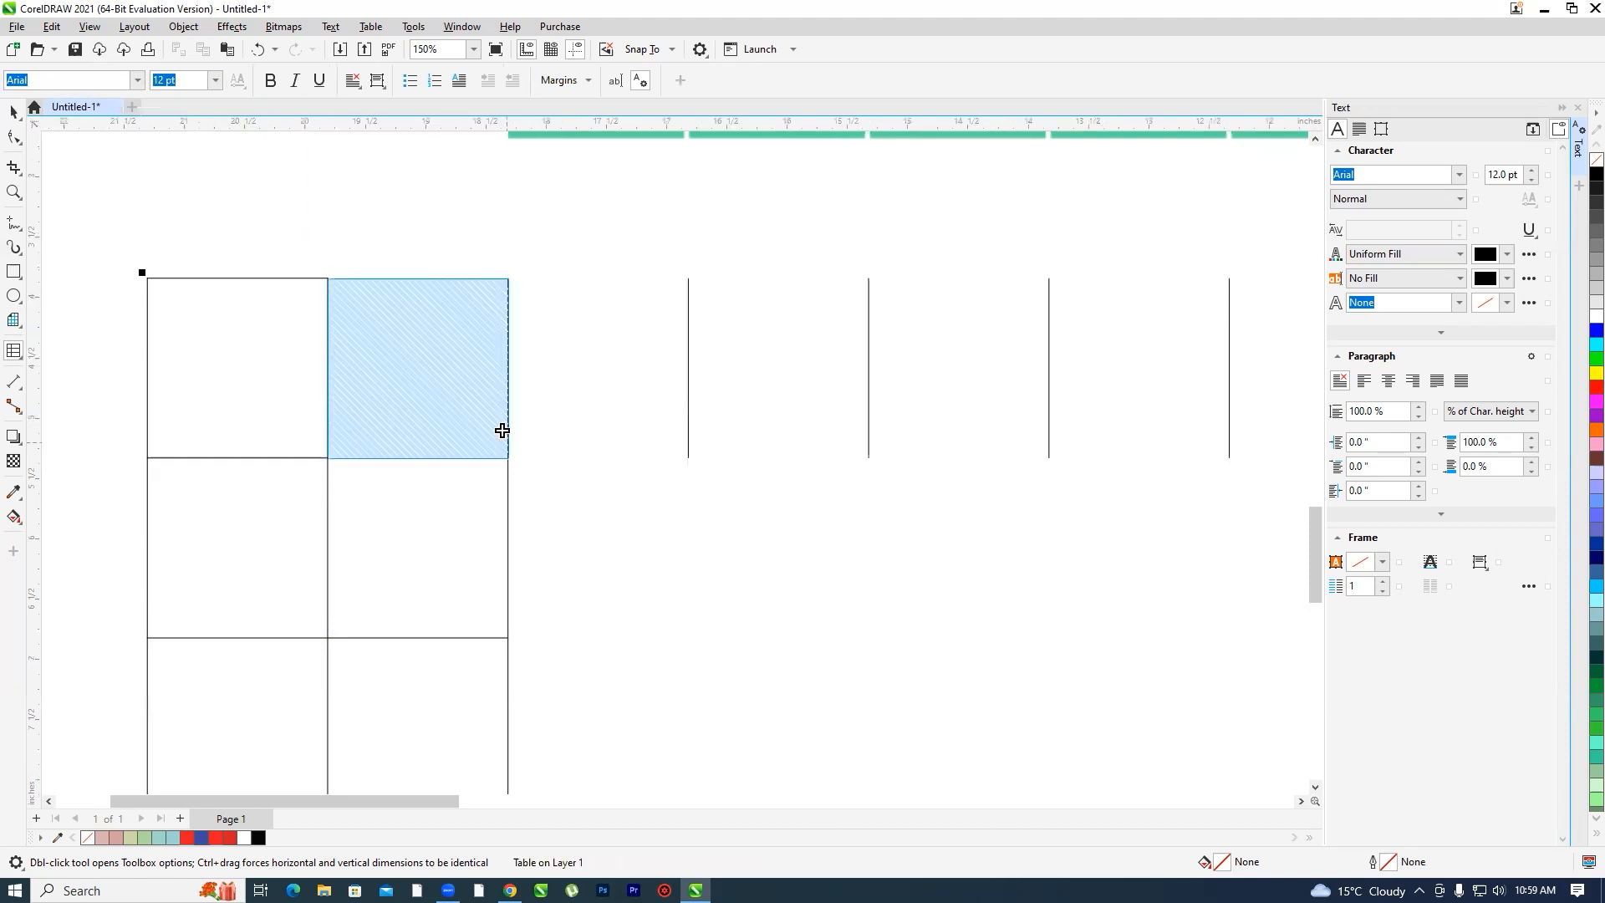
click(316, 82)
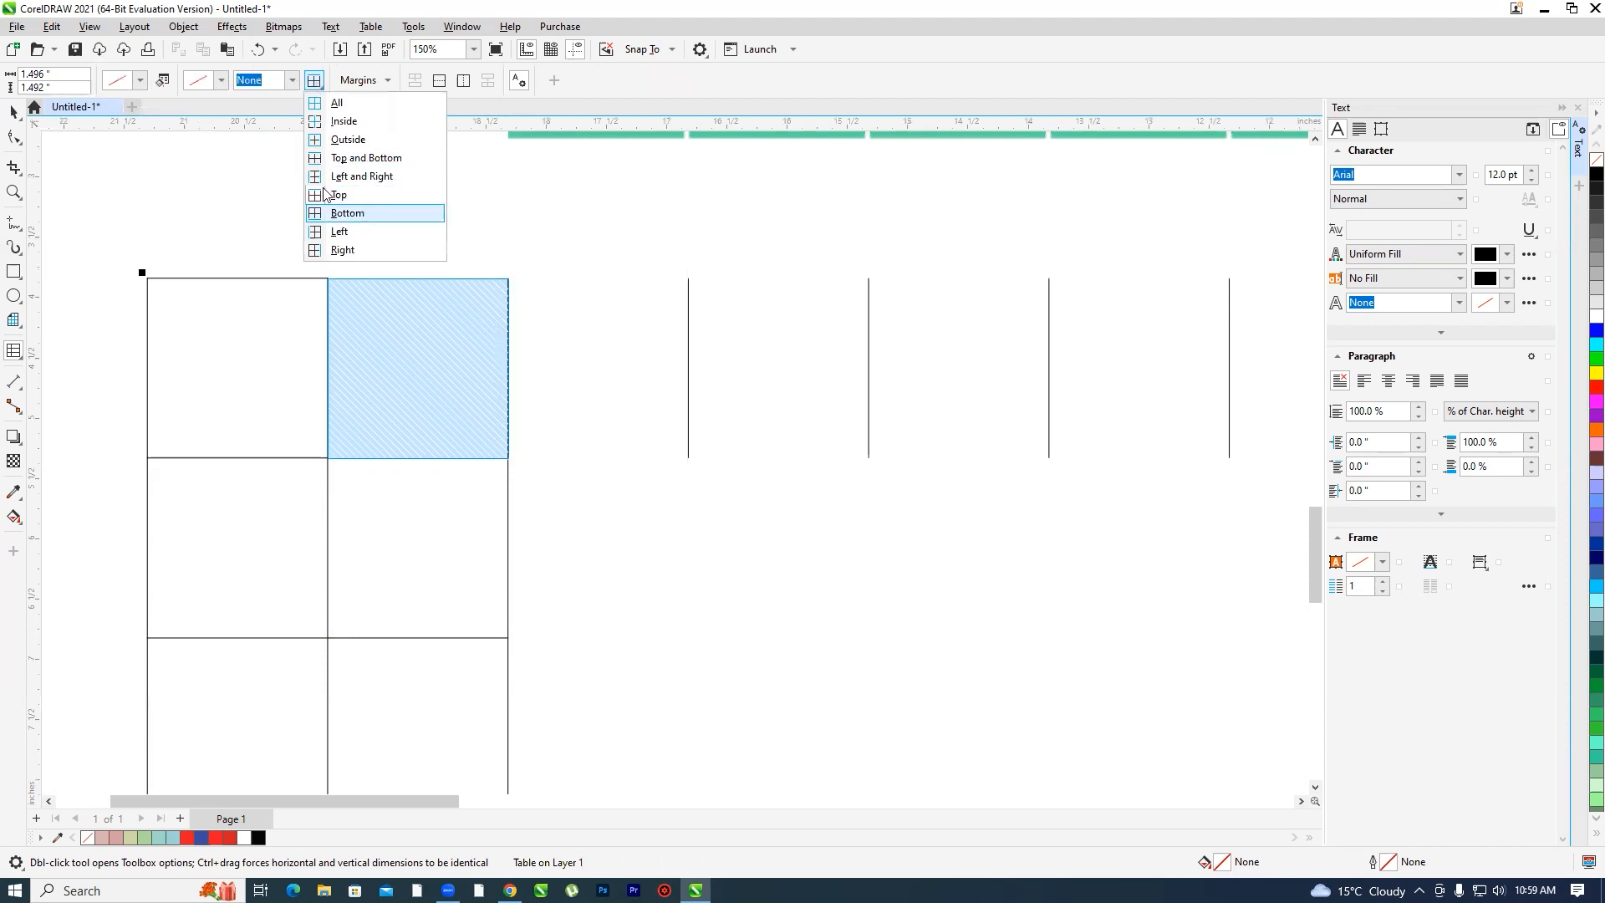
click(347, 251)
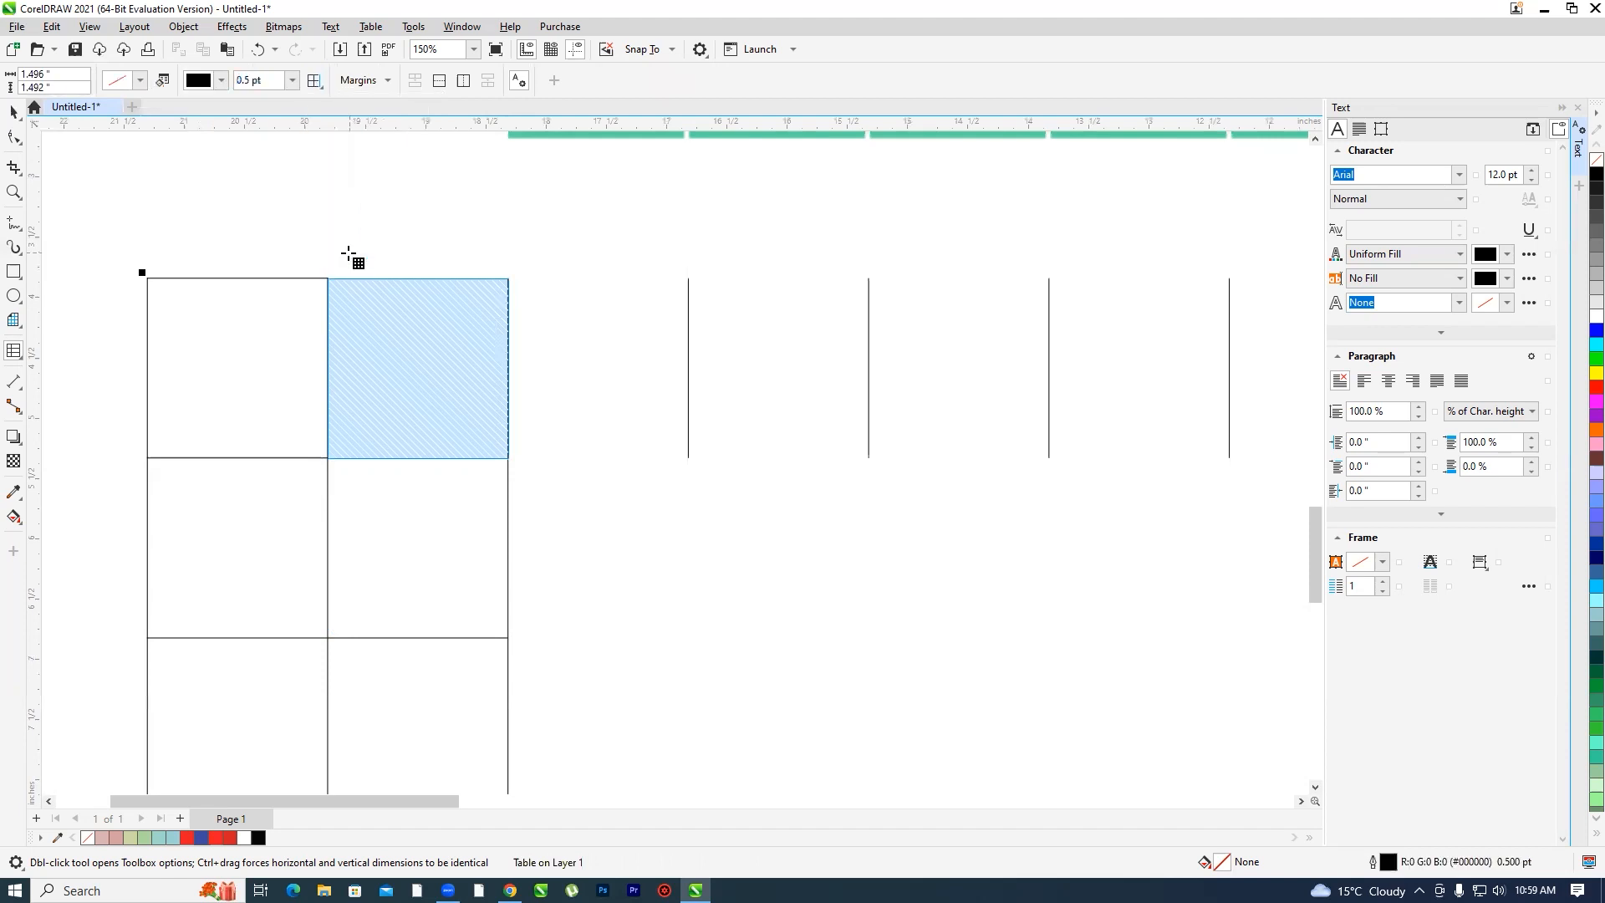
click(292, 81)
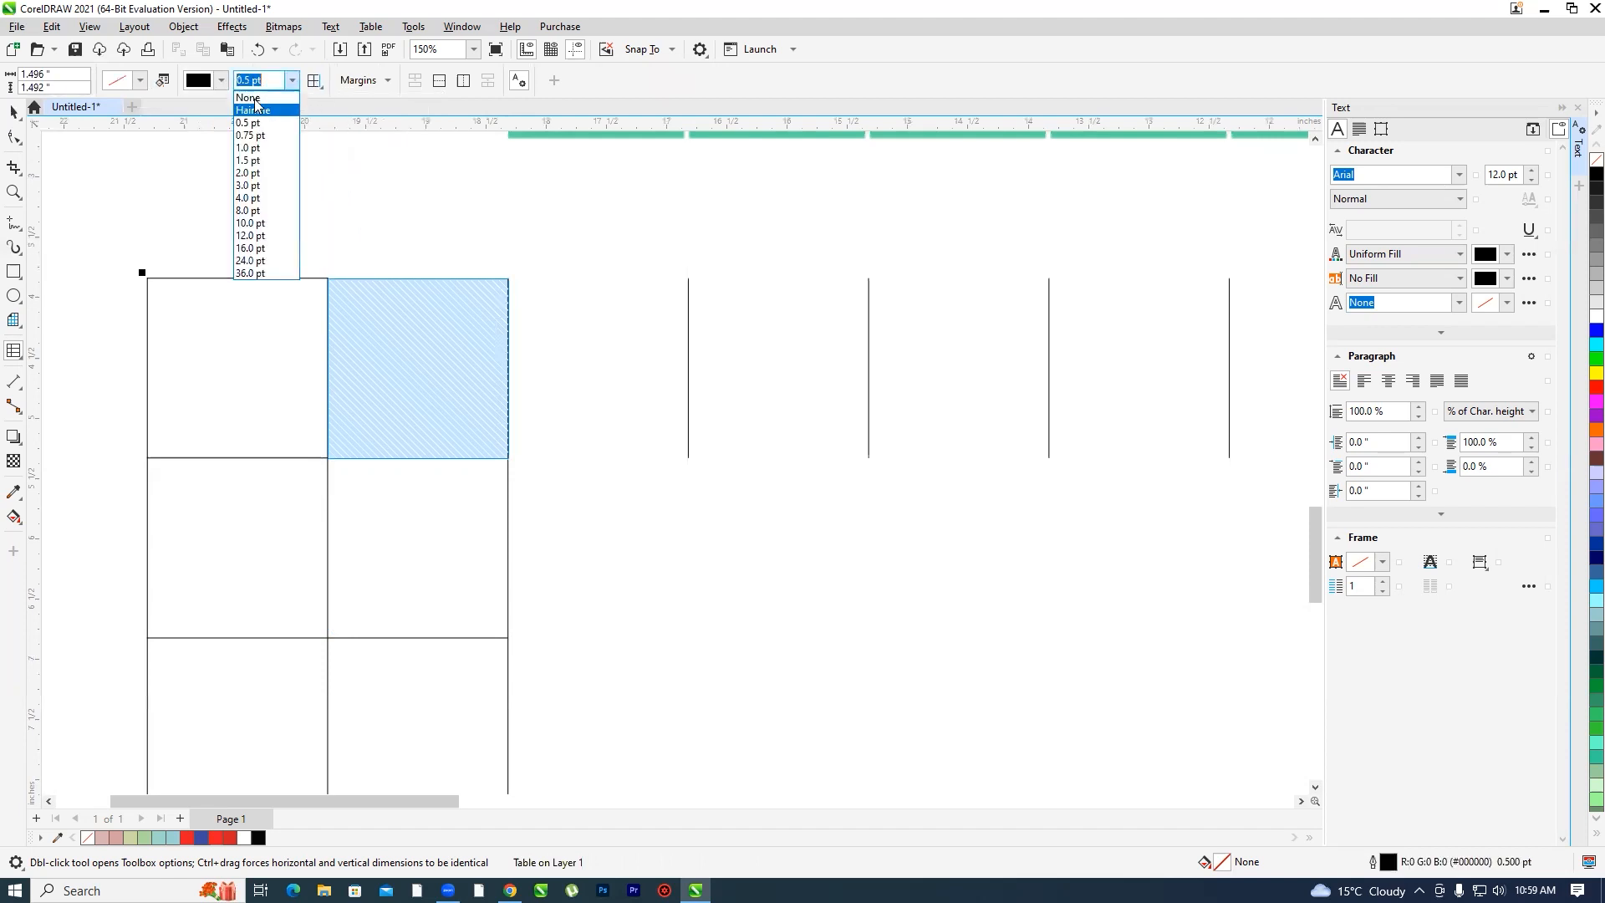
click(251, 98)
click(434, 351)
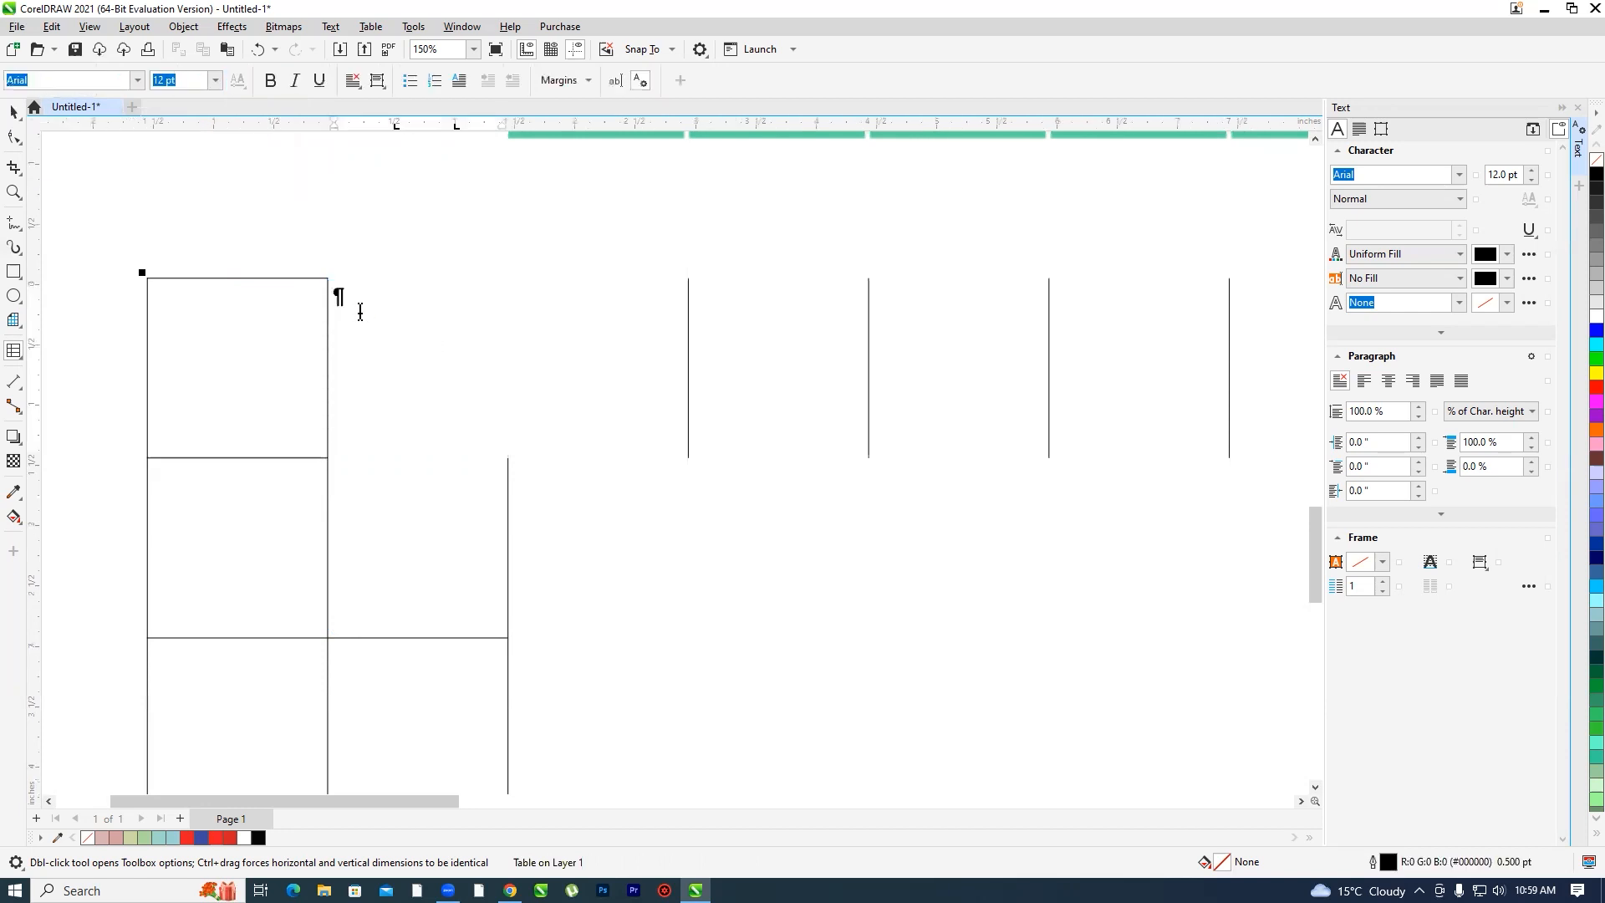
- Restore the bottom border of the first row's second cell with a width of 0.5 pt
drag(351, 301, 508, 445)
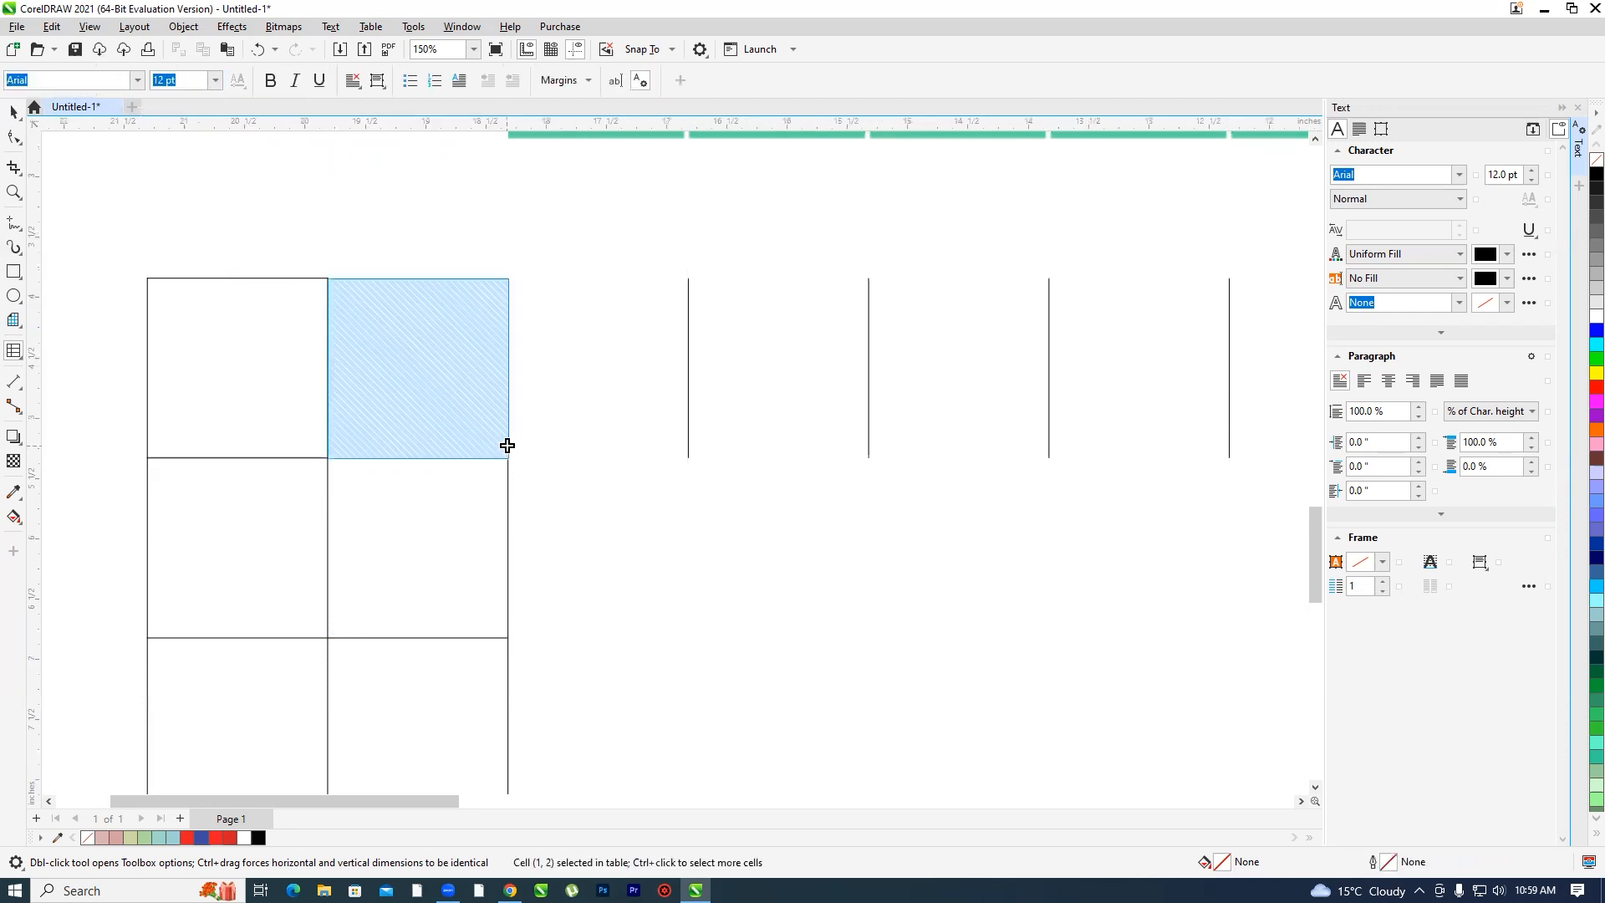
click(314, 80)
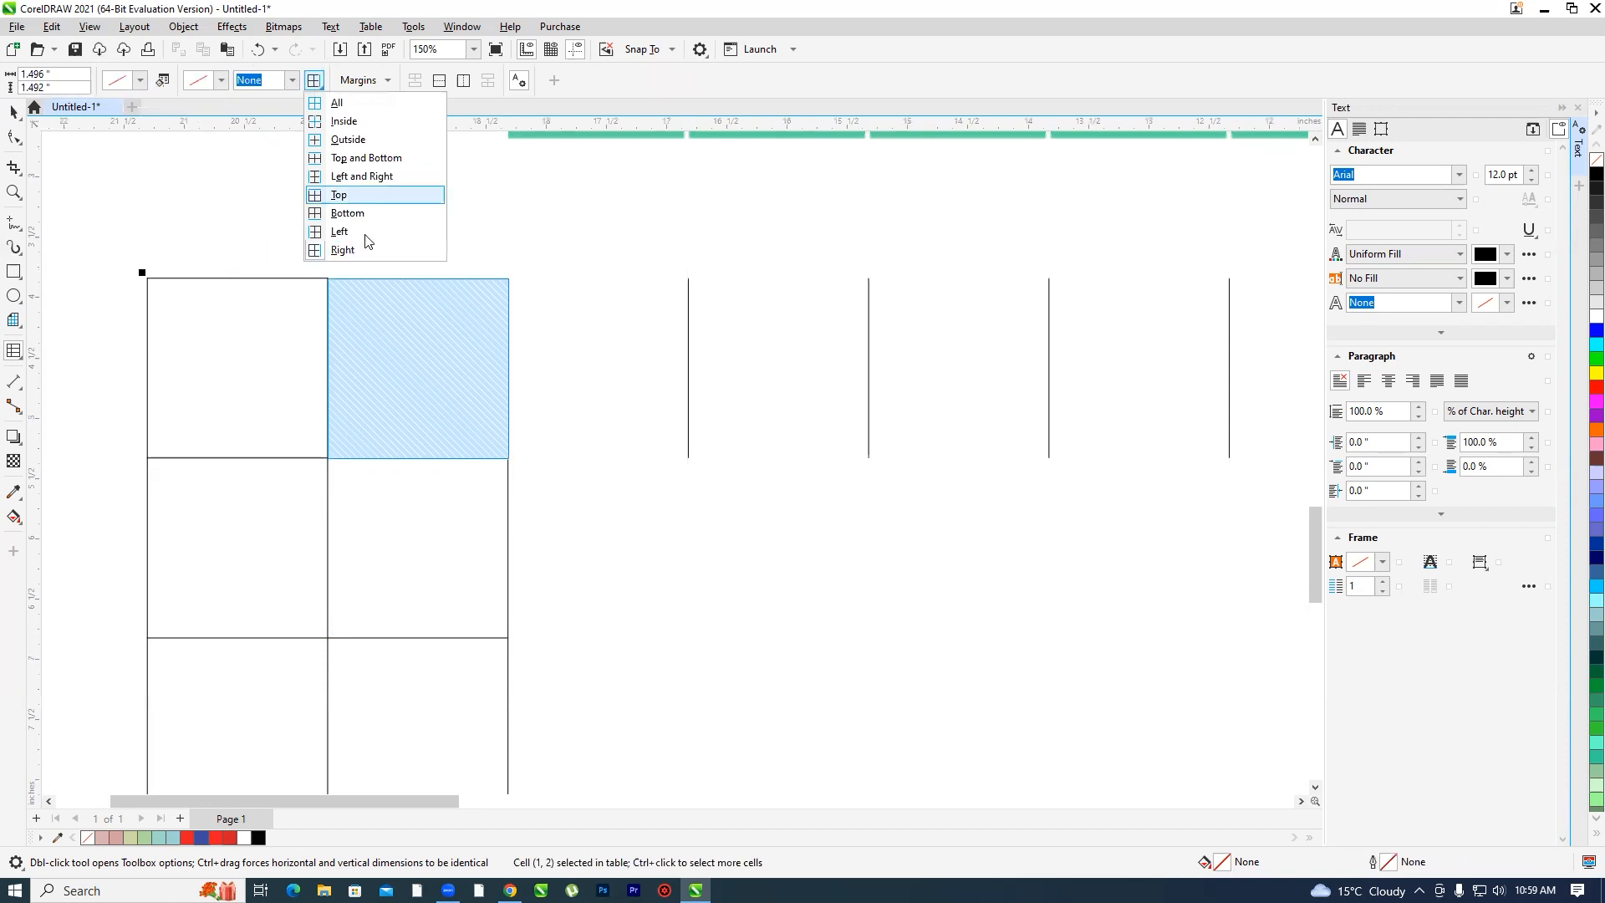
click(345, 213)
click(292, 80)
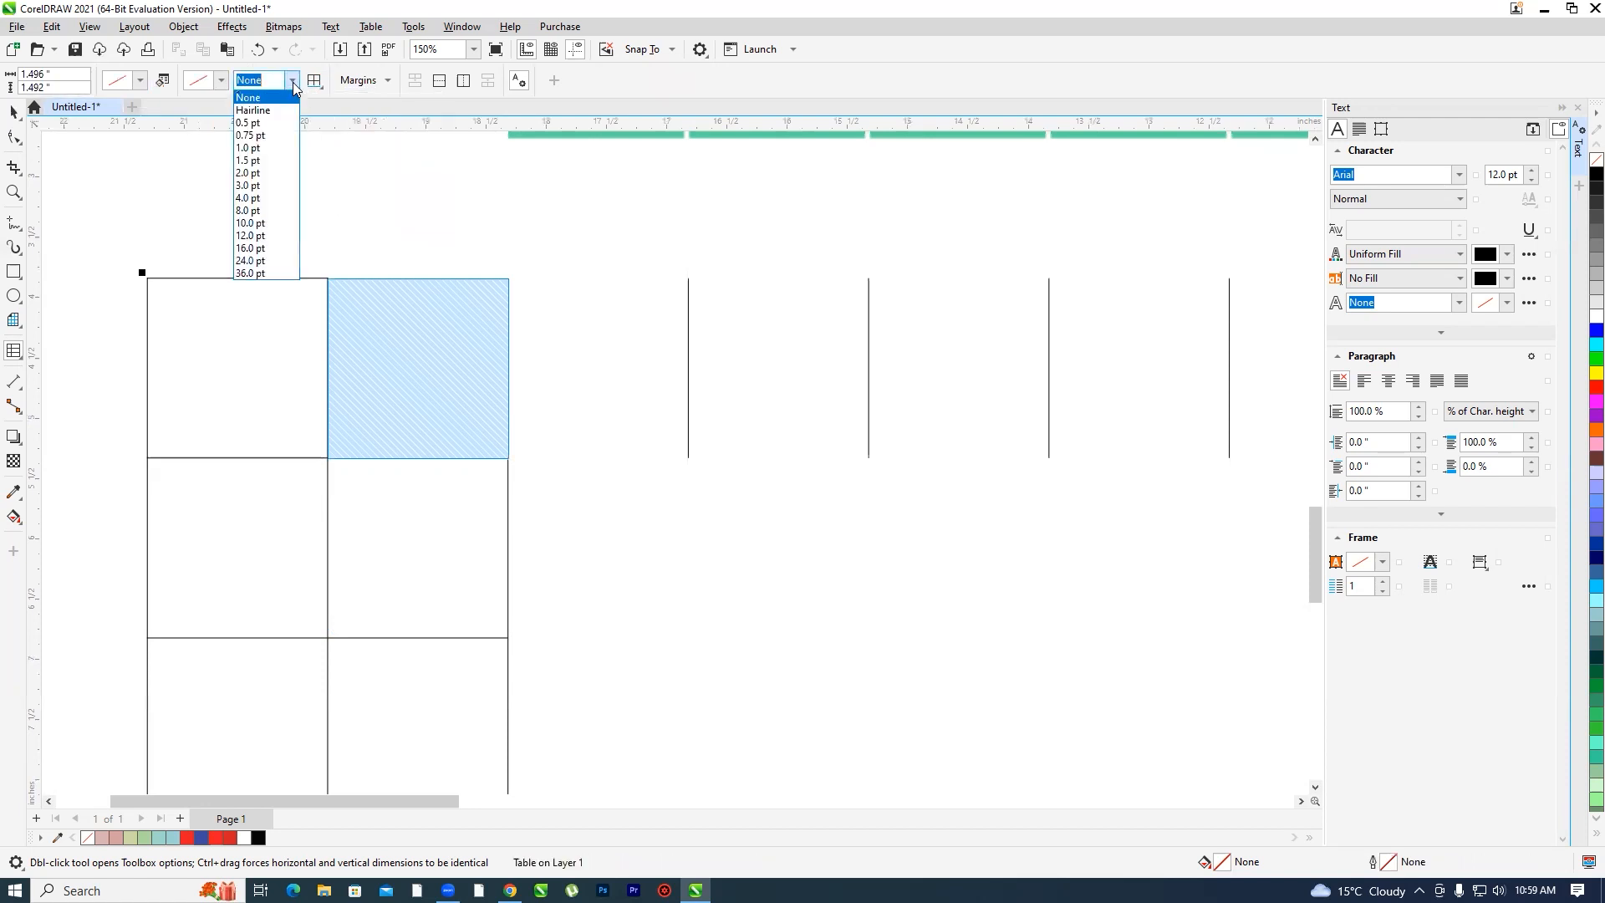
click(258, 124)
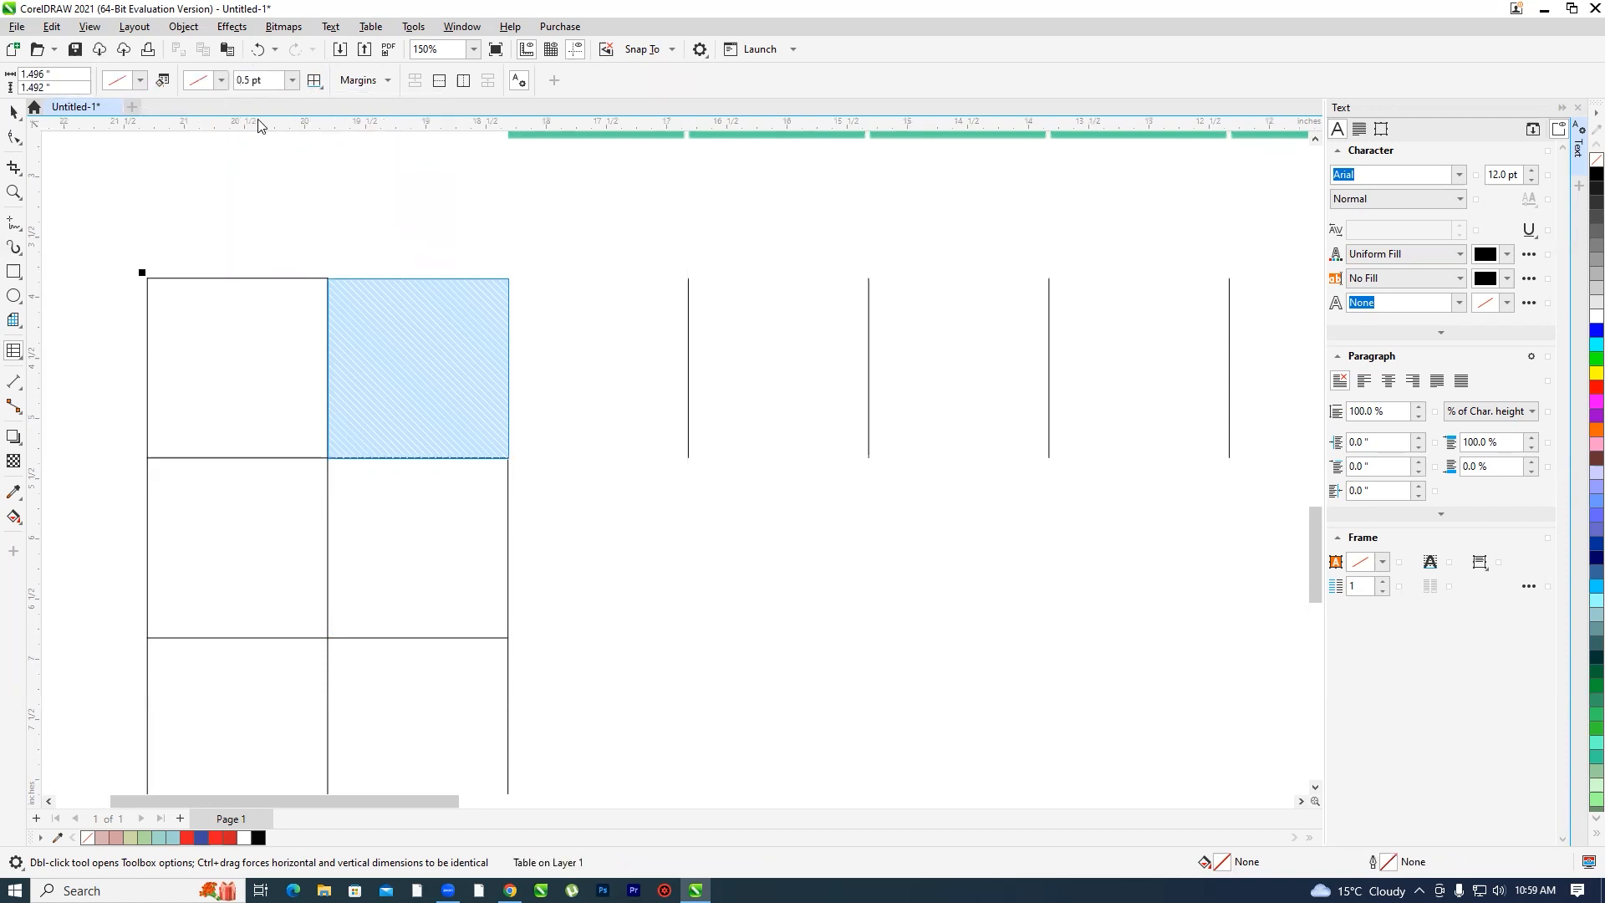
click(409, 415)
click(467, 545)
scroll(283, 364, down, 5)
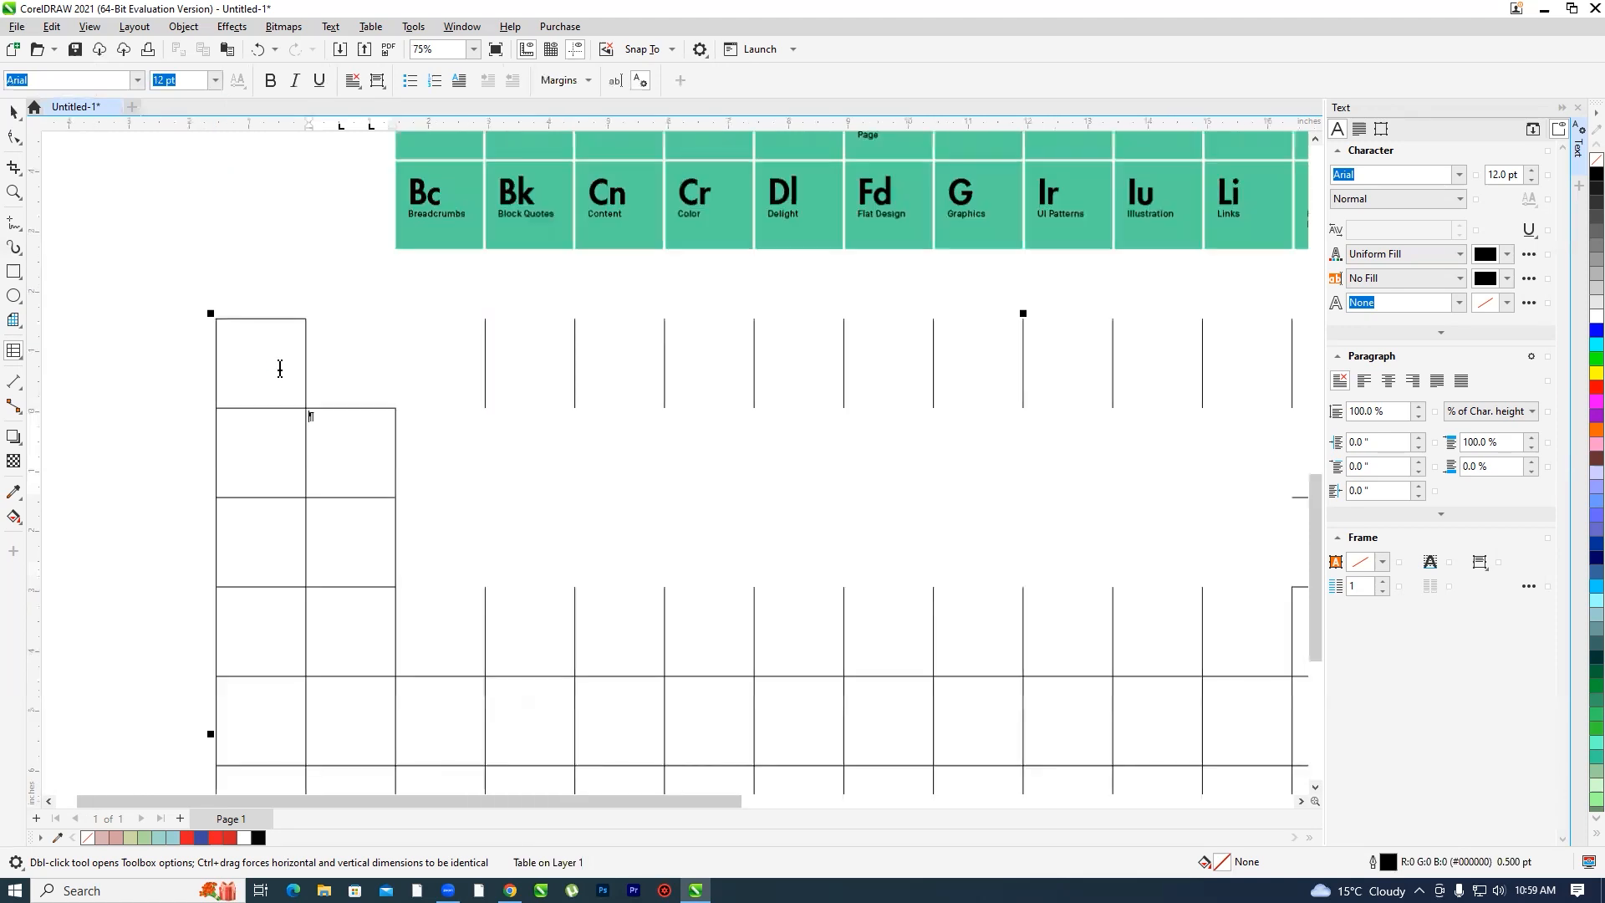
scroll(335, 346, down, 2)
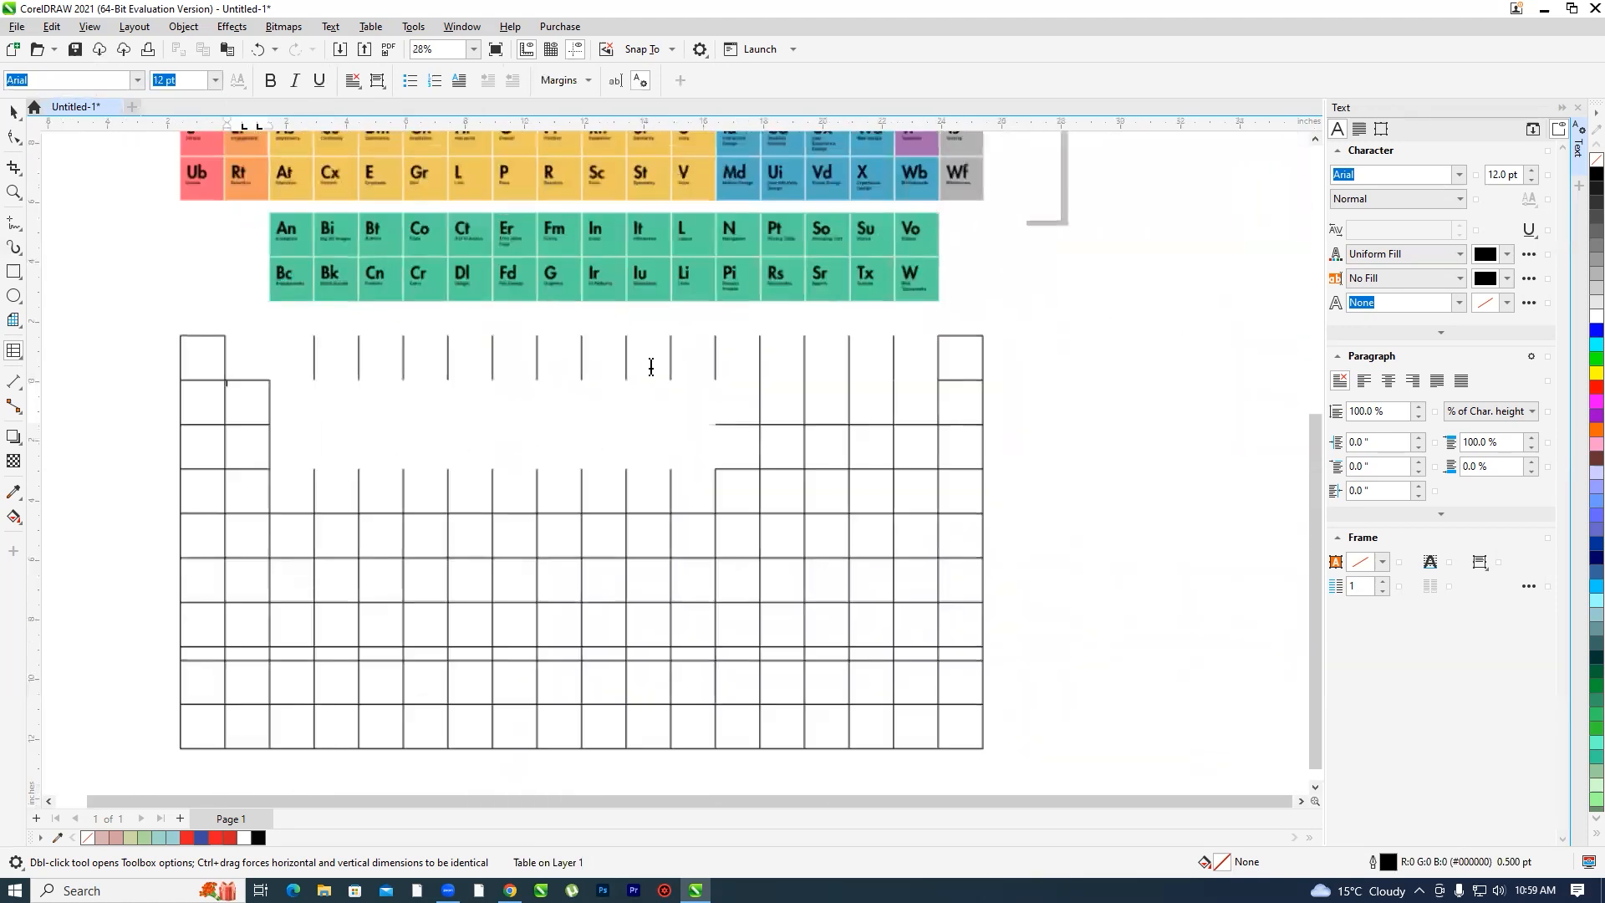
- Set all borders to None for the 14 cells in row 1, from column 3 to column 16
drag(308, 358, 882, 345)
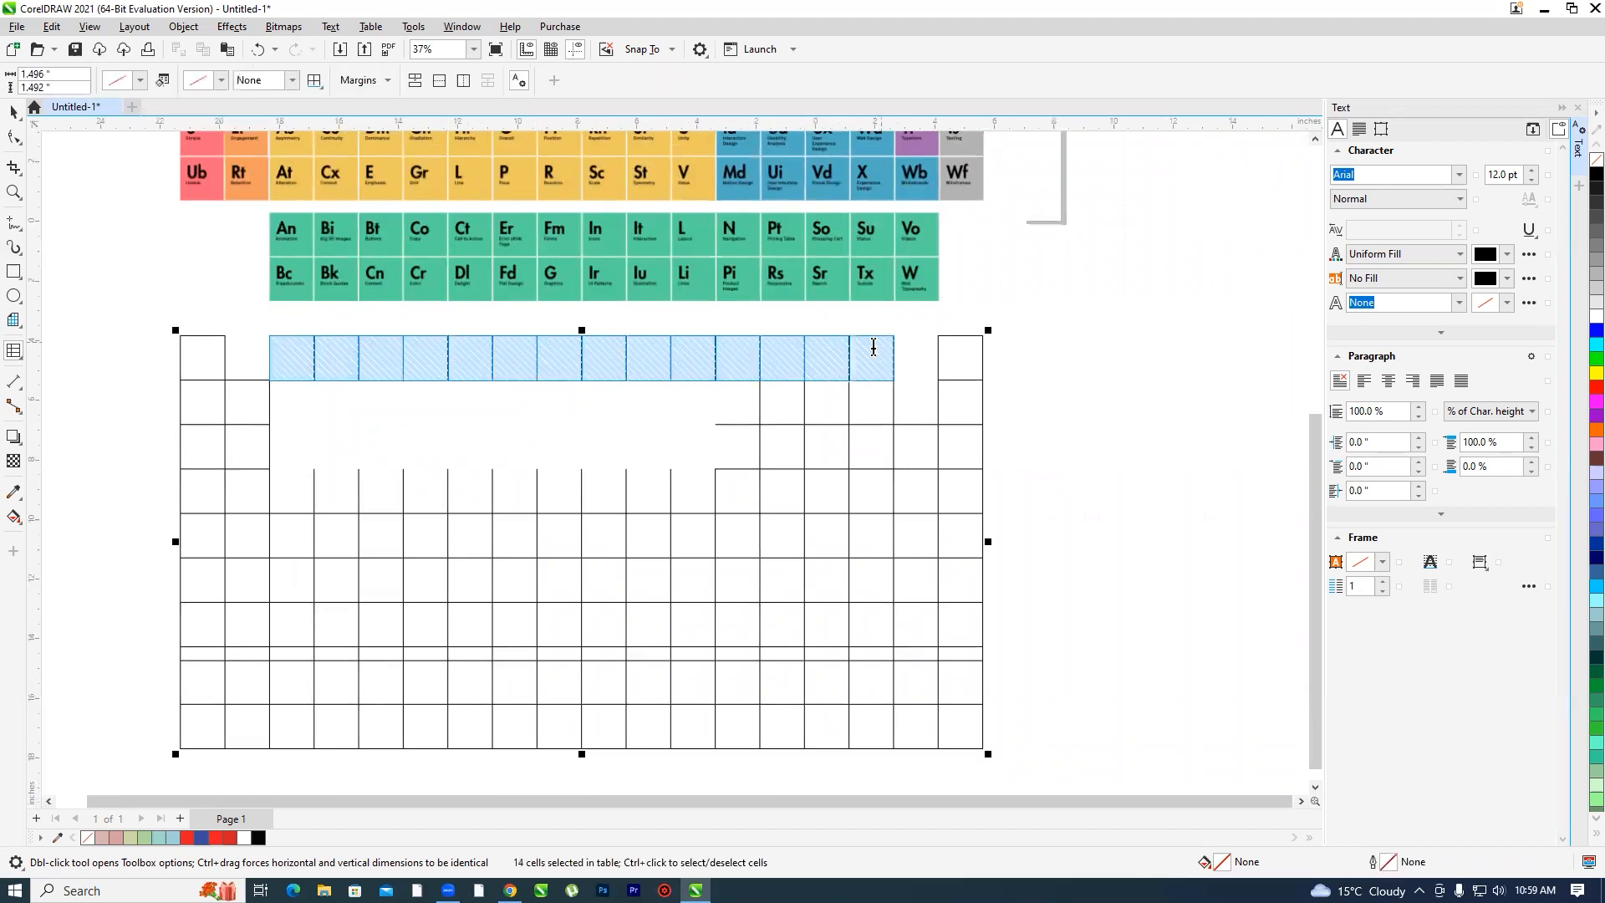
click(315, 80)
click(334, 113)
click(258, 80)
click(251, 98)
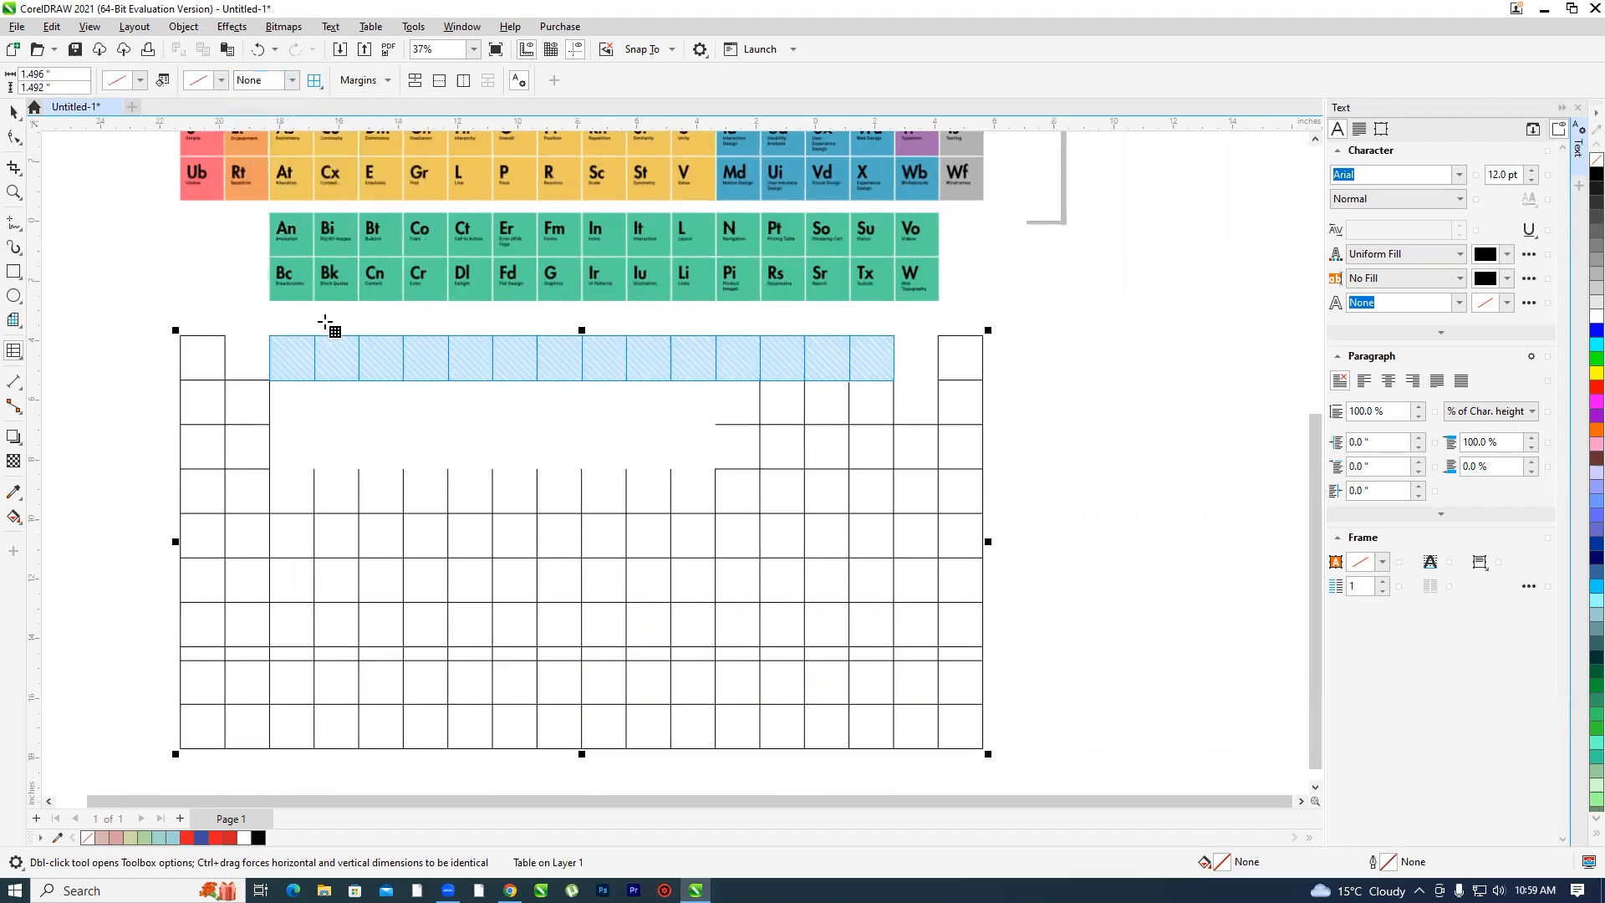
click(384, 364)
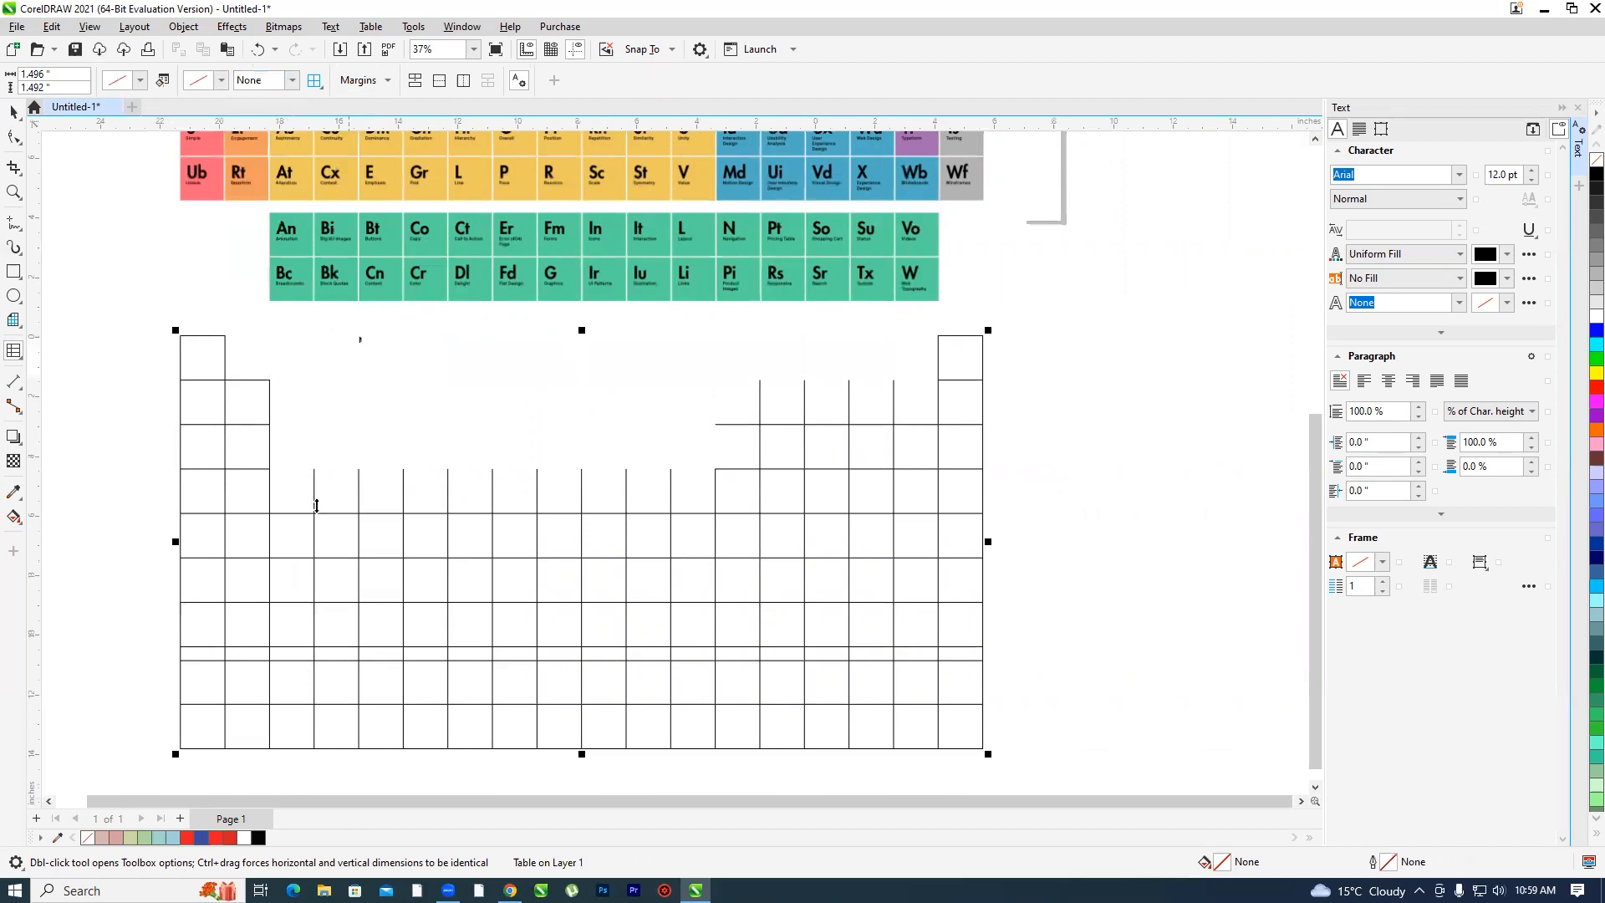
- Restore the top border of the ten cells in row 4, from column 3 to column 12, with a width of 0.5 pt
drag(686, 505, 702, 497)
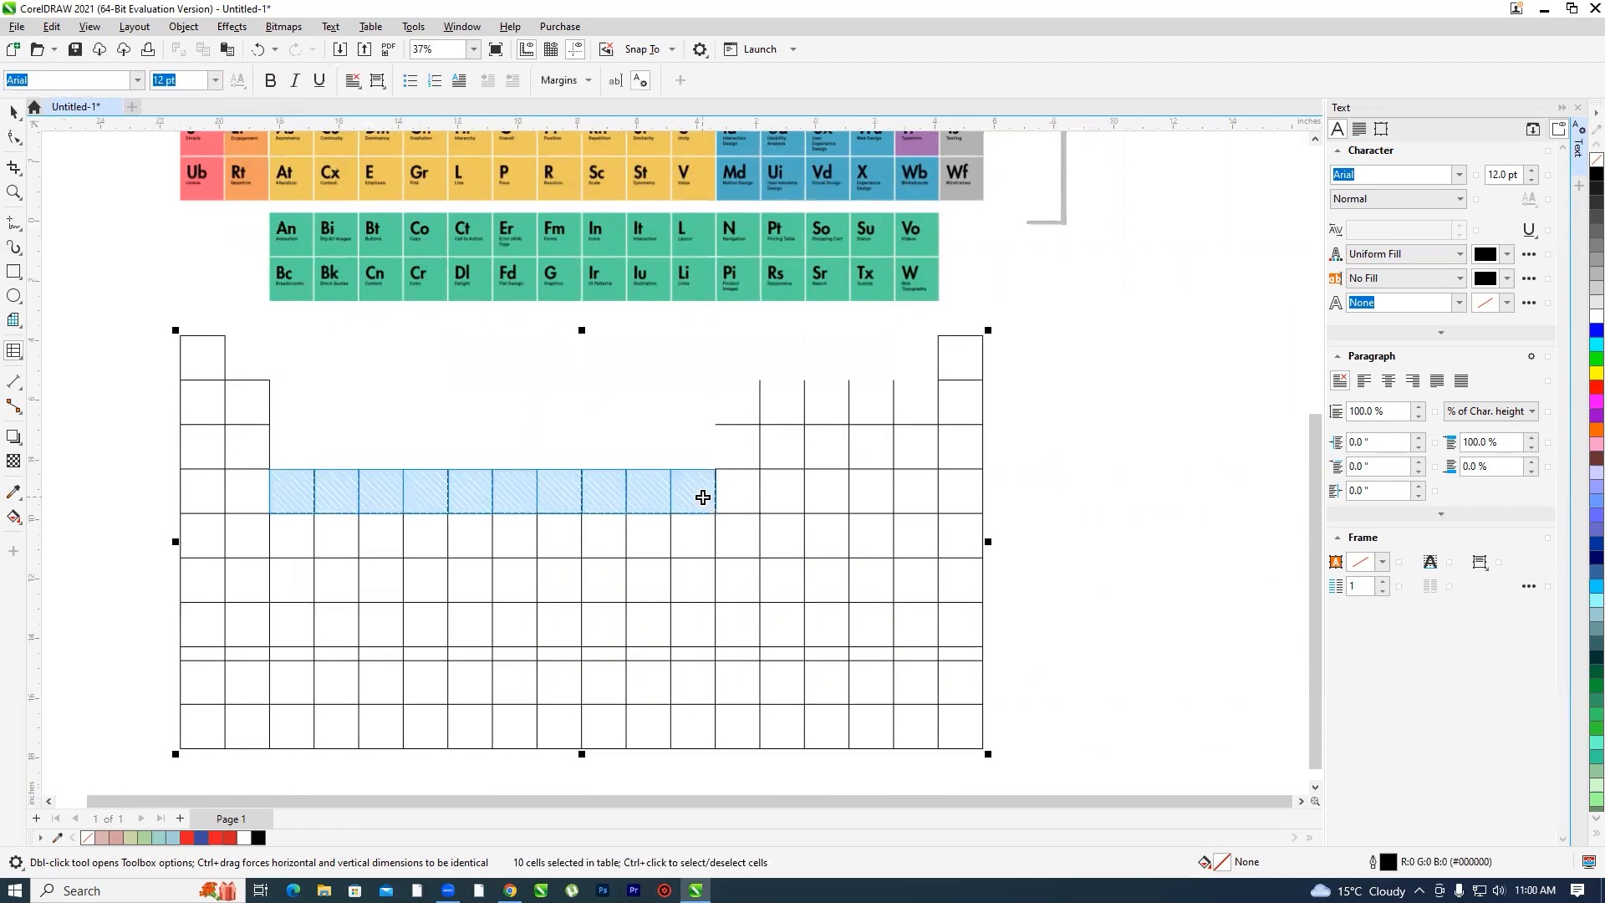
click(315, 81)
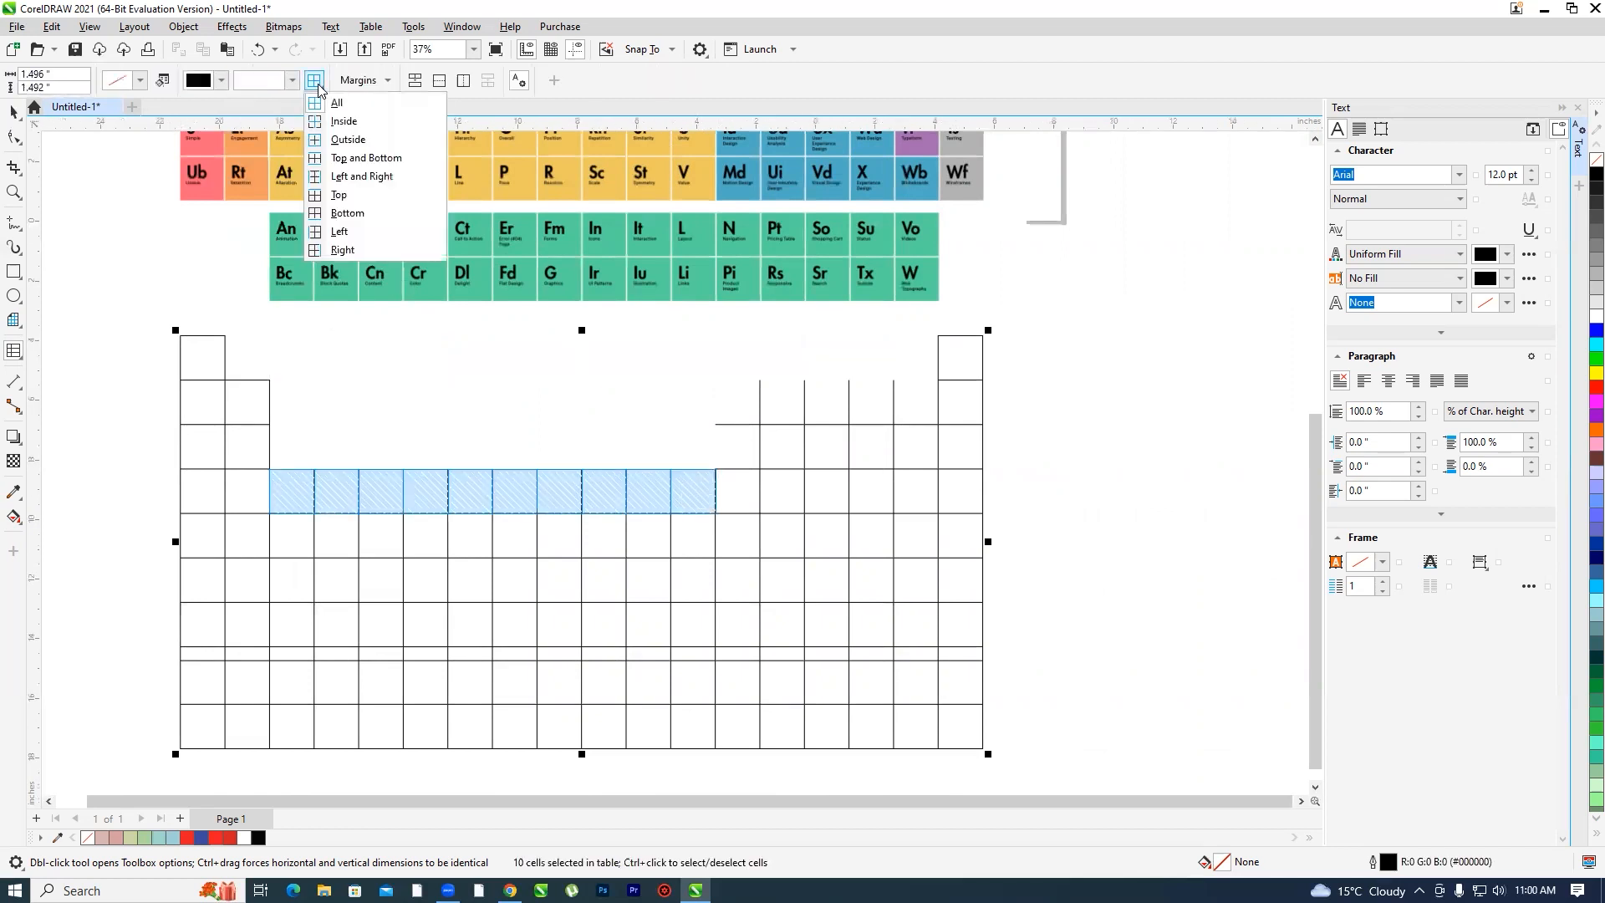
click(325, 198)
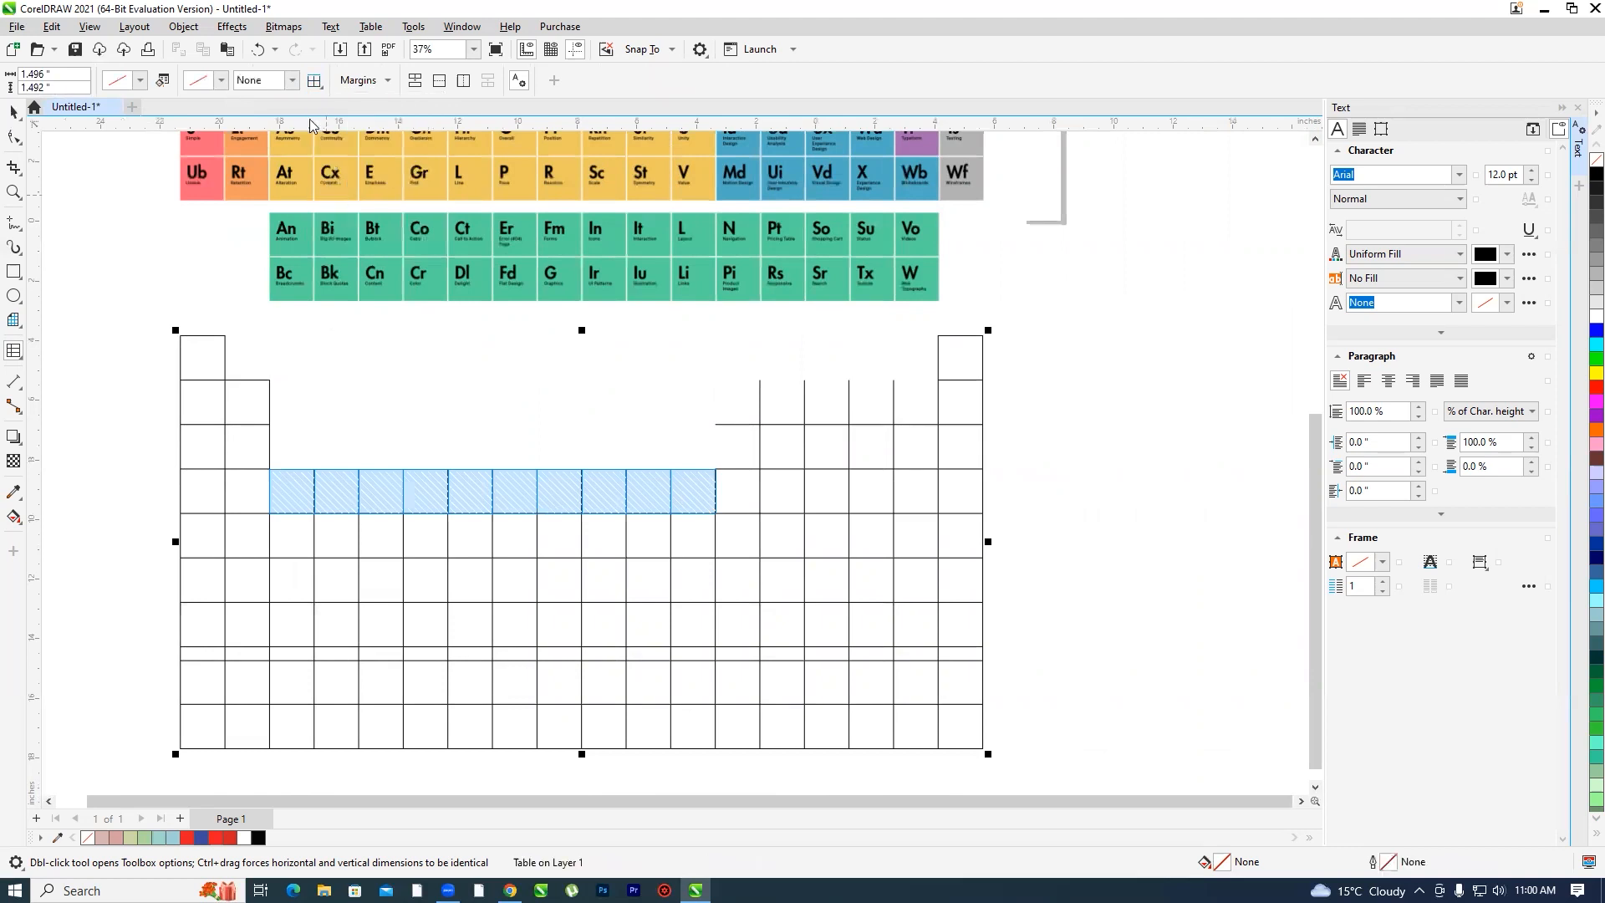
click(292, 80)
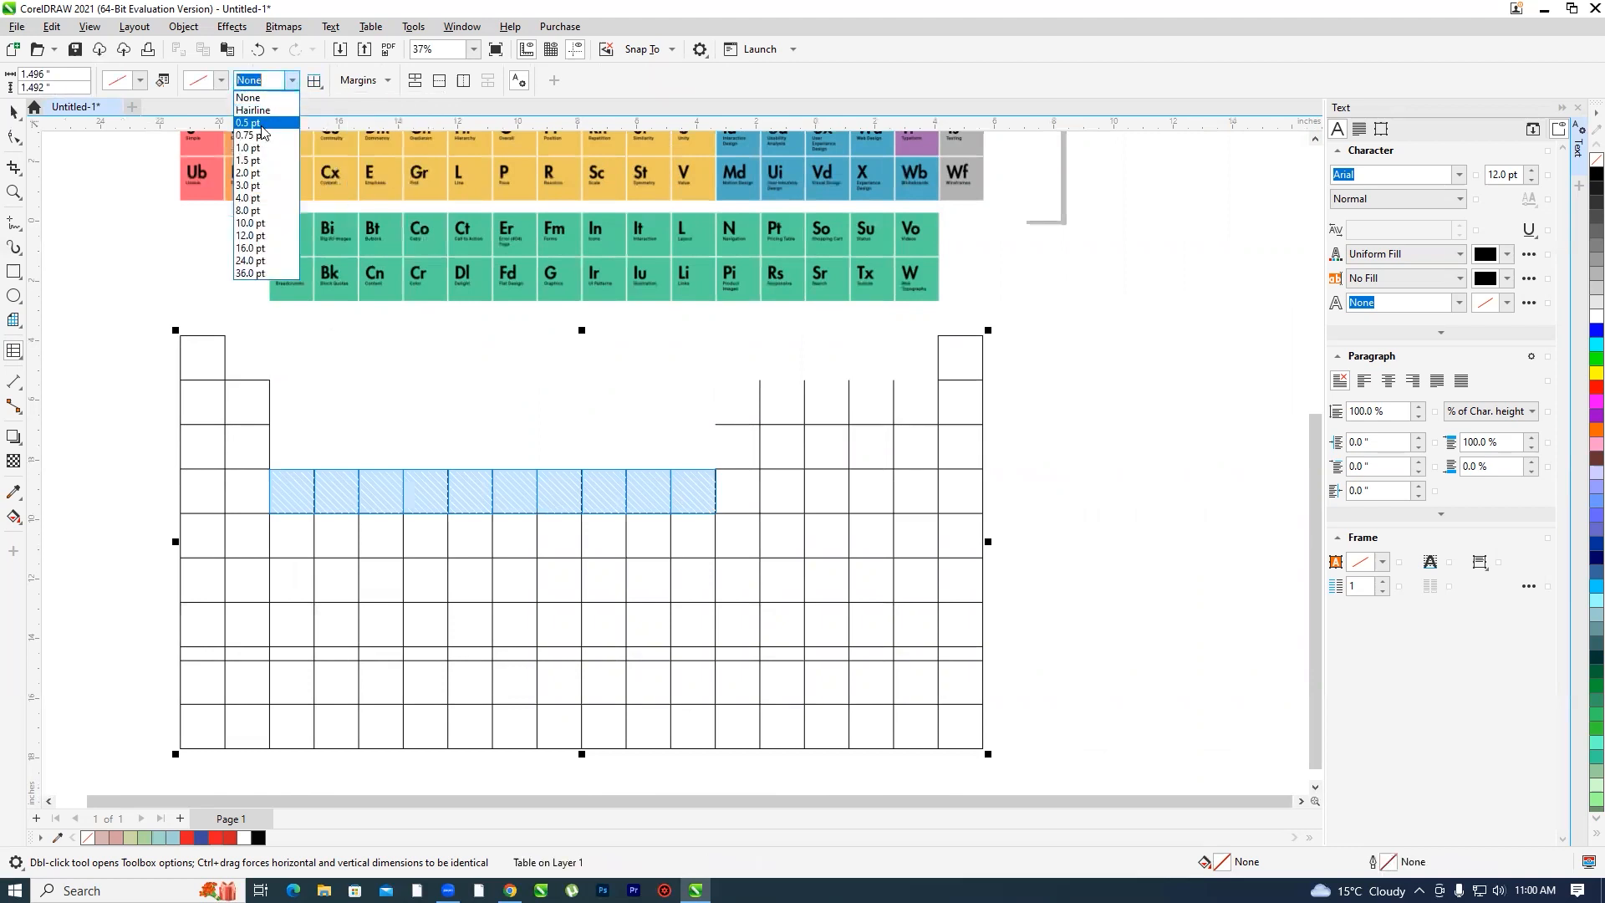
click(261, 125)
click(415, 500)
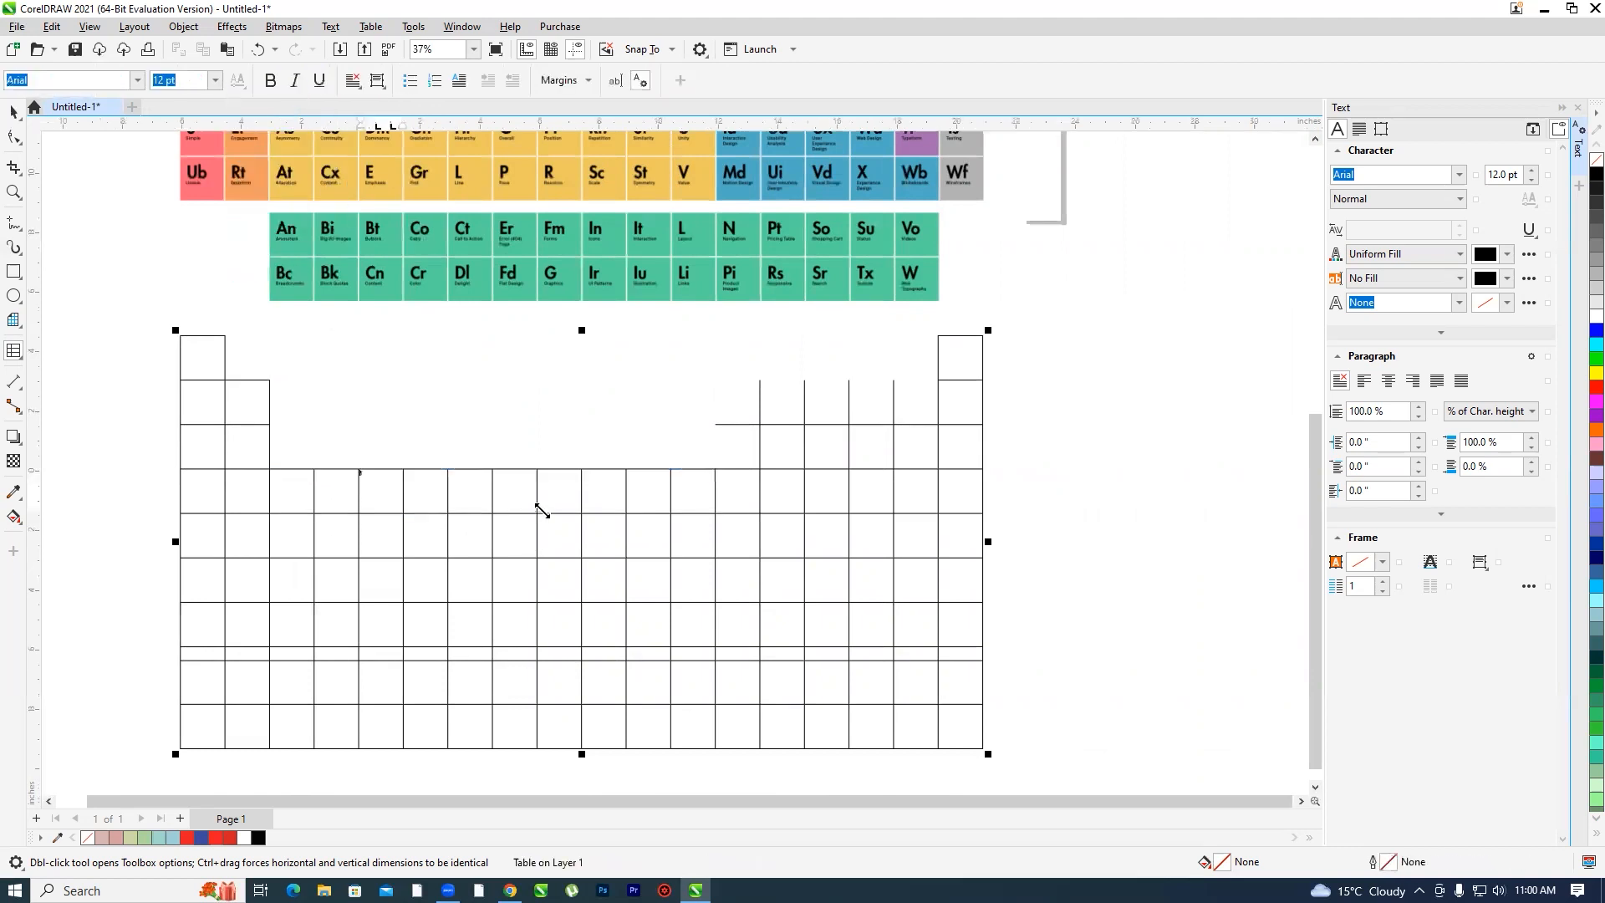
key(Escape)
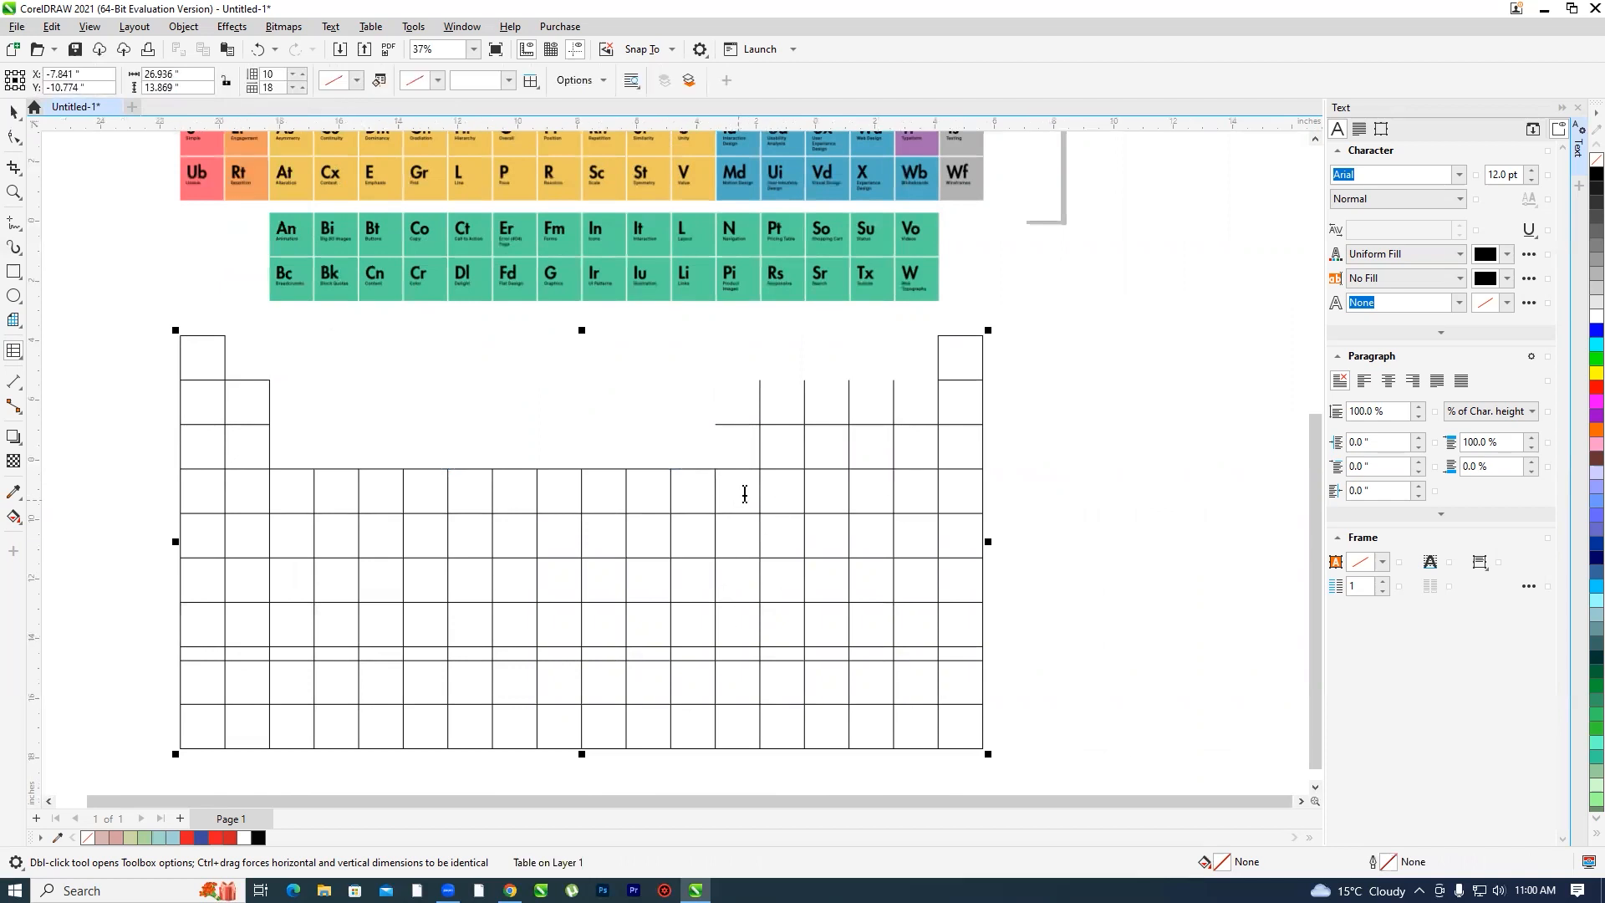
- Set all borders to 0.5 pt for the 15 cells in rows 2 to 4, from column 13 to column 17
drag(750, 408, 900, 411)
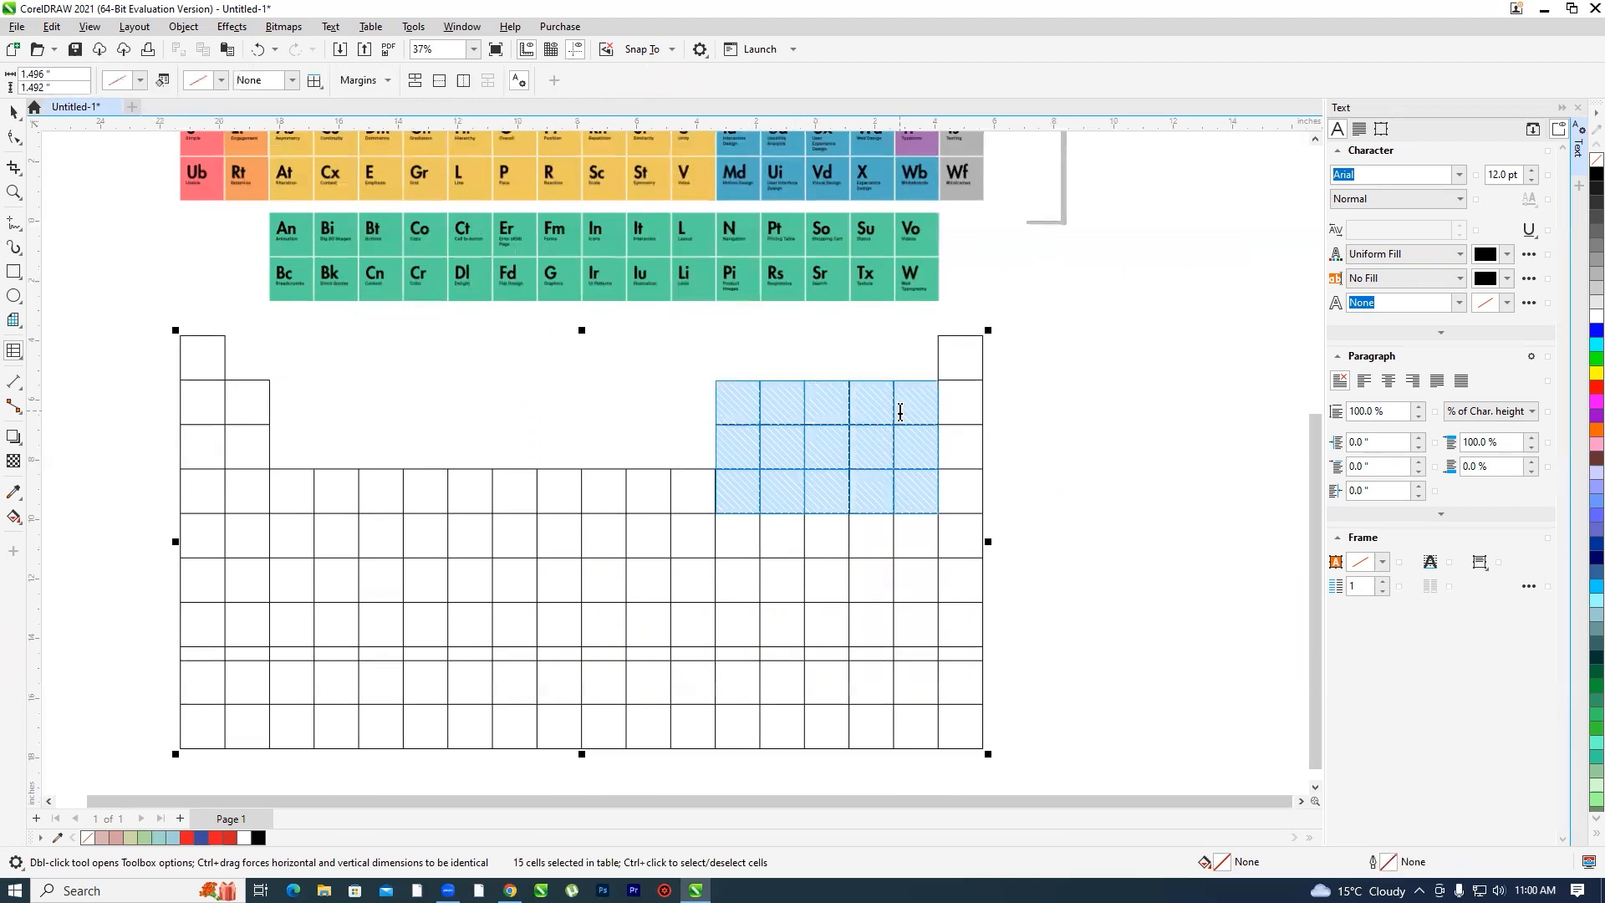
click(392, 81)
click(314, 80)
click(315, 81)
click(350, 104)
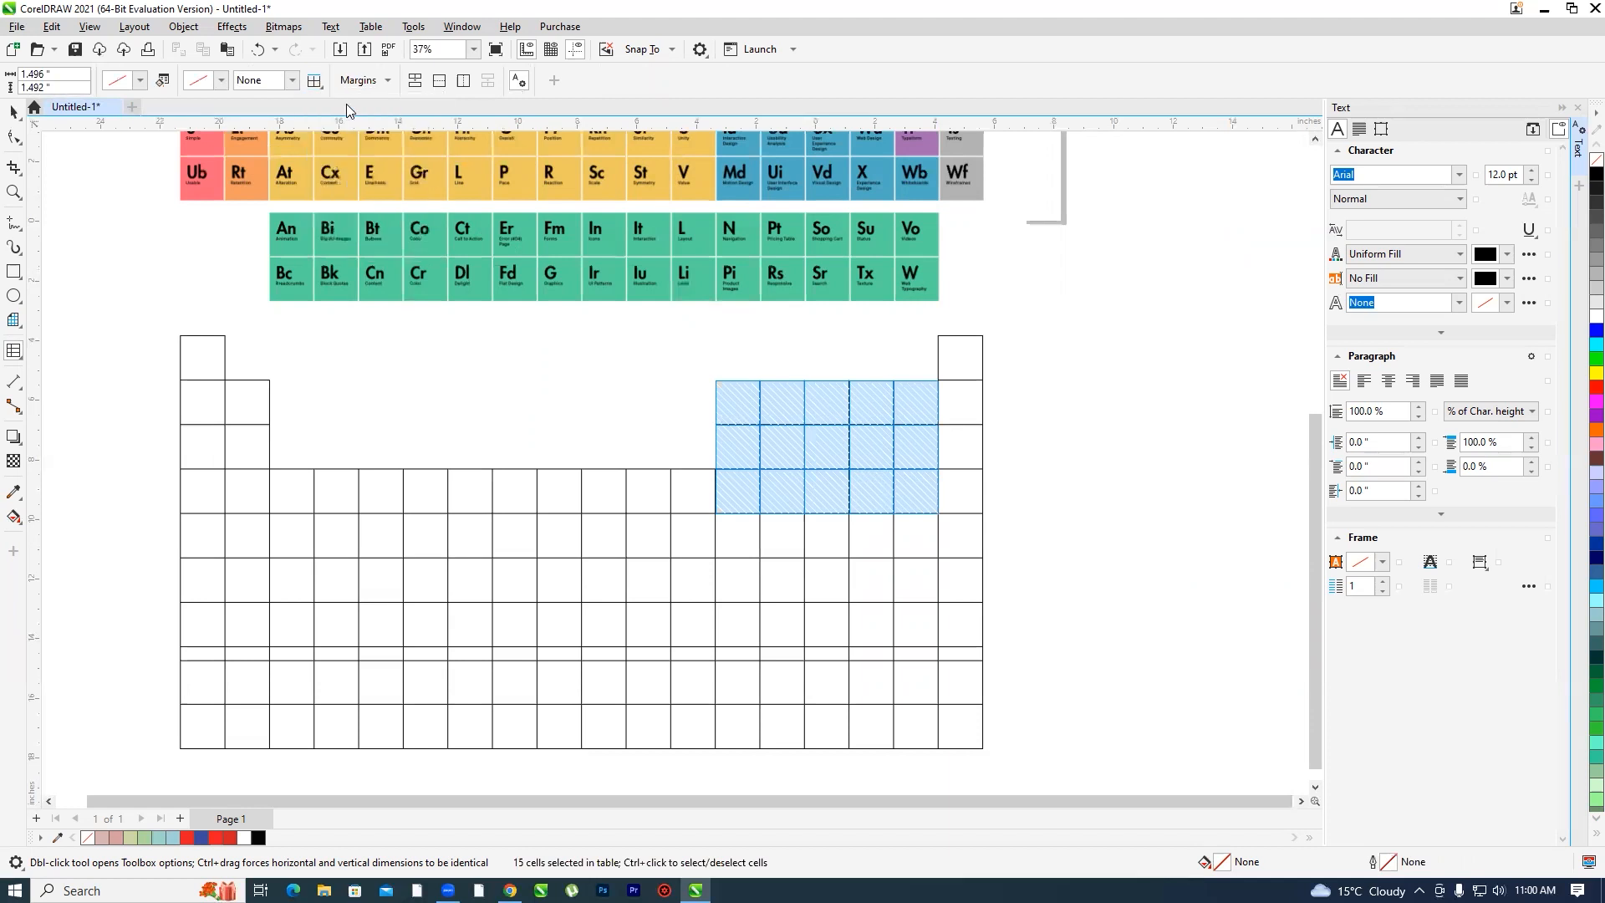
click(292, 80)
click(250, 123)
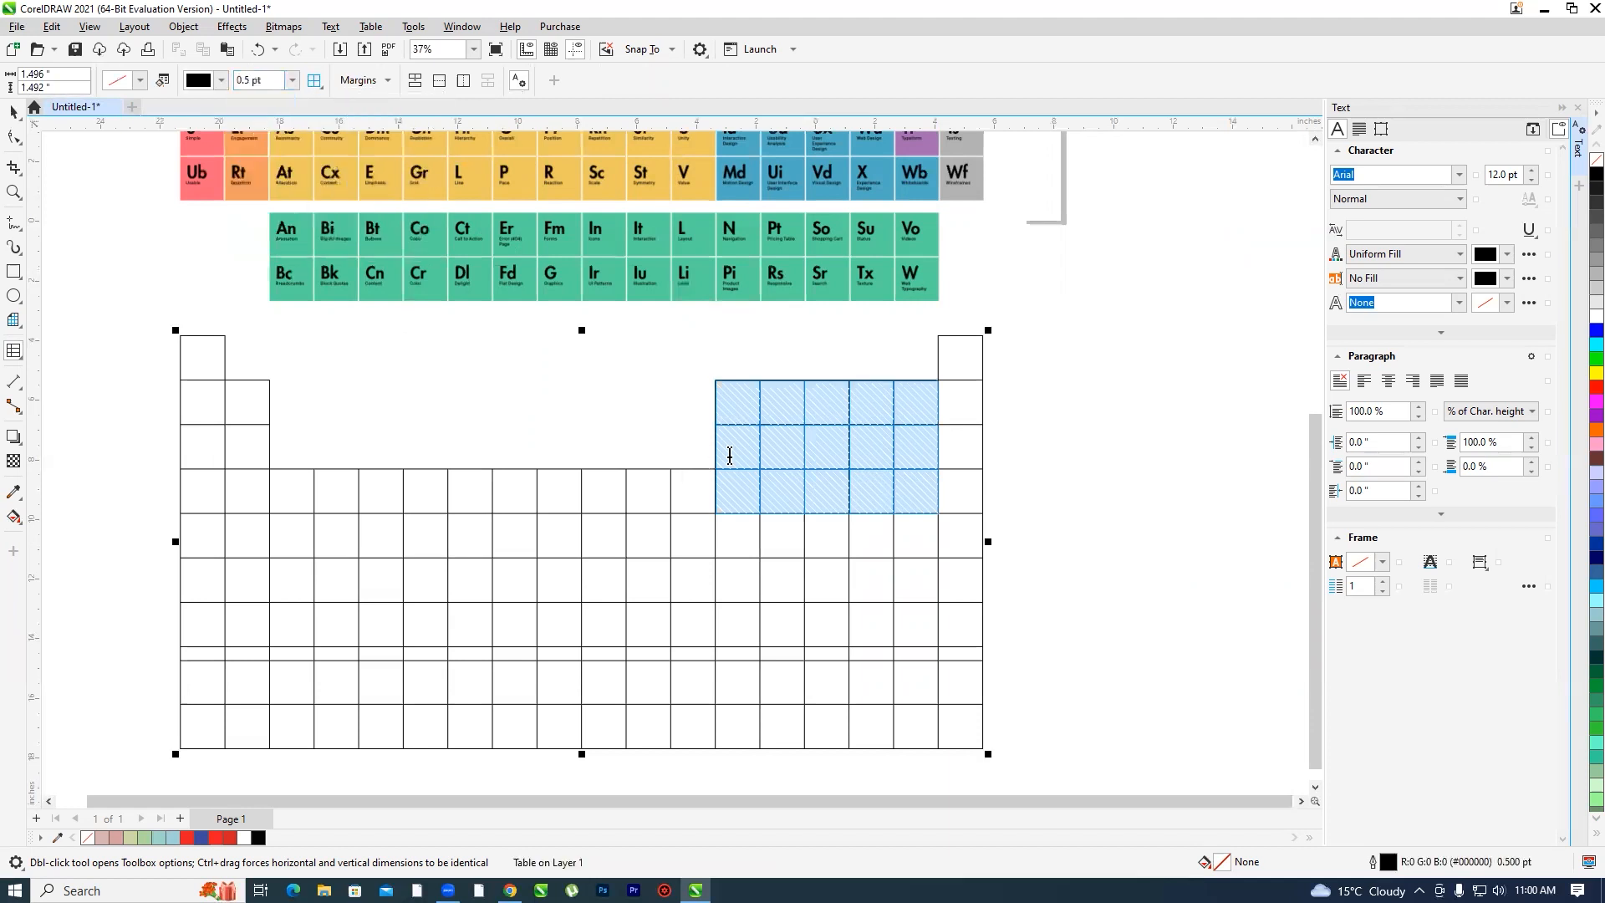
click(823, 471)
- Set all borders of the narrow spacer row, row 8, to None
scroll(726, 511, down, 3)
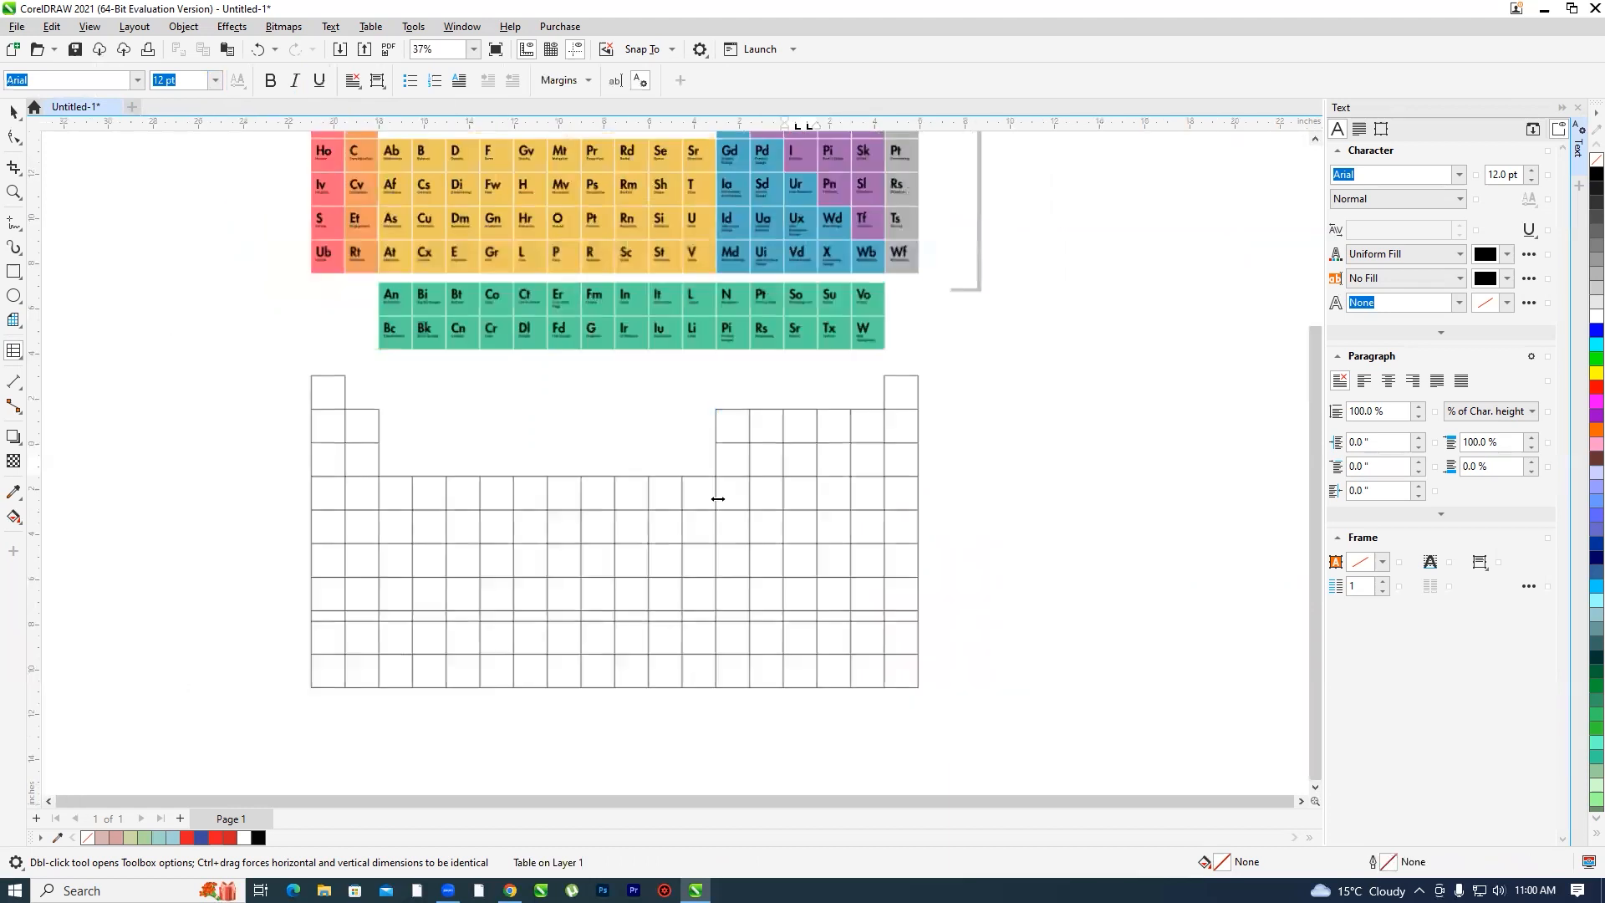
scroll(757, 464, up, 1)
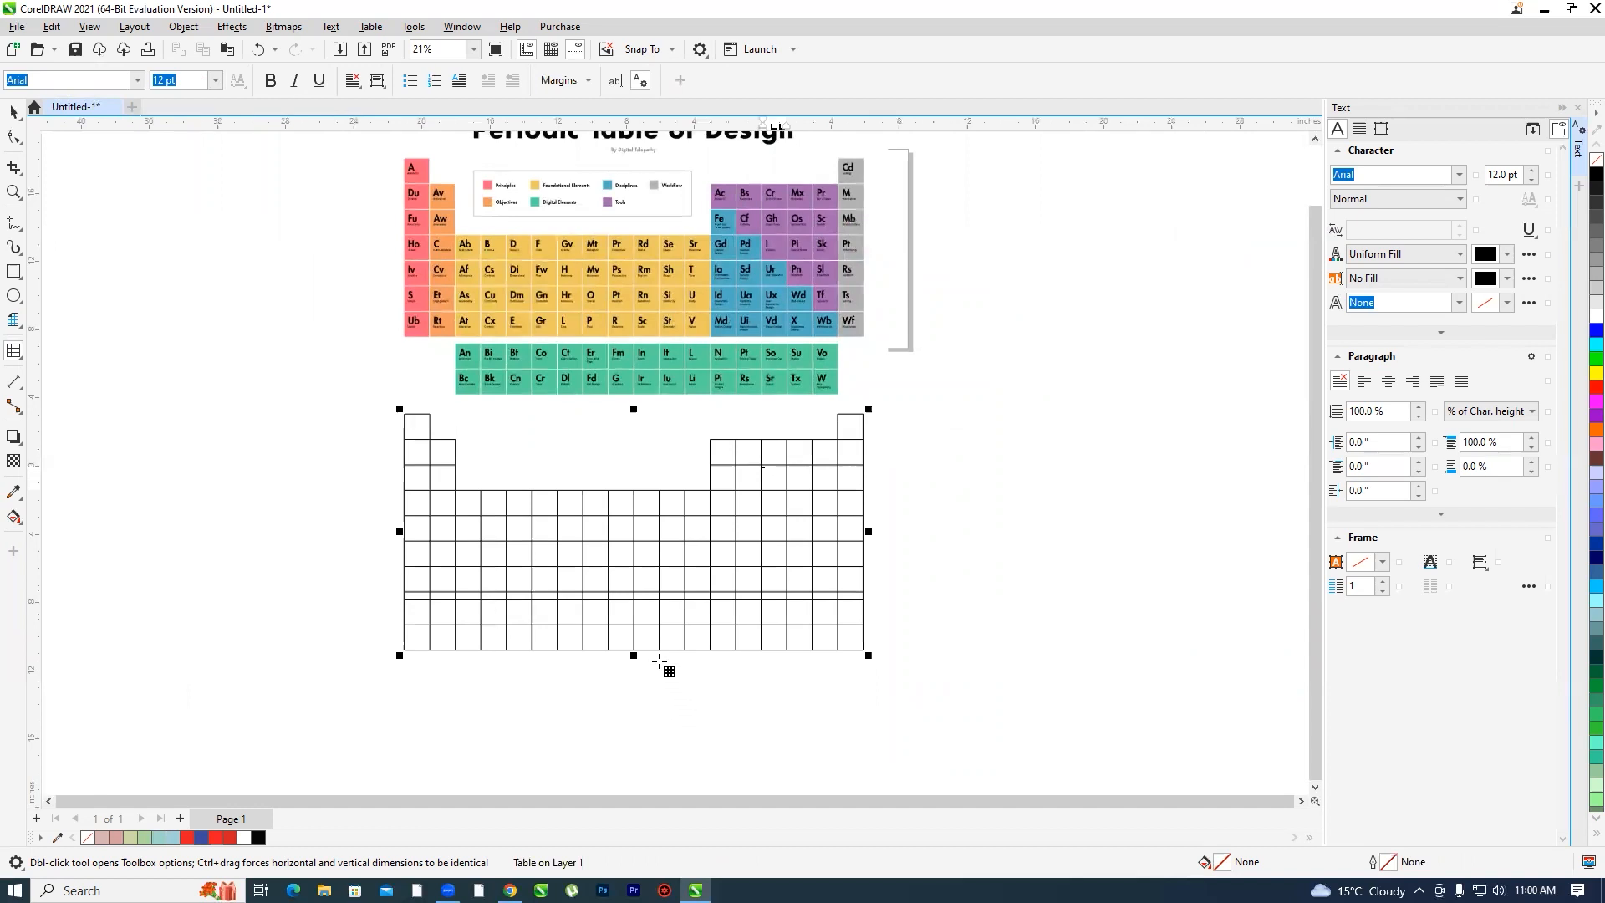
scroll(659, 662, up, 1)
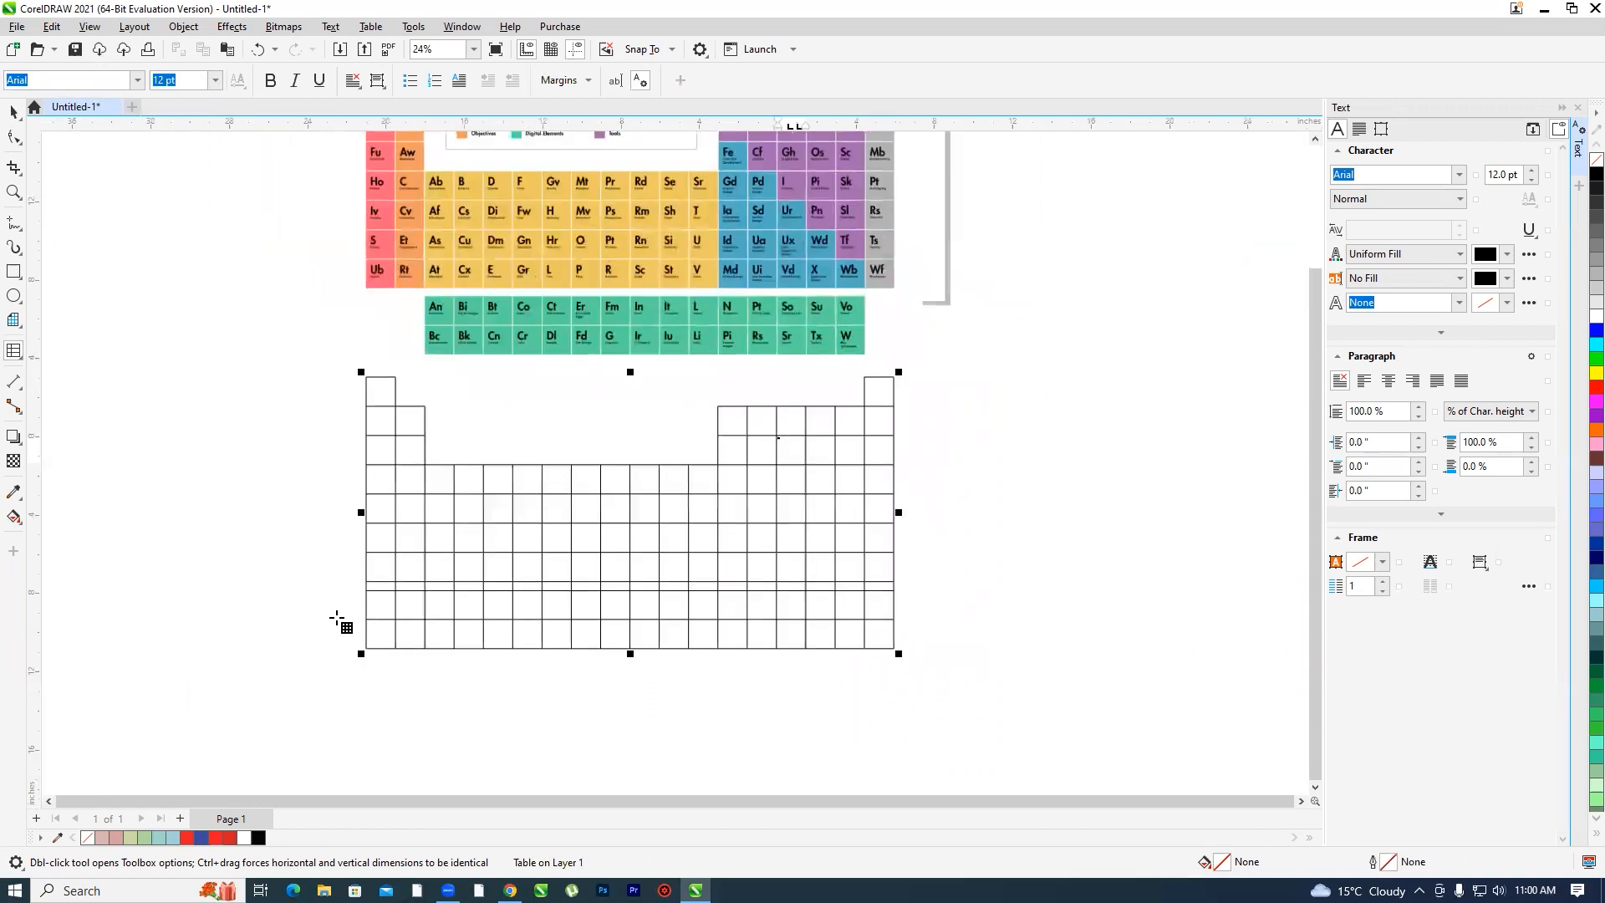
scroll(341, 621, up, 4)
click(386, 567)
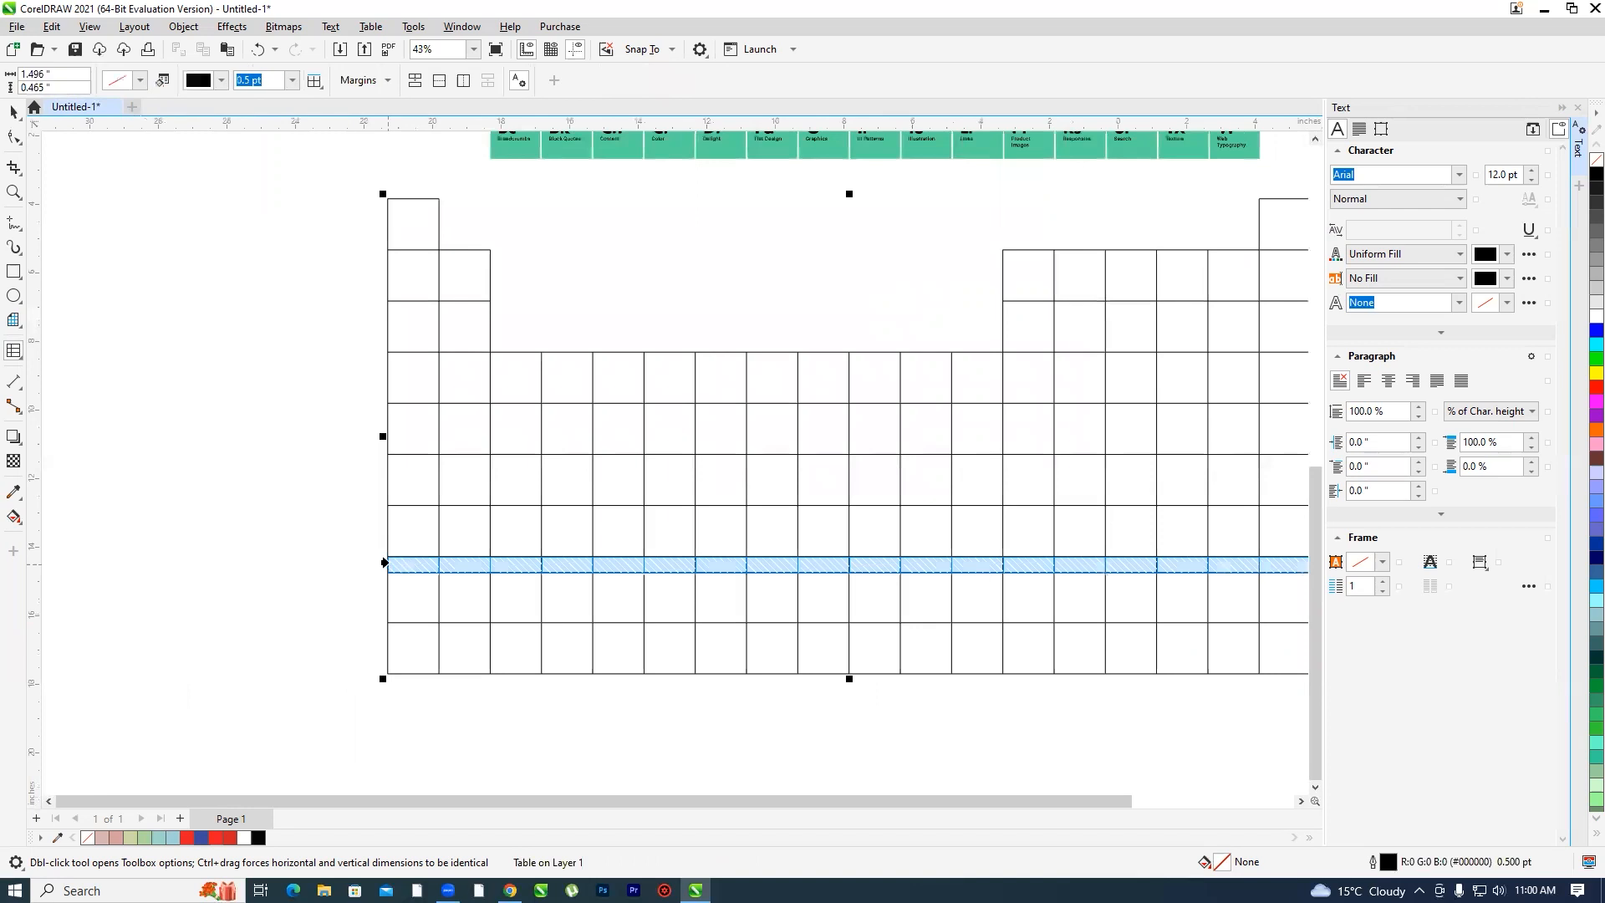
scroll(380, 505, down, 4)
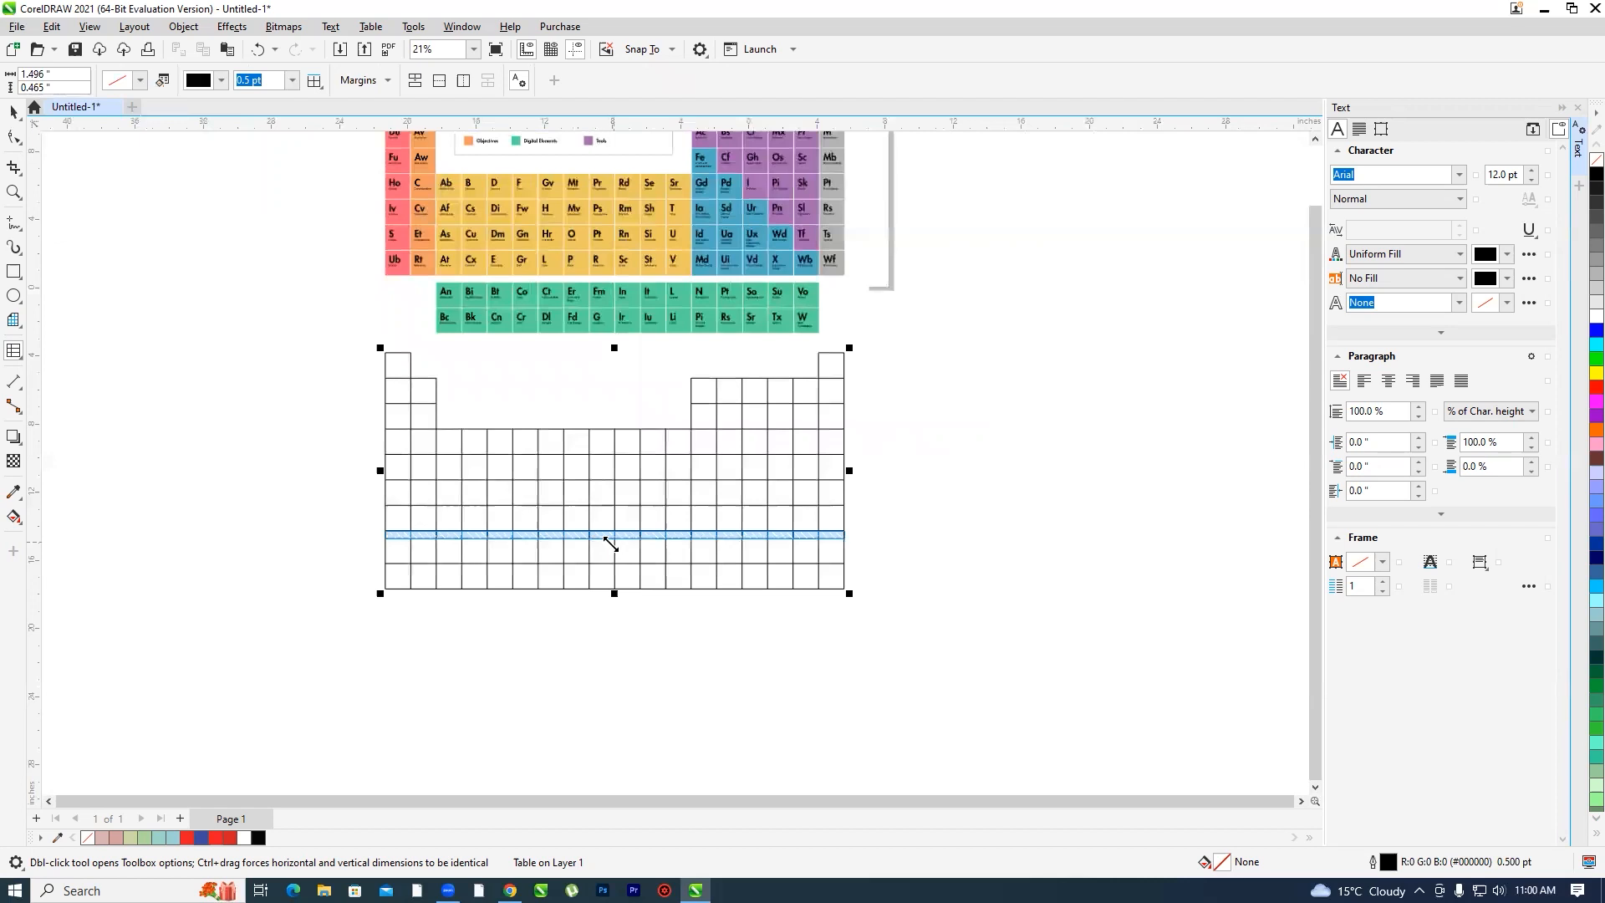
click(317, 83)
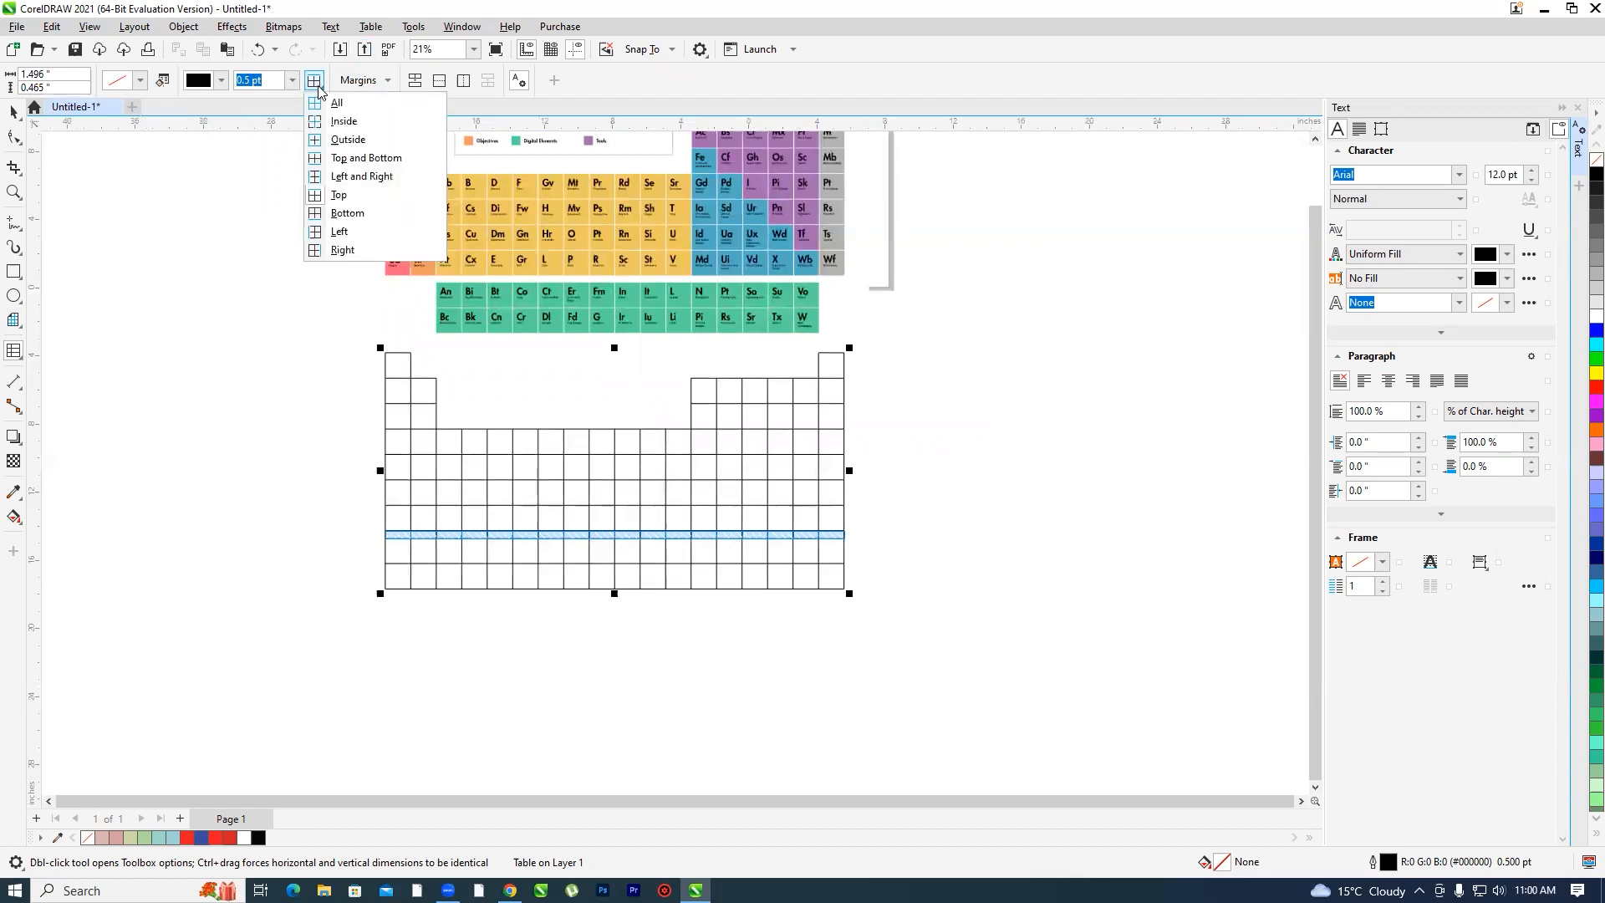
click(337, 103)
click(292, 80)
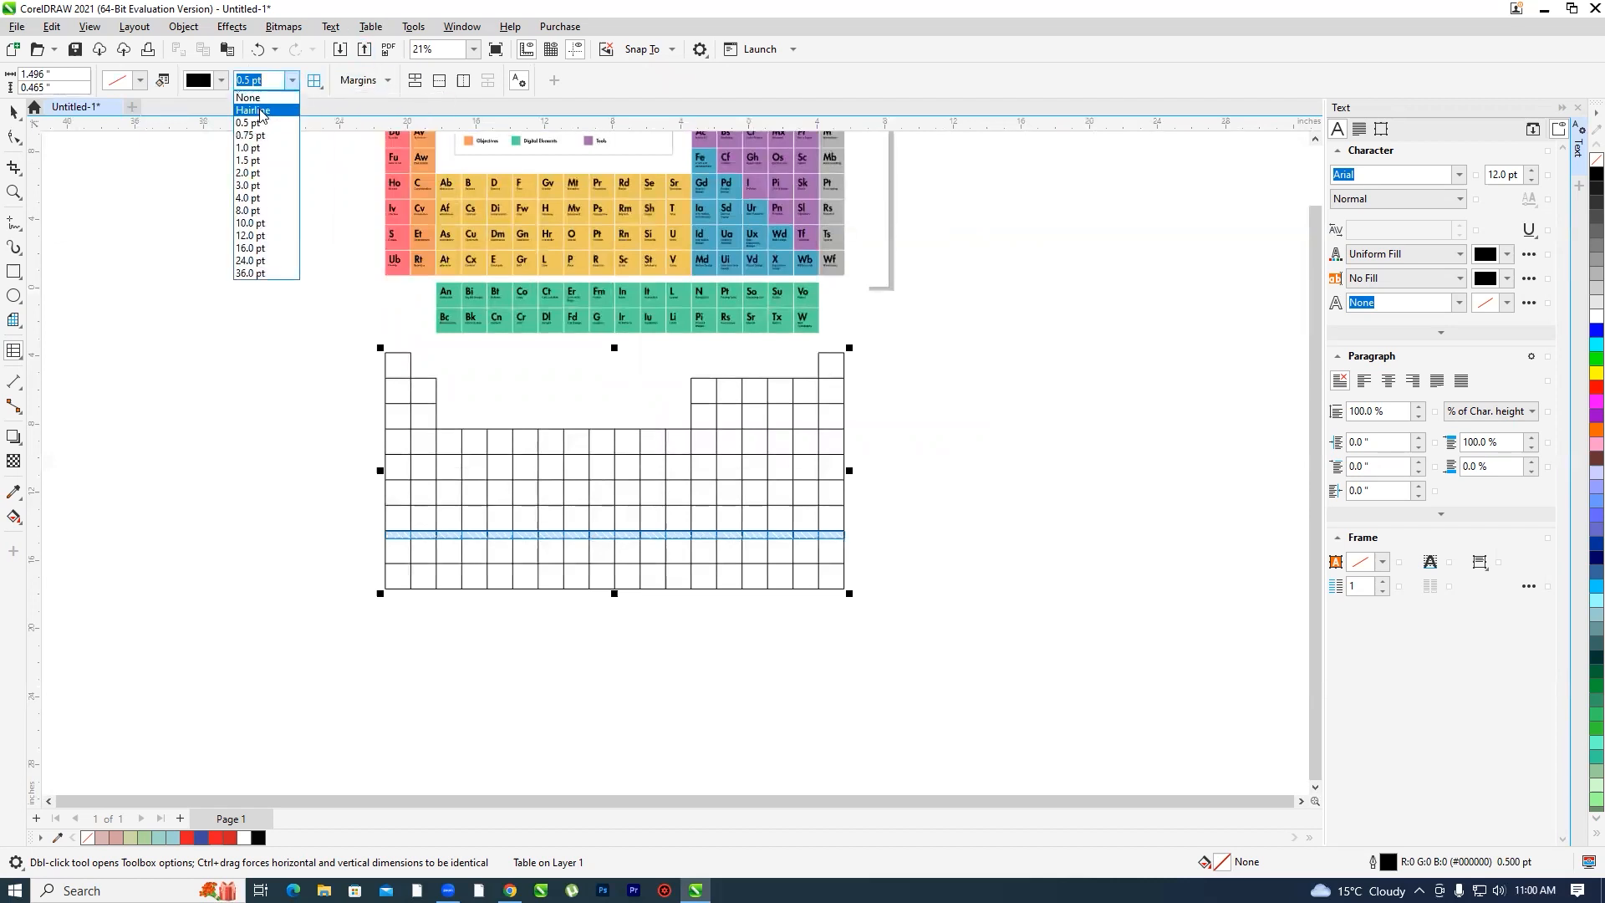
click(251, 98)
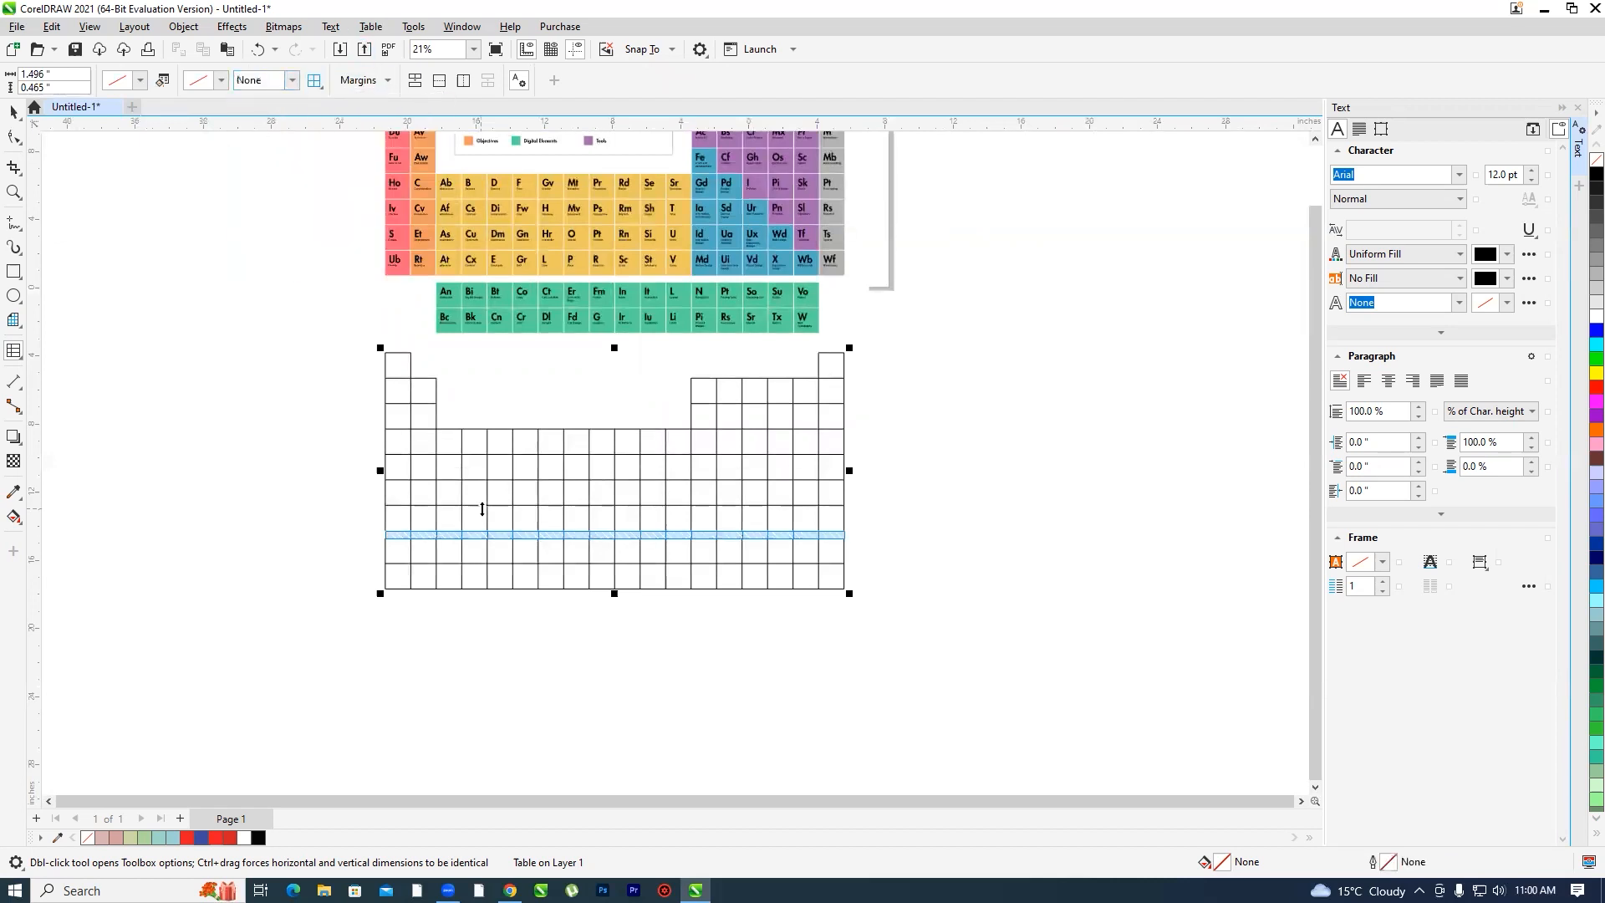
click(474, 553)
- Restore all borders of row 7, just above the spacer row, with a width of 0.5 pt
scroll(470, 530, up, 1)
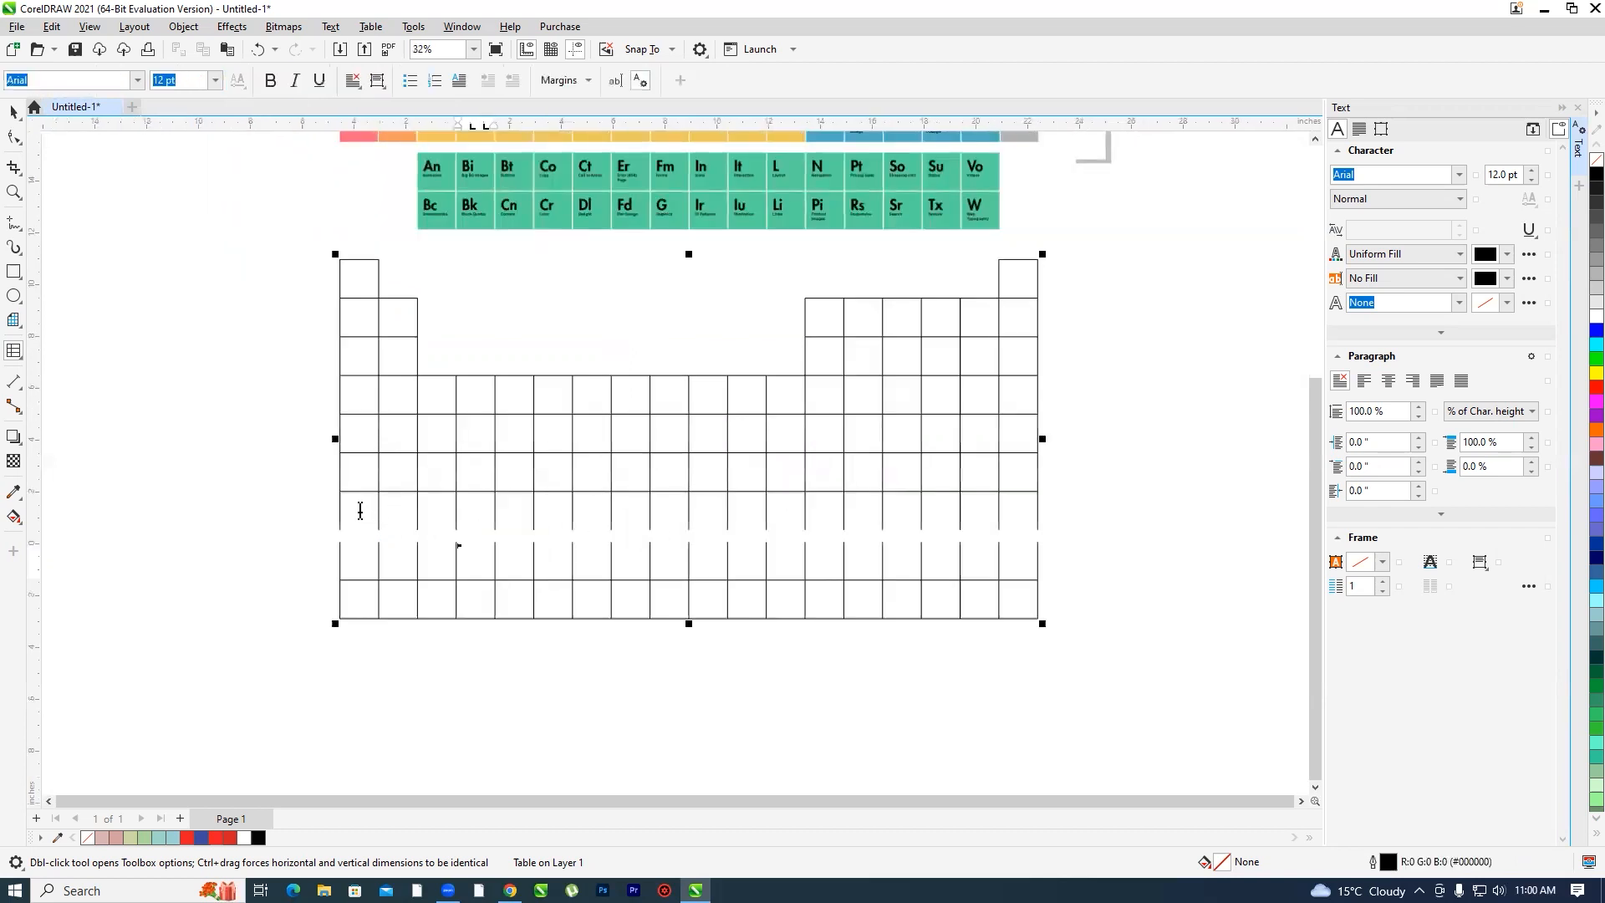
click(1020, 505)
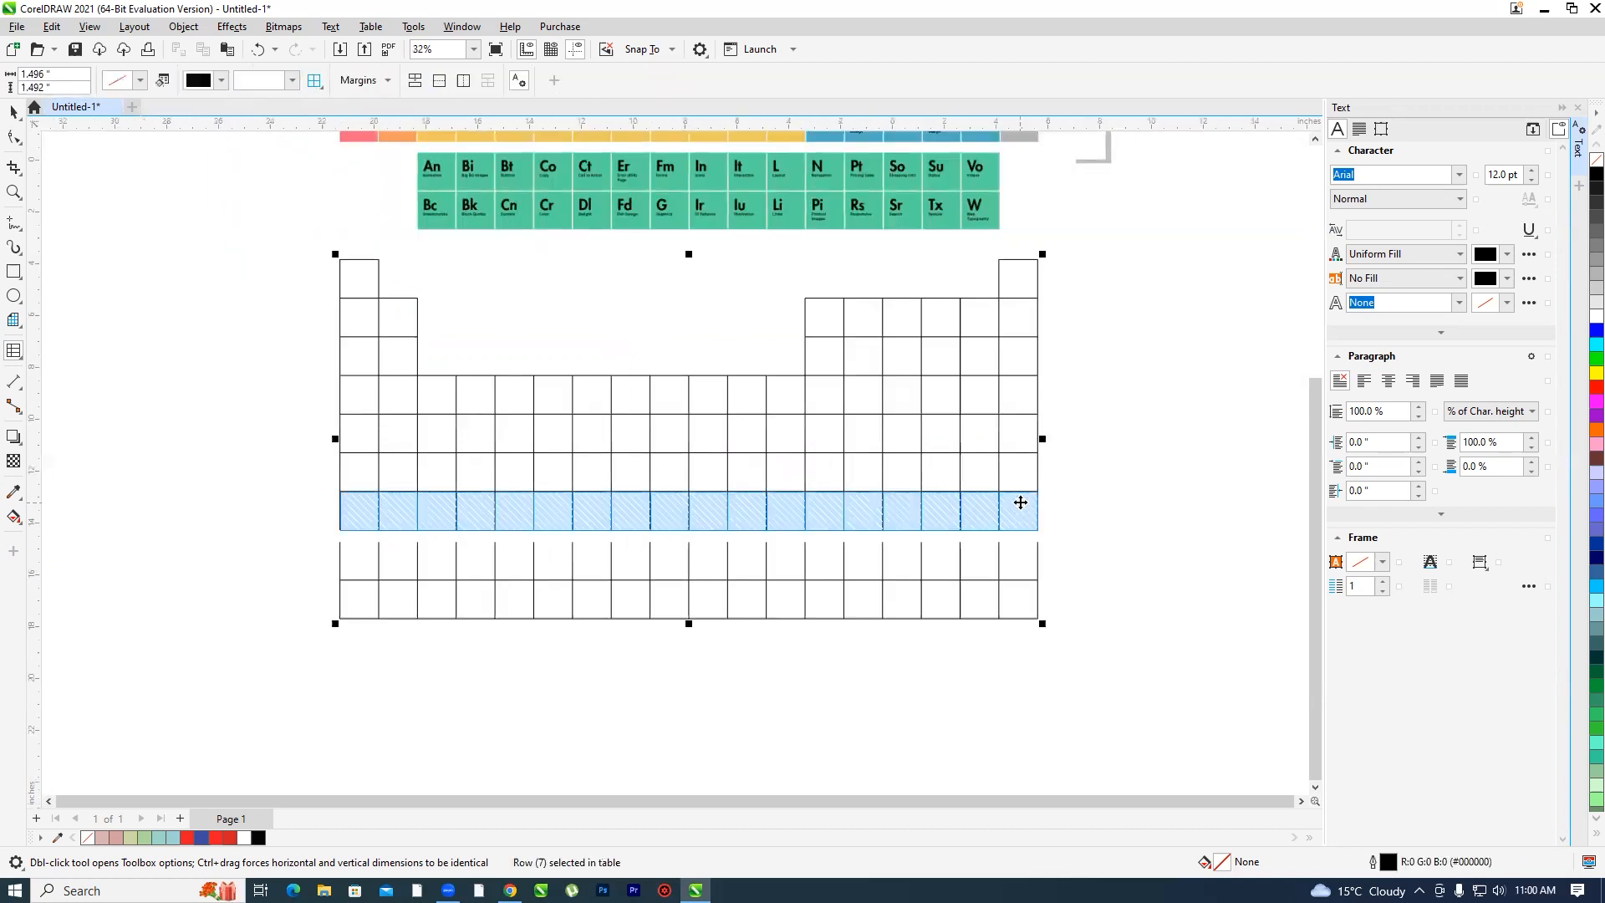
click(315, 81)
click(337, 102)
click(292, 80)
click(260, 124)
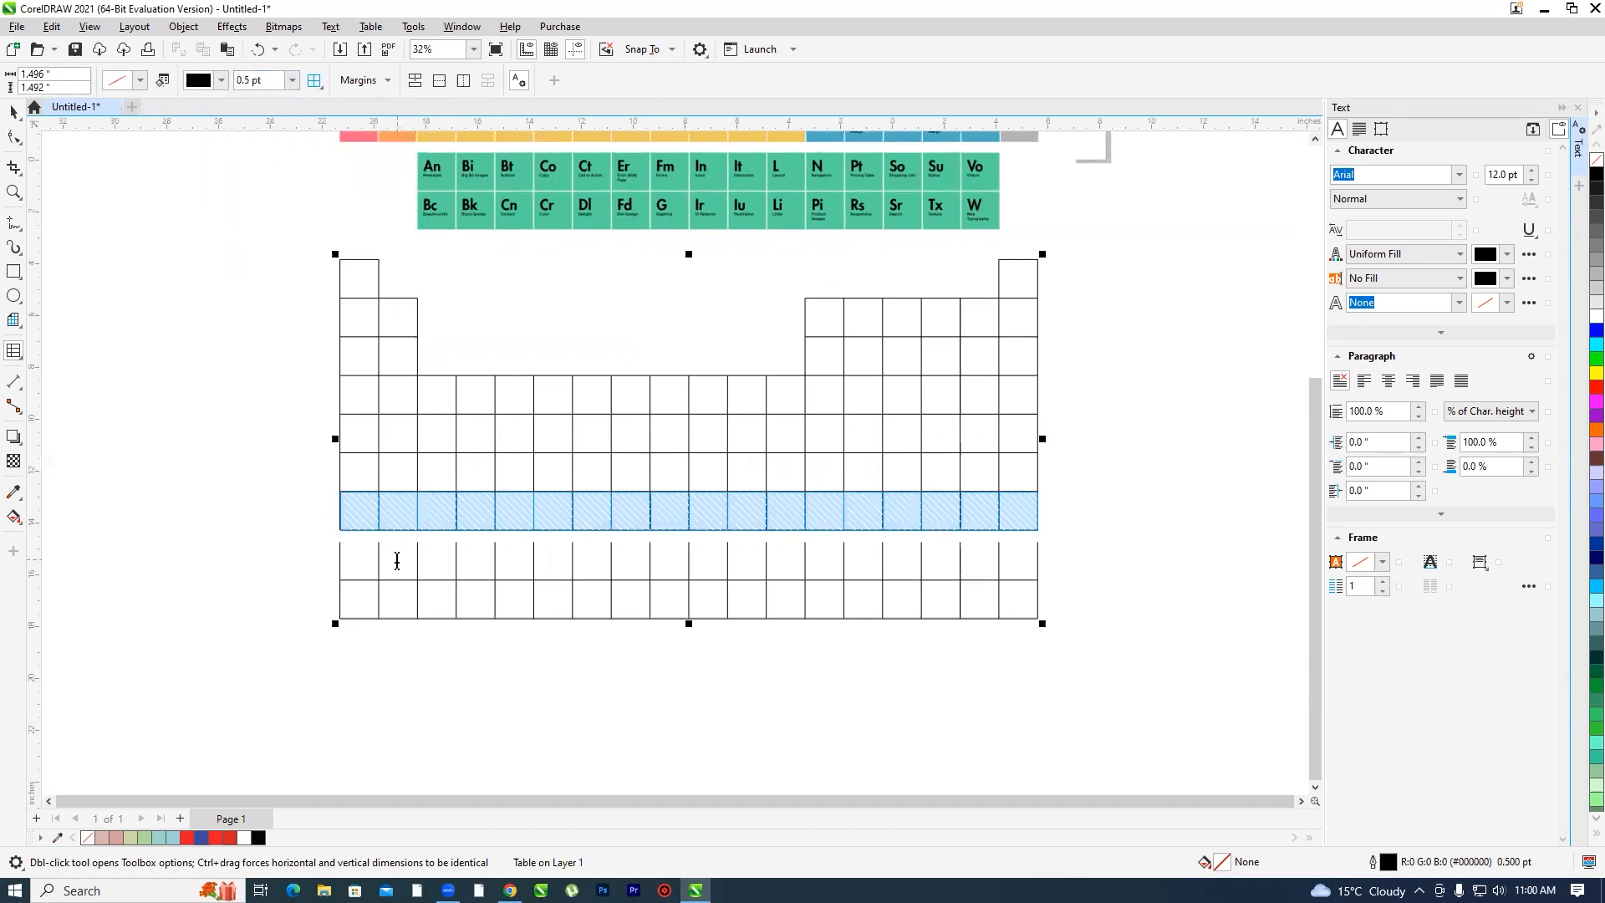
- Restore all borders of row 9, just below the spacer row, with a width of 0.5 pt
click(358, 558)
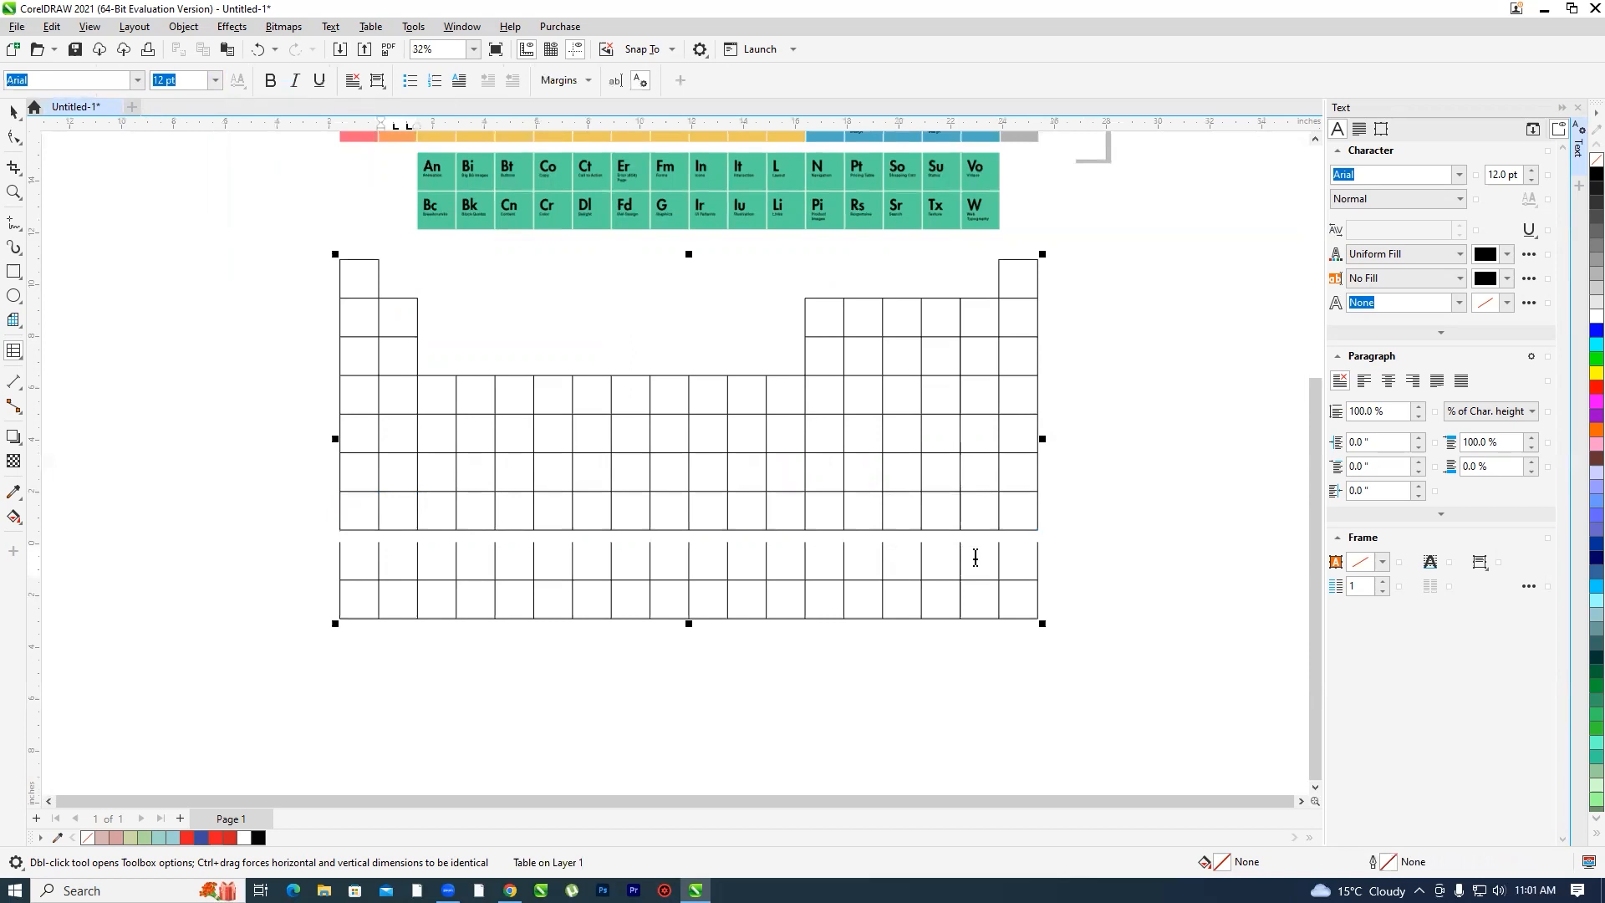
shift+click(1014, 555)
click(314, 81)
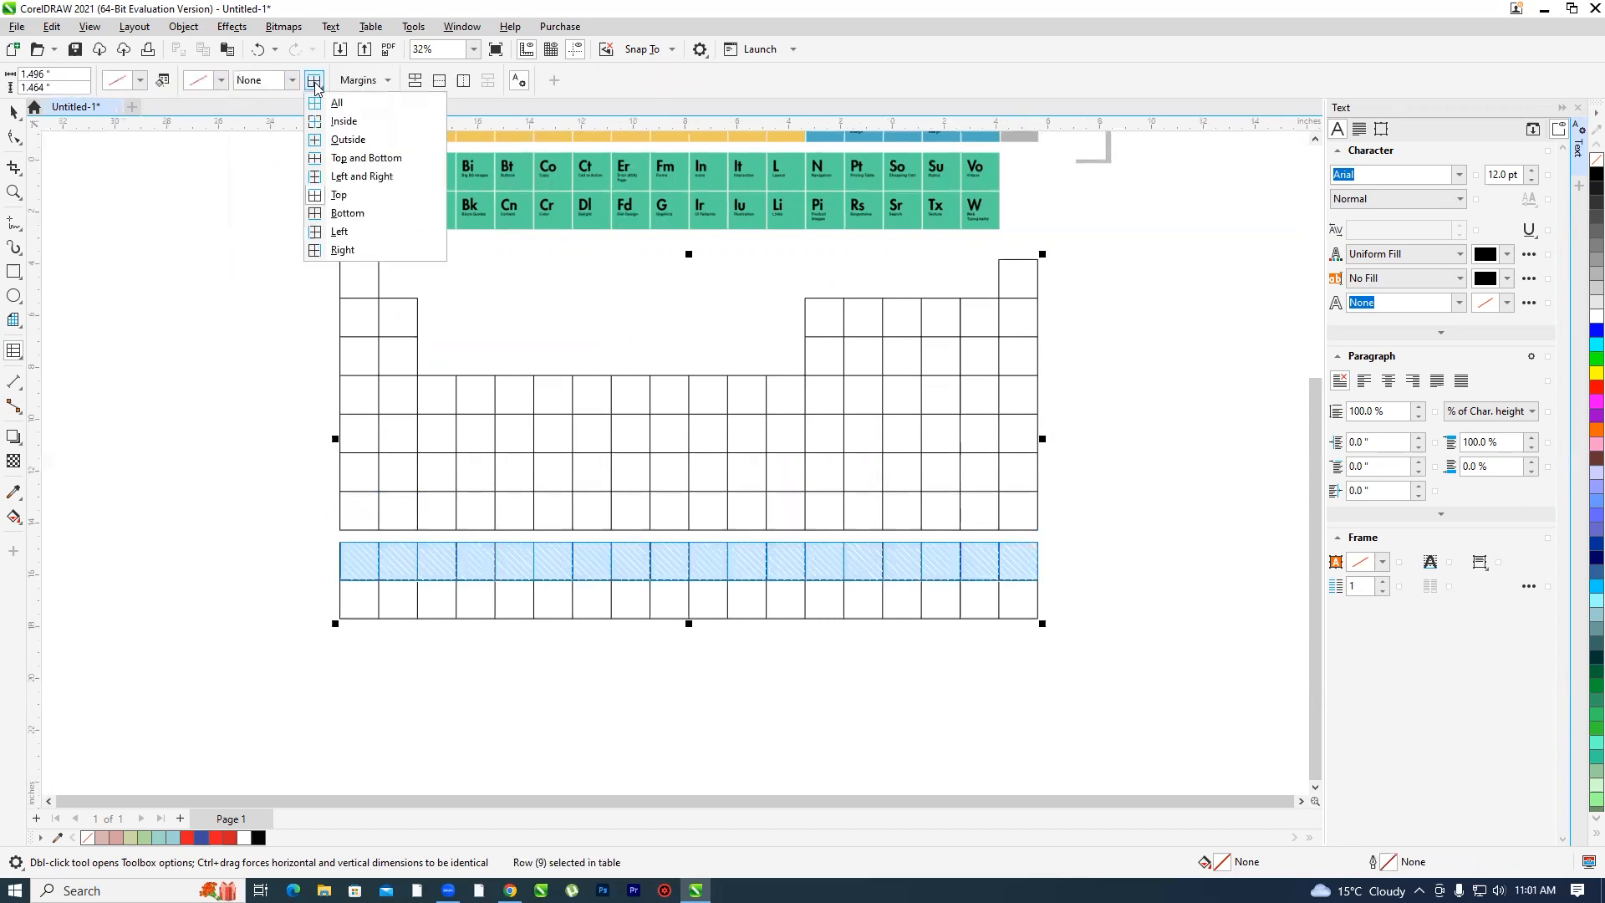
click(337, 102)
click(292, 80)
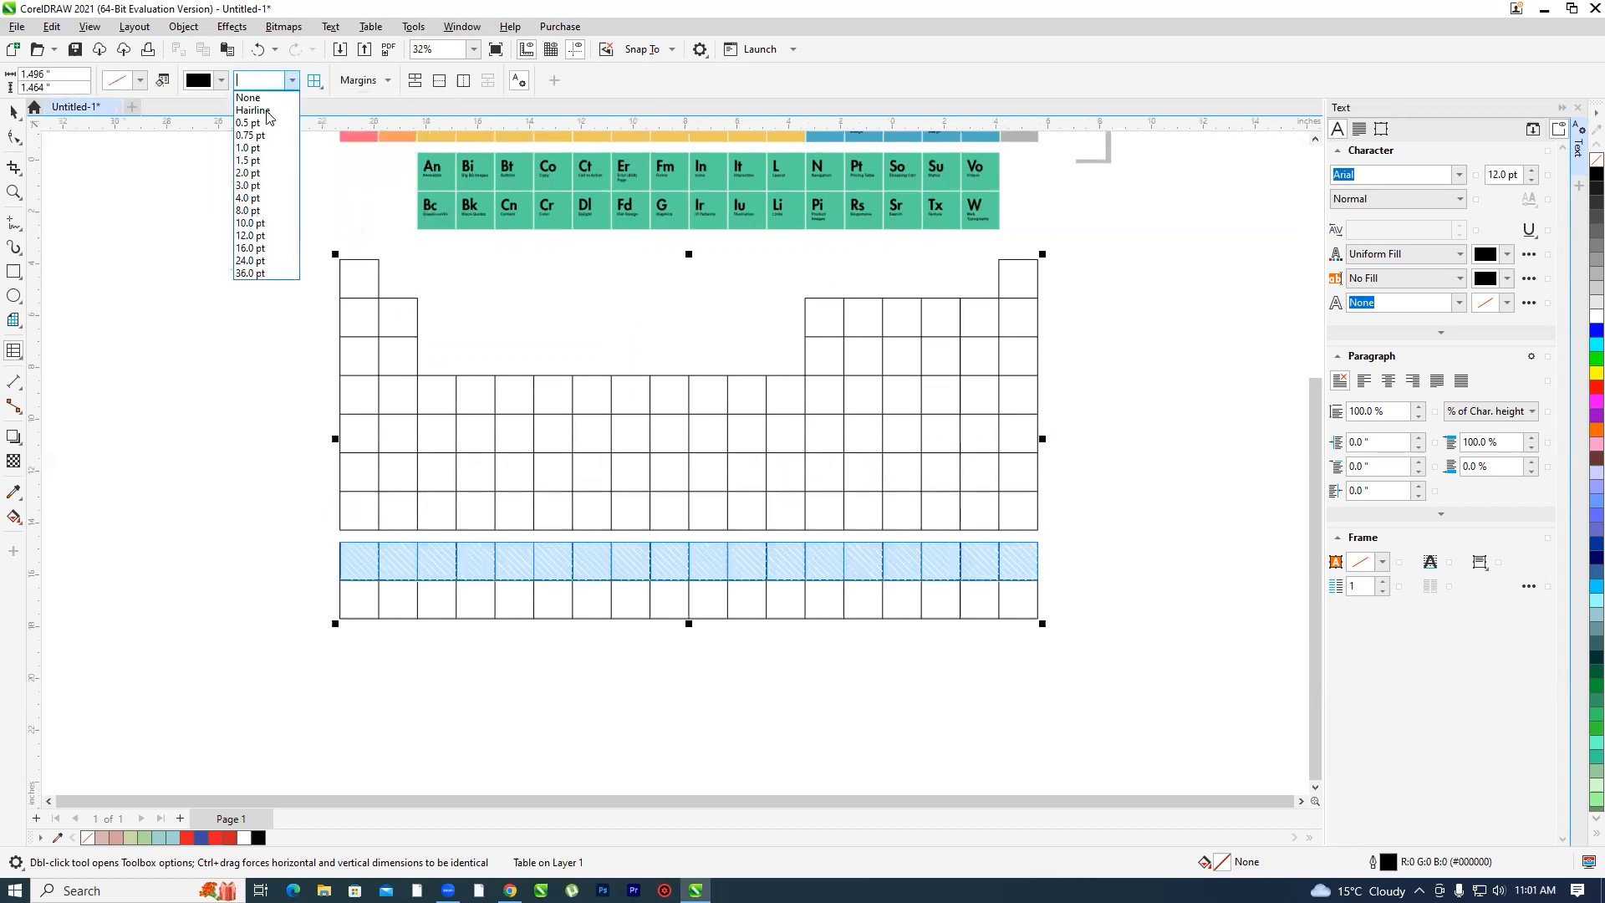
click(251, 122)
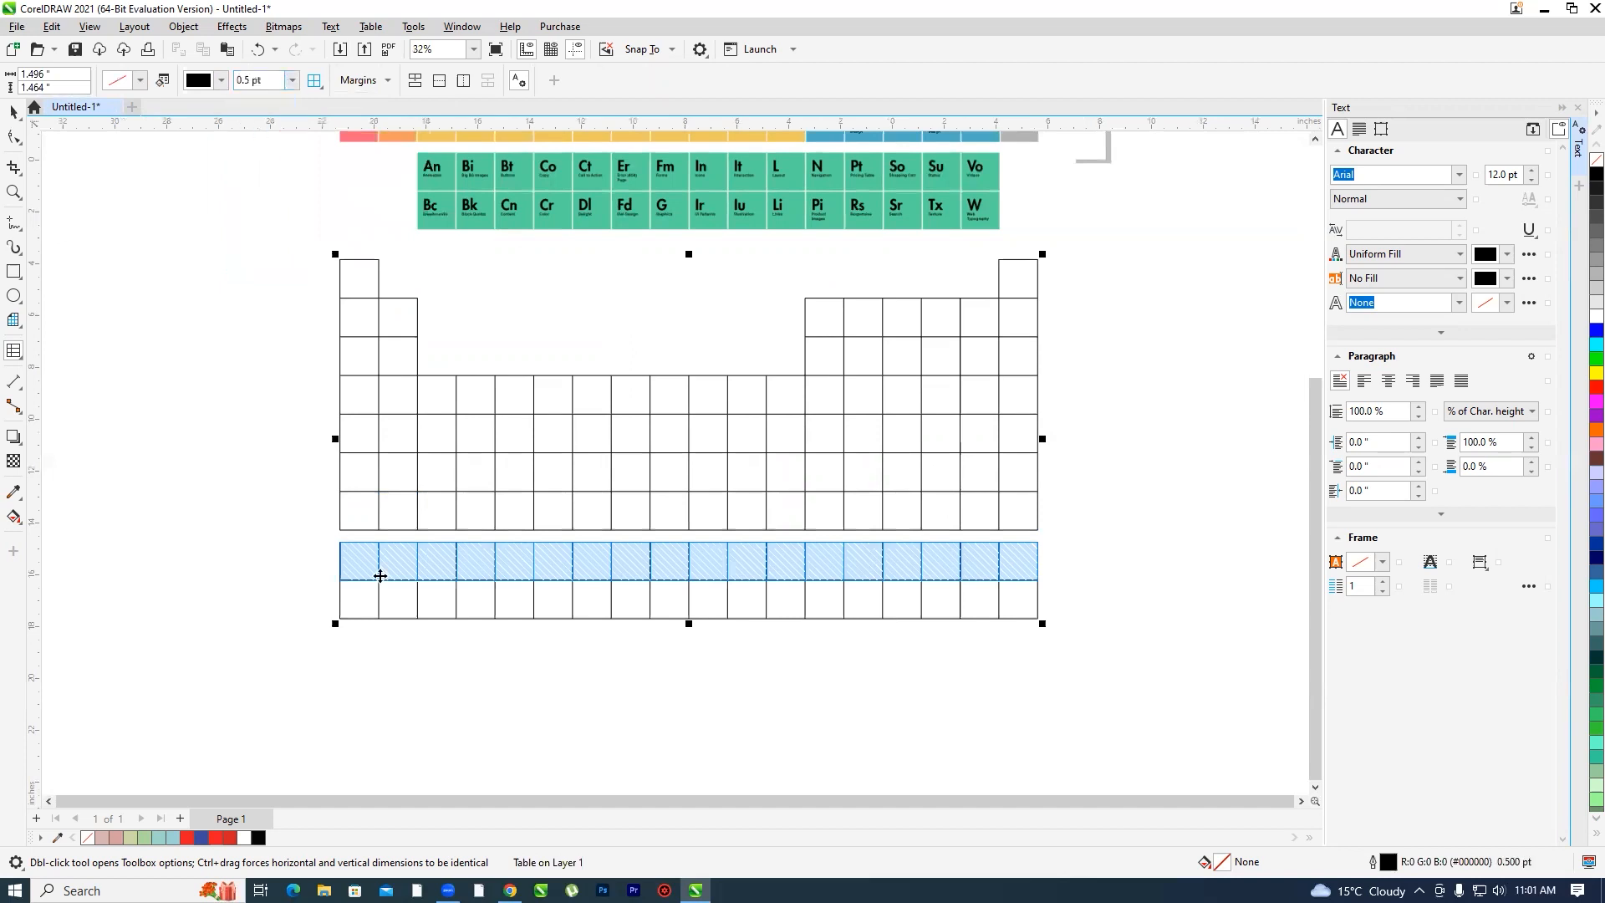
click(477, 558)
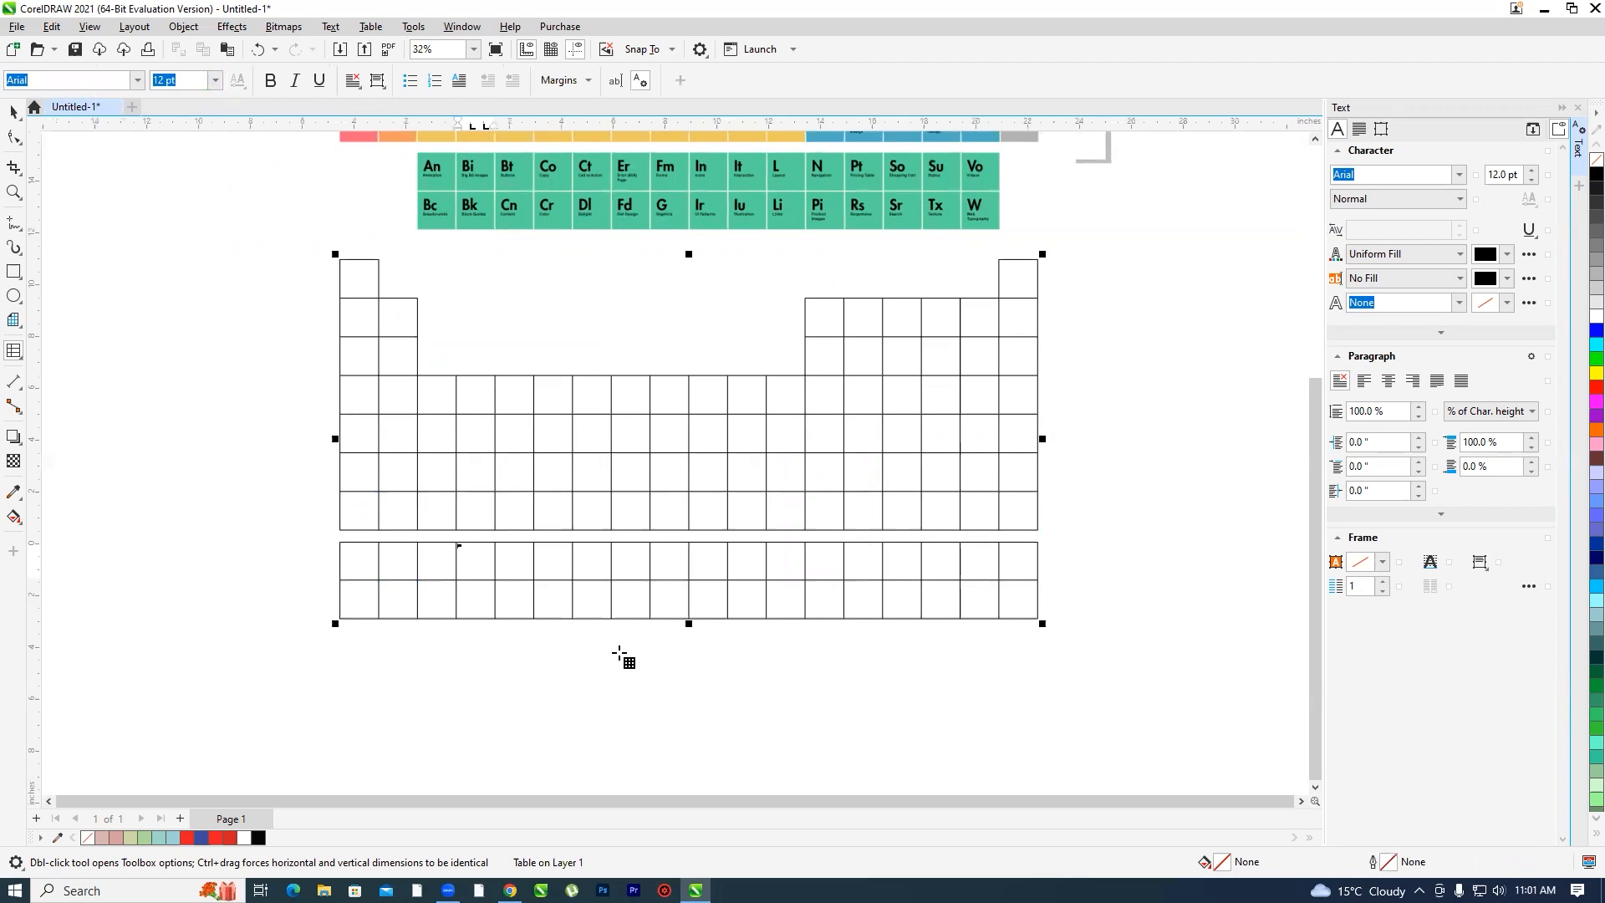
- Set all borders to None for the two last-column cells in rows 9 and 10
scroll(591, 644, down, 1)
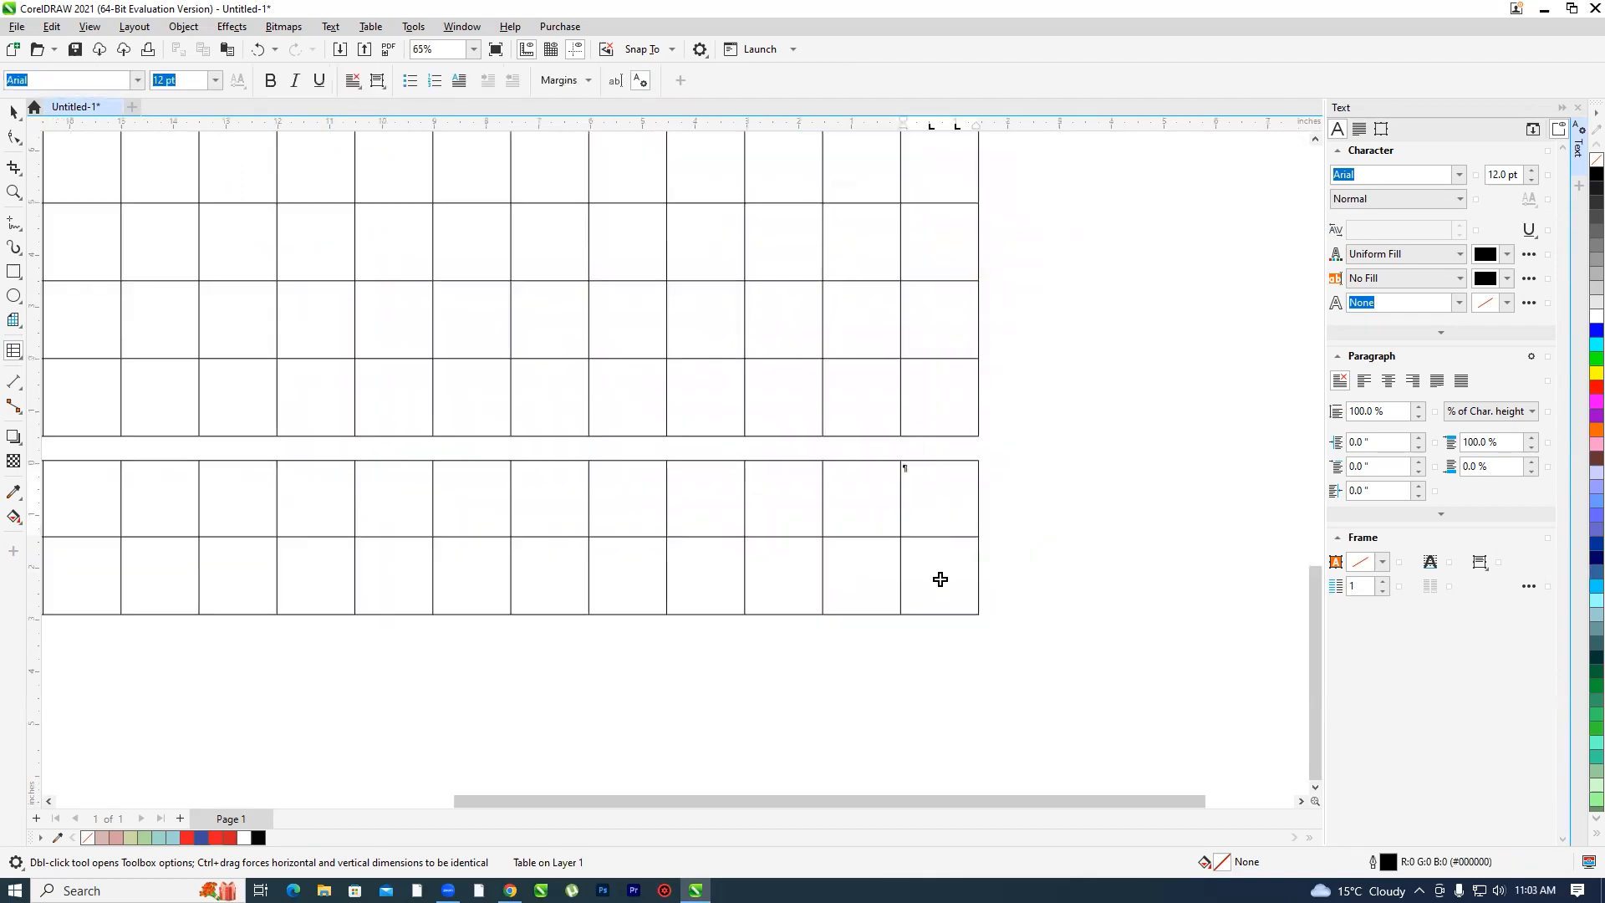
shift+click(940, 579)
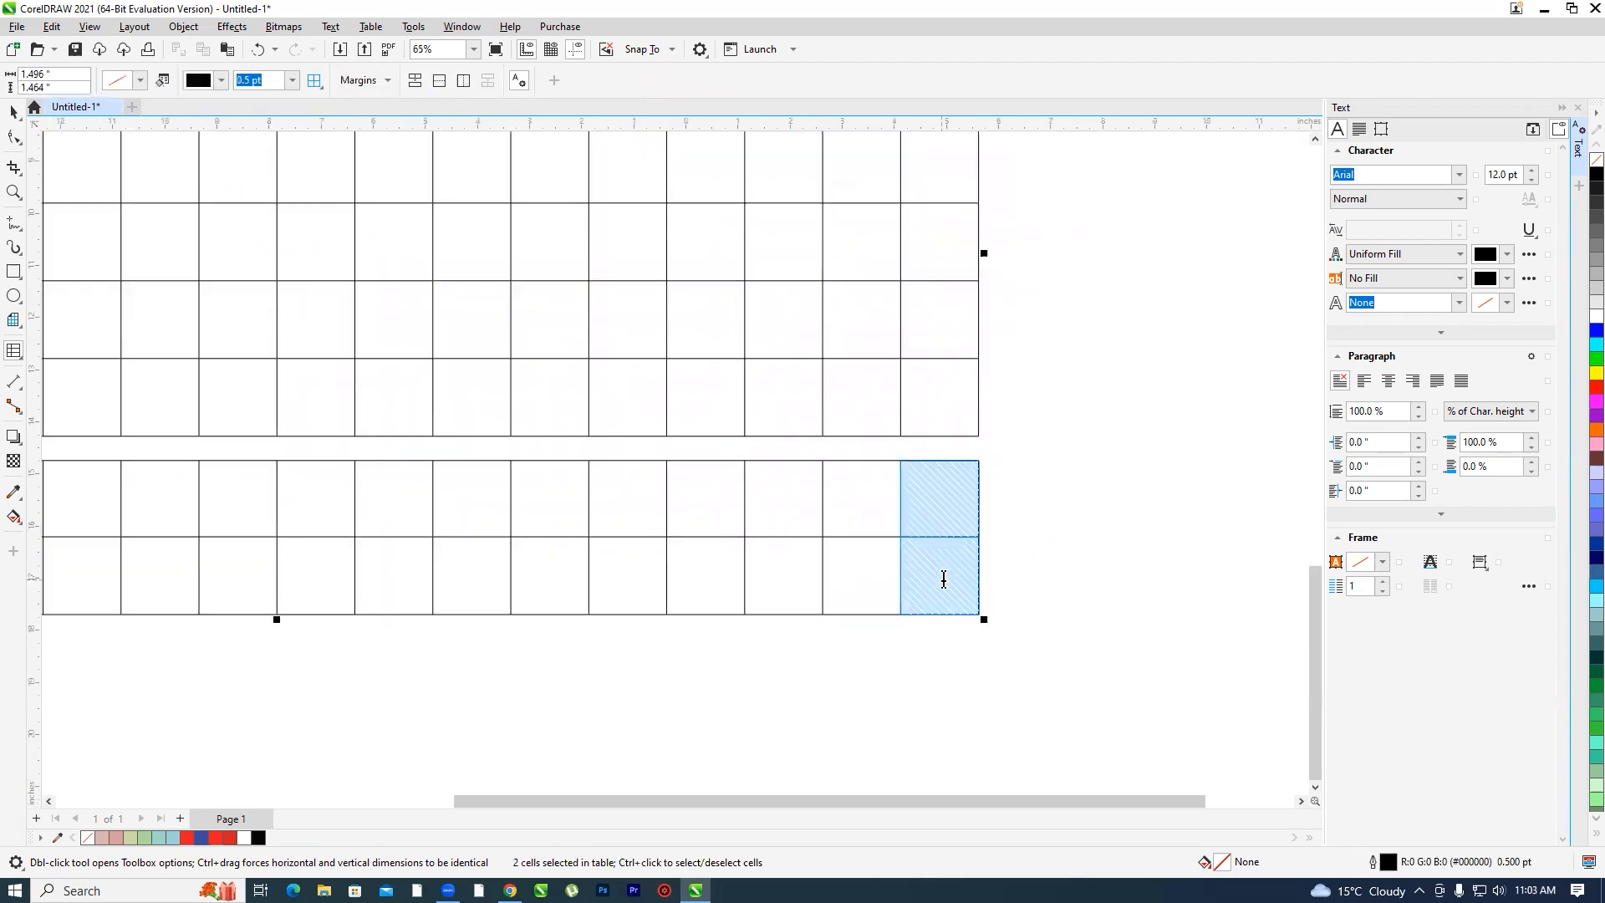
click(314, 81)
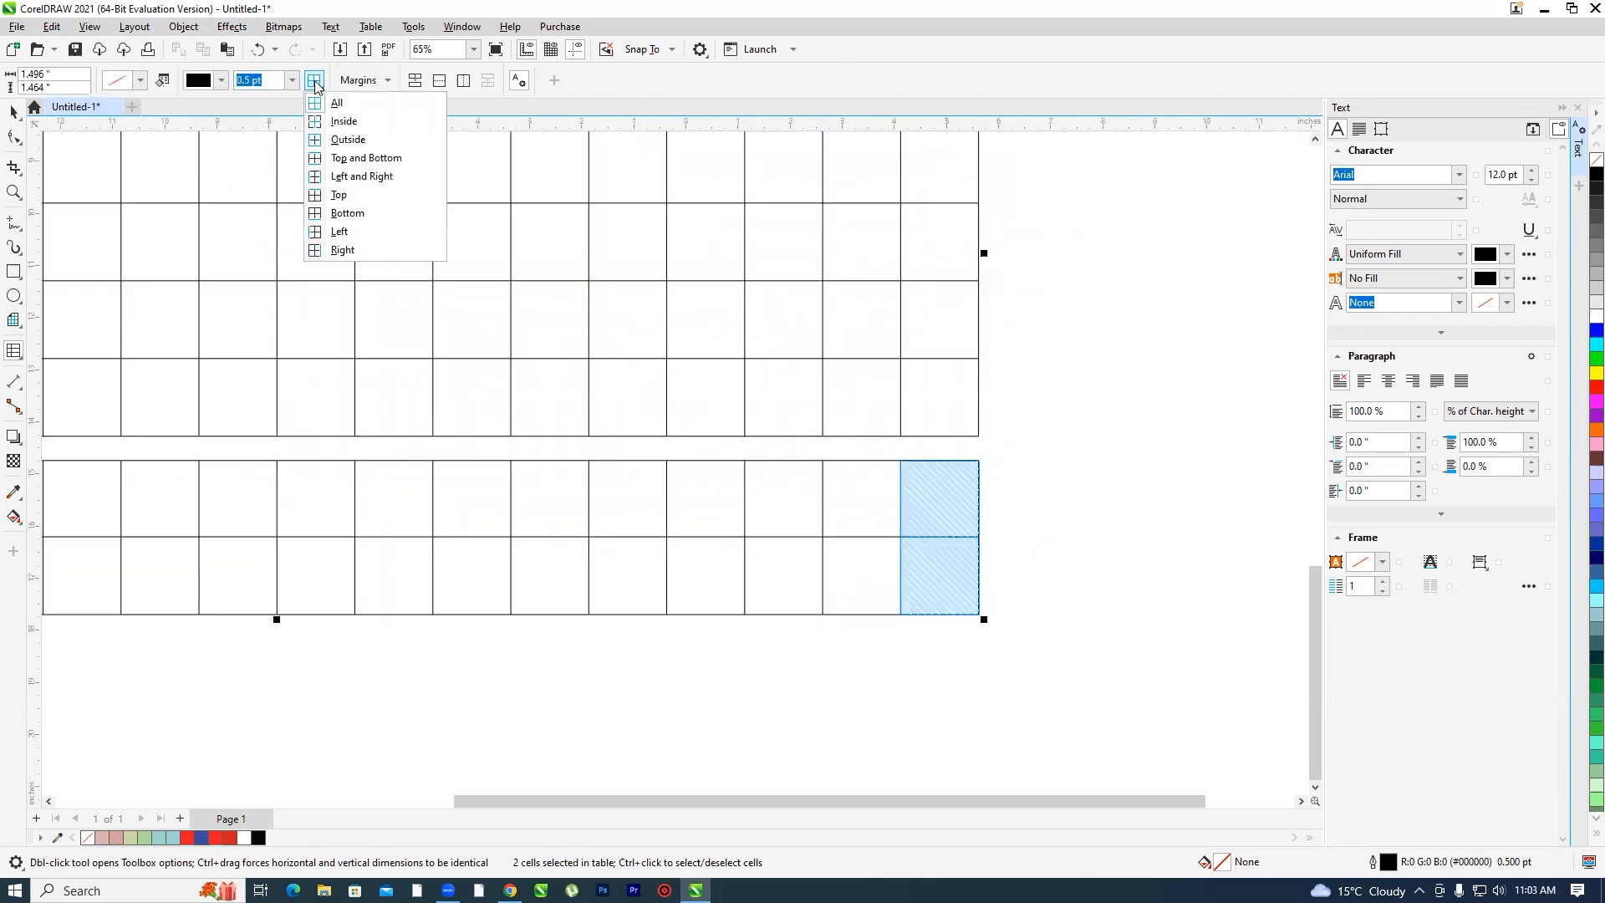
click(292, 80)
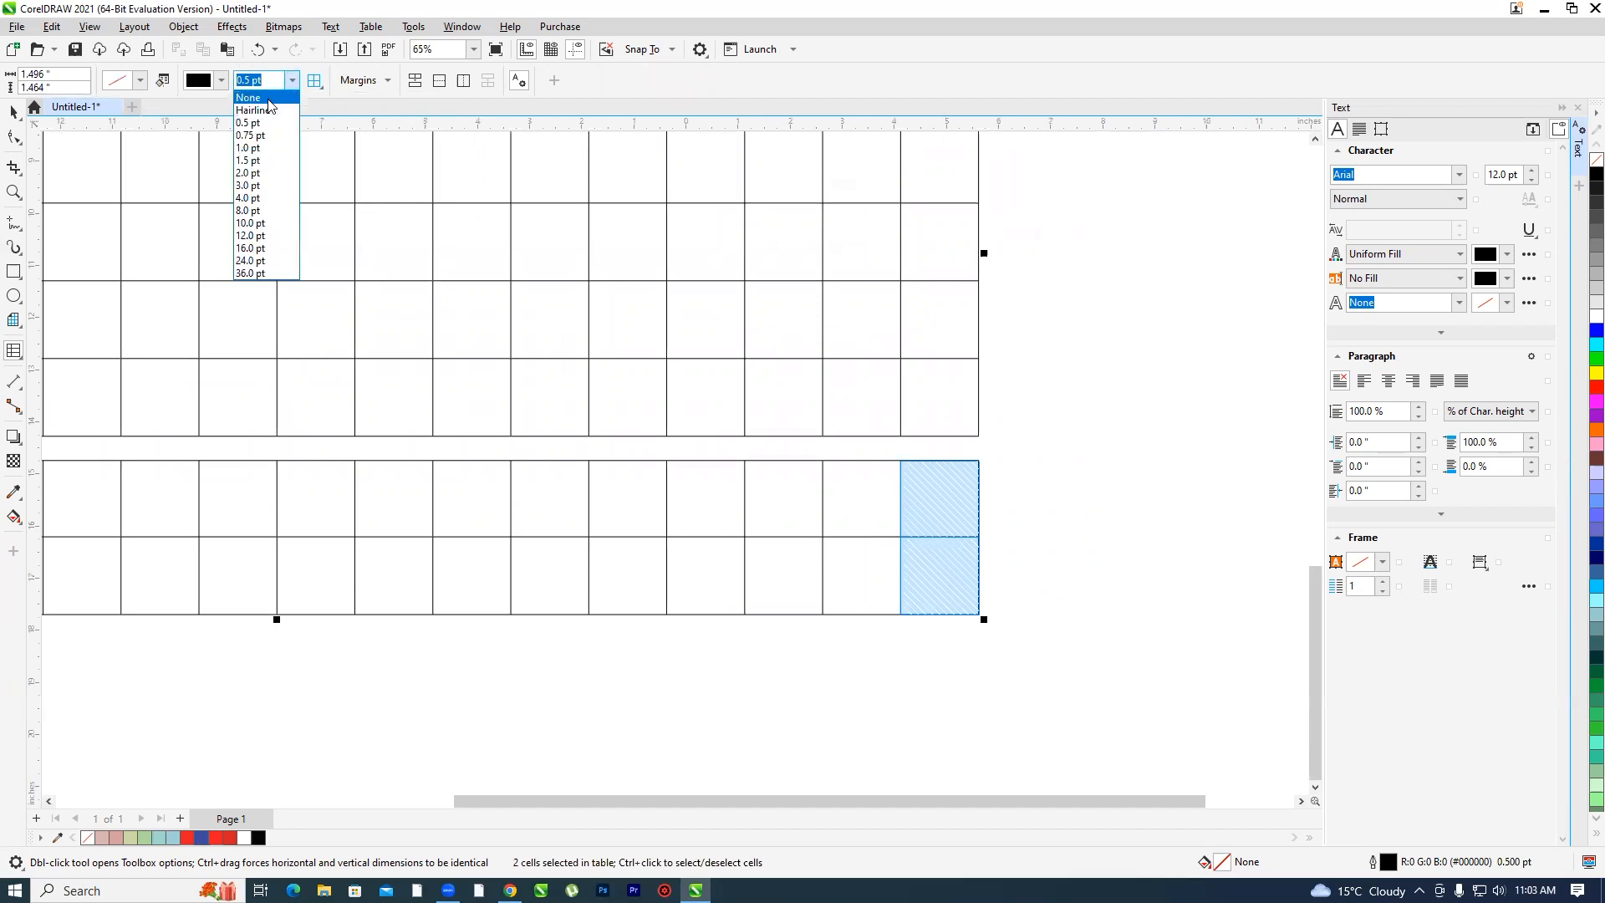
click(269, 99)
click(868, 500)
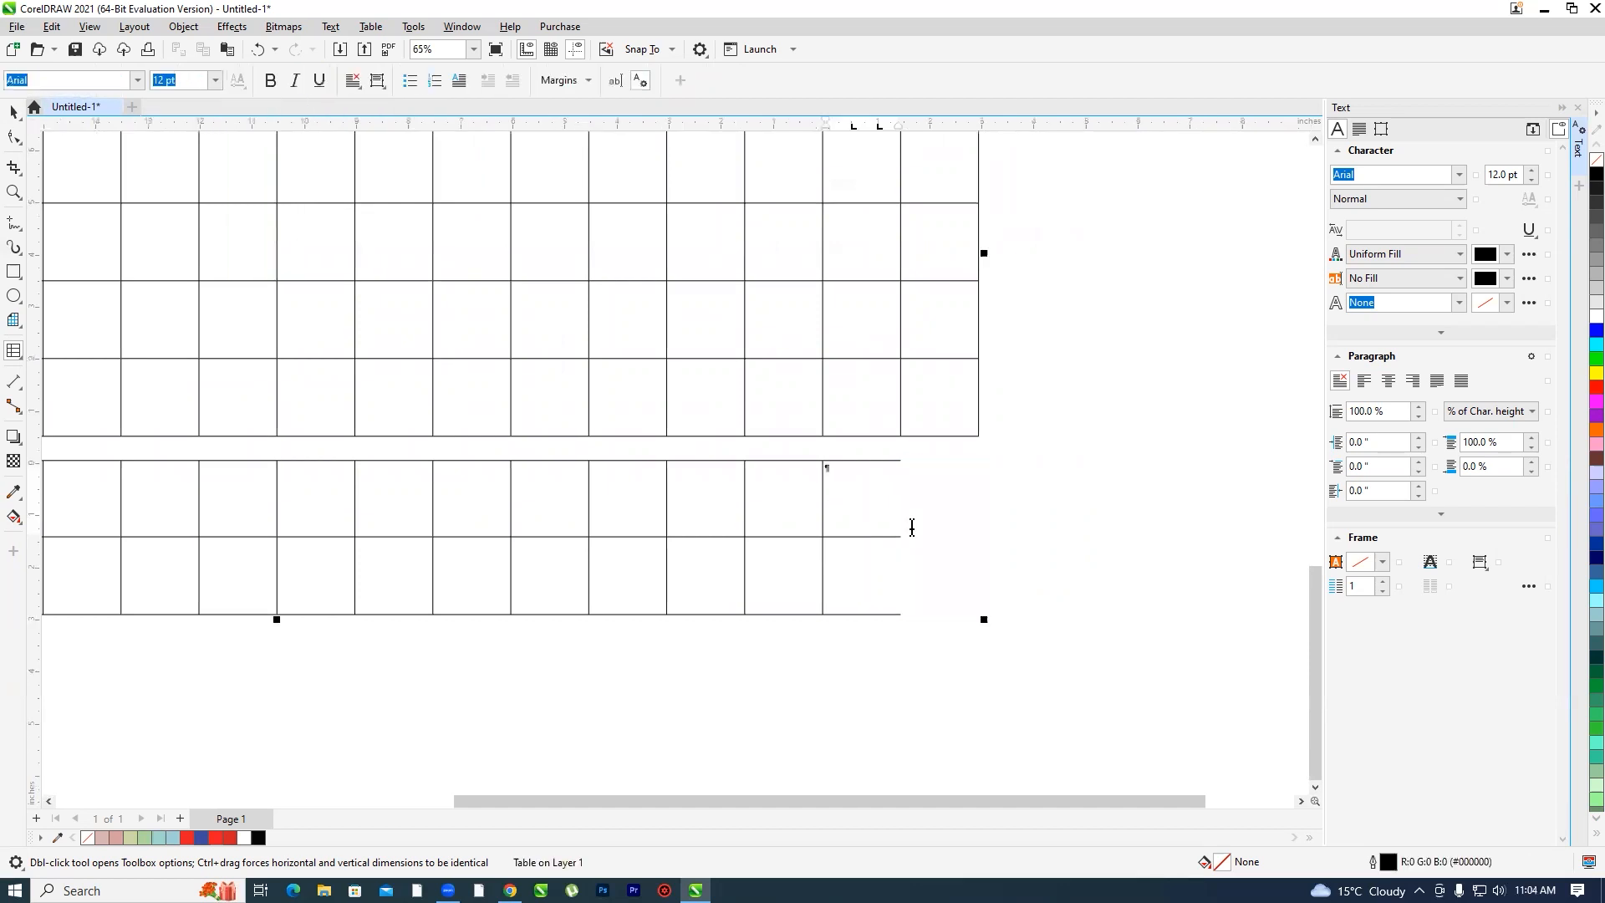
- Restore all borders of the two cells in column 17, rows 9 and 10, with a width of 0.5 pt
scroll(911, 527, down, 3)
scroll(888, 577, up, 1)
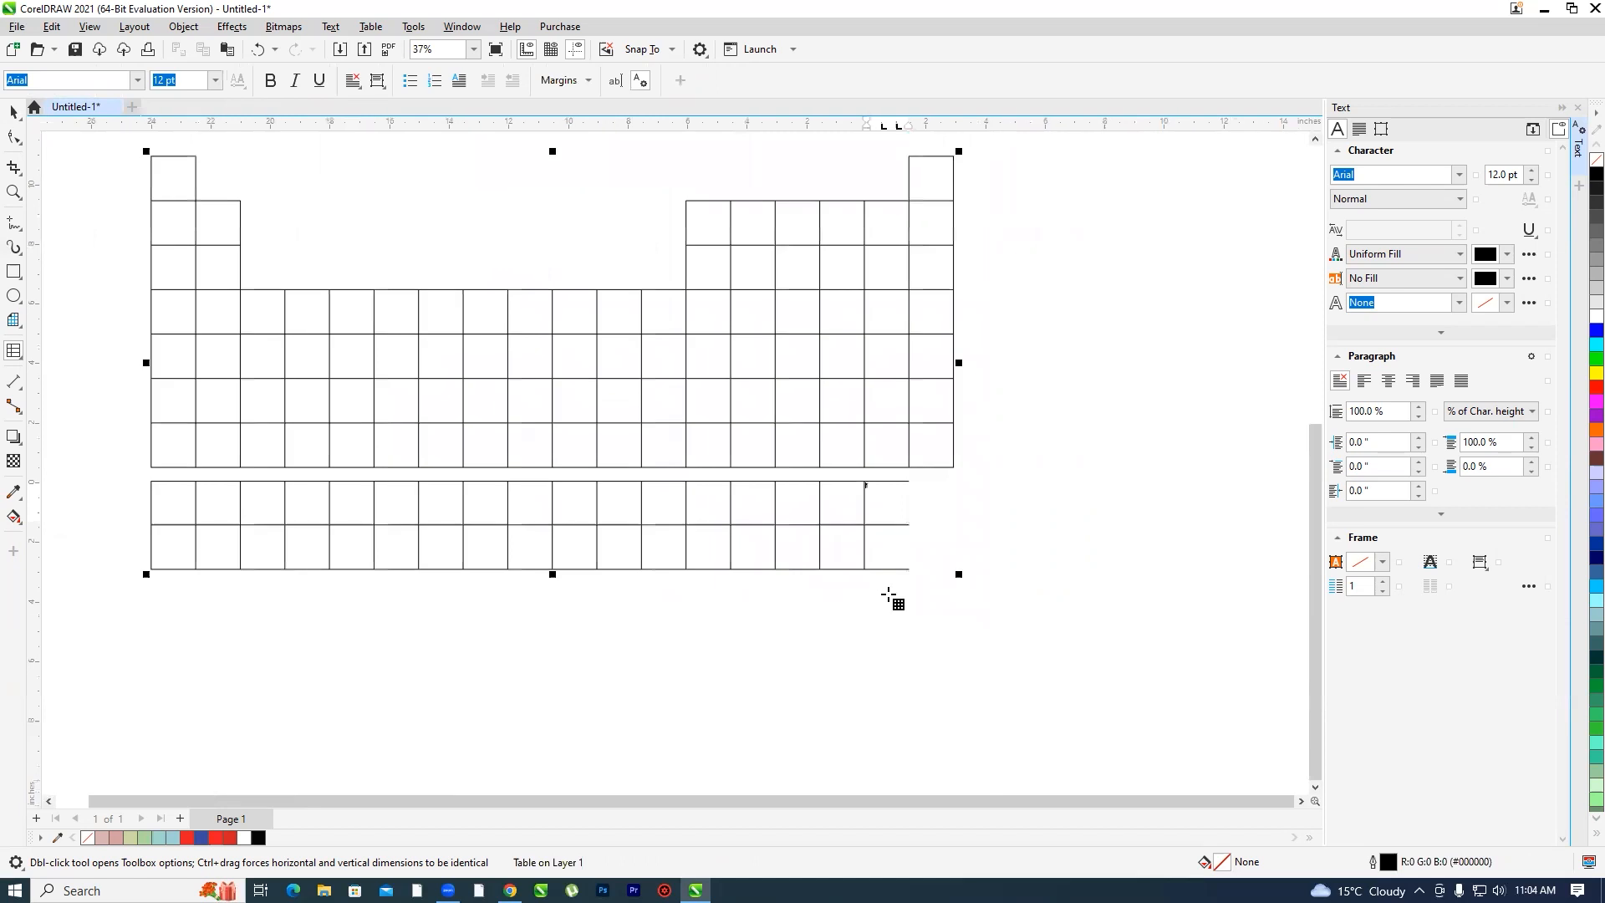
scroll(890, 529, up, 1)
drag(891, 496, 896, 562)
click(316, 81)
click(317, 84)
click(335, 102)
click(292, 79)
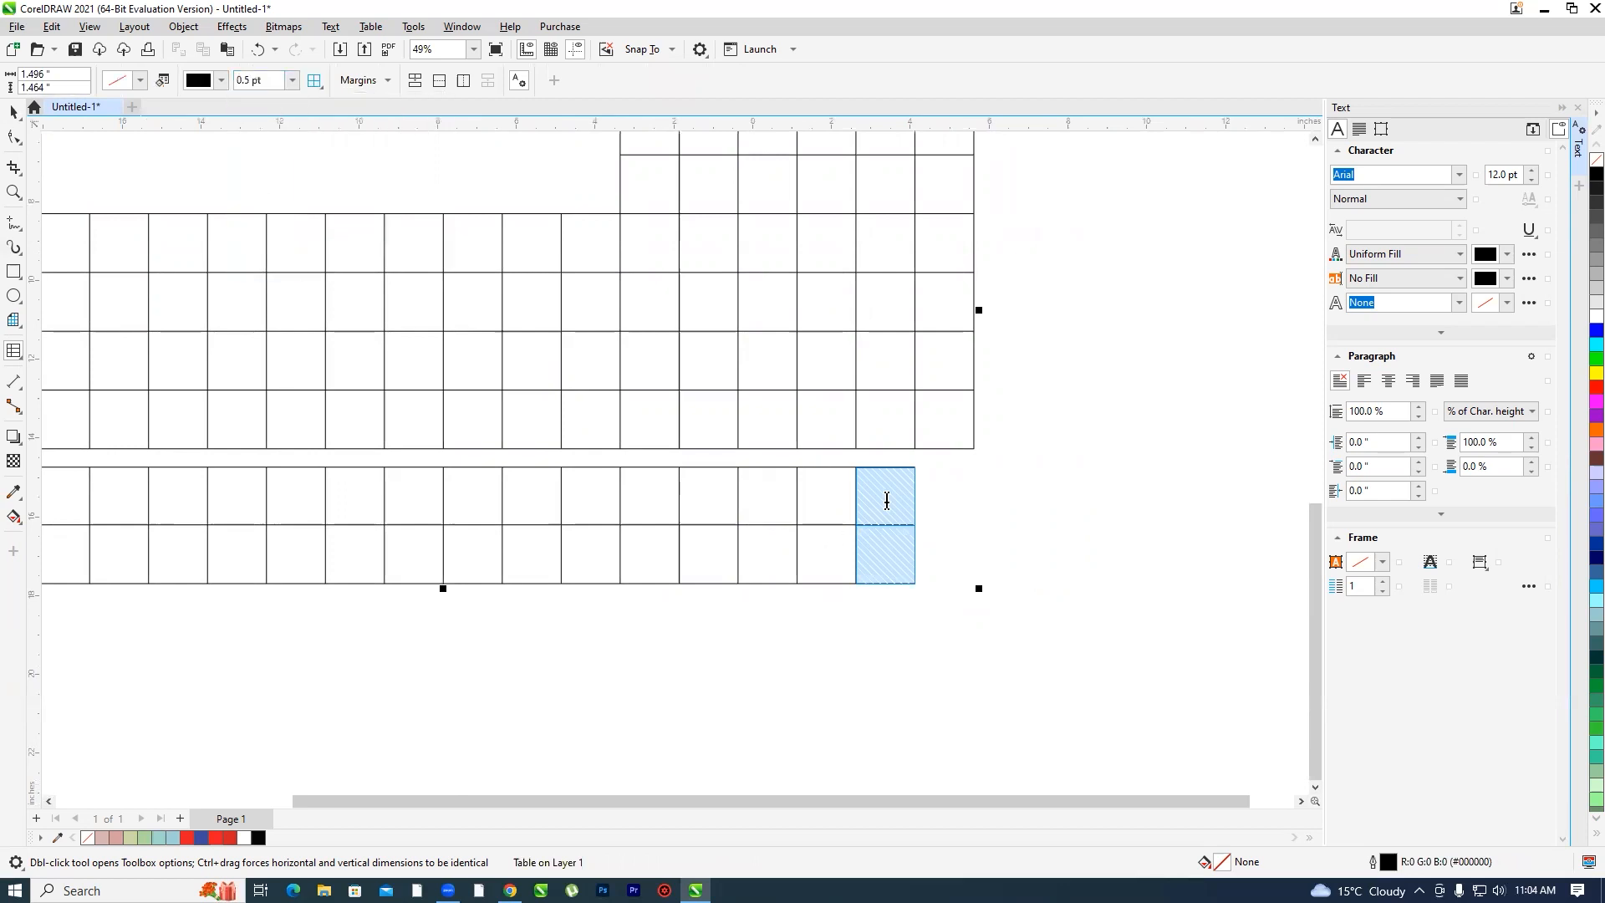
- Set all borders to None for the four cells in the first two columns of rows 9 and 10
click(892, 504)
scroll(966, 480, down, 1)
scroll(960, 518, down, 2)
scroll(835, 494, up, 2)
scroll(695, 459, down, 1)
scroll(674, 444, up, 3)
scroll(674, 439, down, 2)
scroll(699, 473, up, 2)
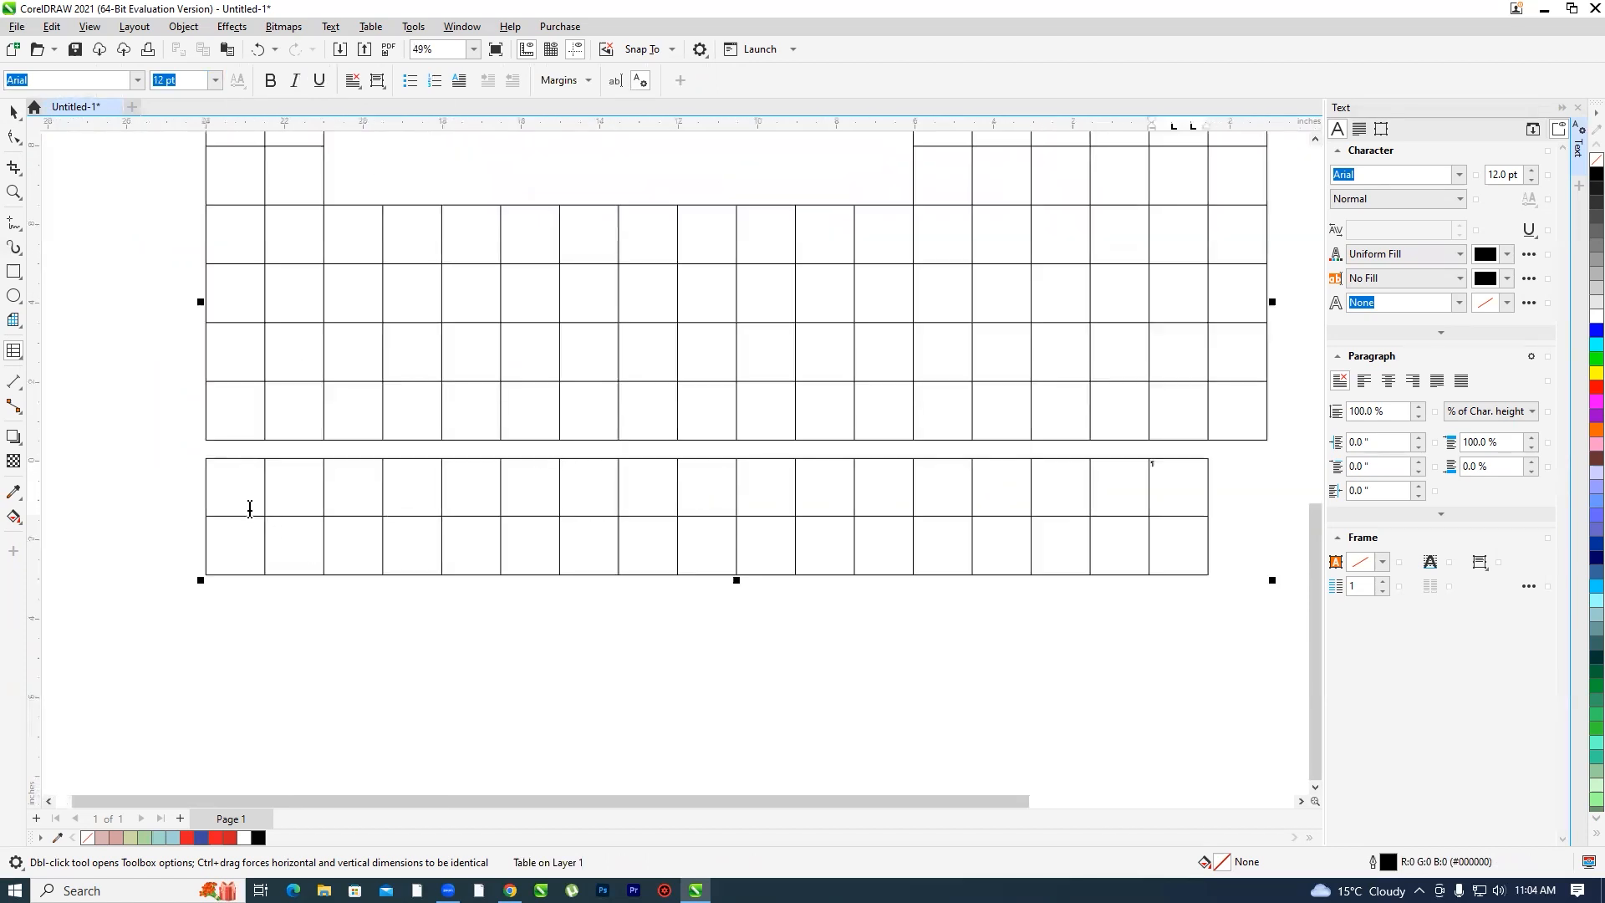
drag(286, 539, 285, 537)
click(314, 80)
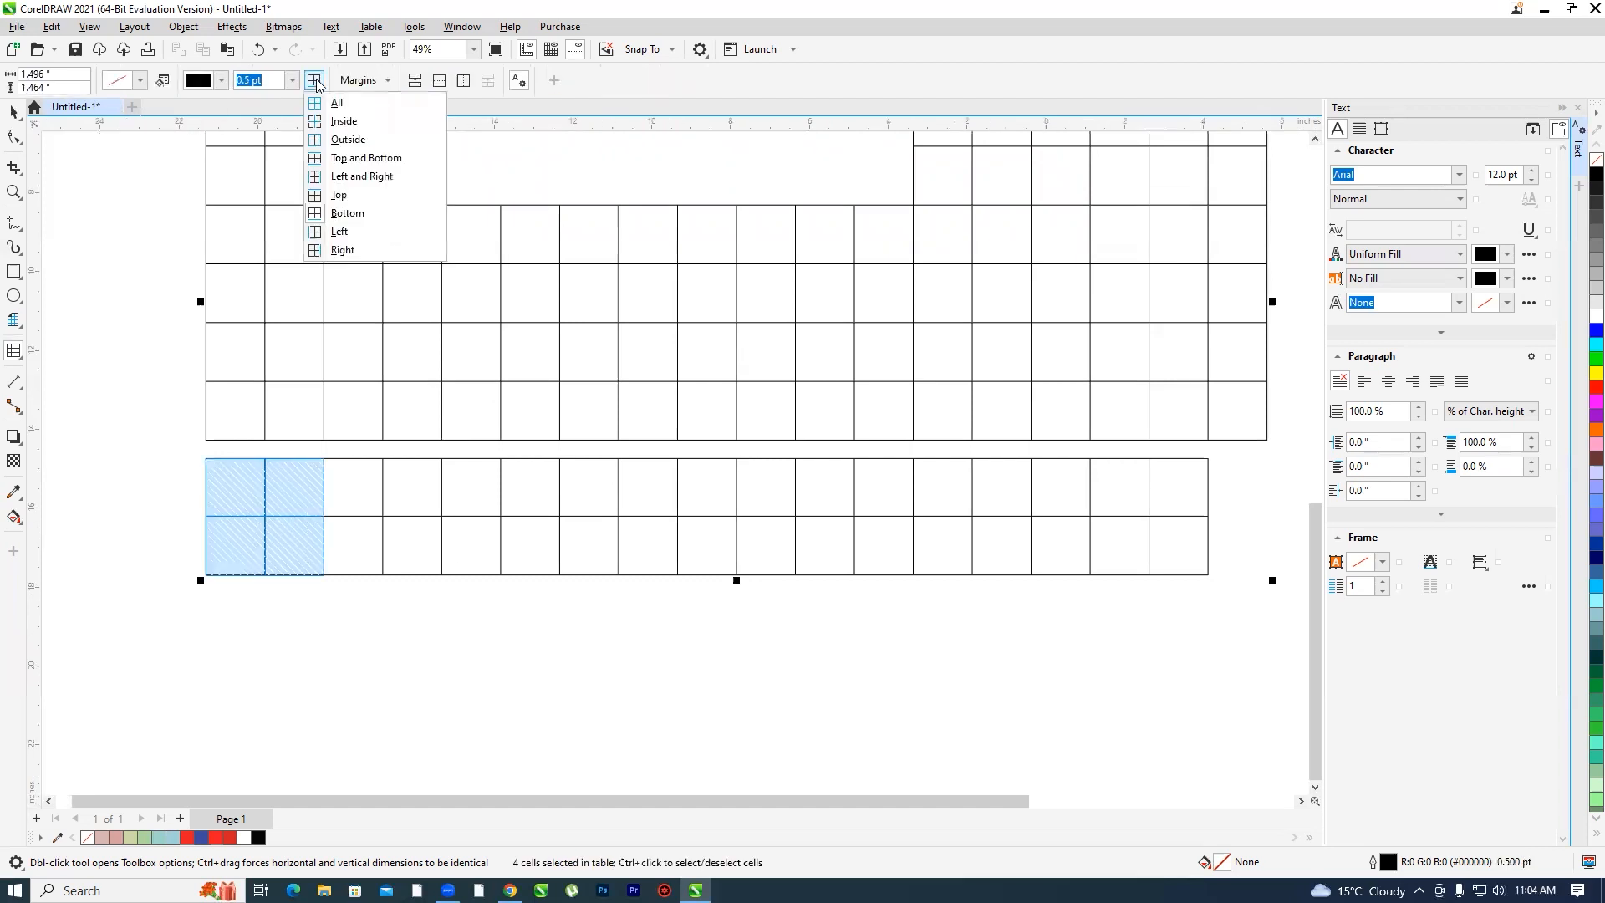
click(333, 104)
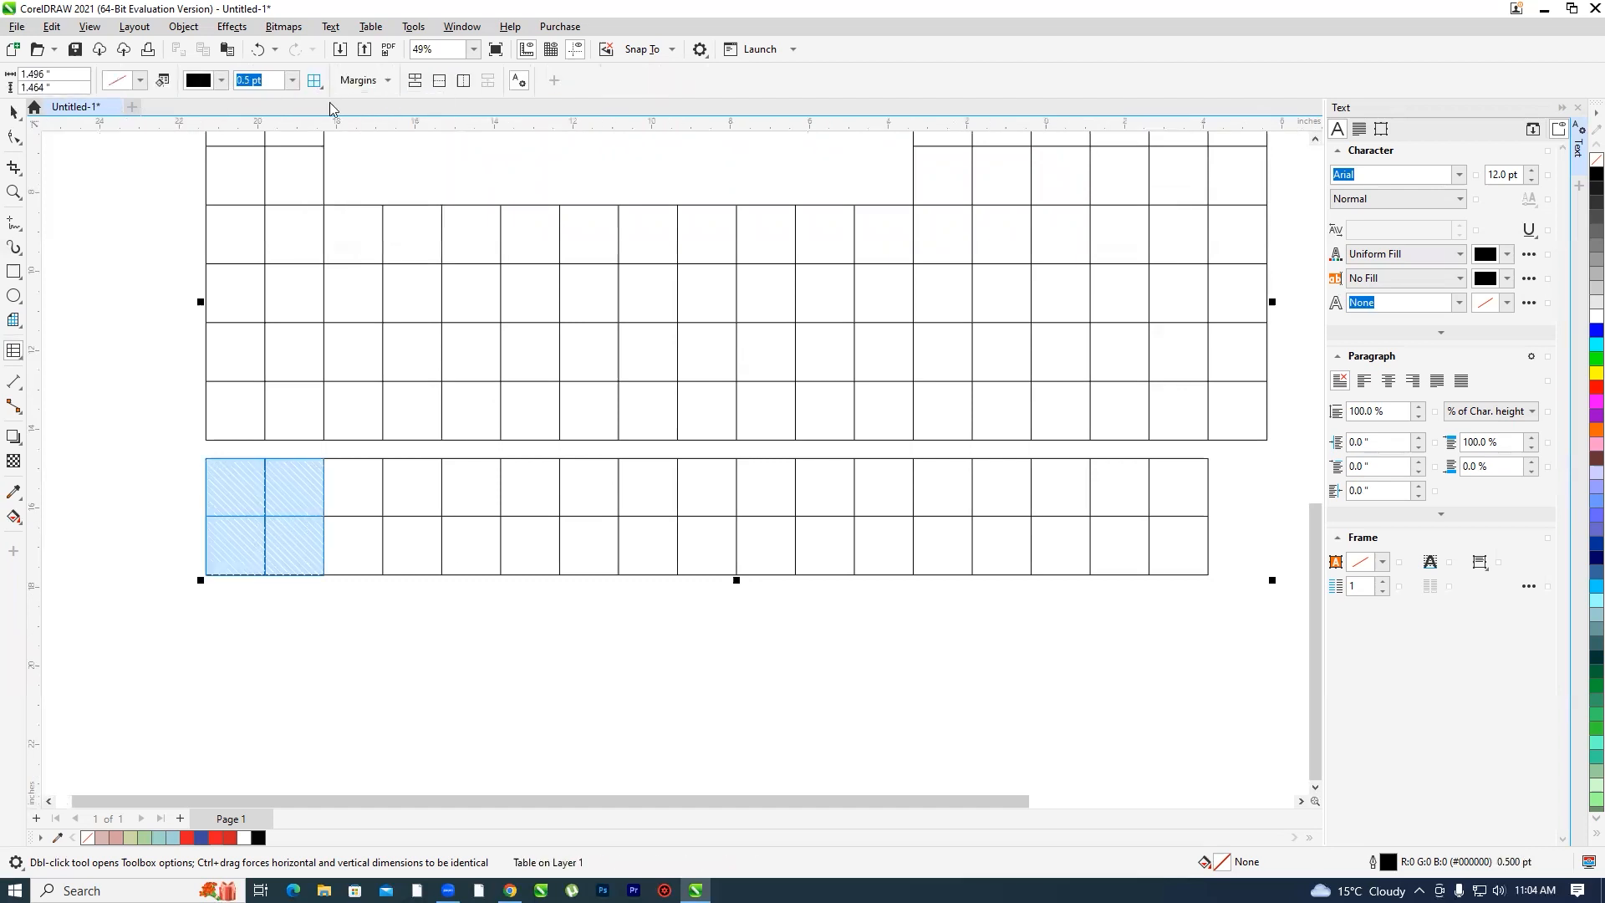
click(293, 80)
click(271, 99)
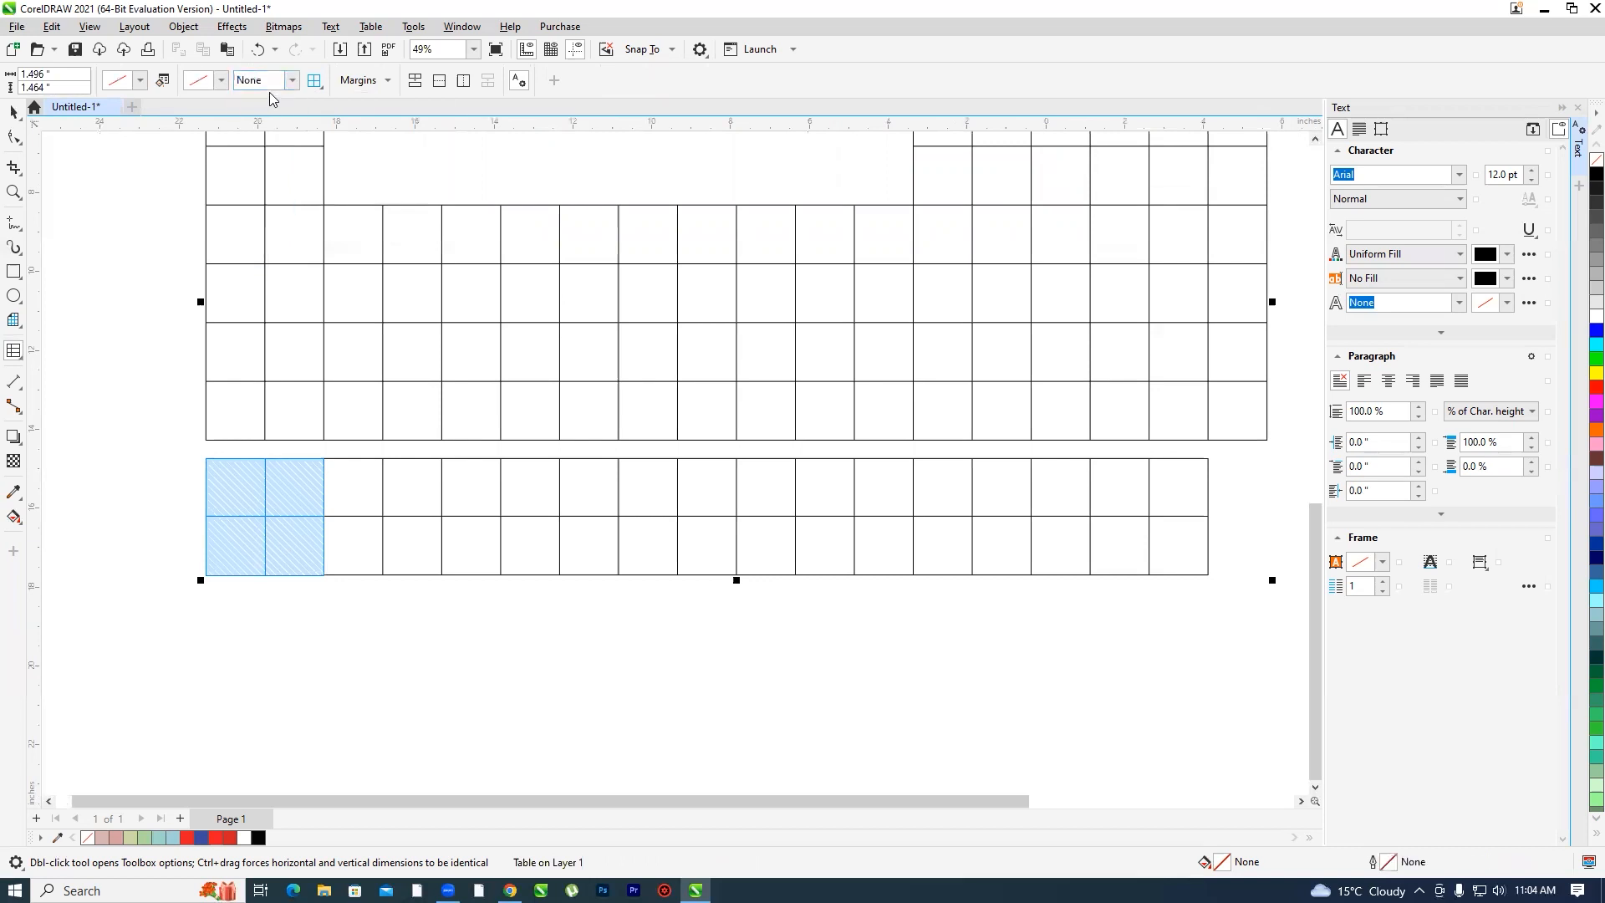
click(289, 487)
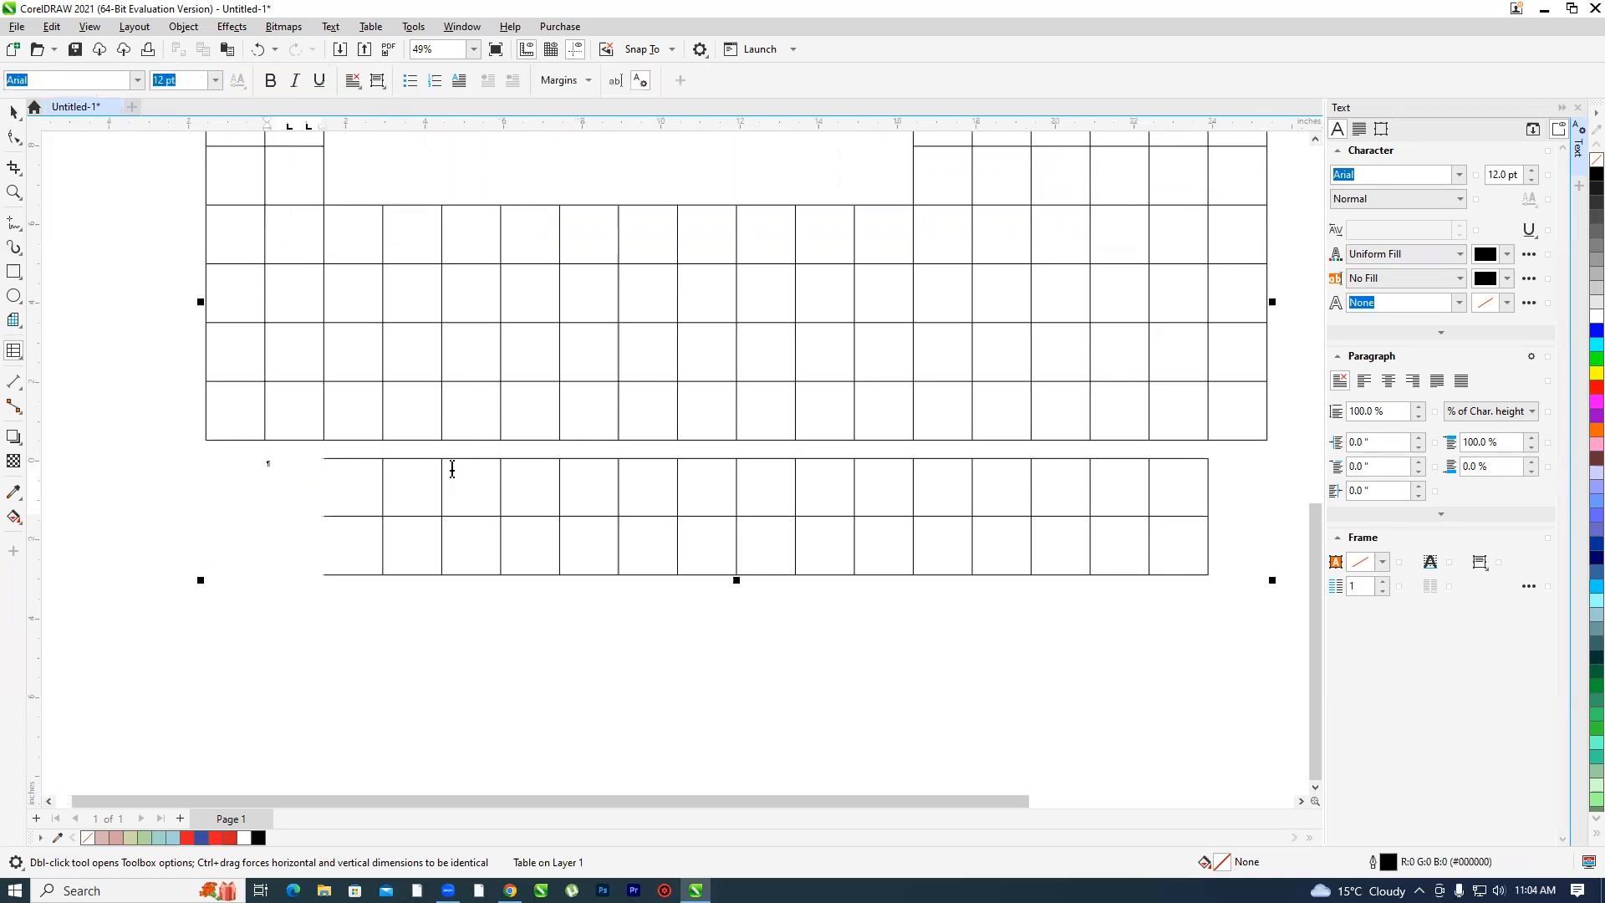
- Restore all borders of the two cells in column 3, rows 9 and 10, with a width of 0.5 pt
drag(361, 489, 363, 544)
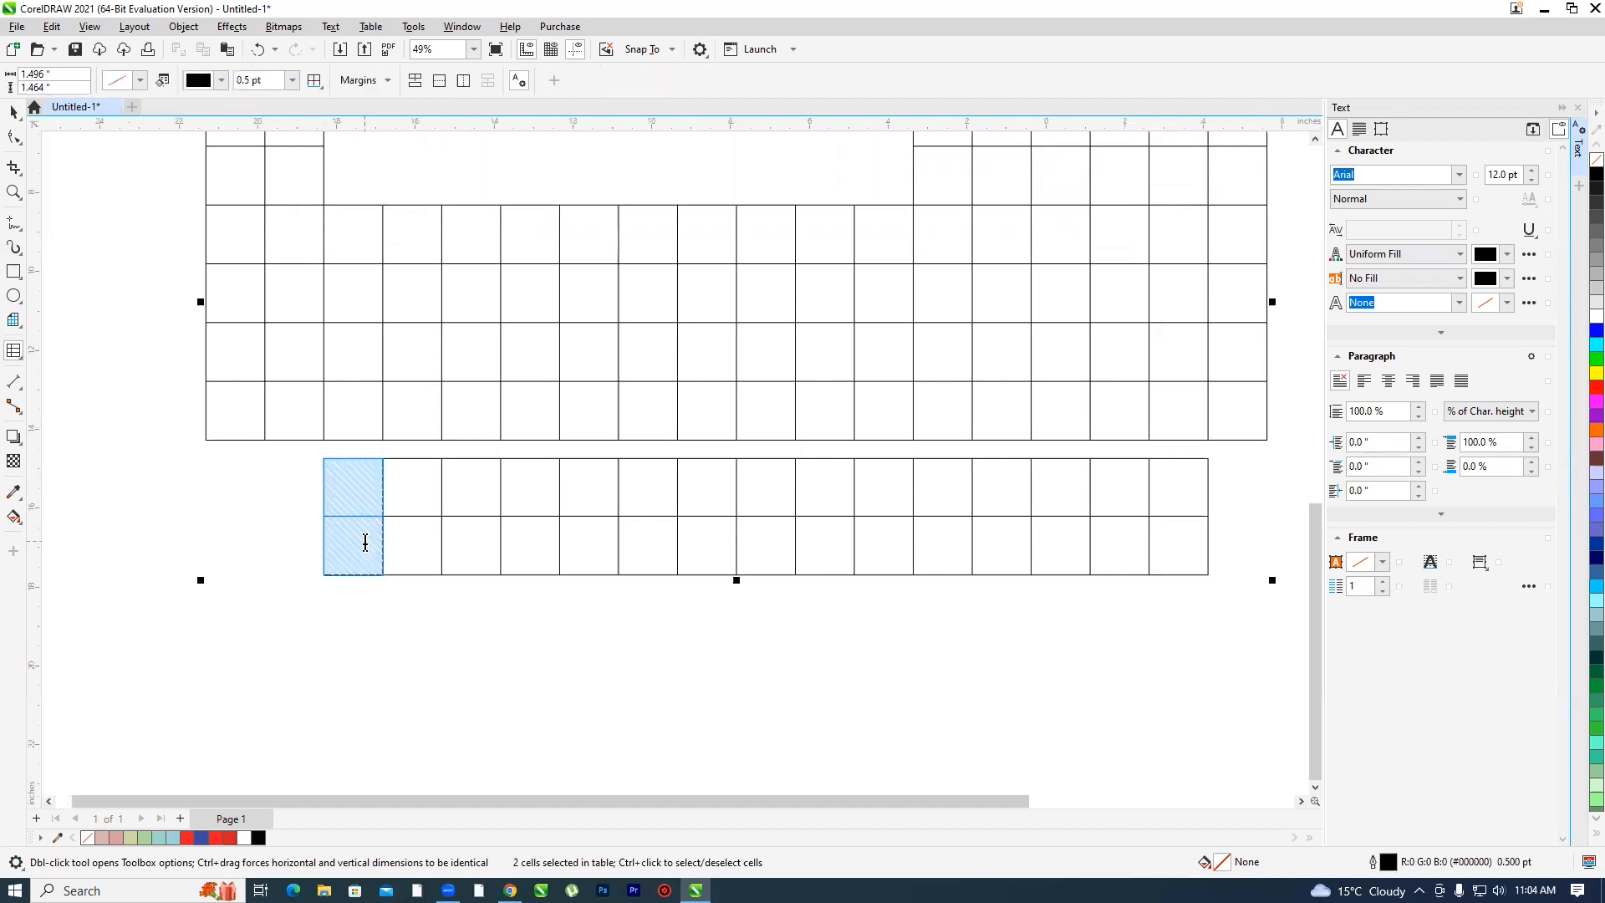
click(318, 95)
click(326, 104)
click(292, 90)
click(257, 126)
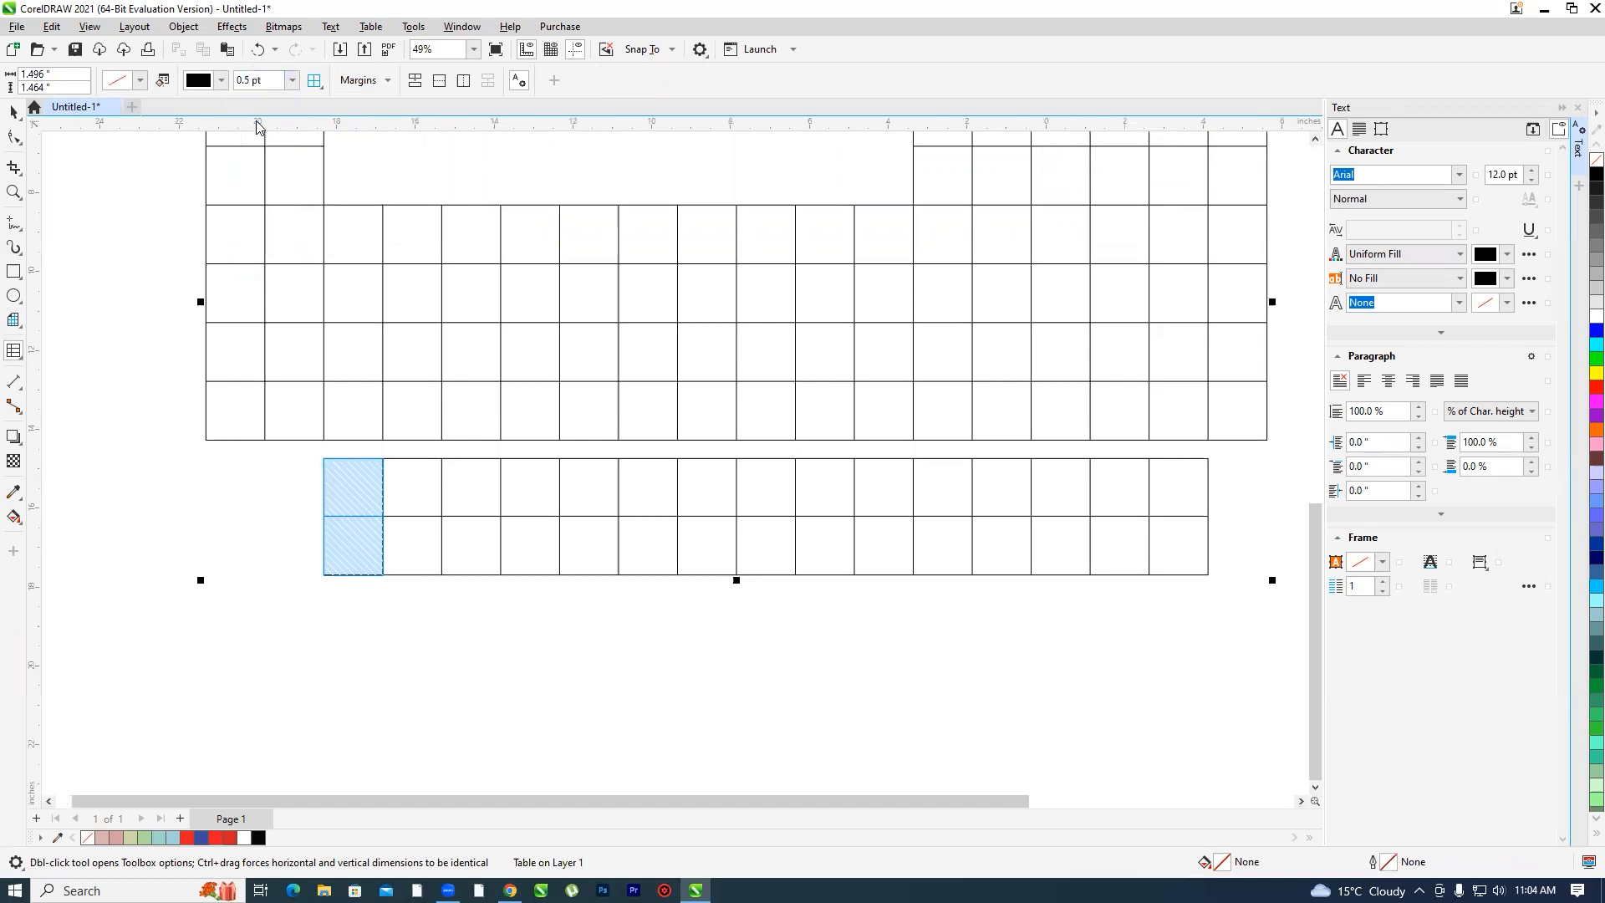
click(364, 490)
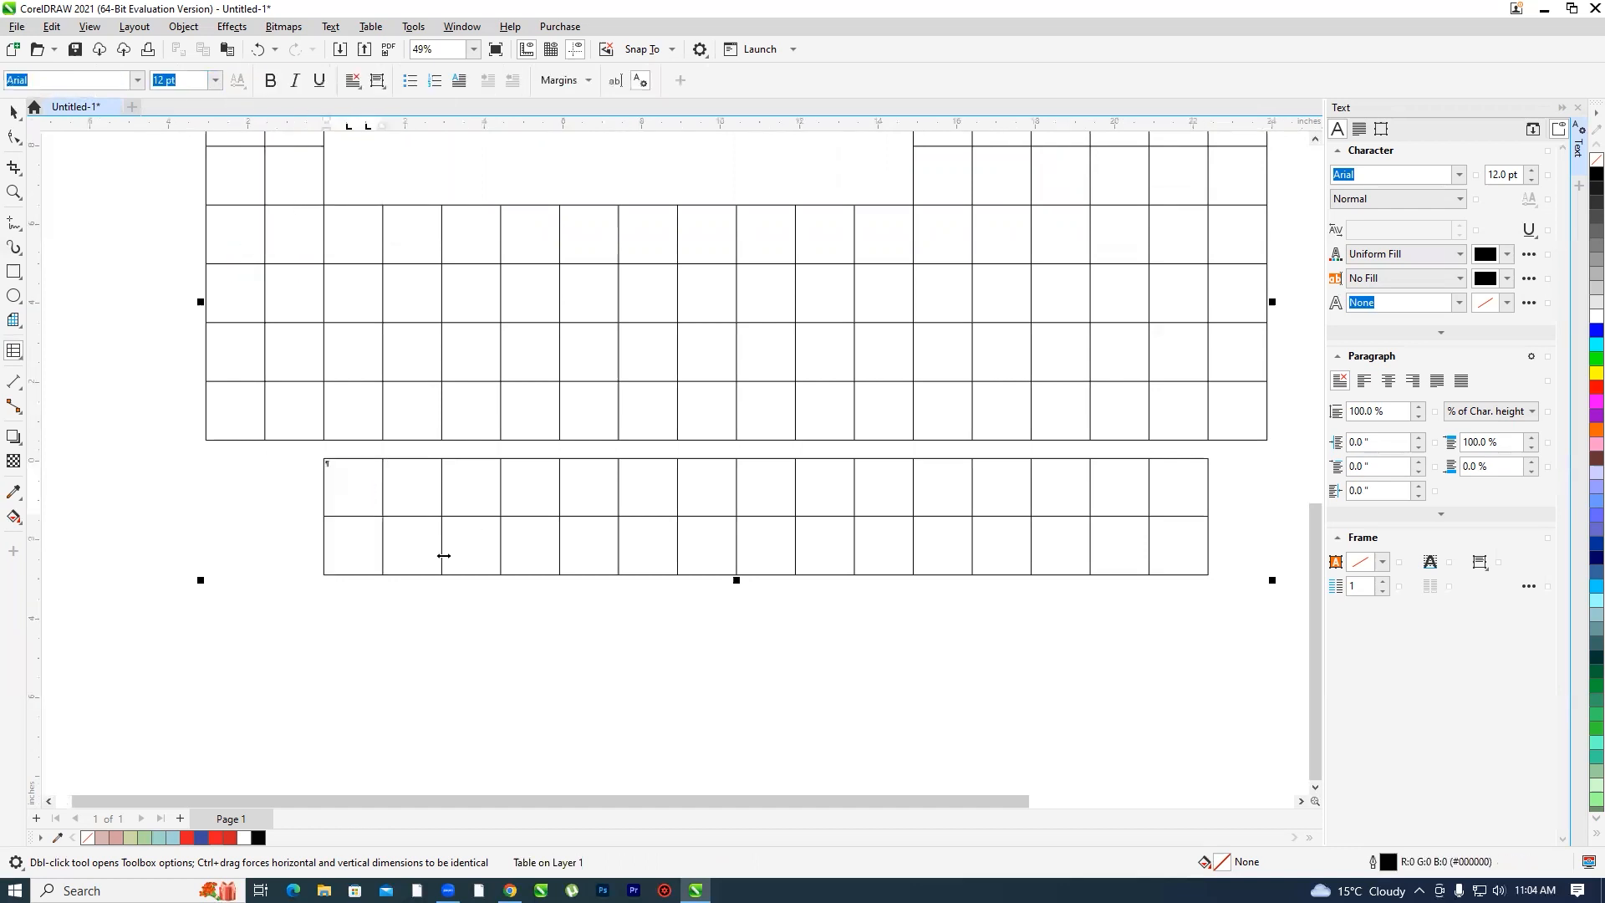